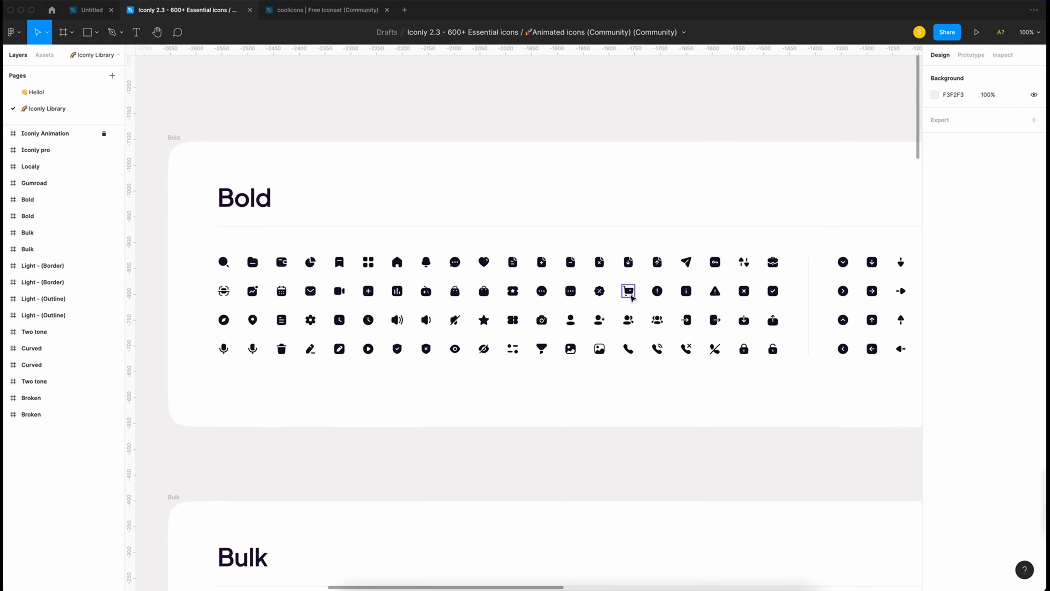
# Examine the Arrow and File icon groups in the coolicons file at 100% zoom.
pyautogui.click(327, 10)
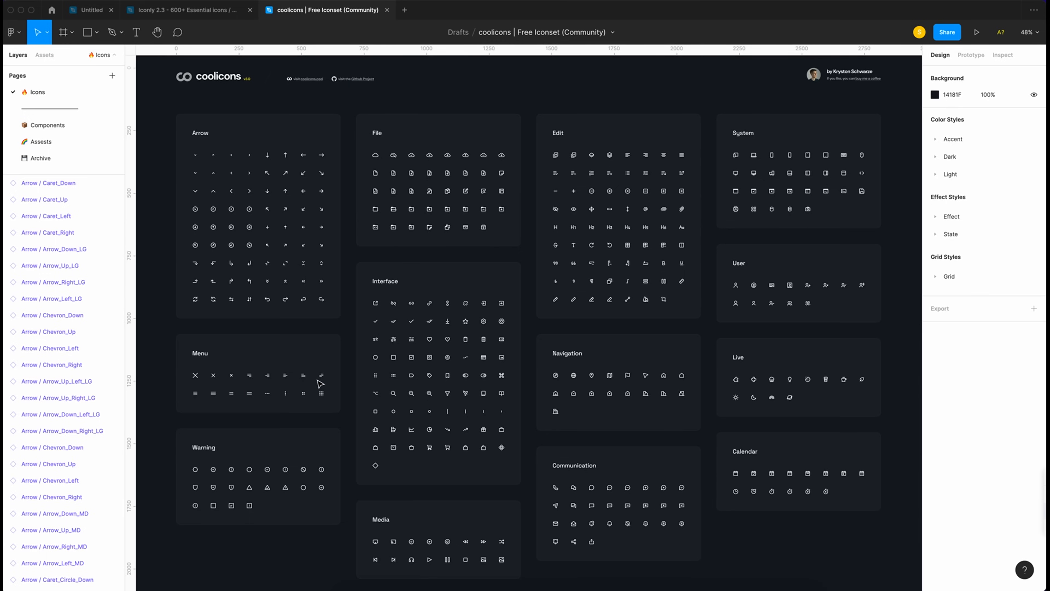
pyautogui.hotkey('shift', '0')
pyautogui.scroll(1, 515, 409)
pyautogui.hscroll(1, 515, 409)
# Switch to the browser, show the image results for doctor strange, filter them by size, and pick a picture.
pyautogui.press('super+Tab')
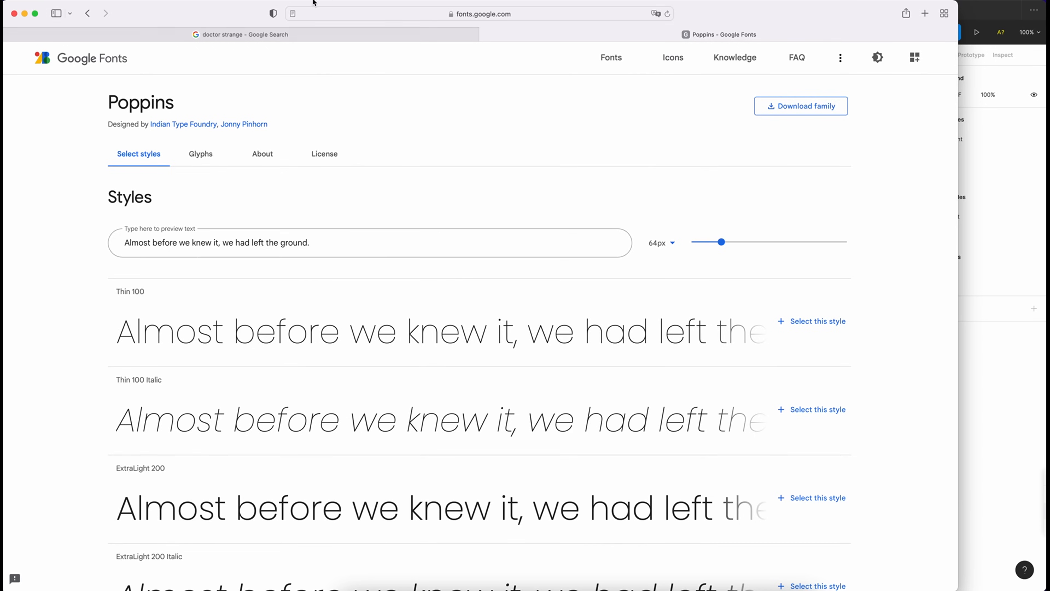
pyautogui.click(340, 36)
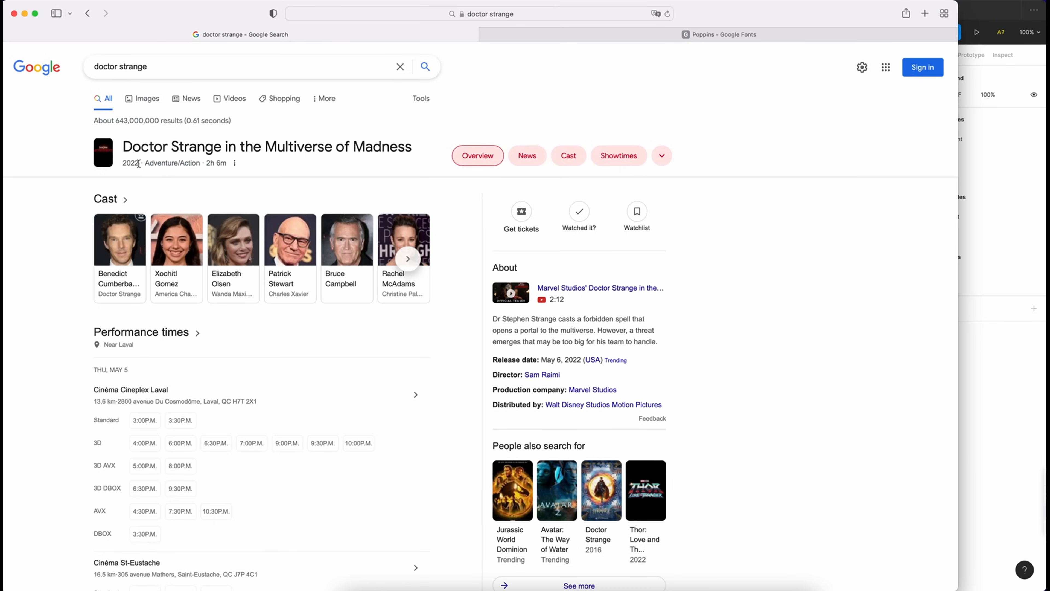
pyautogui.click(143, 98)
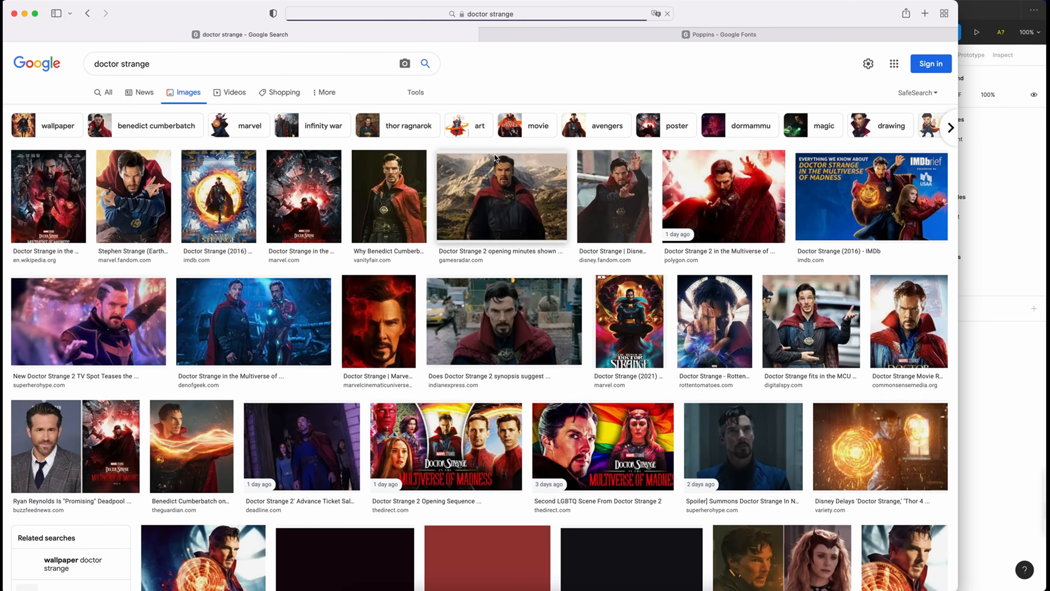
pyautogui.click(415, 92)
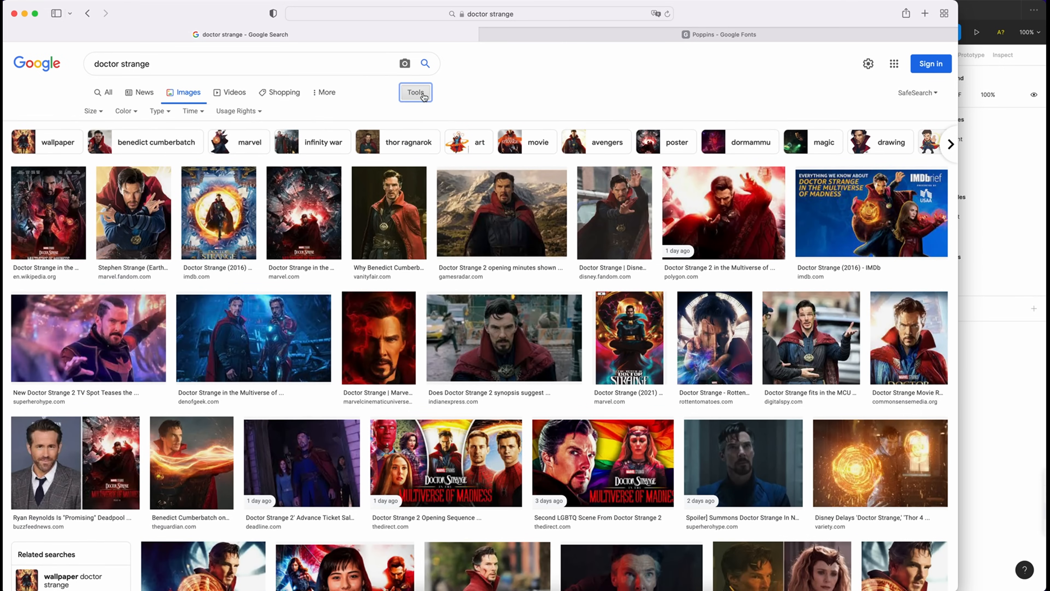
pyautogui.click(97, 112)
pyautogui.click(95, 145)
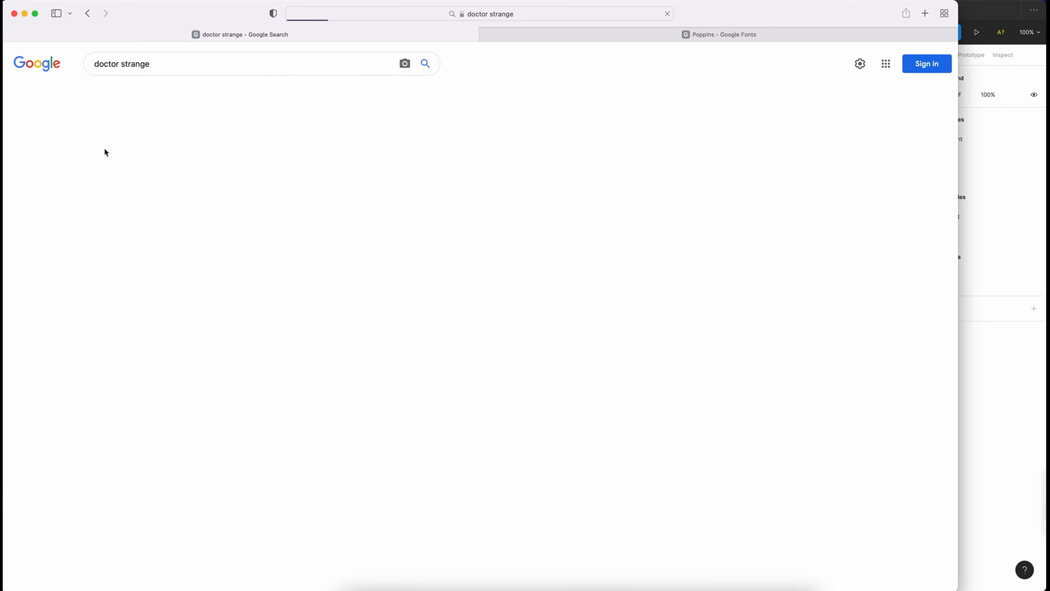
pyautogui.scroll(-5, 744, 249)
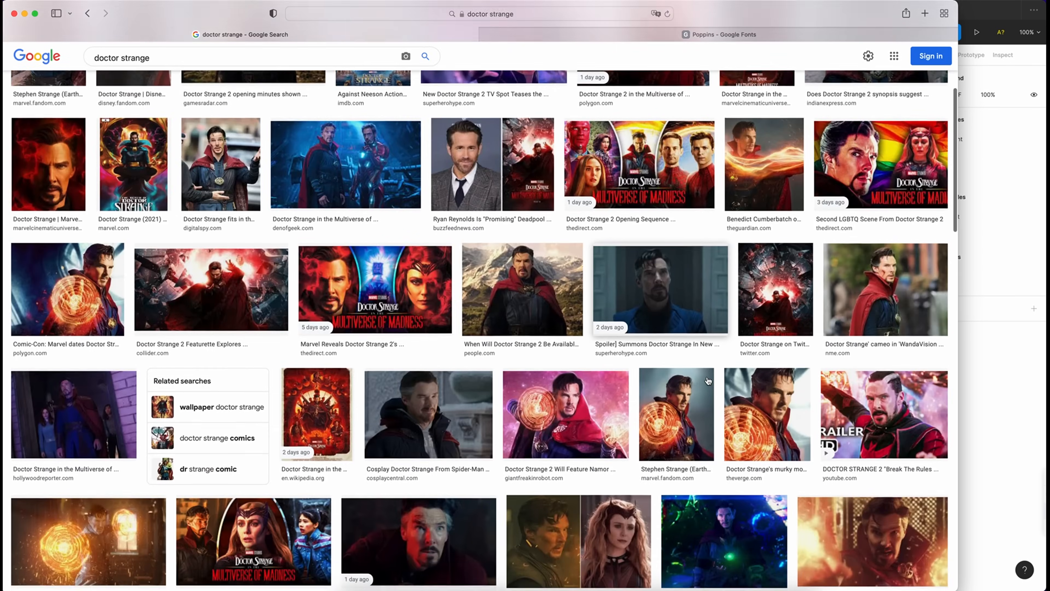
pyautogui.click(744, 177)
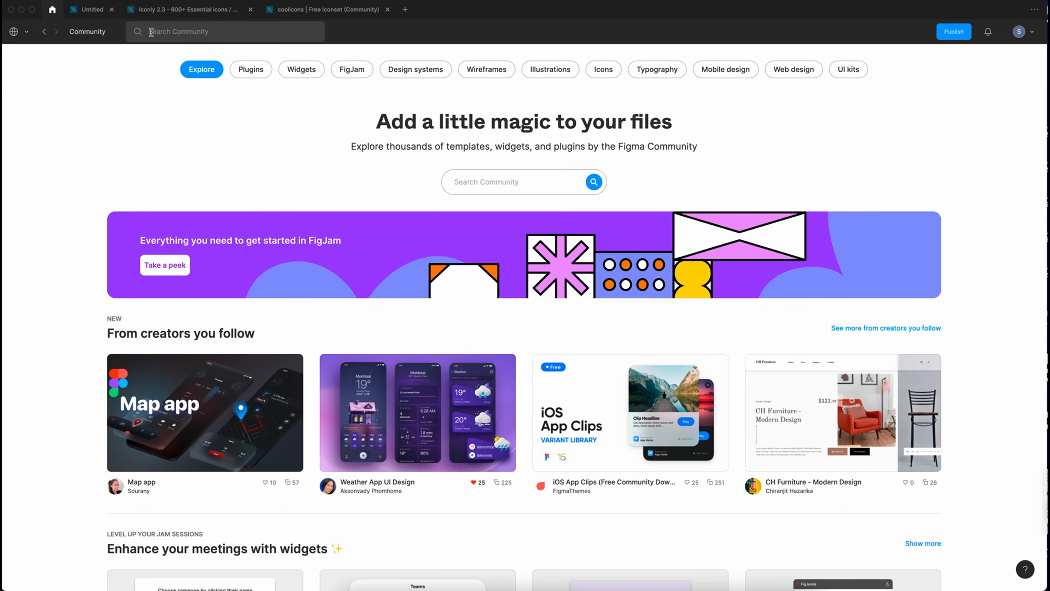
# Search the Figma Community for the creator by name.
pyautogui.click(510, 187)
pyautogui.write('Joey Bank')
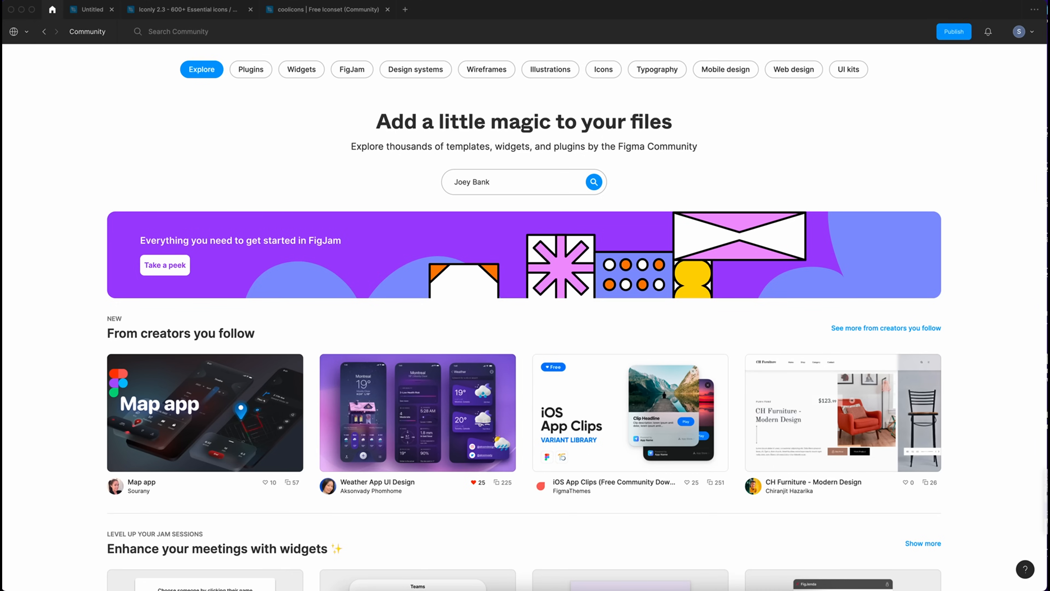
pyautogui.press('Return')
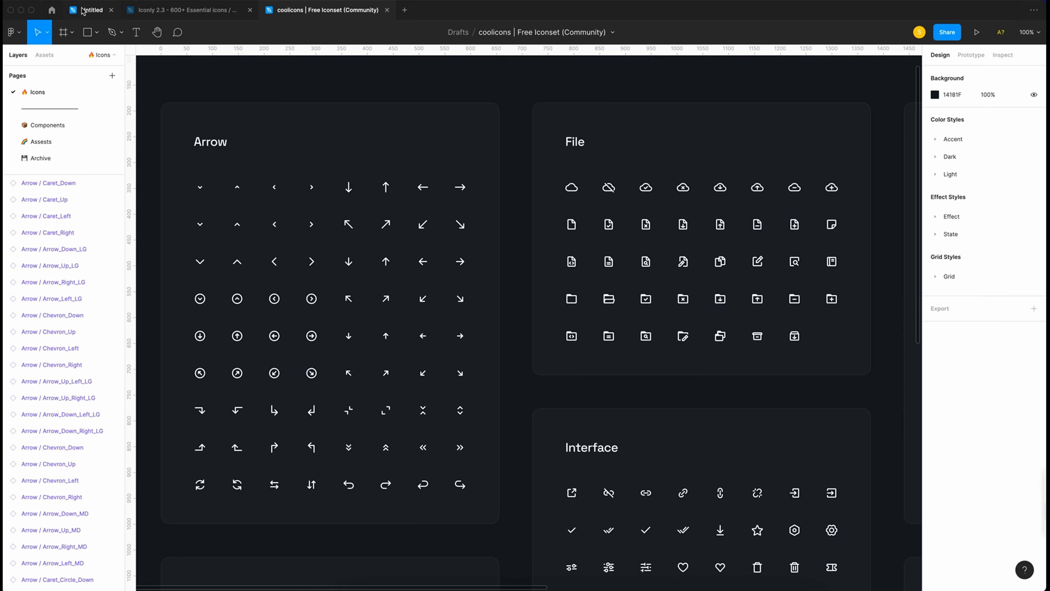
# Open the Untitled file and fill the iPhone 13 / 13 Pro frame with the palette color 130B2B.
pyautogui.click(85, 11)
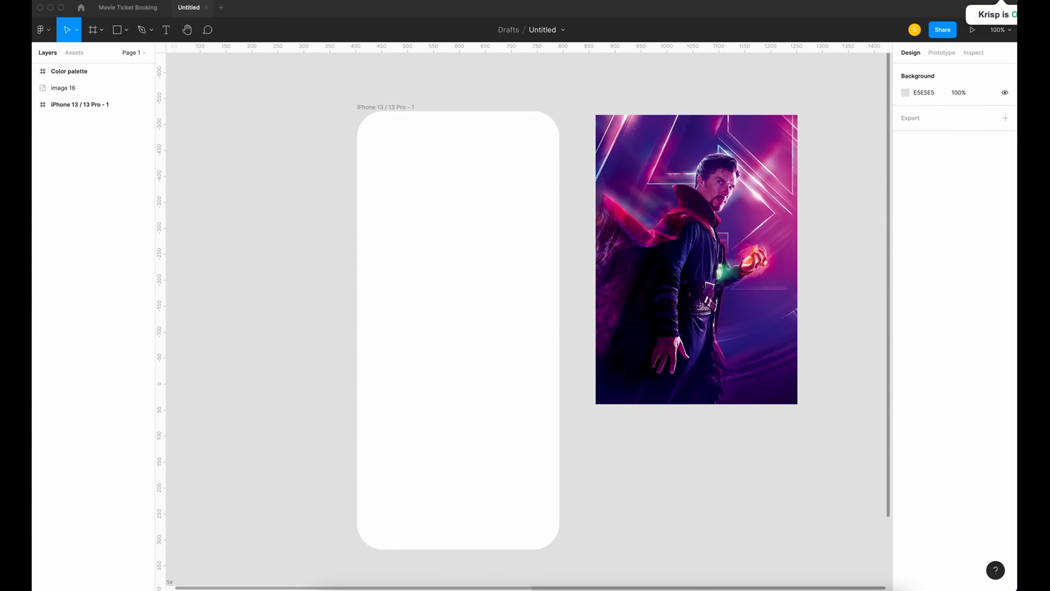
pyautogui.scroll(-5, 550, 391)
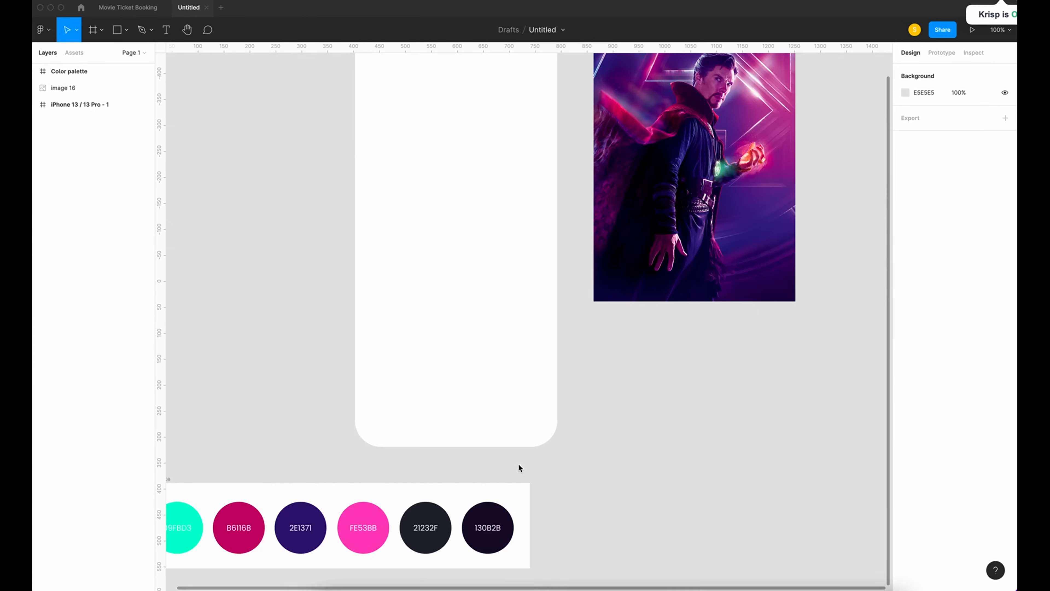
pyautogui.click(490, 513)
pyautogui.press('i')
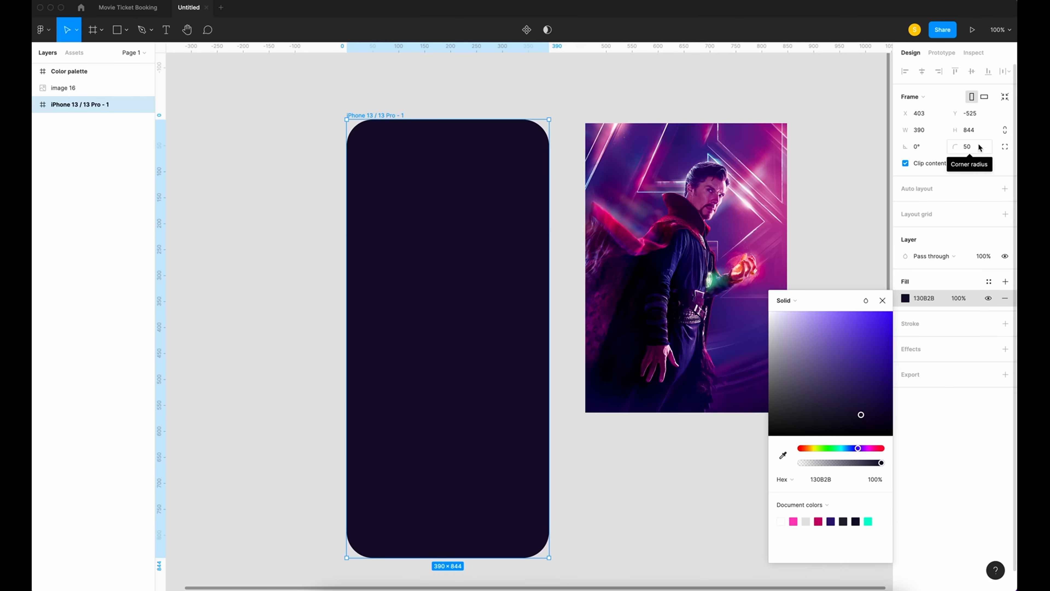
# Move the Doctor Strange image into the phone frame, centered horizontally against the frame's upper edge.
pyautogui.click(699, 217)
pyautogui.moveTo(699, 217); pyautogui.dragTo(461, 214)
pyautogui.click(931, 76)
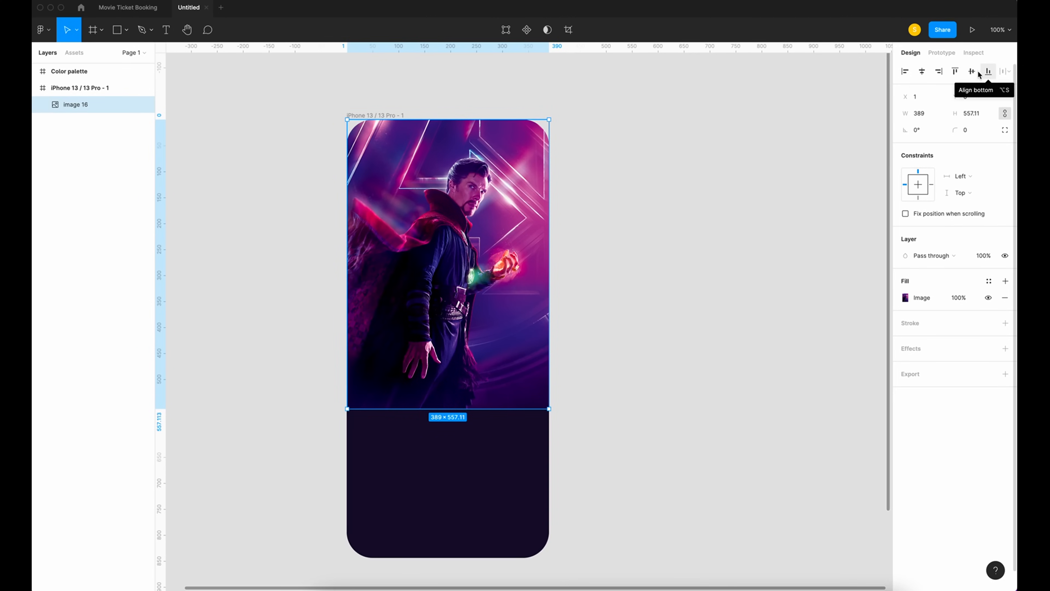
pyautogui.click(590, 242)
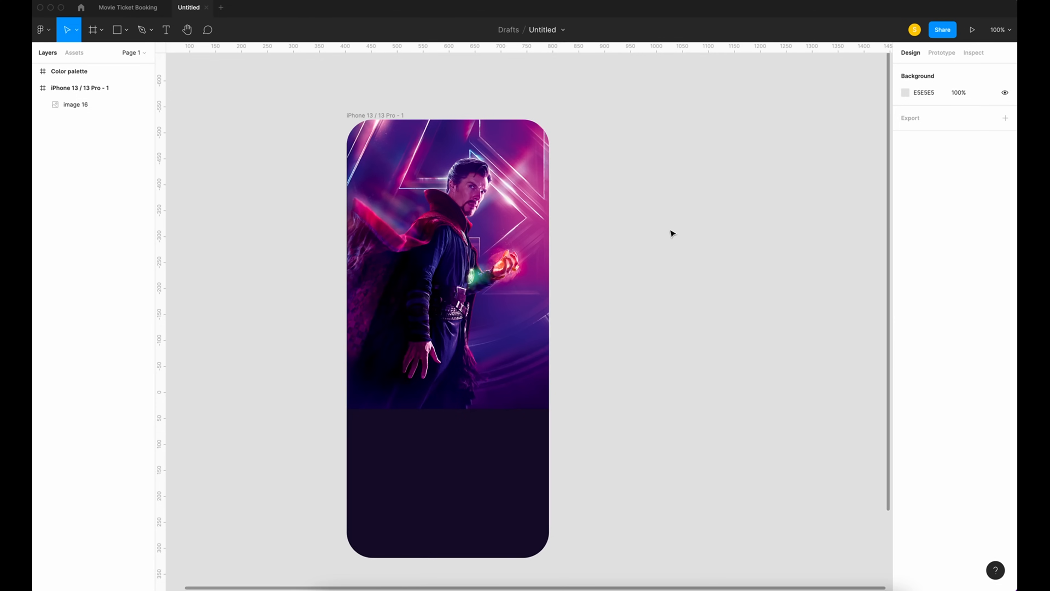
# Draw a frame 390 wide over the lower part of the phone screen, set its height to 600, and align it to the bottom.
pyautogui.press('f')
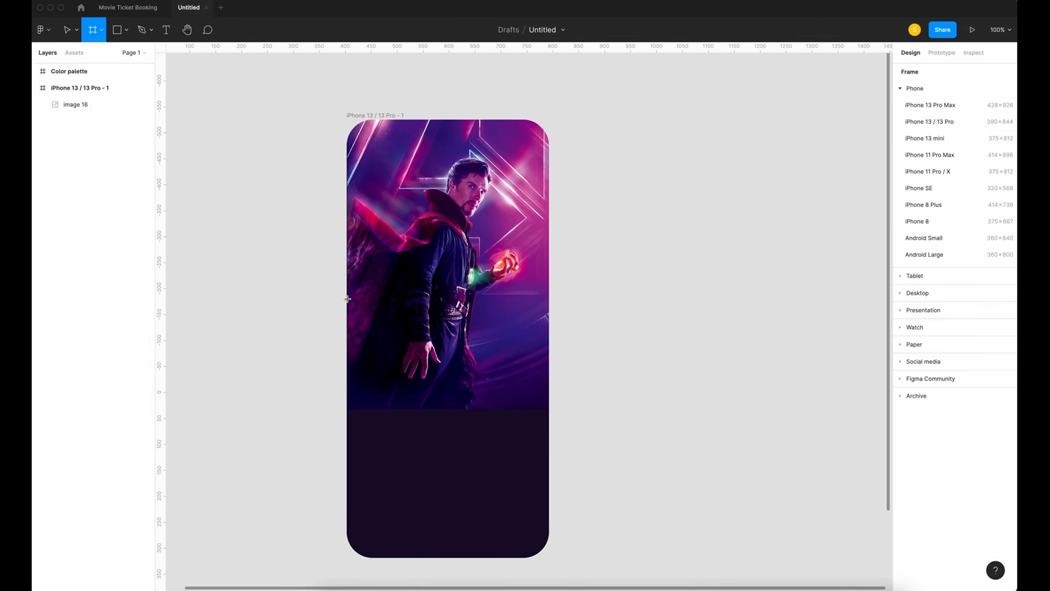
pyautogui.moveTo(348, 265); pyautogui.dragTo(549, 557)
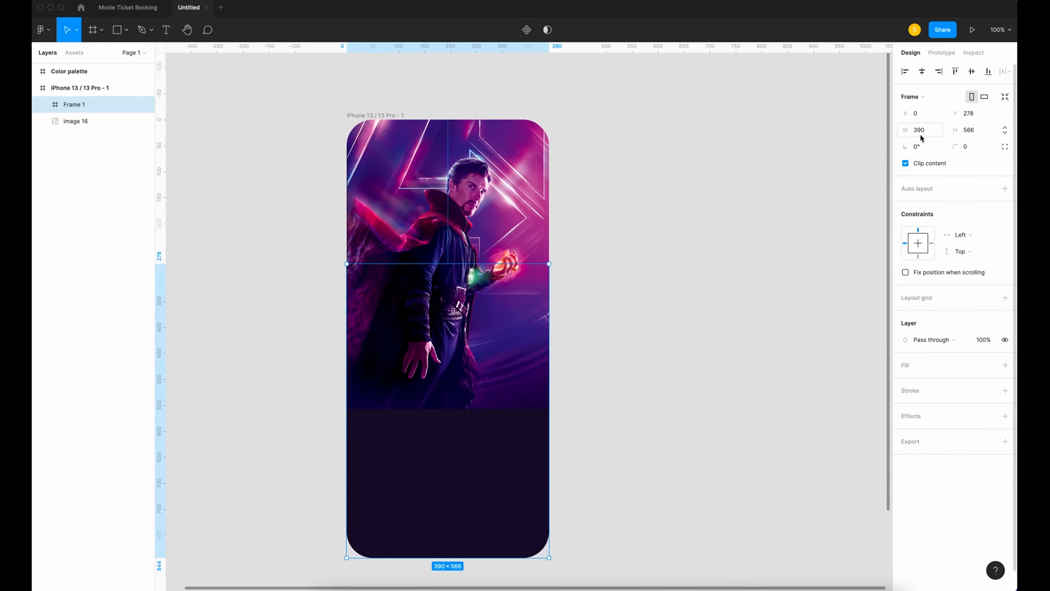
pyautogui.click(969, 130)
pyautogui.write('600')
pyautogui.press('Return')
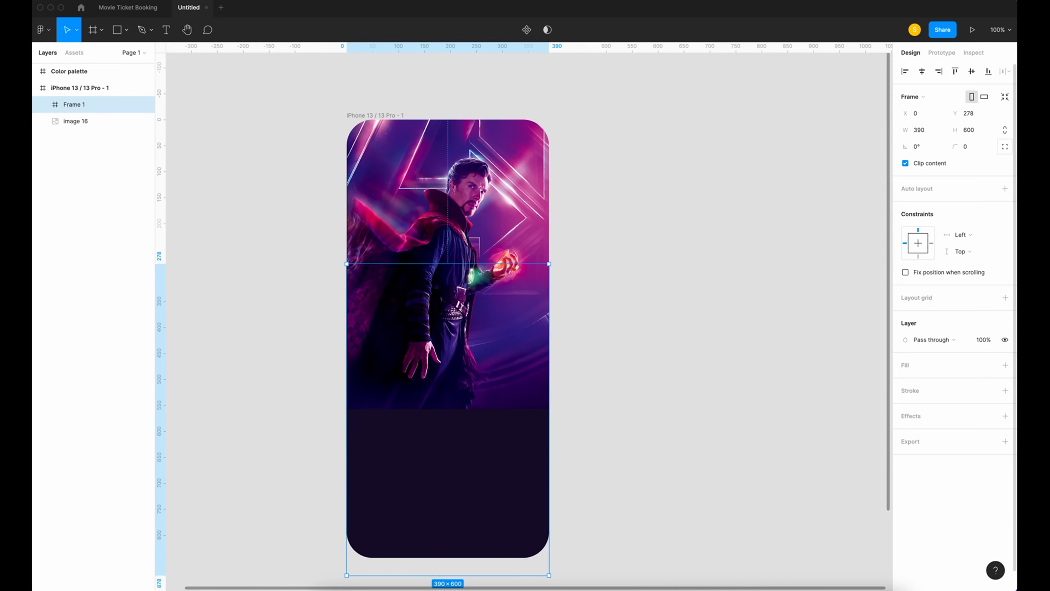
pyautogui.click(988, 71)
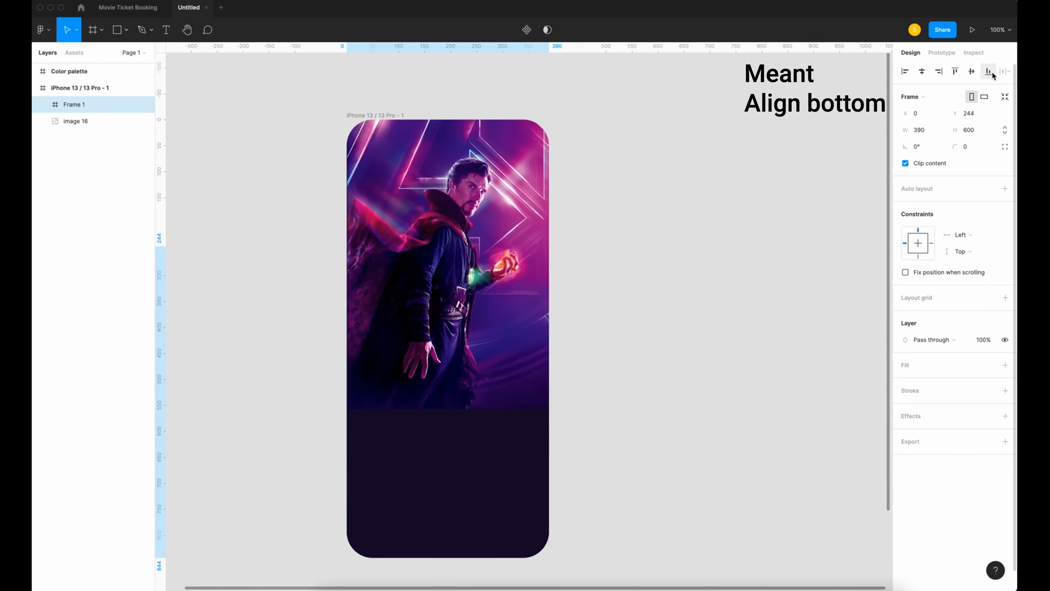
# Add a fill to the overlay frame and change it to a linear gradient.
pyautogui.click(903, 365)
pyautogui.click(907, 381)
pyautogui.click(786, 321)
pyautogui.click(797, 335)
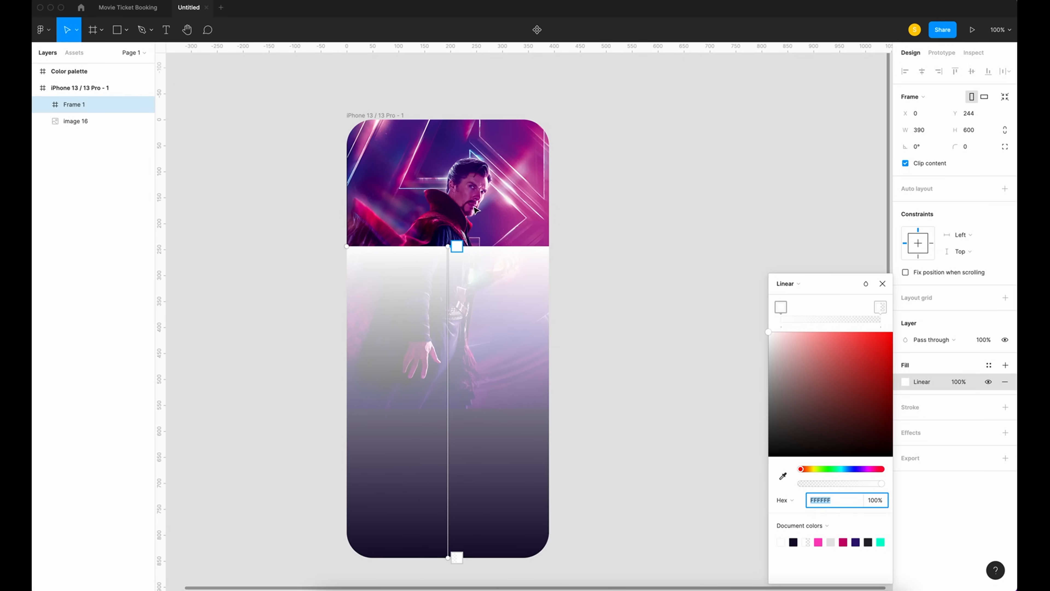
# Set both stops of the overlay's gradient to the palette color 130B2B.
pyautogui.click(456, 247)
pyautogui.scroll(-5, 493, 277)
pyautogui.press('i')
pyautogui.click(457, 527)
pyautogui.click(432, 462)
pyautogui.press('i')
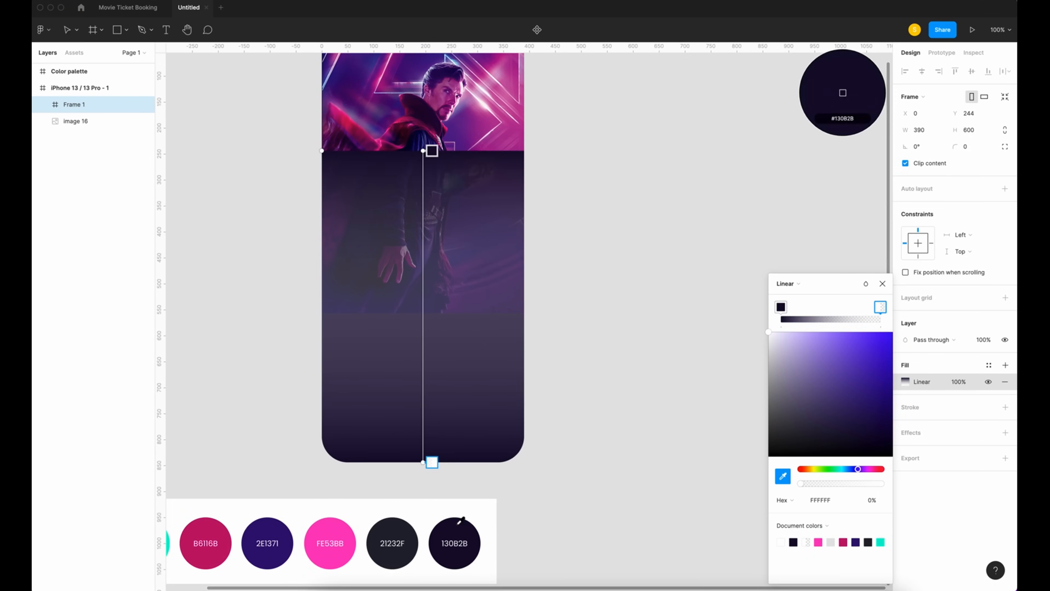
pyautogui.click(458, 527)
# Set the opacity of the upper gradient stop to 0%.
pyautogui.click(431, 150)
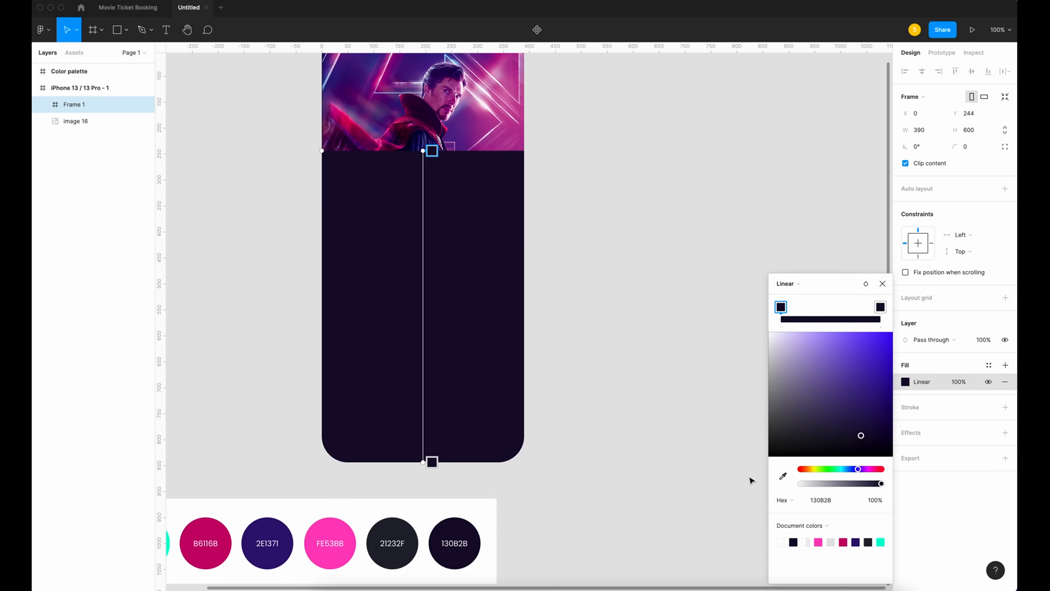
pyautogui.click(879, 501)
pyautogui.write('0')
pyautogui.press('Return')
# Shorten the gradient by moving its lower stop up to the bottom edge of the image.
pyautogui.click(431, 462)
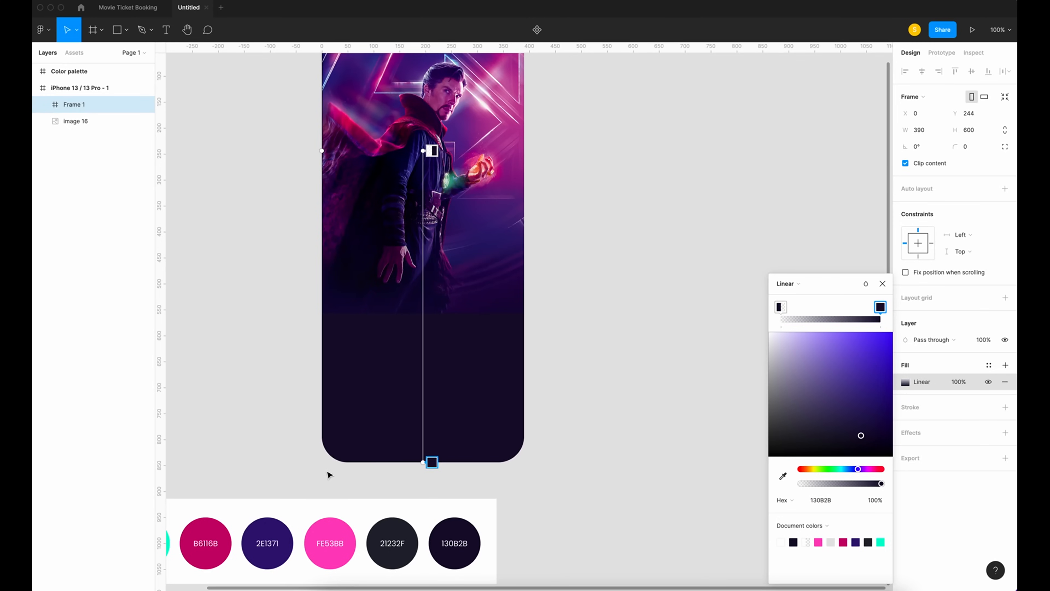
pyautogui.moveTo(426, 462); pyautogui.dragTo(427, 310)
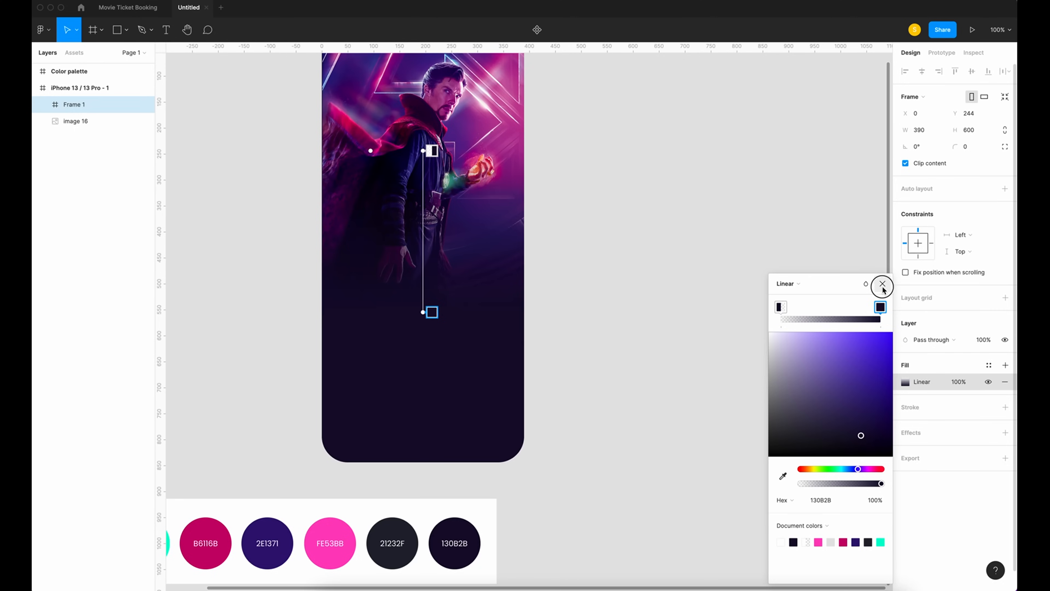
pyautogui.click(882, 283)
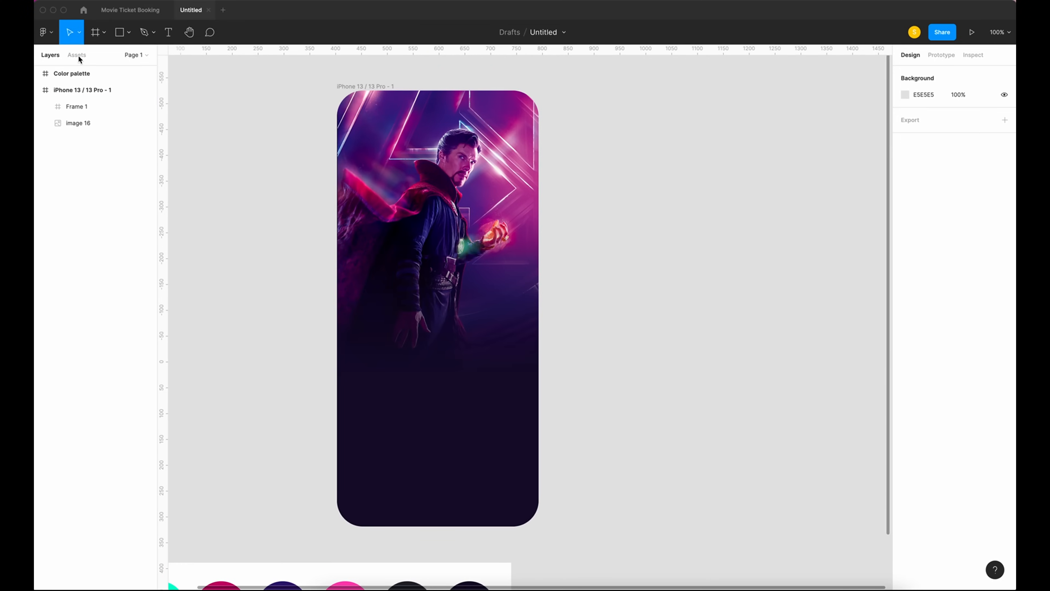
# Find the Home Indicator component in the libraries and place it in the phone frame, centered horizontally and aligned to the bottom.
pyautogui.click(80, 58)
pyautogui.click(71, 76)
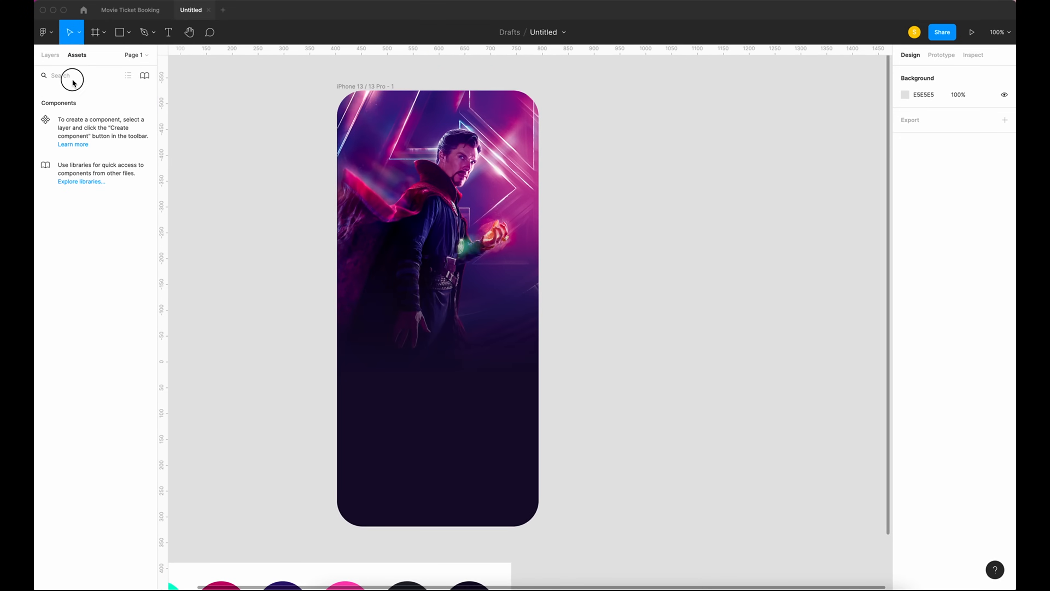
pyautogui.write('Home indicator')
pyautogui.moveTo(95, 133); pyautogui.dragTo(458, 511)
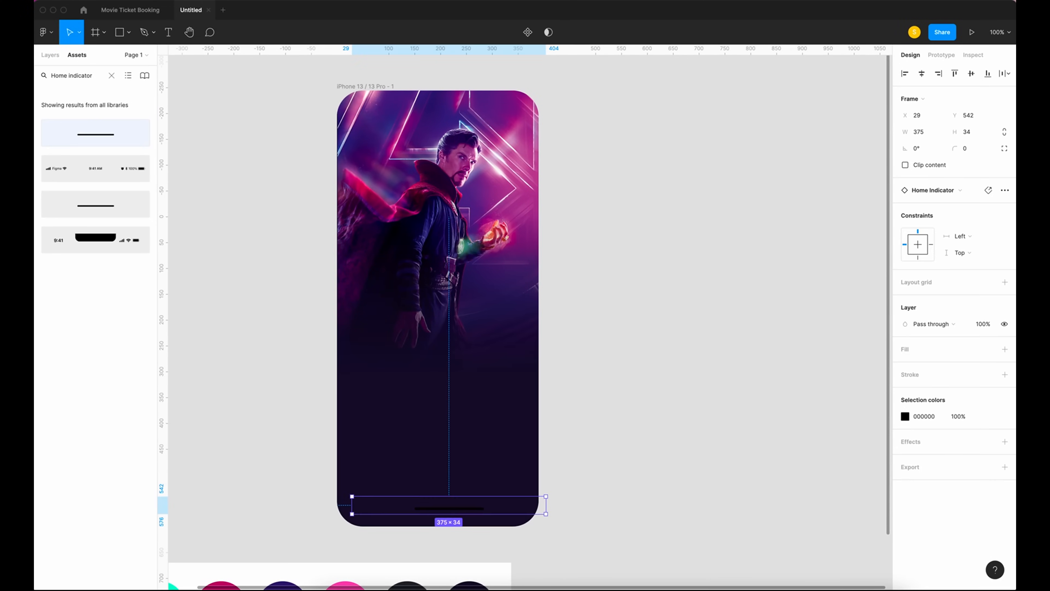
pyautogui.click(922, 73)
pyautogui.click(987, 75)
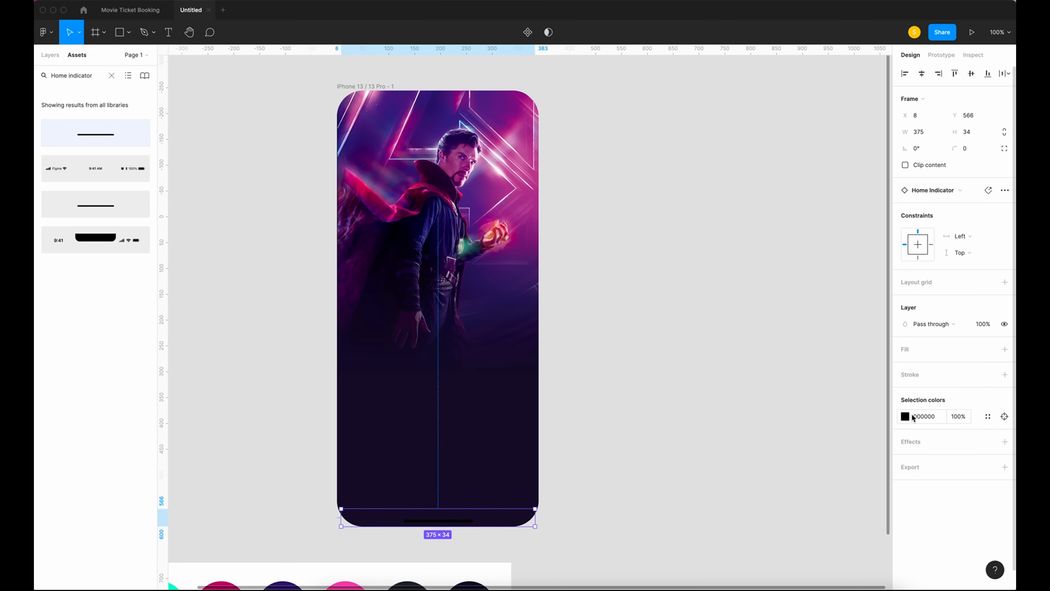
# Recolor the home indicator white and stretch it on both sides to the phone frame's full width.
pyautogui.click(906, 416)
pyautogui.moveTo(769, 458); pyautogui.dragTo(692, 196)
pyautogui.click(538, 517)
pyautogui.moveTo(539, 517); pyautogui.dragTo(542, 517)
pyautogui.moveTo(341, 517); pyautogui.dragTo(337, 517)
pyautogui.click(612, 174)
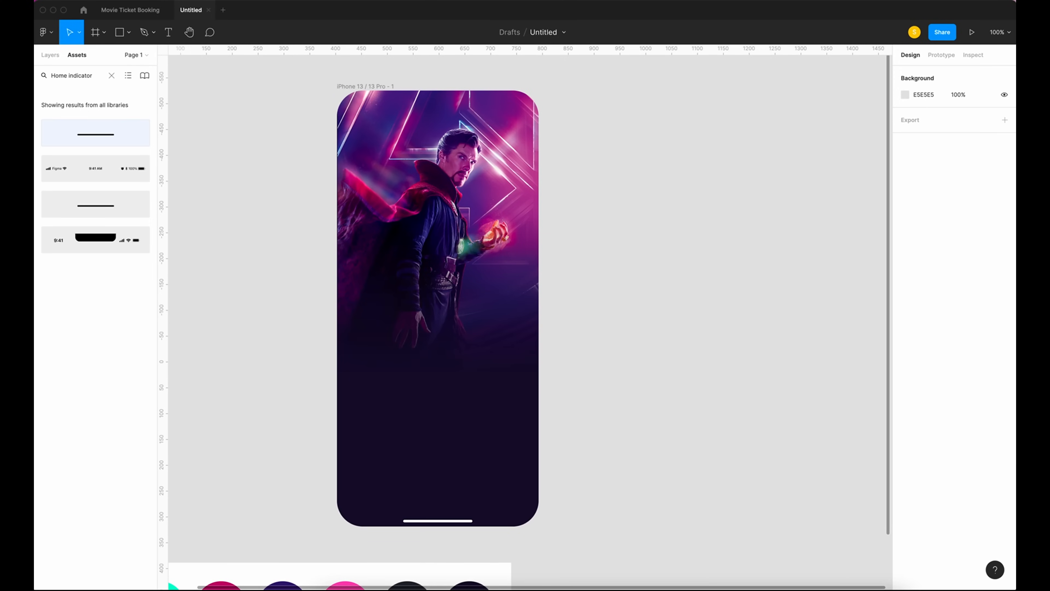
# Draw a rectangle above the home indicator and set its size to 350 × 60.
pyautogui.press('r')
pyautogui.moveTo(343, 460); pyautogui.dragTo(524, 500)
pyautogui.click(924, 116)
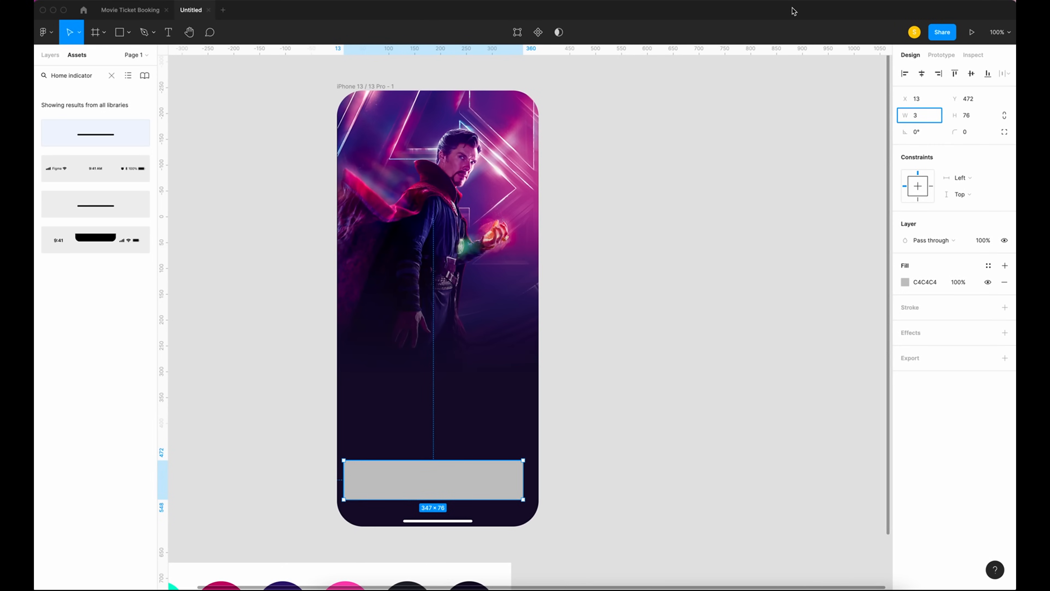
pyautogui.write('50')
pyautogui.click(948, 118)
pyautogui.write('60')
pyautogui.press('Return')
# Center the rectangle horizontally in the frame and set its corner radius to 20.
pyautogui.click(921, 74)
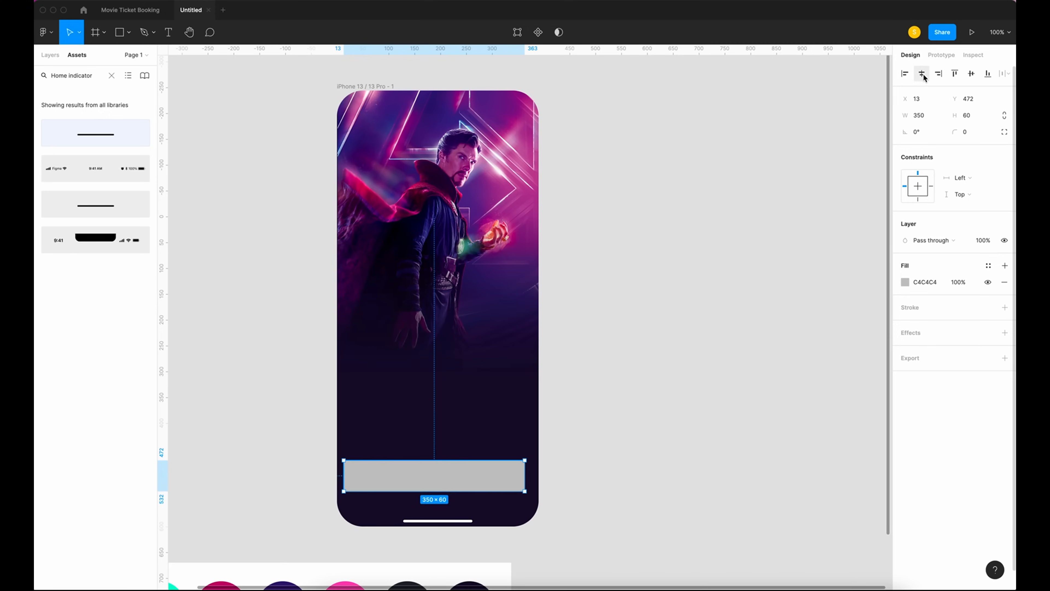
pyautogui.click(969, 133)
pyautogui.write('20')
pyautogui.press('Return')
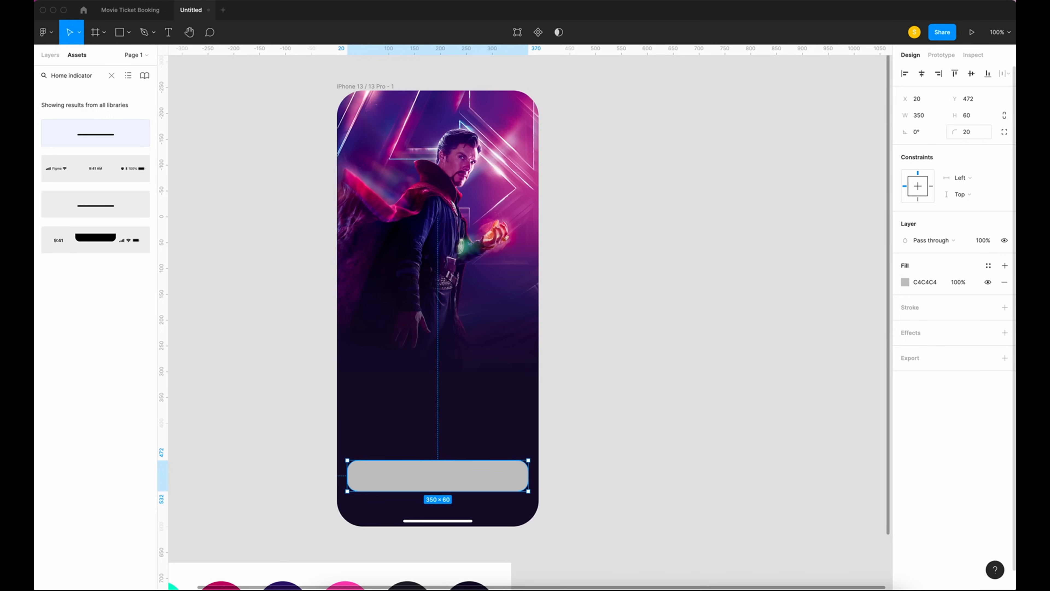
# Check the rectangle's spacing and move it down 34 px so it sits directly above the home indicator.
pyautogui.press('alt')
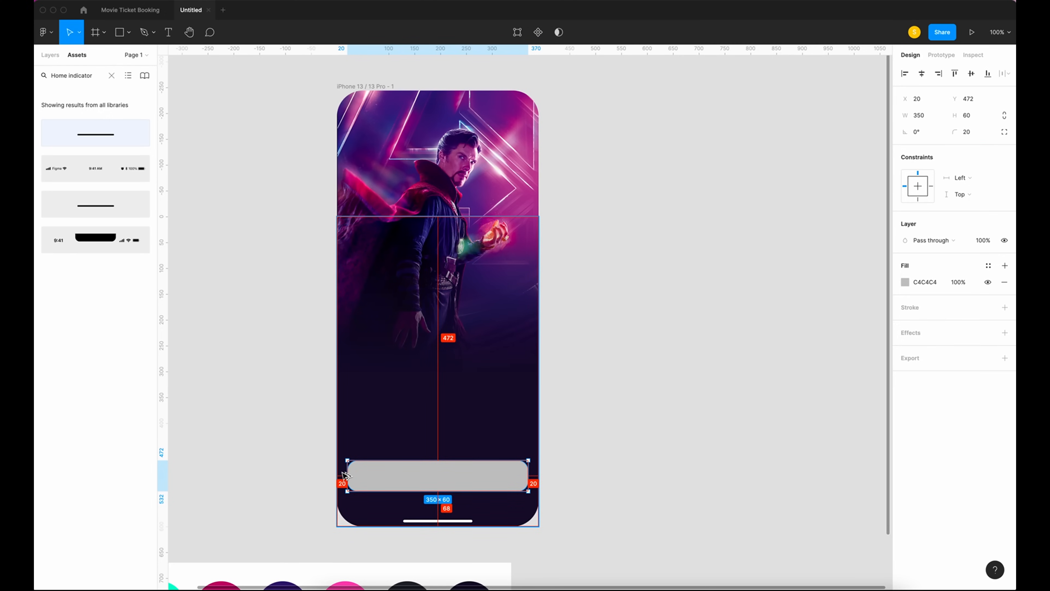
pyautogui.scroll(5, 567, 499)
pyautogui.scroll(-5, 567, 499)
pyautogui.hotkey('shift', 'Down')
pyautogui.hotkey('shift', 'Down')
pyautogui.hotkey('shift', 'Down')
pyautogui.press('Down')
pyautogui.press('Down')
pyautogui.press('Down')
pyautogui.press('Down')
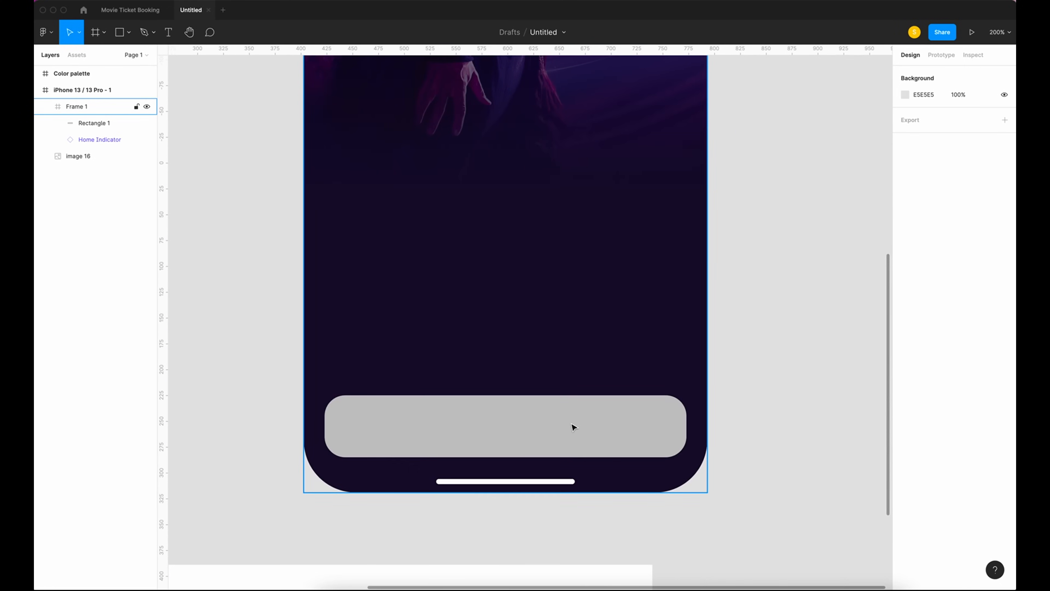
pyautogui.scroll(-4, 572, 424)
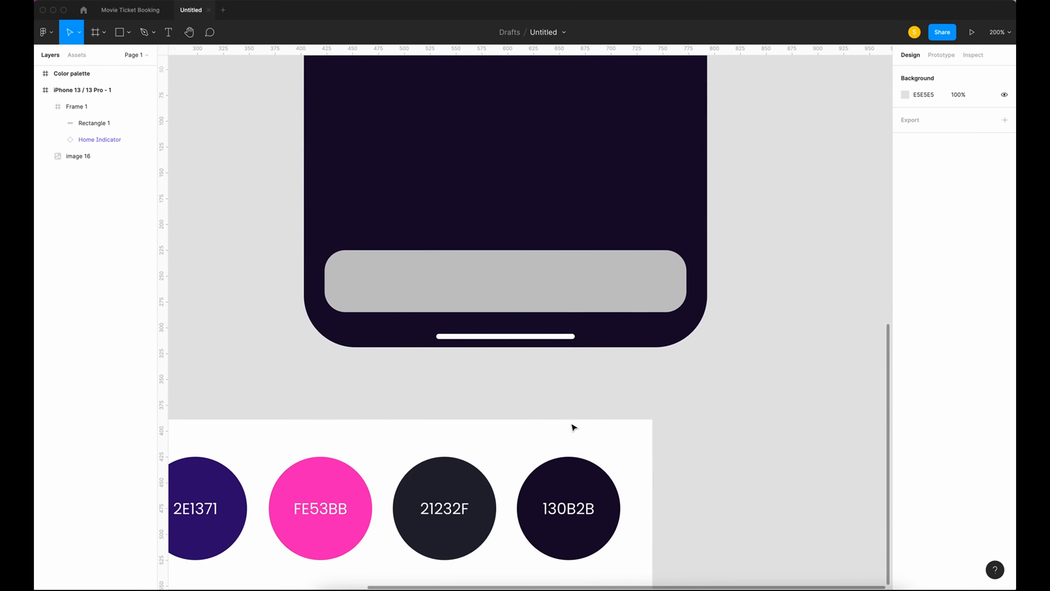
# Fill the button rectangle with a linear gradient running from B6116B to 2E1371, sampled from the color palette.
pyautogui.hscroll(-5, 572, 425)
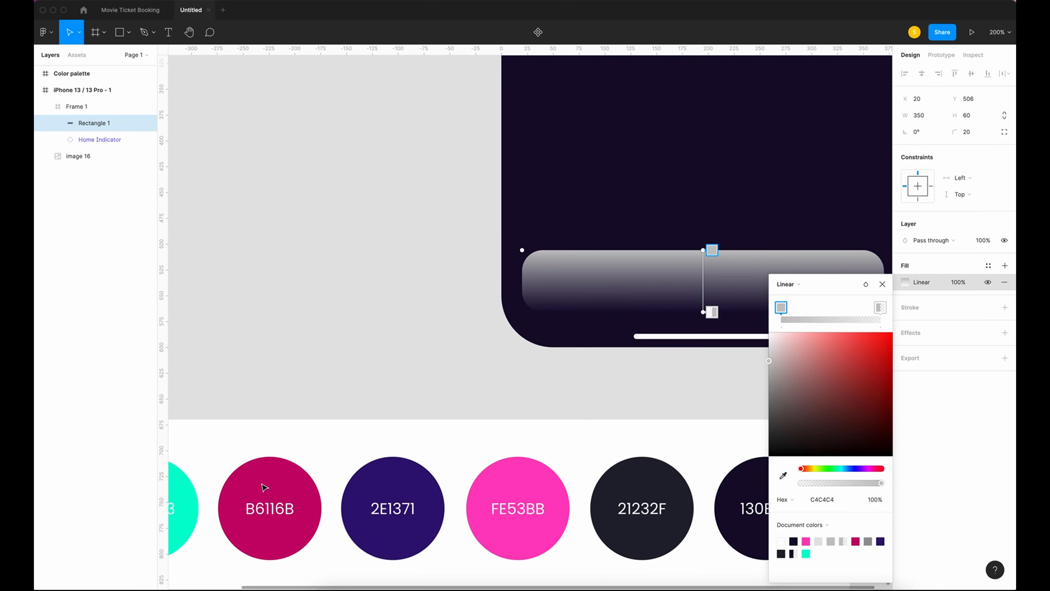
pyautogui.press('i')
pyautogui.click(265, 482)
pyautogui.press('Tab')
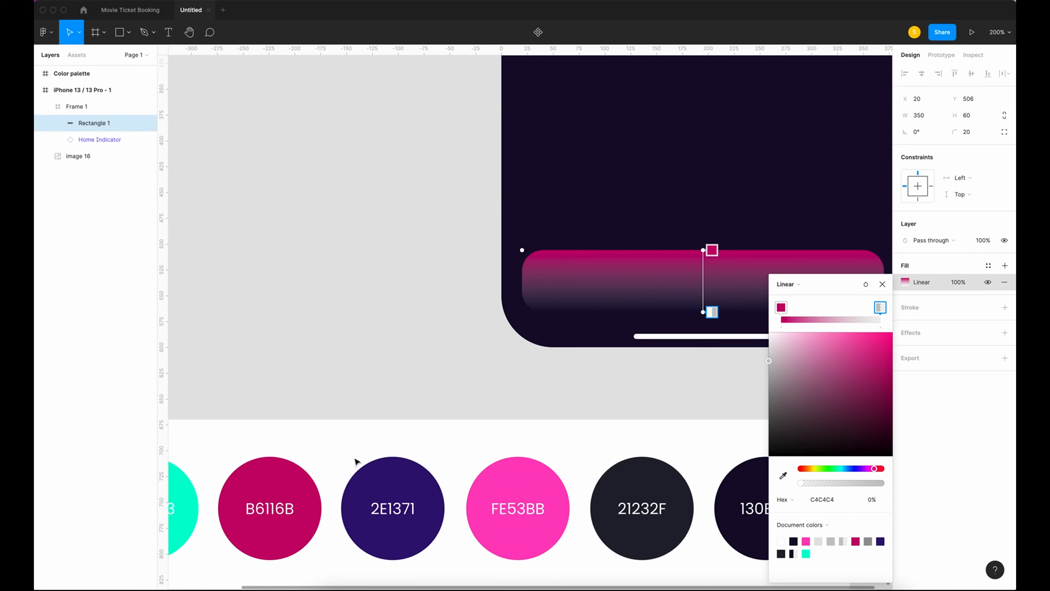
pyautogui.press('i')
pyautogui.click(392, 481)
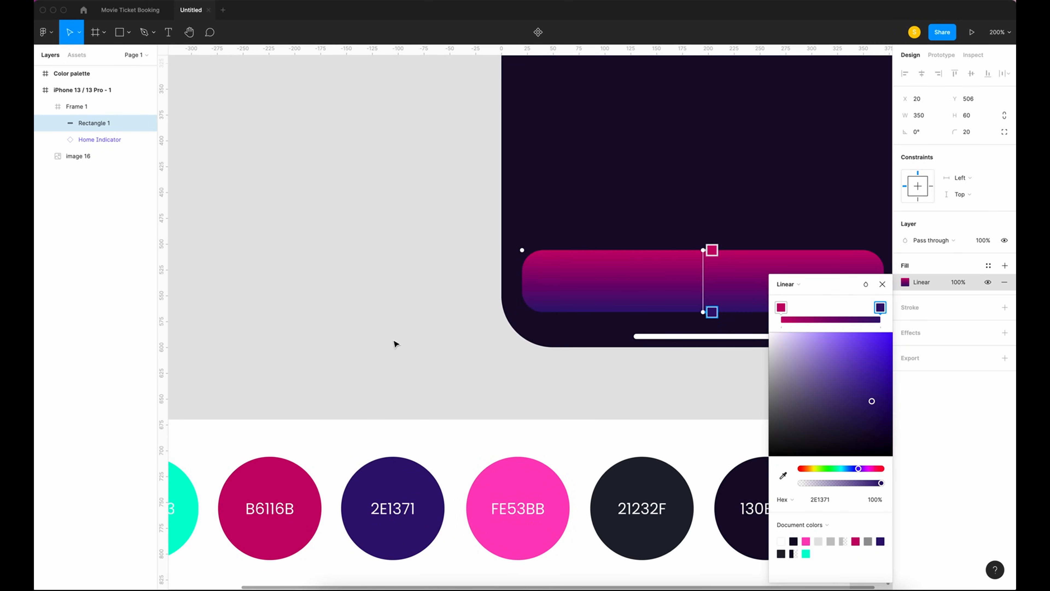
# Tilt and lengthen the button's fill gradient so it runs diagonally from the upper left to the lower right.
pyautogui.hscroll(5, 394, 343)
pyautogui.scroll(2, 393, 342)
pyautogui.moveTo(563, 302); pyautogui.dragTo(525, 287)
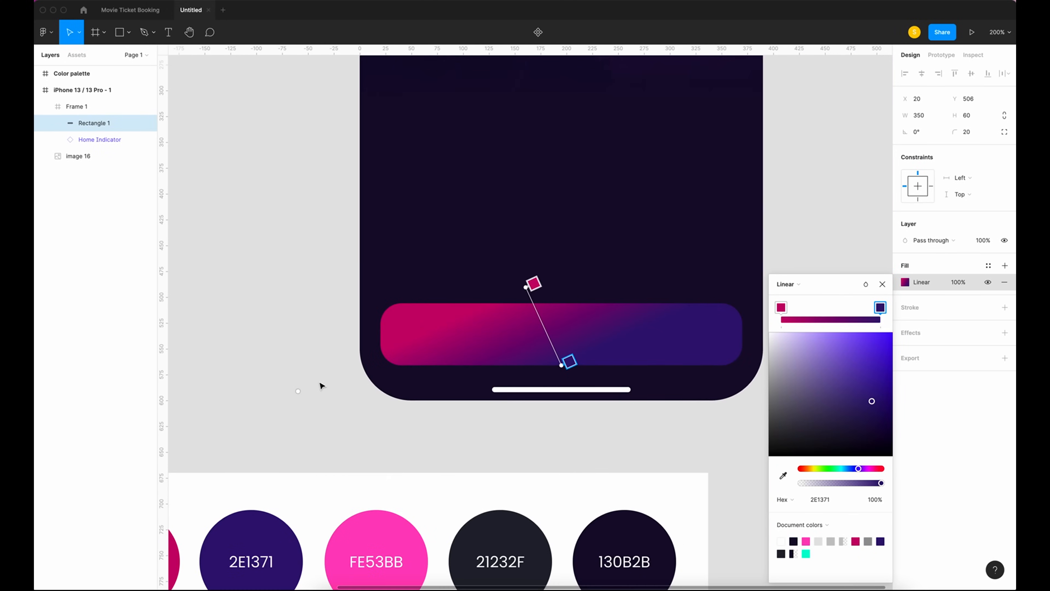
pyautogui.moveTo(569, 361); pyautogui.dragTo(587, 425)
pyautogui.press('Escape')
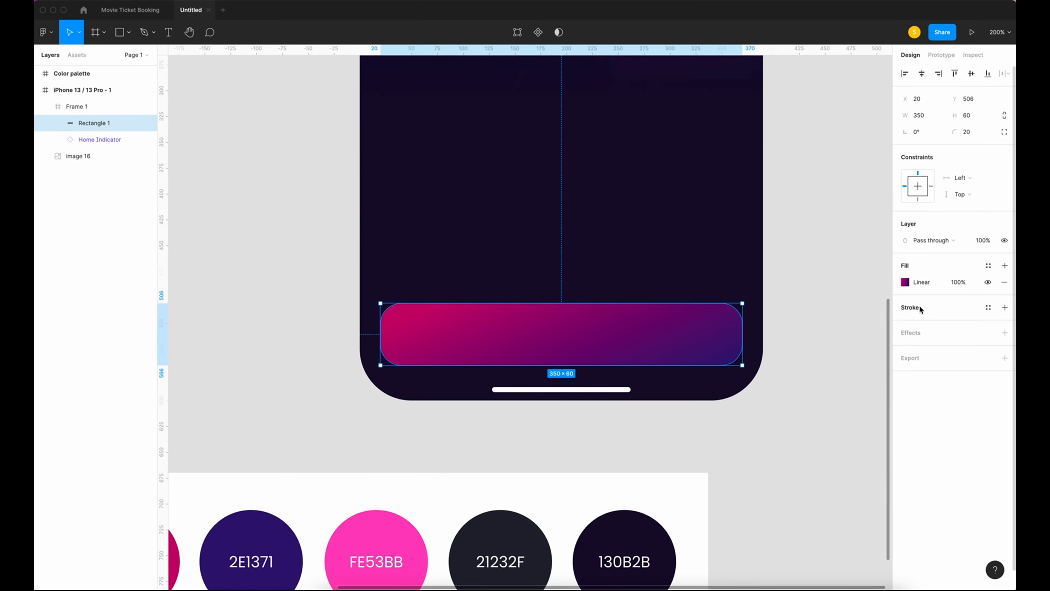
# Add a linear gradient stroke to the button rectangle and color both of its stops FE53BB from the palette.
pyautogui.click(919, 307)
pyautogui.click(905, 323)
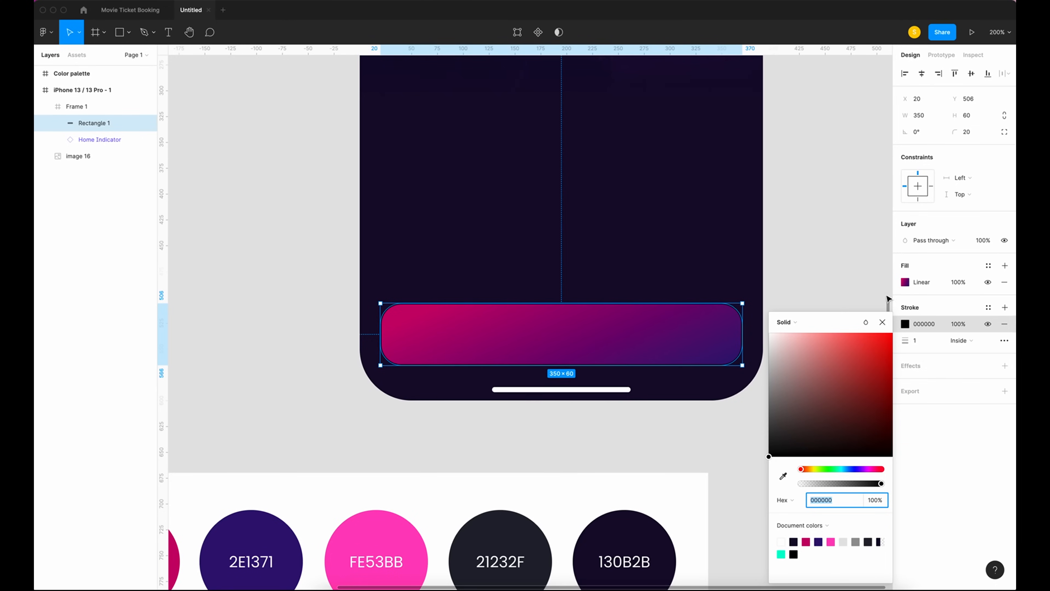
pyautogui.click(785, 322)
pyautogui.click(788, 333)
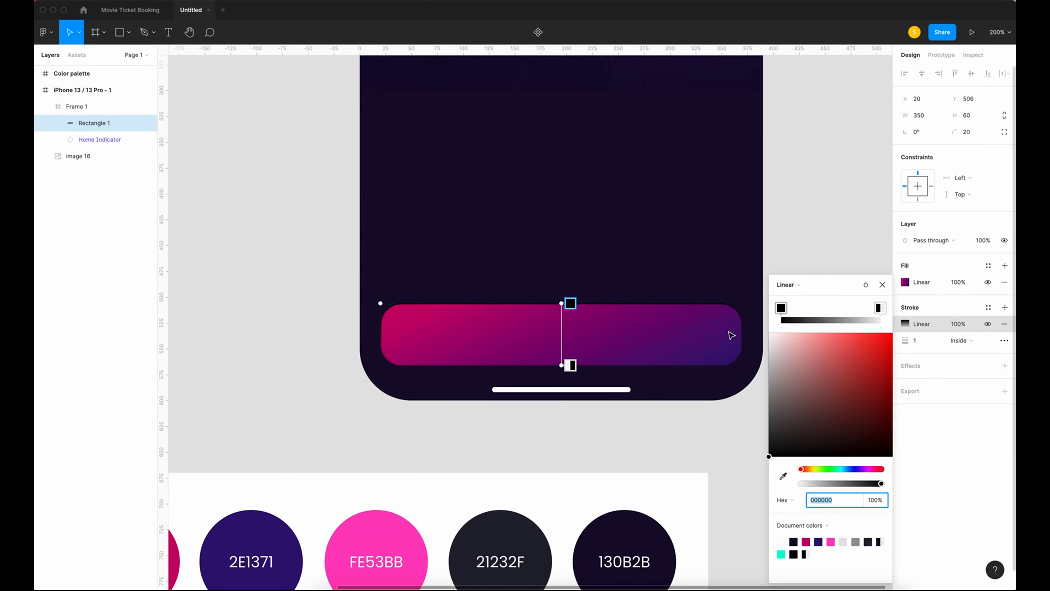
pyautogui.click(572, 304)
pyautogui.press('i')
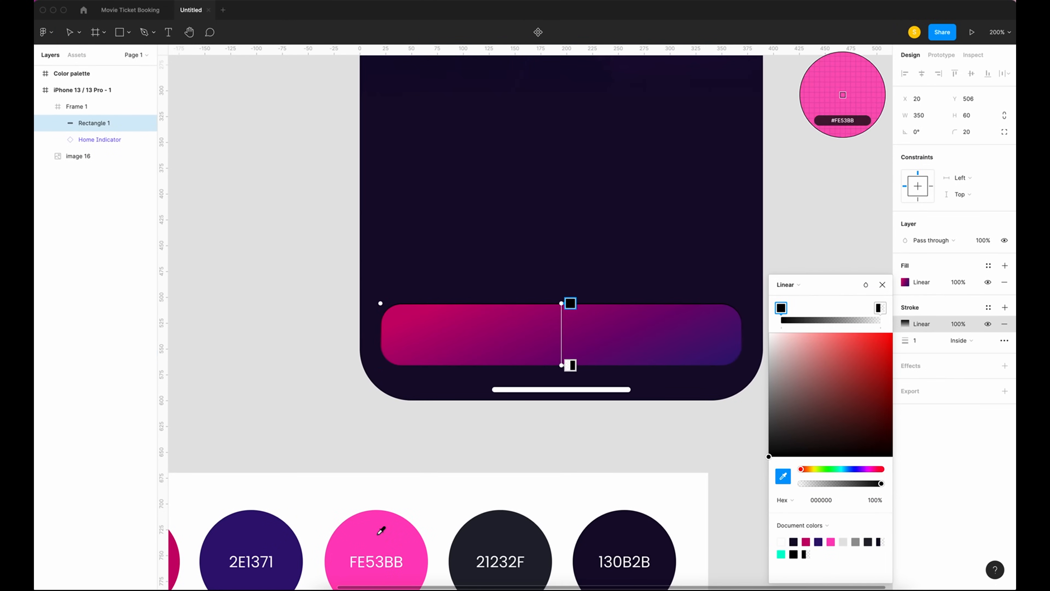
pyautogui.click(379, 533)
pyautogui.click(571, 365)
pyautogui.press('i')
pyautogui.click(374, 537)
# Set the button's stroke thickness to 2.
pyautogui.click(927, 345)
pyautogui.write('2')
pyautogui.press('Return')
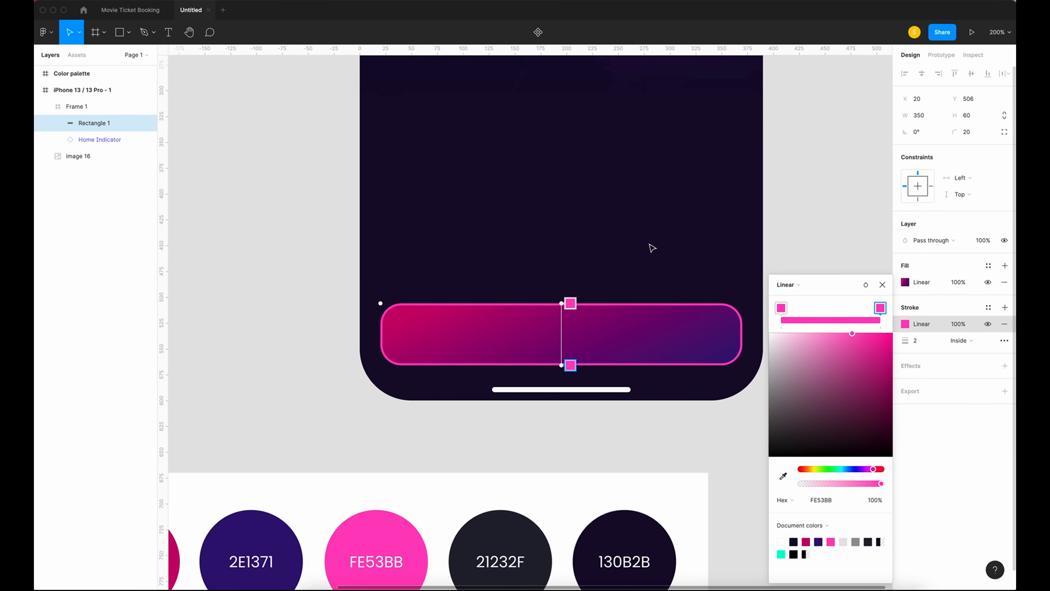
# Tilt the stroke gradient diagonally and set its end stop to 0% opacity so the pink outline fades out.
pyautogui.moveTo(570, 303); pyautogui.dragTo(514, 297)
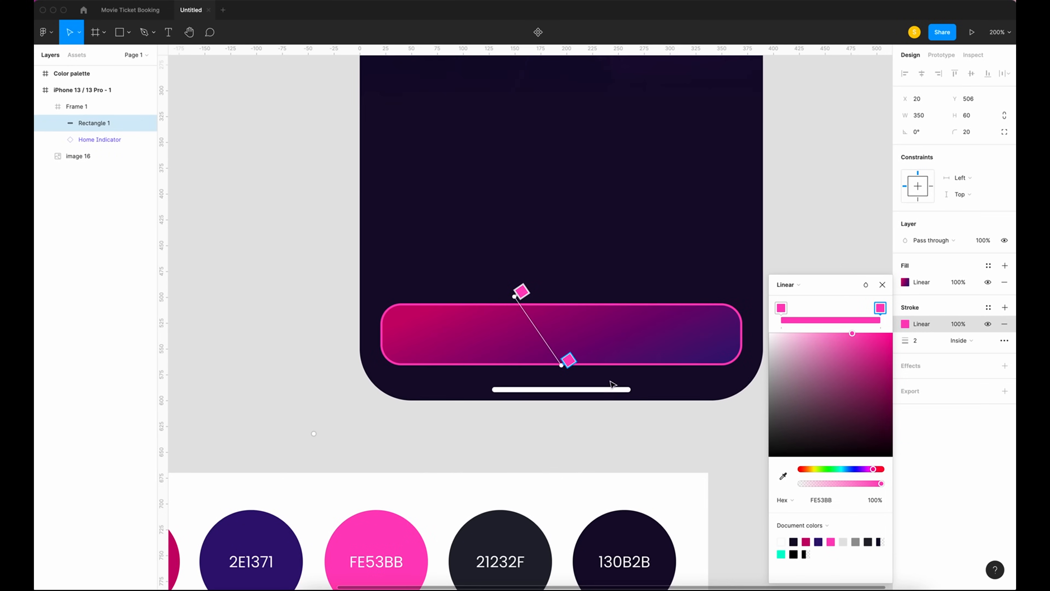
pyautogui.click(875, 500)
pyautogui.write('0')
pyautogui.press('Return')
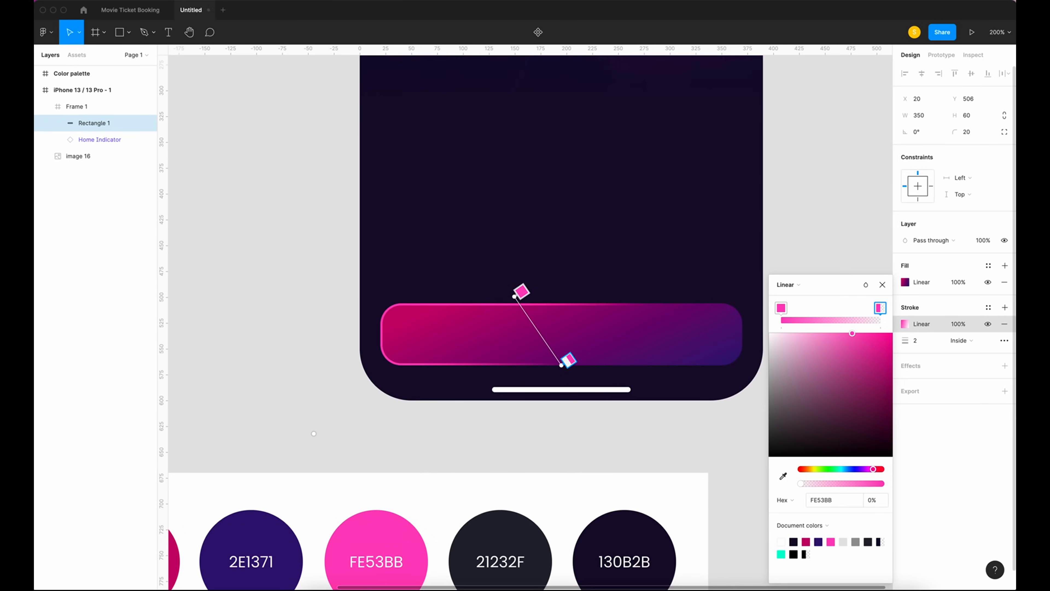
pyautogui.moveTo(567, 360); pyautogui.dragTo(502, 275)
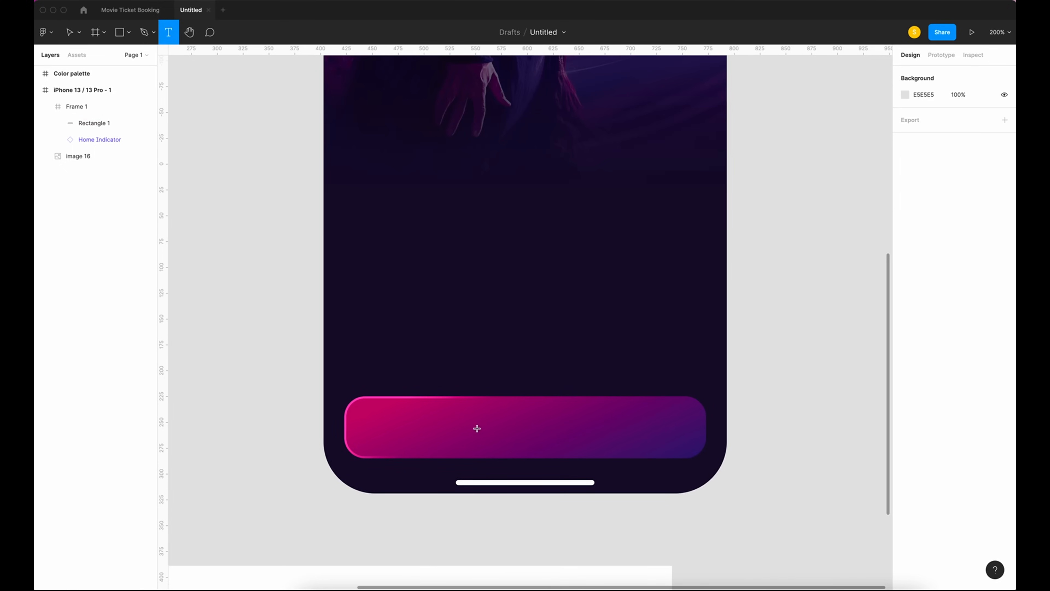
# Add the text "Reservation" on the button in Poppins Medium, size 17, with auto width and left alignment.
pyautogui.moveTo(462, 416); pyautogui.dragTo(606, 438)
pyautogui.write('Re')
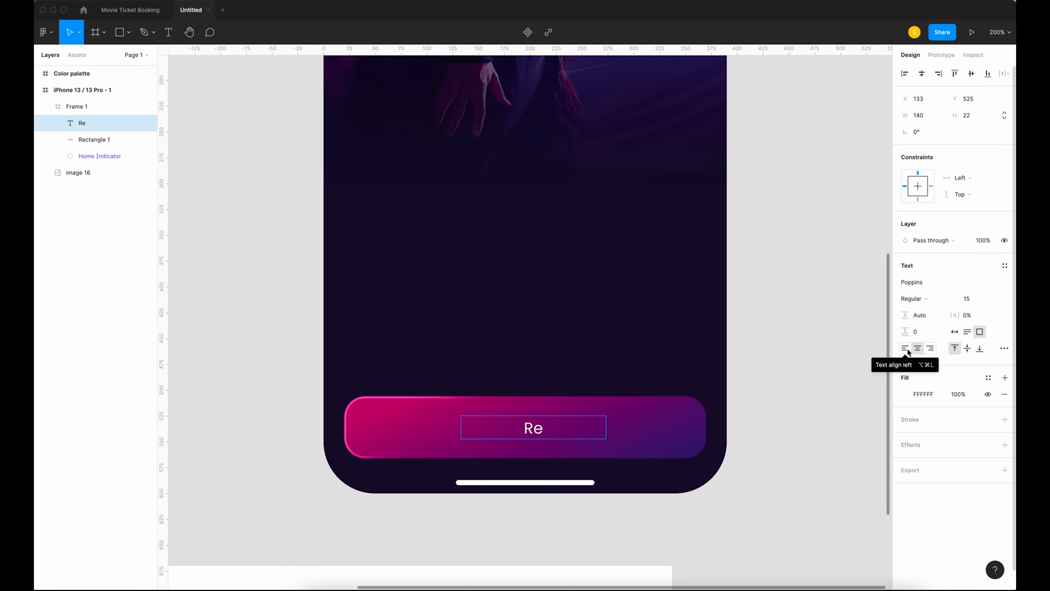
pyautogui.click(967, 299)
pyautogui.write('17')
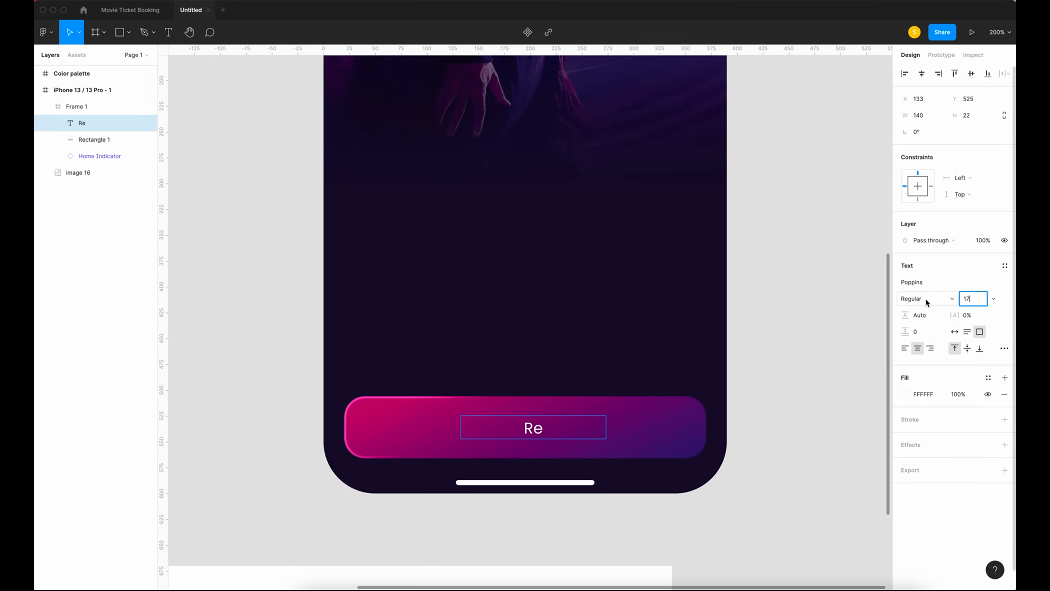
pyautogui.click(925, 297)
pyautogui.click(926, 309)
pyautogui.press('BackSpace')
pyautogui.write('eservation')
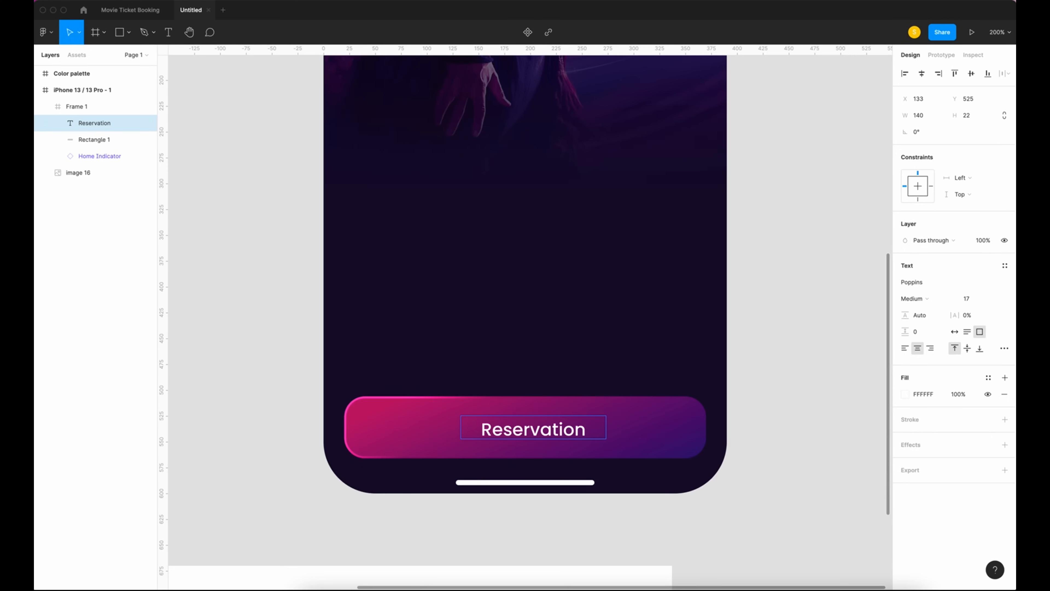
pyautogui.click(954, 331)
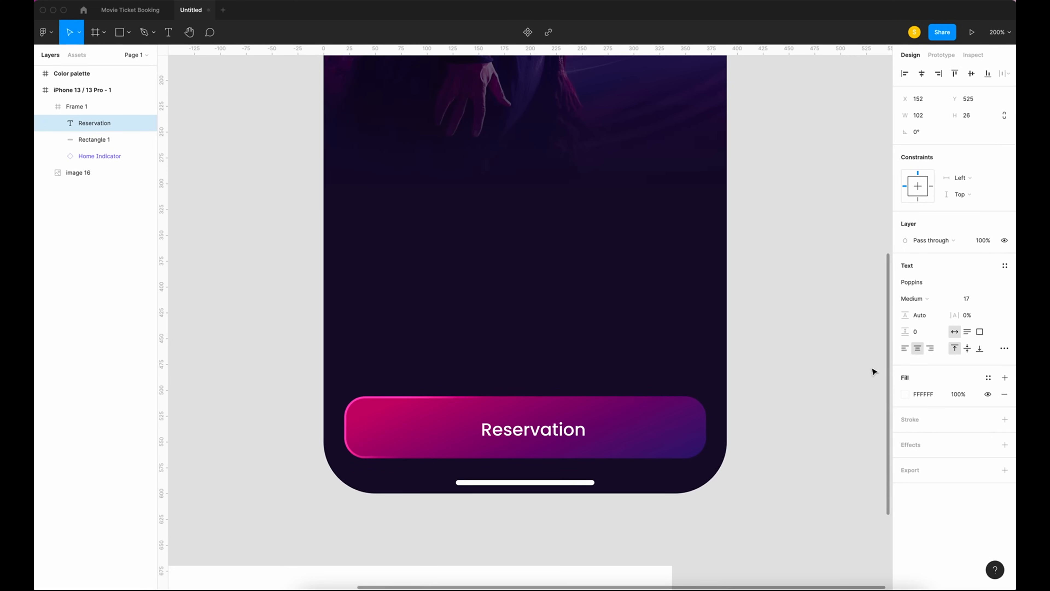
pyautogui.click(905, 348)
# Group the Reservation text with its rectangle and rename the group "Reservation button".
pyautogui.click(97, 128)
pyautogui.keyDown('shift'); pyautogui.click(101, 135); pyautogui.keyUp('shift')
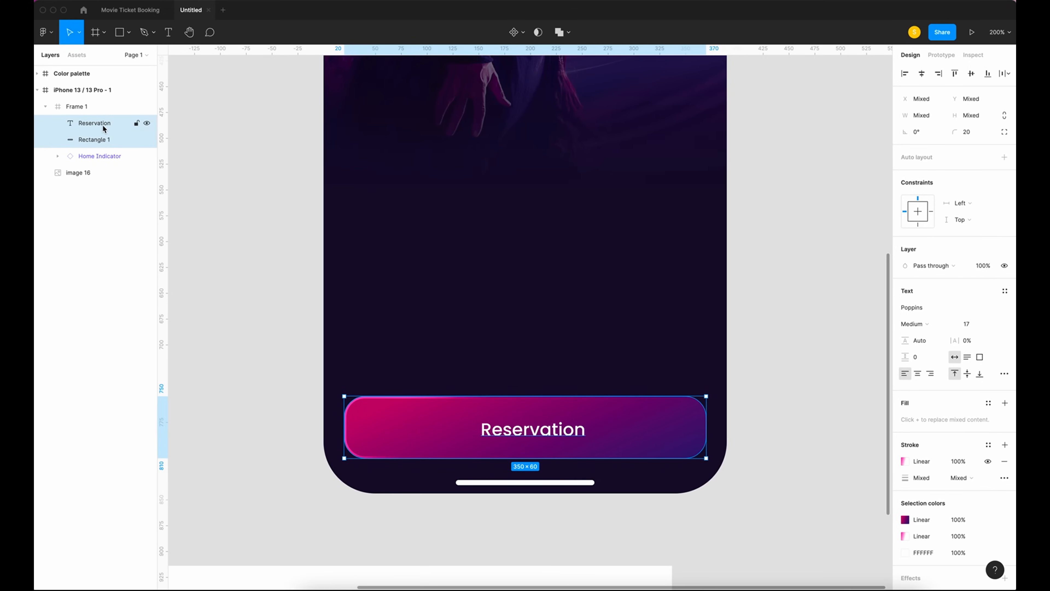
pyautogui.press('super+g')
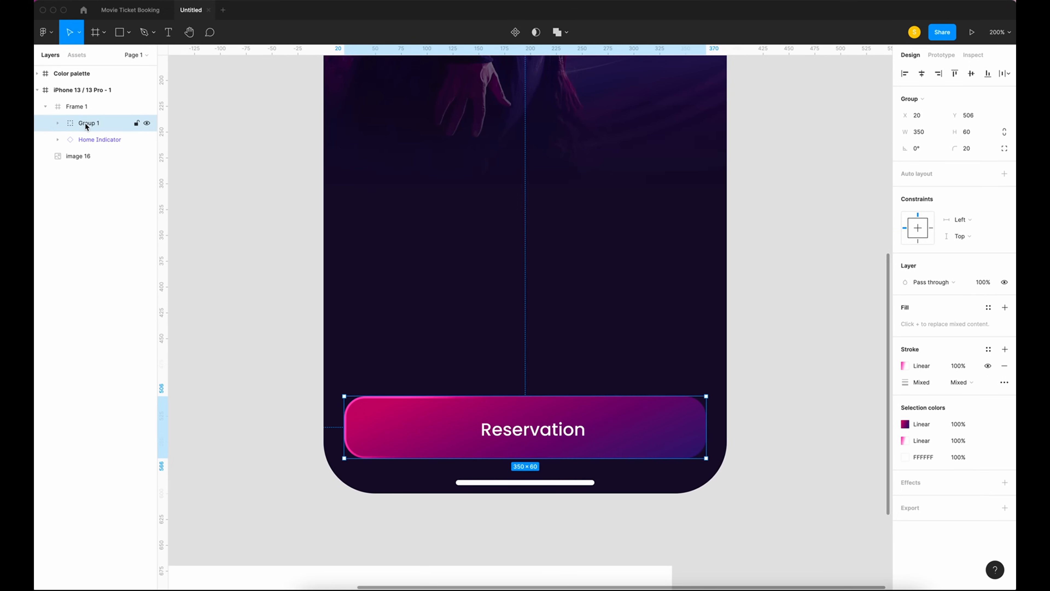
pyautogui.doubleClick(84, 123)
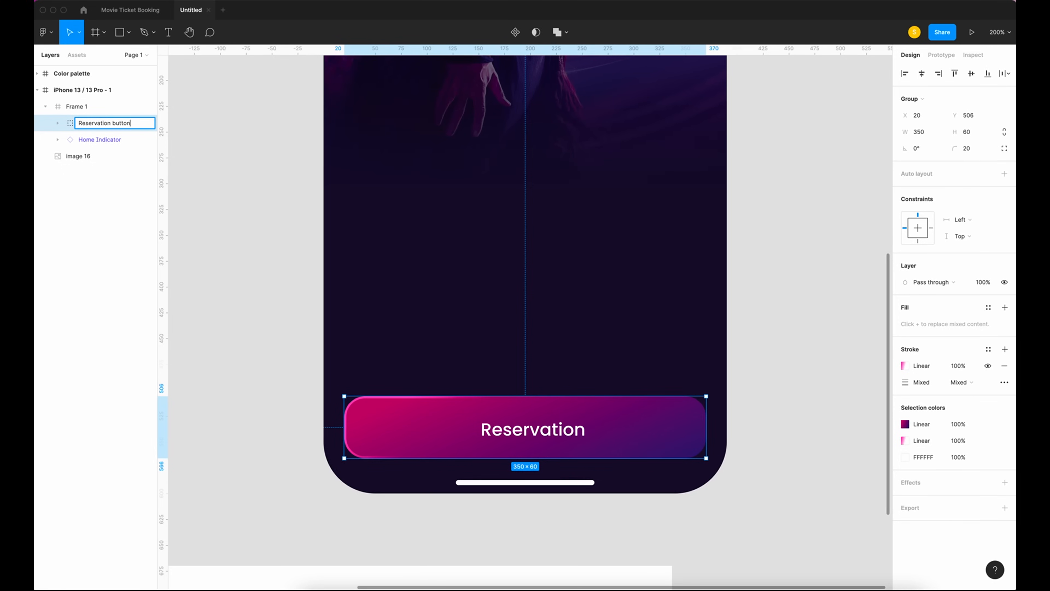
# Center the Reservation text horizontally and vertically within its button group.
pyautogui.click(58, 123)
pyautogui.click(104, 140)
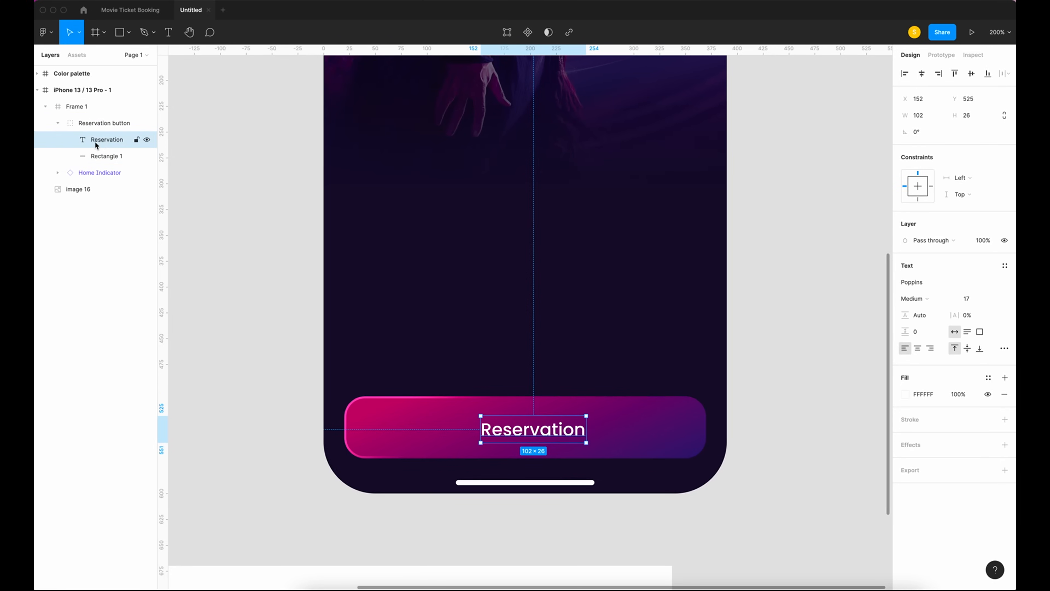
pyautogui.click(921, 74)
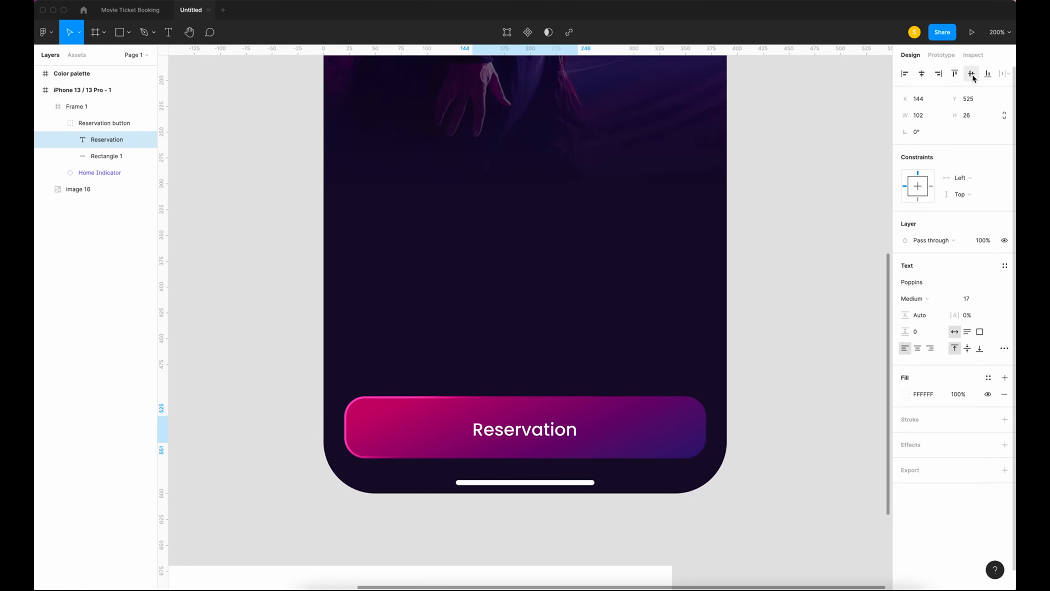
pyautogui.click(972, 74)
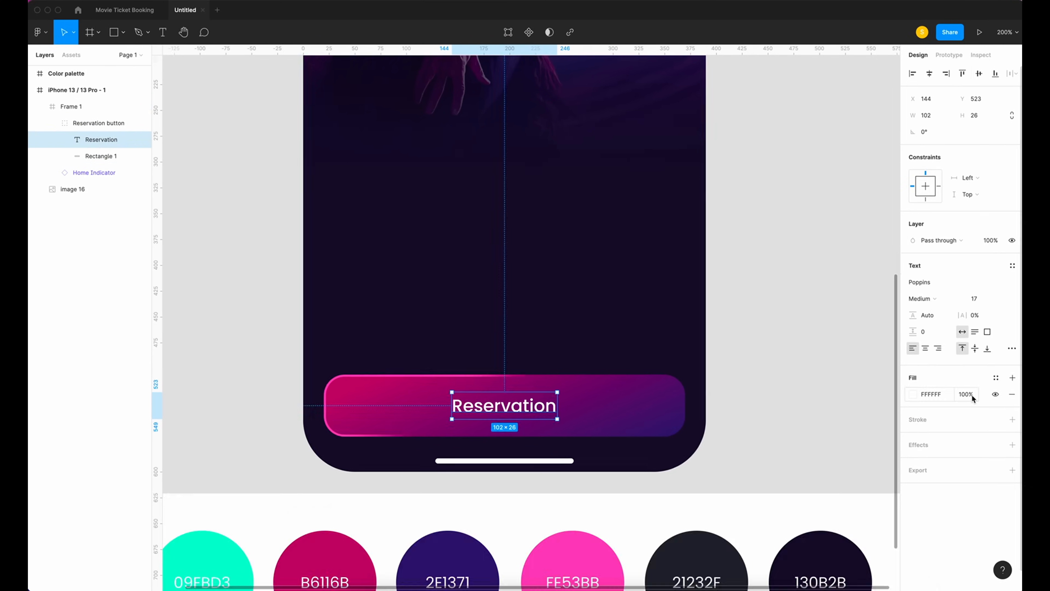
# Set the Reservation text's fill opacity to 87%.
pyautogui.click(966, 394)
pyautogui.write('8')
pyautogui.press('Return')
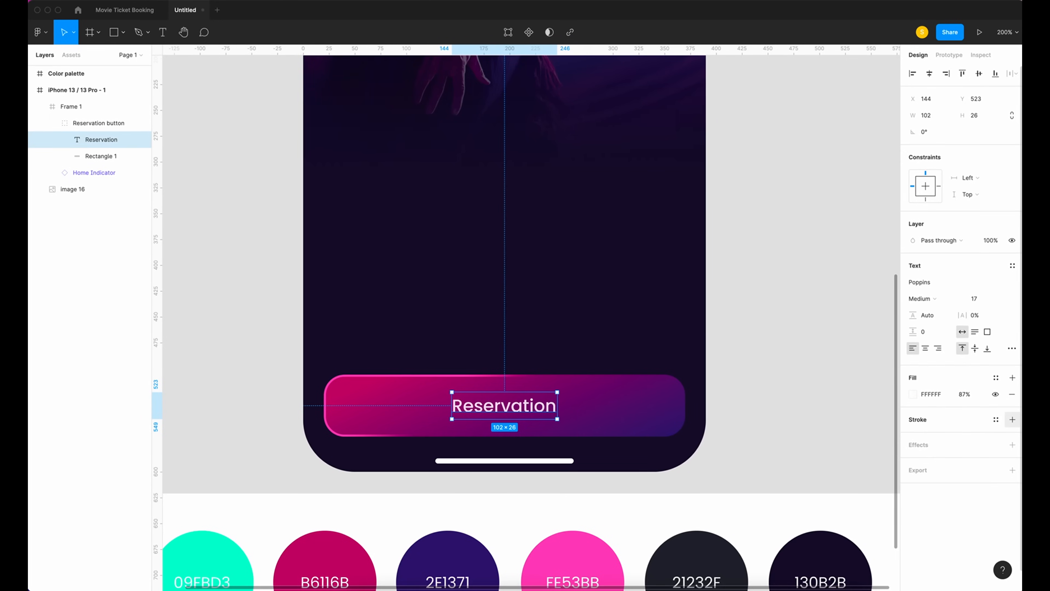
pyautogui.click(826, 403)
# Add a text box reading "16:00" above the Reservation button, near the phone frame's left side.
pyautogui.scroll(2, 829, 406)
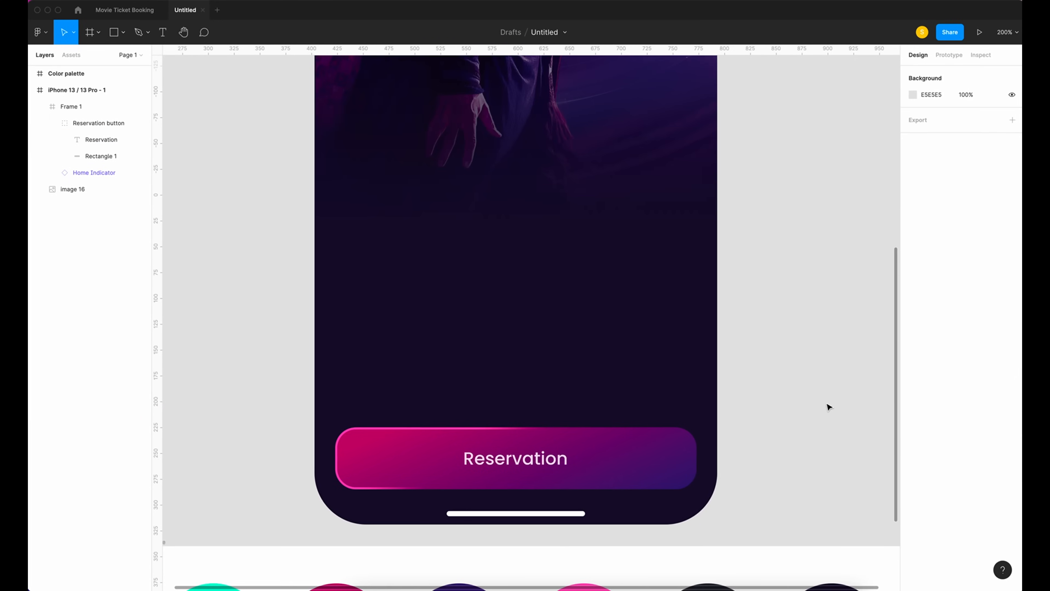
pyautogui.press('t')
pyautogui.moveTo(373, 322); pyautogui.dragTo(425, 344)
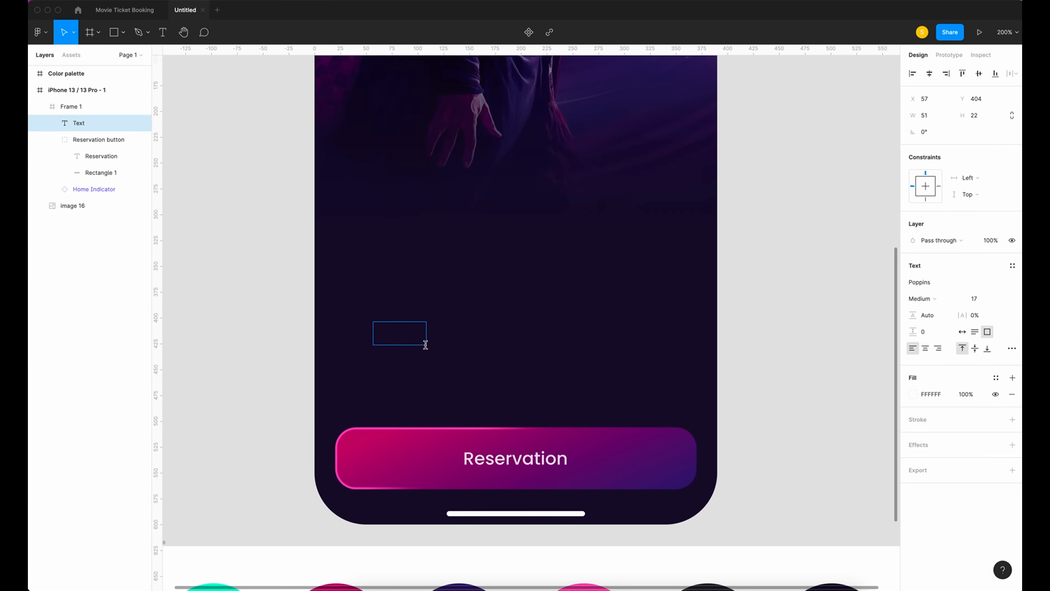
pyautogui.write('16:00')
pyautogui.hotkey('ctrl', 'a')
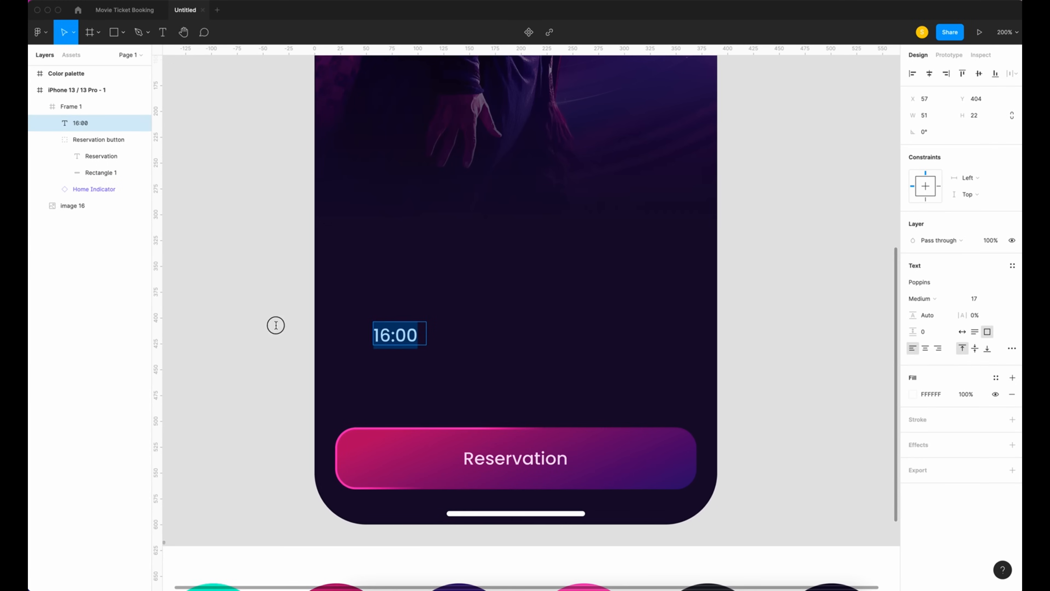
# Format the 16:00 text as Regular, size 15, with auto width.
pyautogui.click(977, 302)
pyautogui.write('15')
pyautogui.press('Return')
pyautogui.click(922, 298)
pyautogui.click(926, 286)
pyautogui.click(963, 333)
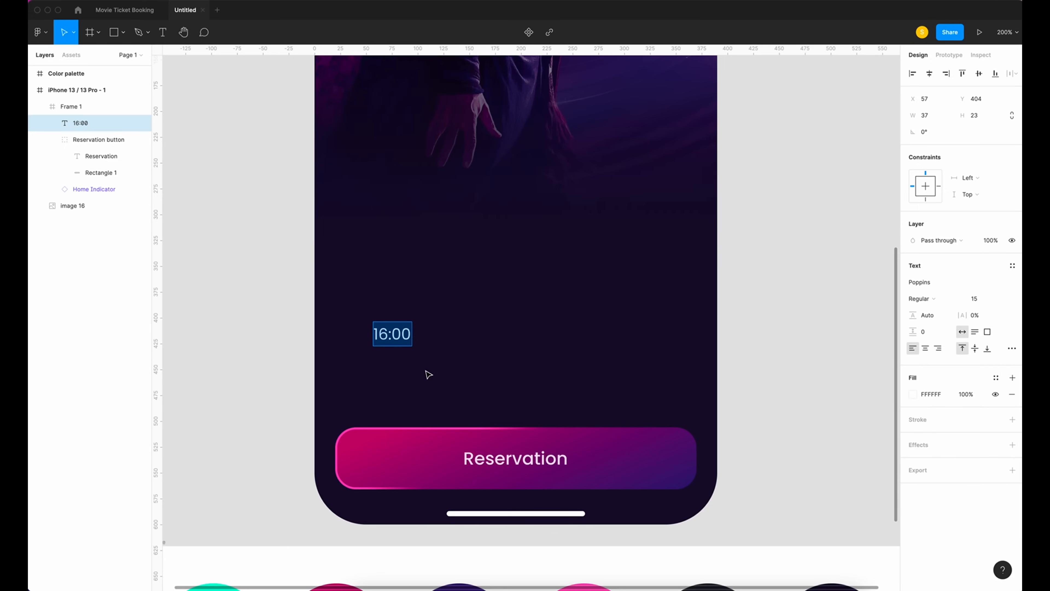
pyautogui.press('Escape')
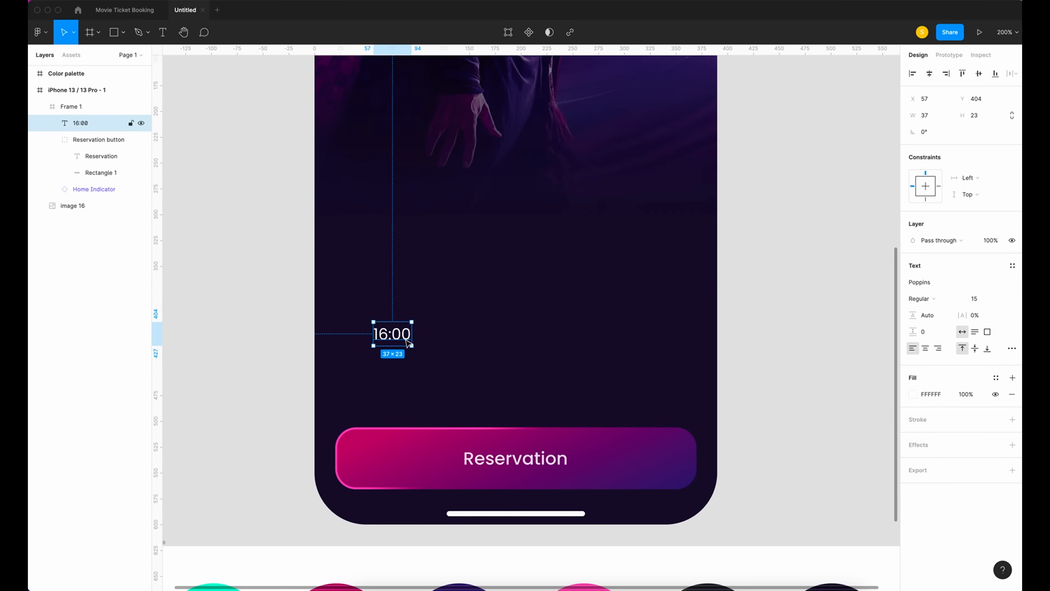
# Wrap the 16:00 text in an auto layout frame with a corner radius of 10.
pyautogui.hotkey('shift', 'a')
pyautogui.press('Return')
pyautogui.moveTo(422, 311); pyautogui.dragTo(428, 310)
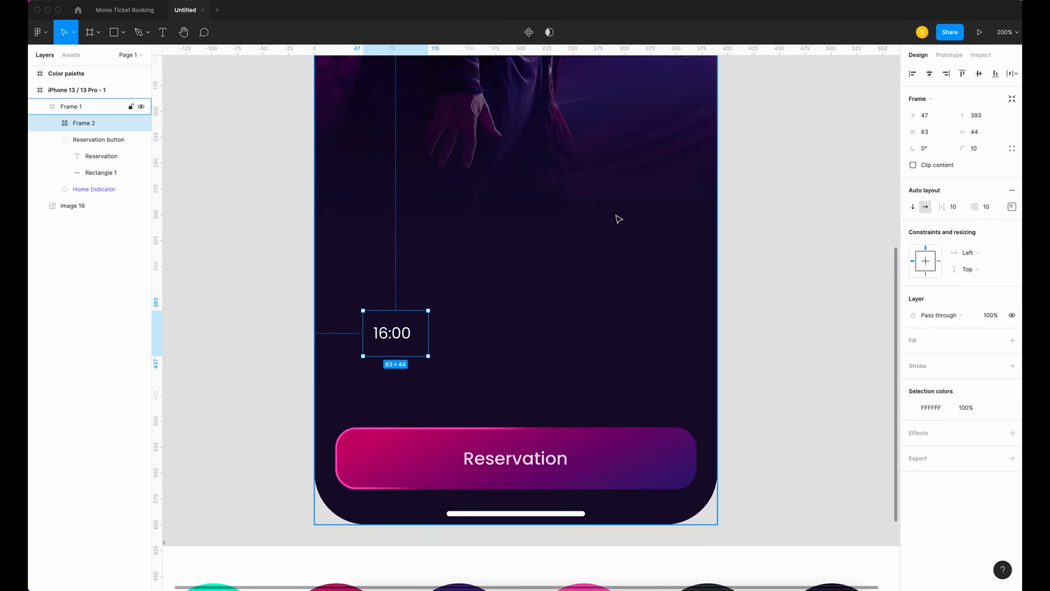
# Set the 16:00 frame's size to 50 × 40 and align its content to the center.
pyautogui.click(939, 133)
pyautogui.write('50')
pyautogui.press('Tab')
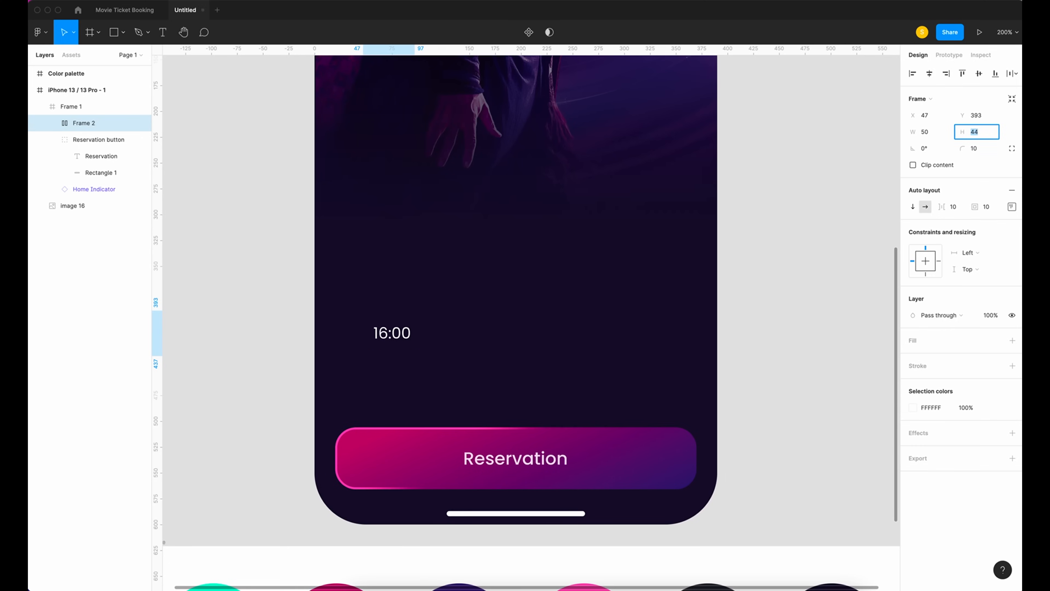
pyautogui.press('Return')
pyautogui.click(1011, 206)
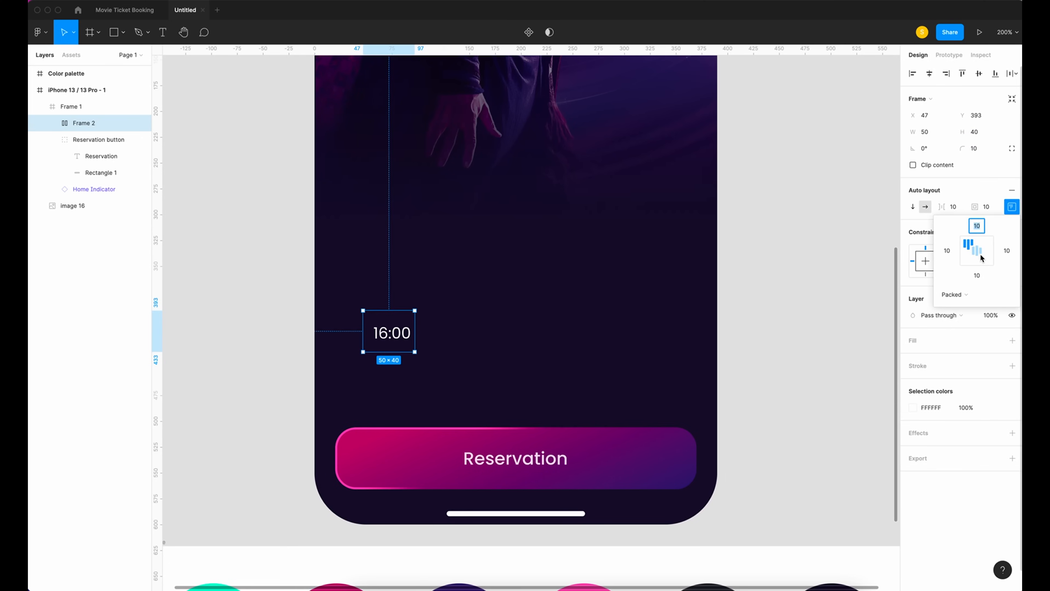
pyautogui.click(976, 255)
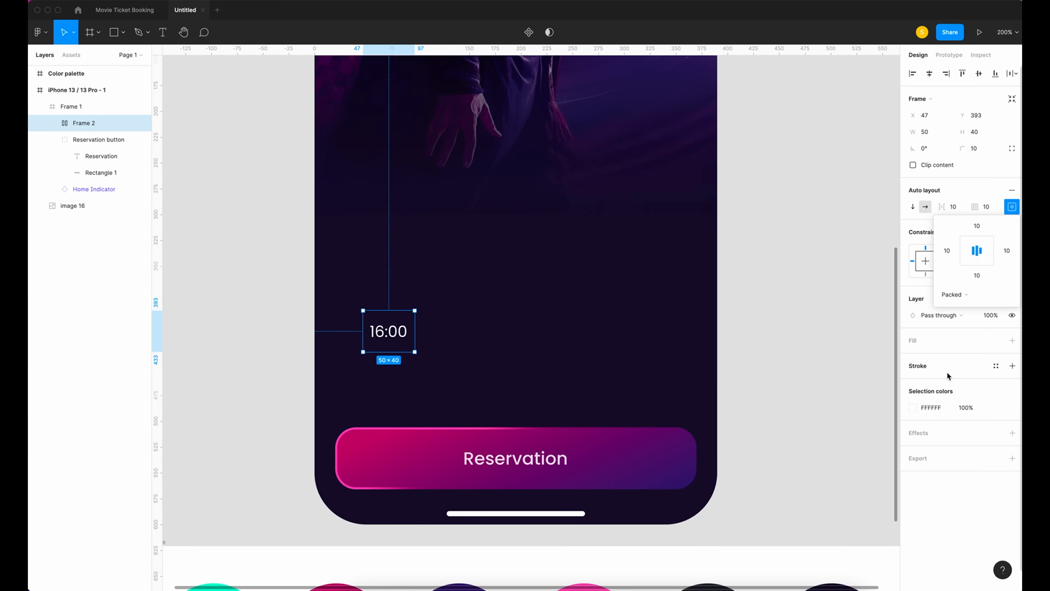
# Add a linear gradient fill to the 16:00 frame, with the palette colour 2E1371 as its first stop.
pyautogui.click(1012, 340)
pyautogui.click(913, 357)
pyautogui.click(793, 322)
pyautogui.click(795, 333)
pyautogui.scroll(-4, 451, 462)
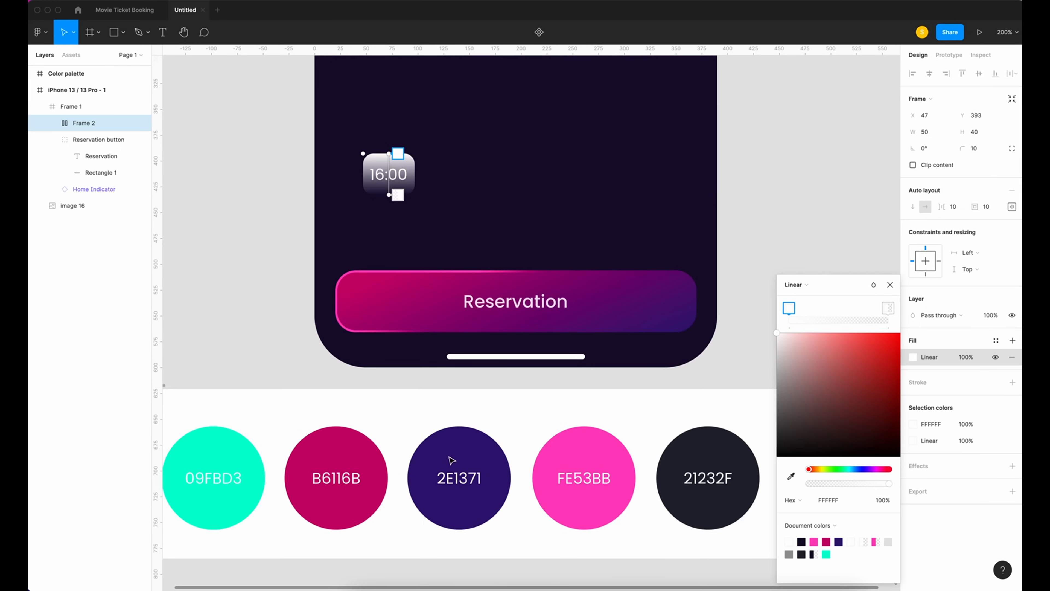
pyautogui.press('i')
pyautogui.click(450, 454)
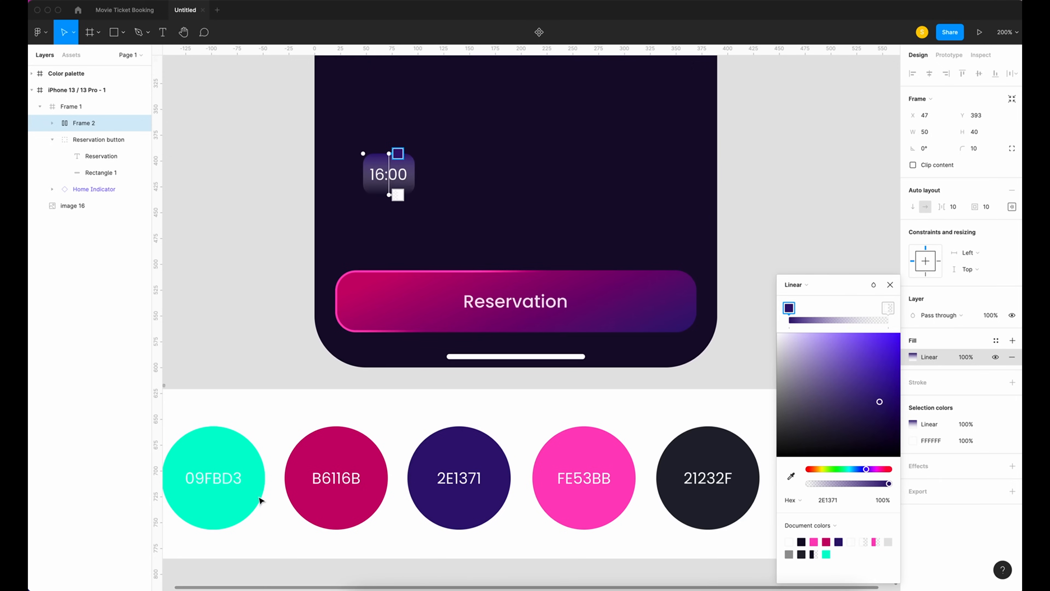
# Set the fill gradient's end stop to the palette colour 21232F and angle the gradient diagonally from the chip's upper-left to its lower-right corner.
pyautogui.click(398, 194)
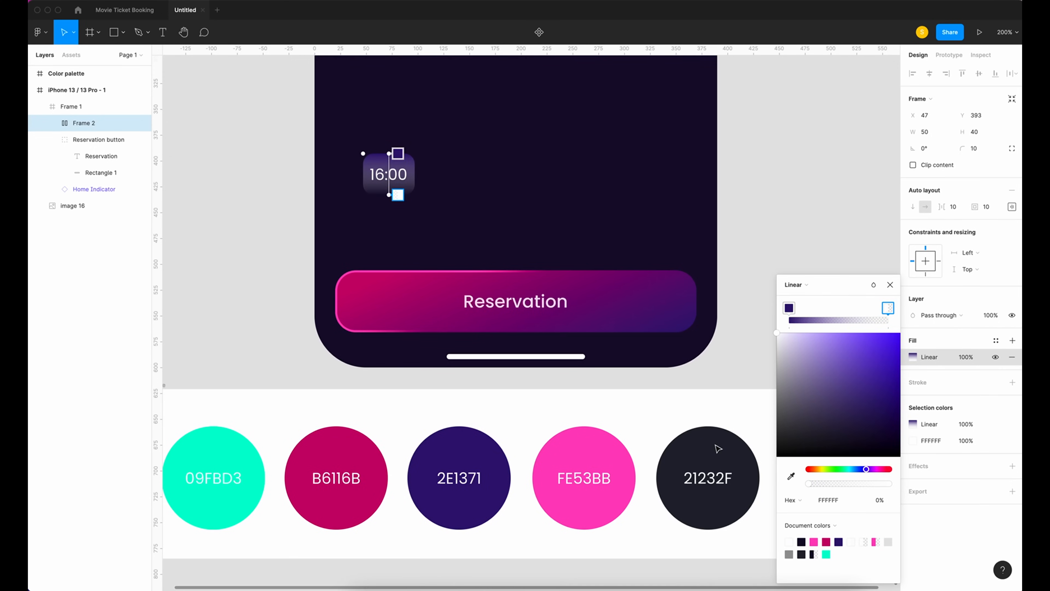
pyautogui.press('i')
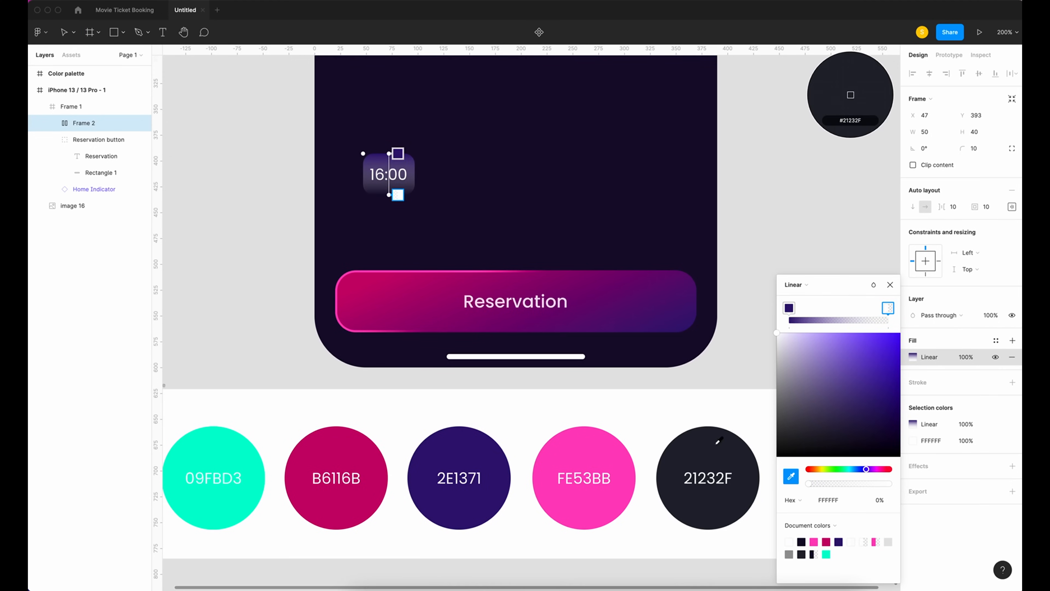
pyautogui.click(717, 444)
pyautogui.scroll(3, 516, 192)
pyautogui.moveTo(366, 283); pyautogui.dragTo(345, 283)
pyautogui.moveTo(368, 325); pyautogui.dragTo(386, 333)
pyautogui.hscroll(-2, 579, 321)
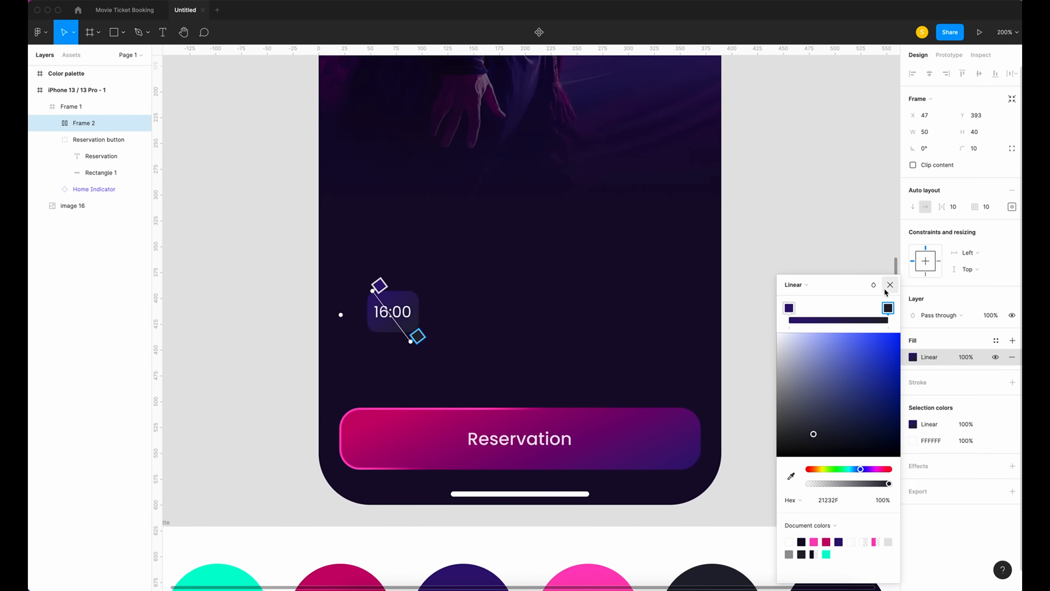
pyautogui.click(885, 290)
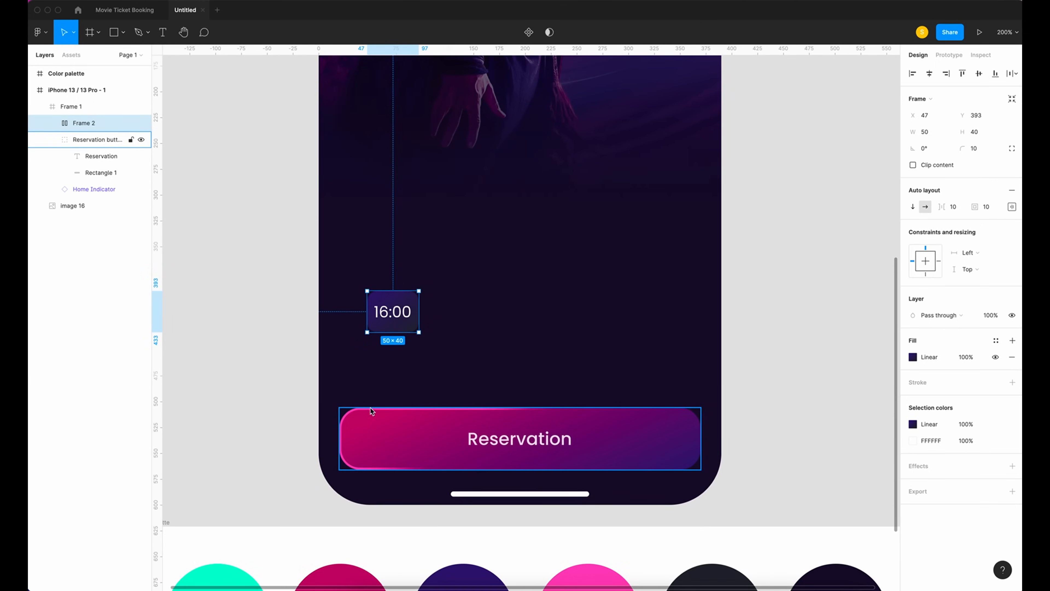
# Add a linear gradient stroke to the 16:00 frame, with the palette colour 09FBD3 as its first stop.
pyautogui.click(926, 388)
pyautogui.click(913, 398)
pyautogui.click(793, 322)
pyautogui.click(806, 333)
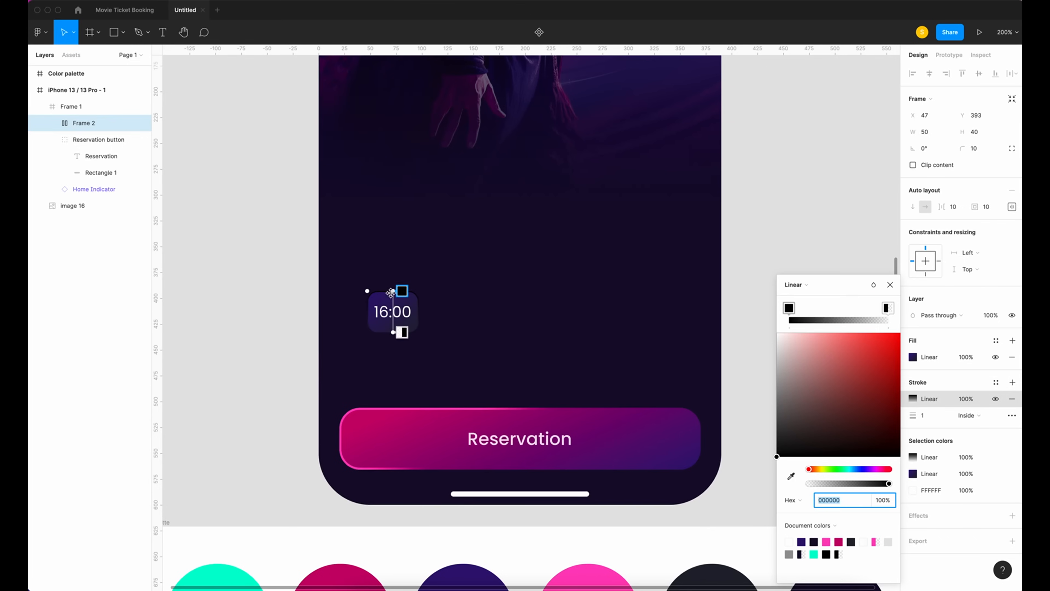
pyautogui.click(403, 290)
pyautogui.scroll(-1, 251, 501)
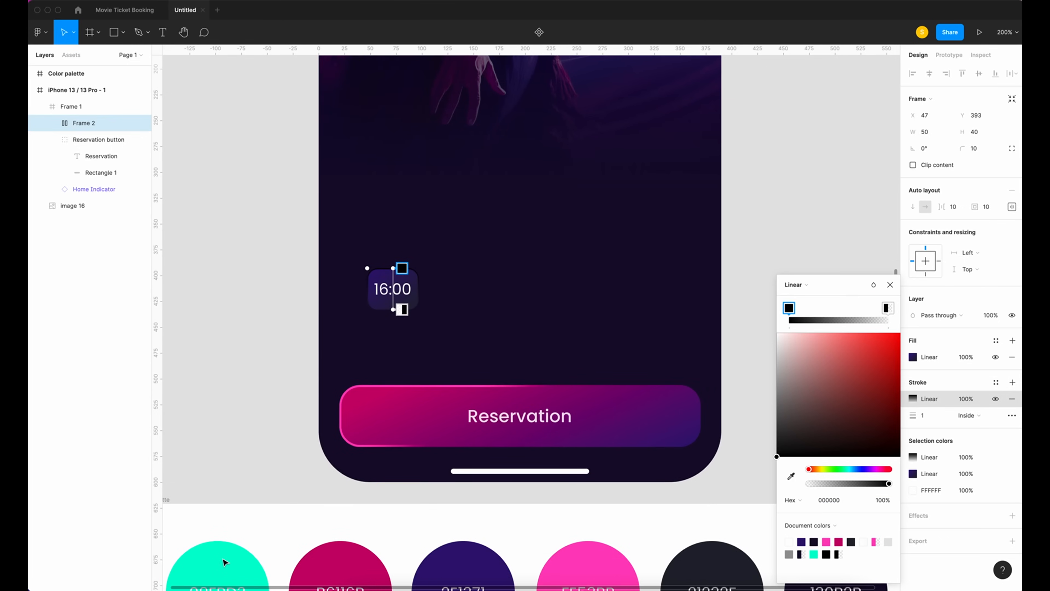
pyautogui.press('i')
pyautogui.scroll(-2, 233, 547)
pyautogui.click(242, 543)
# Set the 16:00 frame's stroke thickness to 2.
pyautogui.scroll(3, 256, 513)
pyautogui.click(924, 416)
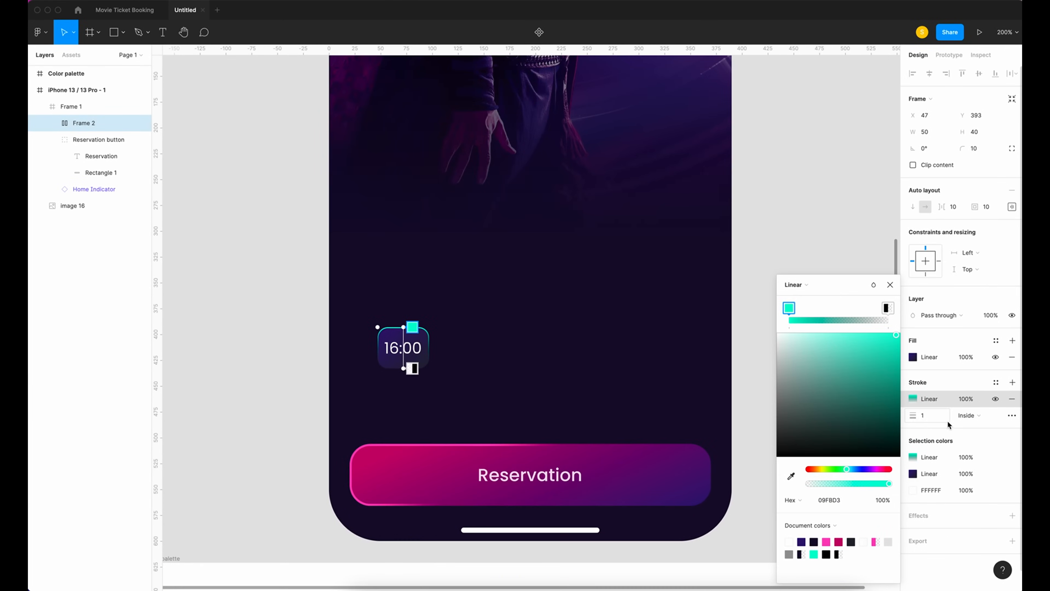
pyautogui.write('2')
pyautogui.press('Return')
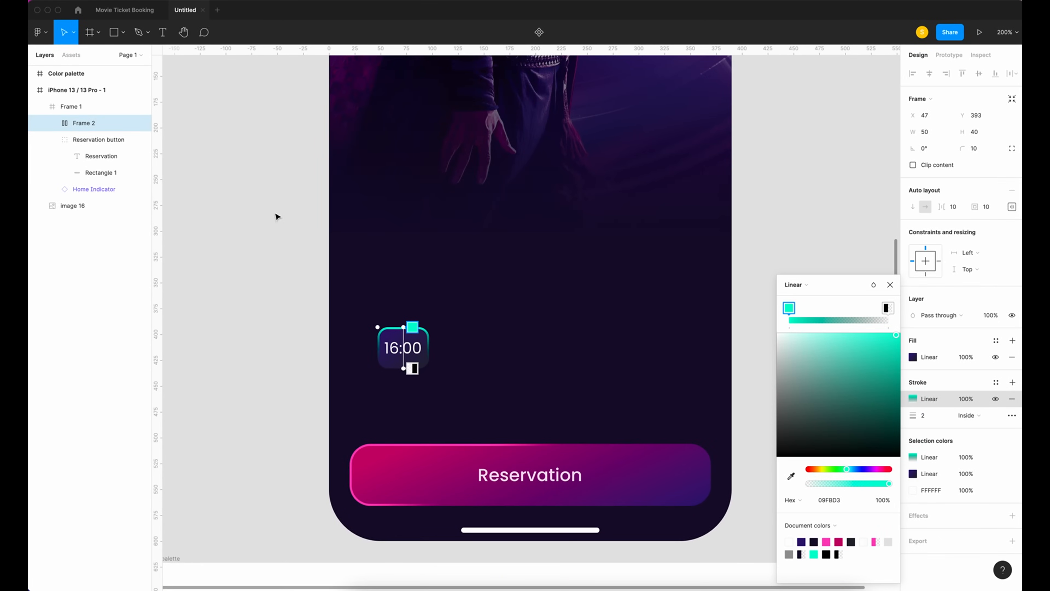
# Set the stroke gradient's end stop to 09FBD3 at 0% opacity and run the gradient diagonally from the chip's upper-left corner.
pyautogui.click(412, 368)
pyautogui.press('i')
pyautogui.scroll(-2, 251, 493)
pyautogui.click(256, 489)
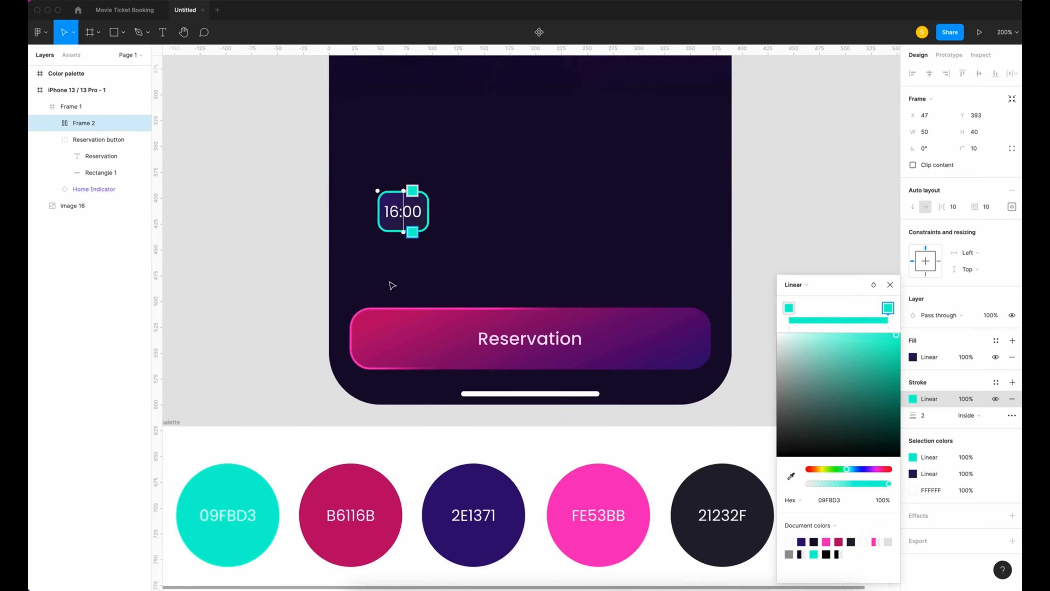
pyautogui.scroll(3, 424, 446)
pyautogui.click(883, 502)
pyautogui.write('0')
pyautogui.press('Return')
pyautogui.moveTo(412, 398); pyautogui.dragTo(388, 392)
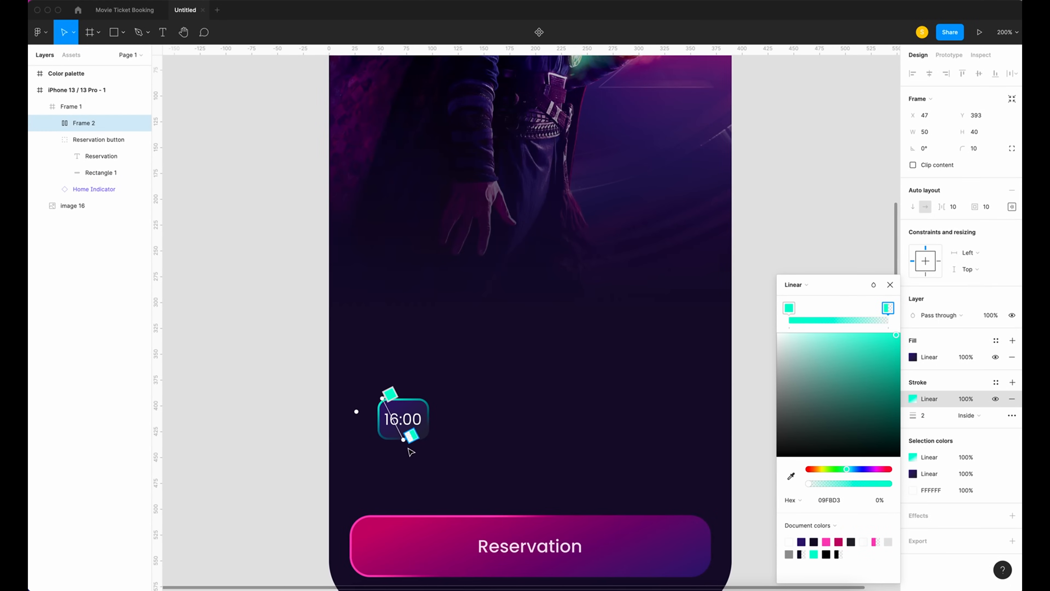
pyautogui.moveTo(412, 441); pyautogui.dragTo(420, 432)
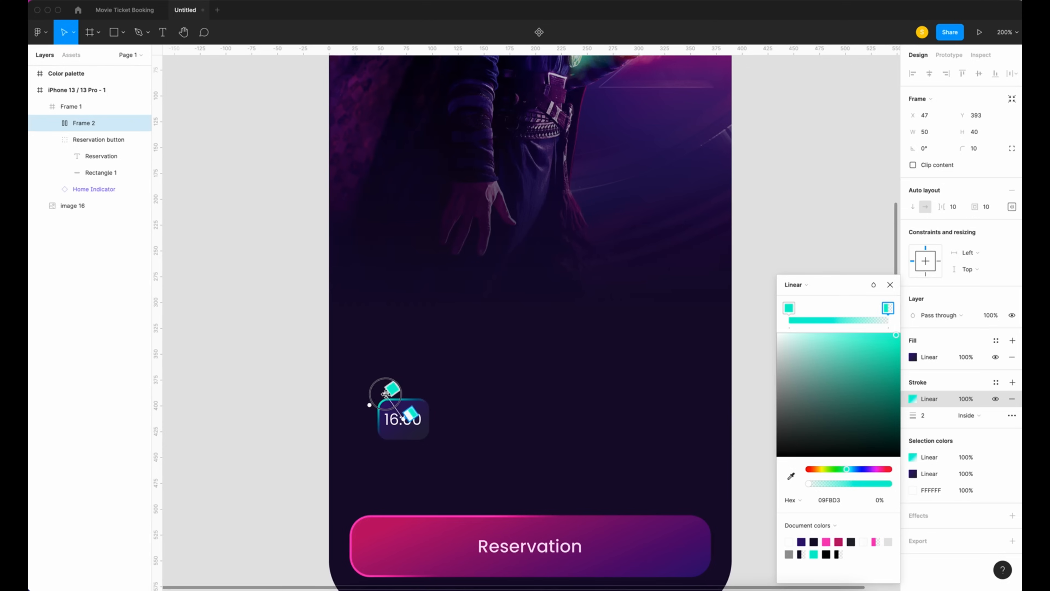
# Copy the 16:00 frame and paste four duplicates in a row beside it.
pyautogui.click(94, 125)
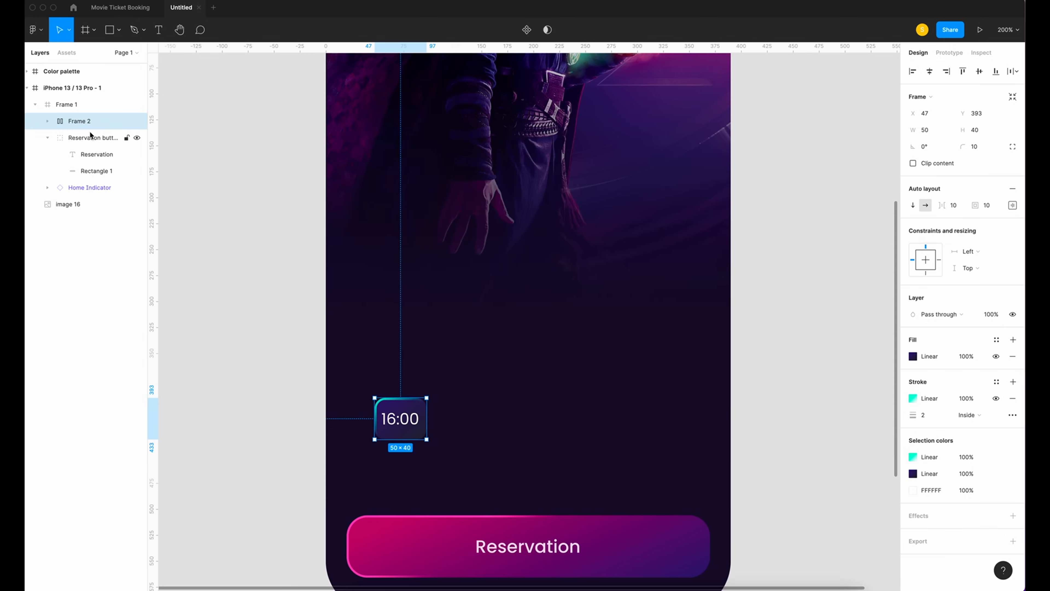
pyautogui.press('super+v')
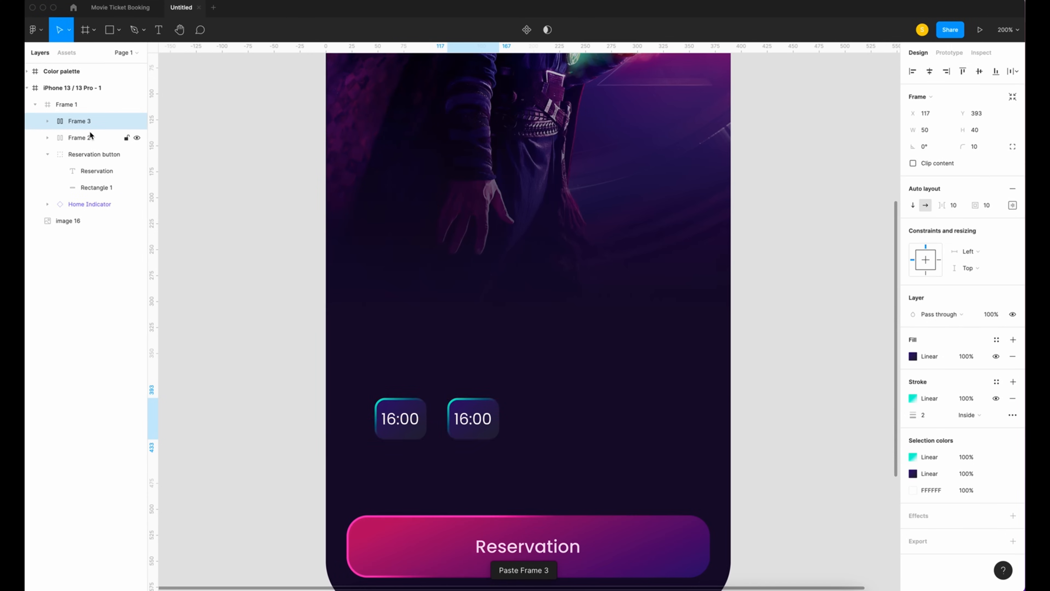
pyautogui.press('super+v')
pyautogui.press('super+v')
pyautogui.press('super+v')
# Move all five 16:00 frames together 10 to the left and 40 down, to Y 433.
pyautogui.press('super+a')
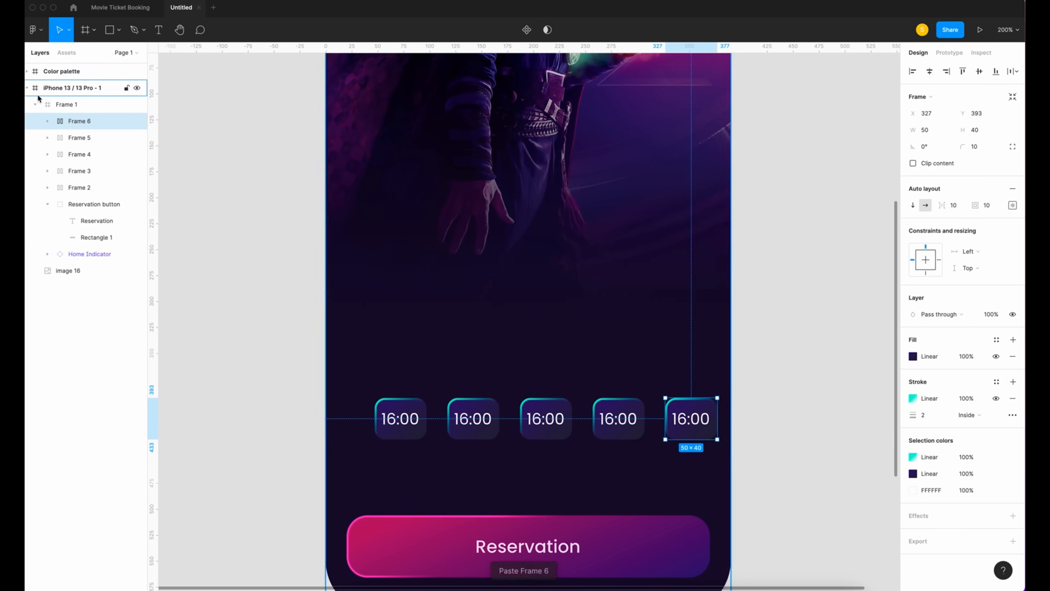
pyautogui.hotkey('shift', 'Left')
pyautogui.hotkey('shift', 'Left')
pyautogui.hotkey('shift', 'Right')
pyautogui.hotkey('shift', 'Down')
pyautogui.hotkey('shift', 'Down')
pyautogui.hotkey('shift', 'Down')
pyautogui.hotkey('shift', 'Down')
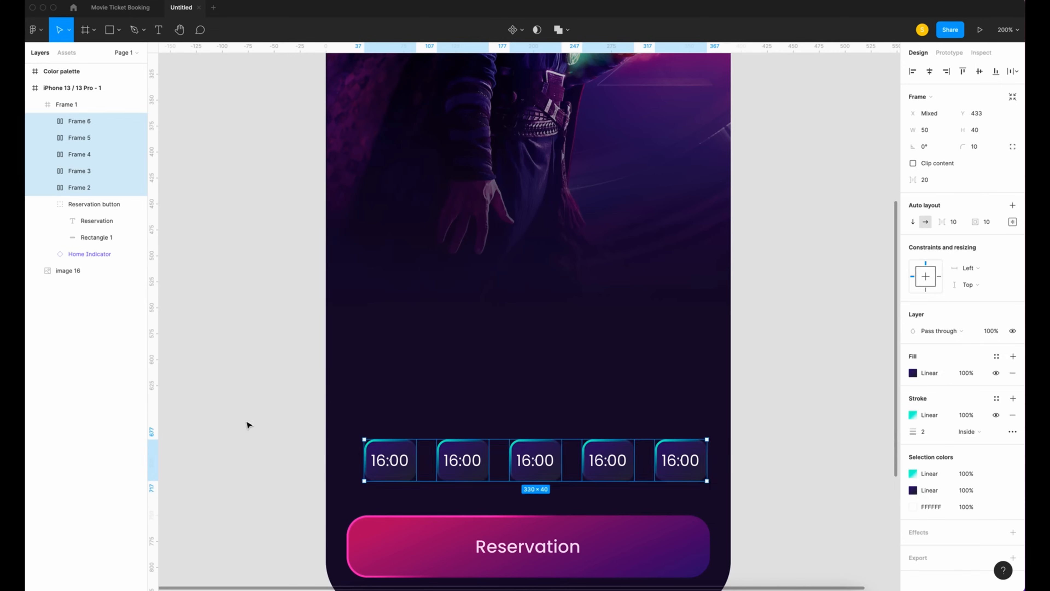
# Move the first 16:00 frame to X 20, Y 446, aligned with the Reservation button's left edge and 20 above it.
pyautogui.click(249, 424)
pyautogui.scroll(-2, 368, 413)
pyautogui.moveTo(373, 410); pyautogui.dragTo(360, 412)
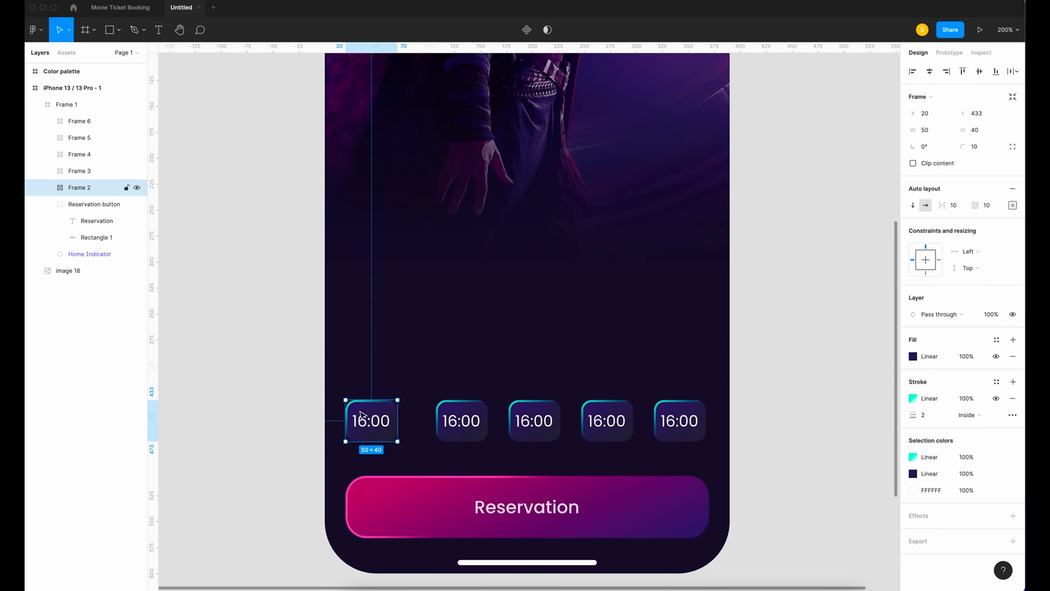
pyautogui.press('alt')
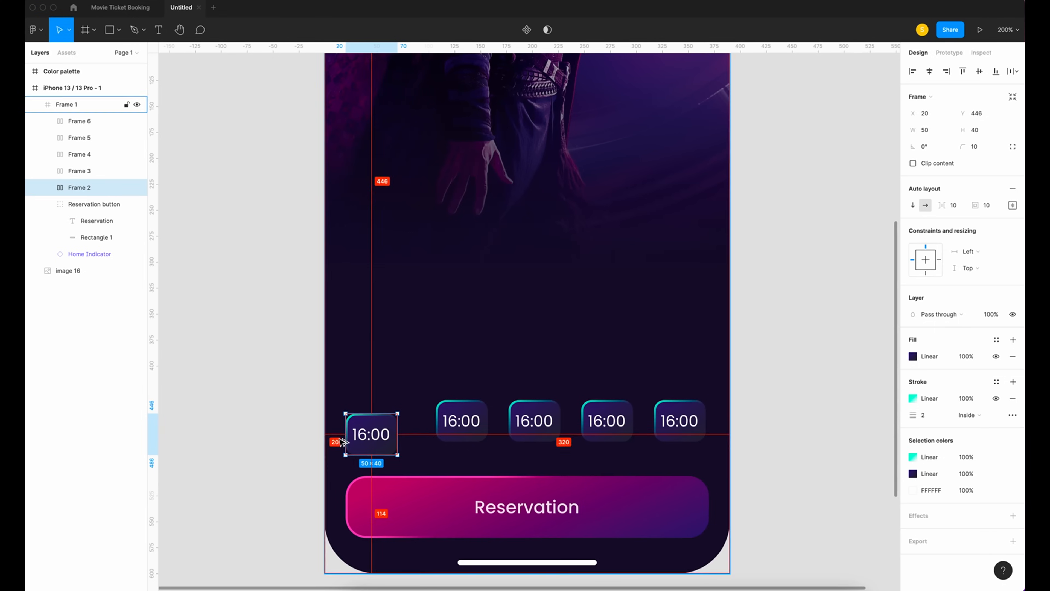
# Move the second 16:00 frame to X 90, Y 426, leaving 20 beside the first frame and 40 above the Reservation button.
pyautogui.click(89, 171)
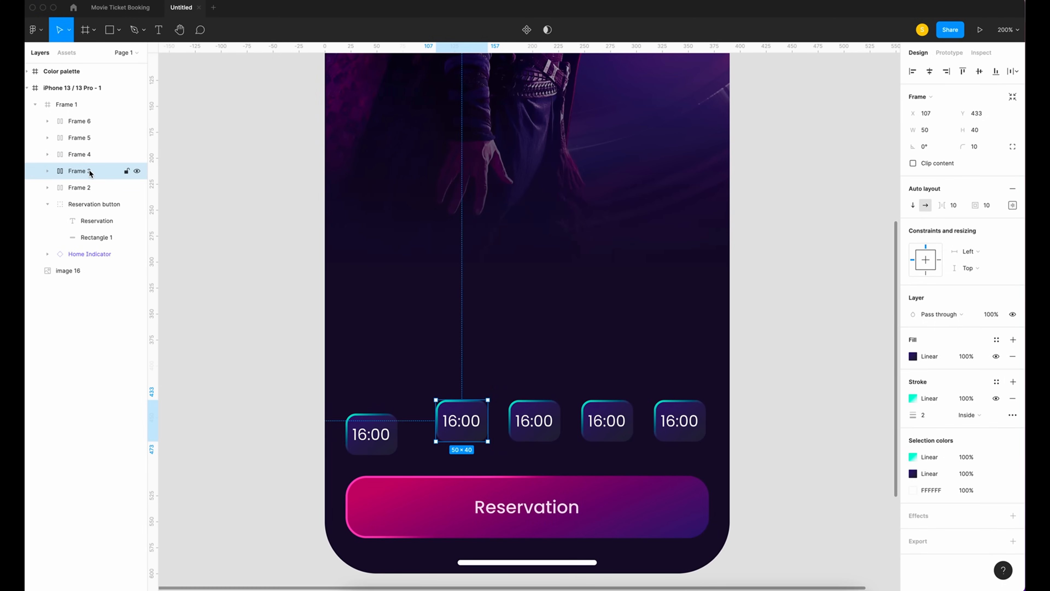
pyautogui.hotkey('shift', 'Left')
pyautogui.hotkey('shift', 'Left')
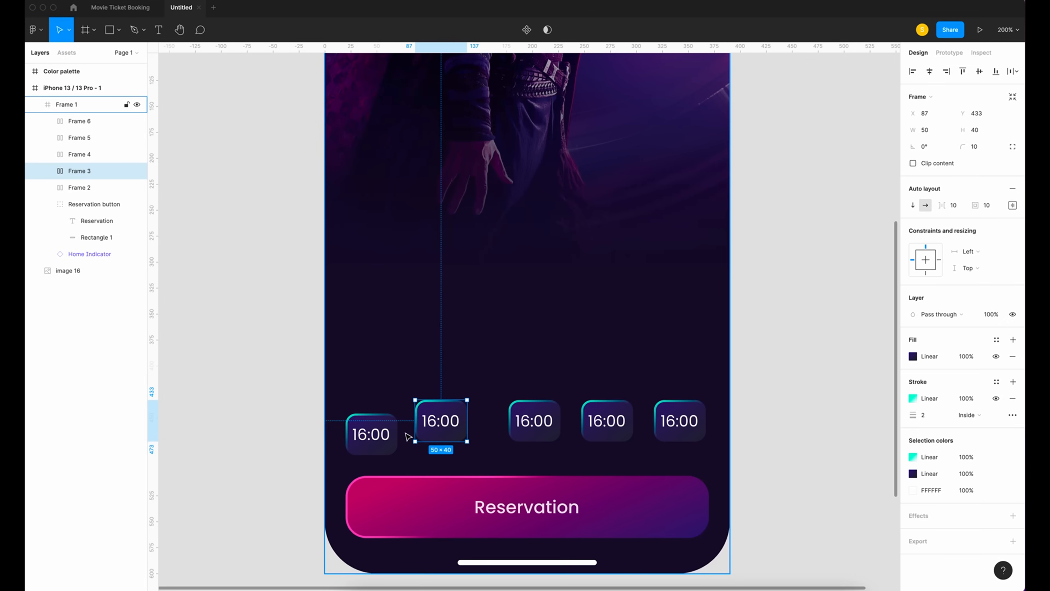
pyautogui.press('Right')
pyautogui.press('Right')
pyautogui.press('Right')
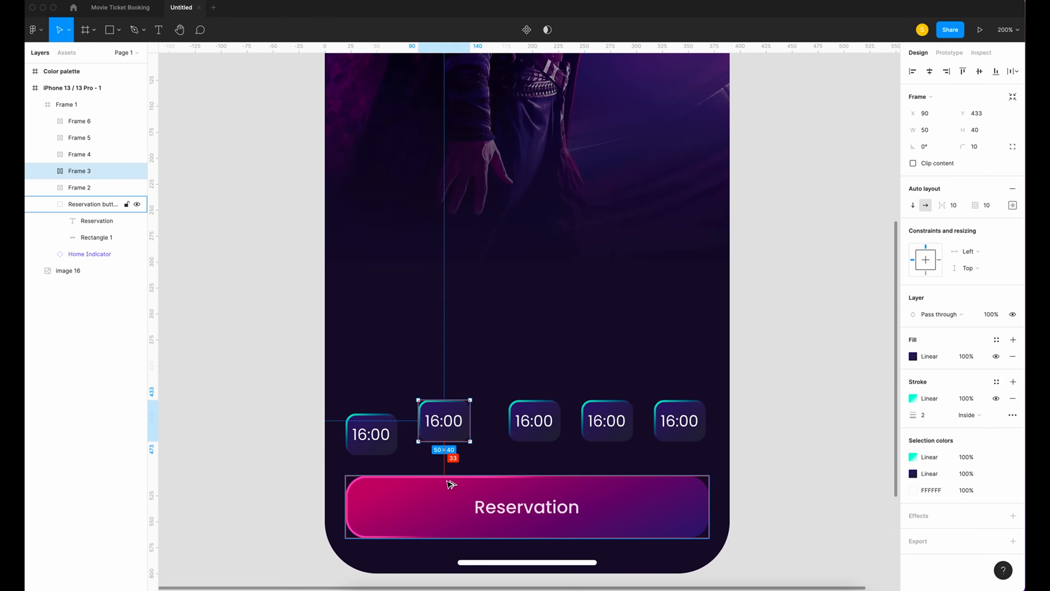
pyautogui.press('Up')
pyautogui.press('Up')
pyautogui.press('Up')
pyautogui.press('Up')
pyautogui.press('Up')
pyautogui.press('Up')
pyautogui.press('Up')
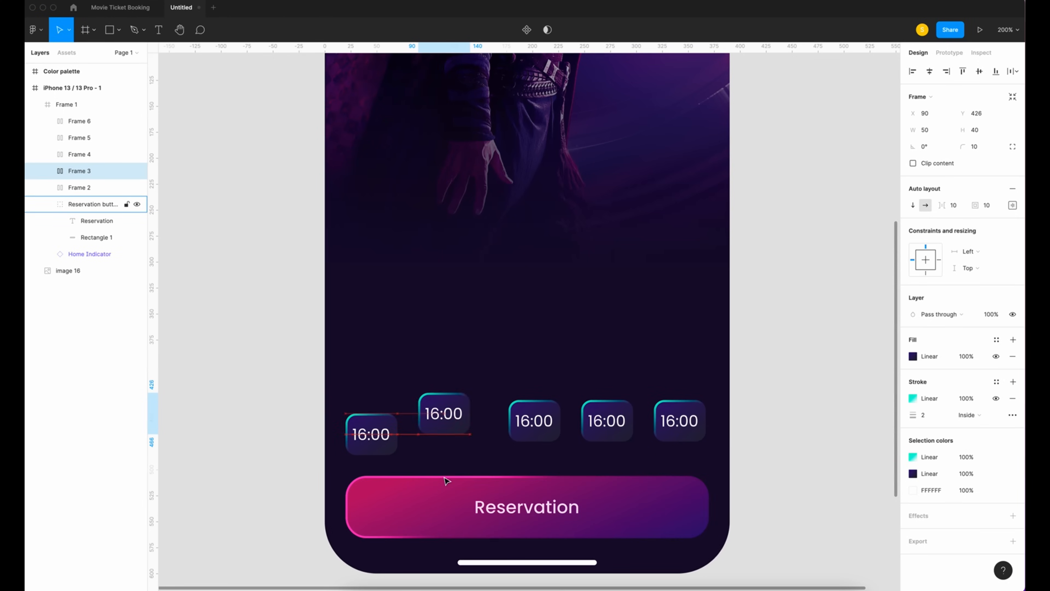
# Widen the middle 16:00 frame to 70 and place it at X 160, Y 406, centered above the Reservation button.
pyautogui.scroll(2, 614, 312)
pyautogui.hscroll(2, 613, 312)
pyautogui.click(504, 463)
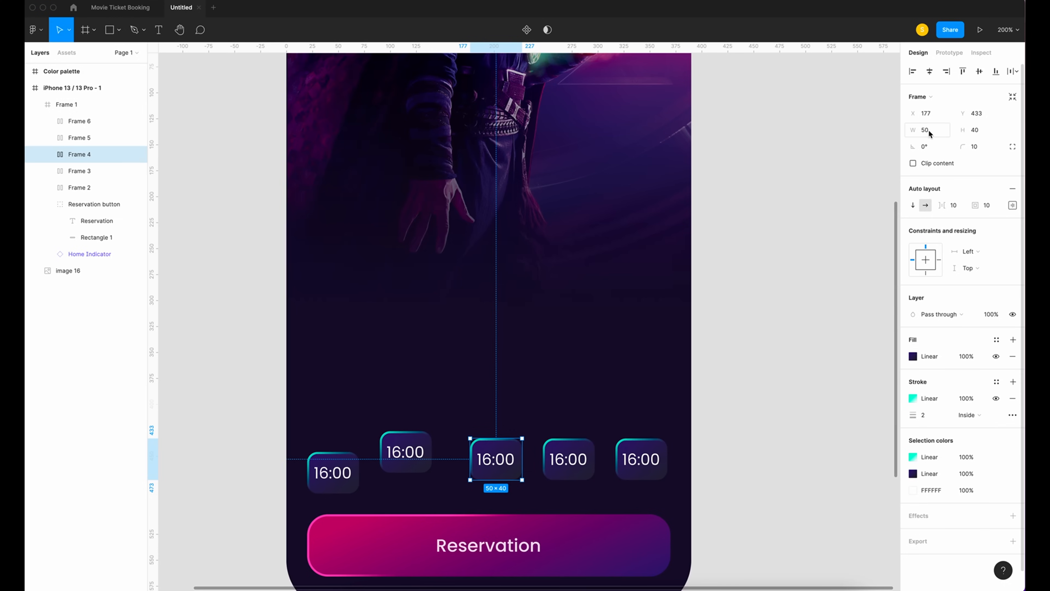
pyautogui.write('70')
pyautogui.press('Return')
pyautogui.press('alt')
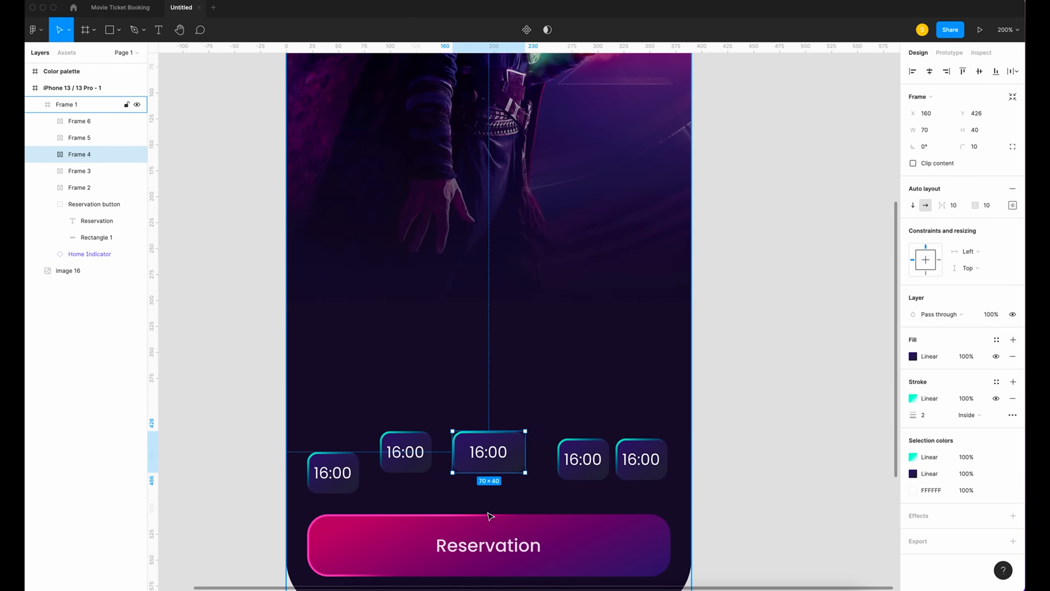
pyautogui.press('alt')
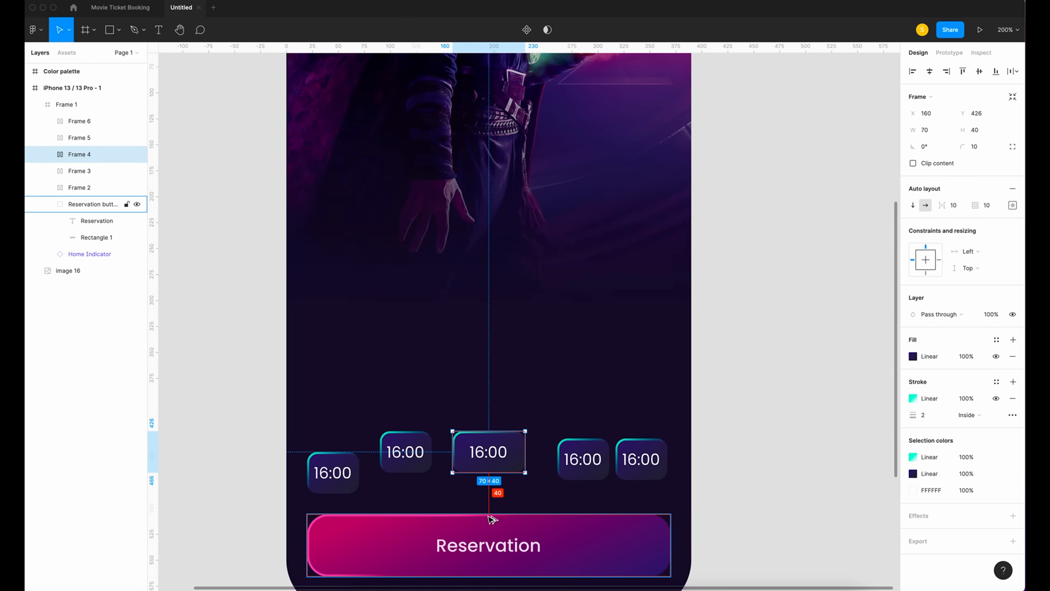
pyautogui.hotkey('shift', 'Up')
pyautogui.hotkey('shift', 'Up')
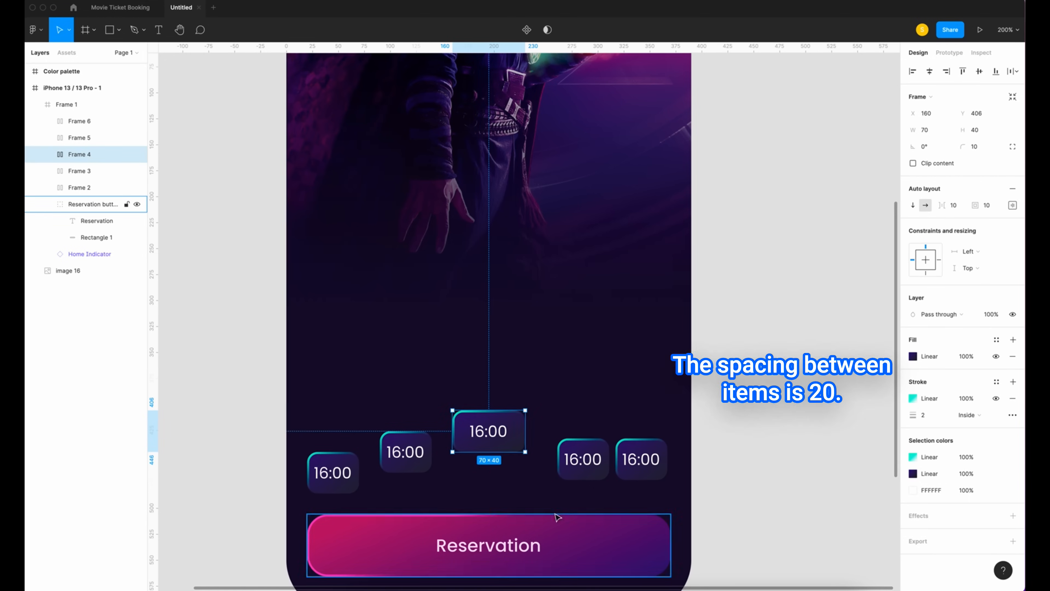
# Move the fourth 16:00 frame to X 250, Y 426, 20 from the middle frame and 40 above the Reservation button.
pyautogui.click(585, 445)
pyautogui.moveTo(585, 453)
pyautogui.mouseDown()
pyautogui.moveTo(577, 448)
pyautogui.moveTo(594, 460)
pyautogui.mouseUp()
pyautogui.press('Left')
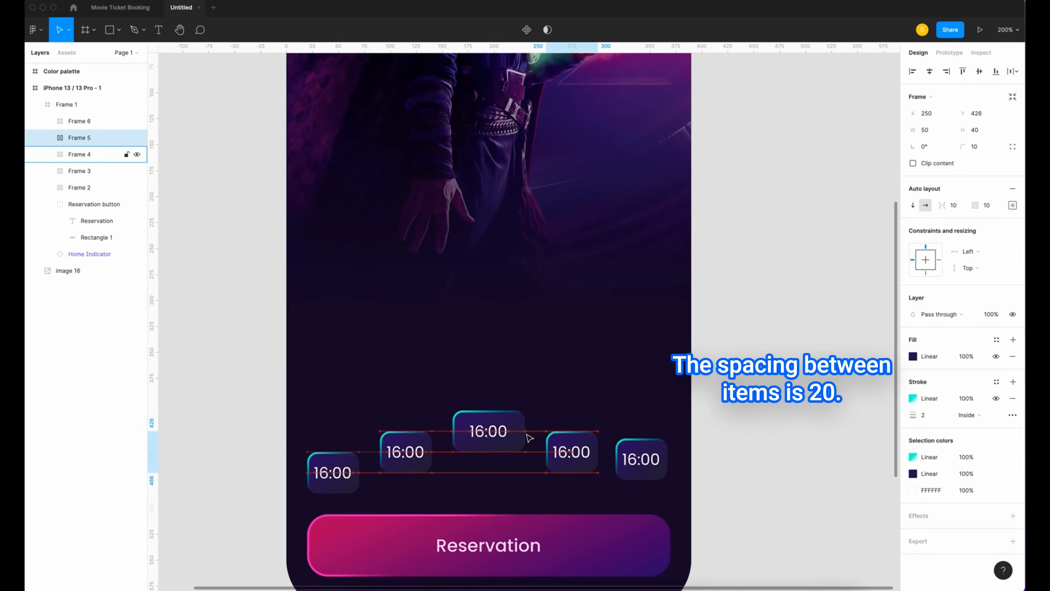
pyautogui.press('Left')
pyautogui.press('Right')
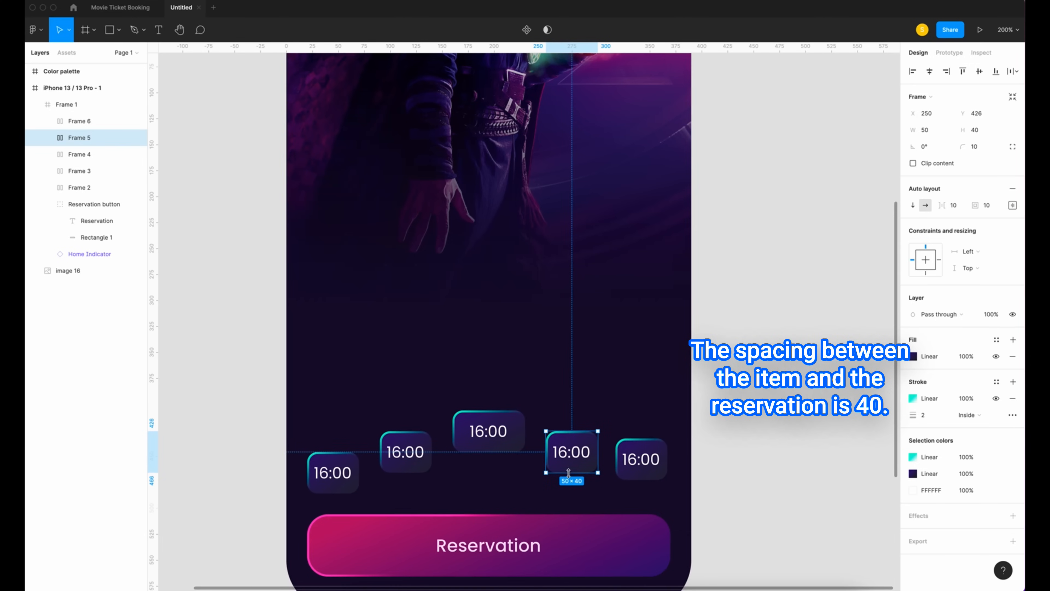
pyautogui.moveTo(573, 516)
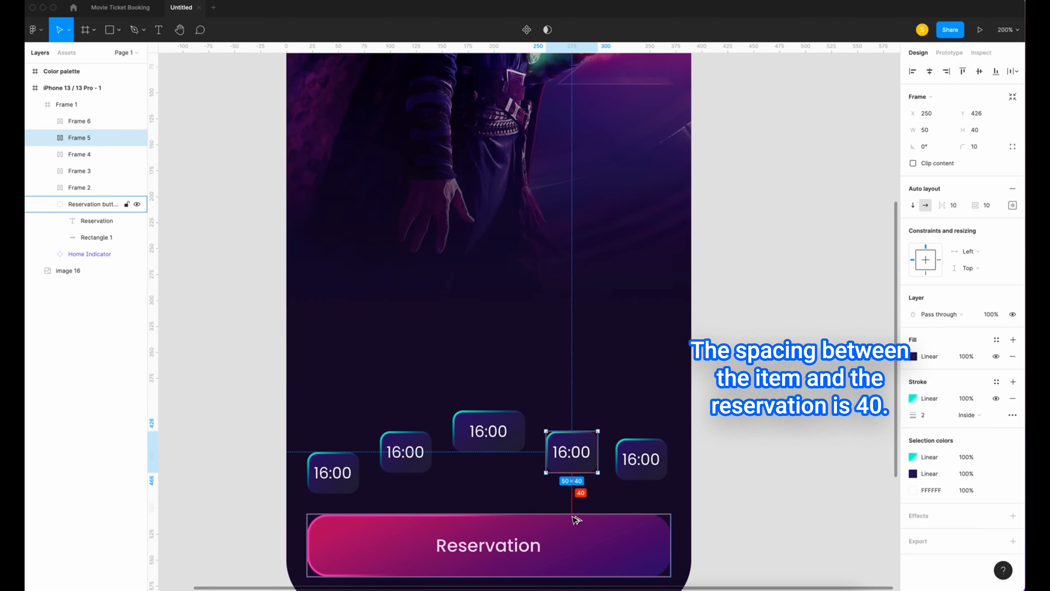
# Move the fifth 16:00 frame to X 320, Y 446, 20 from the fourth frame and 20 above the Reservation button.
pyautogui.click(639, 465)
pyautogui.press('Right')
pyautogui.press('Right')
pyautogui.press('Right')
pyautogui.moveTo(640, 522)
pyautogui.press('Down')
pyautogui.press('Down')
pyautogui.press('Down')
pyautogui.press('Down')
pyautogui.press('Down')
pyautogui.press('Down')
pyautogui.press('Down')
pyautogui.press('Down')
pyautogui.press('Down')
pyautogui.press('Down')
pyautogui.press('Down')
pyautogui.press('Down')
pyautogui.press('Down')
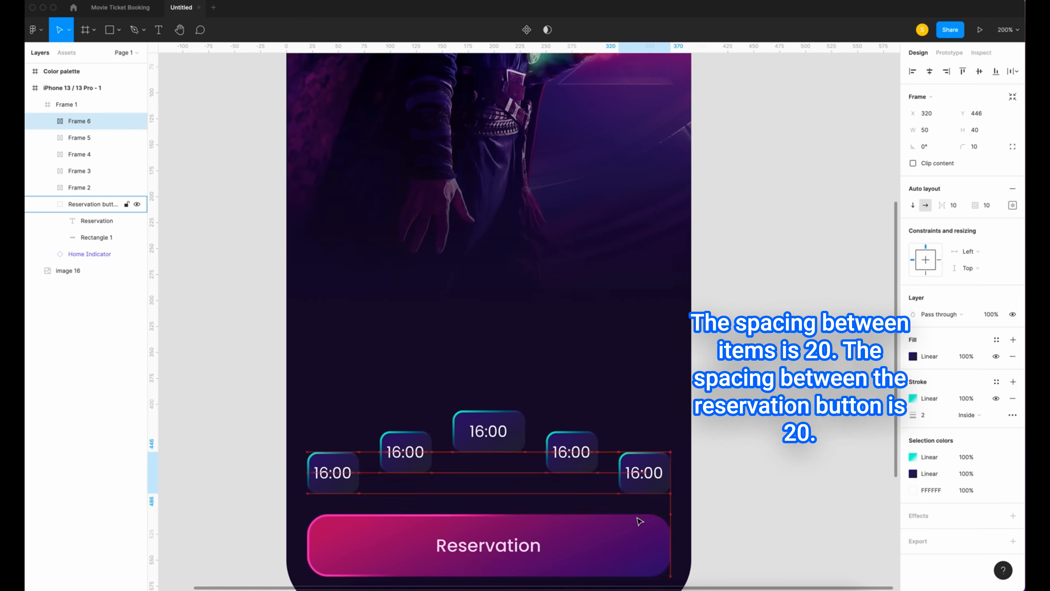
pyautogui.click(780, 498)
# Change the second and middle showtime chips to read 17:00 and 18:00.
pyautogui.scroll(-1, 781, 498)
pyautogui.hscroll(1, 780, 498)
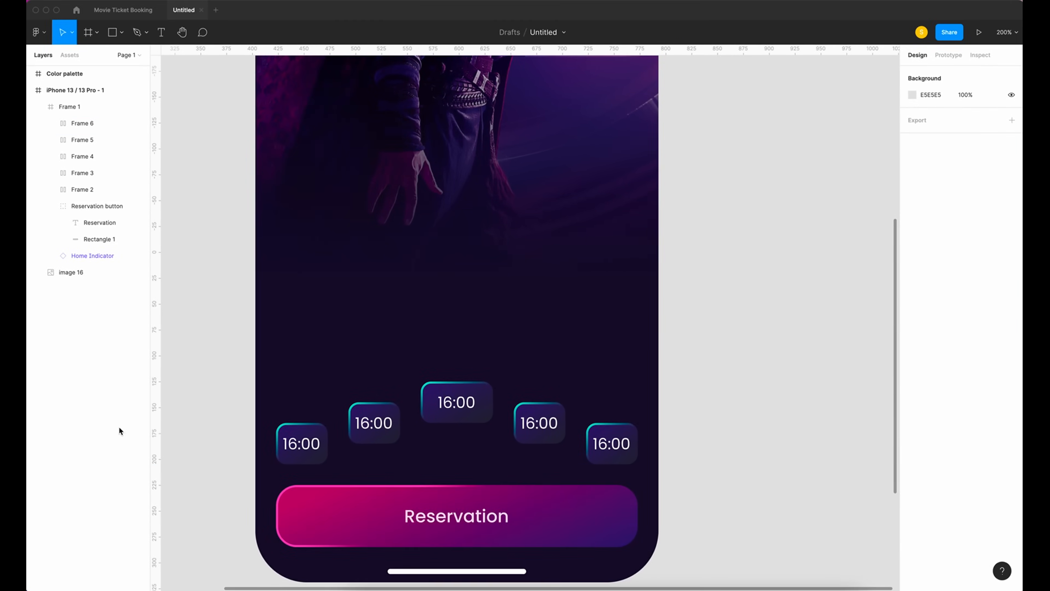
pyautogui.doubleClick(367, 423)
pyautogui.click(368, 422)
pyautogui.press('BackSpace')
pyautogui.write('5')
pyautogui.doubleClick(442, 402)
pyautogui.doubleClick(363, 423)
pyautogui.write('17')
pyautogui.doubleClick(446, 402)
pyautogui.write('18')
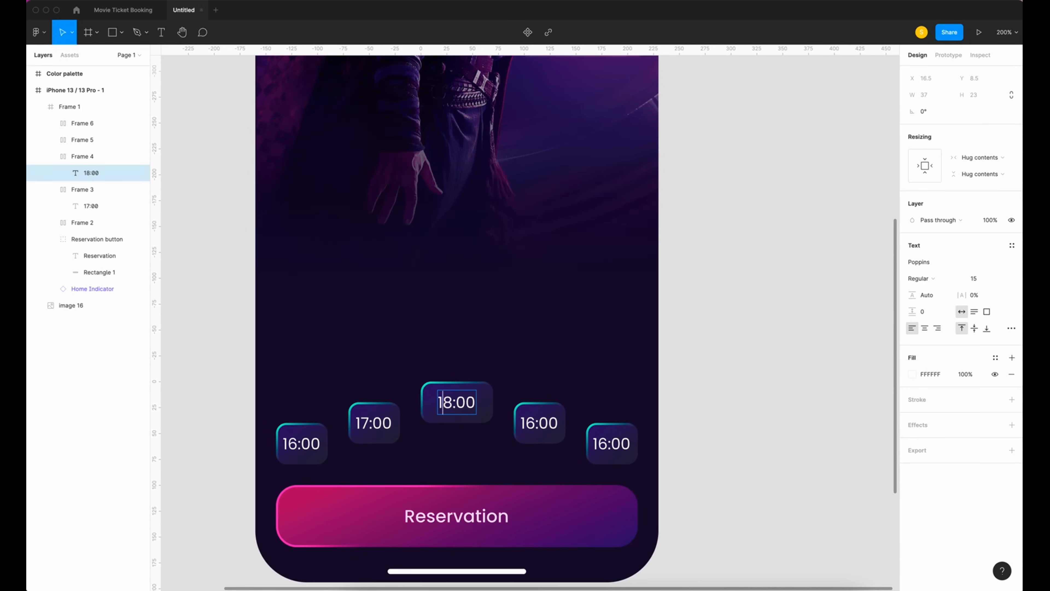
# Change the fourth and fifth showtime chips to read 19:00 and 20:00.
pyautogui.doubleClick(533, 423)
pyautogui.write('19')
pyautogui.doubleClick(605, 444)
pyautogui.write('20')
pyautogui.click(705, 486)
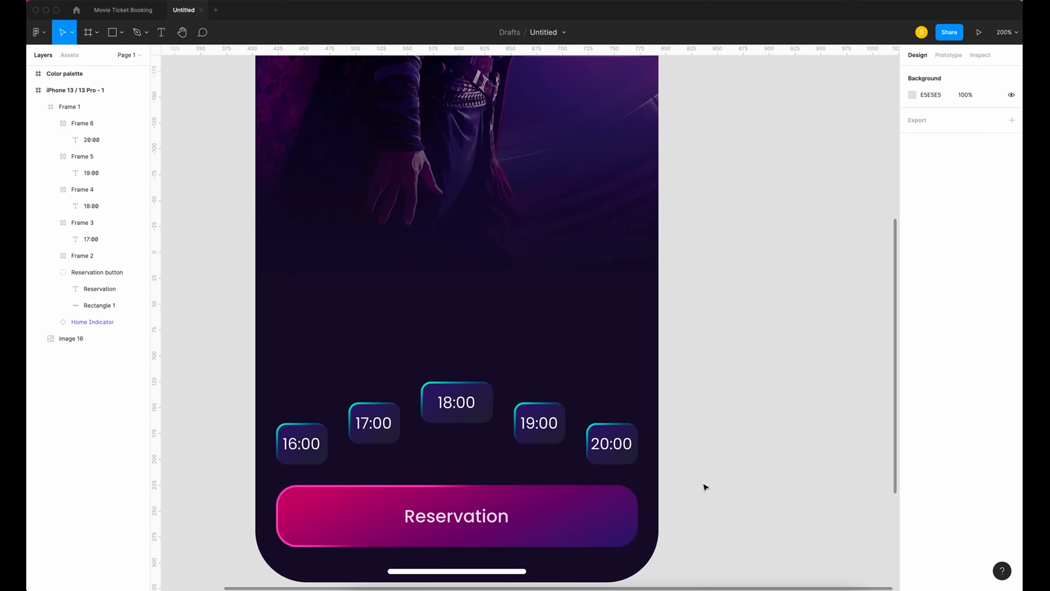
pyautogui.scroll(2, 298, 351)
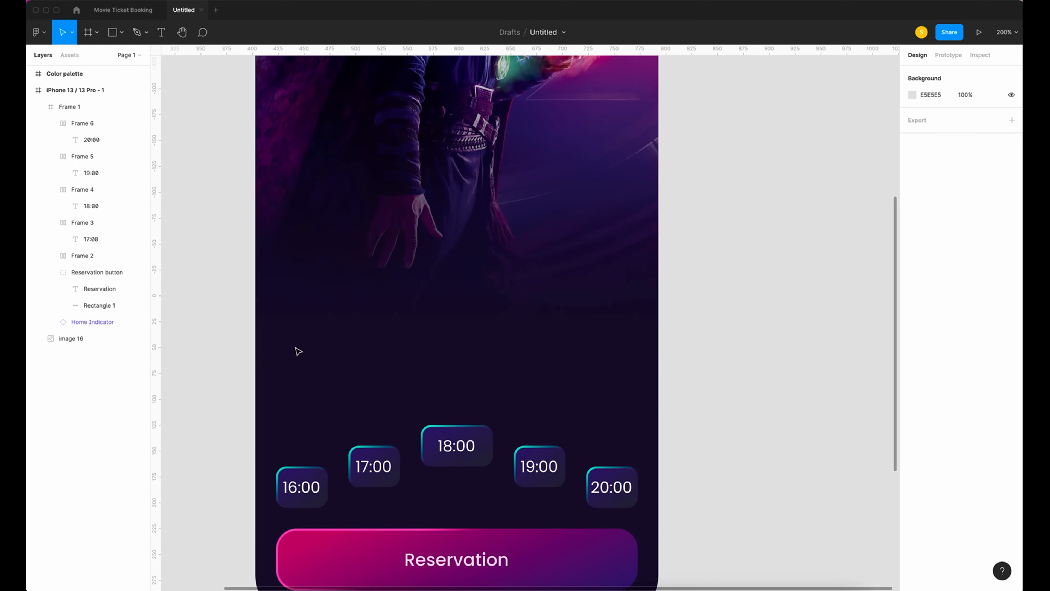
# Draw a 50 × 80 rectangle above the 16:00 chip at X 20, Y 346, with a corner radius of 10.
pyautogui.press('r')
pyautogui.moveTo(275, 363); pyautogui.dragTo(328, 445)
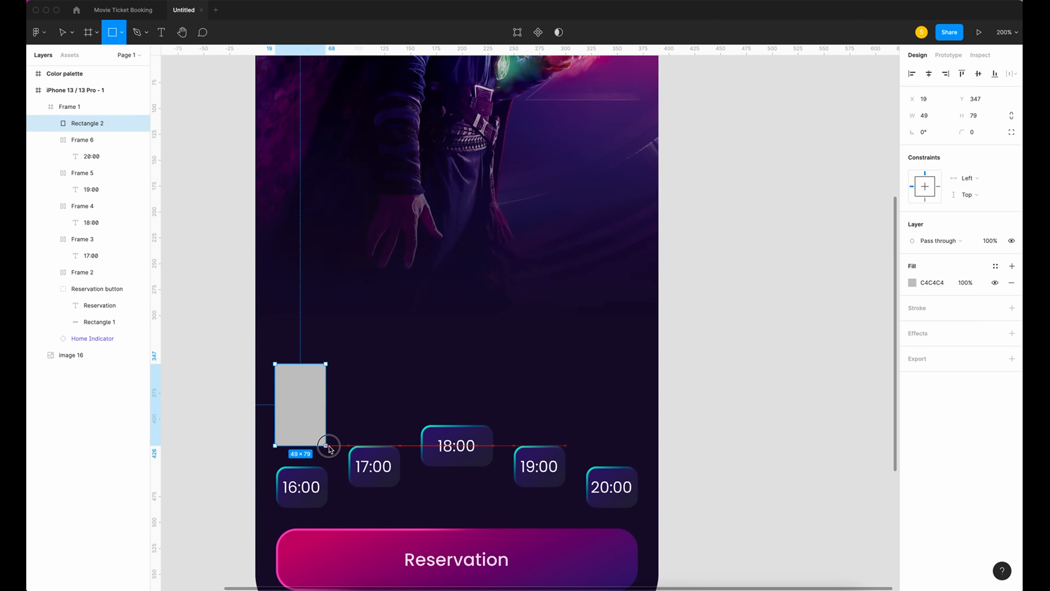
pyautogui.click(936, 118)
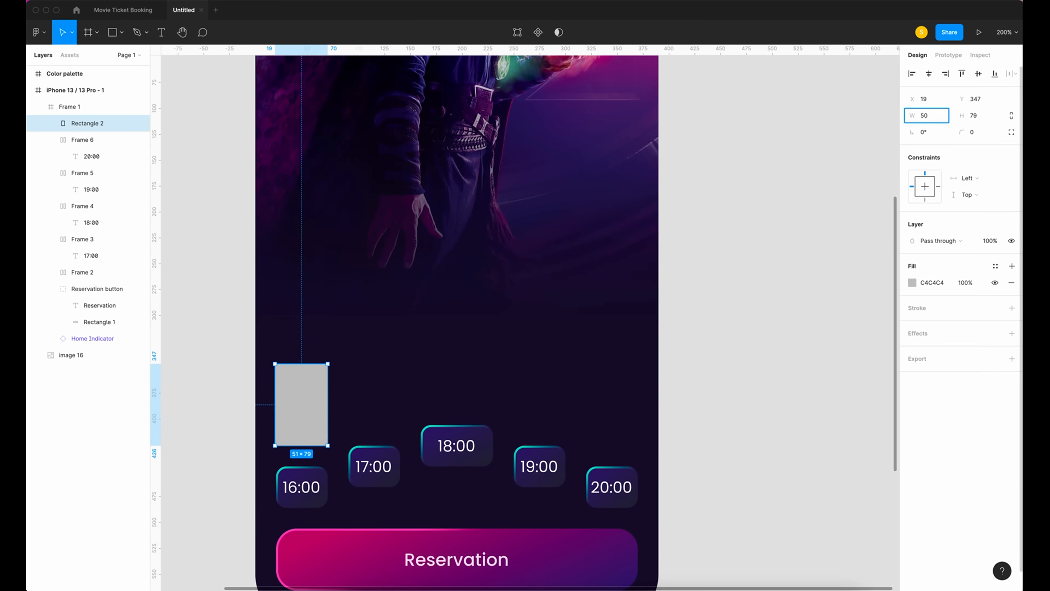
pyautogui.click(983, 119)
pyautogui.press('Return')
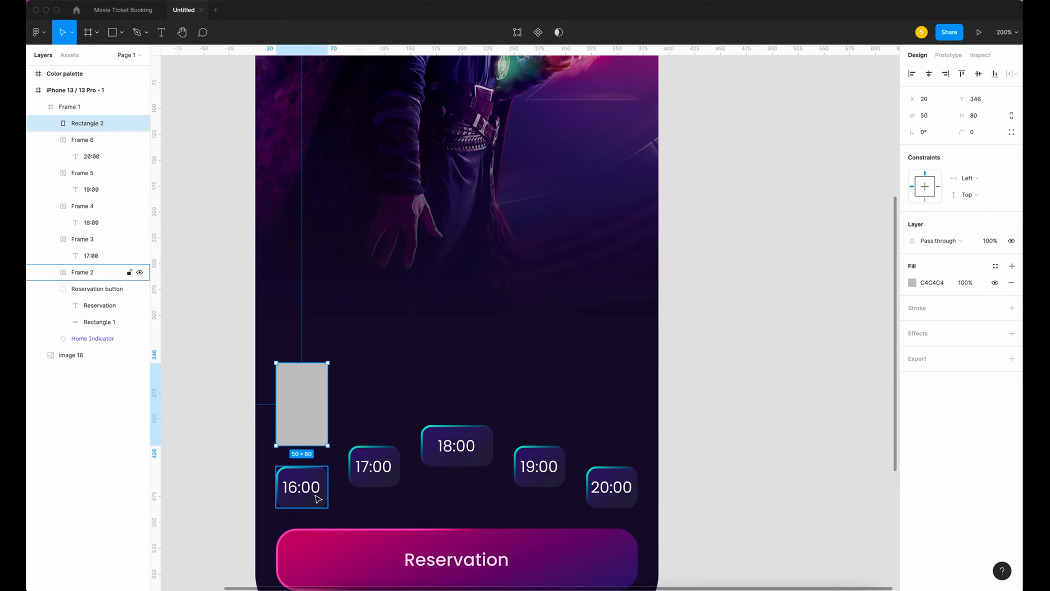
pyautogui.click(985, 135)
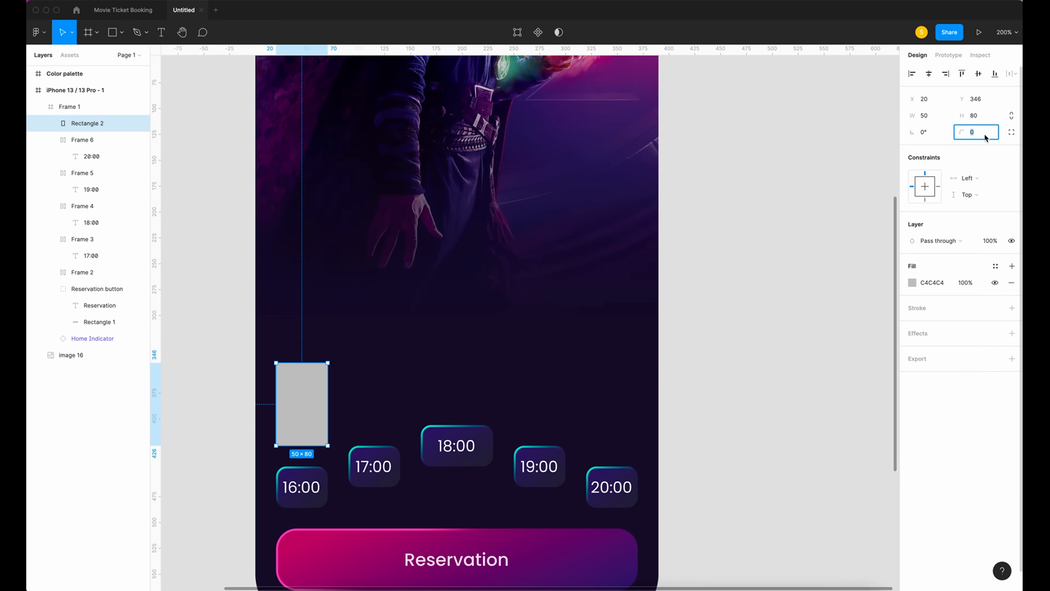
pyautogui.write('10')
pyautogui.press('Return')
# Copy the 16:00 chip's properties onto the new rectangle above it.
pyautogui.click(318, 477)
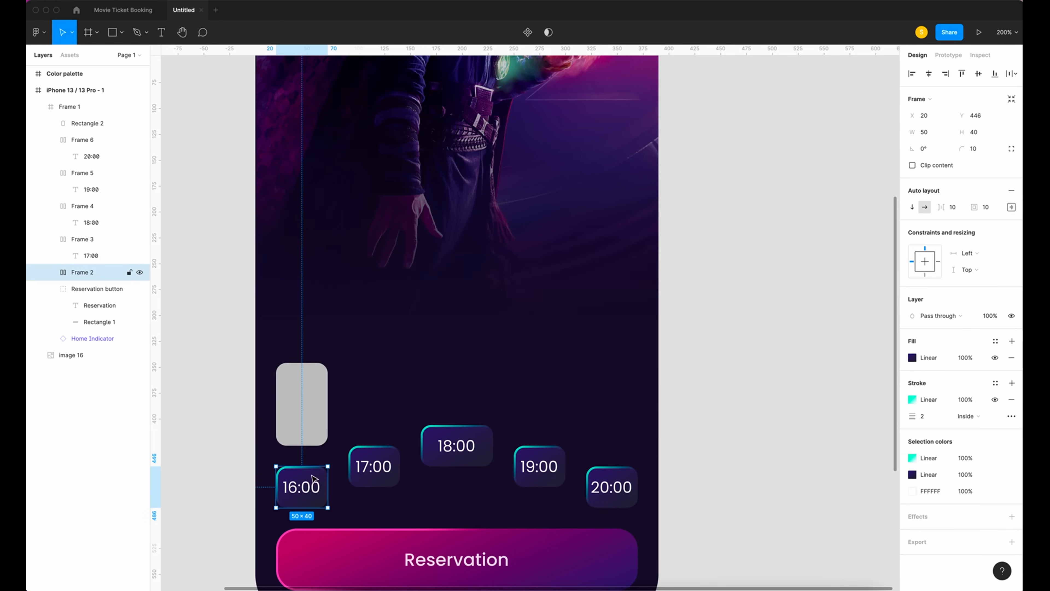
pyautogui.rightClick(318, 478)
pyautogui.moveTo(364, 323)
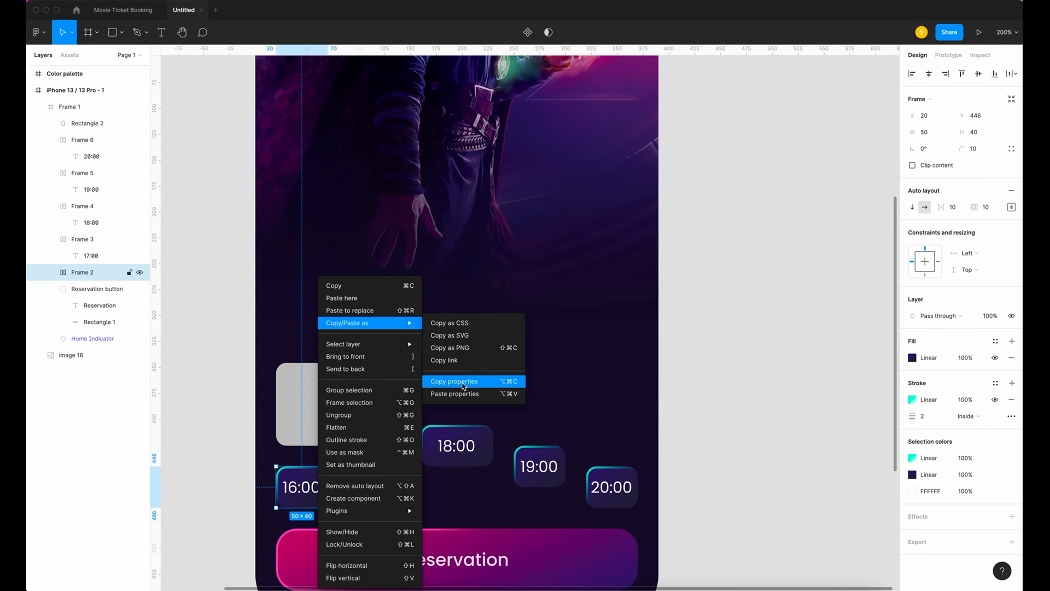
pyautogui.click(463, 381)
pyautogui.click(317, 382)
pyautogui.rightClick(318, 384)
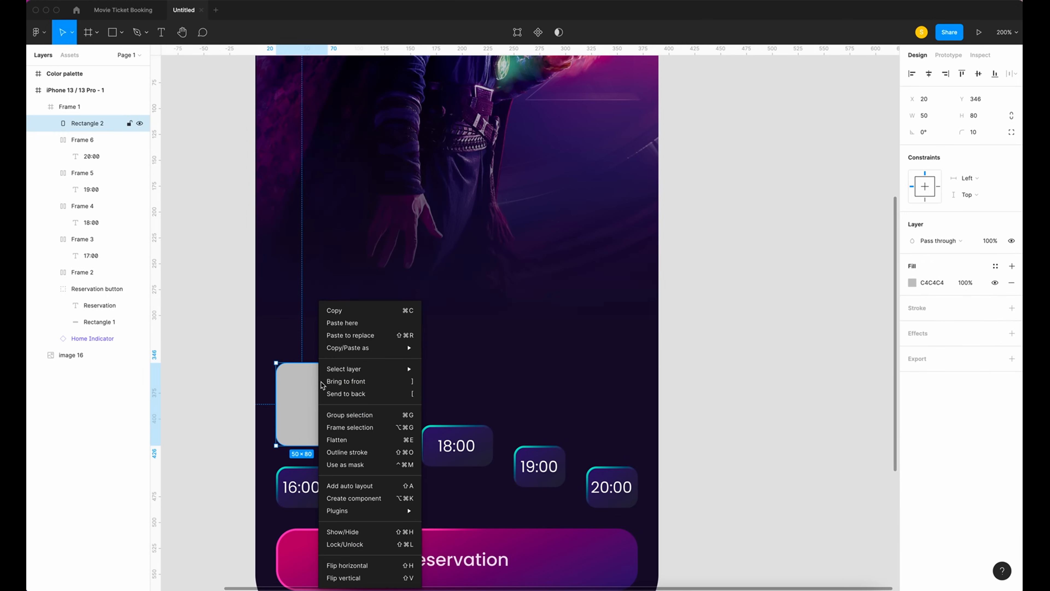
pyautogui.moveTo(354, 352)
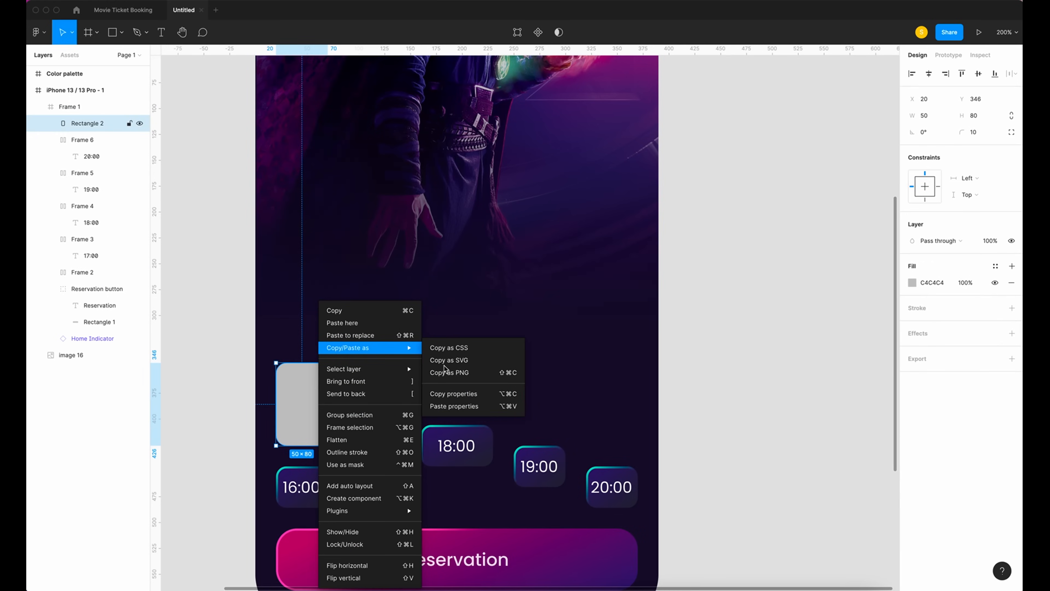
pyautogui.click(455, 406)
pyautogui.click(414, 418)
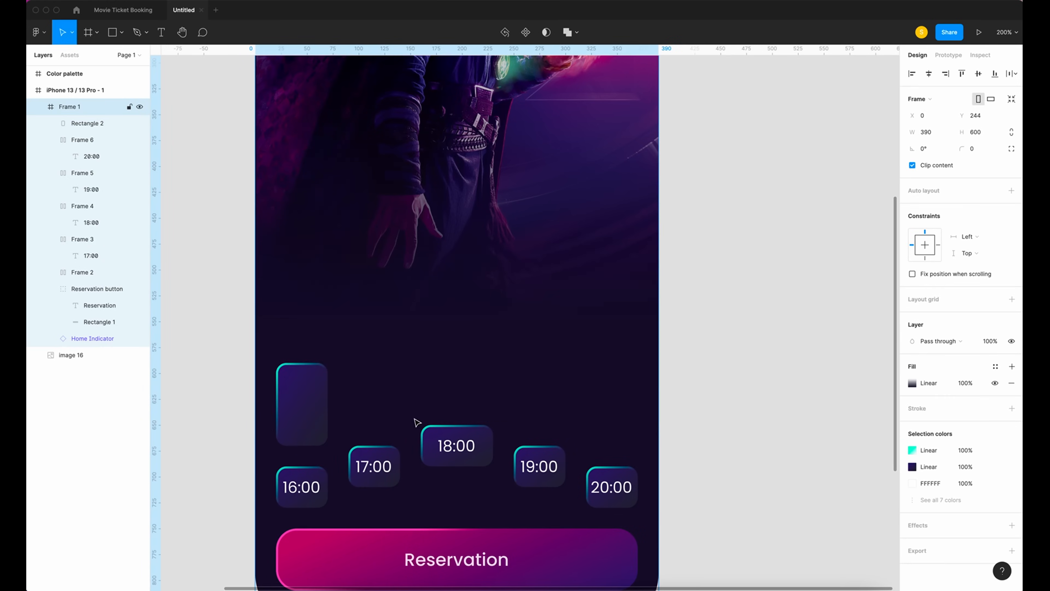
# Add the text "Thu" inside the new card above the 16:00 chip.
pyautogui.press('t')
pyautogui.moveTo(292, 379); pyautogui.dragTo(312, 396)
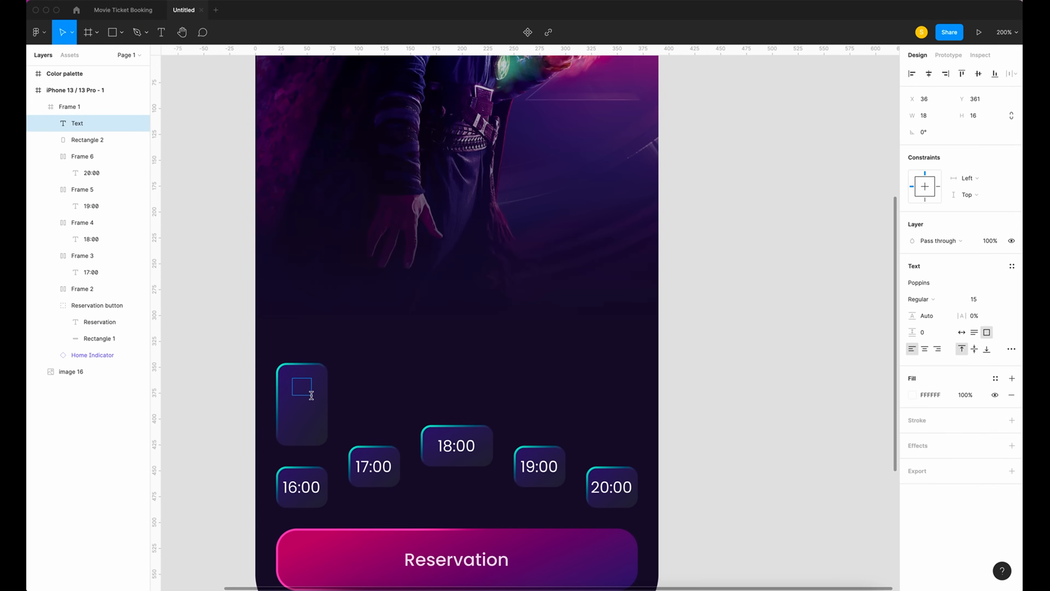
pyautogui.write('Thu')
pyautogui.press('Escape')
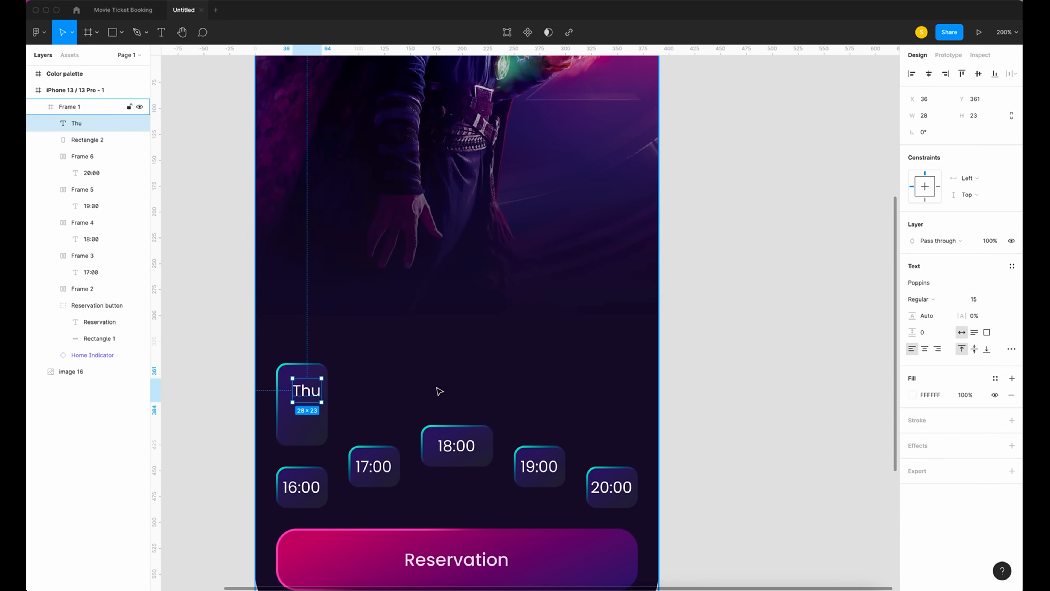
# Duplicate the Thu text, place the copy below it at Y 391 and change it to "21".
pyautogui.press('super+v')
pyautogui.hotkey('shift', 'Down')
pyautogui.hotkey('shift', 'Down')
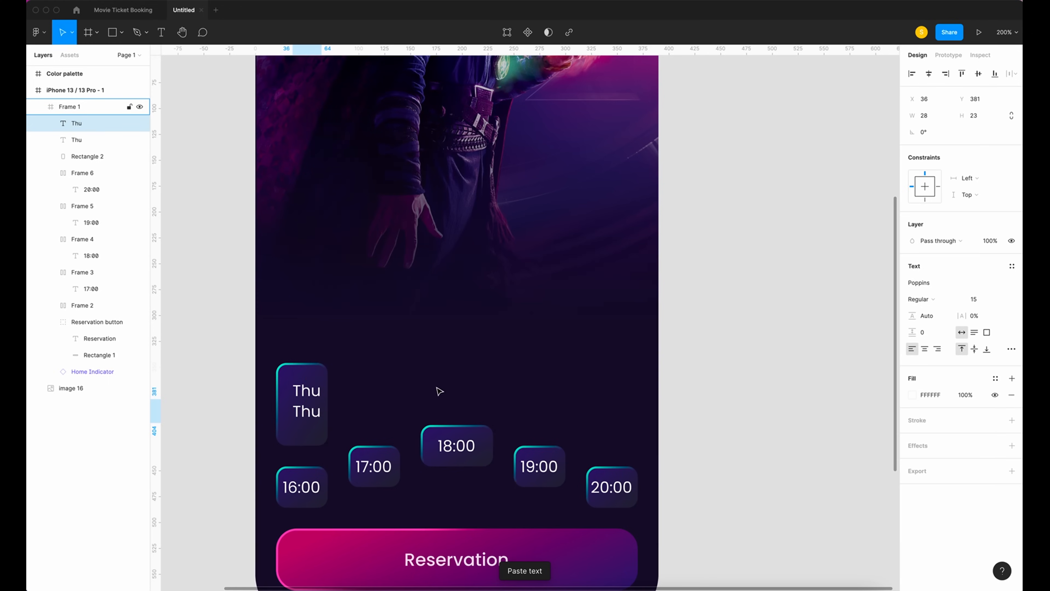
pyautogui.moveTo(313, 413); pyautogui.dragTo(316, 424)
pyautogui.doubleClick(315, 421)
pyautogui.write('21')
pyautogui.press('Escape')
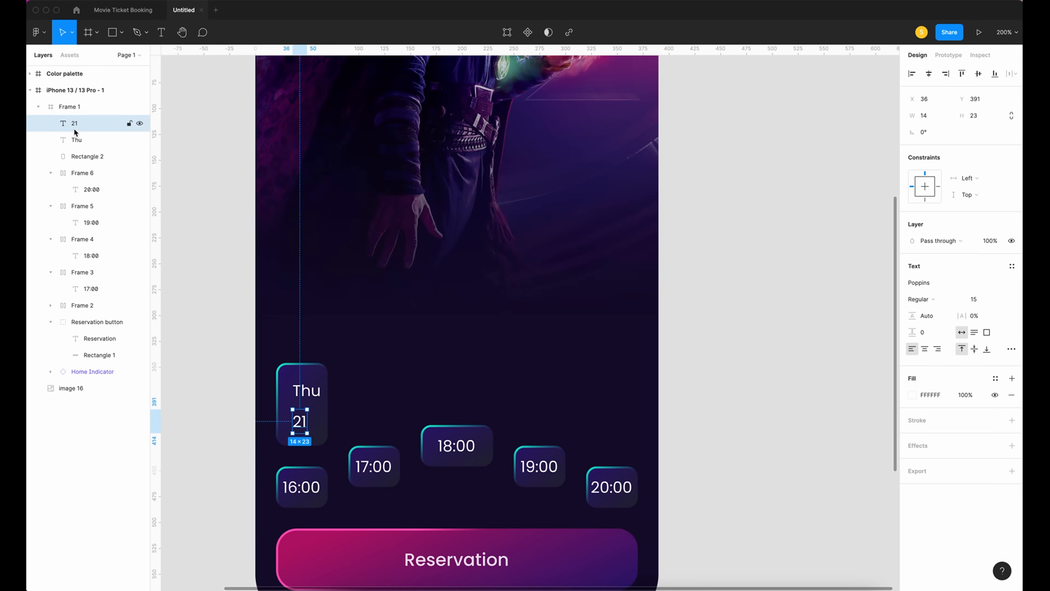
# Combine the Thu and 21 texts in a vertical auto layout with spacing 0 and centred alignment.
pyautogui.keyDown('shift'); pyautogui.click(84, 140); pyautogui.keyUp('shift')
pyautogui.hotkey('shift', 'a')
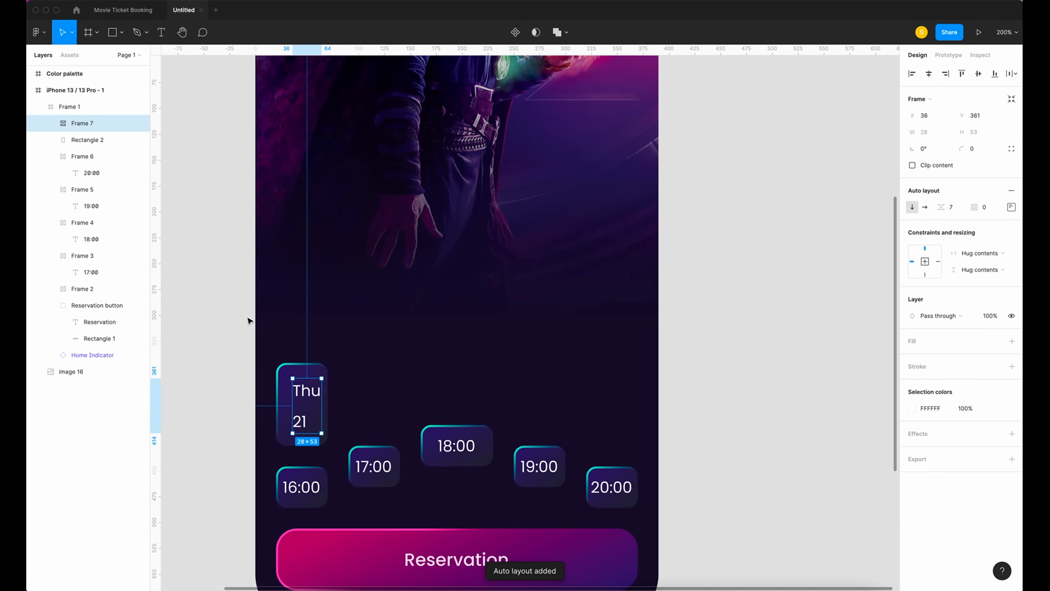
pyautogui.click(955, 210)
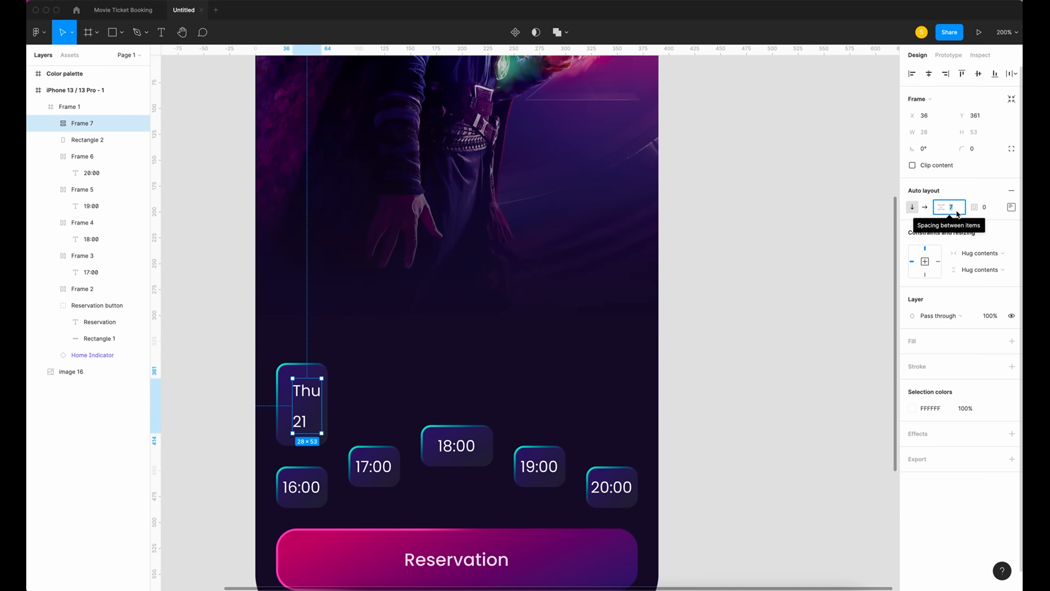
pyautogui.write('0')
pyautogui.press('Return')
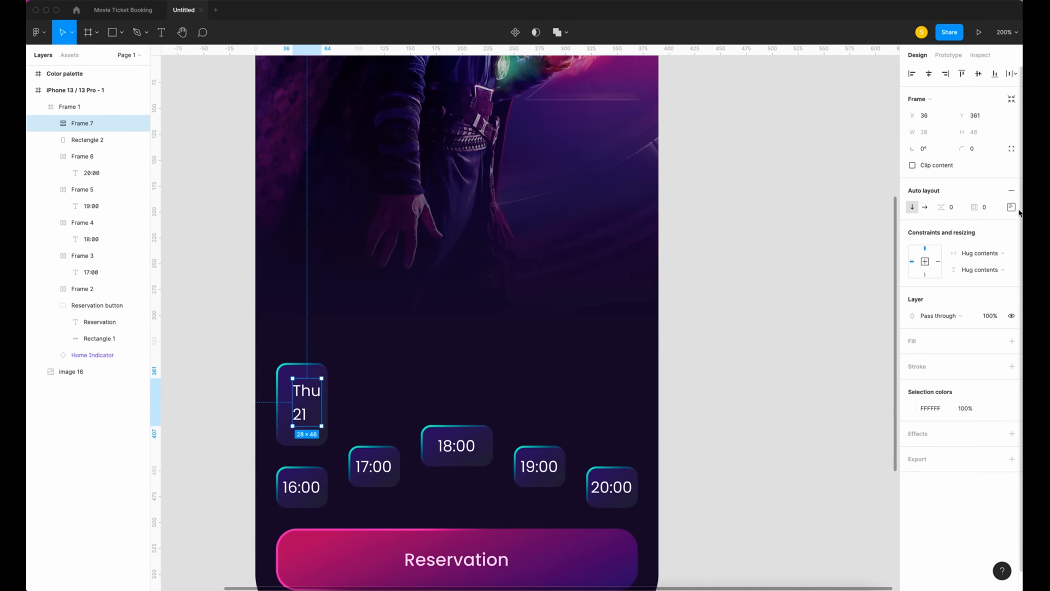
pyautogui.click(1011, 206)
pyautogui.click(976, 251)
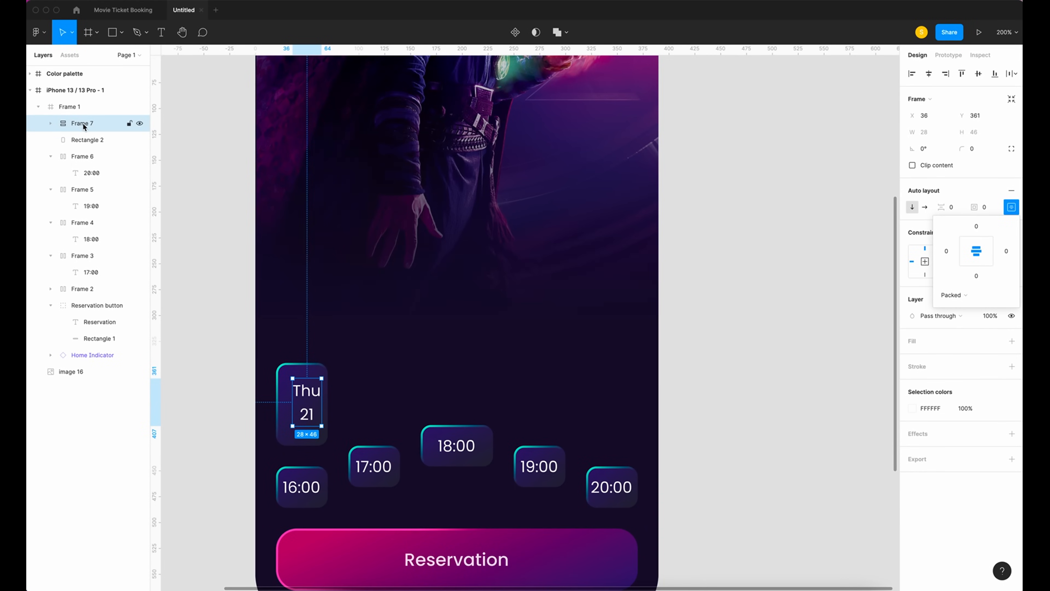
# Group the text frame with the card rectangle and centre the text horizontally and vertically in it.
pyautogui.keyDown('shift'); pyautogui.click(86, 140); pyautogui.keyUp('shift')
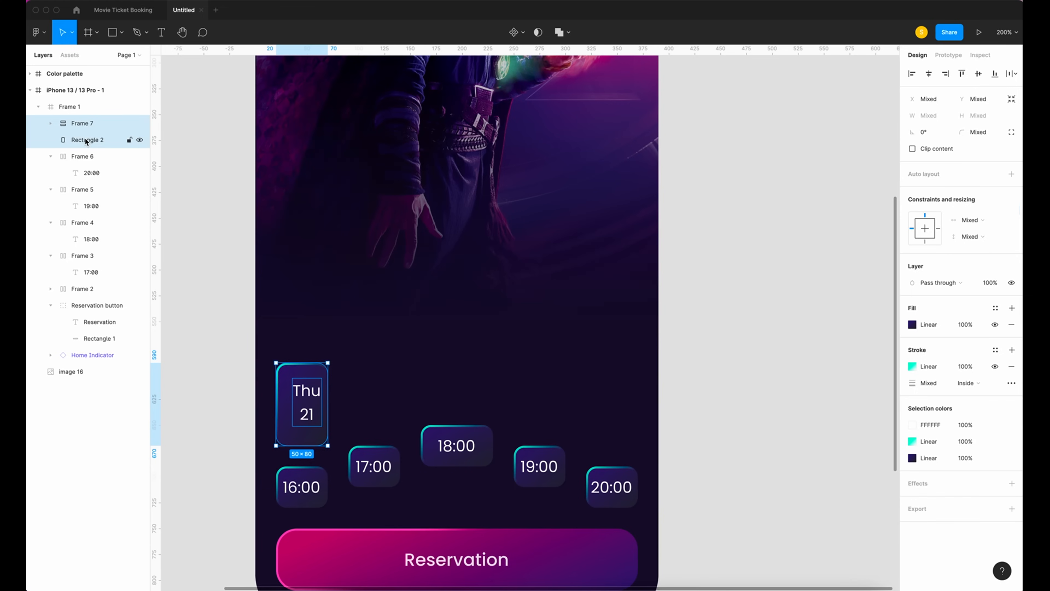
pyautogui.hotkey('ctrl', 'g')
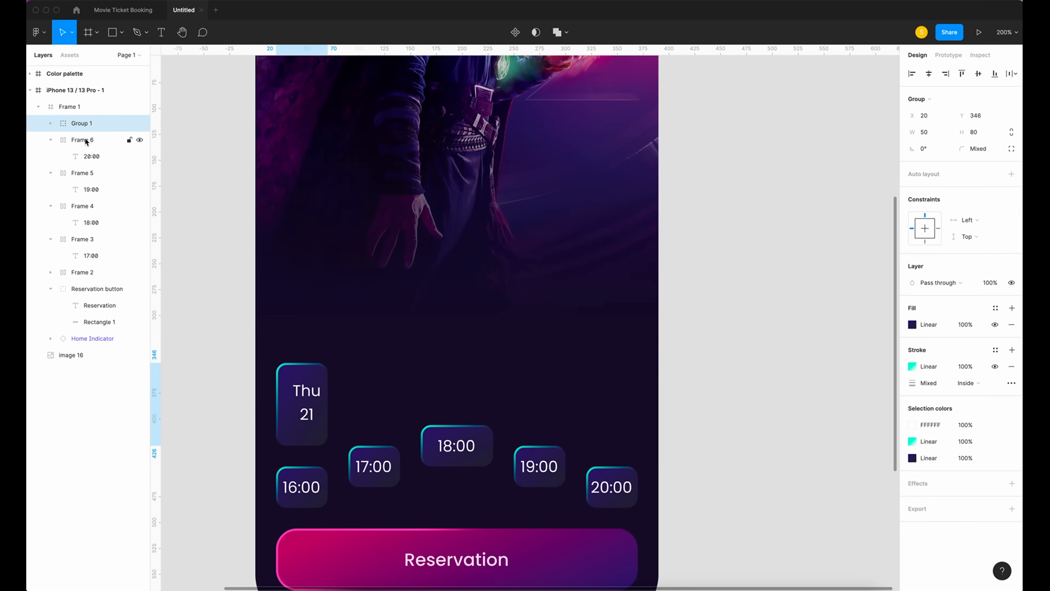
pyautogui.click(51, 123)
pyautogui.click(94, 142)
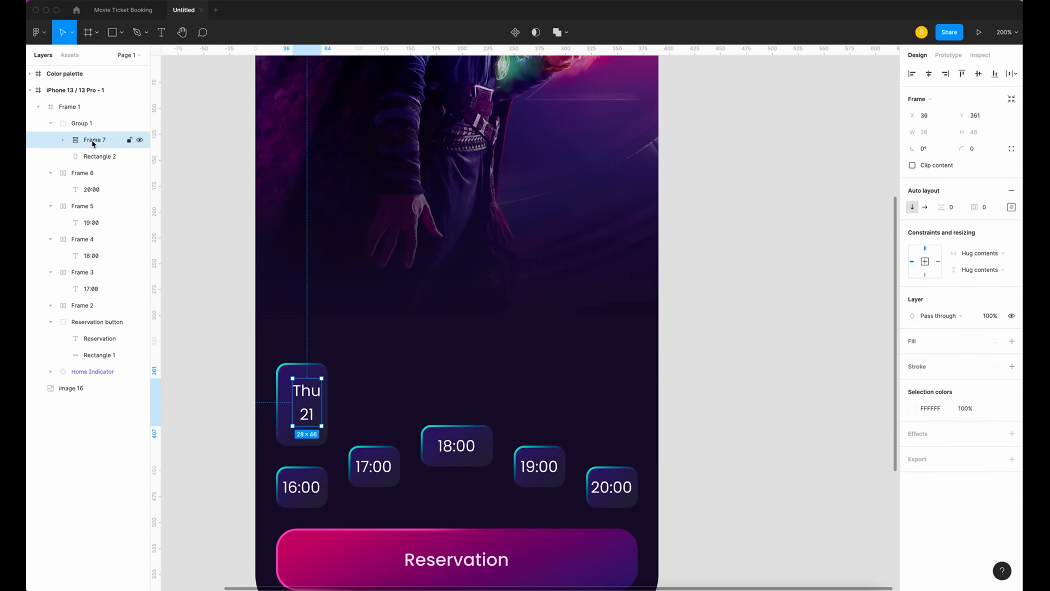
pyautogui.click(928, 73)
pyautogui.click(978, 77)
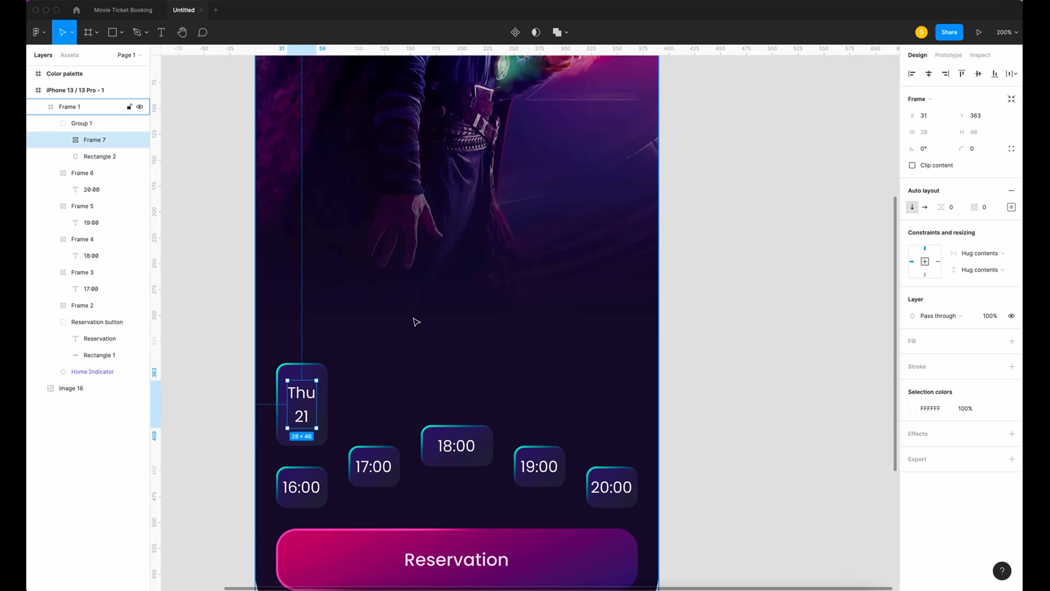
# Duplicate the Thu 21 card and move the copy to X 90, level with the first card.
pyautogui.click(86, 125)
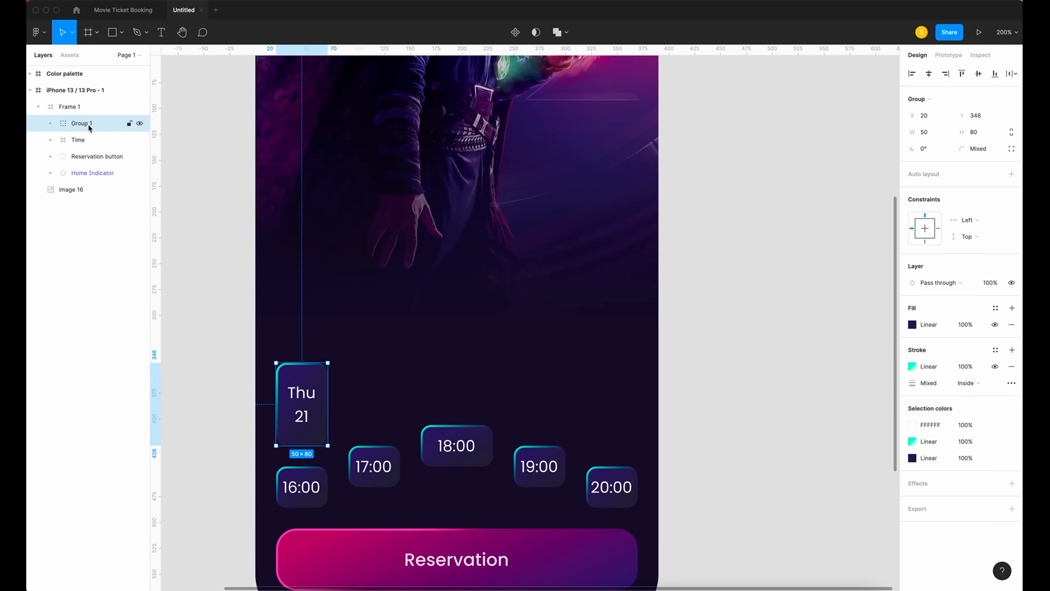
pyautogui.press('super+v')
pyautogui.hotkey('shift', 'Right')
pyautogui.hotkey('shift', 'Right')
pyautogui.hotkey('shift', 'Right')
pyautogui.hotkey('shift', 'Right')
pyautogui.hotkey('shift', 'Right')
pyautogui.hotkey('shift', 'Right')
pyautogui.hotkey('shift', 'Right')
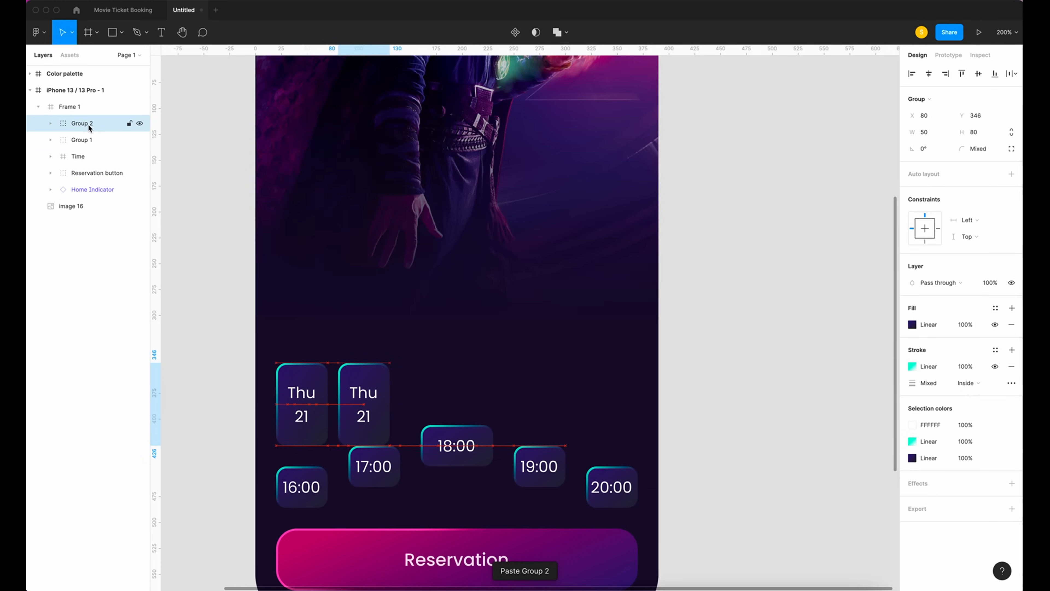
# Duplicate the second date card and move the third one to X 170, above the 18:00 chip.
pyautogui.press('super+v')
pyautogui.hotkey('shift', 'Right')
pyautogui.hotkey('shift', 'Right')
pyautogui.hotkey('shift', 'Right')
pyautogui.hotkey('shift', 'Right')
pyautogui.hotkey('shift', 'Right')
pyautogui.hotkey('shift', 'Right')
pyautogui.hotkey('shift', 'Right')
pyautogui.hotkey('shift', 'Right')
# Duplicate the third date card and move the fourth one to X 260.
pyautogui.press('super+v')
pyautogui.hotkey('shift', 'Right')
pyautogui.hotkey('shift', 'Right')
pyautogui.hotkey('shift', 'Right')
pyautogui.hotkey('shift', 'Right')
pyautogui.hotkey('shift', 'Right')
pyautogui.hotkey('shift', 'Right')
pyautogui.hotkey('shift', 'Right')
pyautogui.hotkey('shift', 'Right')
pyautogui.hotkey('shift', 'Right')
# Duplicate the fourth date card to X 320 and shift the fourth card to leave a gap of 20 between them.
pyautogui.press('super+v')
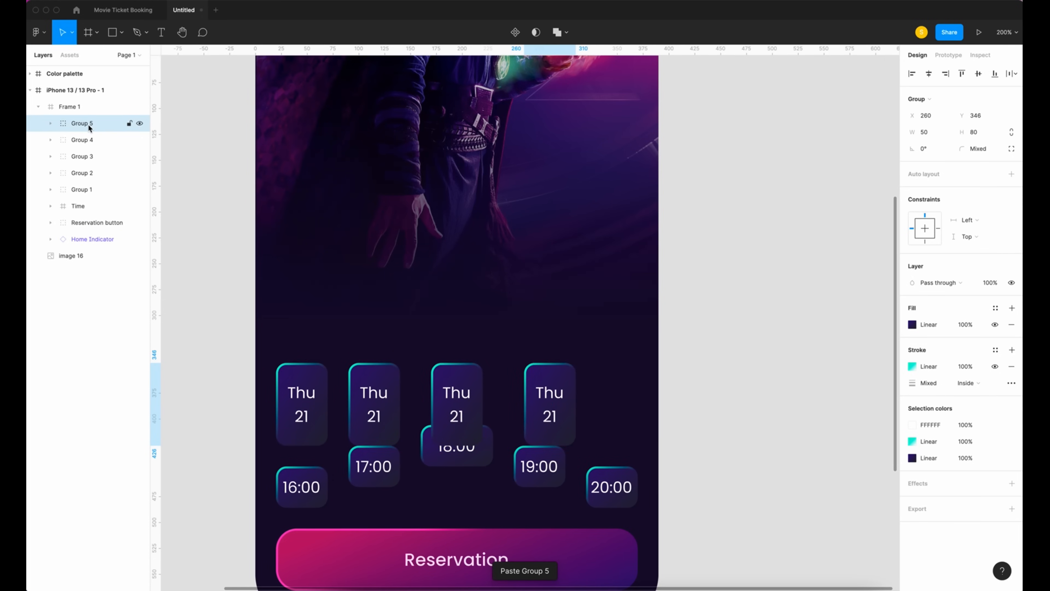
pyautogui.hotkey('shift', 'Right')
pyautogui.hotkey('shift', 'Right')
pyautogui.hotkey('shift', 'Right')
pyautogui.hotkey('shift', 'Right')
pyautogui.hotkey('shift', 'Right')
pyautogui.hotkey('shift', 'Right')
pyautogui.click(545, 377)
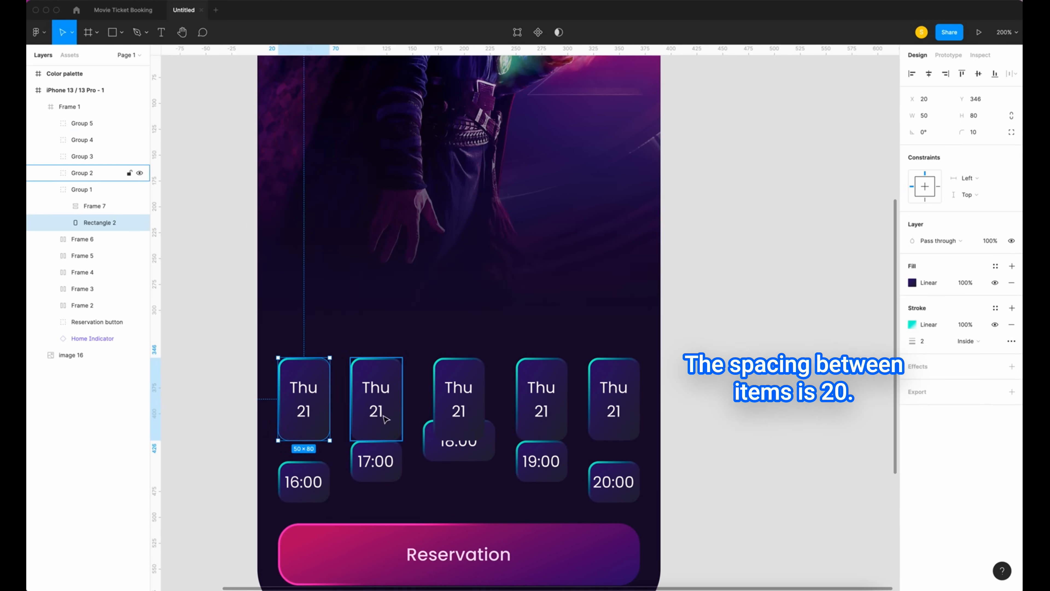
# Raise the second and fourth date cards by 20 and the middle card by 40 to form an arc.
pyautogui.click(388, 426)
pyautogui.hotkey('shift', 'Up')
pyautogui.hotkey('shift', 'Up')
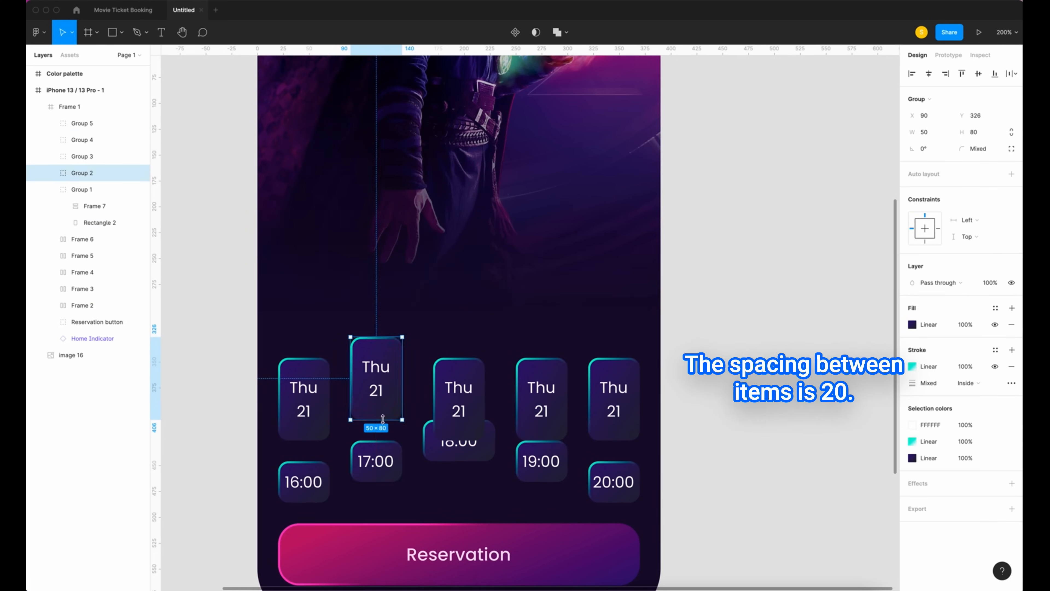
pyautogui.click(478, 398)
pyautogui.hotkey('shift', 'Up')
pyautogui.hotkey('shift', 'Up')
pyautogui.hotkey('shift', 'Up')
pyautogui.hotkey('shift', 'Up')
pyautogui.click(558, 411)
pyautogui.hotkey('shift', 'Up')
pyautogui.hotkey('shift', 'Up')
pyautogui.click(631, 395)
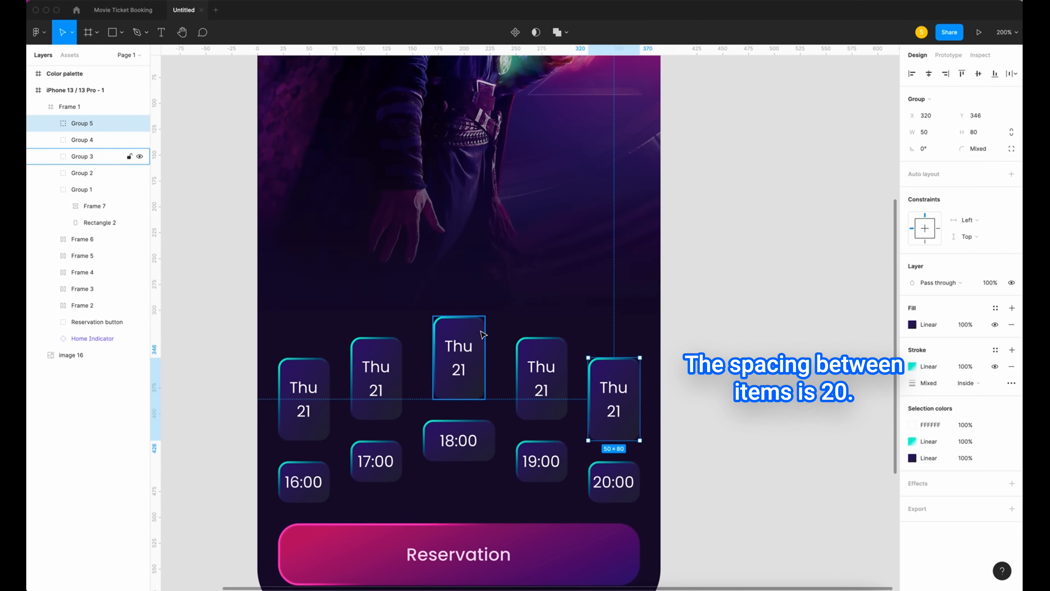
# Resize the middle date card to 70 × 100.
pyautogui.click(481, 331)
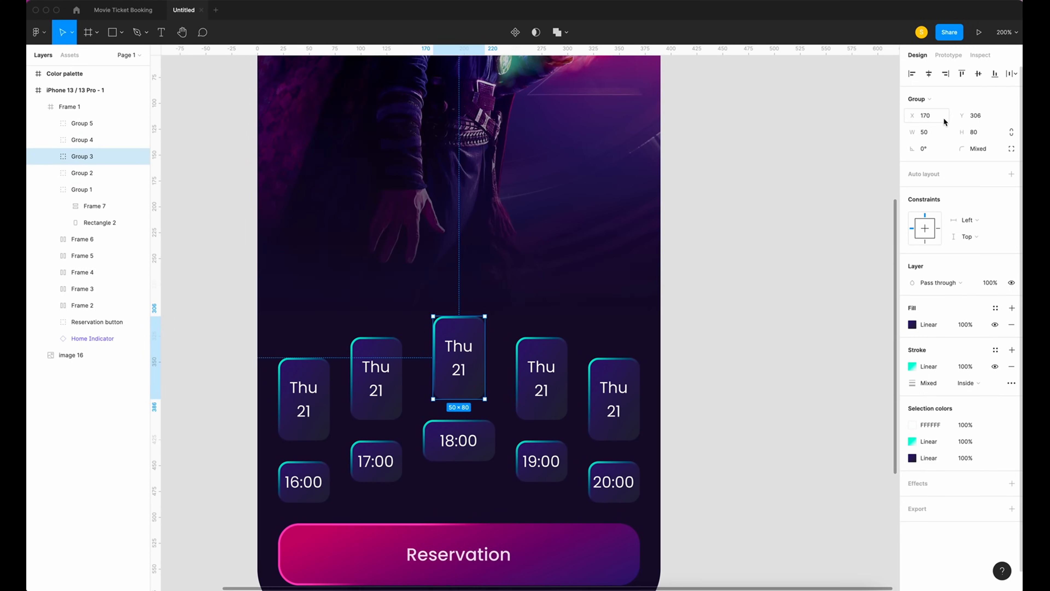
pyautogui.click(937, 137)
pyautogui.write('70')
pyautogui.click(985, 135)
pyautogui.write('100')
pyautogui.press('Return')
# Move the middle card's rectangle to X 160, Y 286, centred 20 above the 18:00 chip.
pyautogui.moveTo(463, 338); pyautogui.dragTo(449, 311)
pyautogui.hscroll(1, 449, 311)
pyautogui.press('alt')
pyautogui.press('Down')
pyautogui.press('Down')
pyautogui.press('Down')
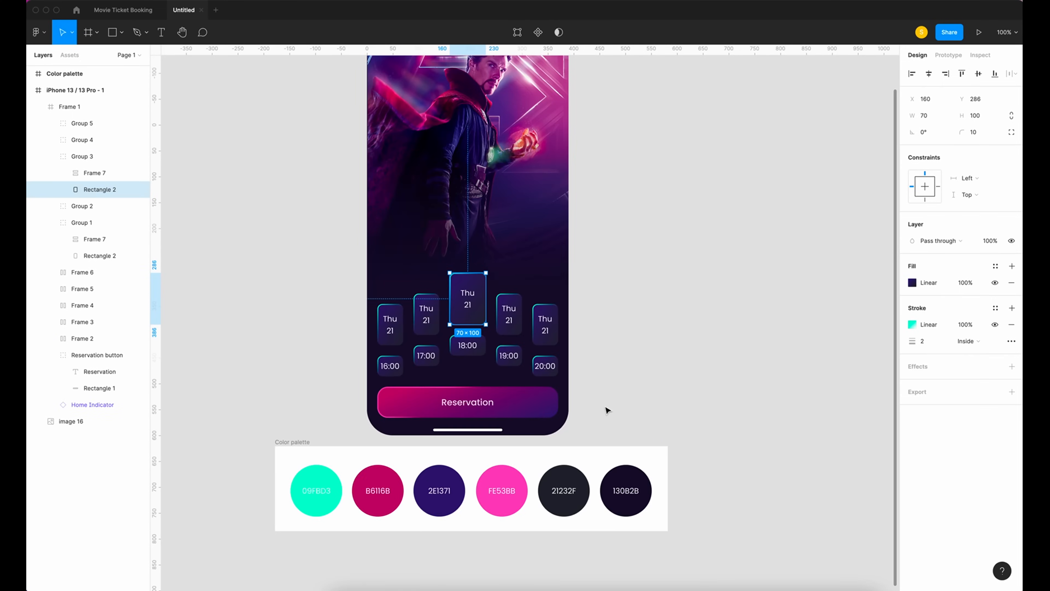
# Change the middle card's linear fill to run from B6116B to 2E1371, sampled from the color palette.
pyautogui.hscroll(3, 605, 410)
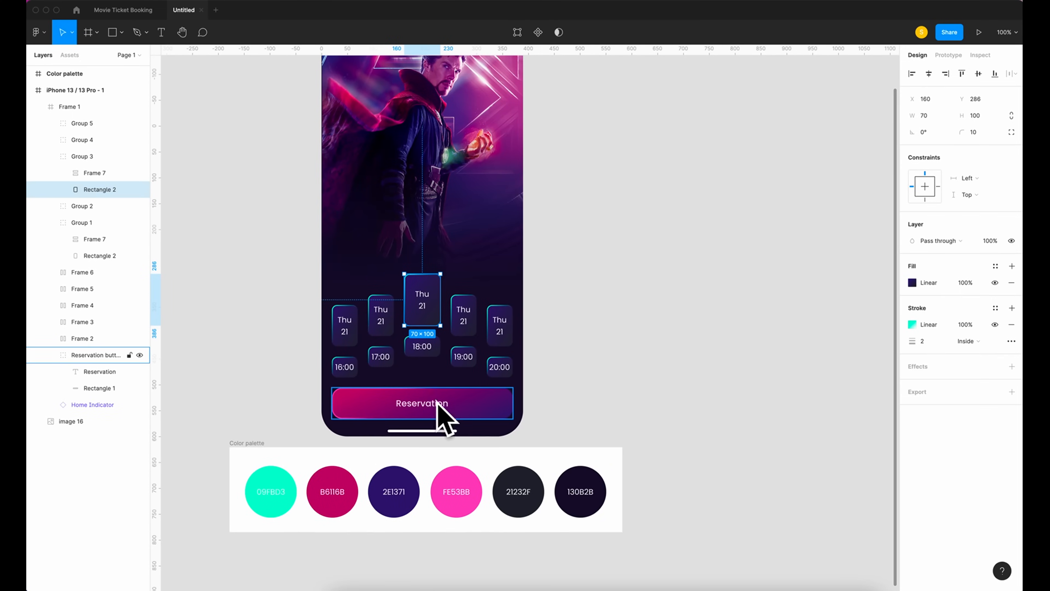
pyautogui.click(912, 325)
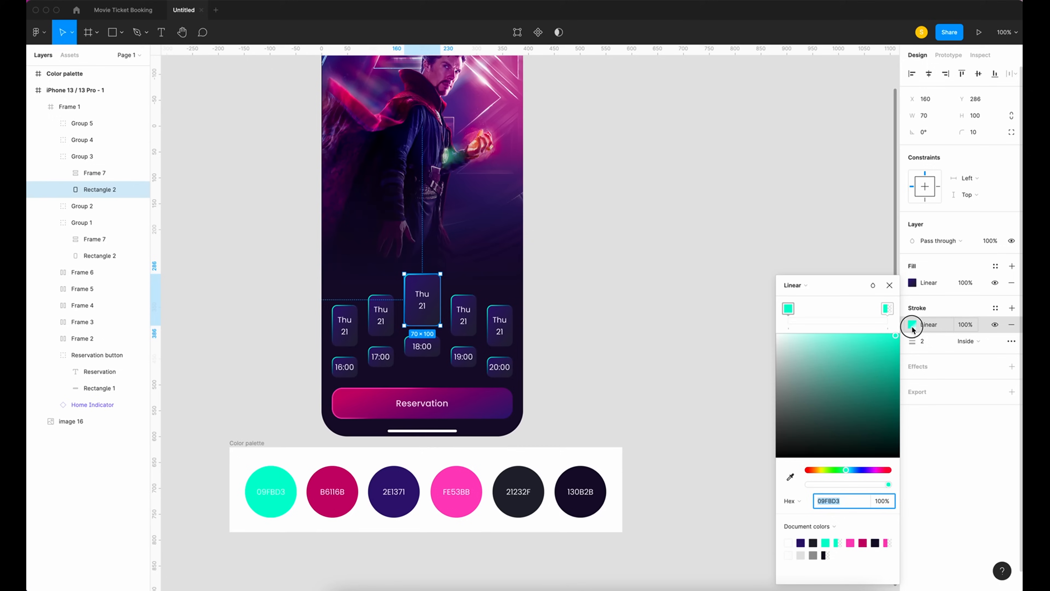
pyautogui.click(911, 283)
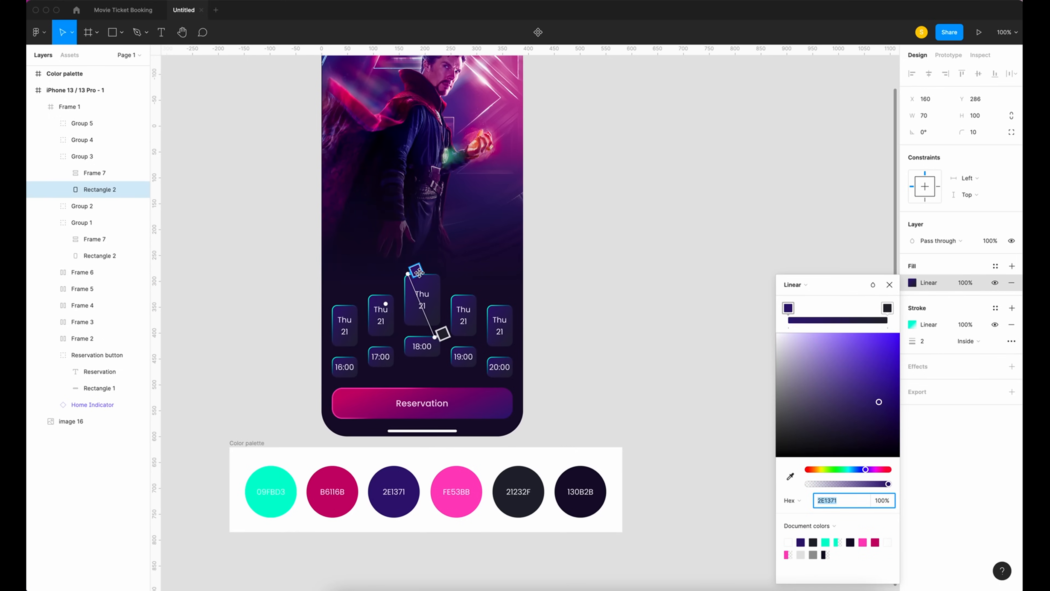
pyautogui.press('i')
pyautogui.click(330, 475)
pyautogui.click(442, 333)
pyautogui.press('i')
pyautogui.click(395, 475)
pyautogui.click(889, 284)
# Change the middle card's stroke gradient to FE53BB fading to FE53BB at 0% opacity, starting at the card's upper-left corner.
pyautogui.click(912, 325)
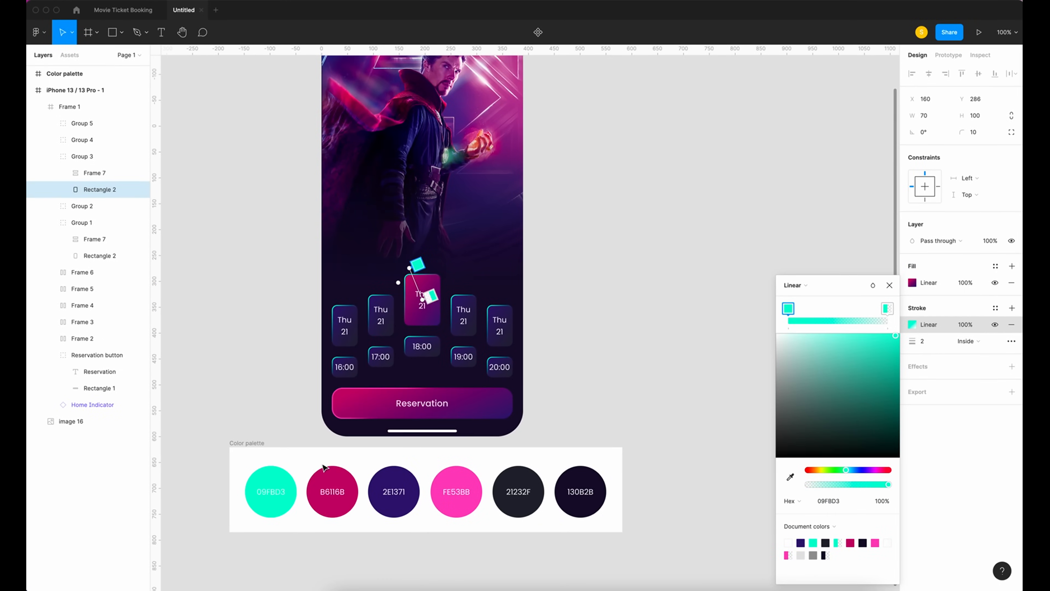
pyautogui.press('i')
pyautogui.click(456, 491)
pyautogui.click(429, 296)
pyautogui.press('i')
pyautogui.click(457, 491)
pyautogui.click(881, 501)
pyautogui.write('0')
pyautogui.press('Return')
pyautogui.moveTo(410, 268); pyautogui.dragTo(408, 275)
# Set the date number 21 in all five date cards to Poppins Bold.
pyautogui.scroll(5, 364, 274)
pyautogui.click(344, 335)
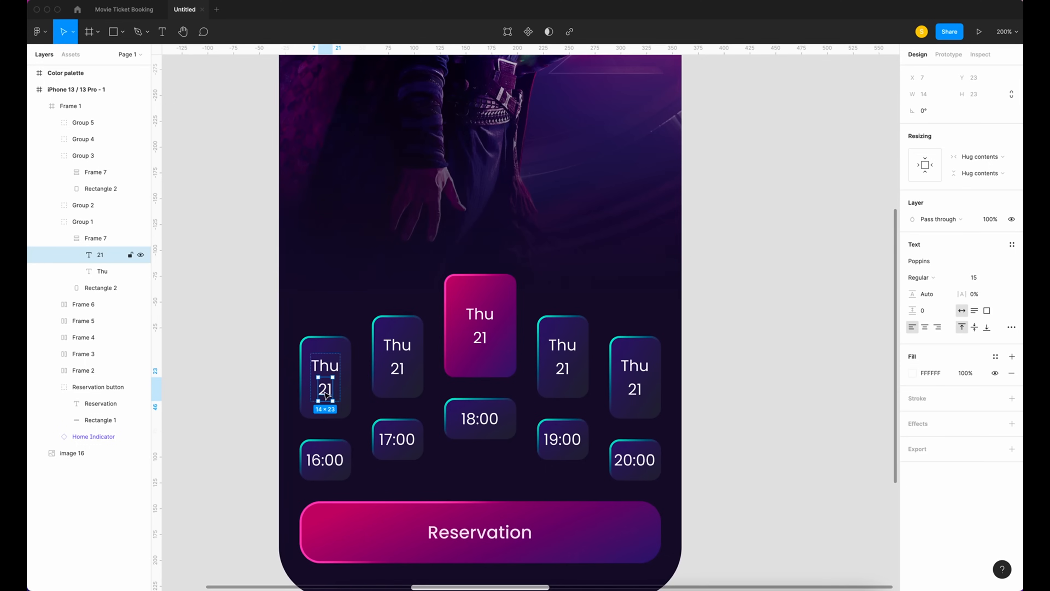
pyautogui.keyDown('shift'); pyautogui.click(397, 368); pyautogui.keyUp('shift')
pyautogui.keyDown('shift'); pyautogui.click(479, 337); pyautogui.keyUp('shift')
pyautogui.keyDown('shift'); pyautogui.click(563, 368); pyautogui.keyUp('shift')
pyautogui.keyDown('shift'); pyautogui.click(637, 391); pyautogui.keyUp('shift')
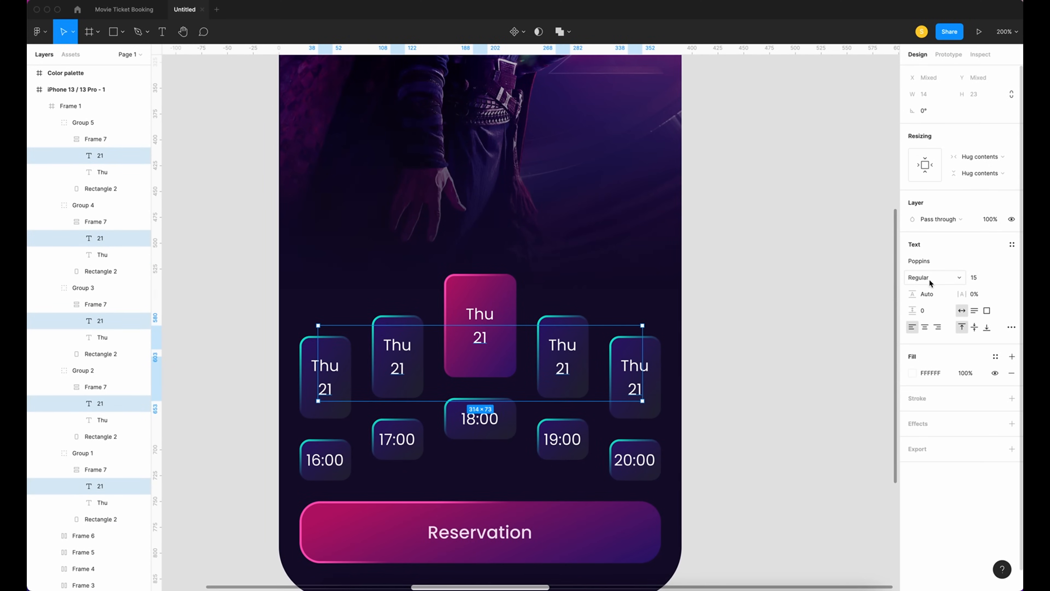
pyautogui.click(949, 277)
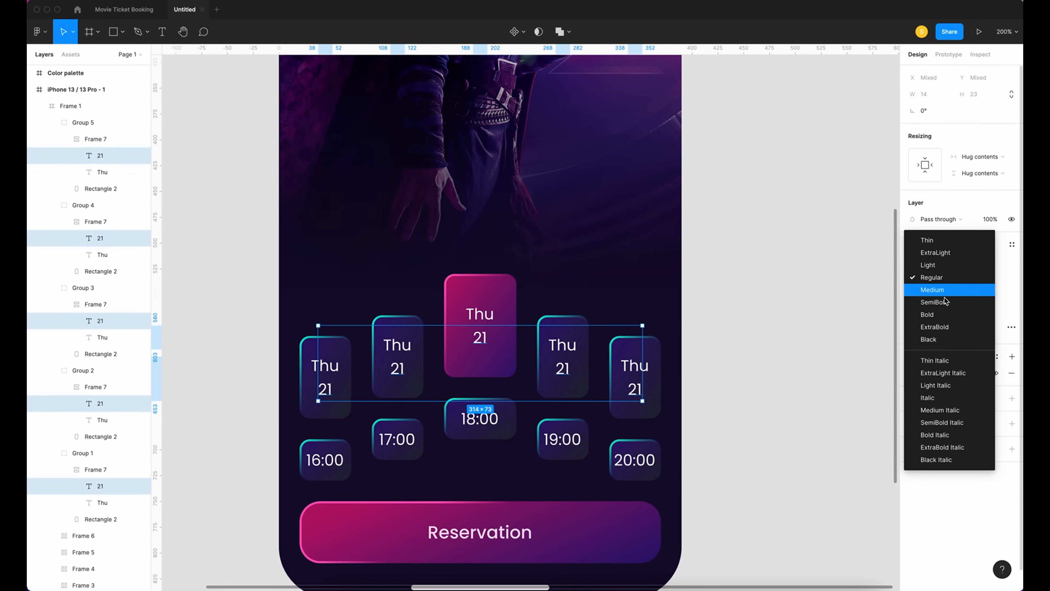
pyautogui.click(927, 310)
# Group the five showtime chip frames and name the group Time.
pyautogui.scroll(-4, 86, 435)
pyautogui.click(85, 417)
pyautogui.keyDown('shift'); pyautogui.click(86, 437); pyautogui.keyUp('shift')
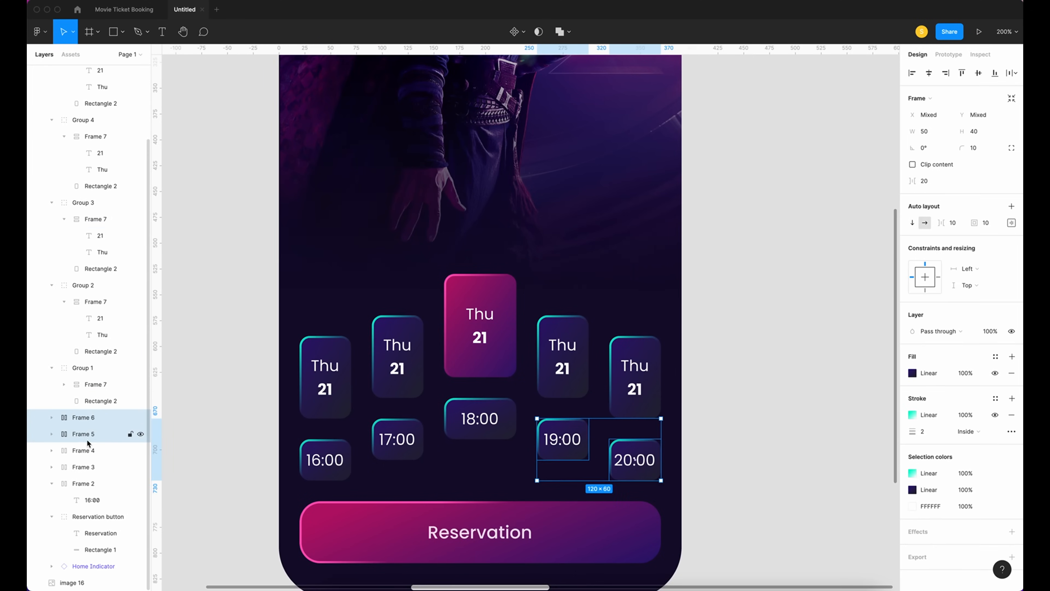
pyautogui.keyDown('shift'); pyautogui.click(85, 449); pyautogui.keyUp('shift')
pyautogui.keyDown('shift'); pyautogui.click(85, 466); pyautogui.keyUp('shift')
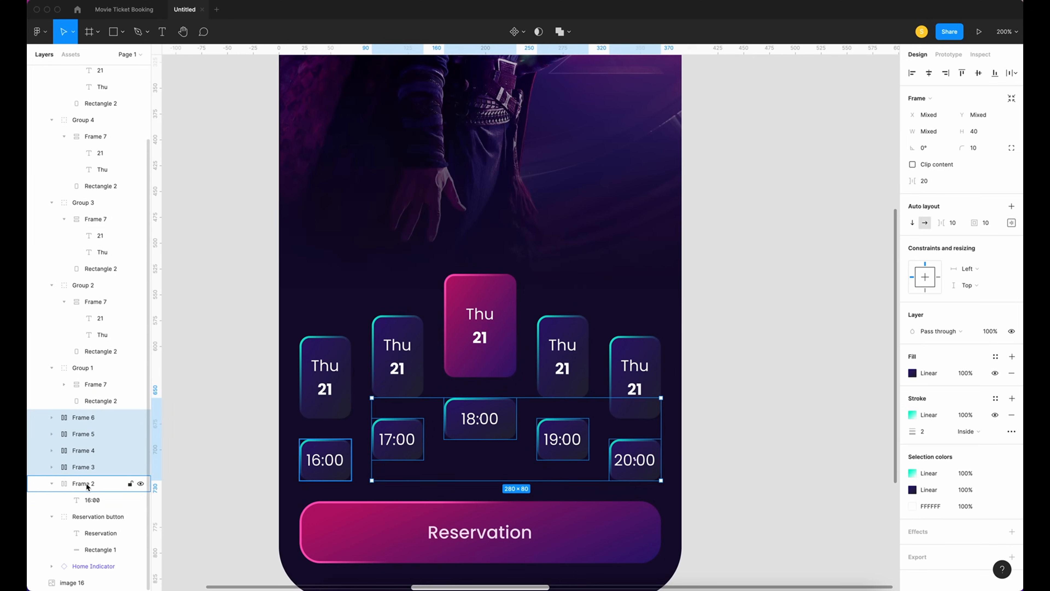
pyautogui.keyDown('shift'); pyautogui.click(86, 483); pyautogui.keyUp('shift')
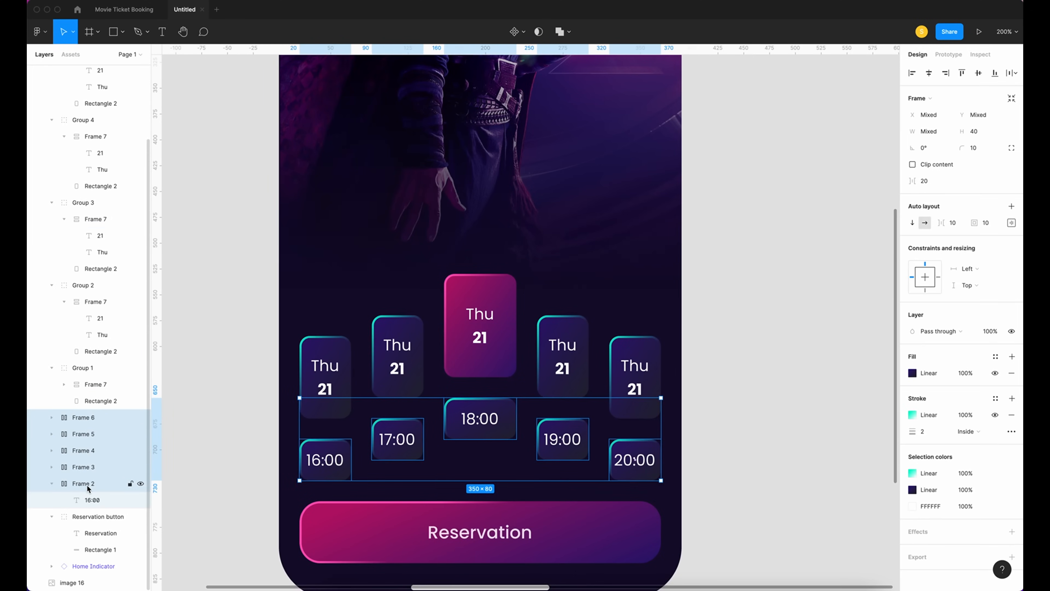
pyautogui.press('super+g')
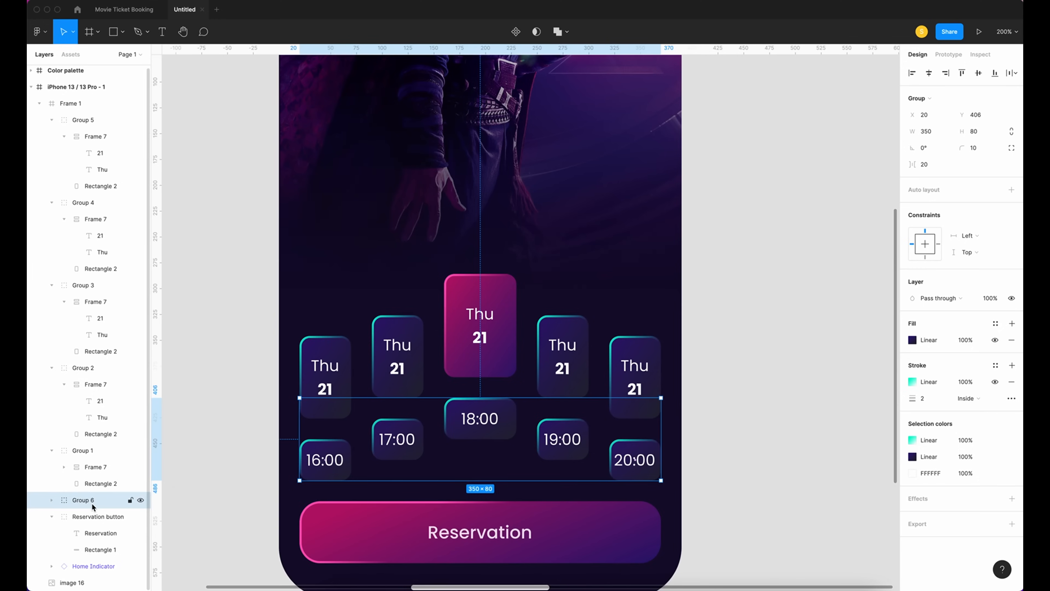
pyautogui.doubleClick(92, 502)
pyautogui.write('Time')
pyautogui.press('Return')
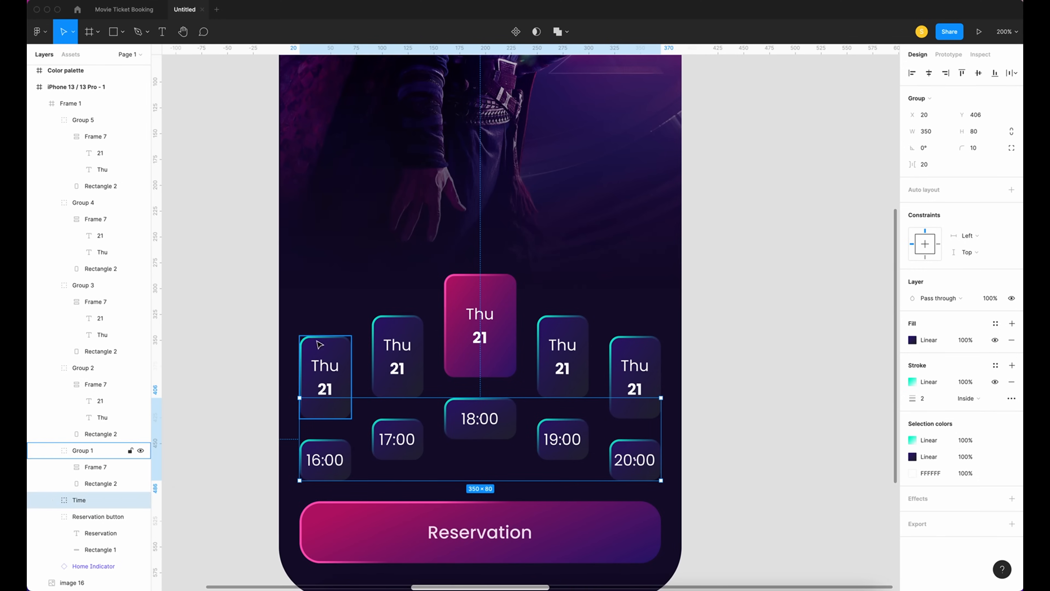
# Group the five date card groups and name the new group Date.
pyautogui.click(322, 346)
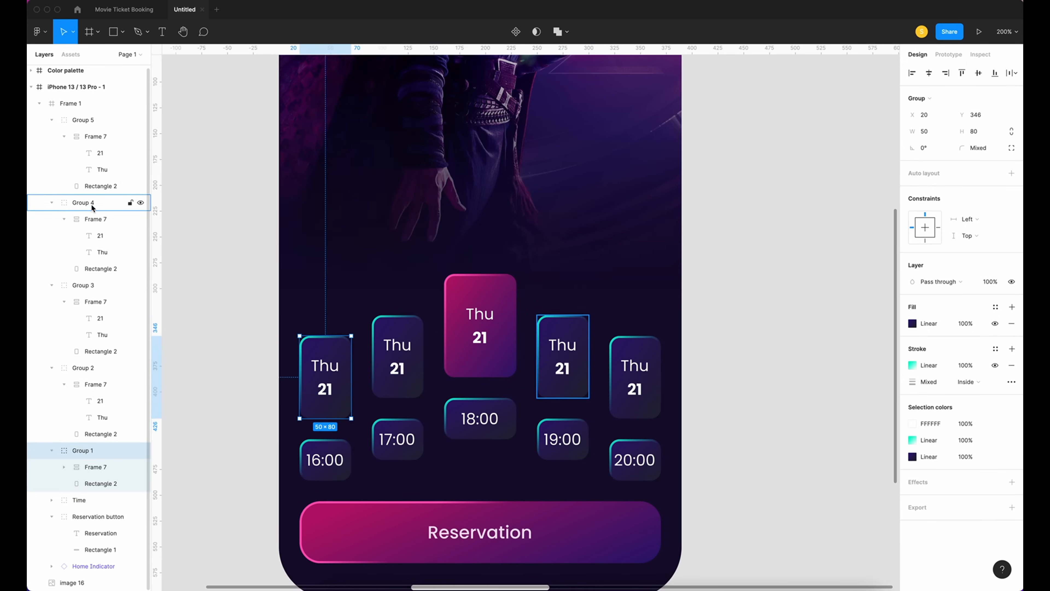
pyautogui.click(60, 125)
pyautogui.keyDown('shift'); pyautogui.click(88, 138); pyautogui.keyUp('shift')
pyautogui.keyDown('shift'); pyautogui.click(87, 155); pyautogui.keyUp('shift')
pyautogui.keyDown('shift'); pyautogui.click(88, 177); pyautogui.keyUp('shift')
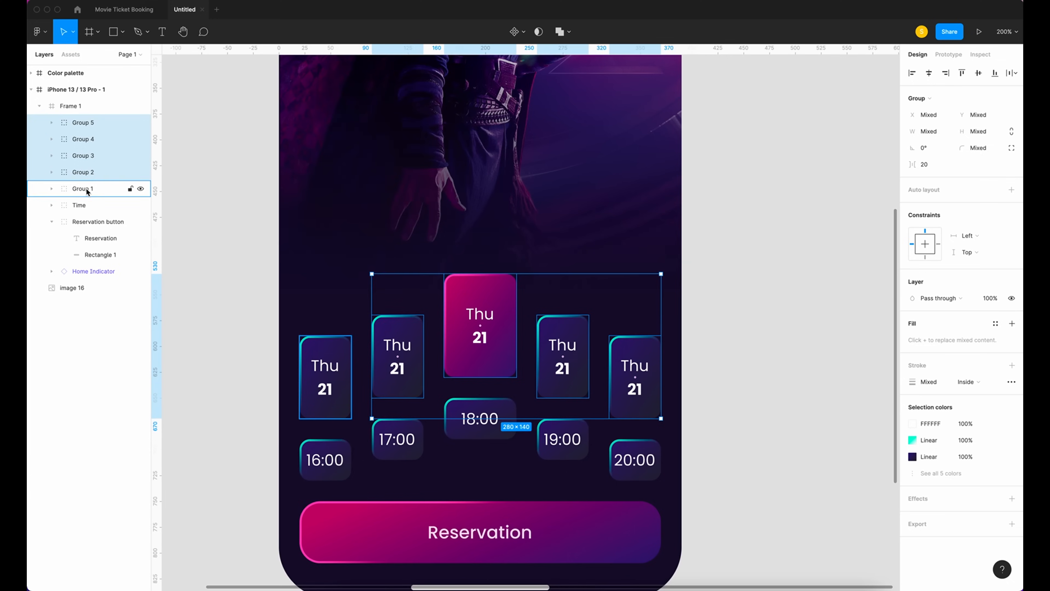
pyautogui.keyDown('shift'); pyautogui.click(86, 187); pyautogui.keyUp('shift')
pyautogui.press('super+g')
pyautogui.doubleClick(84, 122)
pyautogui.write('Date')
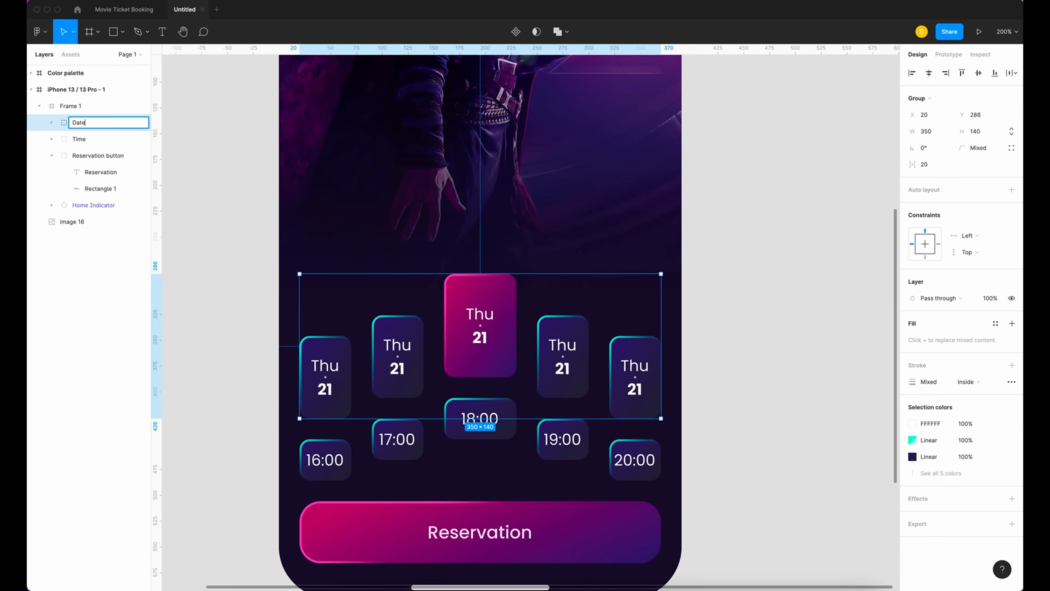
pyautogui.press('Return')
pyautogui.click(237, 176)
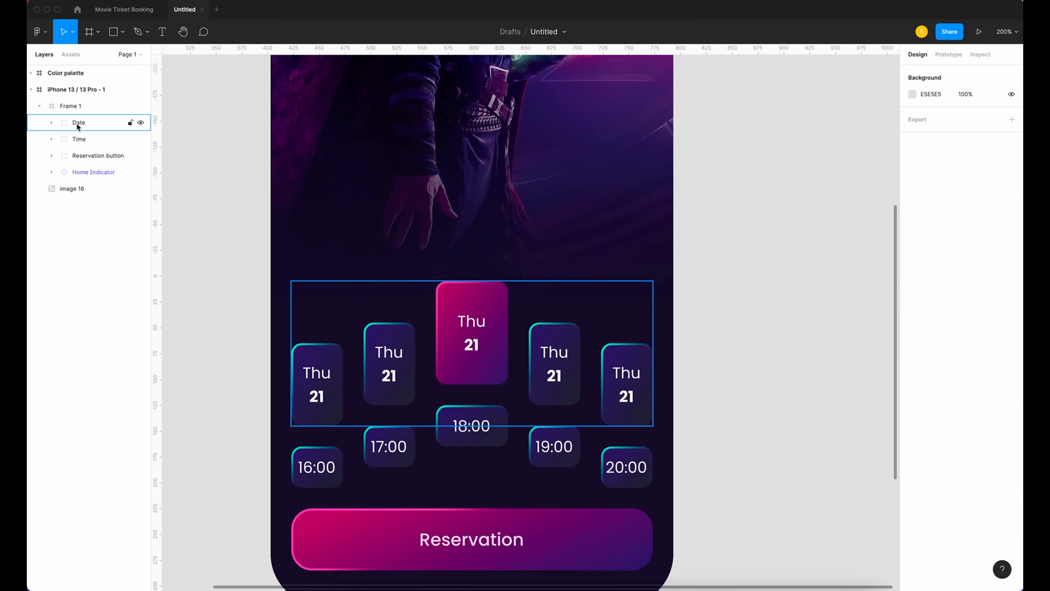
# Set the white FFFFFF text colour in the Date group to 87% opacity.
pyautogui.click(76, 122)
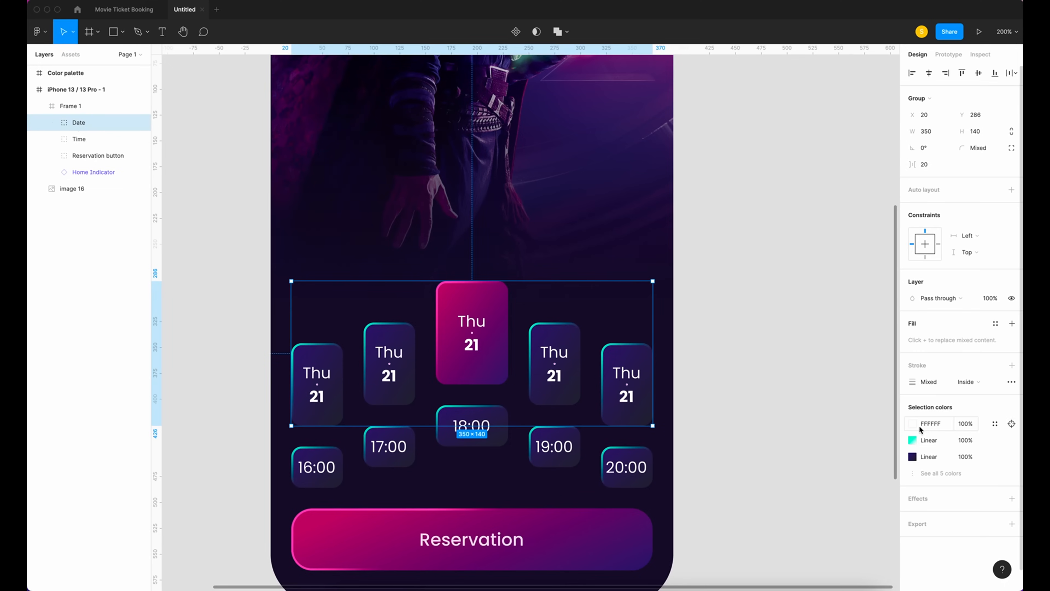
pyautogui.click(968, 424)
pyautogui.write('87')
pyautogui.press('Return')
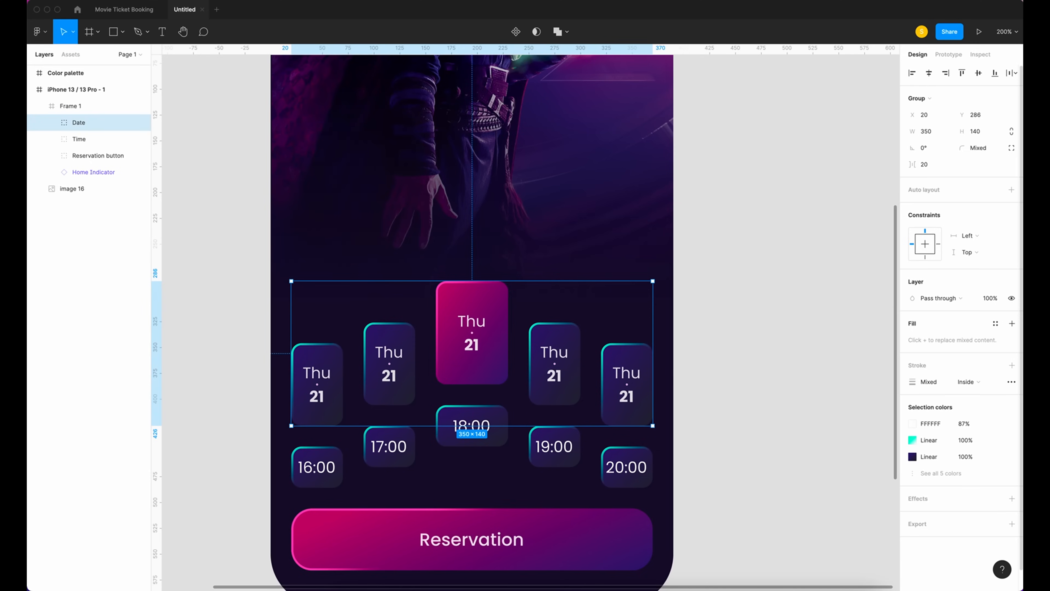
# Set the white FFFFFF text colour in the Time group to 87% opacity.
pyautogui.click(81, 139)
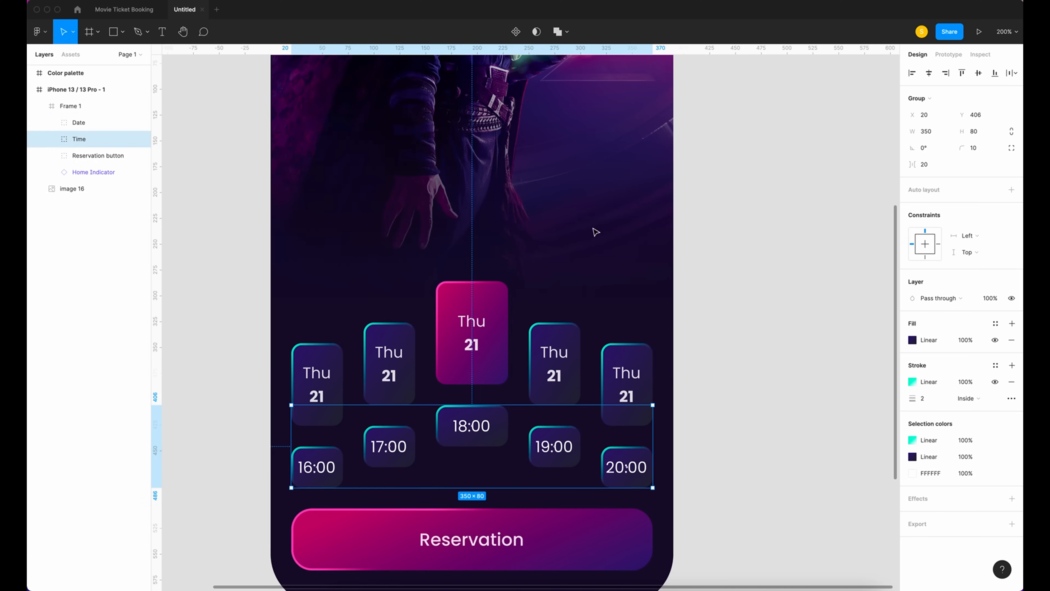
pyautogui.click(967, 475)
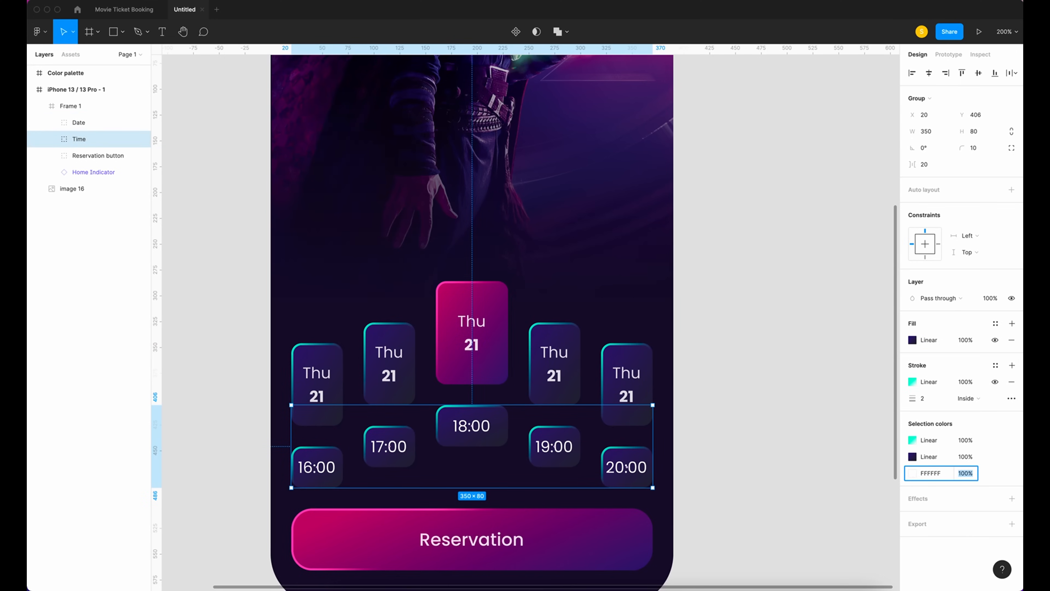
pyautogui.write('87')
pyautogui.press('Return')
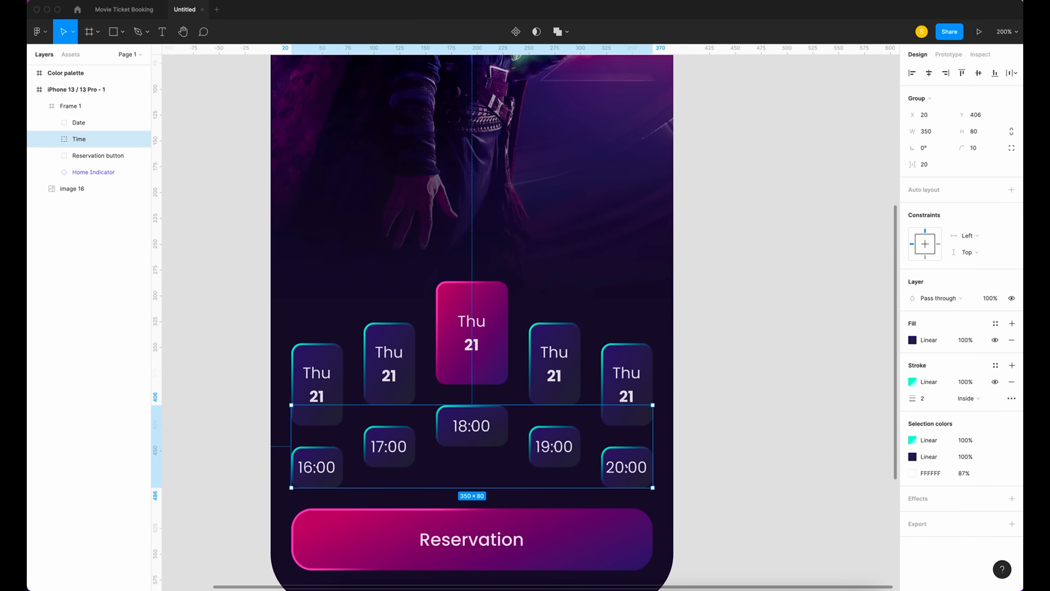
pyautogui.click(819, 427)
# Copy the movie title from Safari and paste it over the image as "Doctor Strange" / "in the Multiverse of Madness" on two lines.
pyautogui.scroll(5, 819, 428)
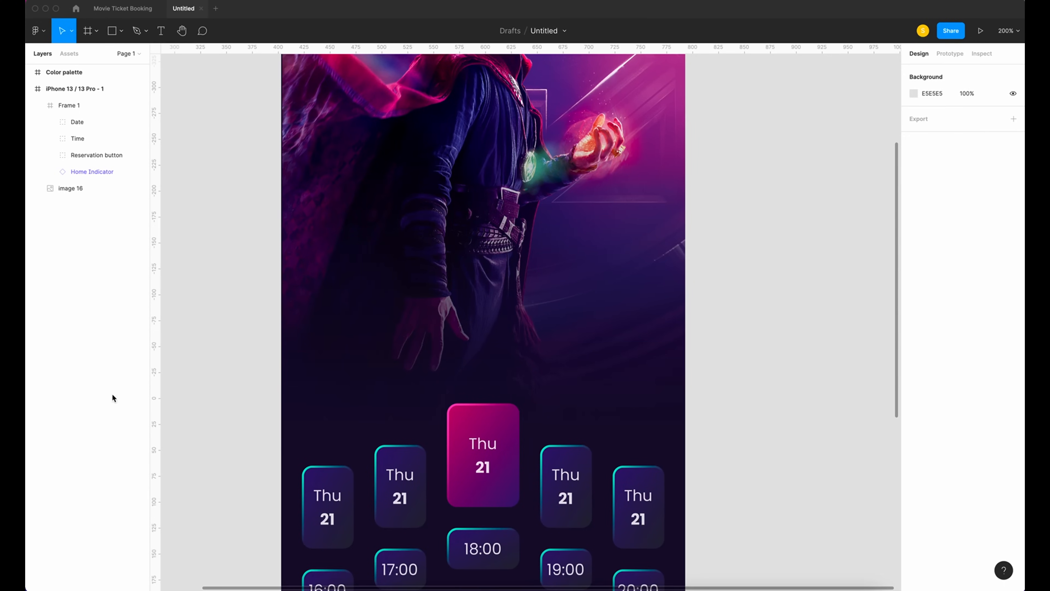
pyautogui.click(496, 590)
pyautogui.moveTo(546, 122); pyautogui.dragTo(176, 121)
pyautogui.press('super+c')
pyautogui.click(697, 589)
pyautogui.press('super+v')
pyautogui.press('Return')
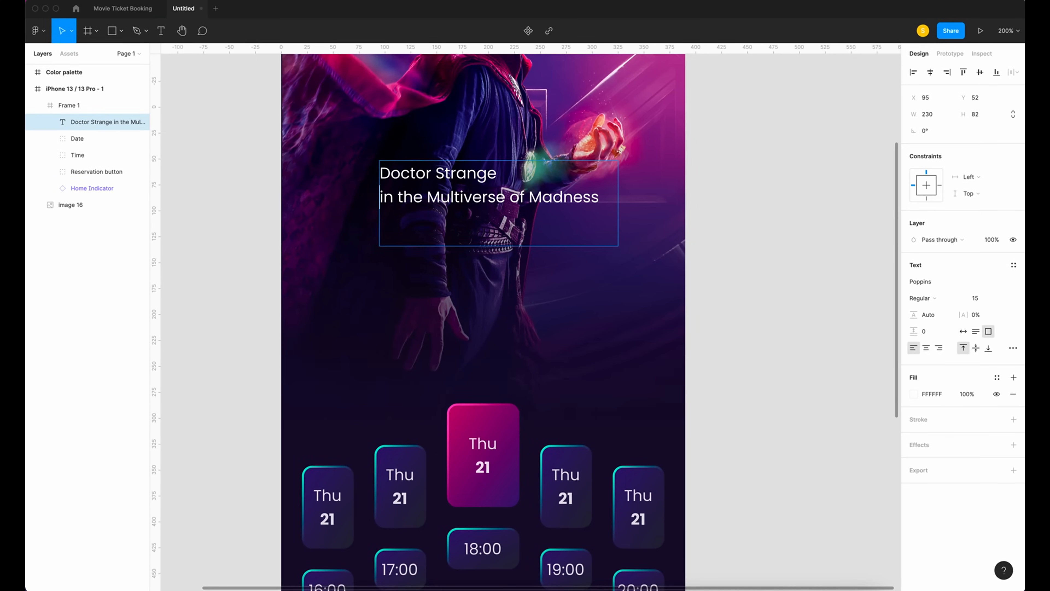
# Format the title's first line, "Doctor Strange", as Bold at size 20.
pyautogui.moveTo(492, 174); pyautogui.dragTo(351, 171)
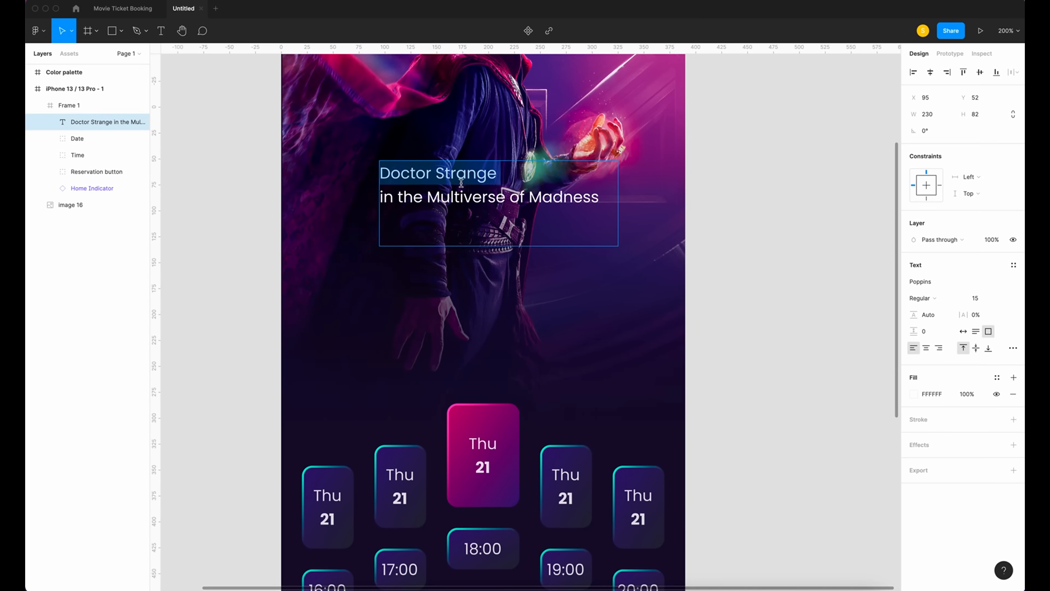
pyautogui.click(958, 298)
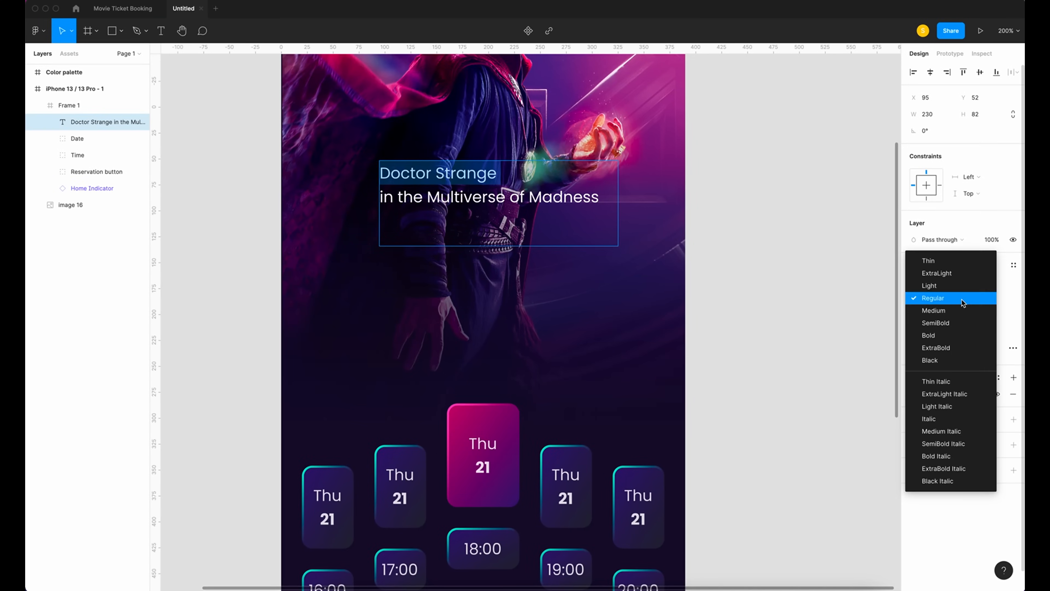
pyautogui.click(941, 334)
pyautogui.click(981, 298)
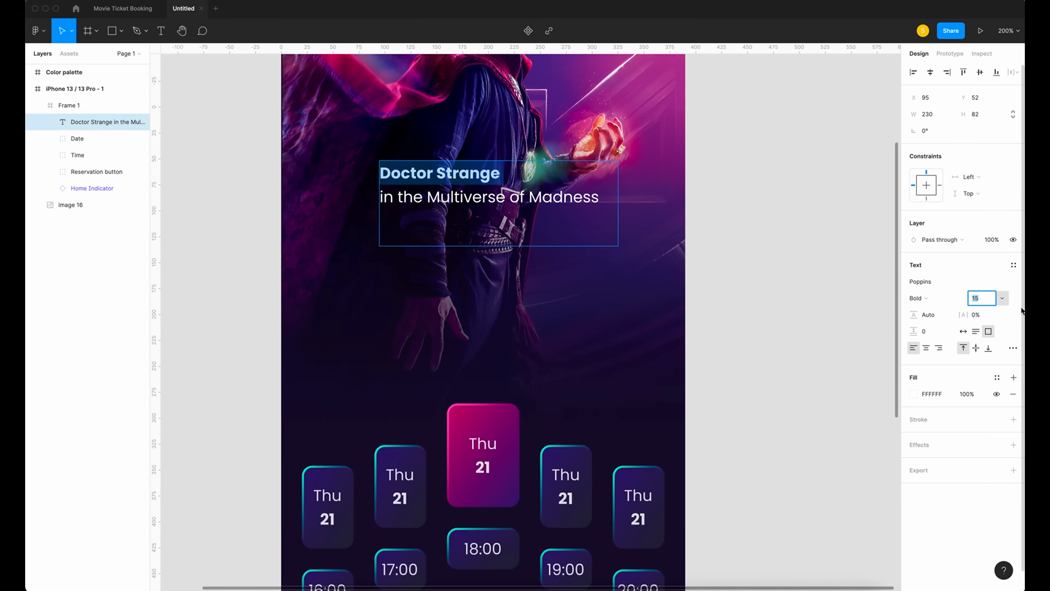
pyautogui.write('20')
pyautogui.press('Return')
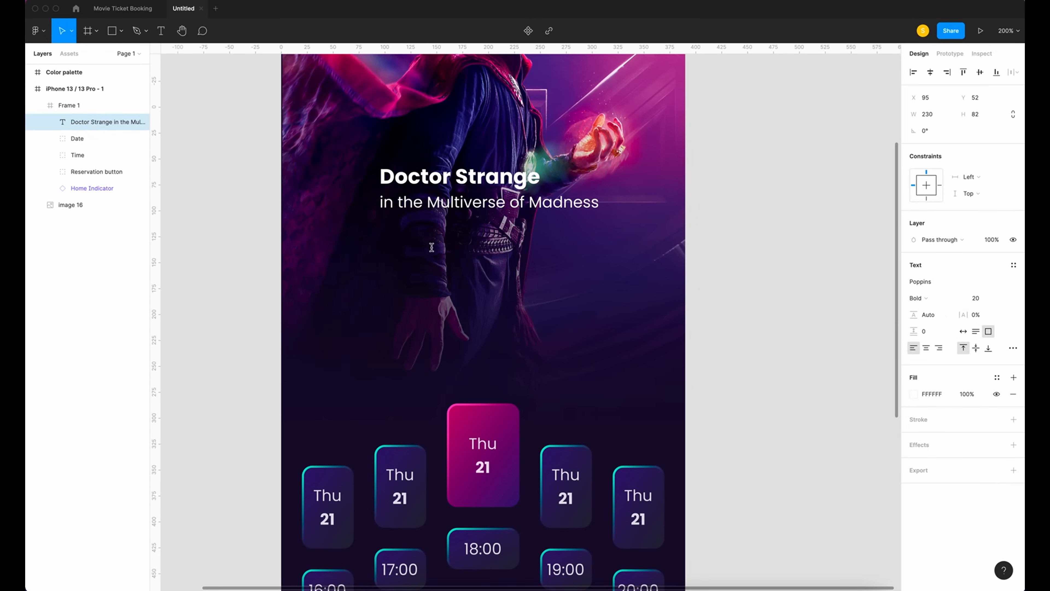
# Set the title's second line, "in the Multiverse of Madness", to font size 17.
pyautogui.moveTo(593, 210); pyautogui.dragTo(385, 207)
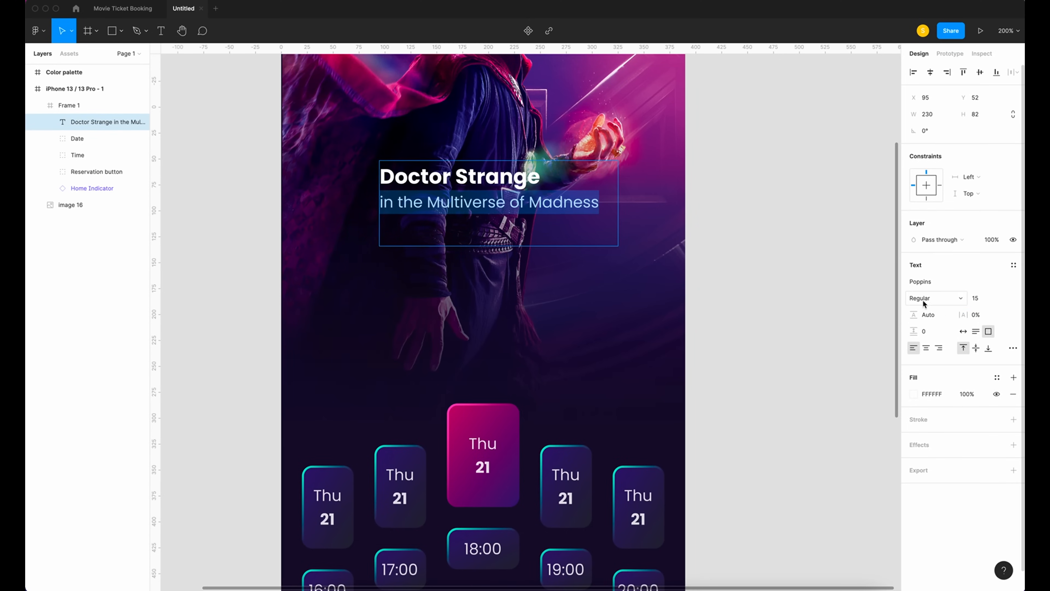
pyautogui.click(990, 298)
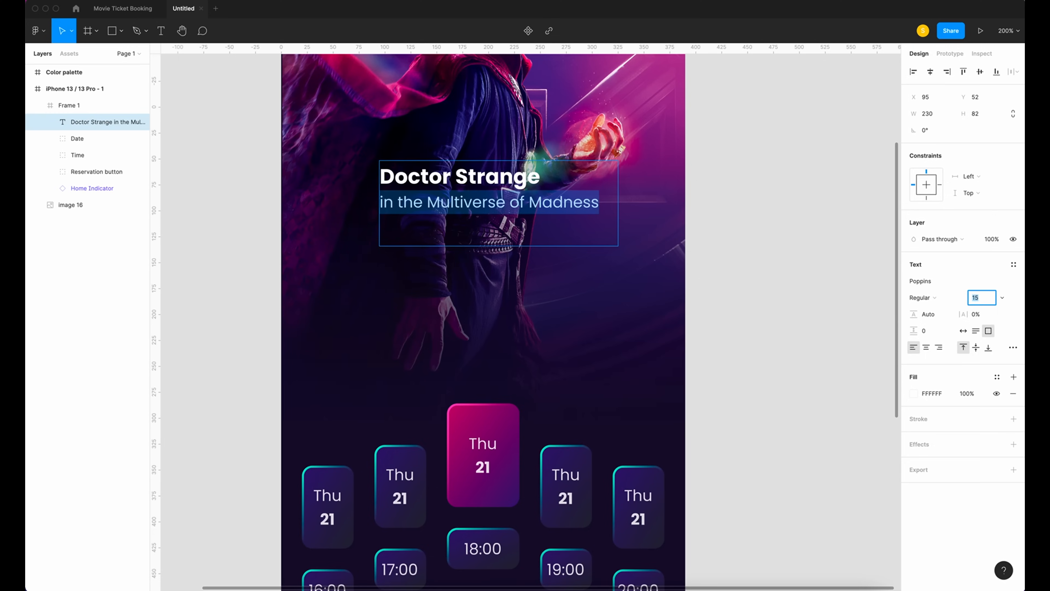
pyautogui.press('Return')
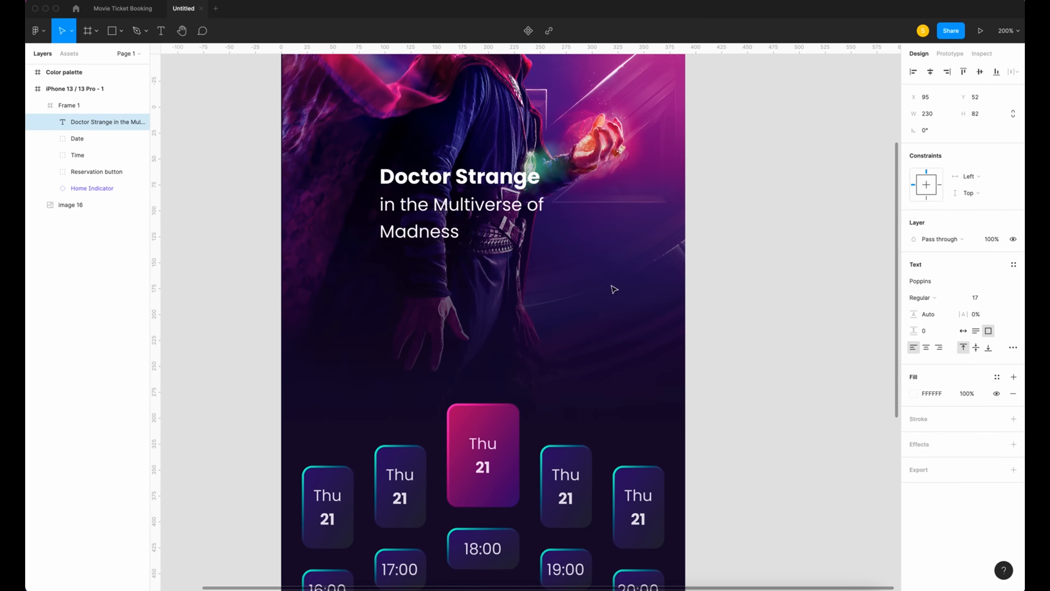
# Widen the title's text box to 243 so the second line fits, and centre-align its text.
pyautogui.press('Escape')
pyautogui.moveTo(618, 216); pyautogui.dragTo(633, 216)
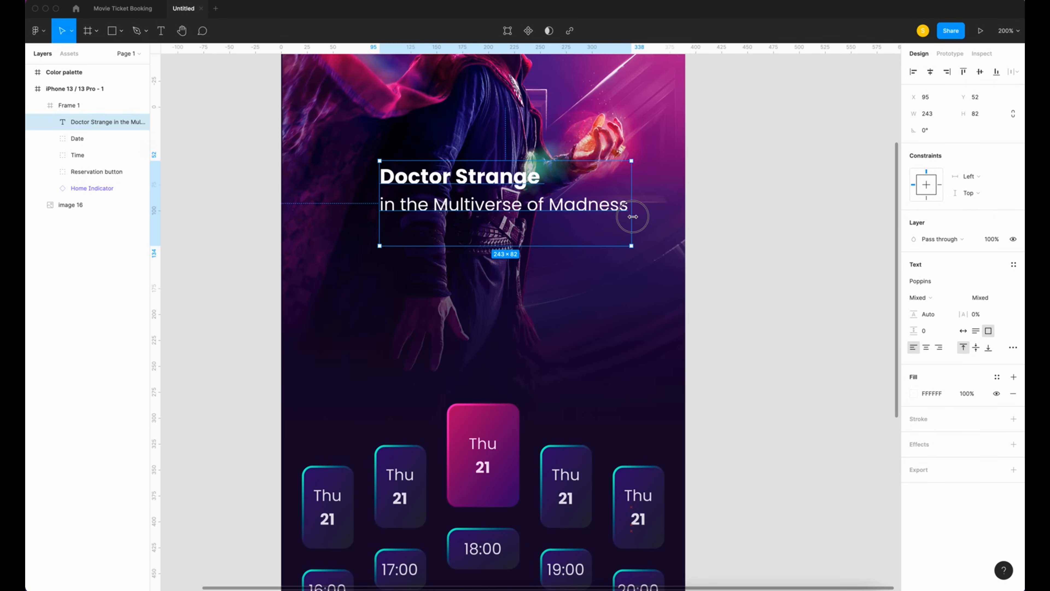
pyautogui.click(927, 348)
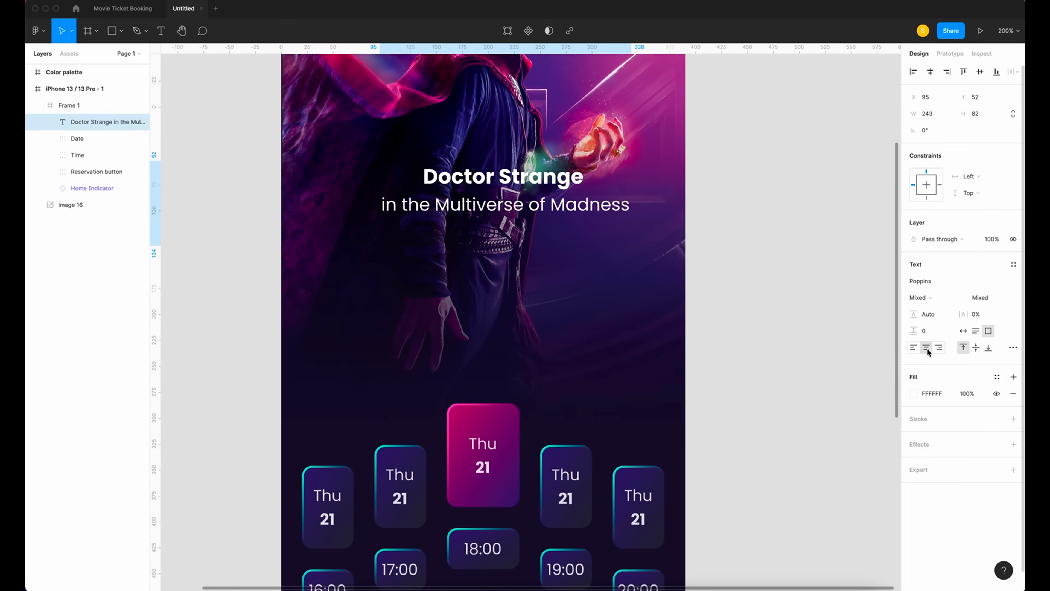
# Set the title's white fill to 87% opacity and centre the title horizontally in Frame 1.
pyautogui.click(969, 393)
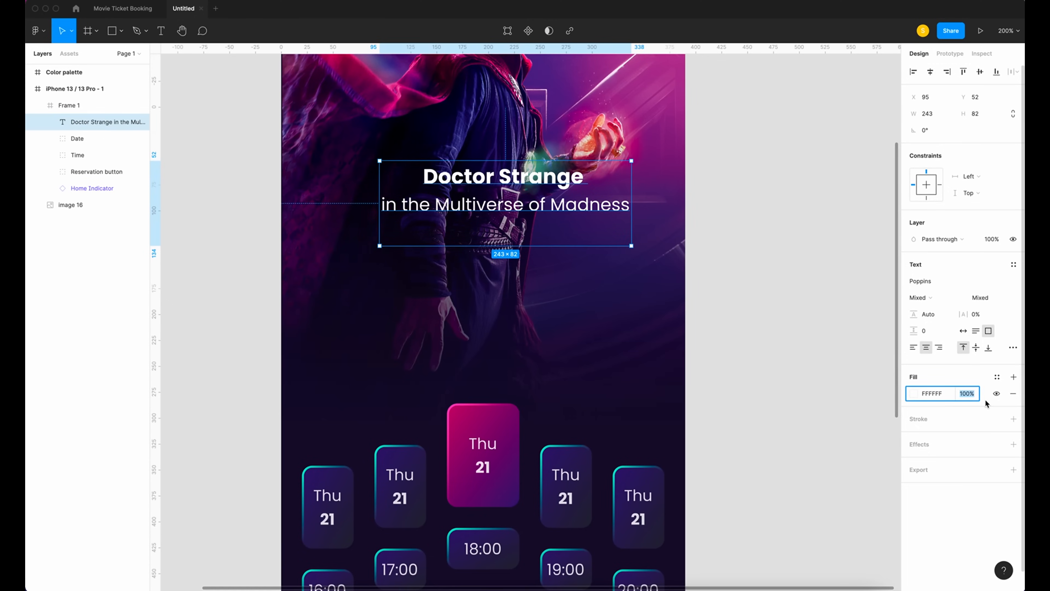
pyautogui.press('Return')
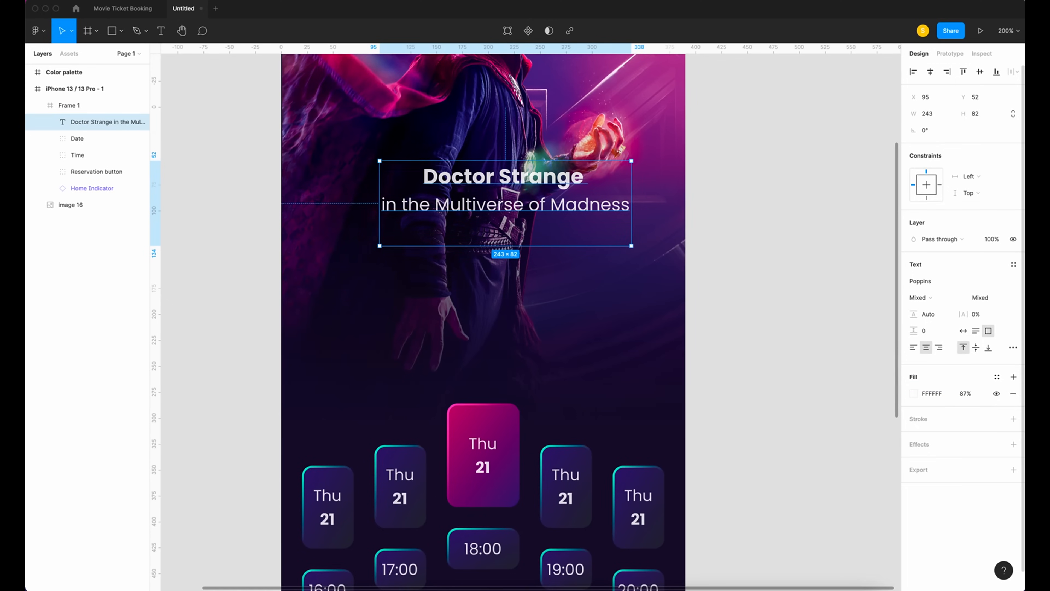
pyautogui.click(930, 72)
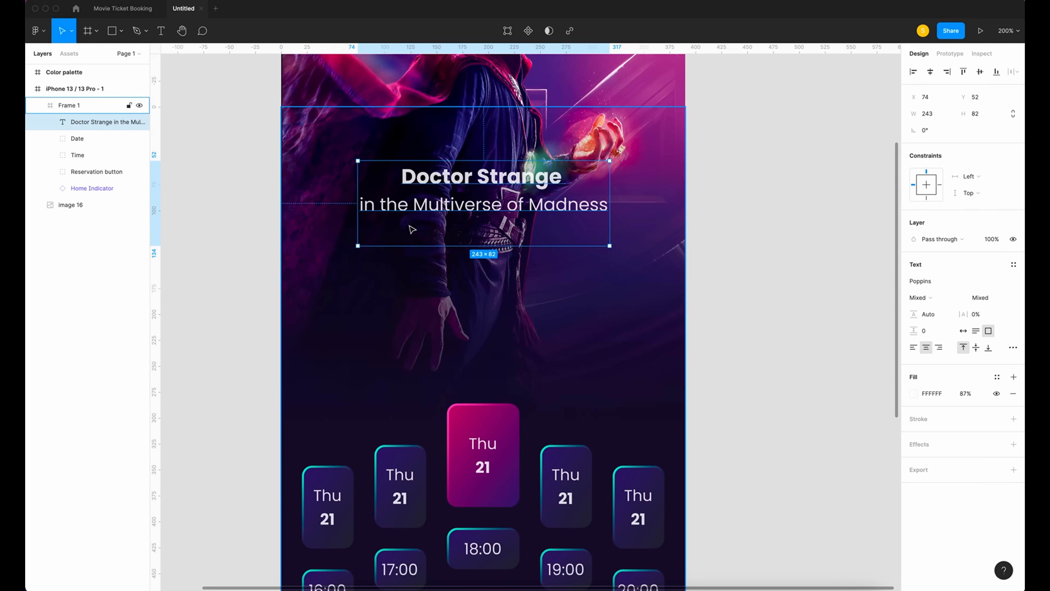
pyautogui.click(818, 328)
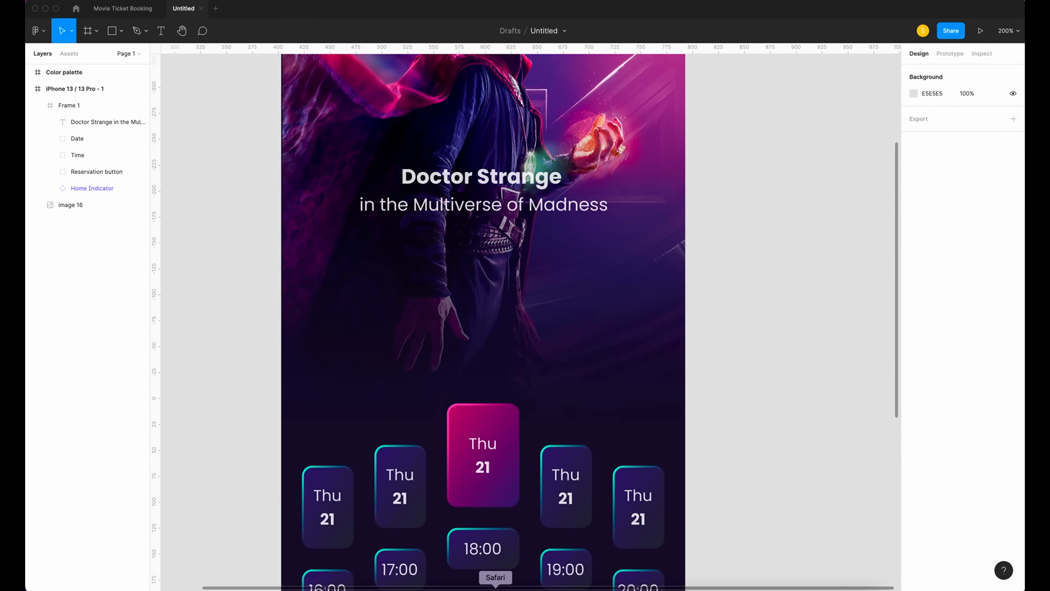
# Copy the movie synopsis from Safari and paste it below the title as a left-aligned, auto-height text box 350 wide at X 20, Y 165.
pyautogui.click(495, 587)
pyautogui.moveTo(335, 468); pyautogui.dragTo(185, 447)
pyautogui.press('super+c')
pyautogui.click(661, 584)
pyautogui.press('super+v')
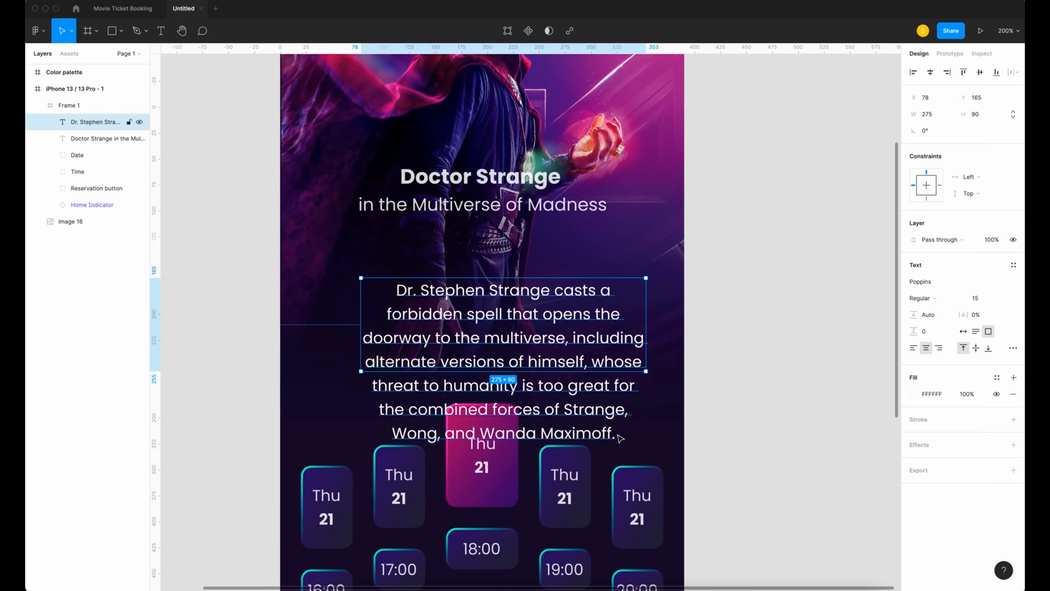
pyautogui.doubleClick(618, 436)
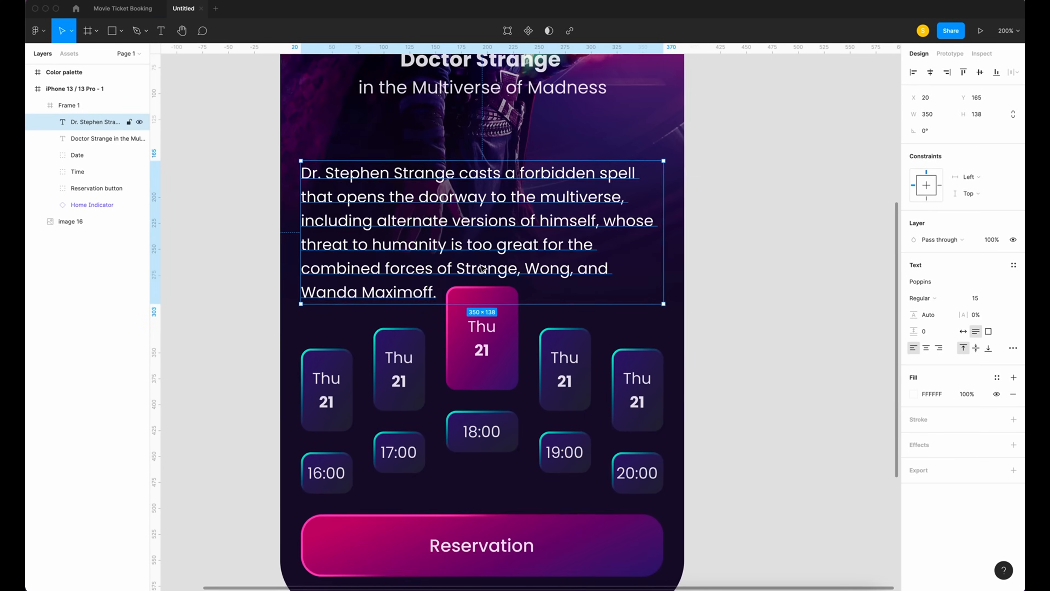
pyautogui.scroll(-3, 554, 155)
pyautogui.scroll(3, 553, 155)
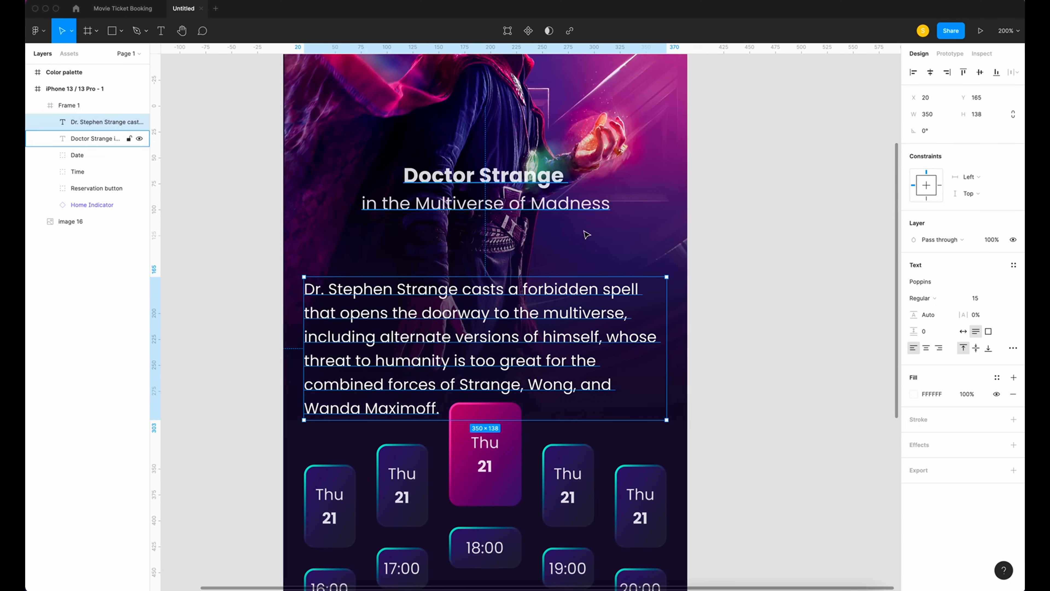
# Cut the synopsis off after "including alternate versions of" and end it with "... read more".
pyautogui.doubleClick(437, 407)
pyautogui.moveTo(440, 407); pyautogui.dragTo(541, 337)
pyautogui.press('BackSpace')
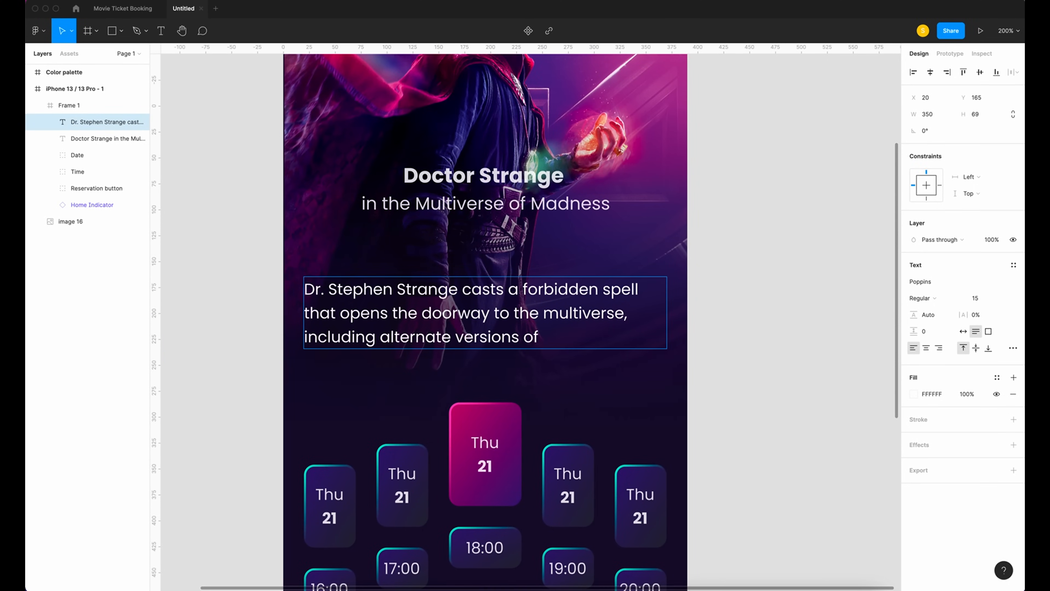
pyautogui.write('Read more')
pyautogui.click(541, 337)
pyautogui.write('...')
pyautogui.doubleClick(570, 337)
pyautogui.write('read')
# Set the words "read more" at the end of the synopsis to Medium weight.
pyautogui.moveTo(553, 337); pyautogui.dragTo(857, 321)
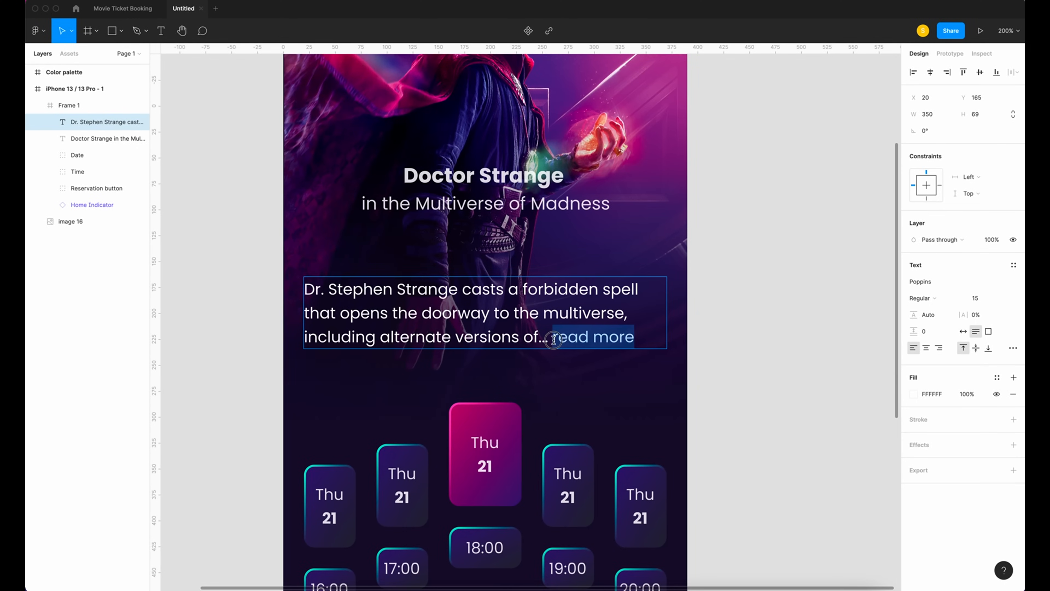
pyautogui.click(922, 297)
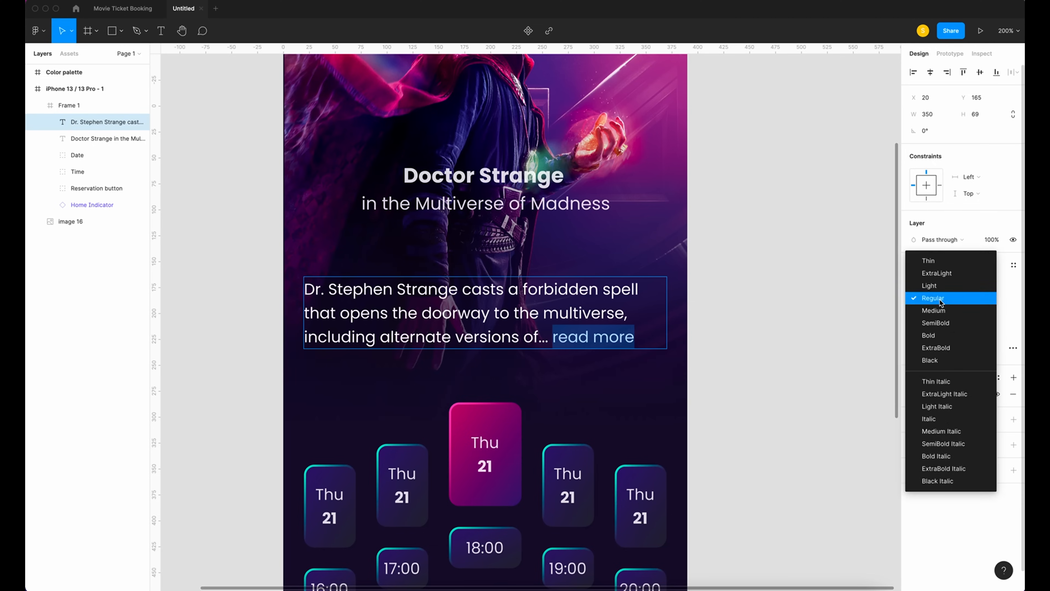
pyautogui.click(932, 273)
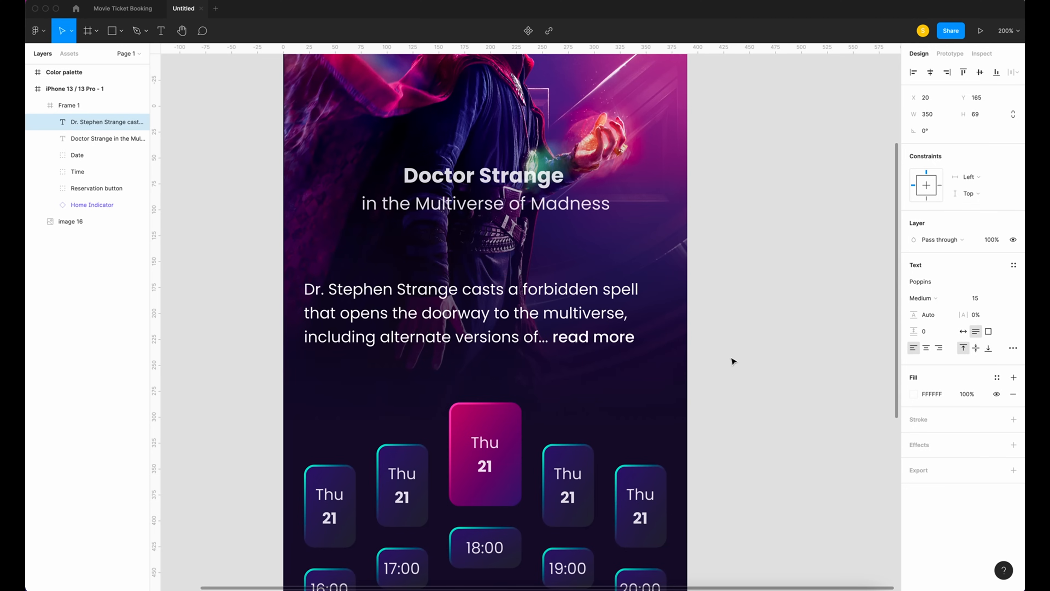
pyautogui.press('Escape')
# Shift the synopsis right to X 31 and raise it about 30 closer to the title.
pyautogui.hotkey('shift', 'Right')
pyautogui.click(828, 416)
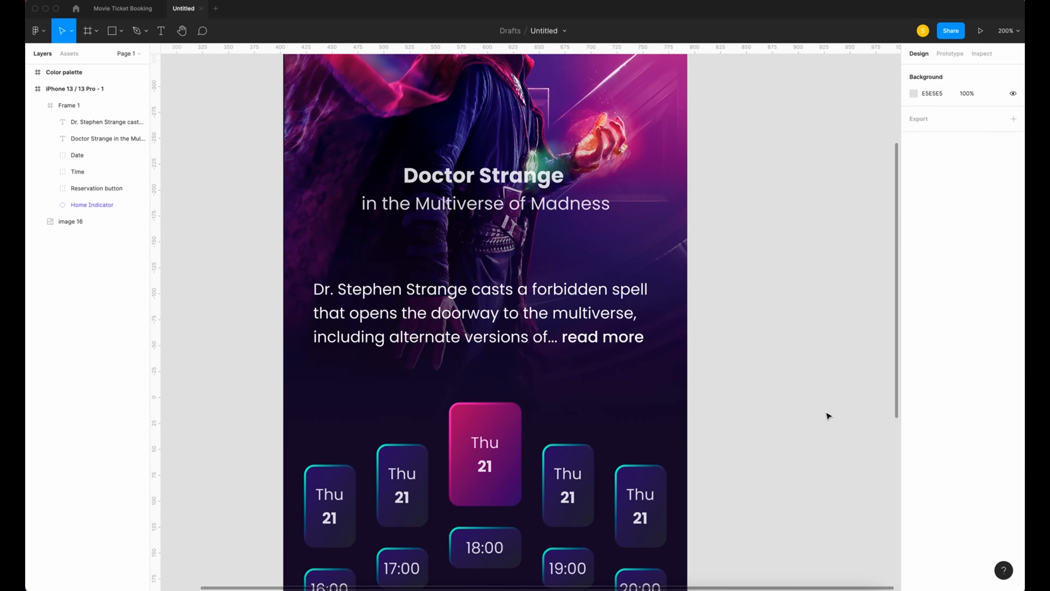
pyautogui.scroll(3, 828, 416)
pyautogui.click(107, 122)
pyautogui.hotkey('shift', 'Up')
pyautogui.hotkey('shift', 'Up')
pyautogui.hotkey('shift', 'Up')
pyautogui.hotkey('shift', 'Up')
pyautogui.click(731, 459)
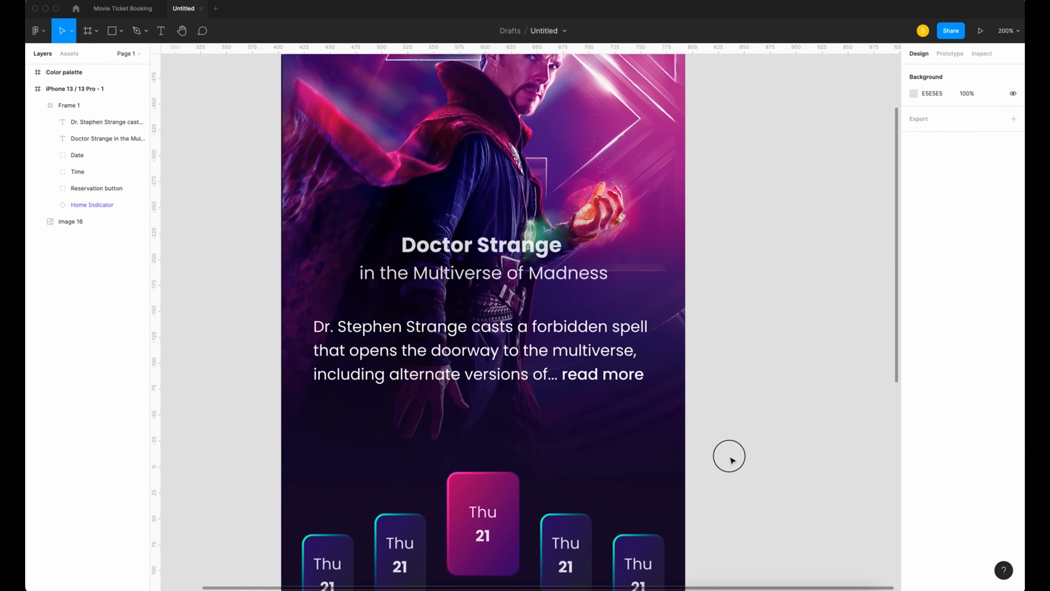
# Add an auto-width text reading "Select date and time" between the synopsis and the date cards.
pyautogui.scroll(-2, 731, 459)
pyautogui.press('t')
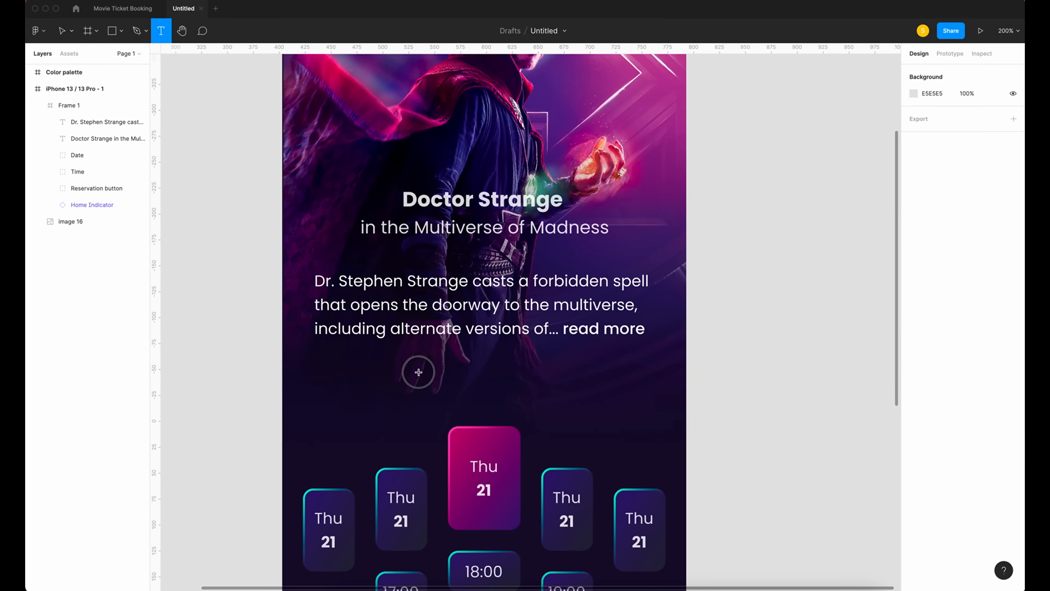
pyautogui.moveTo(398, 366); pyautogui.dragTo(611, 414)
pyautogui.write('Select date and time')
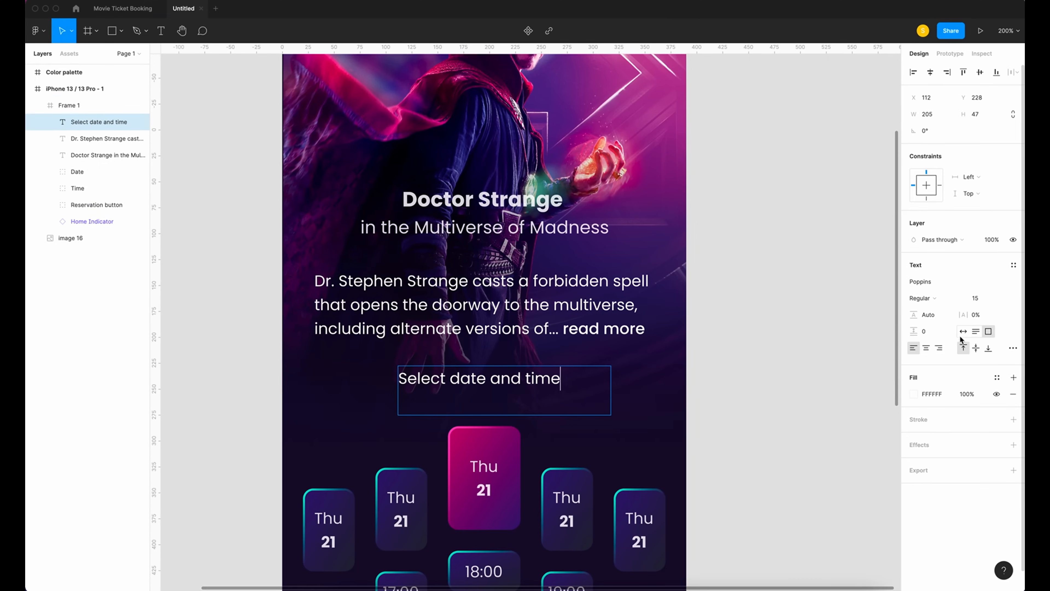
pyautogui.click(963, 330)
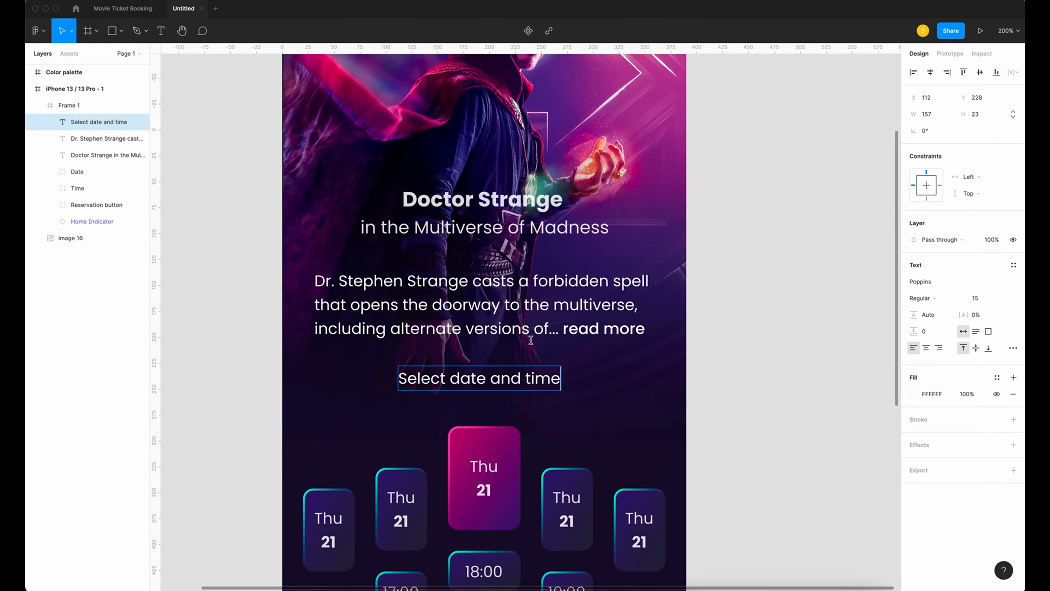
# Format "Select date and time" in Medium weight at font size 17 and centre it horizontally in the frame.
pyautogui.tripleClick(438, 369)
pyautogui.click(976, 297)
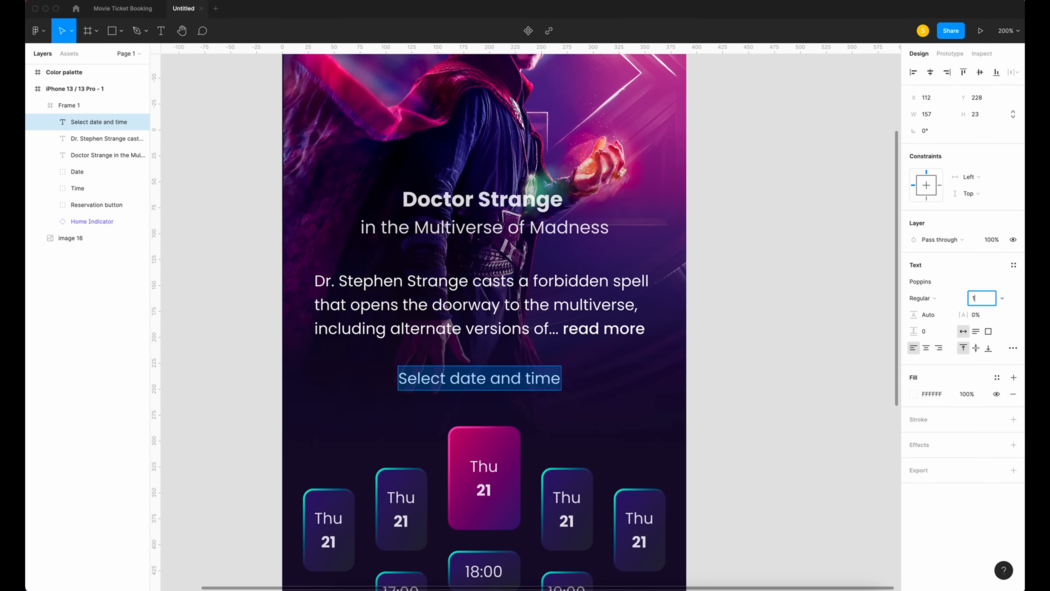
pyautogui.press('Return')
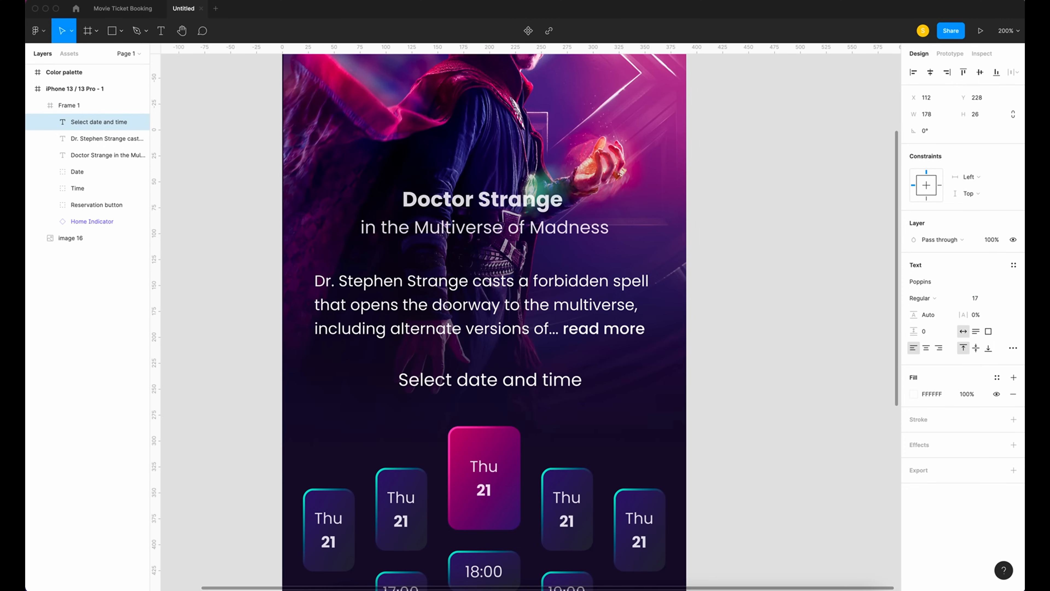
pyautogui.click(922, 297)
pyautogui.click(929, 309)
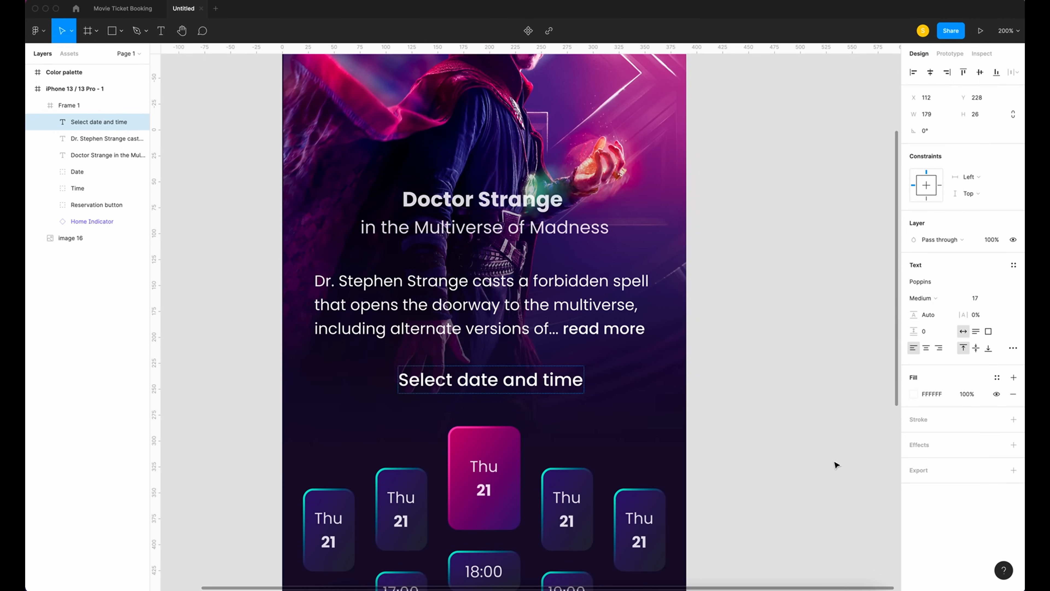
pyautogui.press('super+a')
pyautogui.click(930, 72)
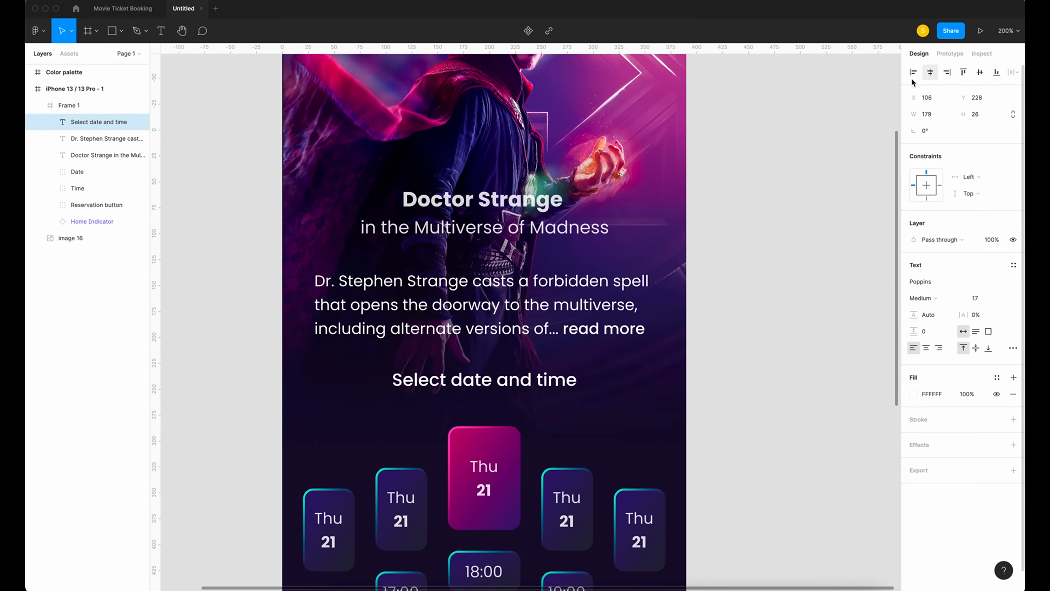
# Nudge the "Select date and time" heading down to Y 230 and the synopsis up to Y 131.
pyautogui.doubleClick(484, 385)
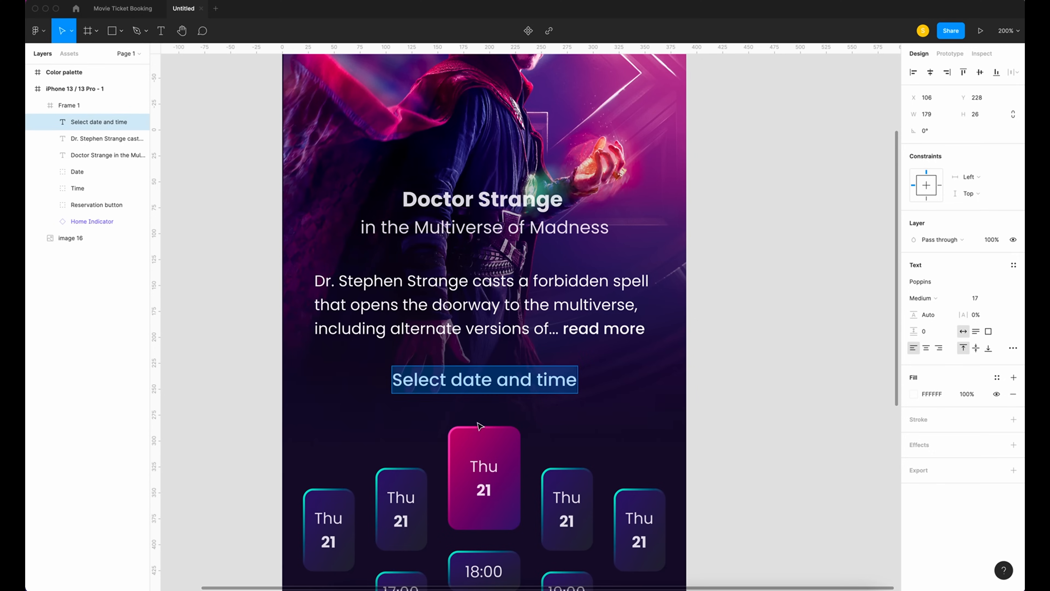
pyautogui.press('Escape')
pyautogui.press('Down')
pyautogui.press('Down')
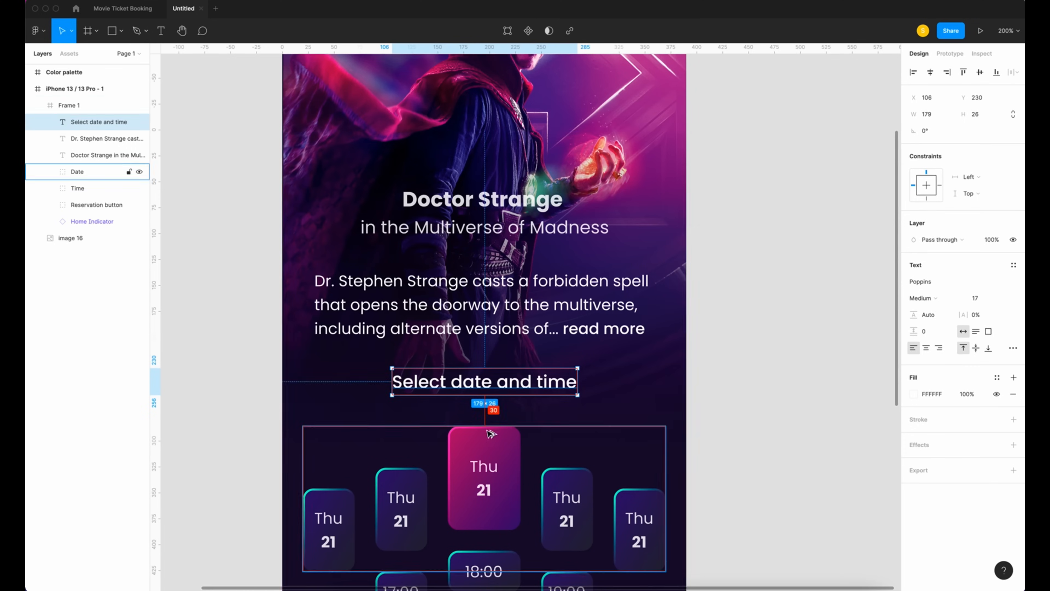
pyautogui.click(481, 331)
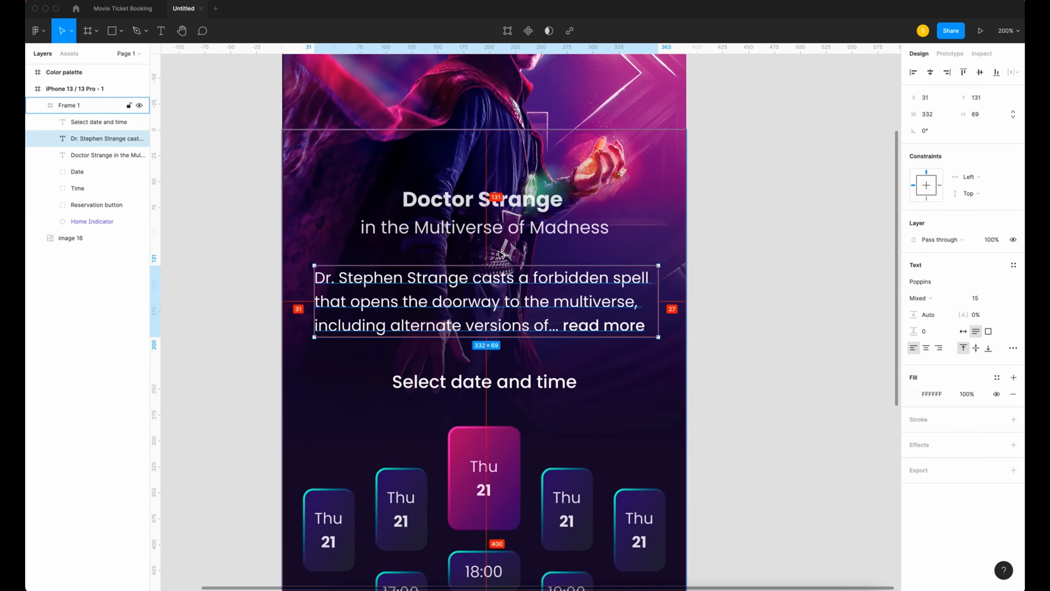
# Set the movie title's text box to auto height and move the title slightly up, away from the synopsis.
pyautogui.click(527, 224)
pyautogui.click(976, 332)
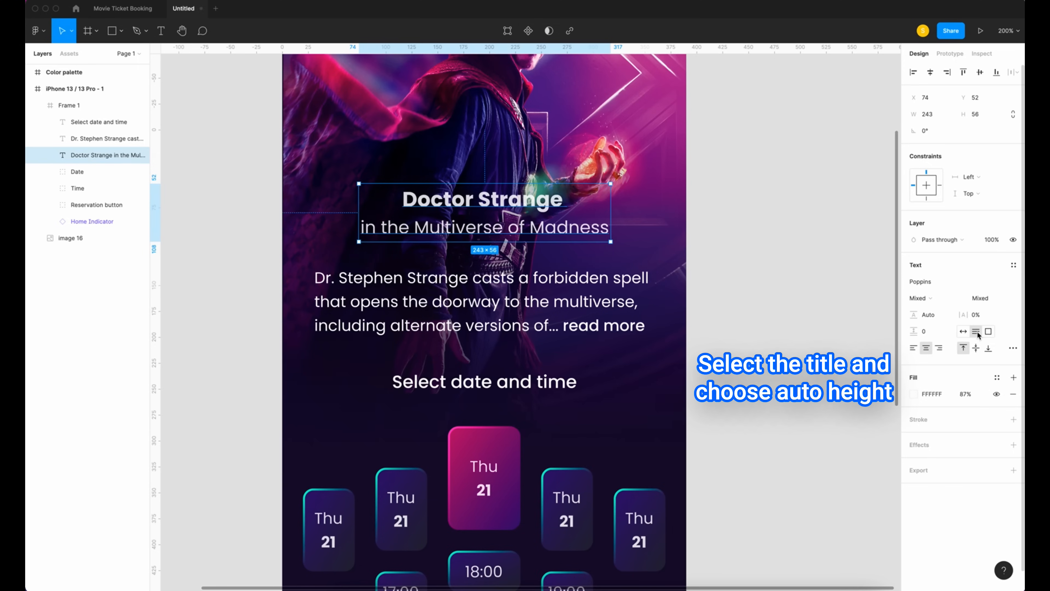
pyautogui.moveTo(492, 191); pyautogui.dragTo(491, 187)
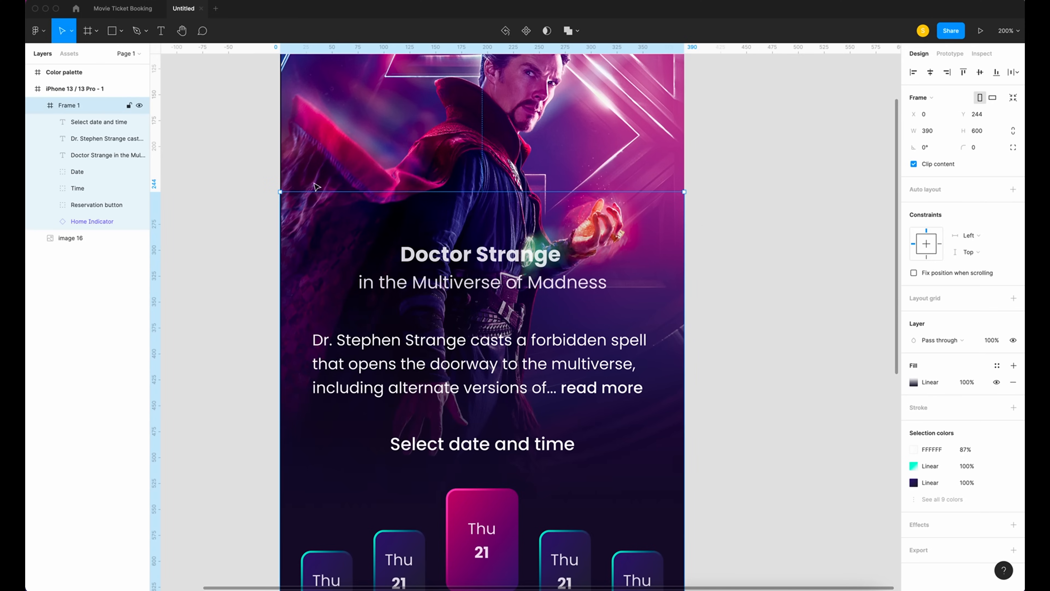
# Collapse Frame 1 in the layer list and rename it Card.
pyautogui.click(38, 106)
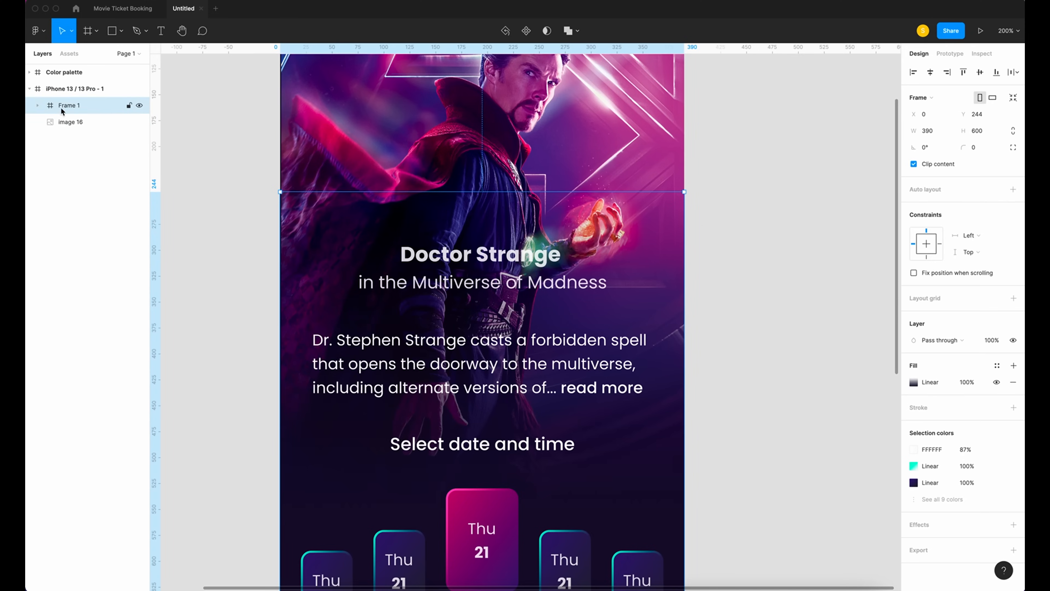
pyautogui.doubleClick(81, 110)
pyautogui.write('Card')
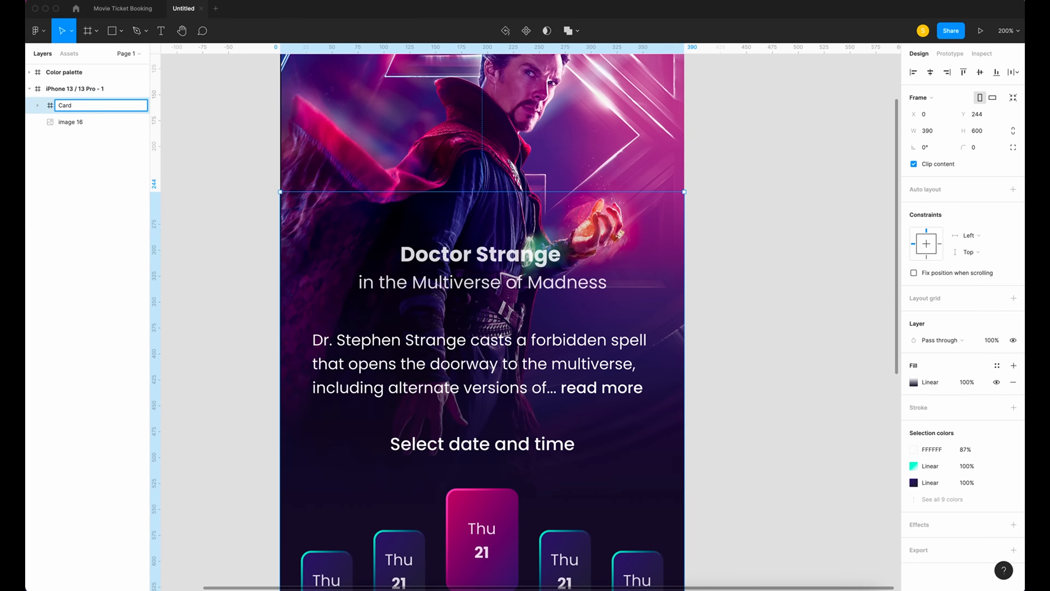
pyautogui.press('Return')
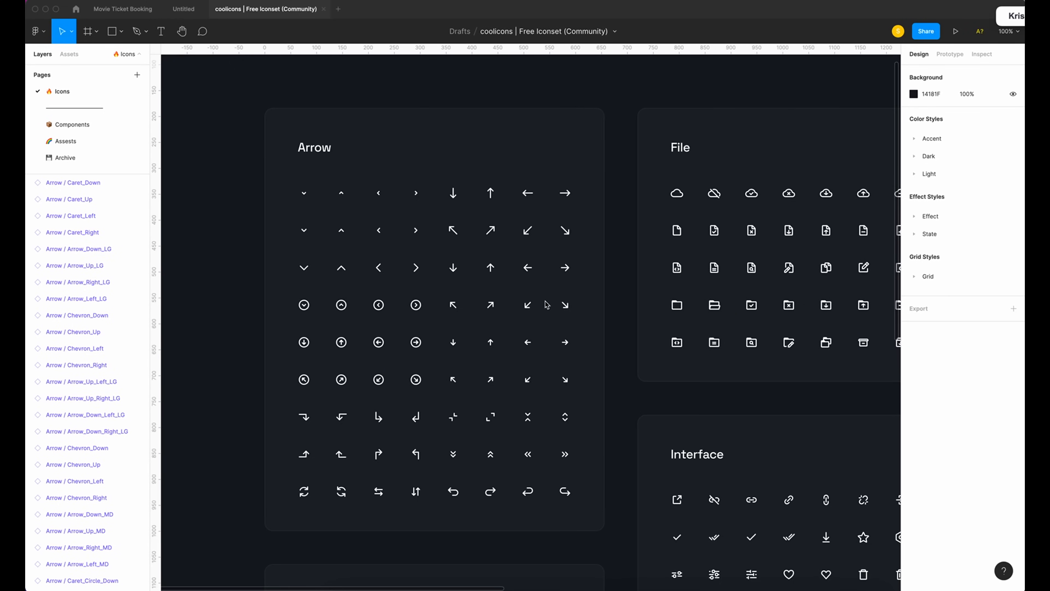
# Look through the coolicons icon set for an arrow icon and a vertical more-menu icon.
pyautogui.scroll(-10, 546, 302)
pyautogui.scroll(2, 618, 380)
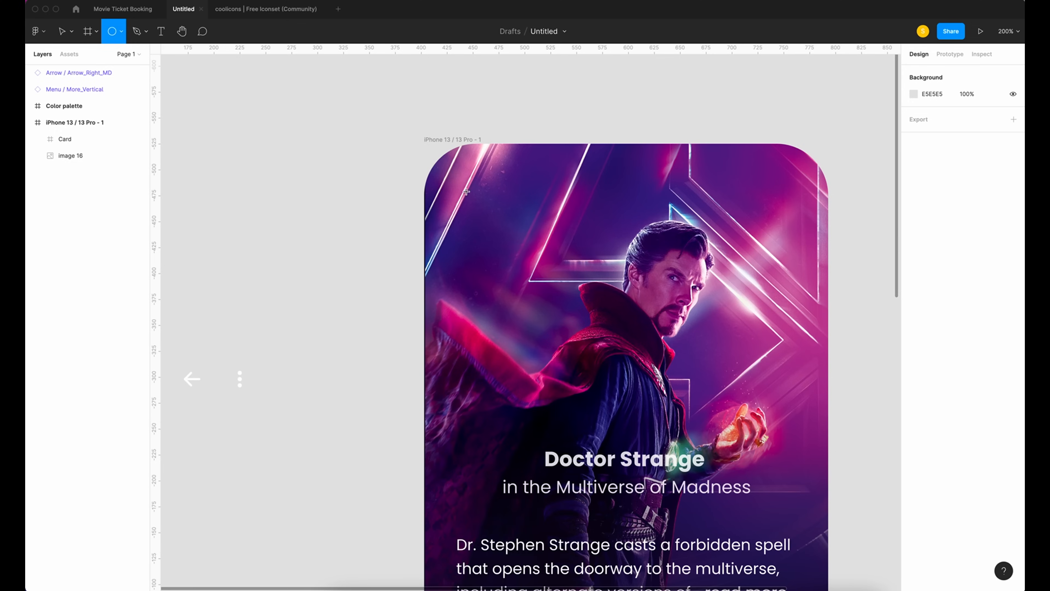
# Draw an ellipse near the upper-left corner of the iPhone frame at X 24, Y 46 and size it 44 by 44.
pyautogui.moveTo(449, 191); pyautogui.dragTo(489, 223)
pyautogui.click(943, 121)
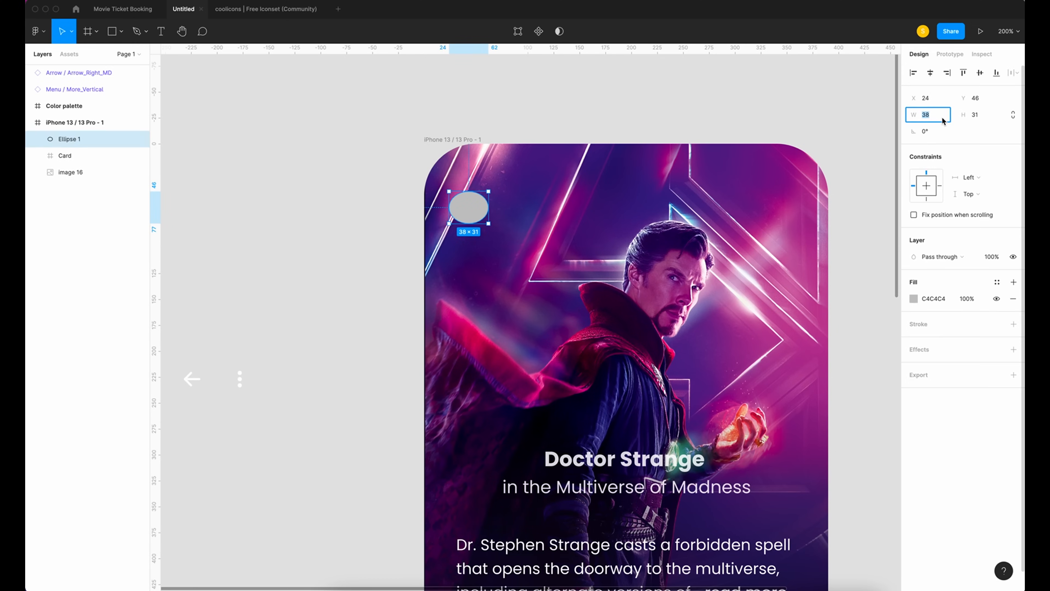
pyautogui.write('44')
pyautogui.click(979, 118)
pyautogui.write('44')
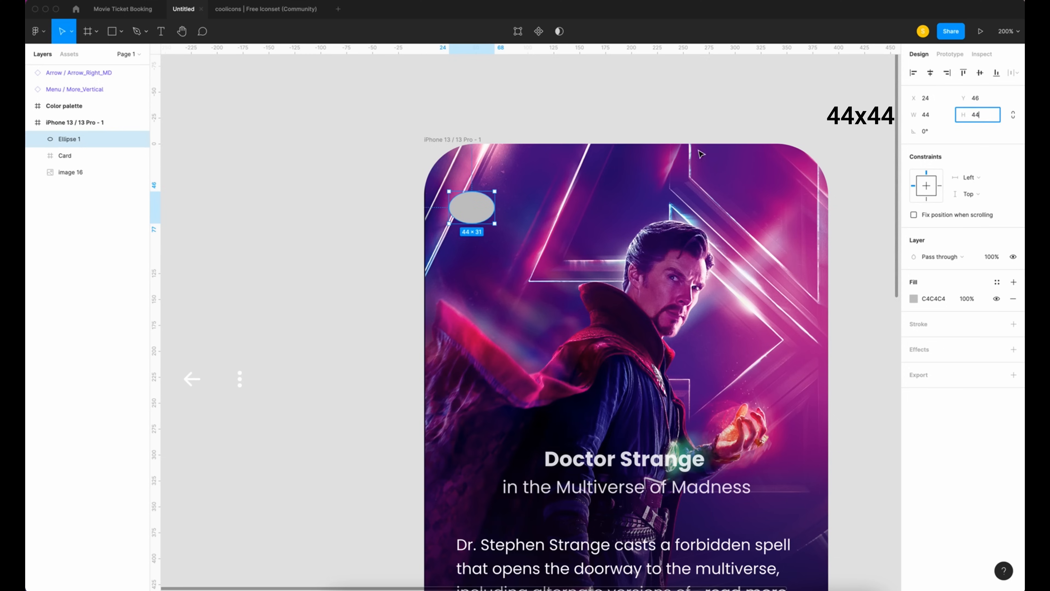
pyautogui.press('Return')
# Fill the circle with white (FFFFFF) at 30% opacity.
pyautogui.click(914, 299)
pyautogui.click(778, 335)
pyautogui.moveTo(778, 334); pyautogui.dragTo(776, 311)
pyautogui.click(967, 298)
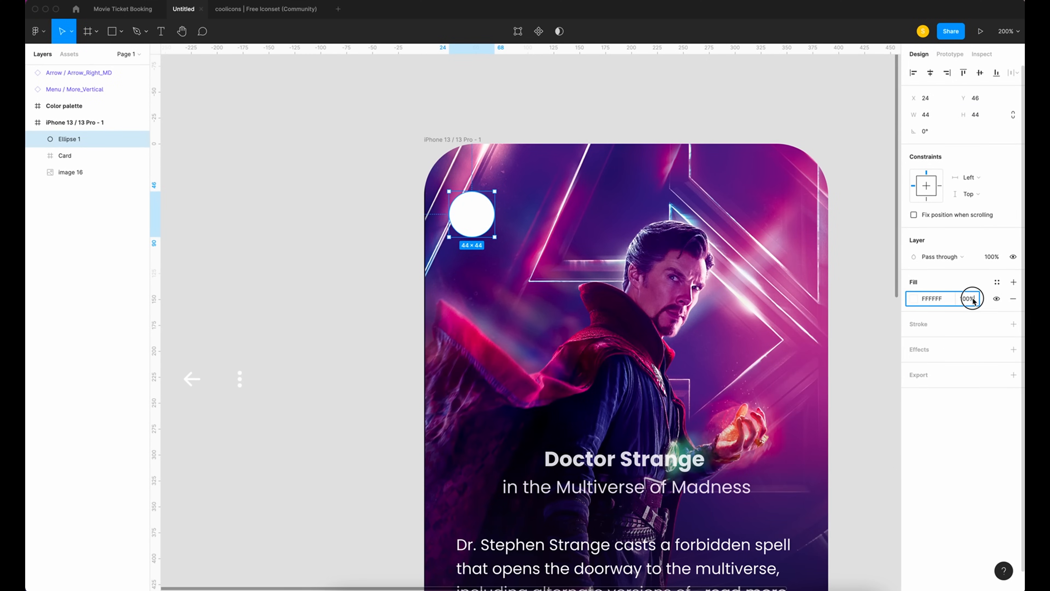
pyautogui.write('30')
pyautogui.press('Return')
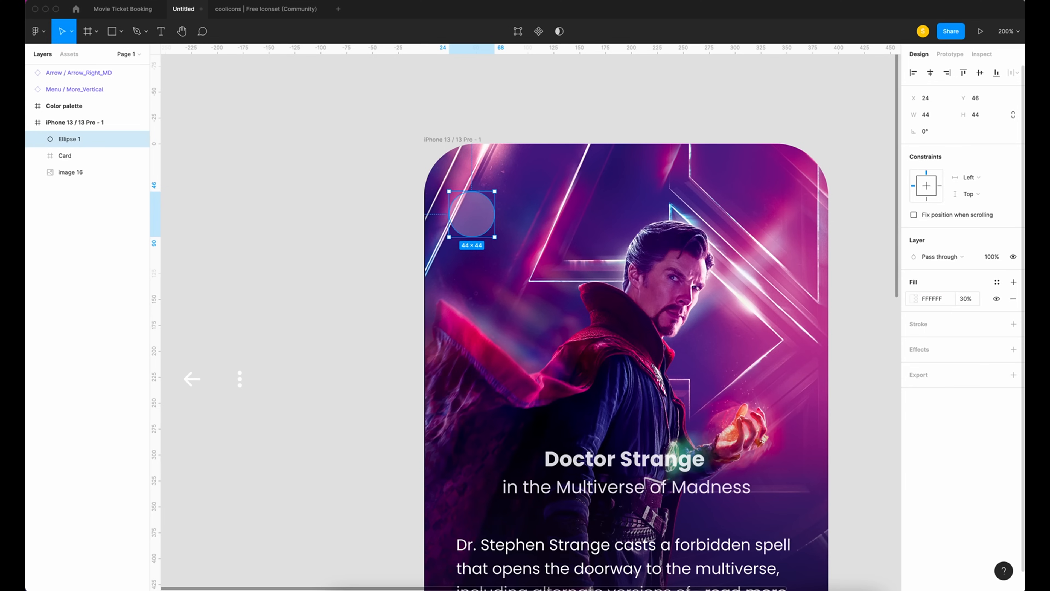
# Add a linear gradient stroke to the circle, sampling turquoise 09FBD3 from the colour palette for its stops.
pyautogui.click(915, 324)
pyautogui.click(913, 340)
pyautogui.click(791, 322)
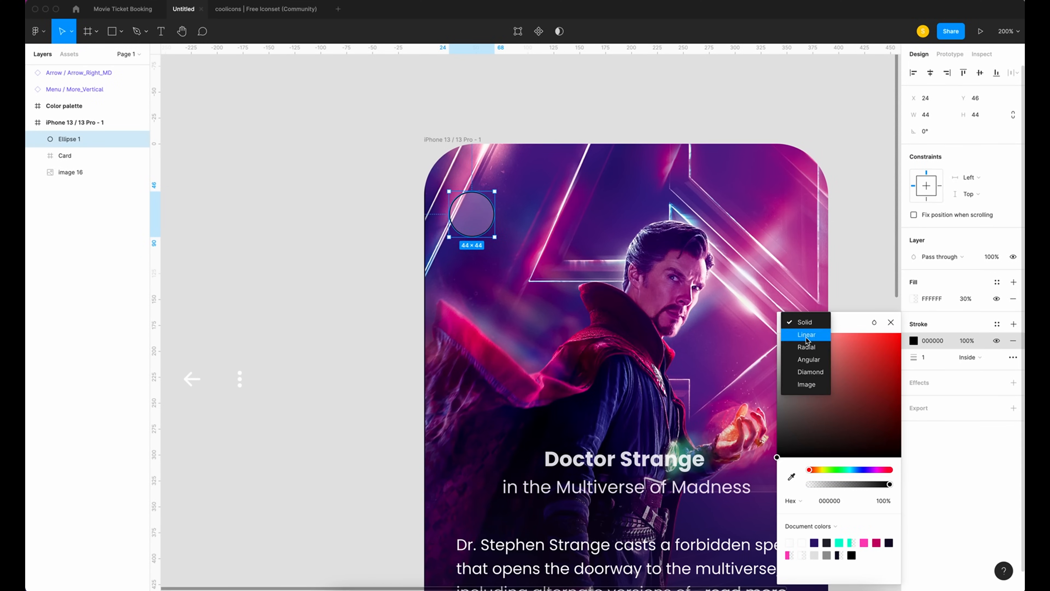
pyautogui.click(804, 335)
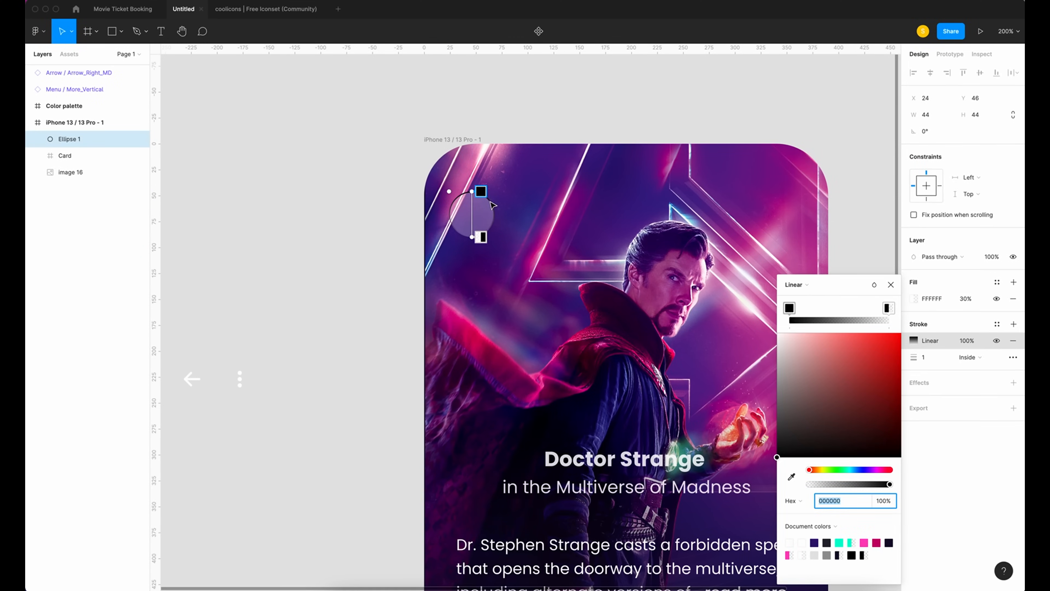
pyautogui.hotkey('shift', '0')
pyautogui.click(521, 287)
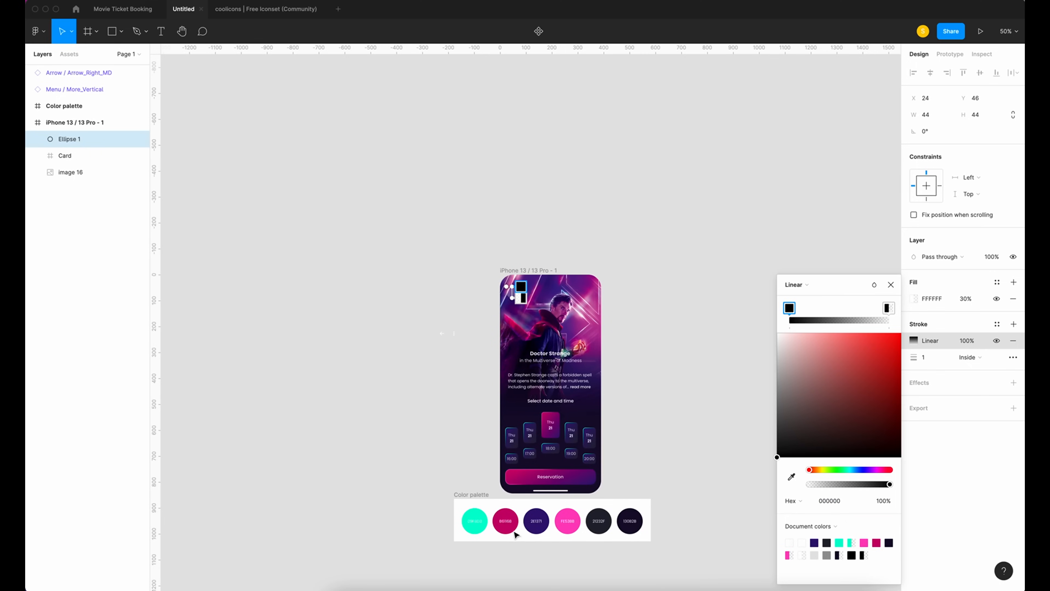
pyautogui.press('i')
pyautogui.click(477, 510)
pyautogui.hotkey('shift', '2')
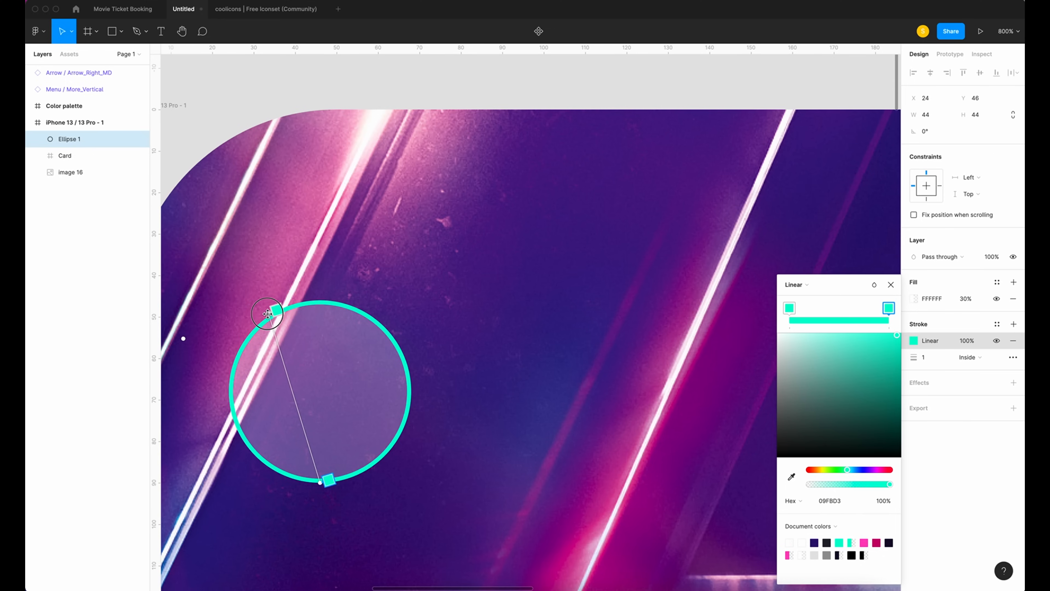
# Run the stroke gradient diagonally from the circle's upper left to its lower right and set the end stop's opacity to 0%.
pyautogui.moveTo(328, 481); pyautogui.dragTo(377, 465)
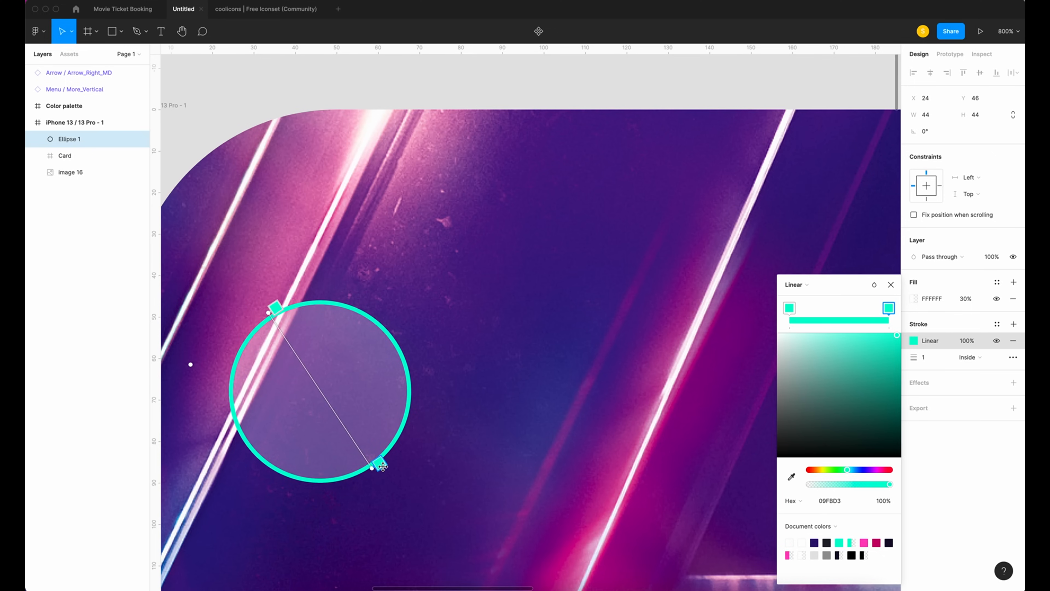
pyautogui.click(883, 501)
pyautogui.write('0')
pyautogui.press('Return')
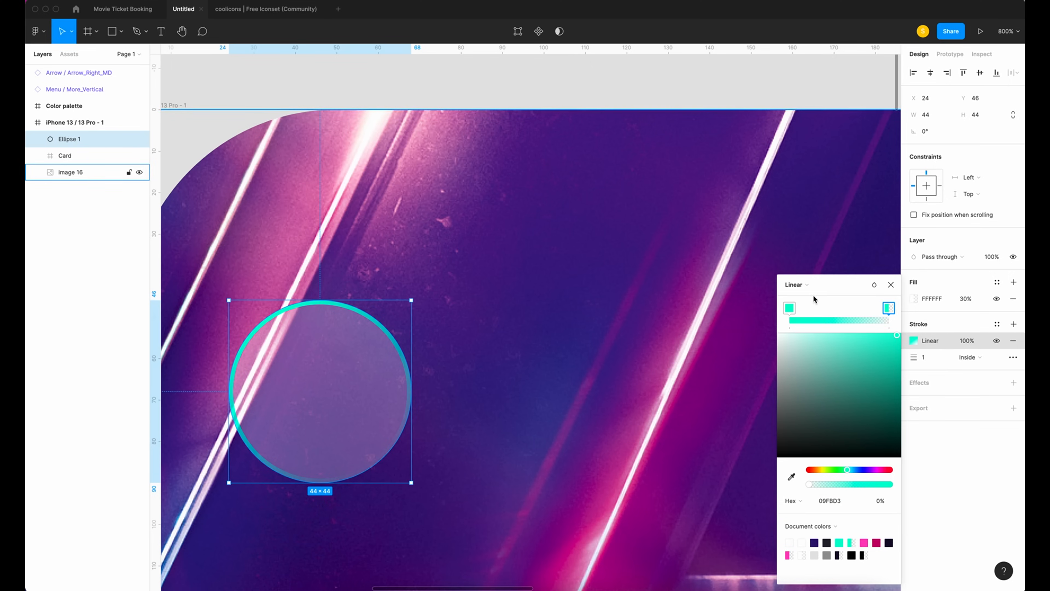
# Set the circle's stroke width to 2 and shorten its gradient by pulling the transparent end inward.
pyautogui.click(890, 284)
pyautogui.click(930, 357)
pyautogui.press('Return')
pyautogui.click(913, 340)
pyautogui.moveTo(371, 468); pyautogui.dragTo(341, 427)
pyautogui.click(890, 284)
pyautogui.click(616, 466)
# Apply a background blur effect of 40 to the circle.
pyautogui.press('super+minus')
pyautogui.hscroll(-1, 616, 466)
pyautogui.click(494, 359)
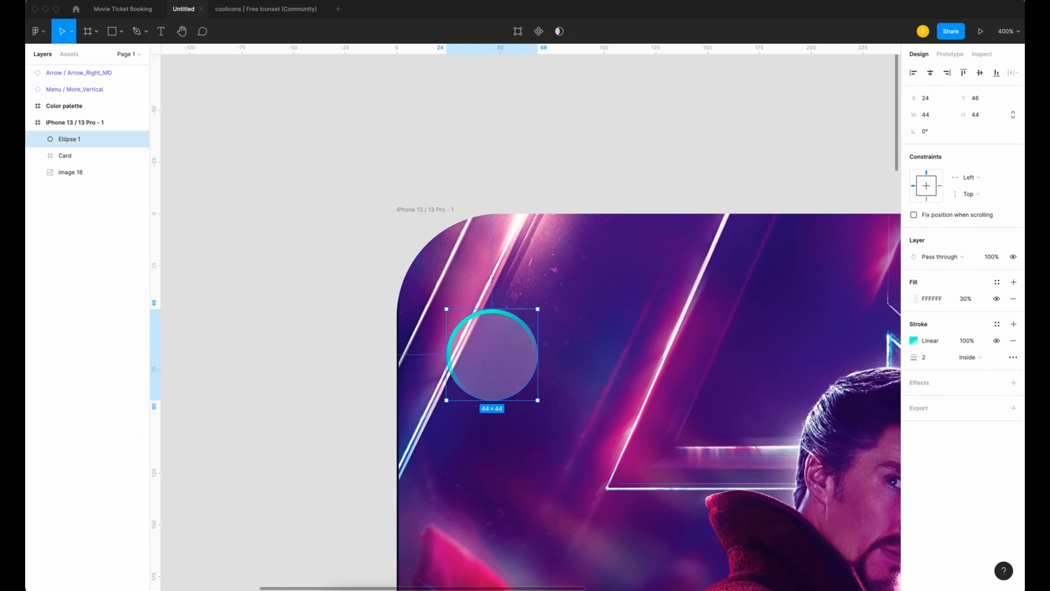
pyautogui.click(930, 386)
pyautogui.click(914, 399)
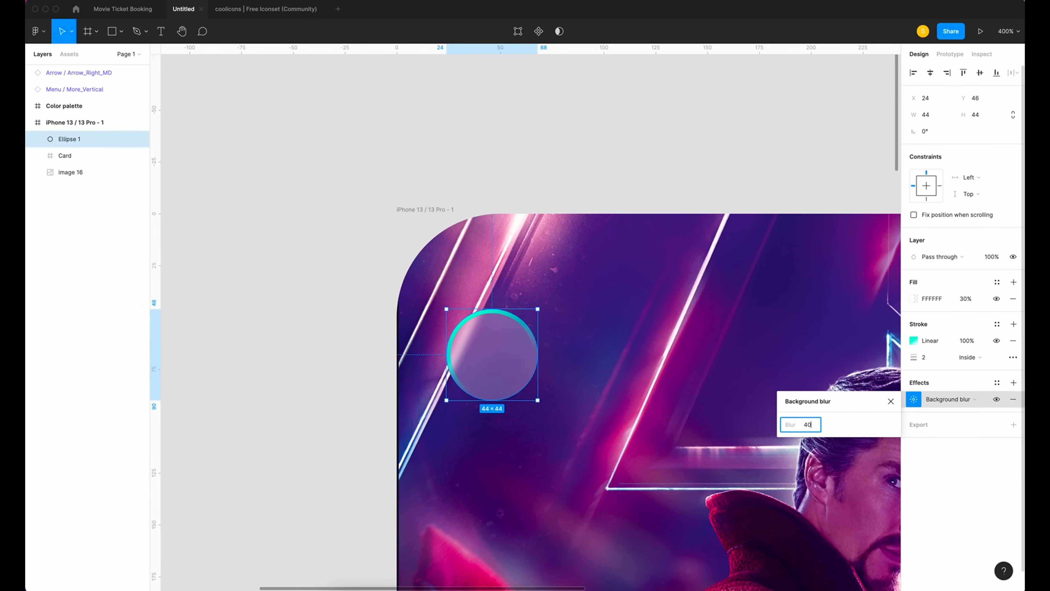
pyautogui.click(321, 239)
# Move the arrow icon into the iPhone frame, centred on the circle at X 34, Y 56.
pyautogui.press('super+minus')
pyautogui.moveTo(296, 502); pyautogui.dragTo(579, 342)
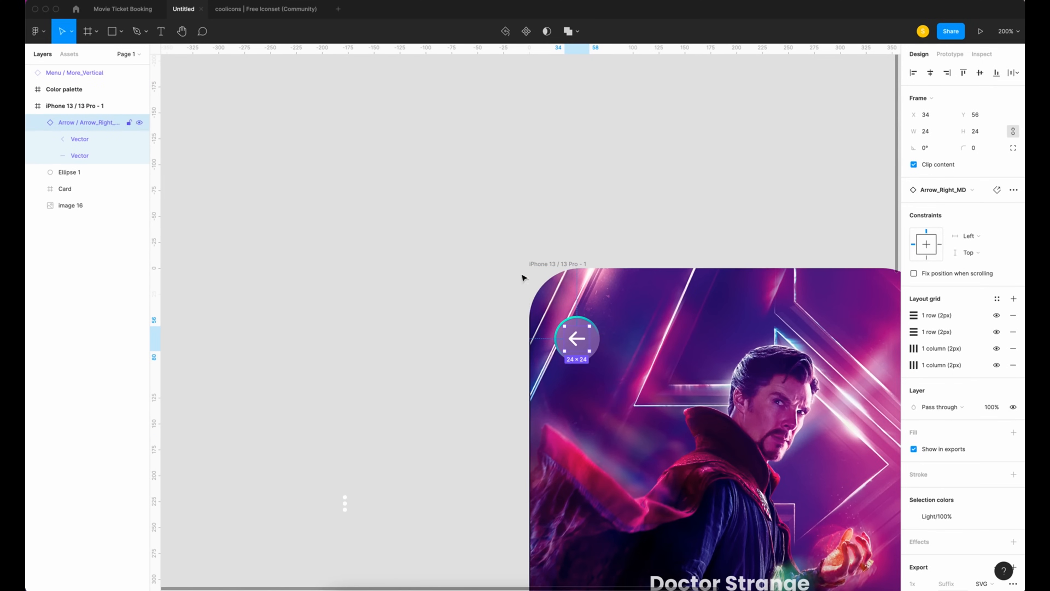
# Group the arrow icon with its circle and name the group "Arrow left button".
pyautogui.click(38, 123)
pyautogui.keyDown('shift'); pyautogui.click(78, 139); pyautogui.keyUp('shift')
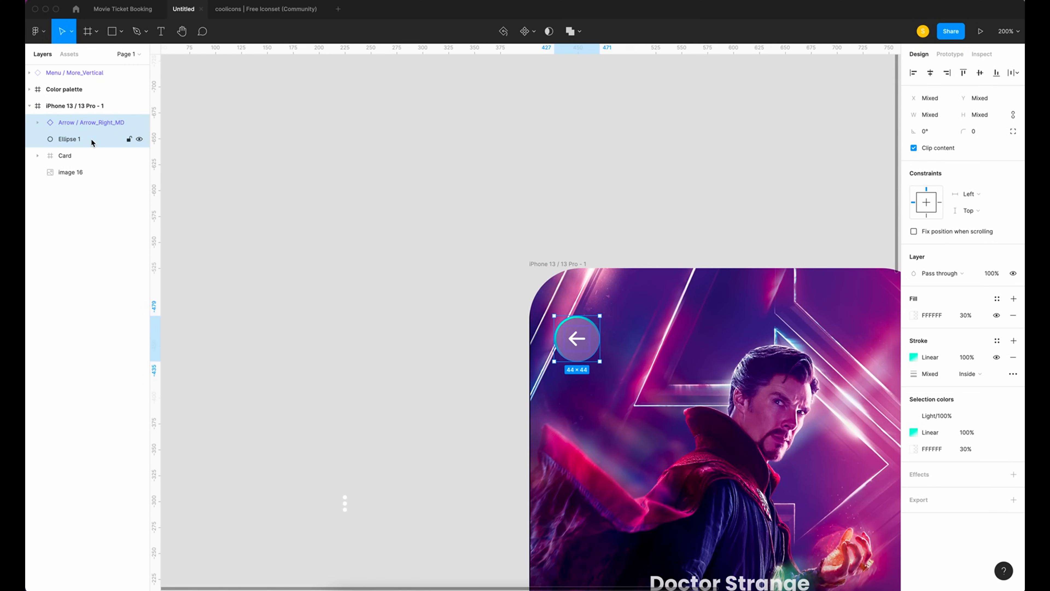
pyautogui.press('super+g')
pyautogui.doubleClick(78, 123)
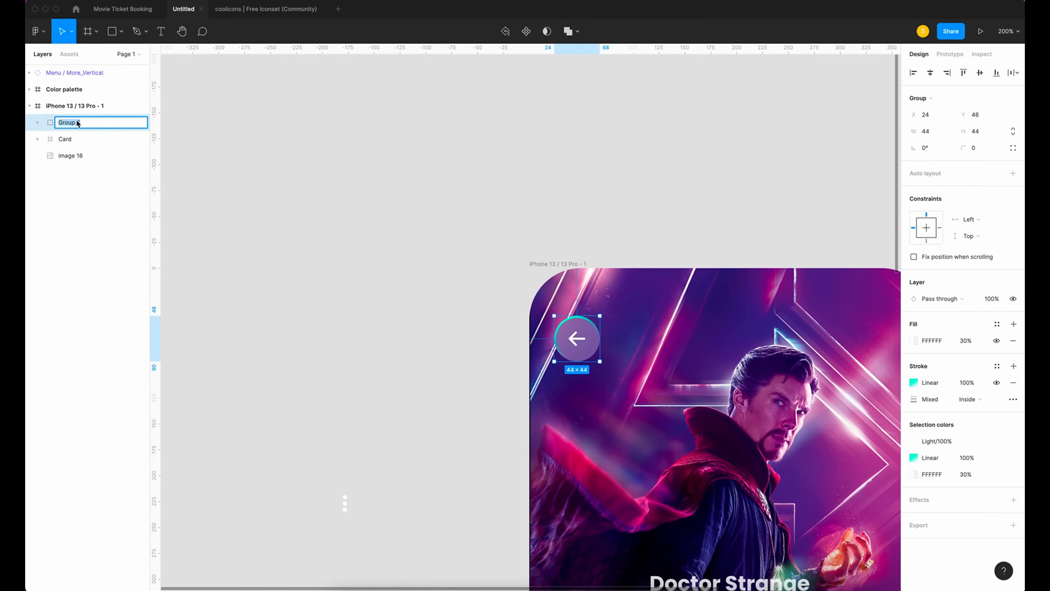
pyautogui.write('Arrow left button')
pyautogui.press('Return')
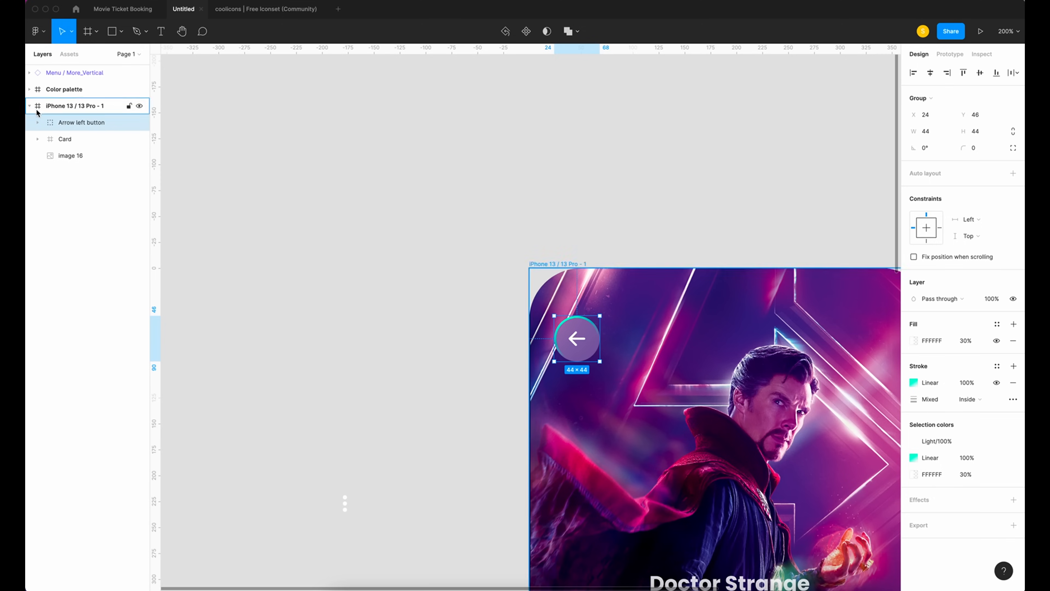
# Detach the arrow icon inside the button group from its Arrow_Right_MD component.
pyautogui.click(37, 122)
pyautogui.click(95, 143)
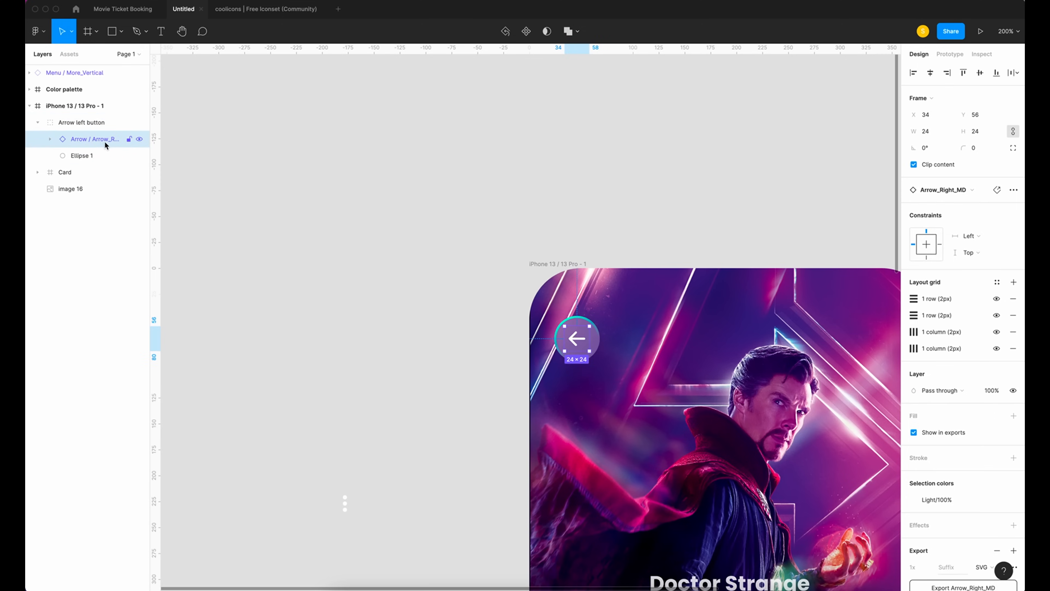
pyautogui.click(1012, 191)
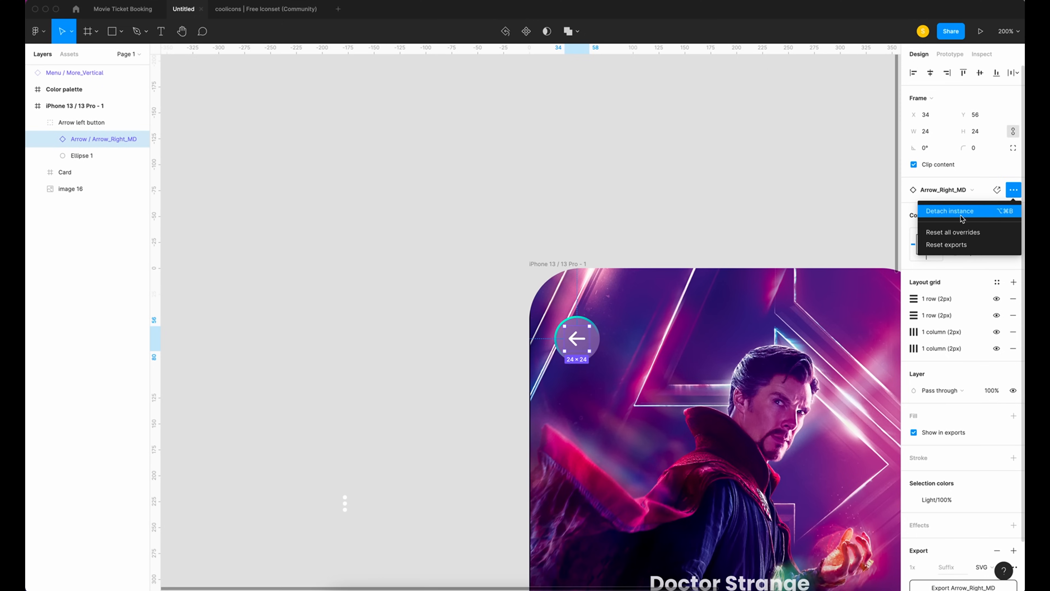
pyautogui.click(951, 212)
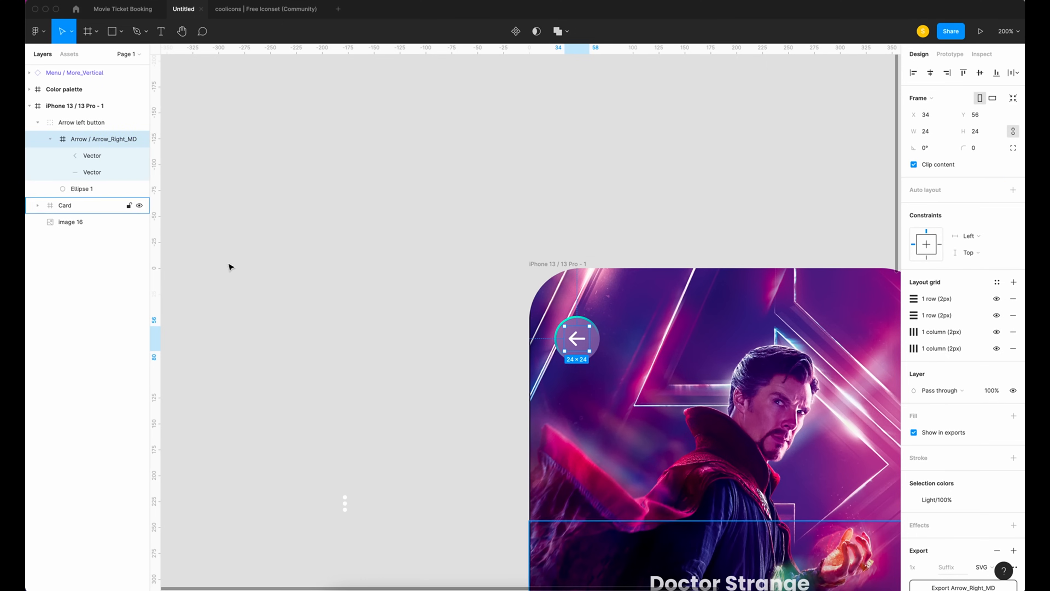
pyautogui.click(50, 139)
# Duplicate the arrow button and shift the copy 50 px to the right.
pyautogui.click(328, 244)
pyautogui.hscroll(4, 328, 243)
pyautogui.scroll(-1, 329, 244)
pyautogui.click(407, 304)
pyautogui.press('super+c')
pyautogui.press('super+v')
pyautogui.hotkey('shift', 'Right')
pyautogui.hotkey('shift', 'Right')
pyautogui.hotkey('shift', 'Right')
pyautogui.hotkey('shift', 'Right')
pyautogui.hotkey('shift', 'Right')
pyautogui.hscroll(-1, 217, 471)
# Replace the arrow in the copied button with the More_Vertical icon, centred in the circle.
pyautogui.moveTo(184, 469); pyautogui.dragTo(475, 309)
pyautogui.press('super+x')
pyautogui.doubleClick(471, 305)
pyautogui.press('super+shift+r')
pyautogui.click(930, 72)
pyautogui.click(980, 73)
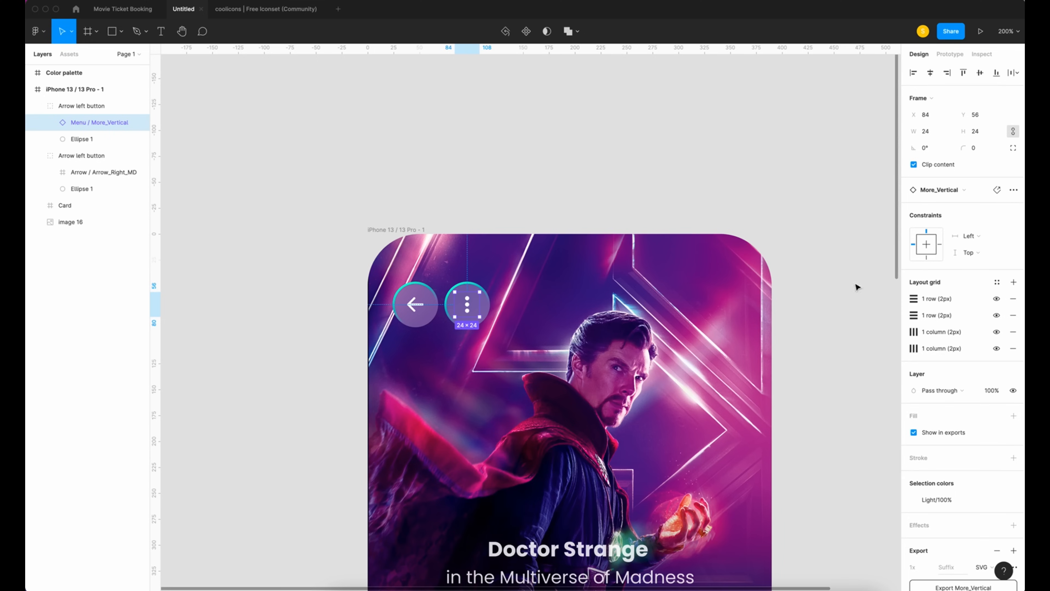
# Detach the three-dot menu icon from its More_Vertical component.
pyautogui.click(1013, 191)
pyautogui.click(946, 212)
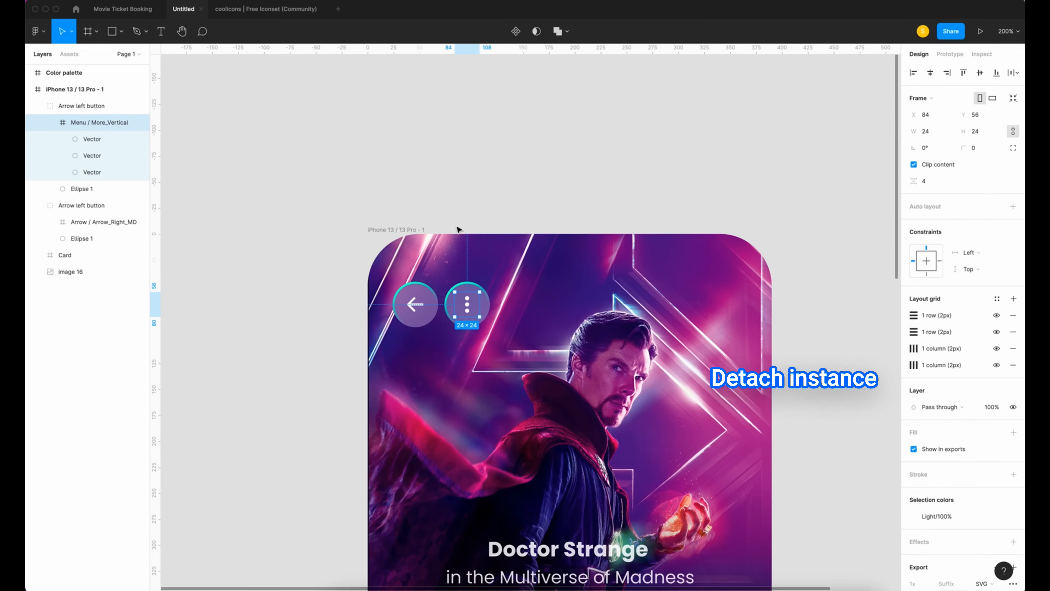
pyautogui.click(50, 123)
# Combine the two circular buttons in a horizontal auto layout with 269 spacing between items.
pyautogui.click(380, 154)
pyautogui.keyDown('shift'); pyautogui.click(69, 107); pyautogui.keyUp('shift')
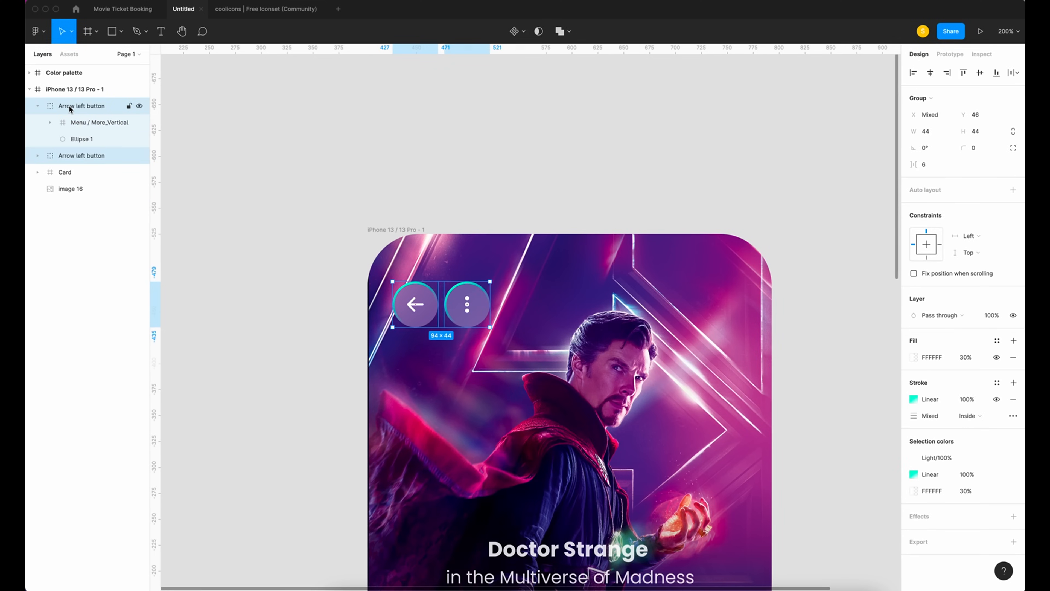
pyautogui.hotkey('shift', 'a')
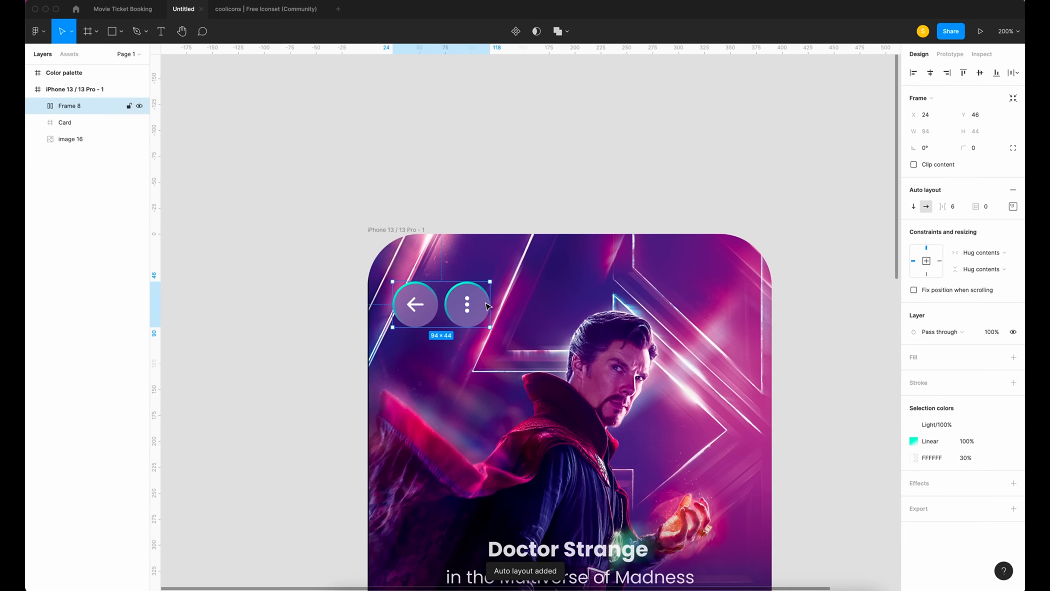
pyautogui.click(957, 209)
pyautogui.write('269')
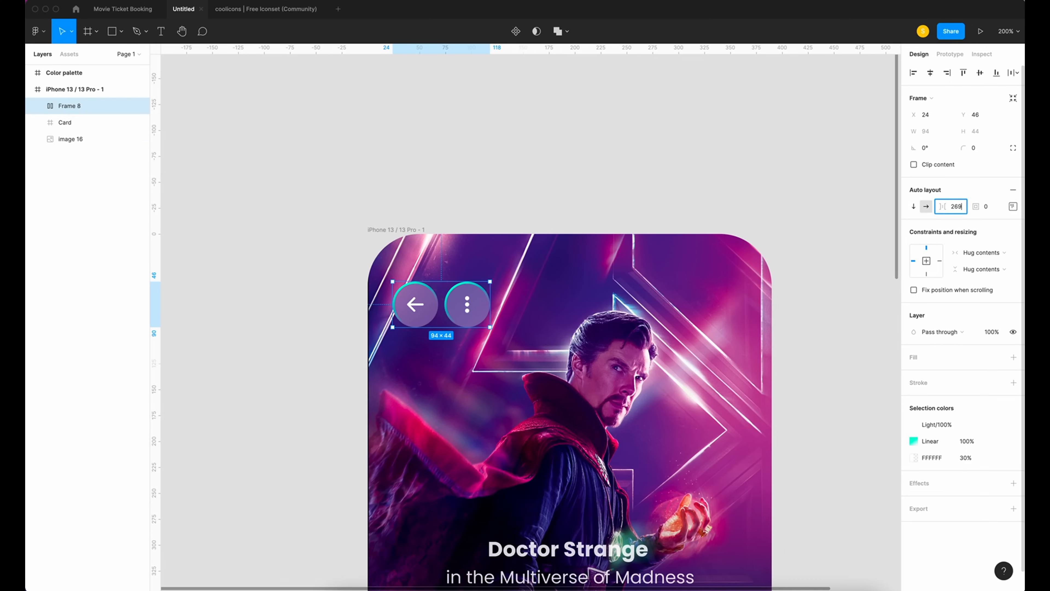
pyautogui.press('Return')
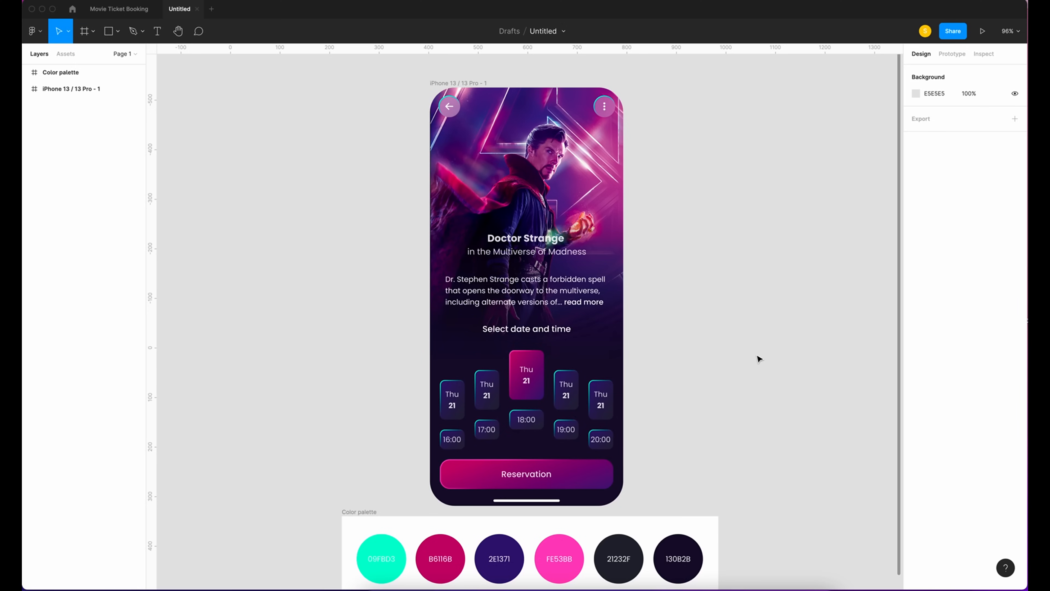
# Add an iPhone 13 / 13 Pro frame beside the first screen with corner radius 50 and the palette's 130B2B fill.
pyautogui.press('f')
pyautogui.hscroll(3, 759, 358)
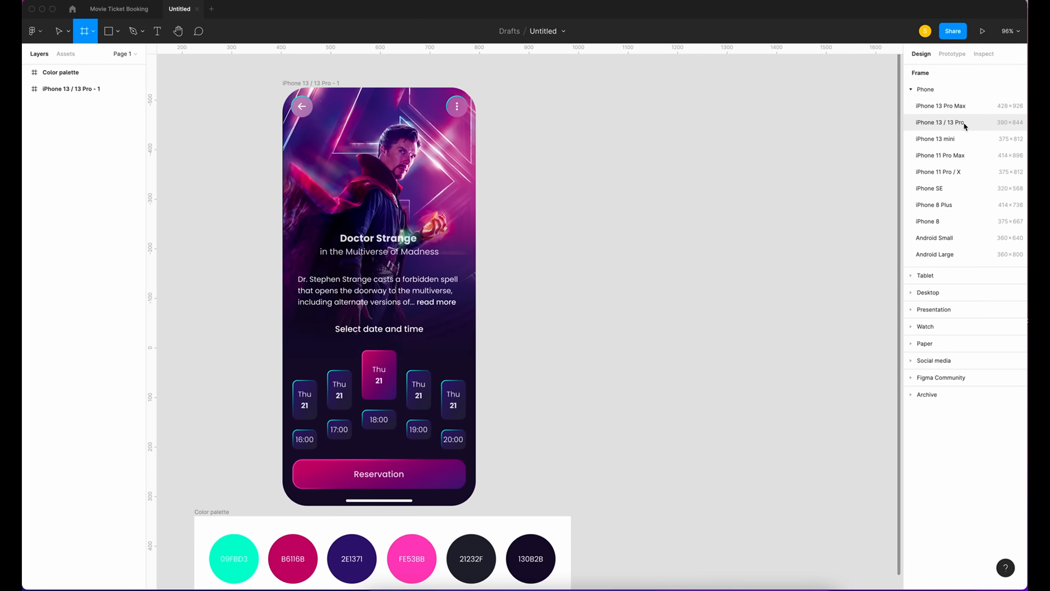
pyautogui.click(963, 123)
pyautogui.click(982, 149)
pyautogui.write('50')
pyautogui.press('Return')
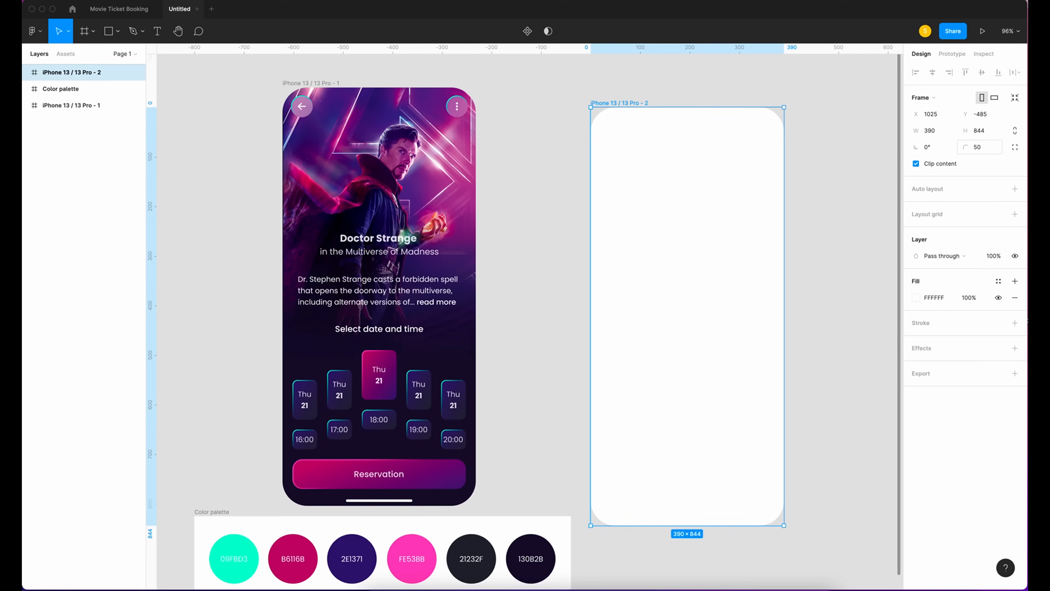
pyautogui.press('i')
pyautogui.click(533, 549)
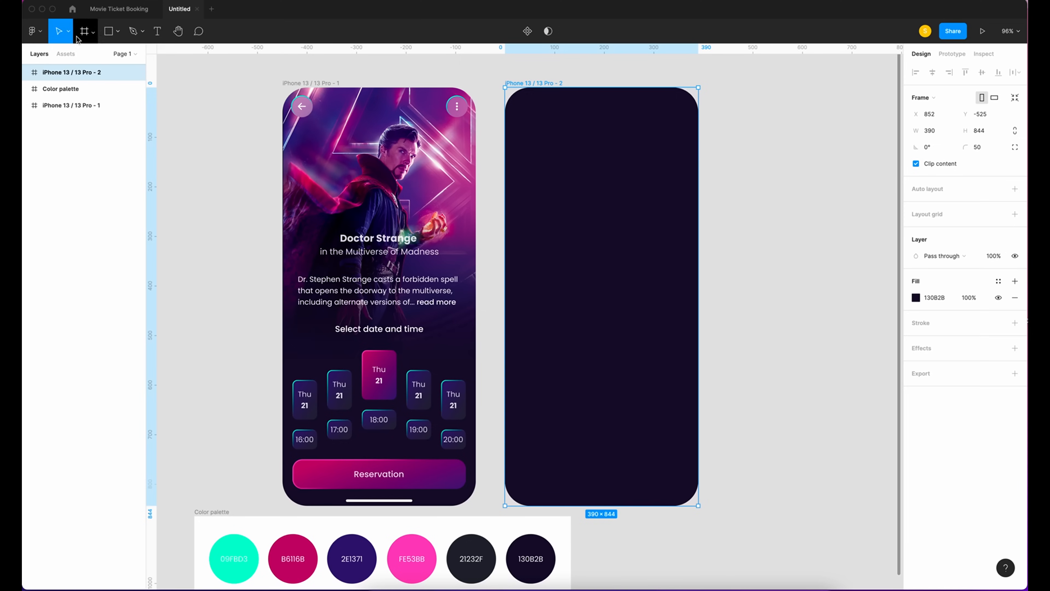
# Search the assets for "status" and place the Status Bar component near the top of the second screen.
pyautogui.click(65, 54)
pyautogui.click(68, 75)
pyautogui.write('stratu')
pyautogui.press('BackSpace')
pyautogui.press('BackSpace')
pyautogui.press('BackSpace')
pyautogui.press('BackSpace')
pyautogui.write('atus')
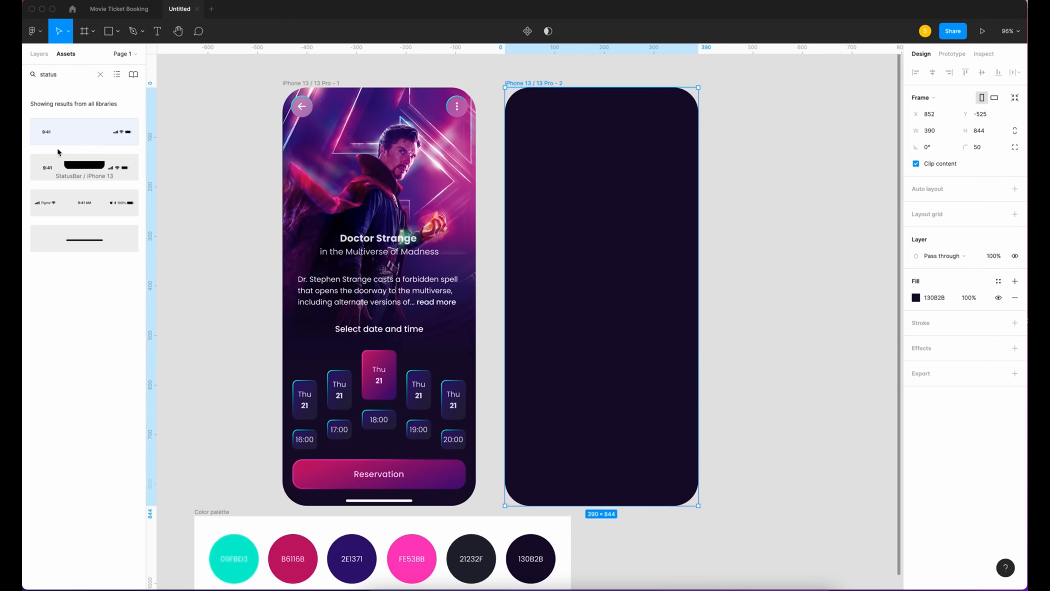
pyautogui.moveTo(84, 131); pyautogui.dragTo(602, 116)
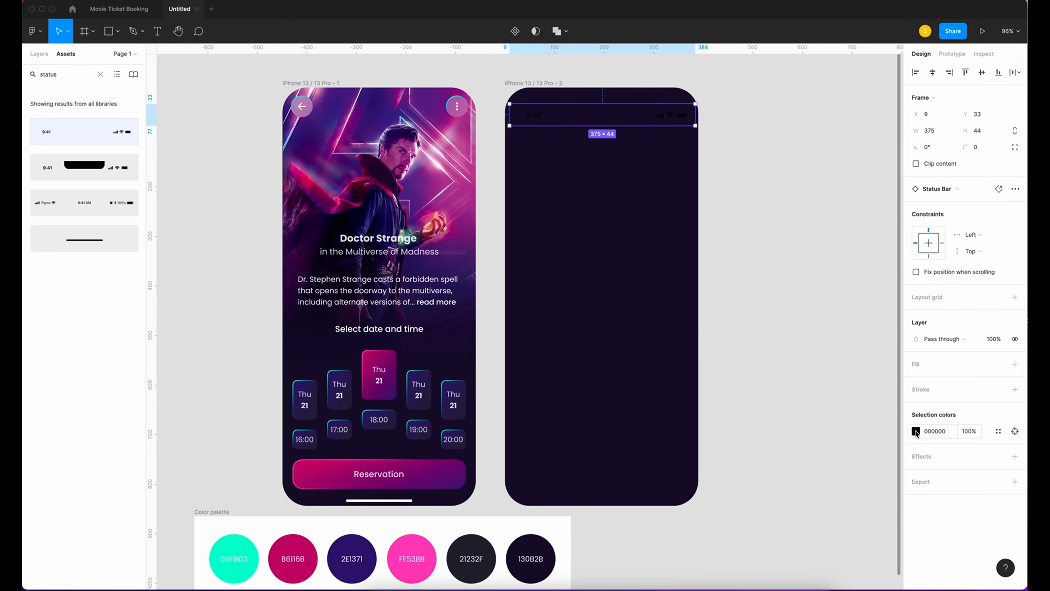
# Recolour the status bar's contents to white, FFFFFF.
pyautogui.click(915, 432)
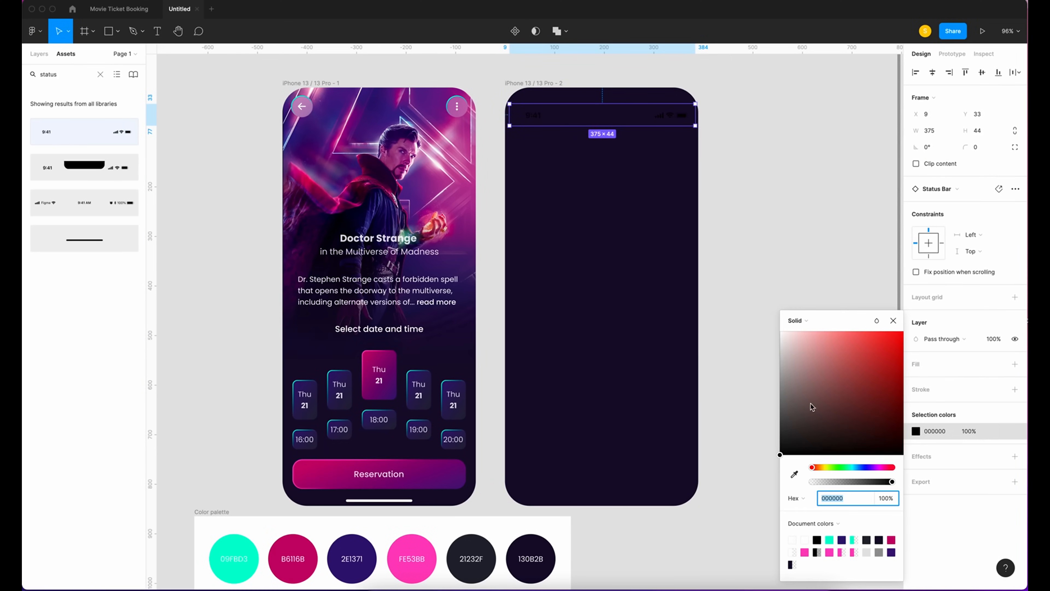
pyautogui.moveTo(781, 456); pyautogui.dragTo(758, 165)
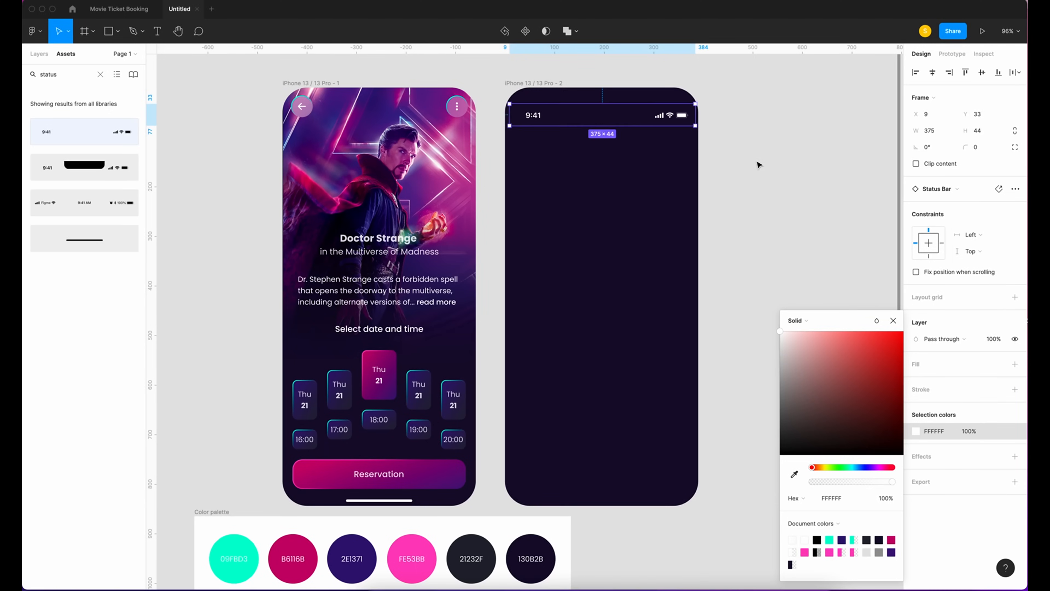
pyautogui.click(892, 320)
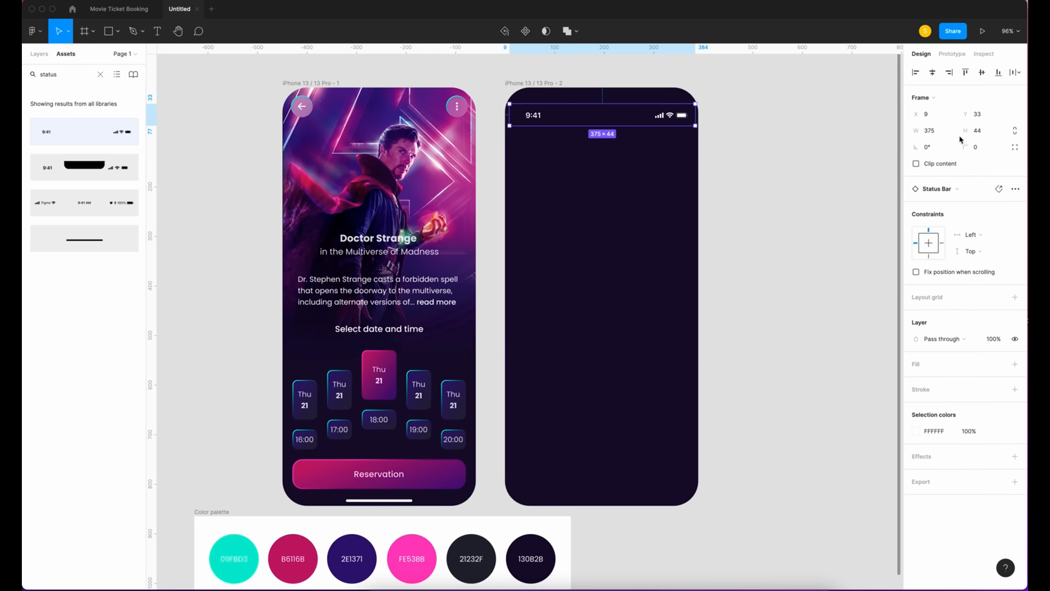
# Align the status bar to the top of its frame and resize it to 390 × 36.
pyautogui.click(965, 74)
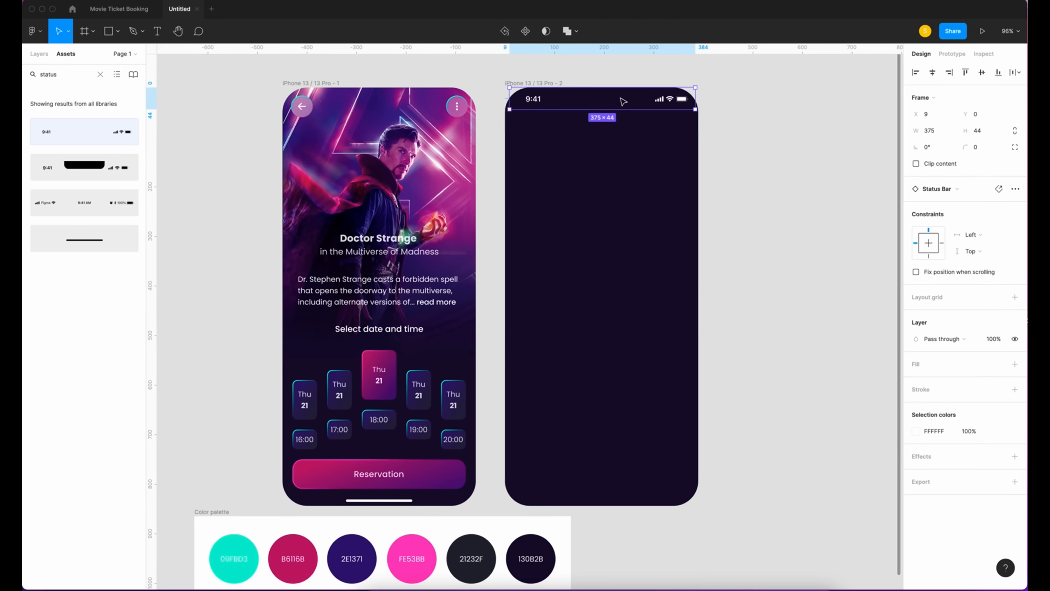
pyautogui.moveTo(509, 109); pyautogui.dragTo(505, 105)
pyautogui.moveTo(698, 99); pyautogui.dragTo(701, 99)
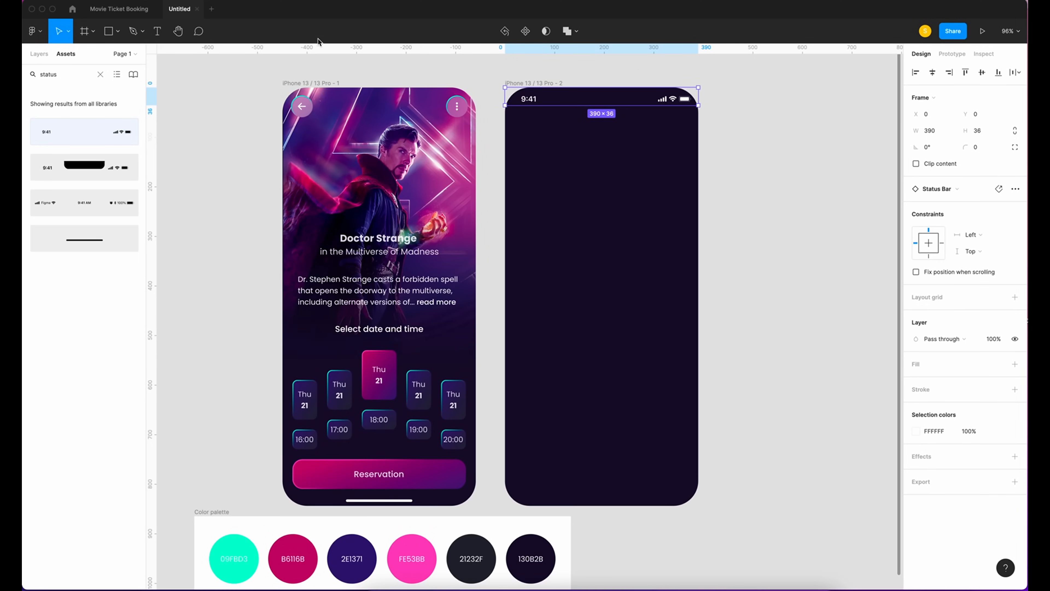
pyautogui.click(794, 234)
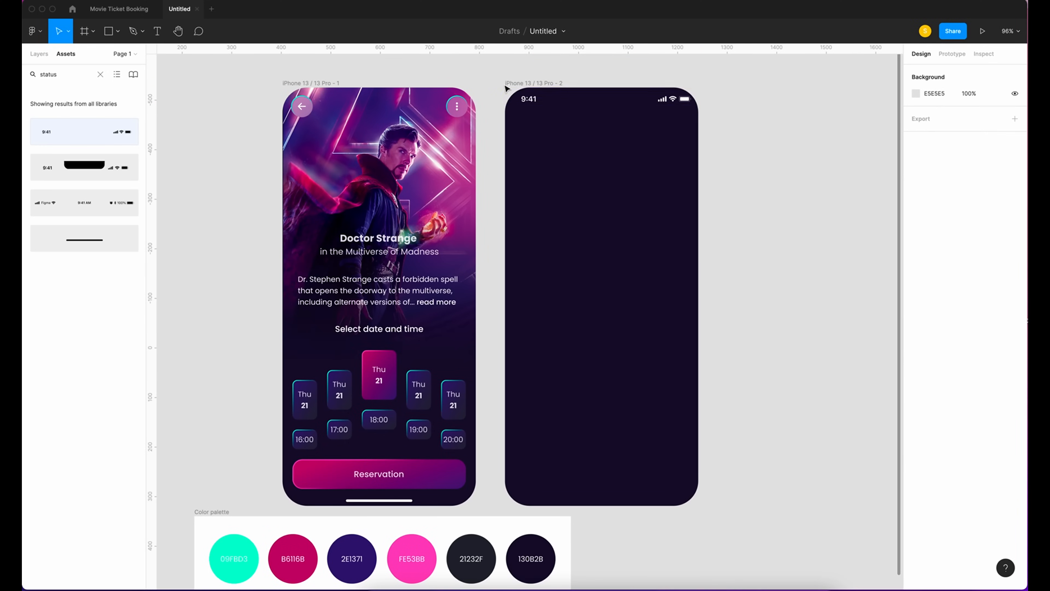
# Duplicate the two-button row from the first screen onto the second screen at X 16, Y 52.
pyautogui.hotkey('alt', '1')
pyautogui.click(338, 114)
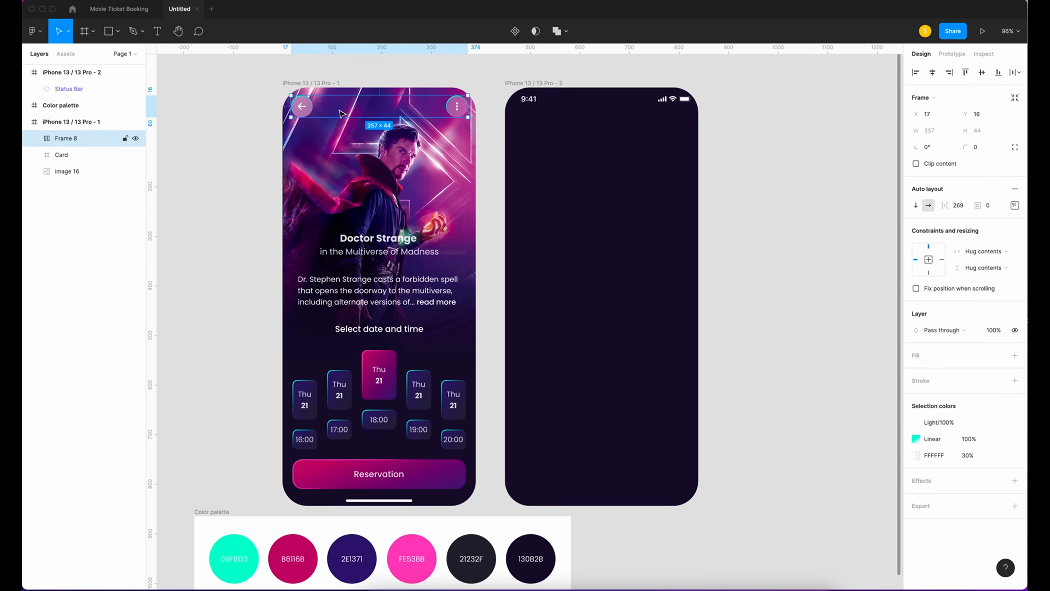
pyautogui.hotkey('ctrl', 'v')
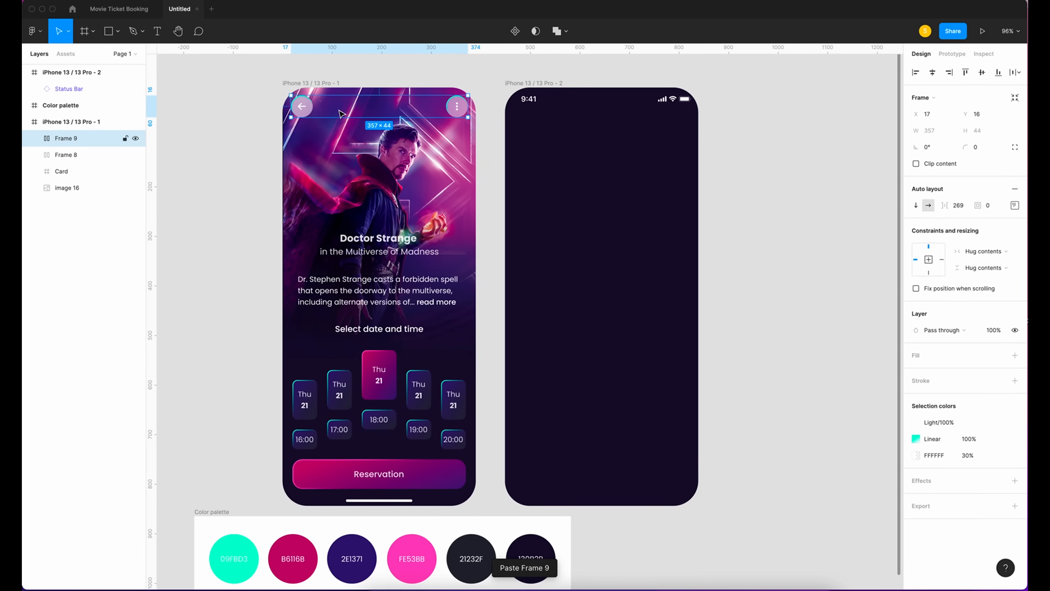
pyautogui.moveTo(339, 113); pyautogui.dragTo(561, 132)
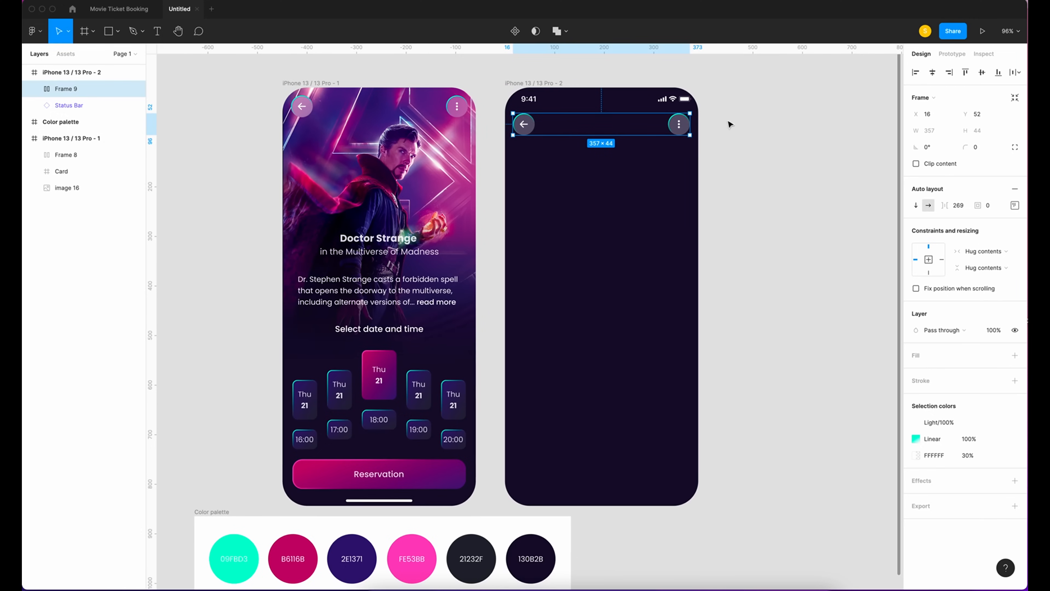
# Ungroup the copied button row on the second screen.
pyautogui.rightClick(68, 91)
pyautogui.click(93, 202)
pyautogui.click(774, 166)
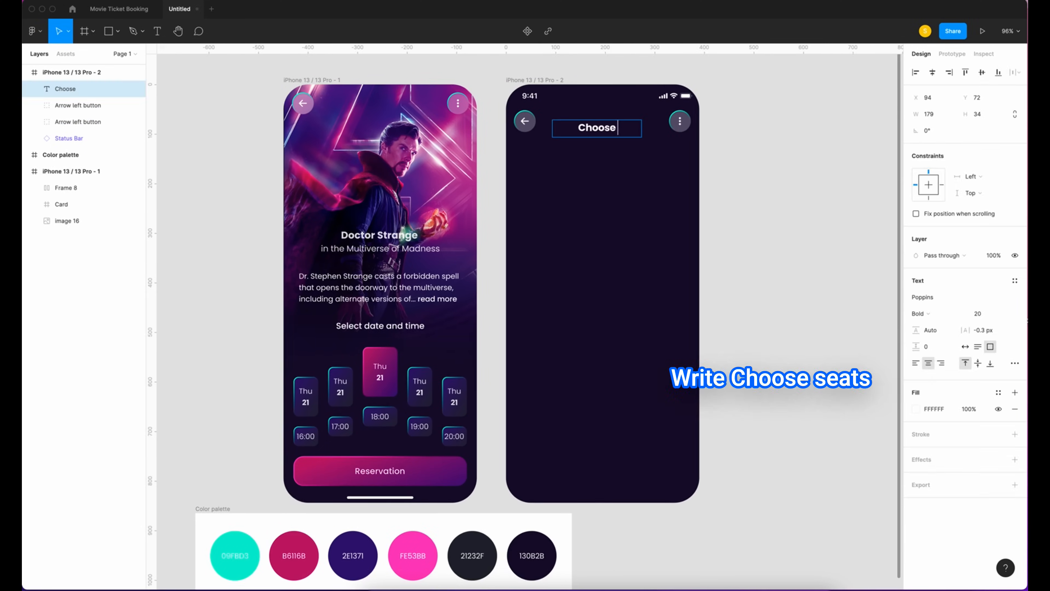
# Complete the heading between the buttons as "Choose Seats", with 87% fill opacity and auto width sizing.
pyautogui.write('Seats')
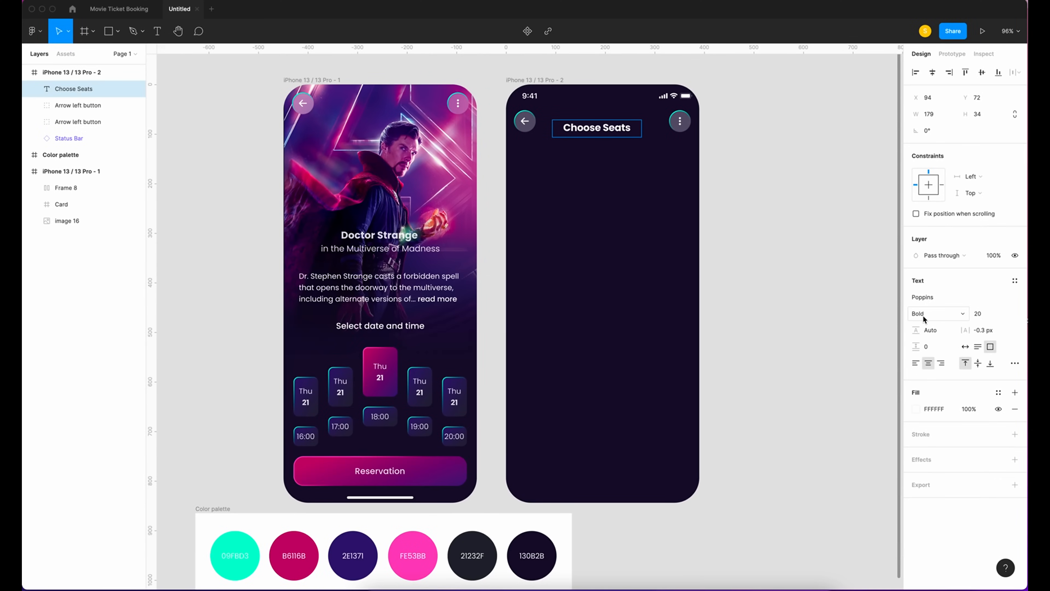
pyautogui.click(974, 412)
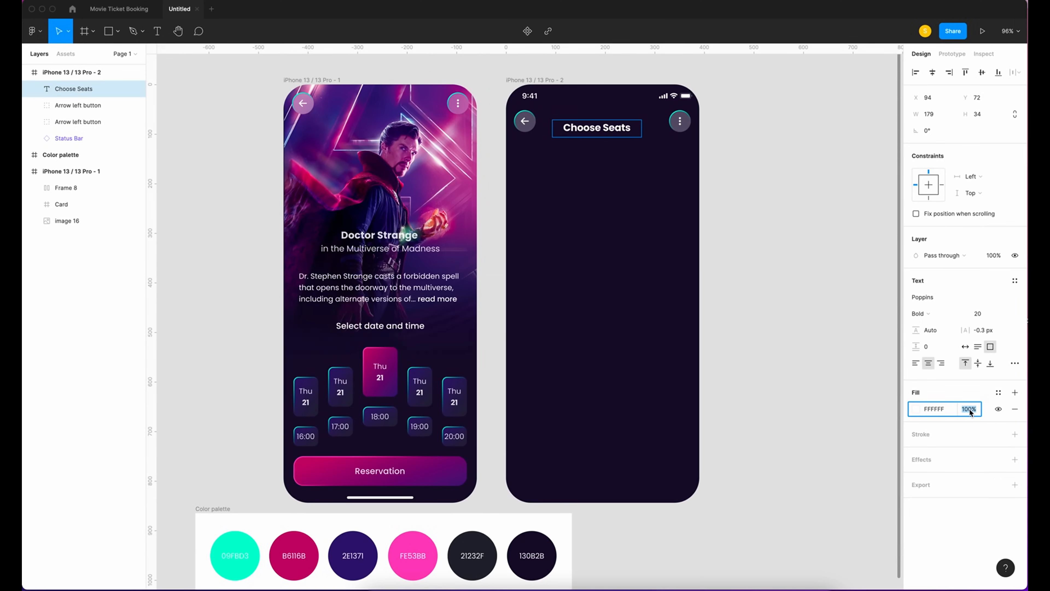
pyautogui.write('87')
pyautogui.press('Return')
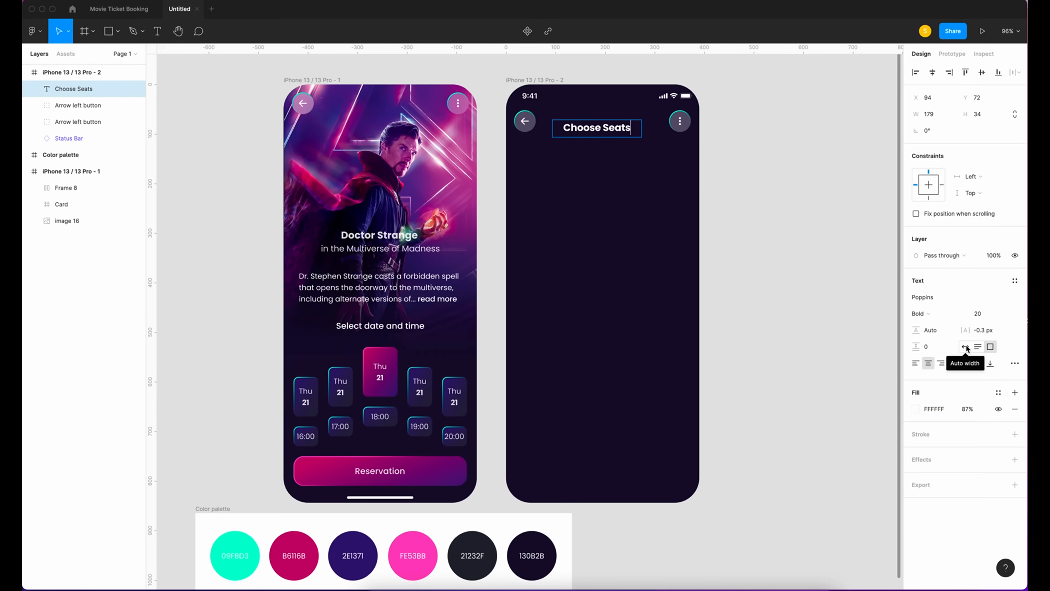
pyautogui.click(965, 346)
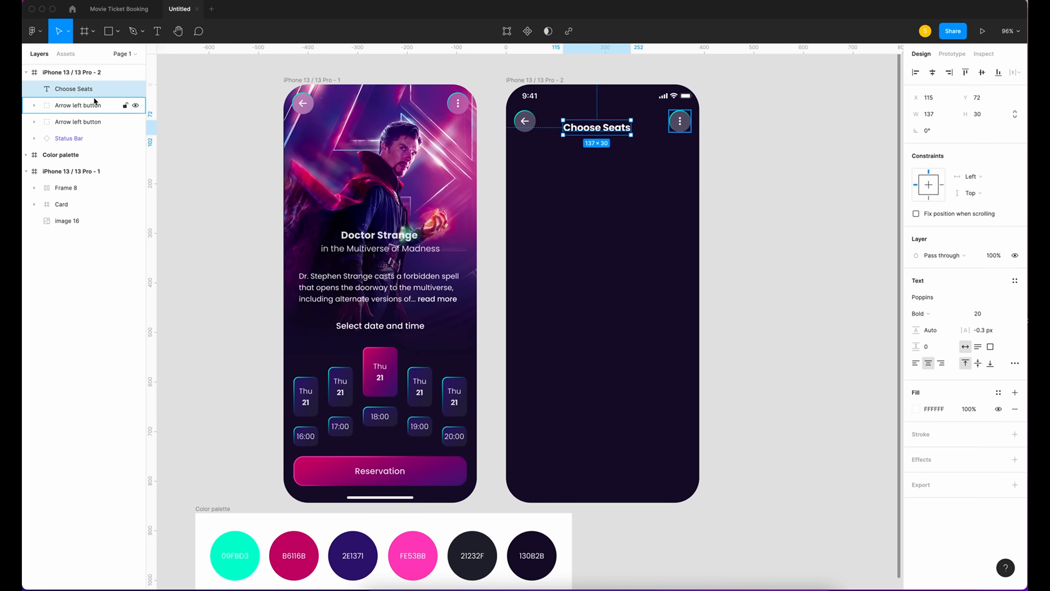
# Wrap the Choose Seats heading and both header buttons in a horizontal auto layout with centred alignment.
pyautogui.keyDown('shift'); pyautogui.click(81, 106); pyautogui.keyUp('shift')
pyautogui.keyDown('shift'); pyautogui.click(84, 121); pyautogui.keyUp('shift')
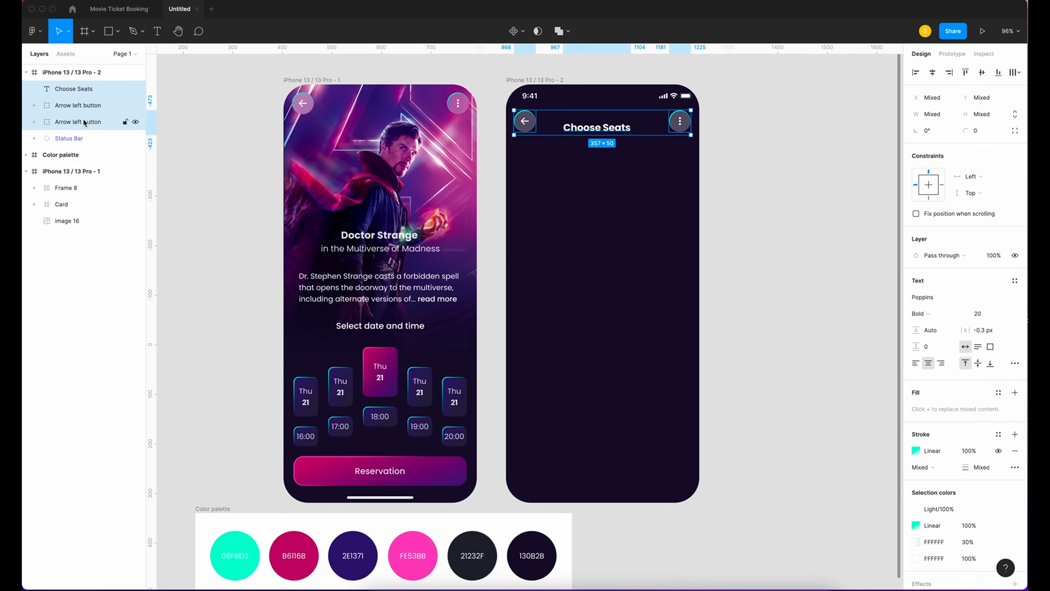
pyautogui.hotkey('shift', 'a')
pyautogui.click(1015, 205)
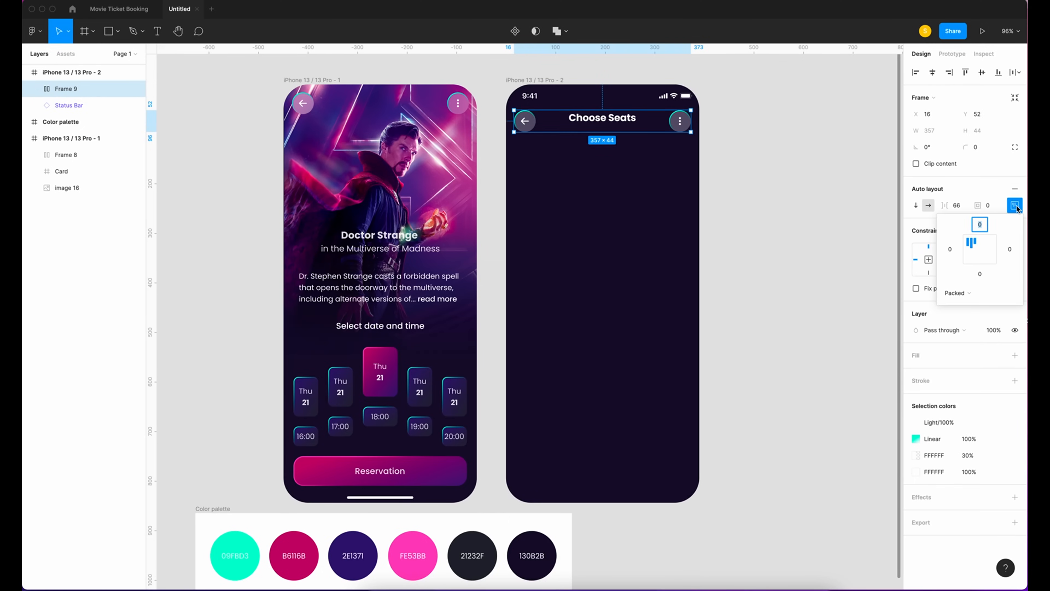
pyautogui.click(980, 250)
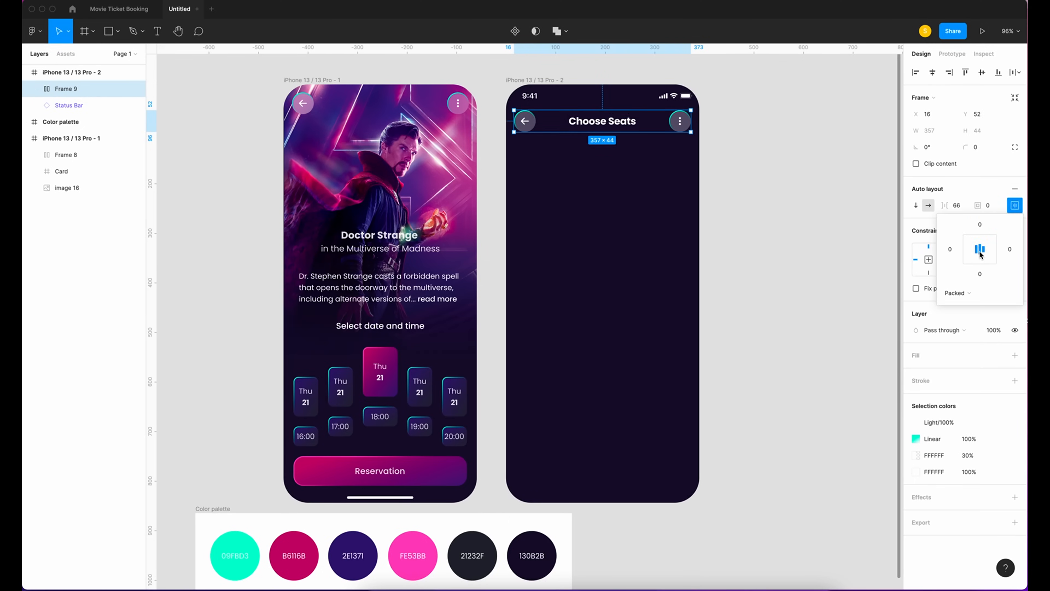
# Set the header row's item spacing to 61 and centre the row horizontally on the second screen.
pyautogui.click(963, 206)
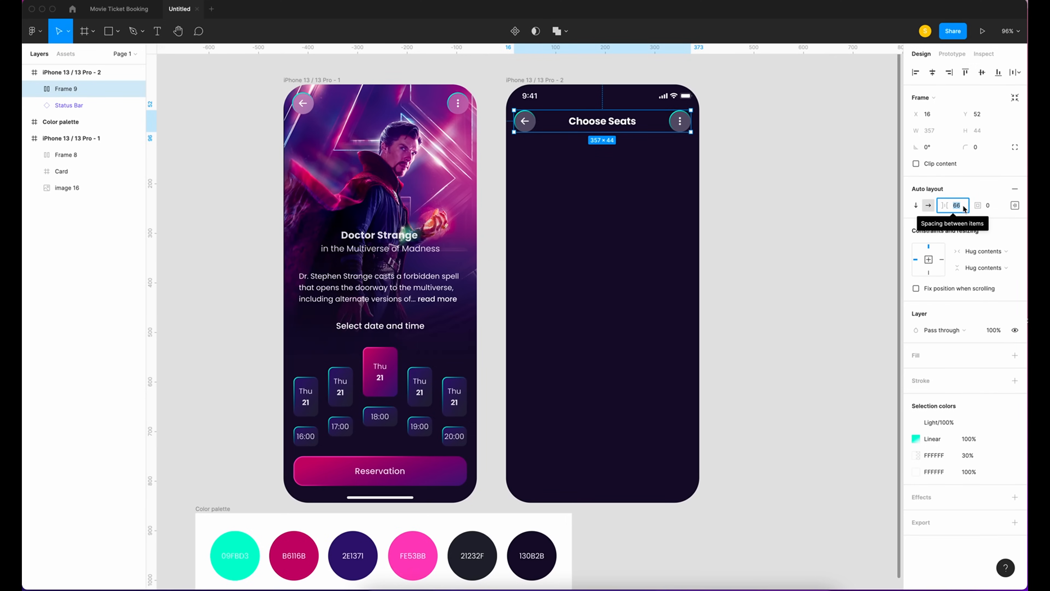
pyautogui.write('6')
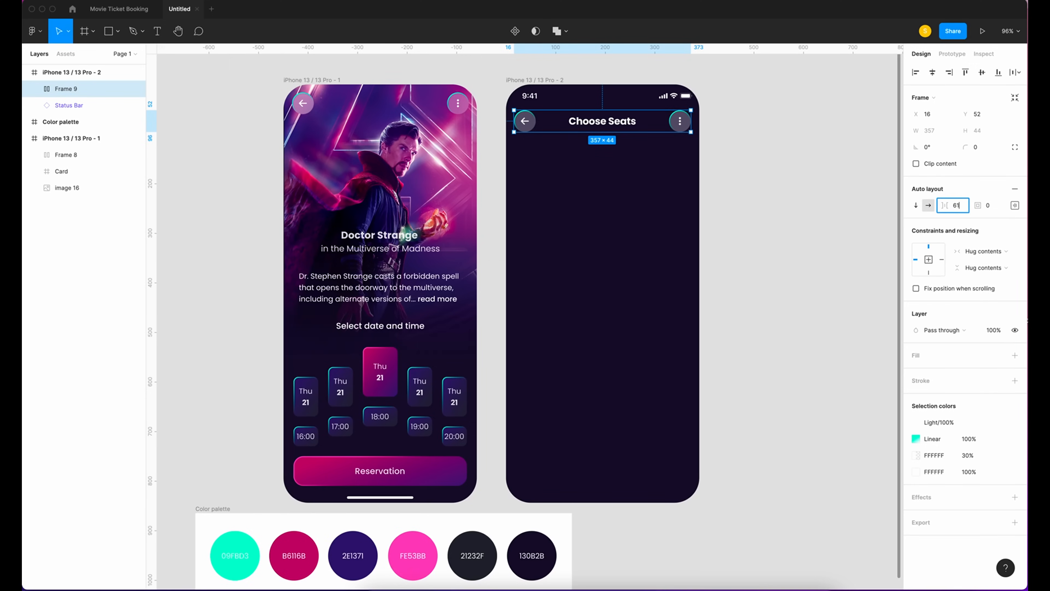
pyautogui.write('1')
pyautogui.press('Return')
pyautogui.click(933, 74)
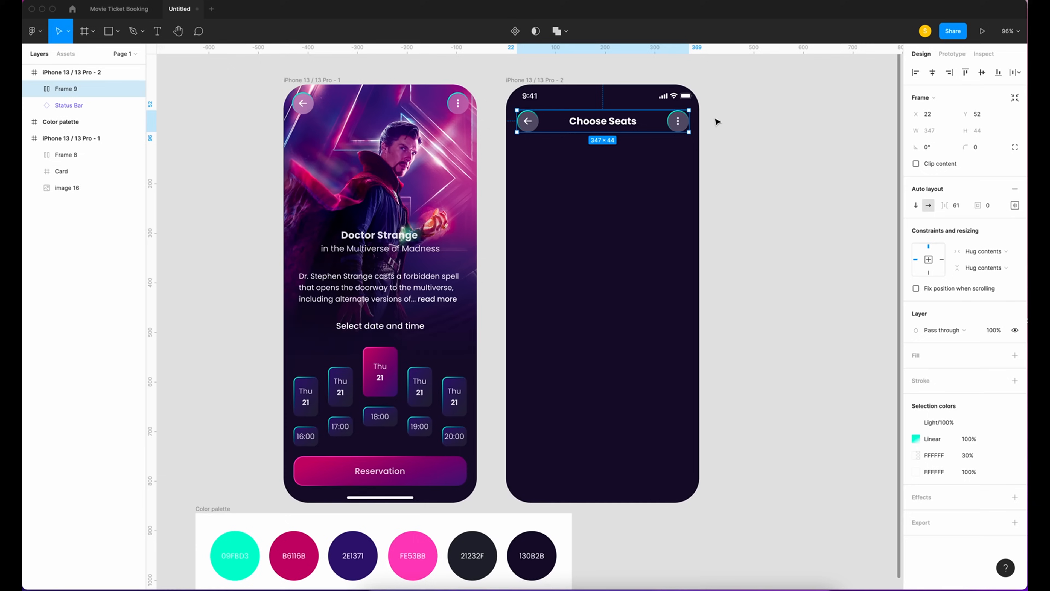
pyautogui.press('Escape')
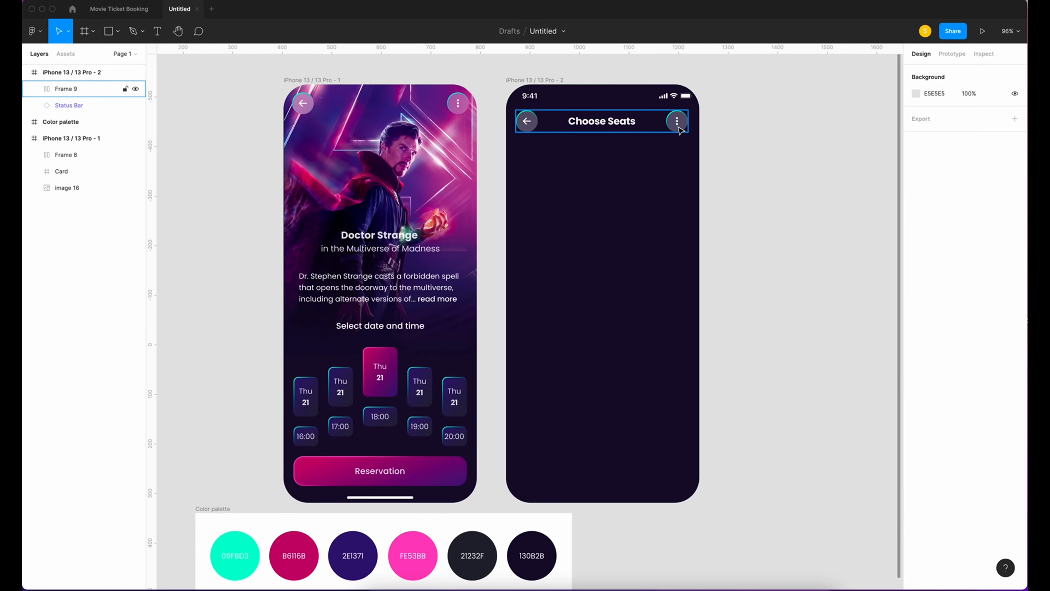
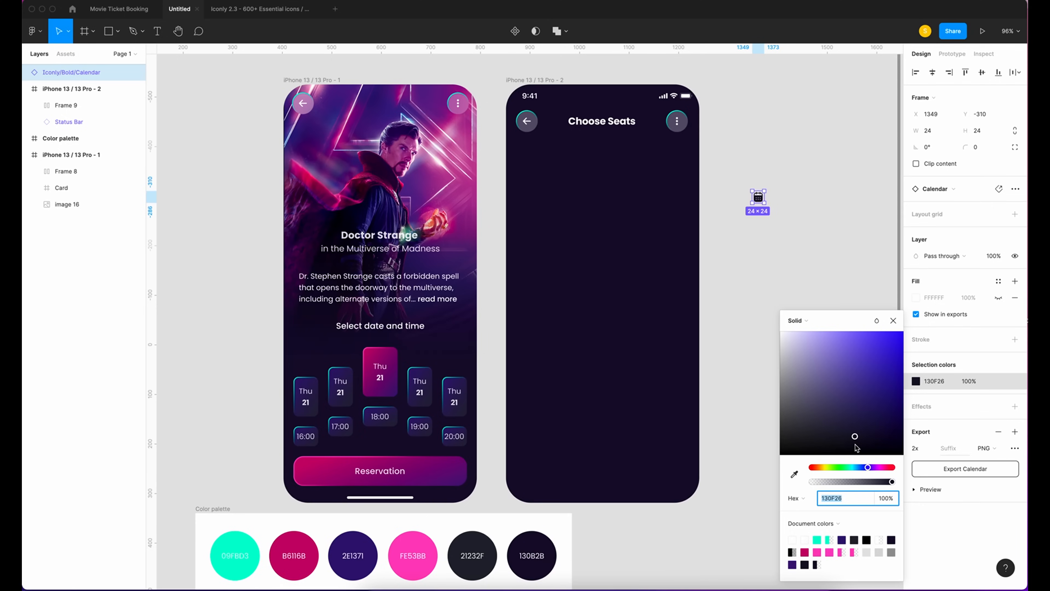
# Recolour the calendar icon to white FFFFFF and place it over the three-dot button in the Choose Seats header.
pyautogui.moveTo(855, 437); pyautogui.dragTo(723, 126)
pyautogui.scroll(5, 809, 199)
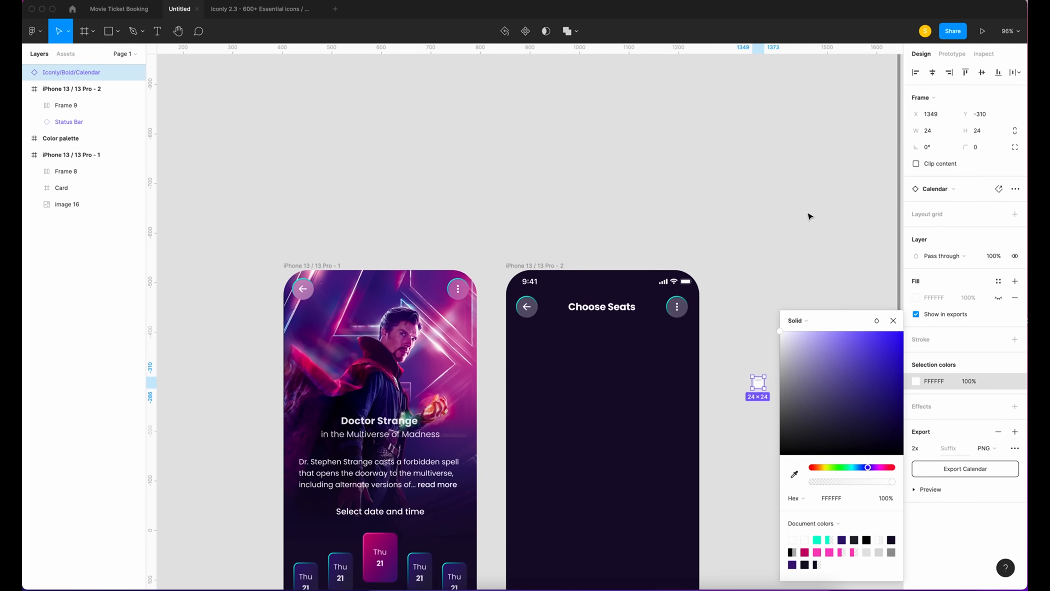
pyautogui.click(745, 372)
pyautogui.moveTo(757, 391); pyautogui.dragTo(677, 315)
# Remove the three-dot icon from the header button's group and centre the calendar icon on its circle.
pyautogui.moveTo(88, 138)
pyautogui.mouseDown()
pyautogui.moveTo(97, 156)
pyautogui.moveTo(103, 123)
pyautogui.mouseUp()
pyautogui.click(98, 140)
pyautogui.press('Delete')
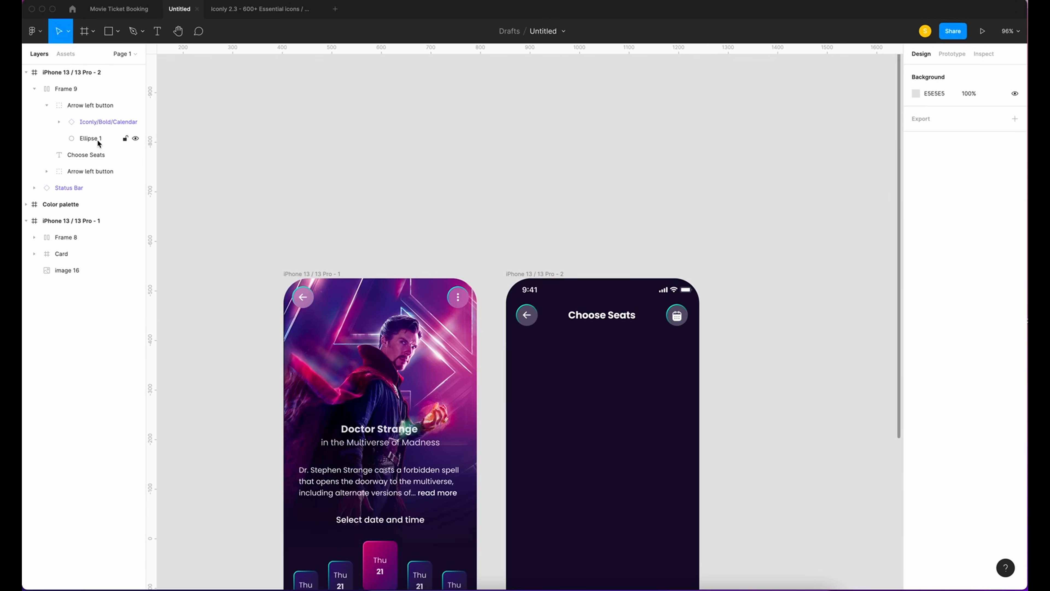
pyautogui.click(93, 122)
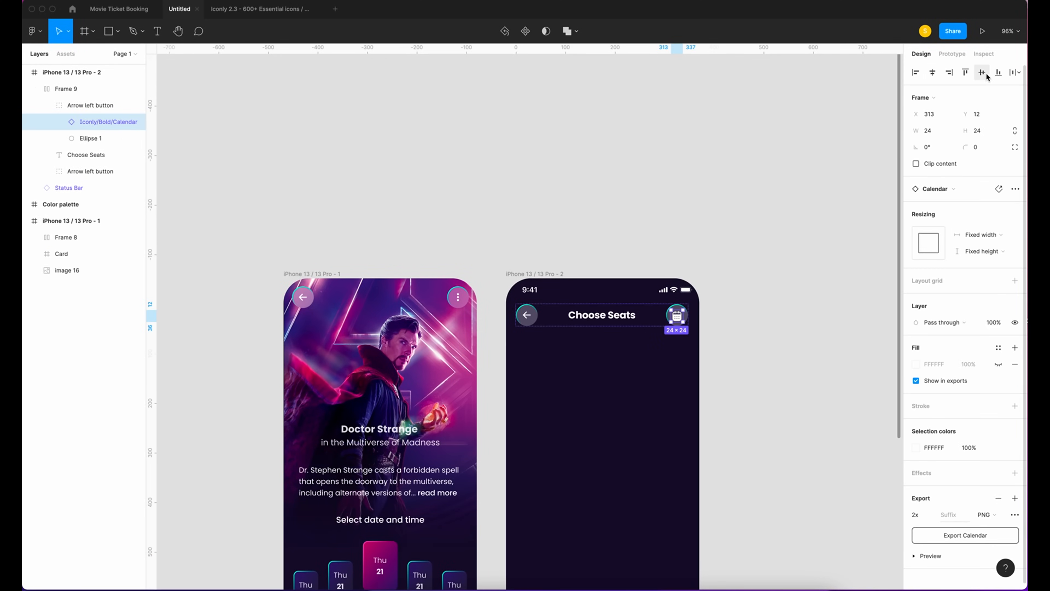
pyautogui.click(806, 324)
# Rename the calendar icon's group as "Calendar Button" and the header row frame as "Top Navigation".
pyautogui.doubleClick(128, 110)
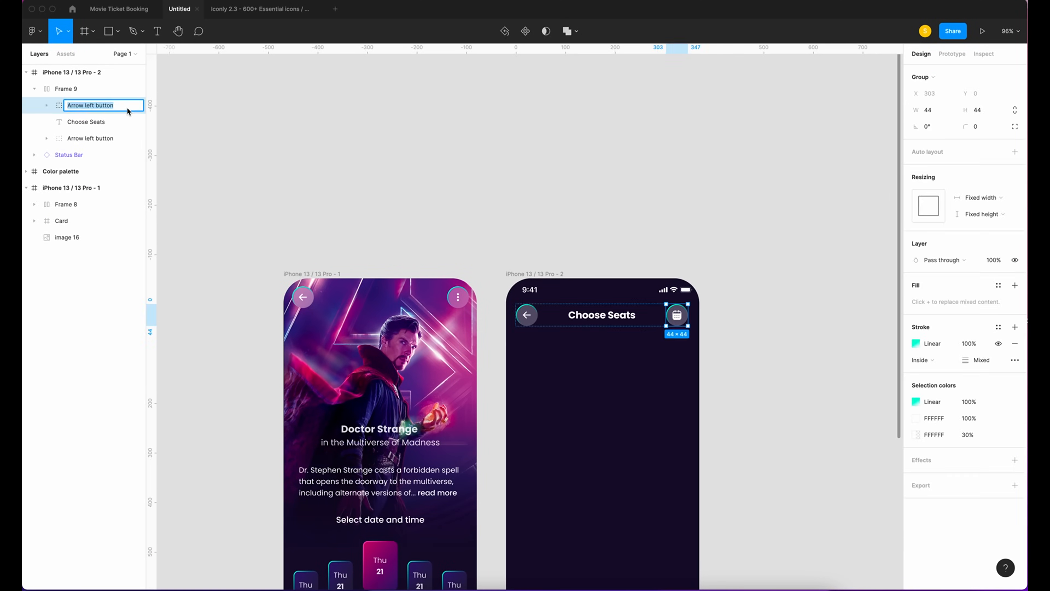
pyautogui.write('Calendar Button')
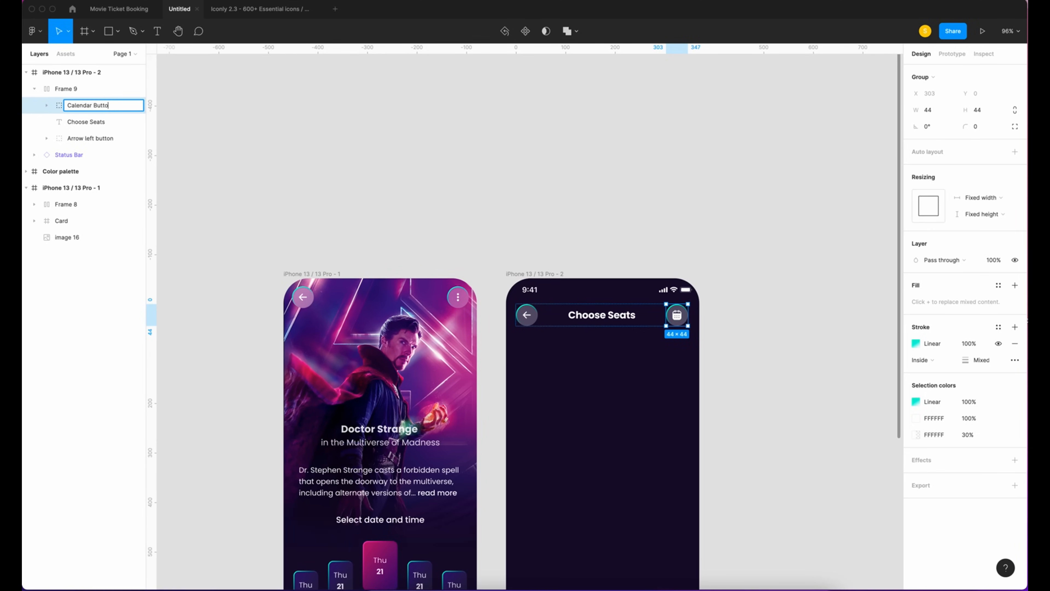
pyautogui.click(83, 93)
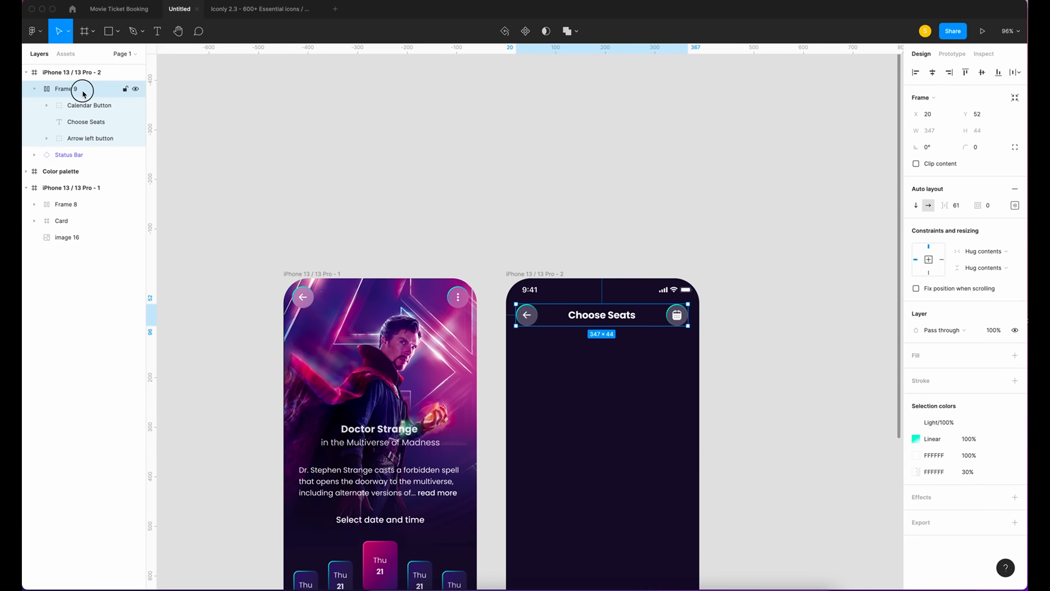
pyautogui.doubleClick(83, 93)
pyautogui.write('Top Nabvigati')
pyautogui.press('BackSpace')
pyautogui.press('BackSpace')
pyautogui.press('BackSpace')
pyautogui.press('BackSpace')
pyautogui.press('BackSpace')
pyautogui.press('BackSpace')
pyautogui.press('BackSpace')
pyautogui.write('vigation')
pyautogui.press('Return')
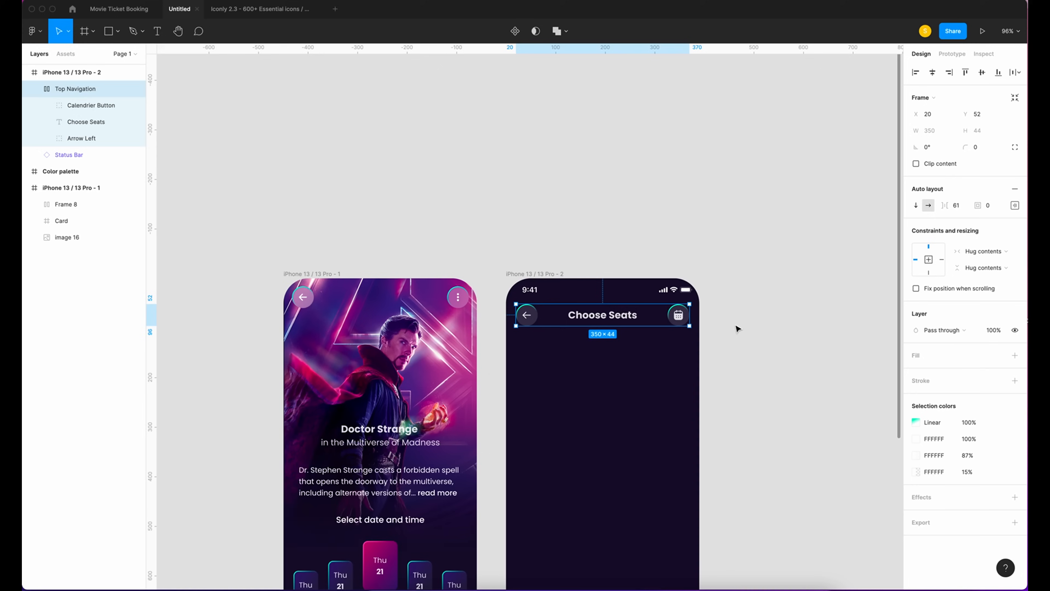
# Draw a nearly horizontal line below the Choose Seats header and set its width to 330.
pyautogui.press('alt')
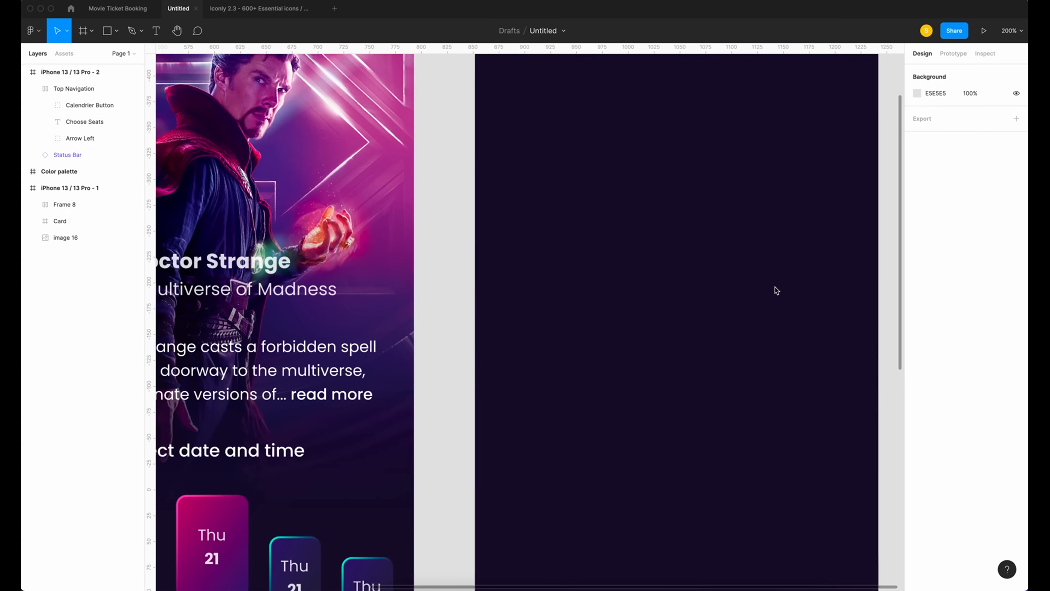
pyautogui.scroll(5, 775, 286)
pyautogui.hscroll(3, 774, 287)
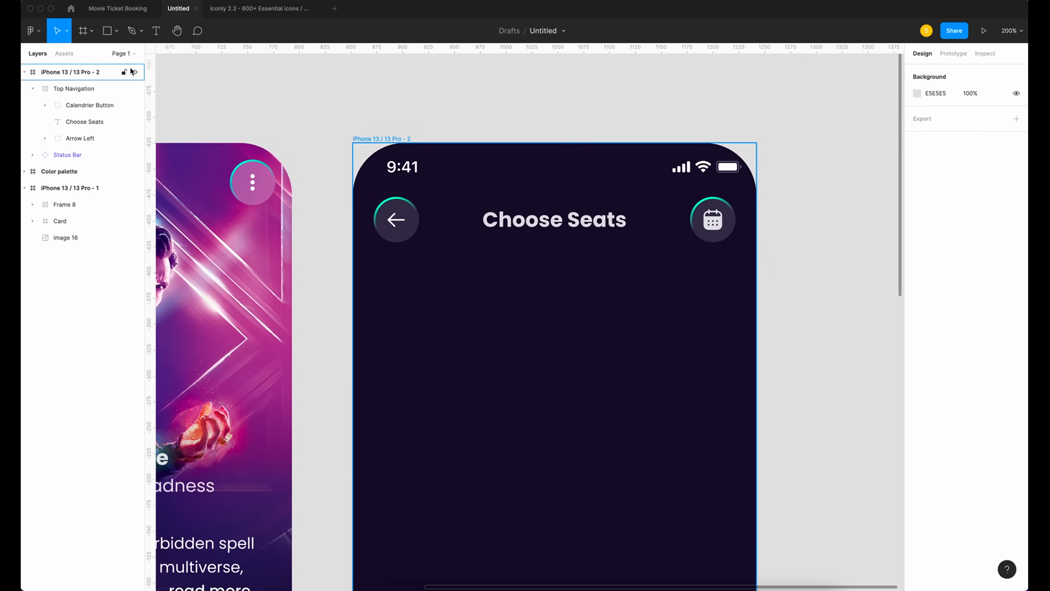
pyautogui.press('l')
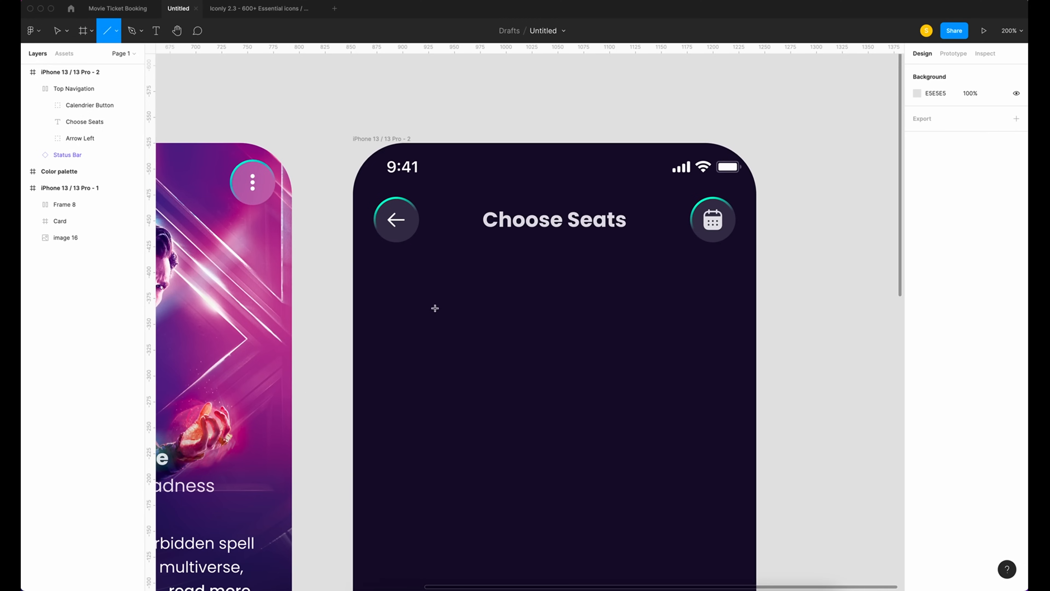
pyautogui.moveTo(434, 306); pyautogui.dragTo(695, 306)
pyautogui.click(947, 116)
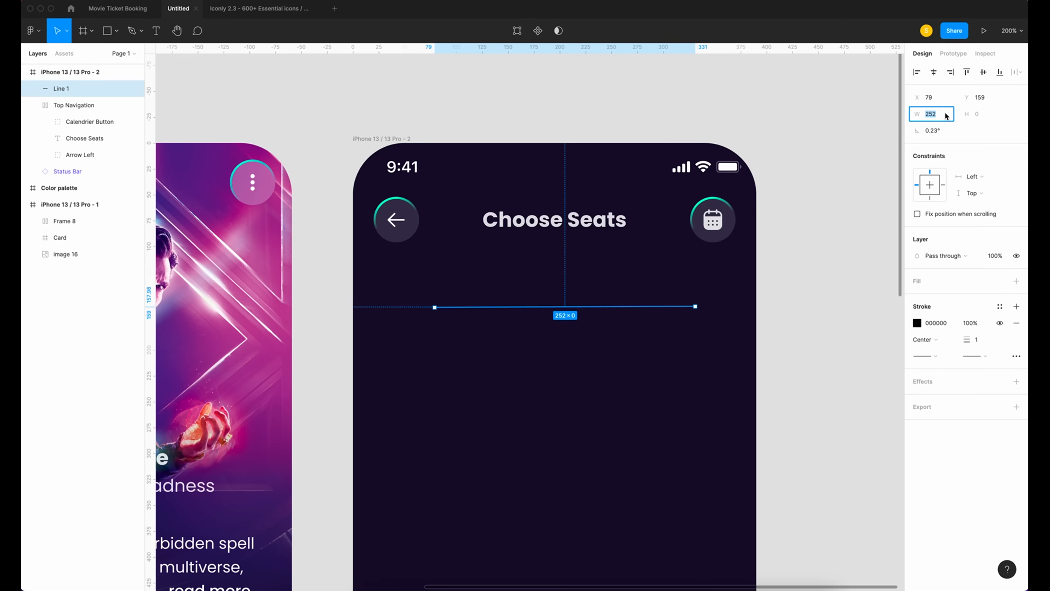
pyautogui.write('3')
pyautogui.press('Return')
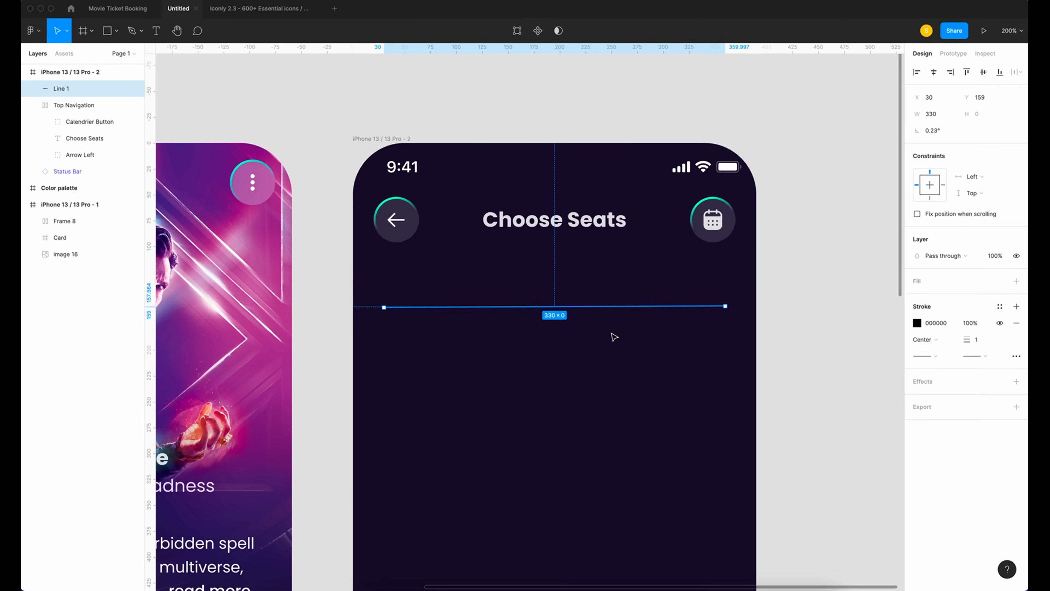
# Colour the line's stroke with the palette's pink FE53BB and set its thickness to 5.
pyautogui.press('super+minus')
pyautogui.scroll(-4, 615, 337)
pyautogui.press('i')
pyautogui.click(350, 538)
pyautogui.press('super+plus')
pyautogui.press('super+plus')
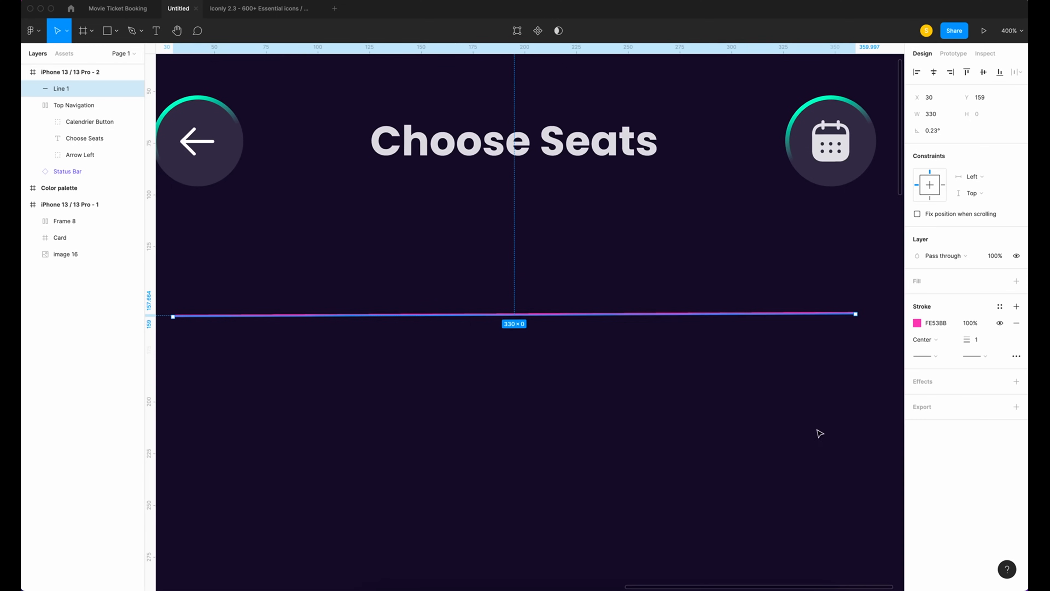
pyautogui.click(983, 339)
pyautogui.press('Return')
pyautogui.scroll(2, 529, 314)
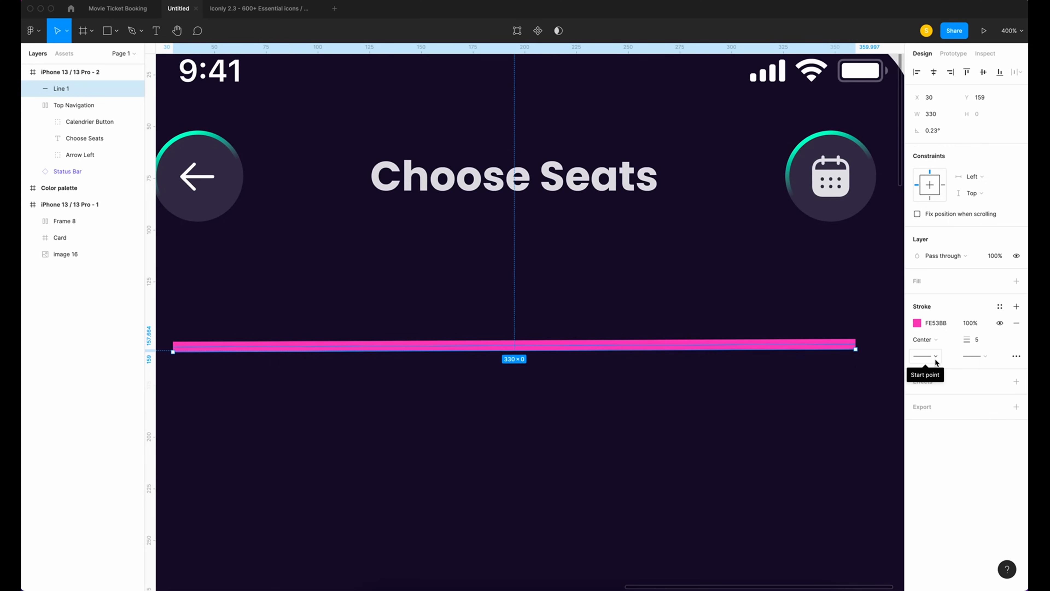
# Give both the start and end points of the pink line round caps.
pyautogui.click(936, 362)
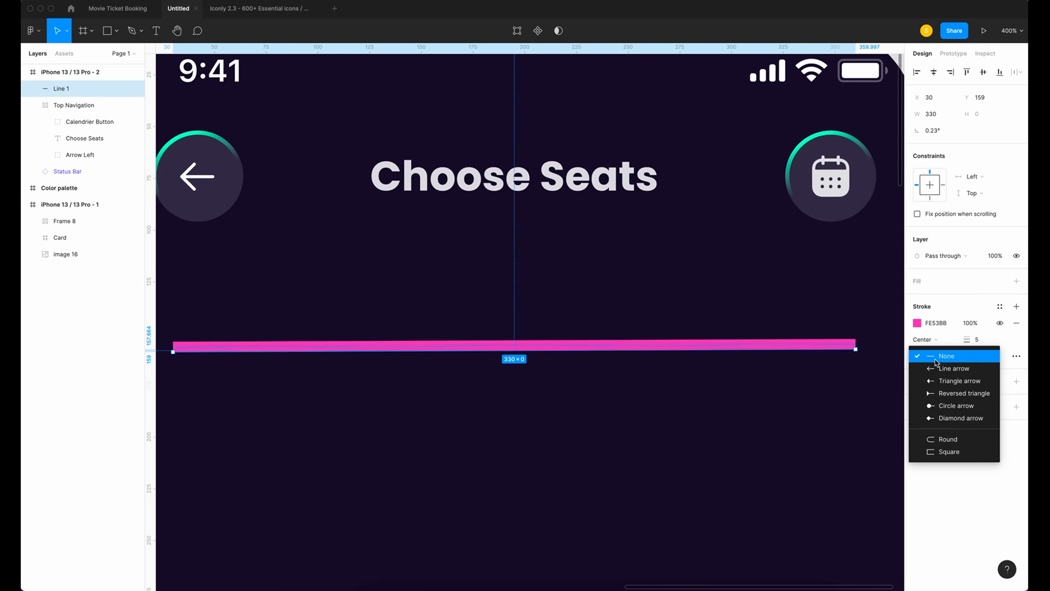
pyautogui.click(938, 441)
pyautogui.click(937, 360)
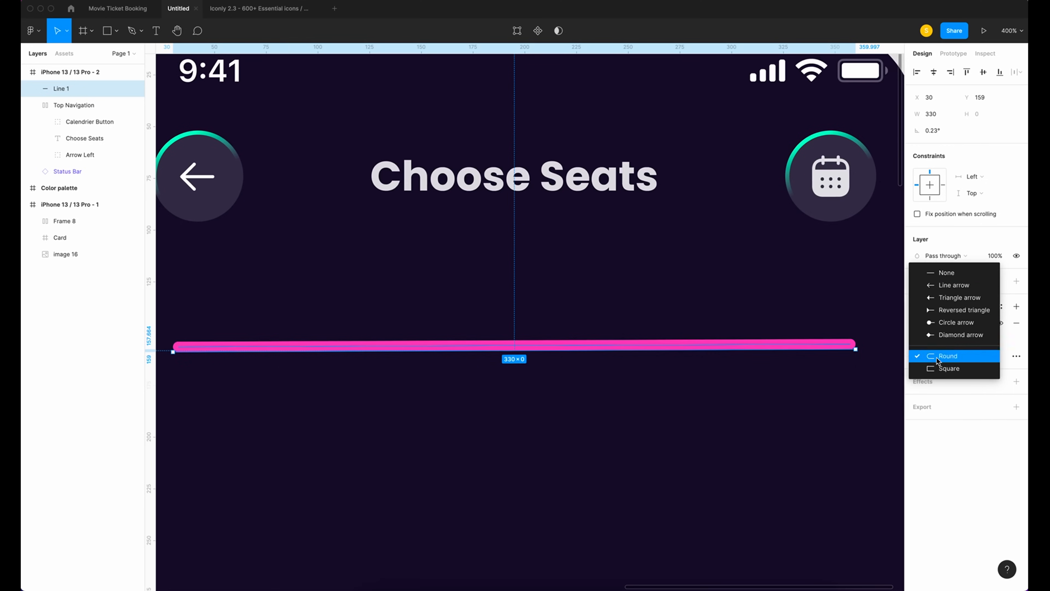
pyautogui.click(952, 359)
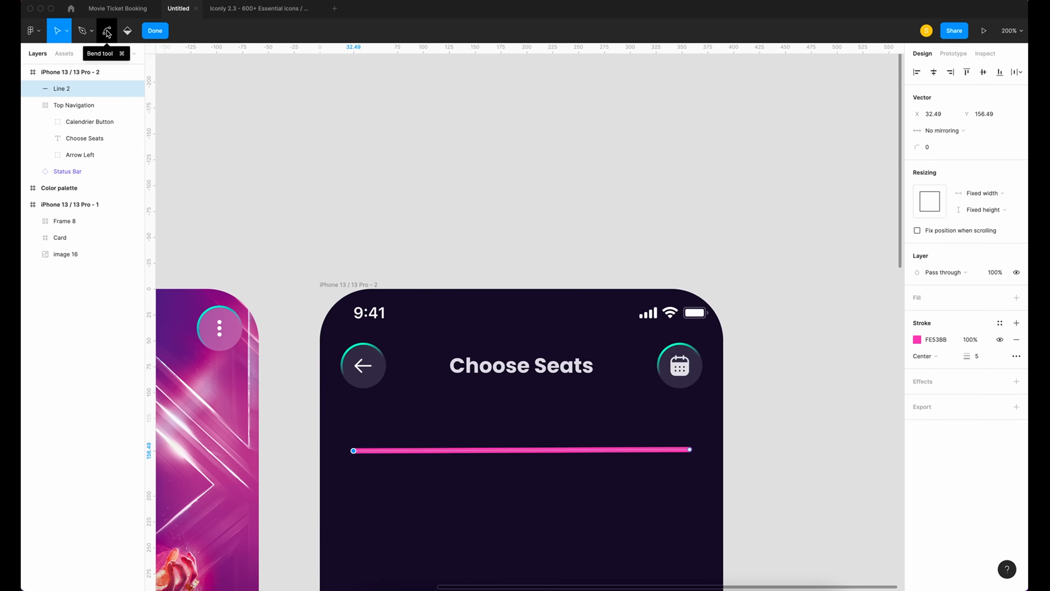
# Bend the pink line into a shallow upward arch about 322 × 35 below the header.
pyautogui.click(106, 32)
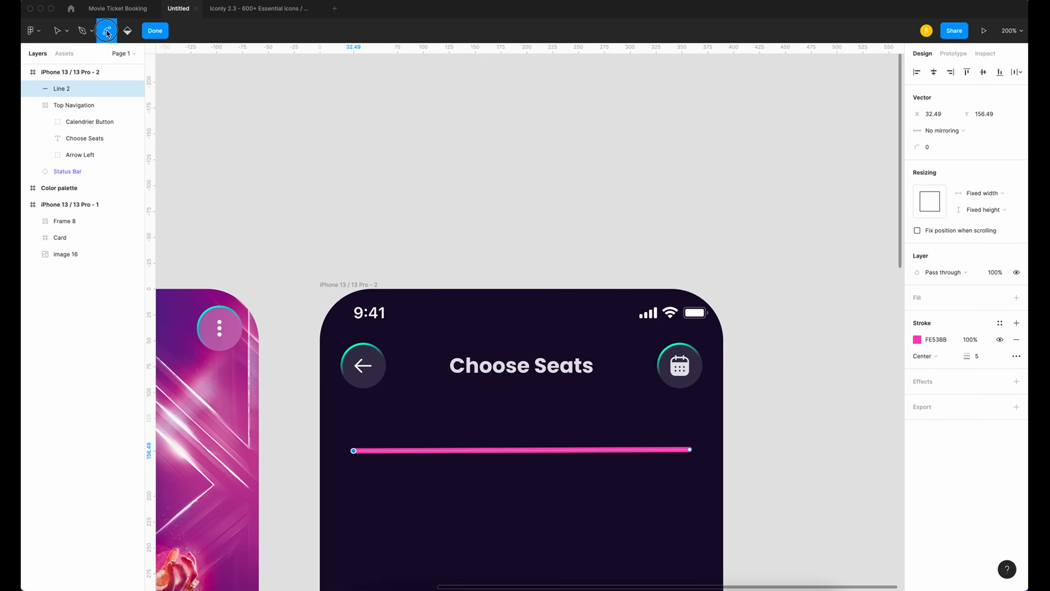
pyautogui.press('v')
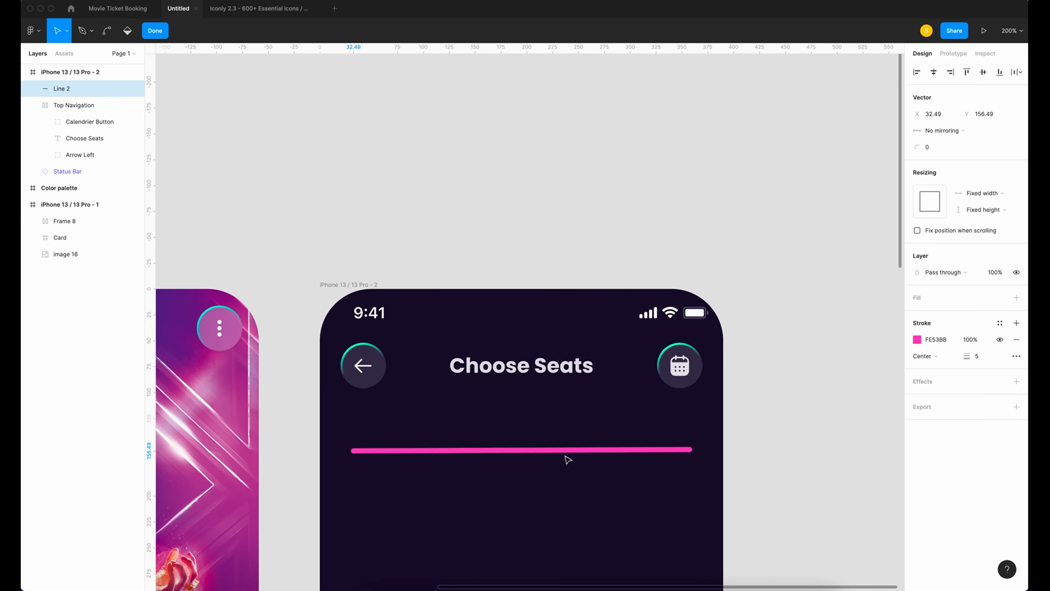
pyautogui.moveTo(485, 450); pyautogui.dragTo(495, 398)
pyautogui.moveTo(689, 450); pyautogui.dragTo(543, 395)
pyautogui.click(496, 397)
pyautogui.click(155, 31)
pyautogui.click(781, 487)
pyautogui.press('super+z')
pyautogui.press('super+z')
# Duplicate the pink arch in place and rename the lower copy as "Highlight".
pyautogui.press('super+c')
pyautogui.press('super+v')
pyautogui.click(62, 107)
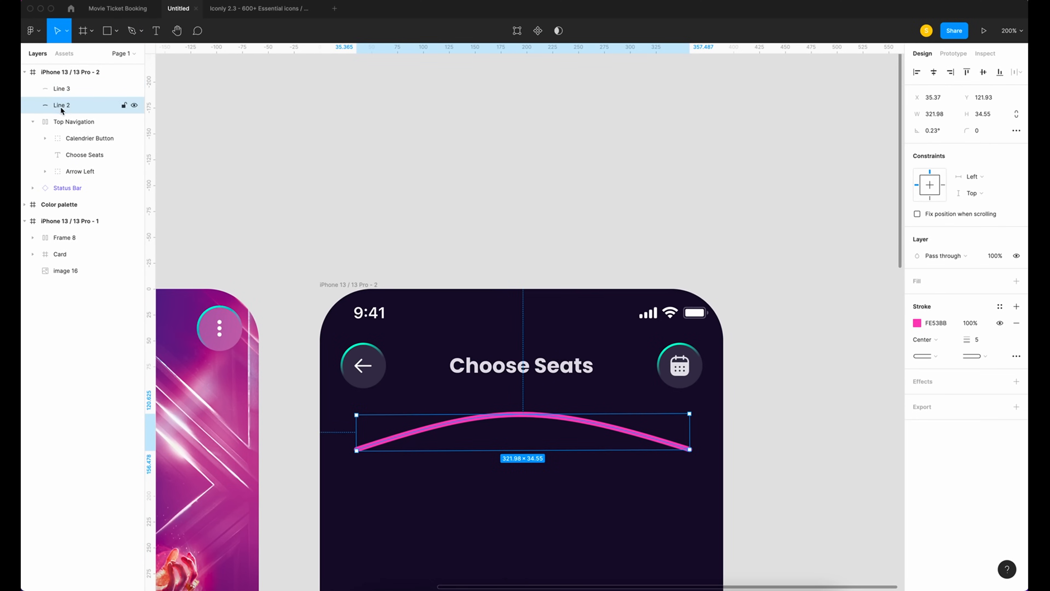
pyautogui.doubleClick(72, 106)
pyautogui.write('h')
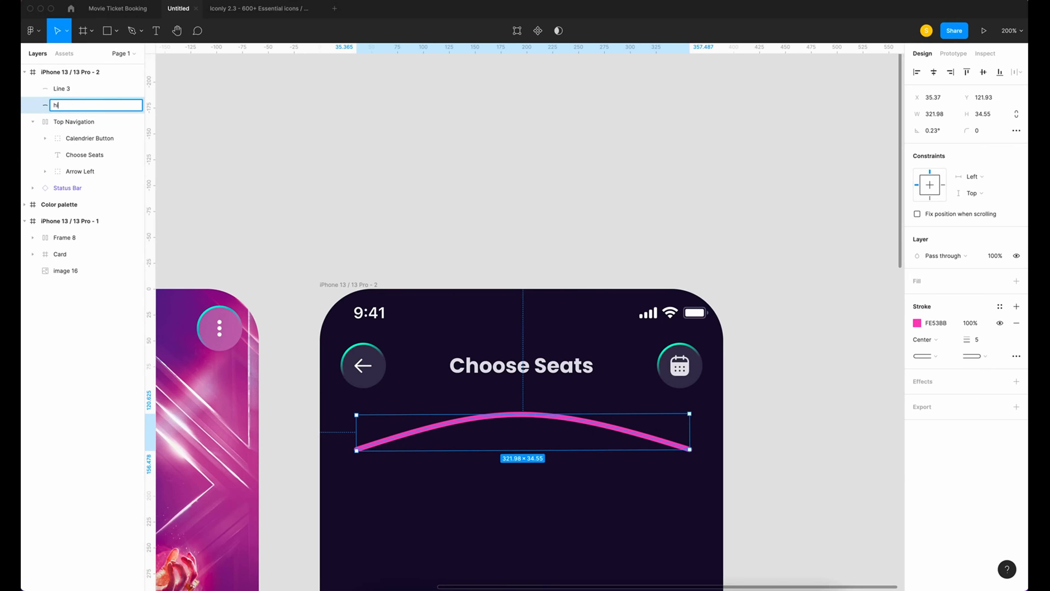
pyautogui.write('ighlight')
pyautogui.press('Return')
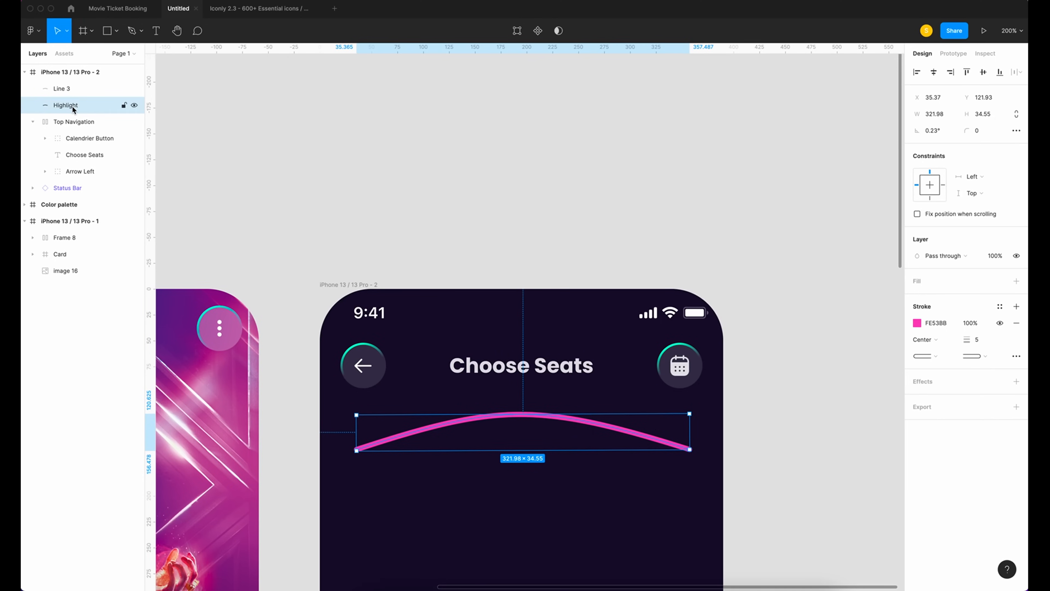
# Set the Highlight arch's stroke to the darker pink A9146E with a thickness of 10.
pyautogui.click(917, 323)
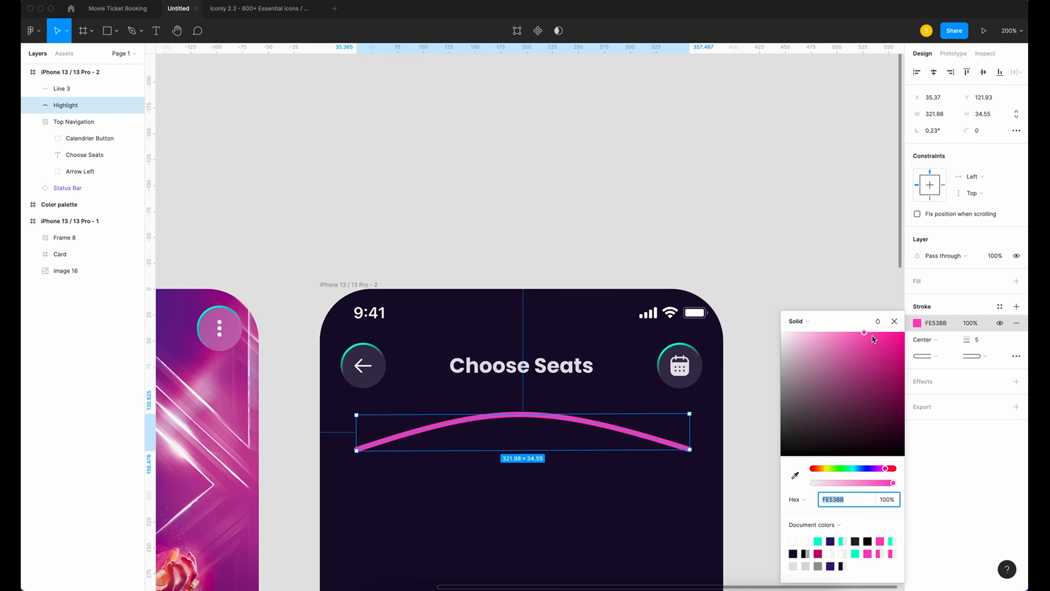
pyautogui.moveTo(864, 333); pyautogui.dragTo(866, 361)
pyautogui.click(982, 343)
pyautogui.click(982, 342)
pyautogui.write('10')
pyautogui.press('Return')
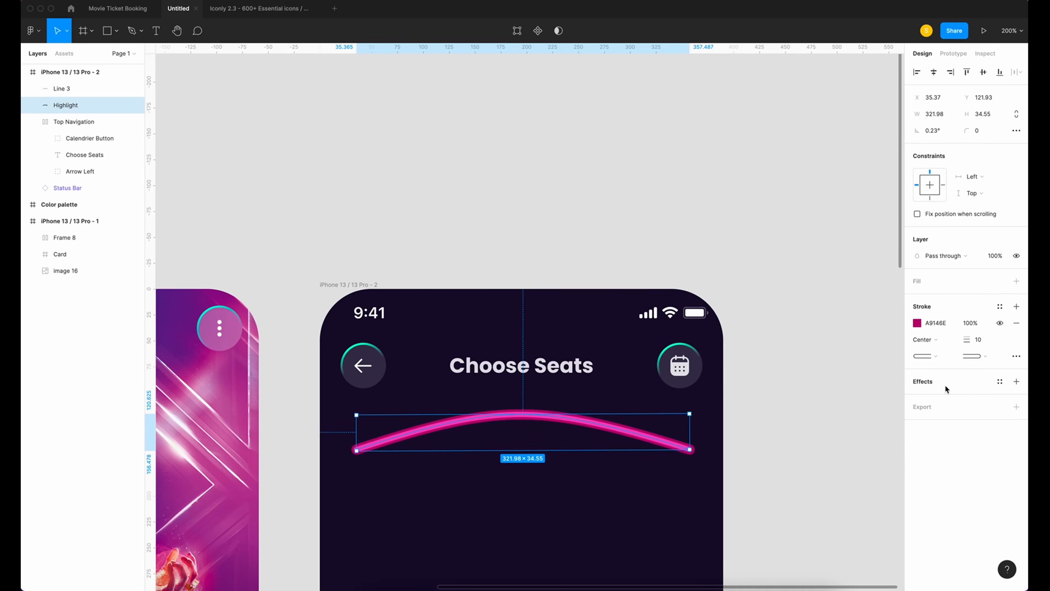
# Add a layer blur of 10 to the Highlight arch.
pyautogui.click(928, 381)
pyautogui.click(951, 398)
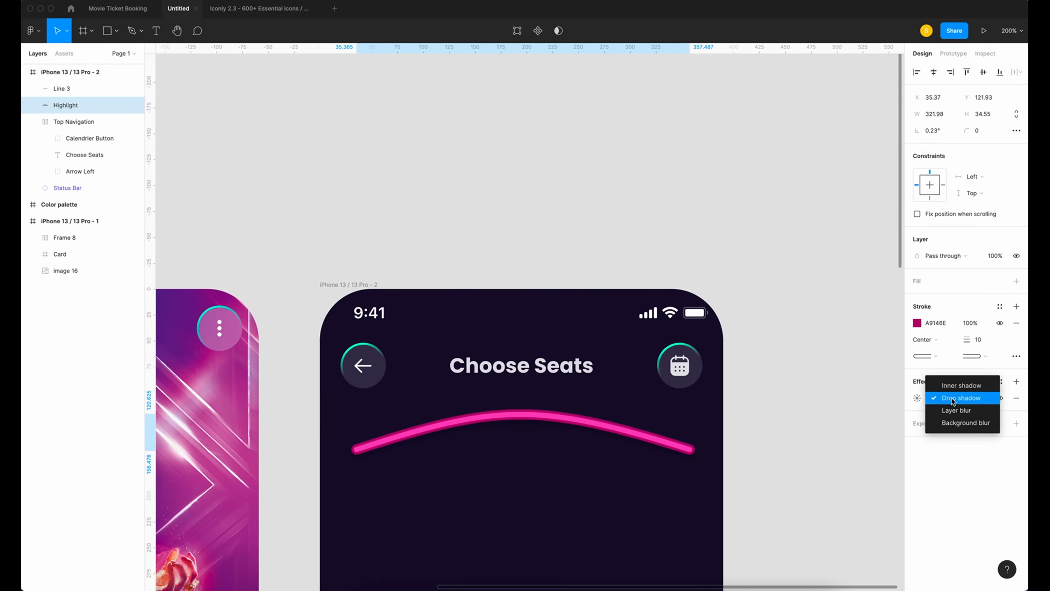
pyautogui.click(959, 411)
pyautogui.click(917, 398)
pyautogui.write('10')
pyautogui.press('Return')
# Group the pink arch line with its Highlight copy and rename the group as "Screen".
pyautogui.click(79, 90)
pyautogui.keyDown('shift'); pyautogui.click(71, 108); pyautogui.keyUp('shift')
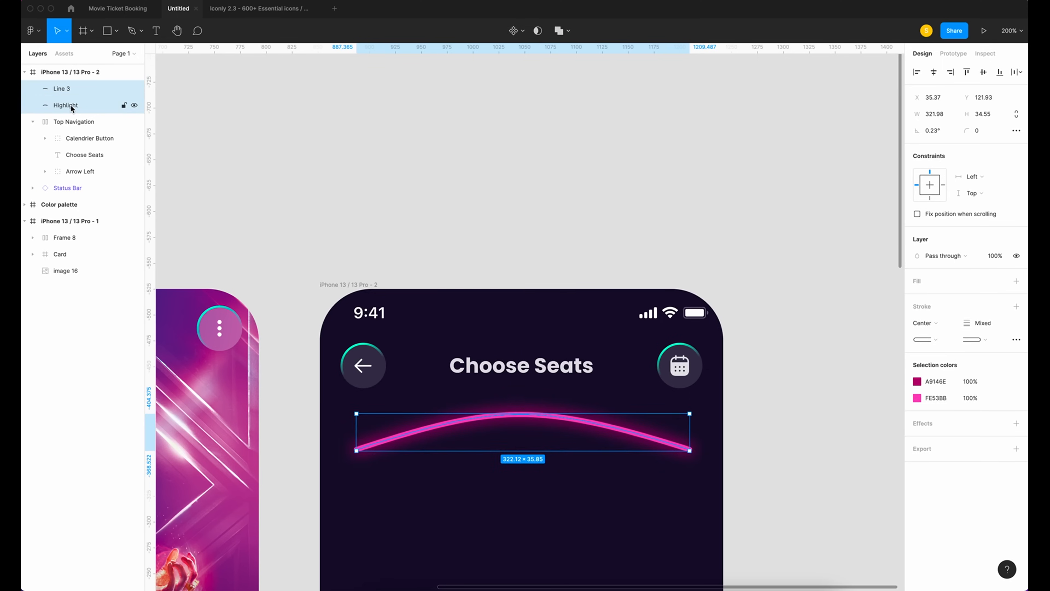
pyautogui.hotkey('ctrl', 'g')
pyautogui.doubleClick(68, 88)
pyautogui.write('Sc')
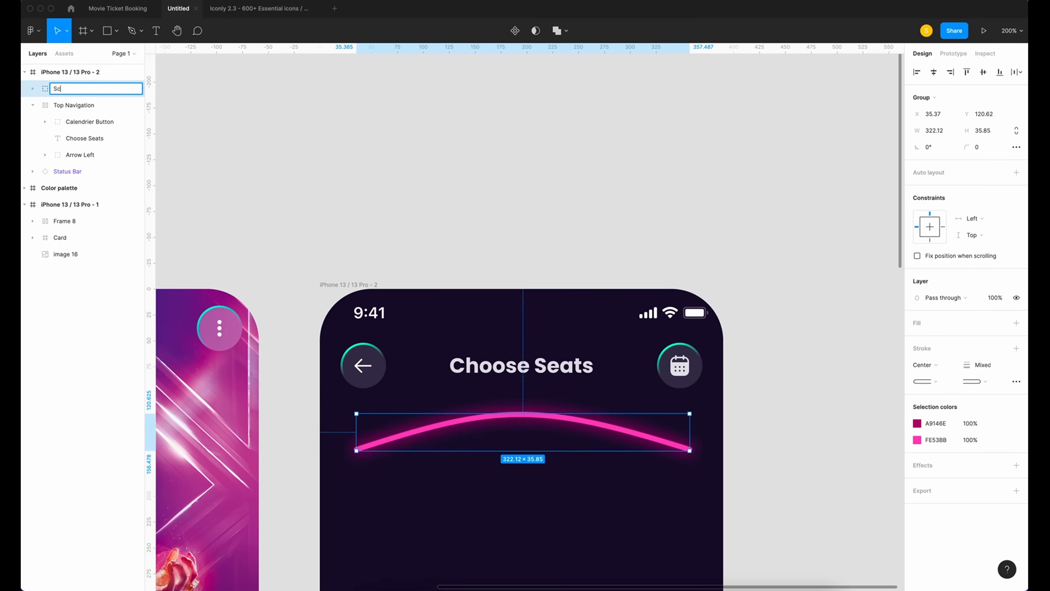
pyautogui.click(317, 204)
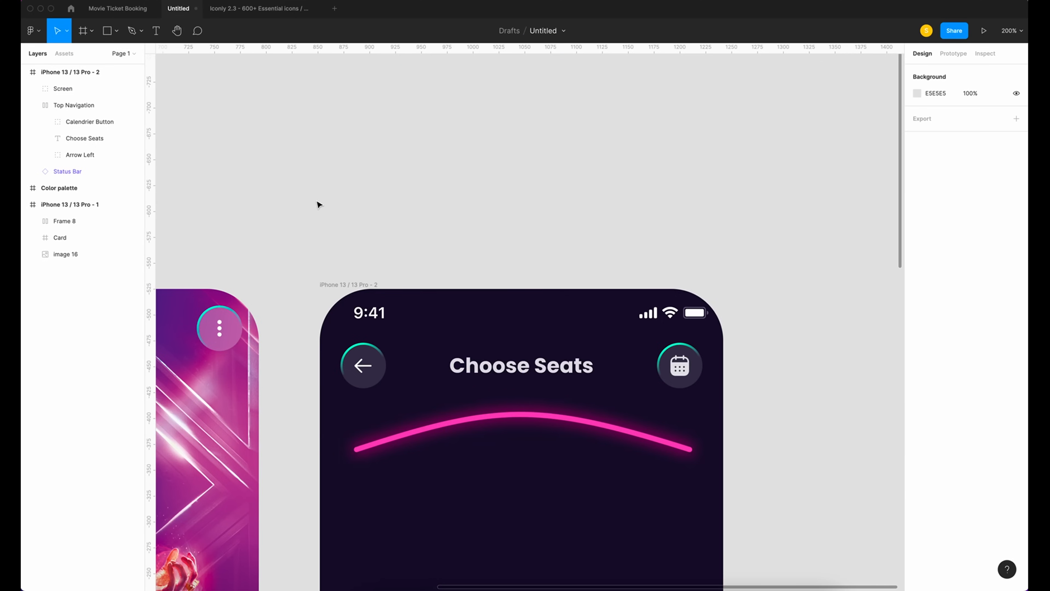
# Draw a narrow upright rectangle below the curved screen and size it to 6 × 20.
pyautogui.scroll(-6, 524, 297)
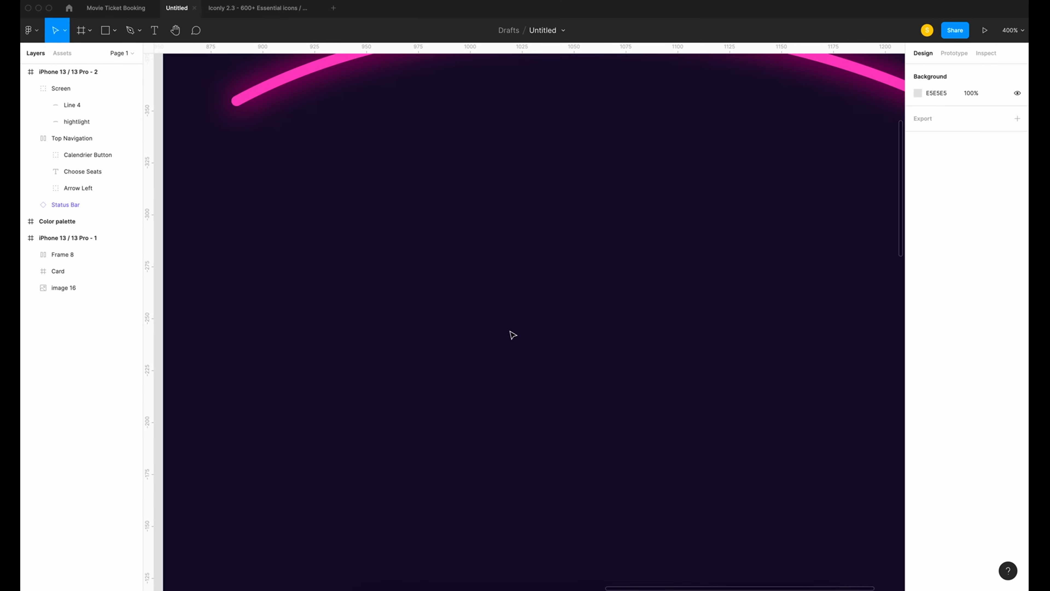
pyautogui.press('r')
pyautogui.moveTo(318, 247); pyautogui.dragTo(379, 399)
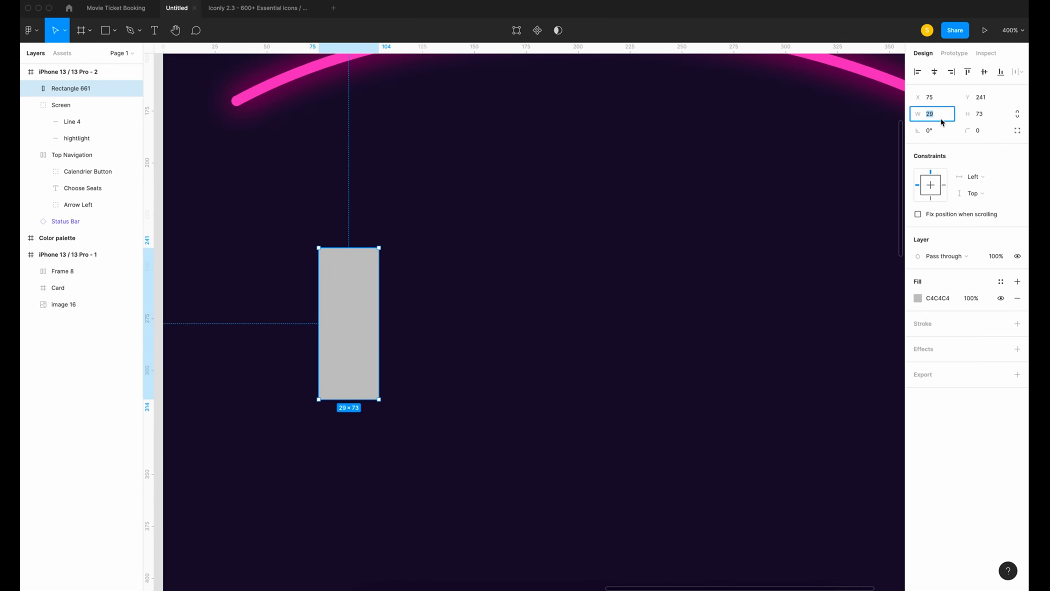
pyautogui.write('6')
pyautogui.click(989, 118)
pyautogui.write('20')
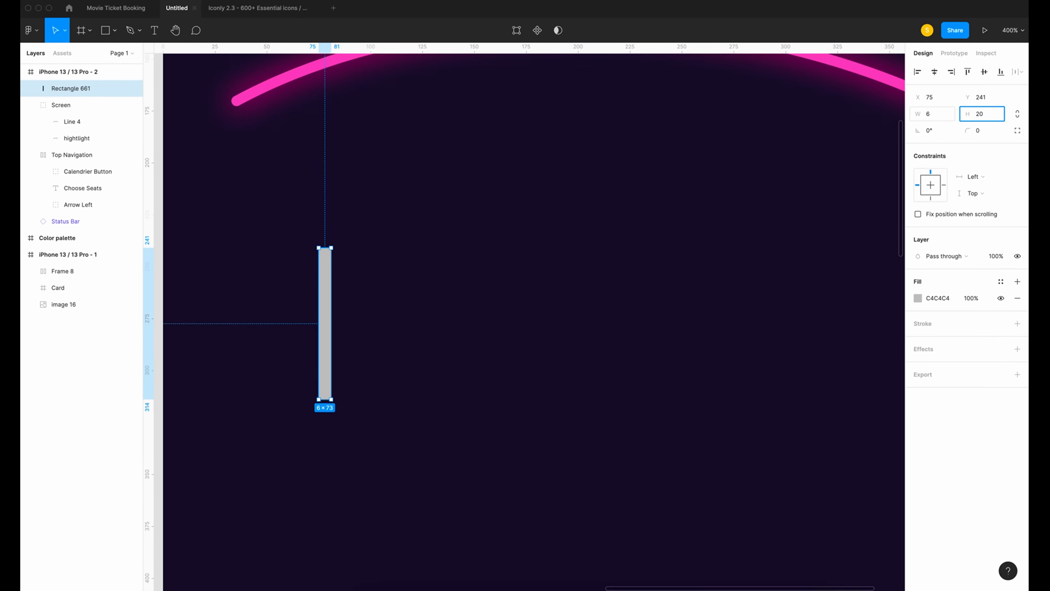
pyautogui.press('Return')
# Duplicate the upright rectangle and offset the copy horizontally to X 95, level with the original.
pyautogui.hotkey('shift', '2')
pyautogui.hotkey('ctrl', 'c')
pyautogui.hotkey('ctrl', 'v')
pyautogui.hotkey('shift', 'Right')
pyautogui.hotkey('shift', 'Right')
pyautogui.hotkey('shift', 'Right')
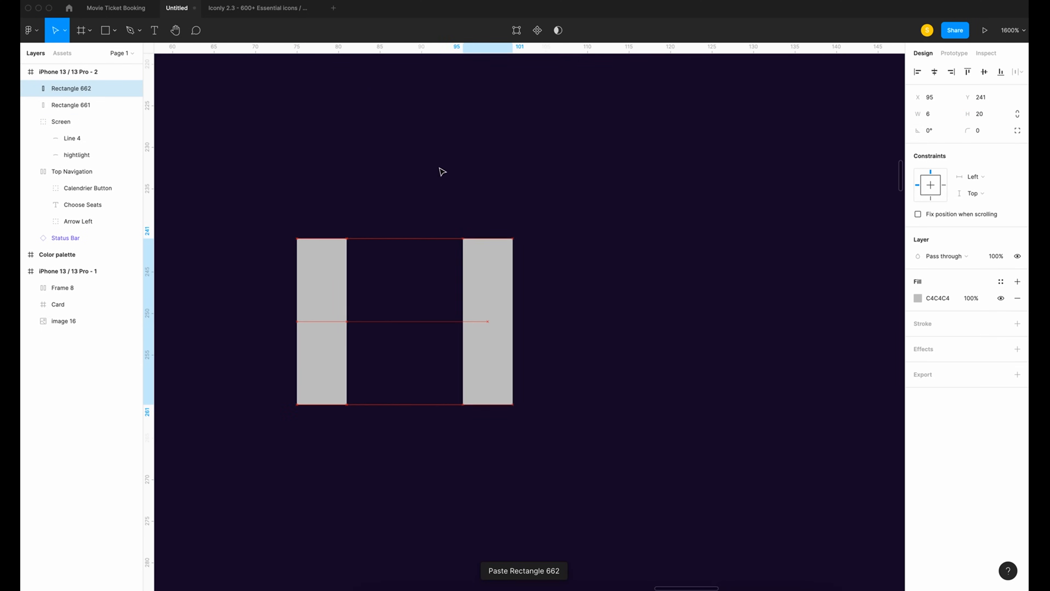
pyautogui.hotkey('shift', 'Left')
pyautogui.press('Escape')
# Draw a horizontal rectangle just below the two upright bars and size it to 30 × 6.
pyautogui.press('r')
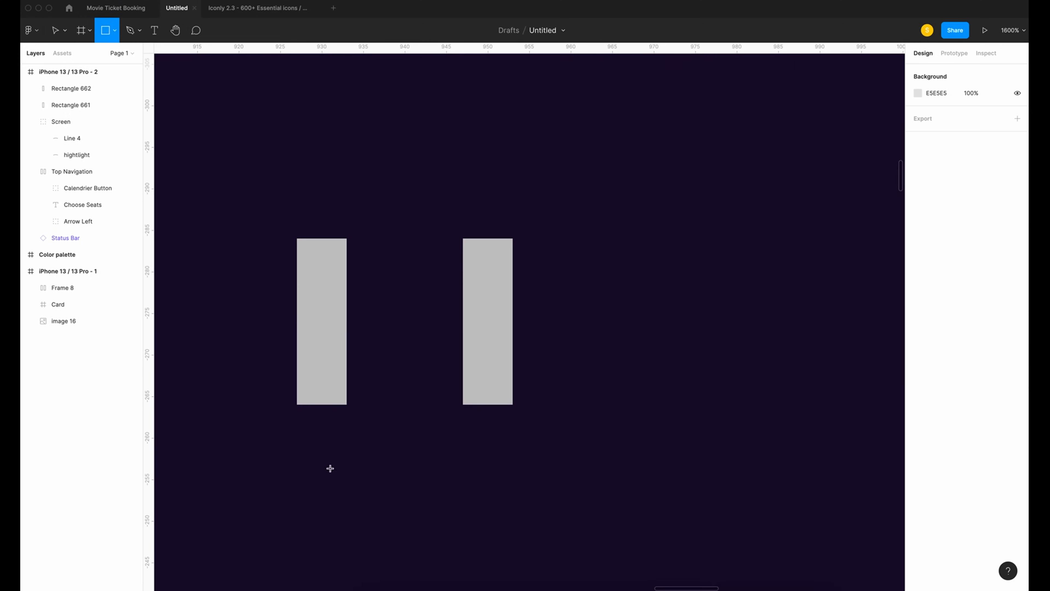
pyautogui.moveTo(303, 437); pyautogui.dragTo(504, 478)
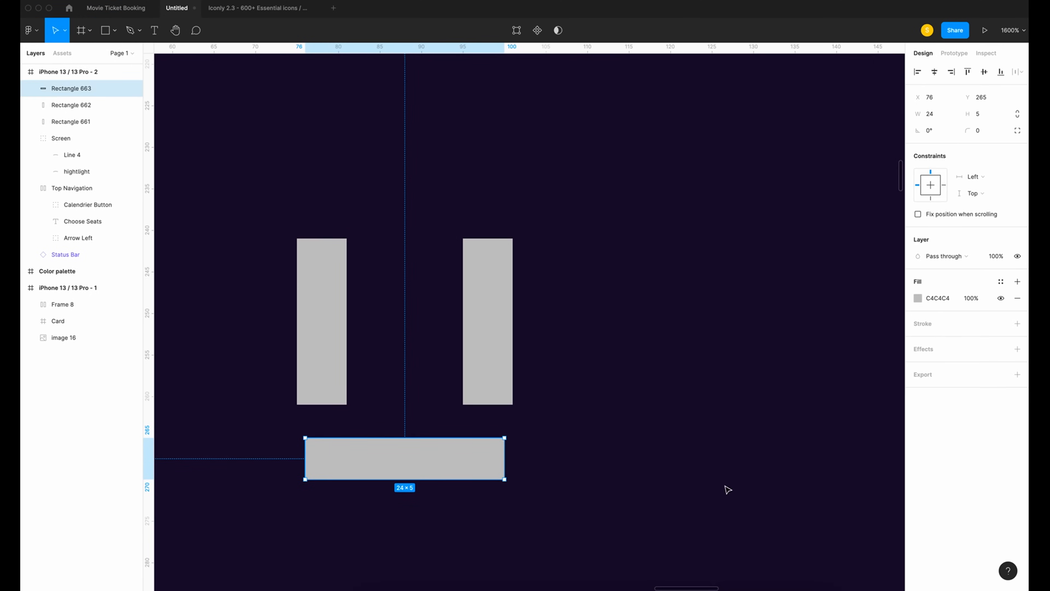
pyautogui.click(930, 114)
pyautogui.write('30')
pyautogui.click(984, 114)
pyautogui.write('6')
pyautogui.press('Return')
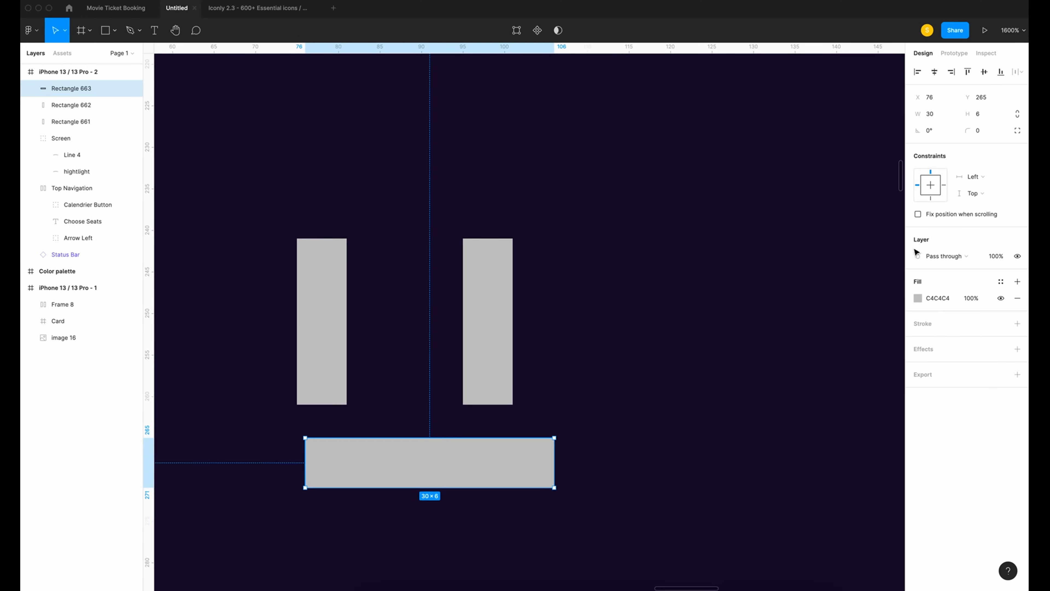
# Fill the horizontal bar with red FF0200 and shift the left upright bar to line up with its left edge.
pyautogui.click(927, 298)
pyautogui.write('D0D0D0')
pyautogui.click(917, 298)
pyautogui.moveTo(782, 339); pyautogui.dragTo(904, 312)
pyautogui.moveTo(313, 362)
pyautogui.mouseDown()
pyautogui.moveTo(321, 413)
pyautogui.moveTo(321, 355)
pyautogui.mouseUp()
pyautogui.click(62, 88)
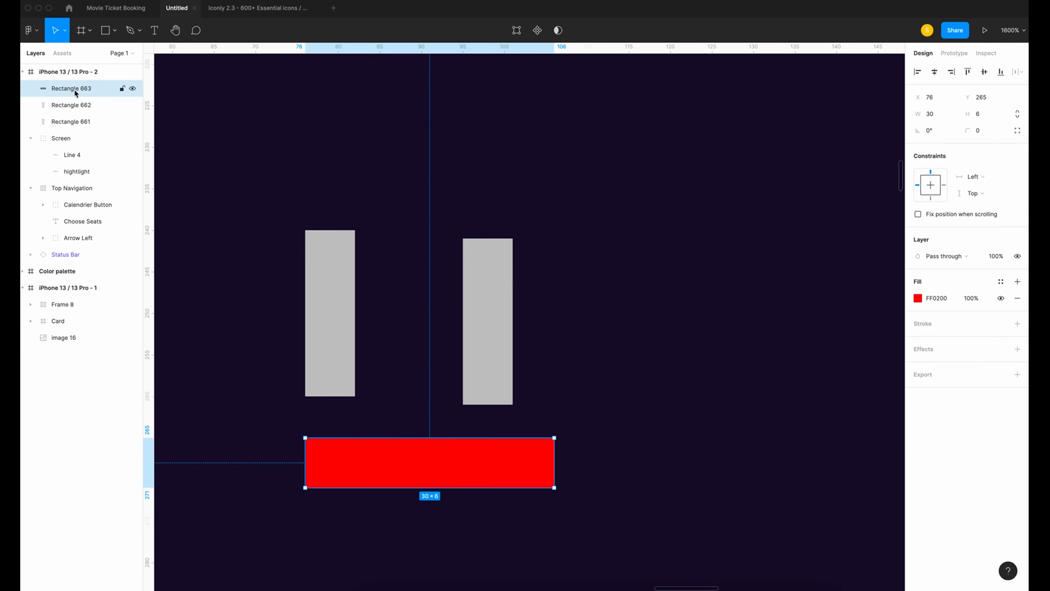
# Move the red rectangle beneath the grey ones in the layer order and align the two grey bars over its ends as a U shape.
pyautogui.moveTo(66, 88); pyautogui.dragTo(70, 132)
pyautogui.click(329, 339)
pyautogui.moveTo(330, 347); pyautogui.dragTo(335, 431)
pyautogui.moveTo(484, 350); pyautogui.dragTo(523, 433)
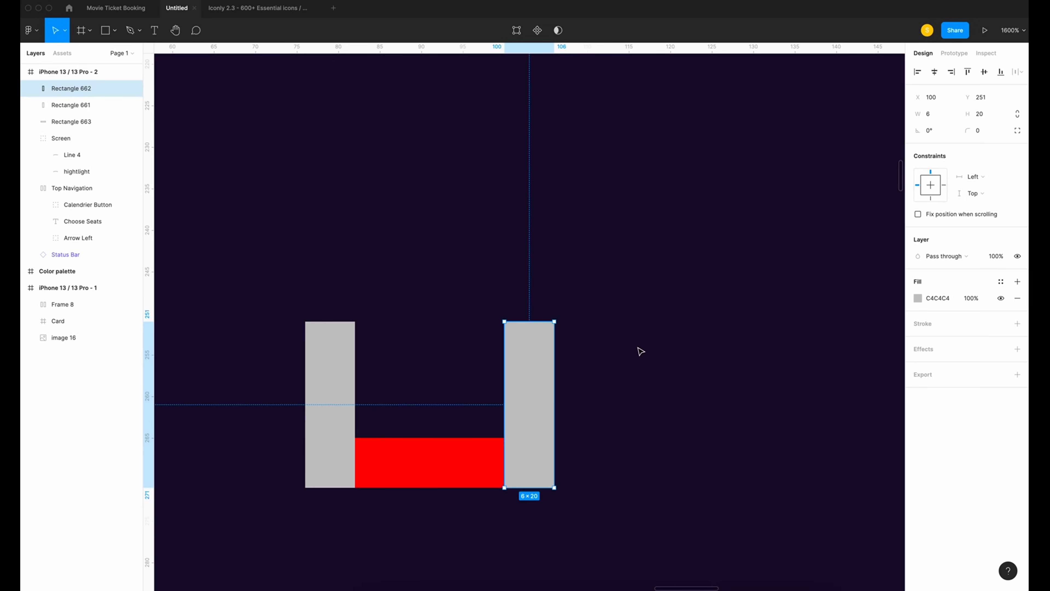
pyautogui.click(641, 351)
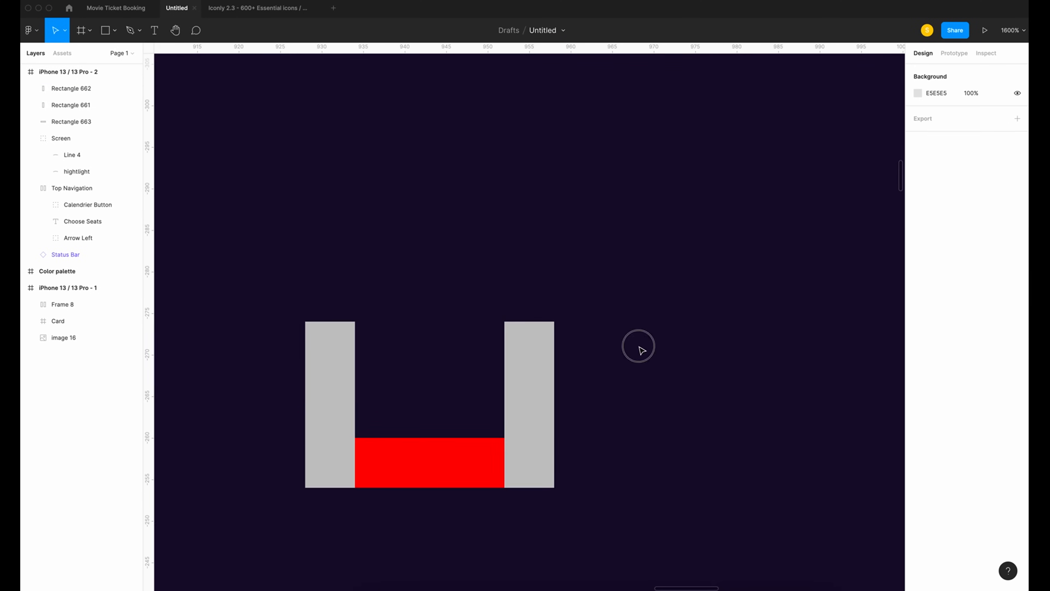
# Combine the three rectangles with a Union and flatten the result into a single shape.
pyautogui.click(81, 88)
pyautogui.keyDown('shift'); pyautogui.click(60, 124); pyautogui.keyUp('shift')
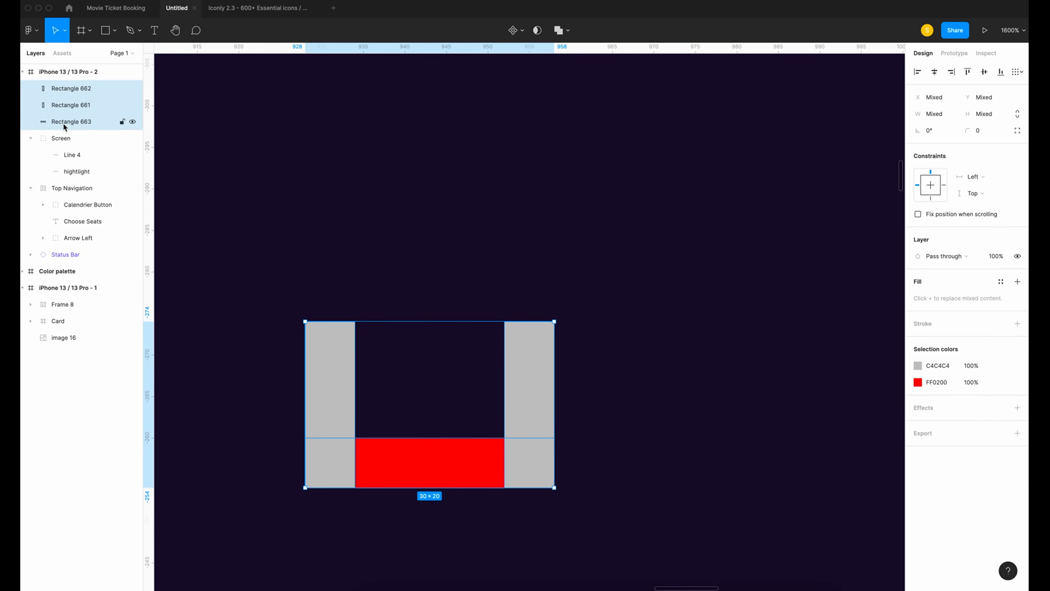
pyautogui.click(571, 33)
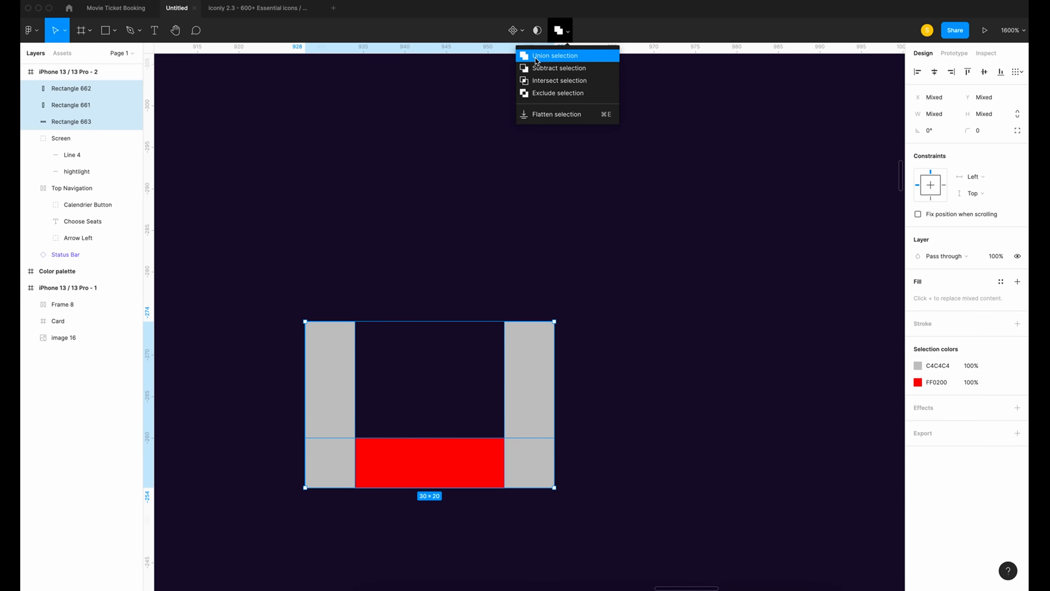
pyautogui.click(558, 61)
pyautogui.rightClick(538, 387)
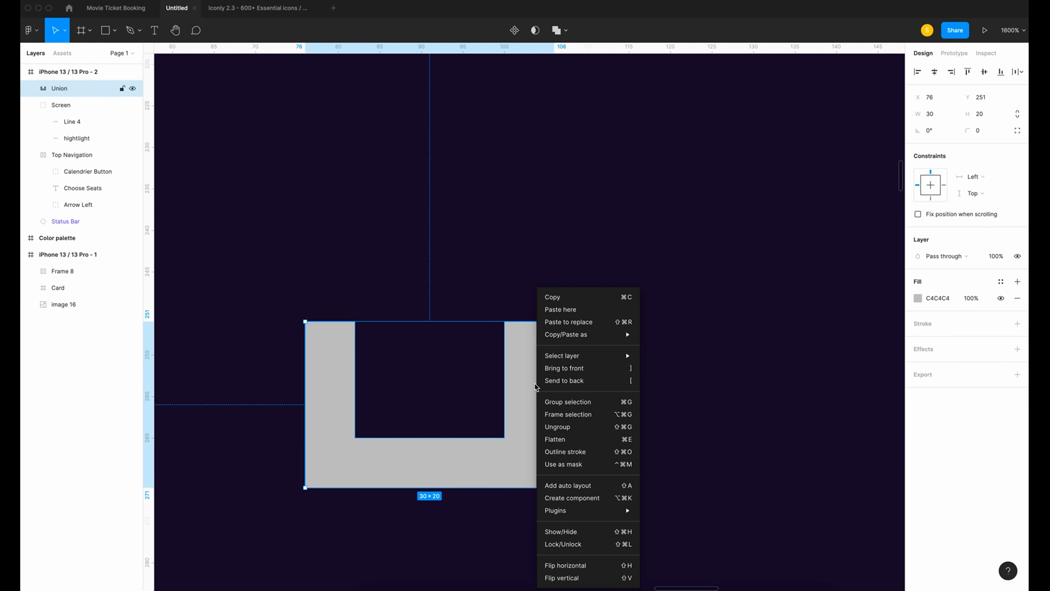
pyautogui.click(557, 440)
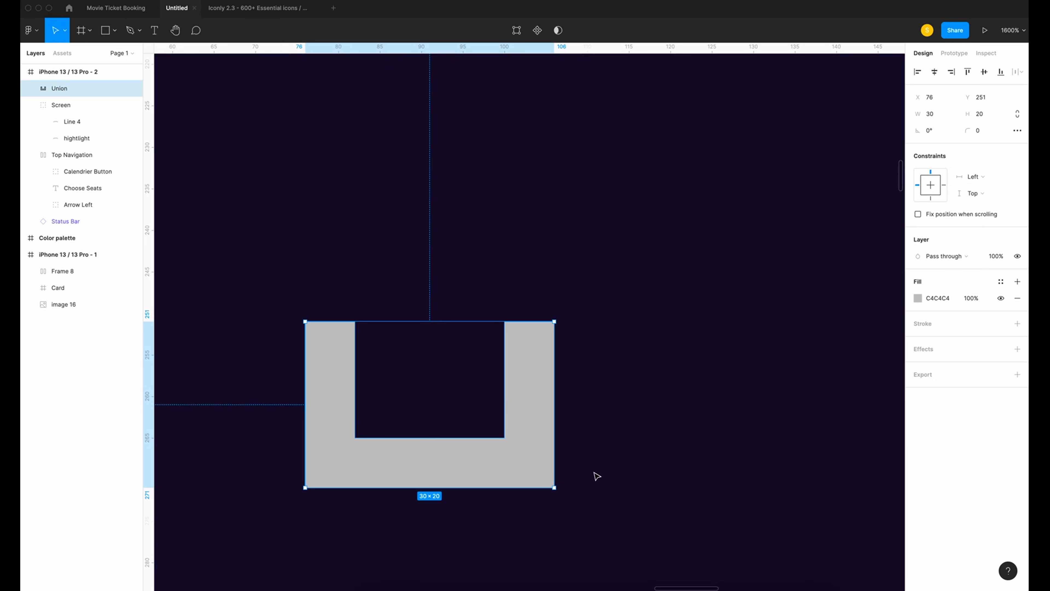
# Set the U shape's corner radius to 2 and give its two outer bottom corner points a larger radius.
pyautogui.click(982, 131)
pyautogui.write('2')
pyautogui.press('Return')
pyautogui.press('Return')
pyautogui.moveTo(280, 503); pyautogui.dragTo(603, 474)
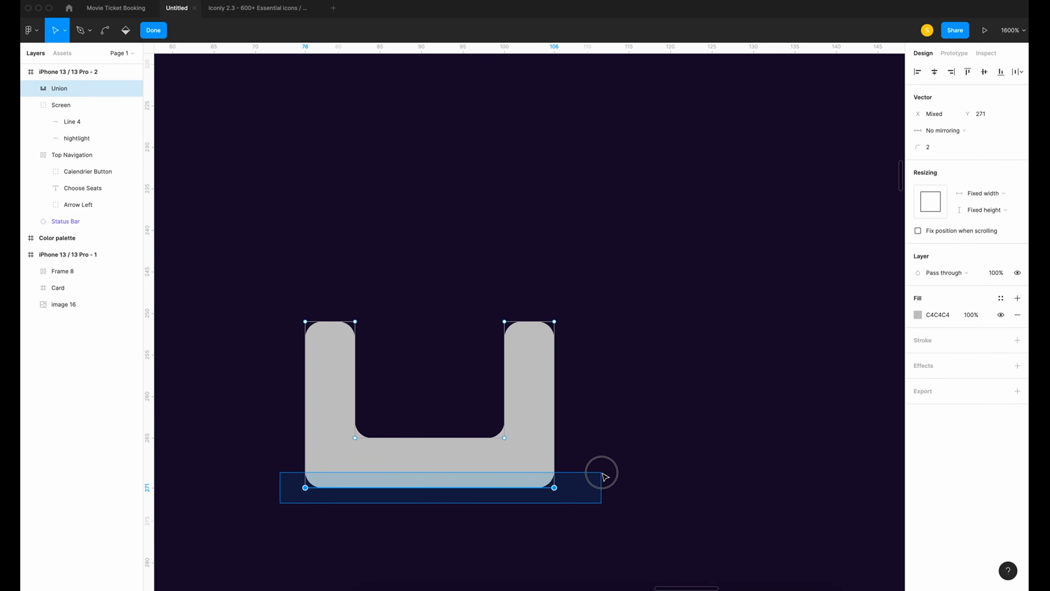
pyautogui.click(932, 150)
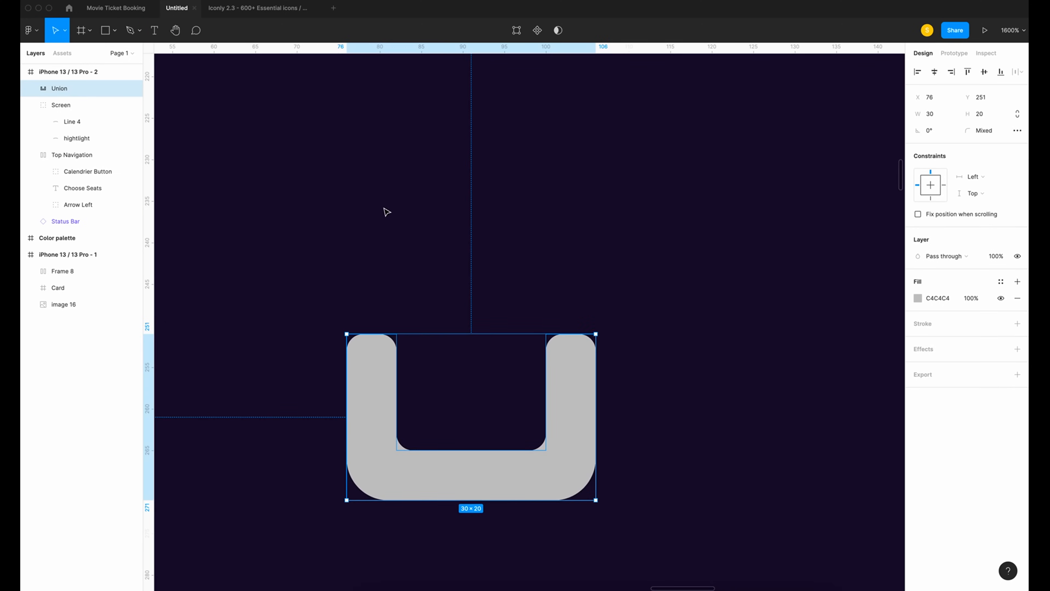
# Draw a rectangle about 16 wide between the arms of the U shape and set its height to 15.
pyautogui.press('r')
pyautogui.moveTo(404, 309)
pyautogui.mouseDown()
pyautogui.moveTo(488, 428)
pyautogui.moveTo(537, 443)
pyautogui.mouseUp()
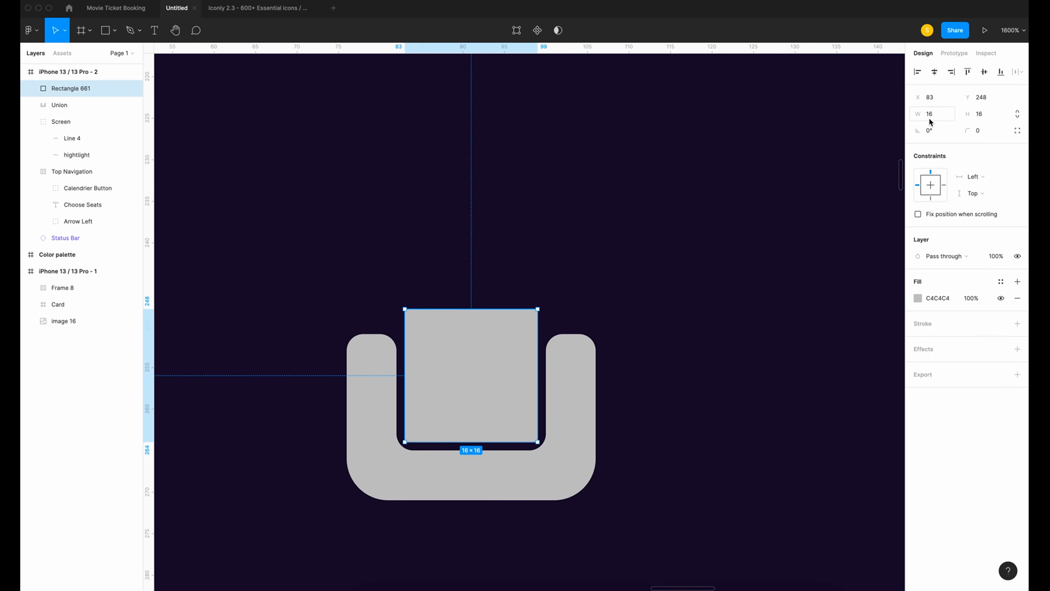
pyautogui.click(983, 115)
pyautogui.write('15')
pyautogui.press('Return')
# Set individual corner radii on the seat-back rectangle: 3 for the top corners and 1 for the bottom corners.
pyautogui.click(1017, 132)
pyautogui.click(962, 147)
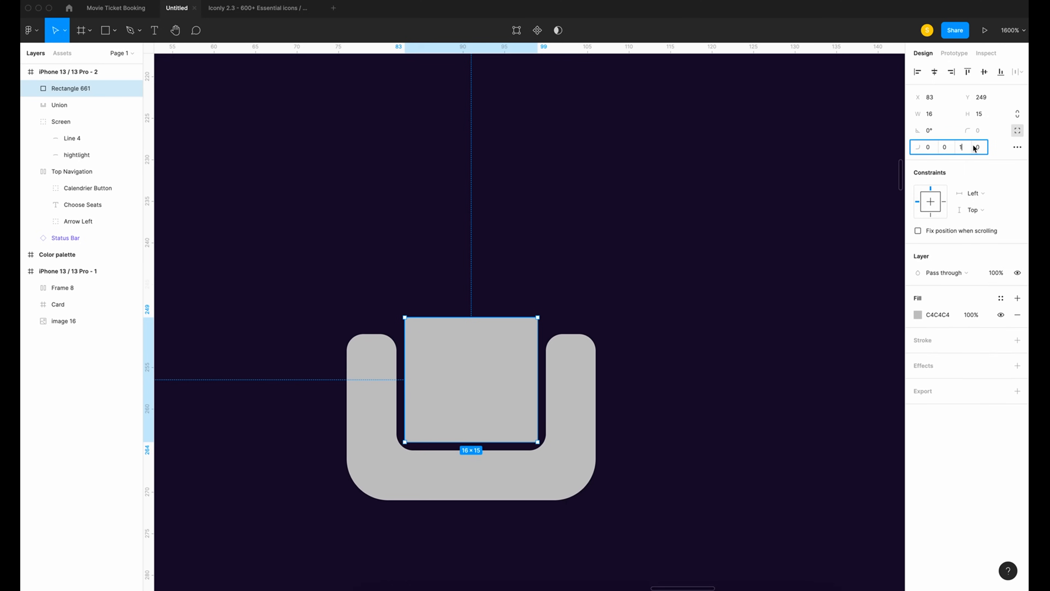
pyautogui.write('1')
pyautogui.click(982, 149)
pyautogui.press('Return')
pyautogui.click(929, 147)
pyautogui.write('3')
pyautogui.click(947, 148)
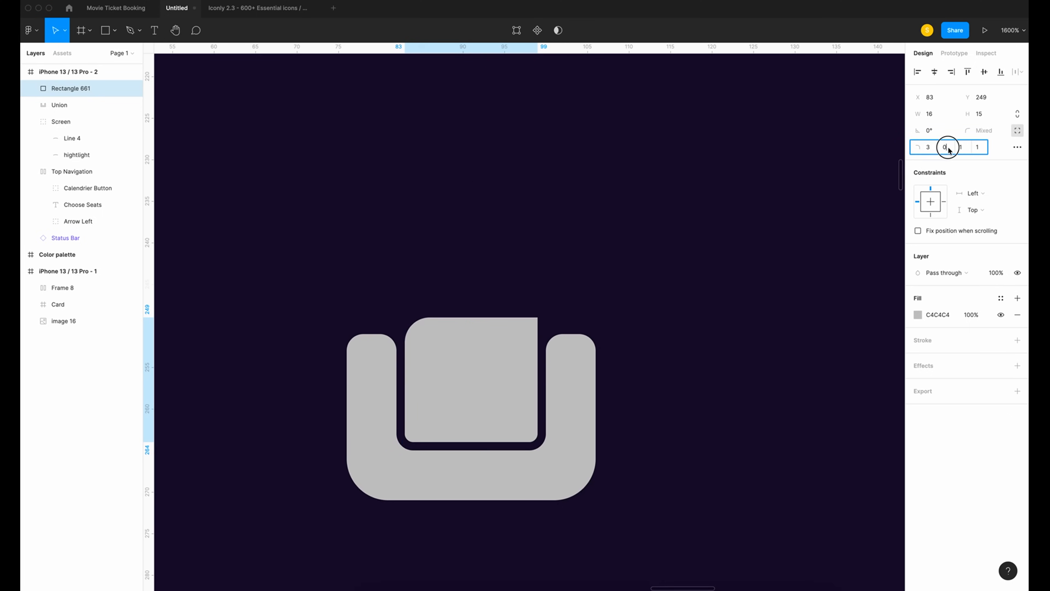
pyautogui.write('3')
pyautogui.press('Return')
# Frame the rectangle together with the U shape and rename the frame Seat.
pyautogui.keyDown('shift'); pyautogui.click(65, 104); pyautogui.keyUp('shift')
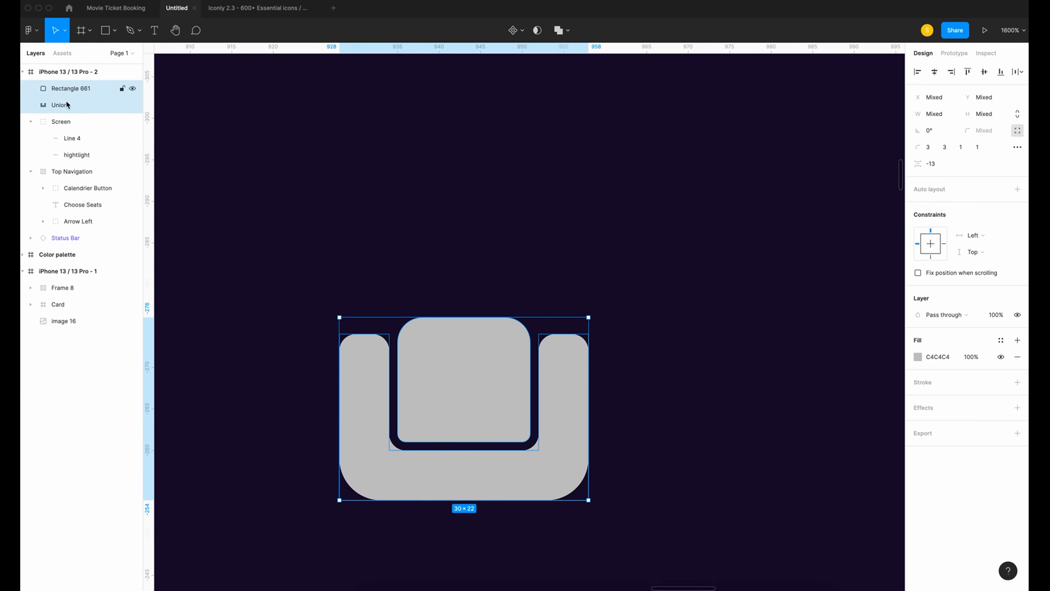
pyautogui.rightClick(63, 88)
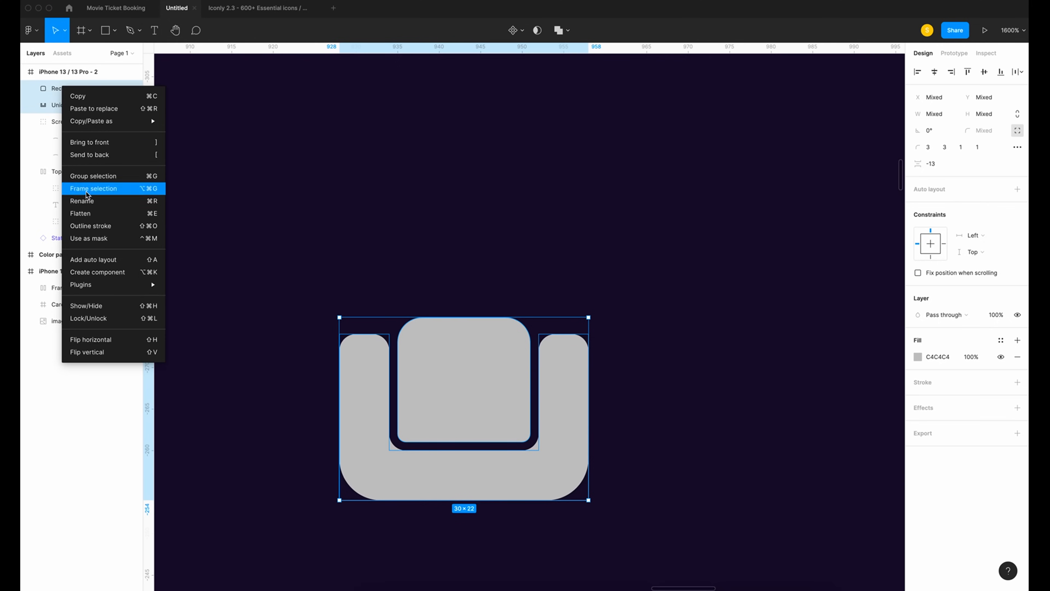
pyautogui.click(106, 194)
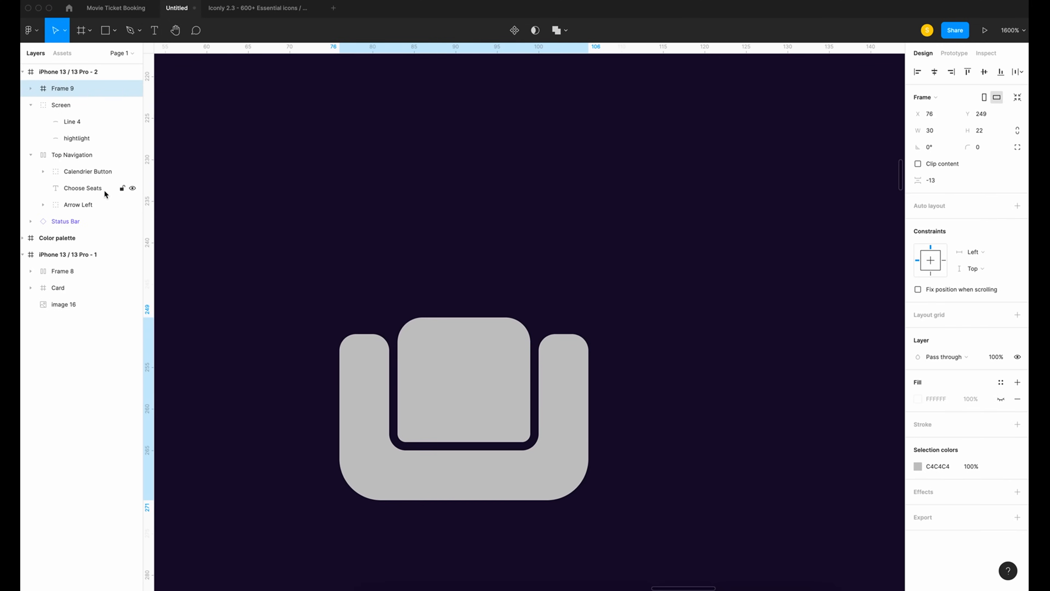
pyautogui.doubleClick(71, 89)
pyautogui.write('Seat')
# Move the Seat frame down the phone screen to about X 59, Y 460.
pyautogui.scroll(2, 431, 209)
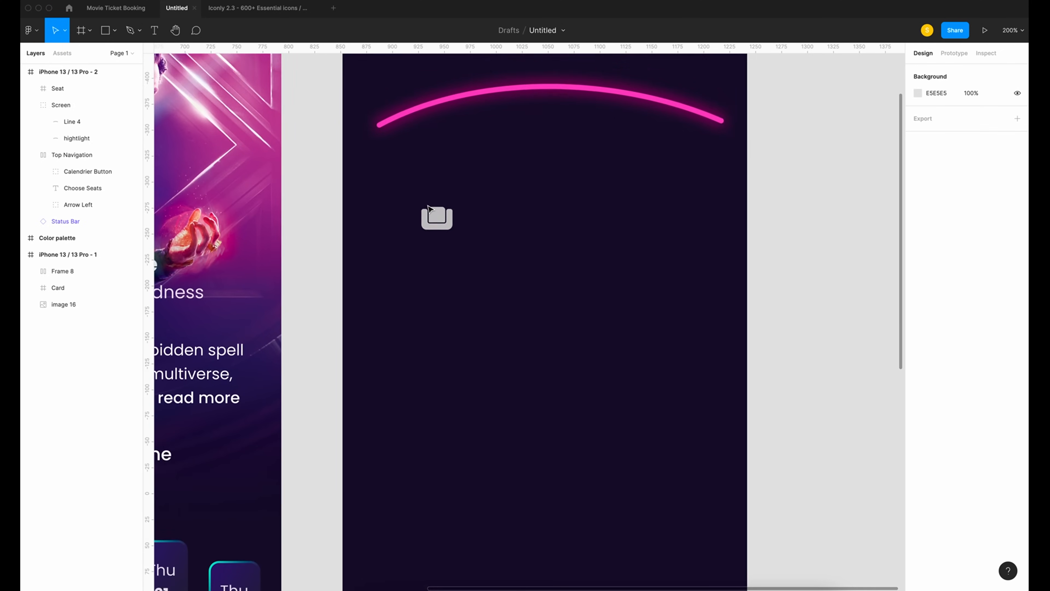
pyautogui.scroll(-3, 429, 208)
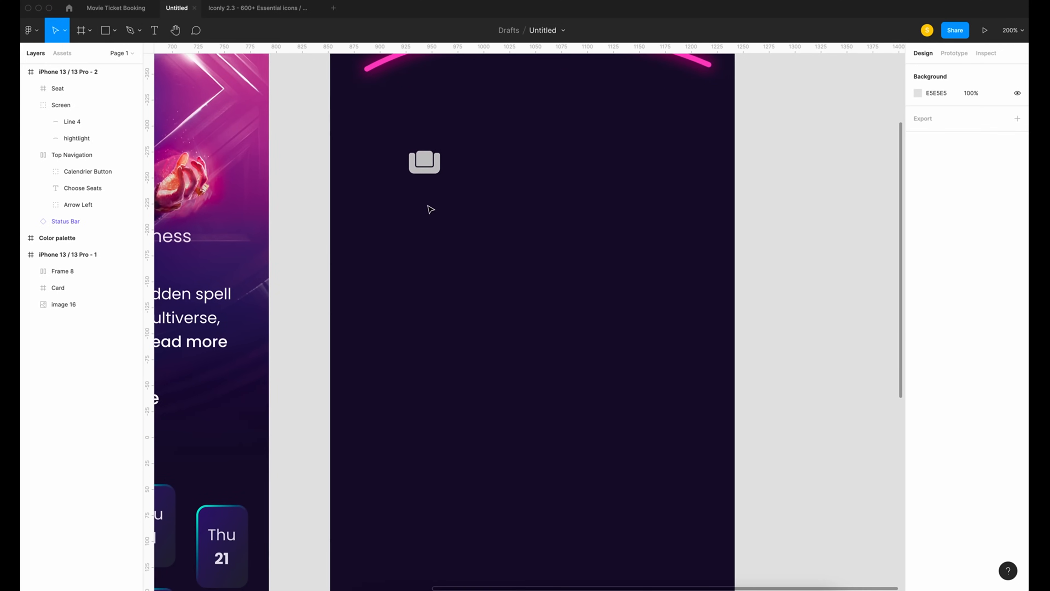
pyautogui.click(423, 168)
pyautogui.moveTo(426, 168); pyautogui.dragTo(407, 388)
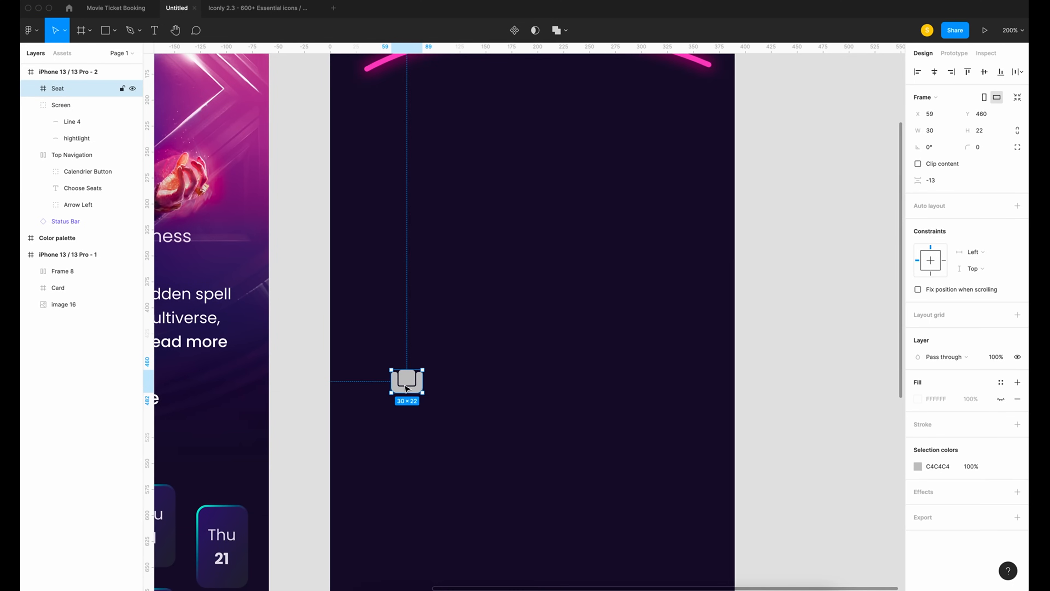
# Make a copy of the seat and place it 40 px to the right of the original.
pyautogui.hotkey('ctrl', 'c')
pyautogui.hotkey('ctrl', 'v')
pyautogui.hotkey('shift', 'Right')
pyautogui.hotkey('shift', 'Right')
pyautogui.hotkey('shift', 'Right')
pyautogui.hotkey('shift', 'Right')
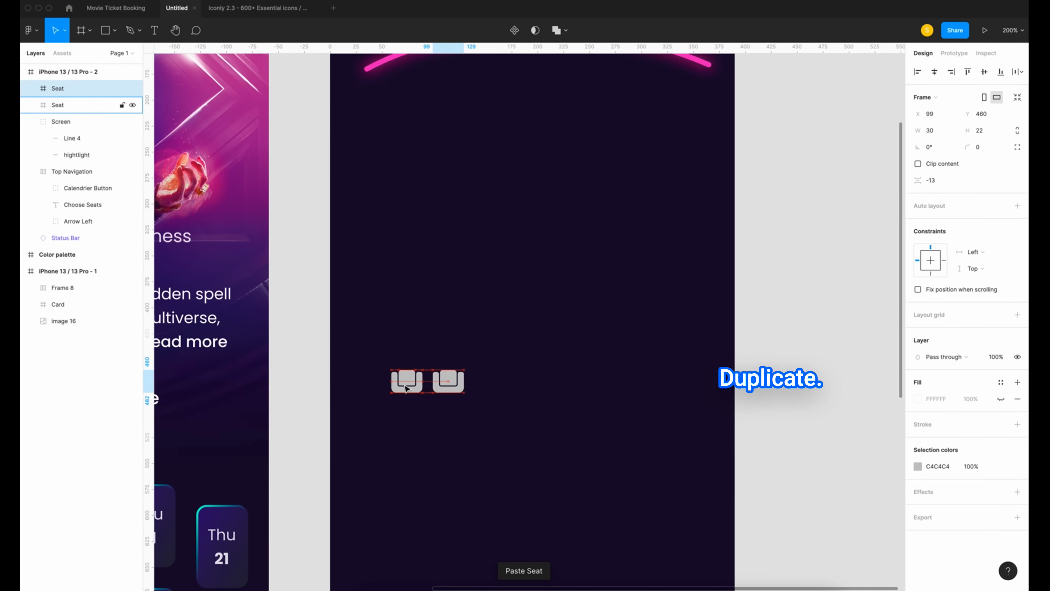
# Repeat the seat duplication at the same spacing until the row holds eight seats.
pyautogui.hotkey('ctrl', 'd')
pyautogui.hotkey('ctrl', 'd')
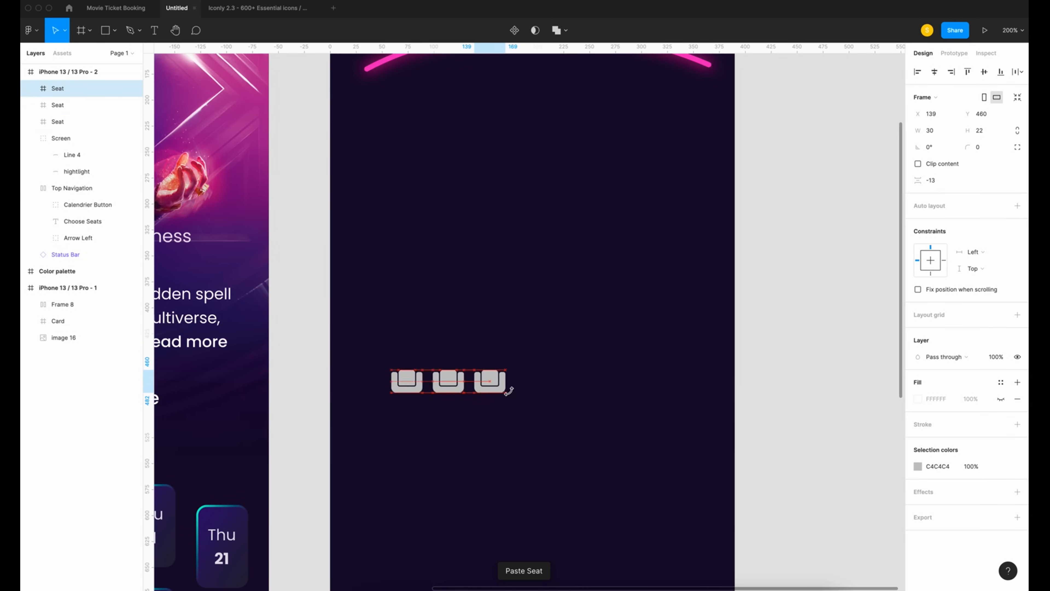
pyautogui.hotkey('ctrl', 'd')
pyautogui.hotkey('ctrl', 'd')
pyautogui.hotkey('ctrl', 'd')
pyautogui.hotkey('ctrl', 'd')
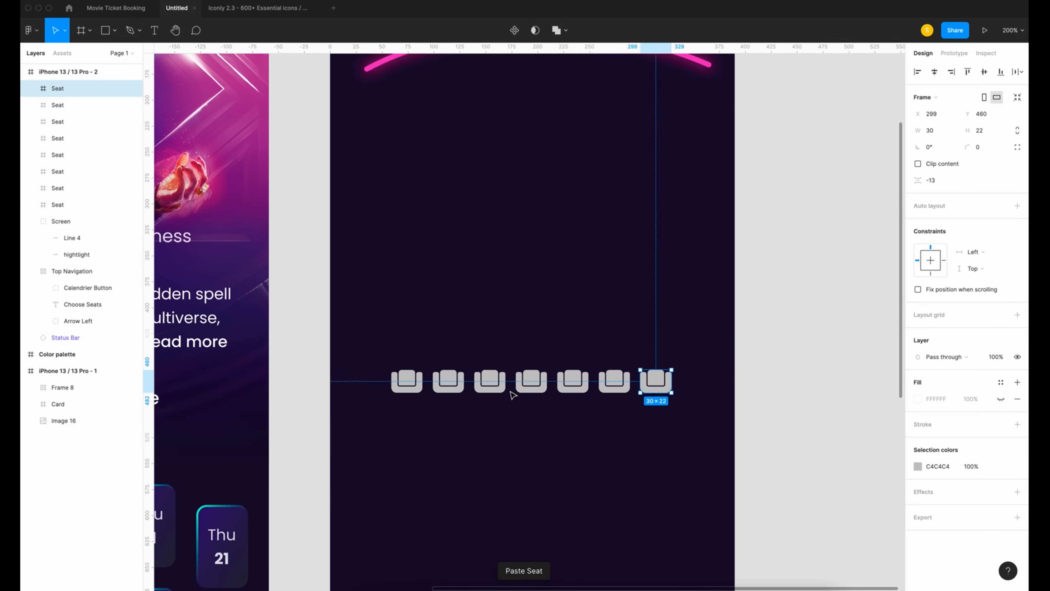
# Group the eight seats and rename the group Row 6.
pyautogui.moveTo(723, 417); pyautogui.dragTo(385, 347)
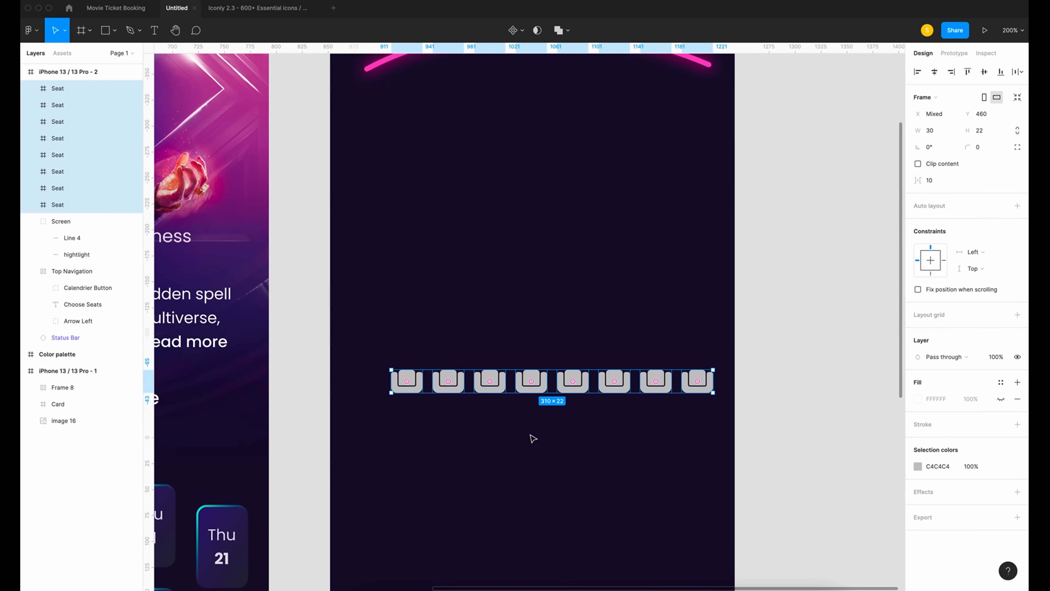
pyautogui.hotkey('ctrl', 'g')
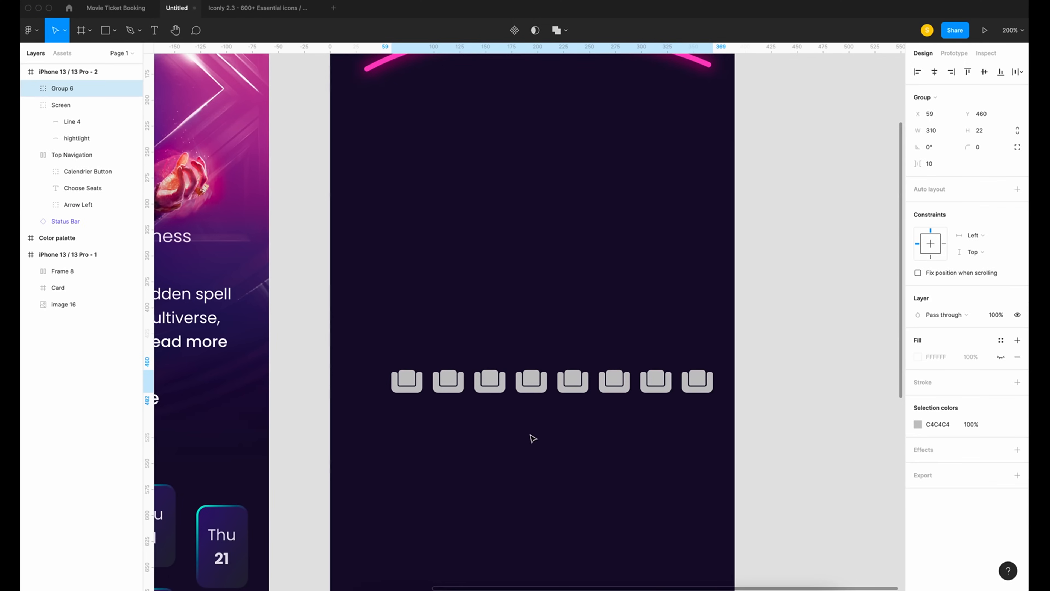
pyautogui.doubleClick(62, 88)
pyautogui.write('Row 6')
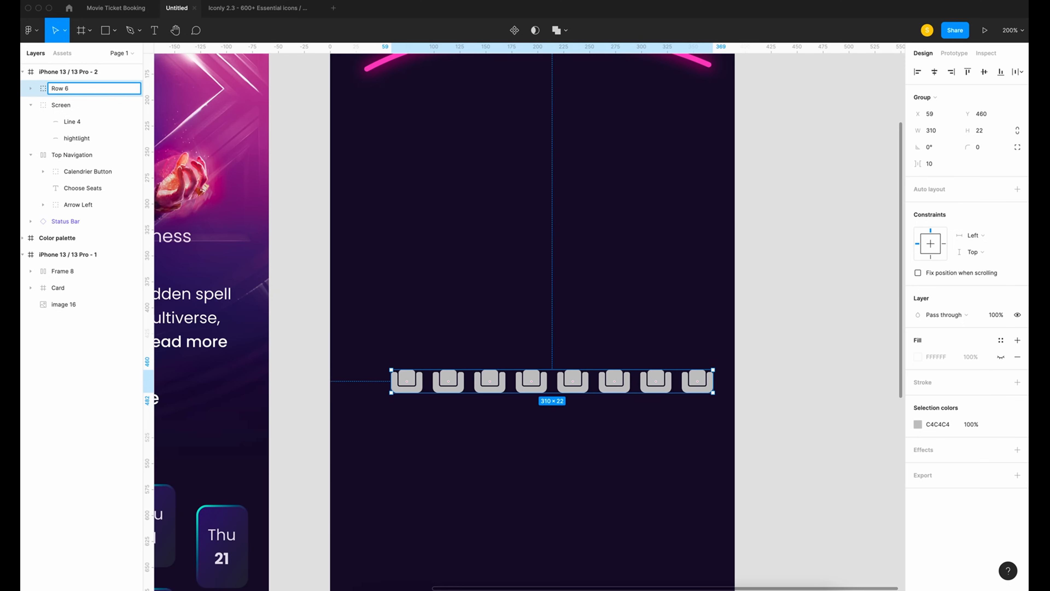
pyautogui.press('Return')
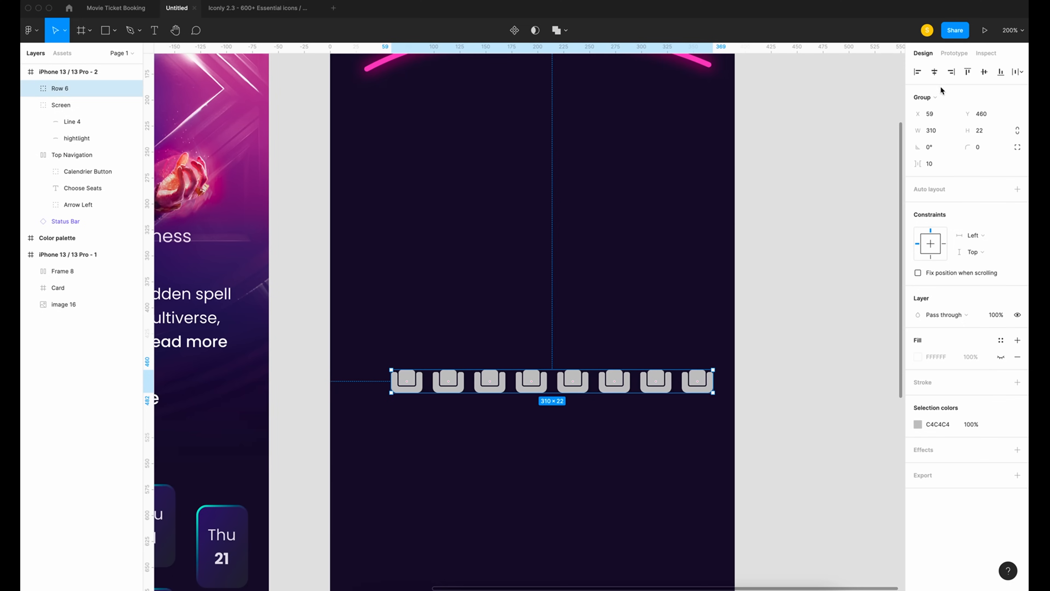
# Add a ninth seat to the Row 6 group and centre the row horizontally in the phone frame.
pyautogui.click(935, 77)
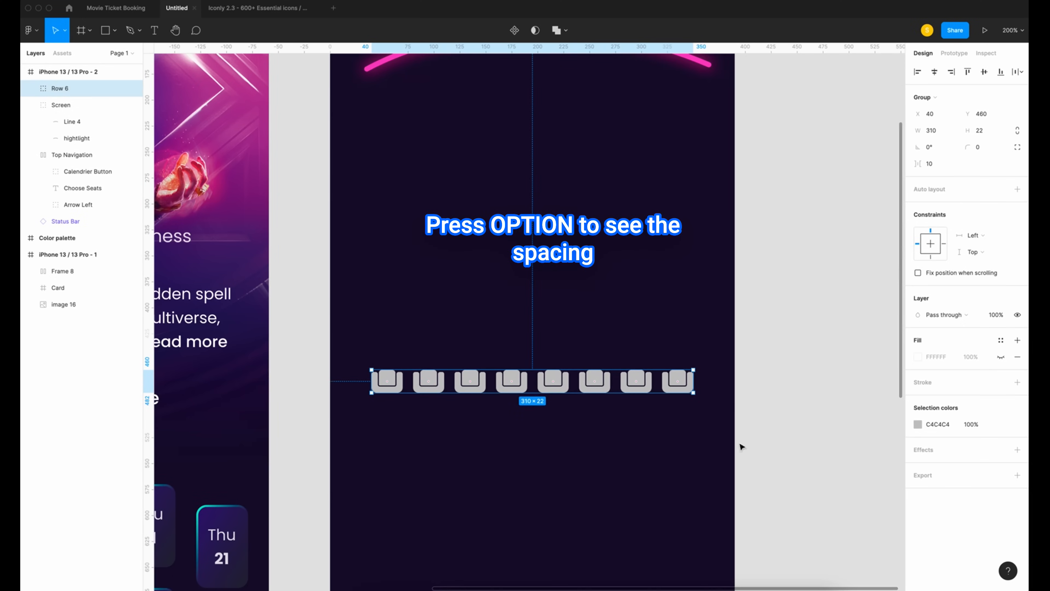
pyautogui.press('alt')
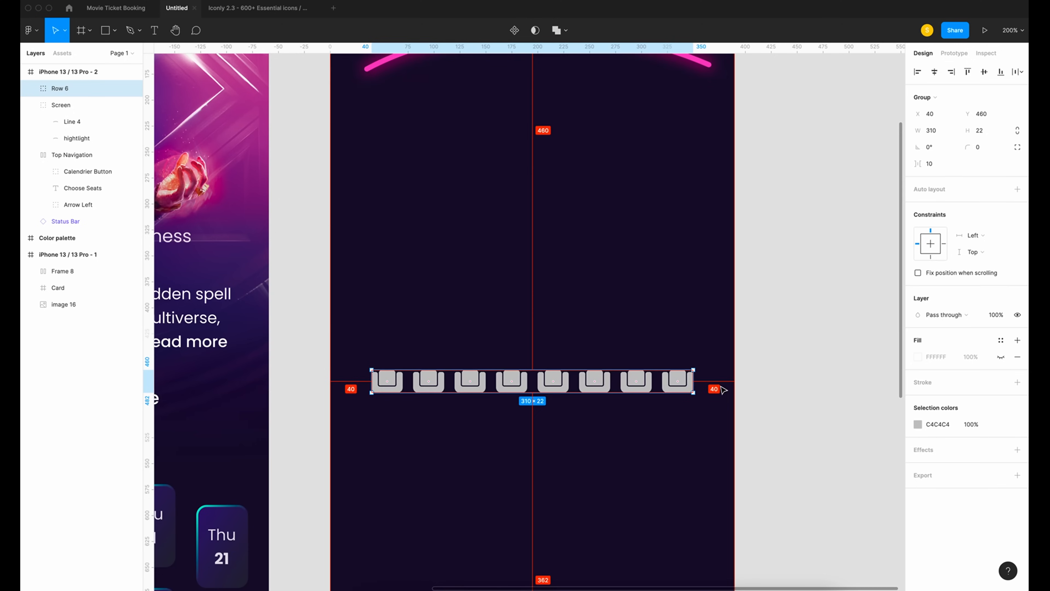
pyautogui.click(30, 88)
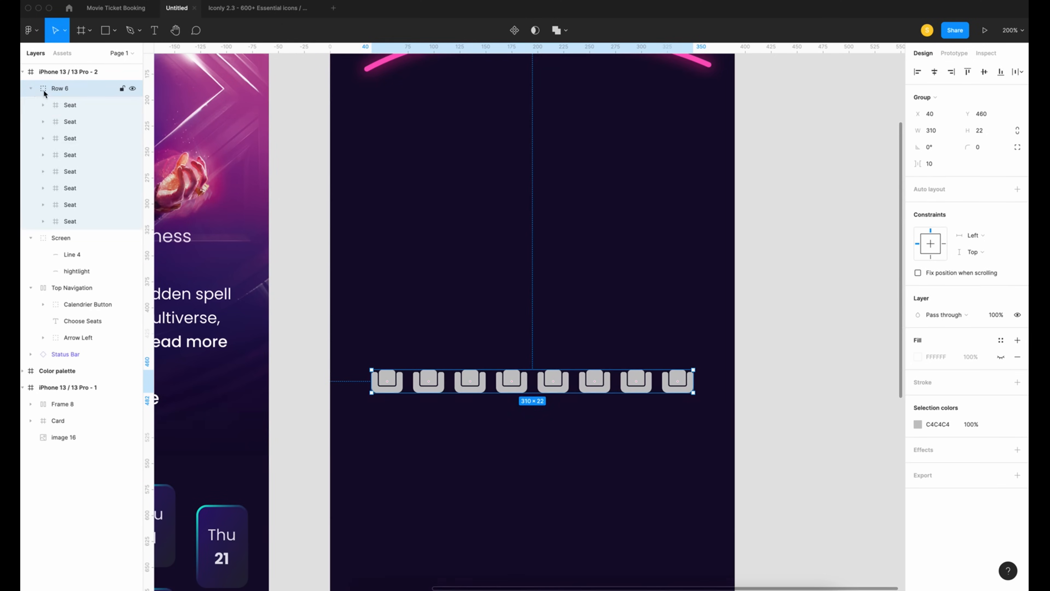
pyautogui.click(74, 106)
pyautogui.press('super+d')
pyautogui.click(66, 88)
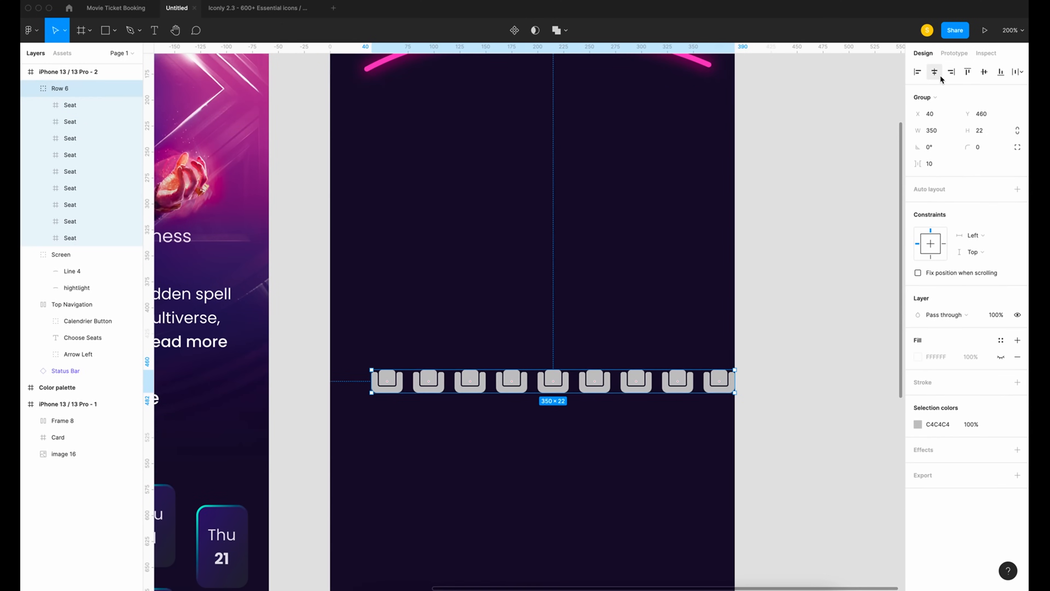
pyautogui.click(935, 73)
pyautogui.press('alt')
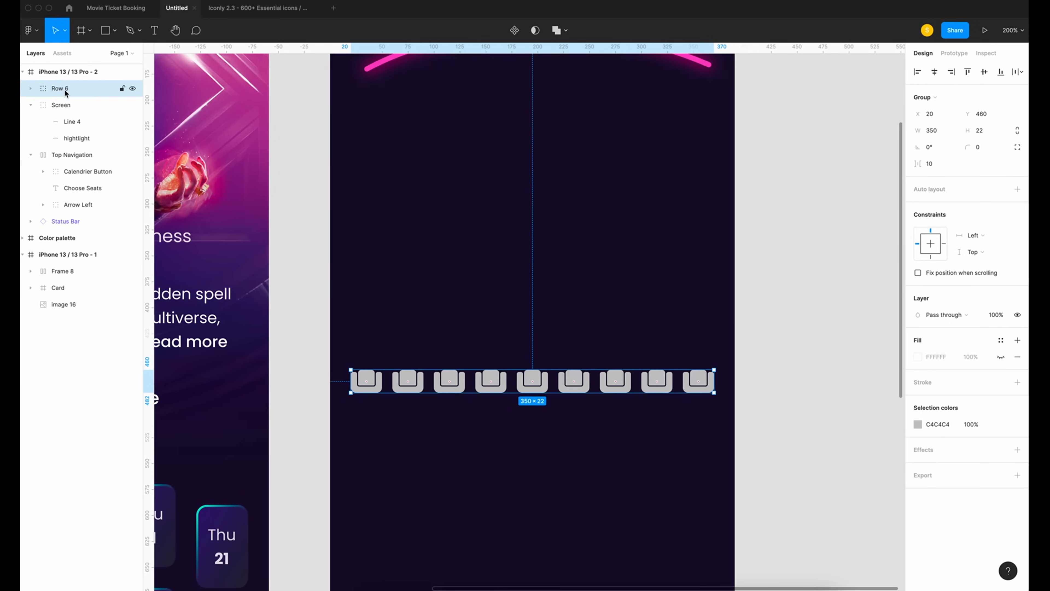
# Duplicate Row 6, place the copy above it at Y 418 and rename it Row 5.
pyautogui.press('super+d')
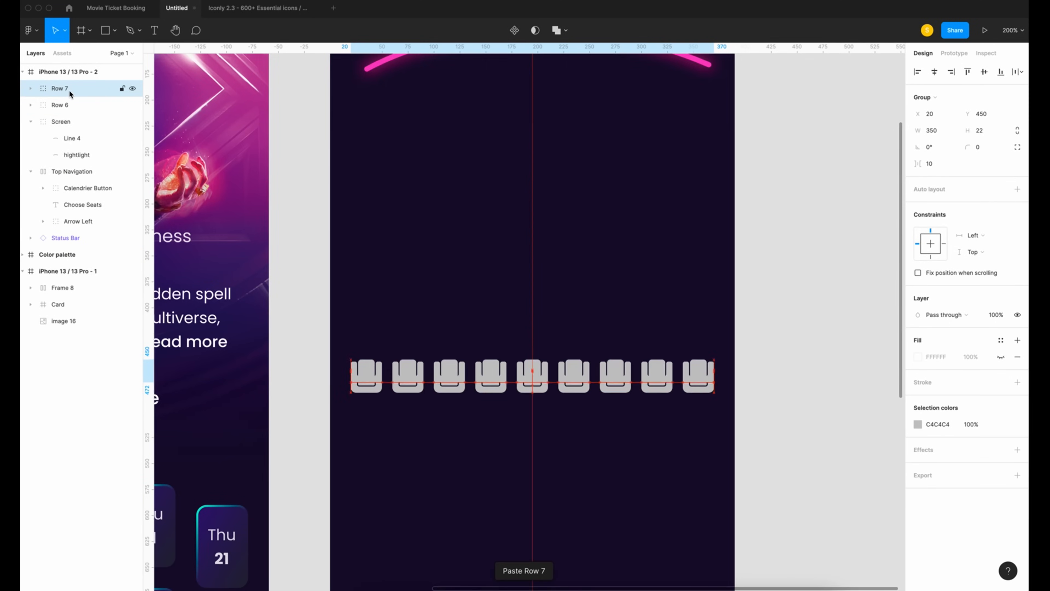
pyautogui.hotkey('shift', 'Up')
pyautogui.hotkey('shift', 'Up')
pyautogui.hotkey('shift', 'Up')
pyautogui.doubleClick(63, 89)
pyautogui.write('Row 7')
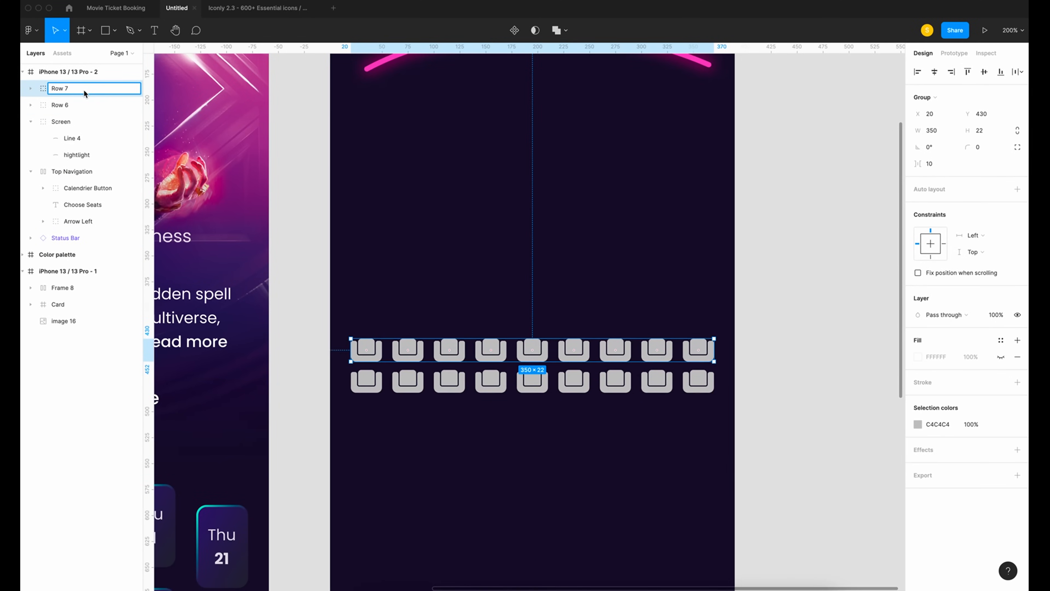
pyautogui.press('BackSpace')
pyautogui.write('5')
pyautogui.press('Return')
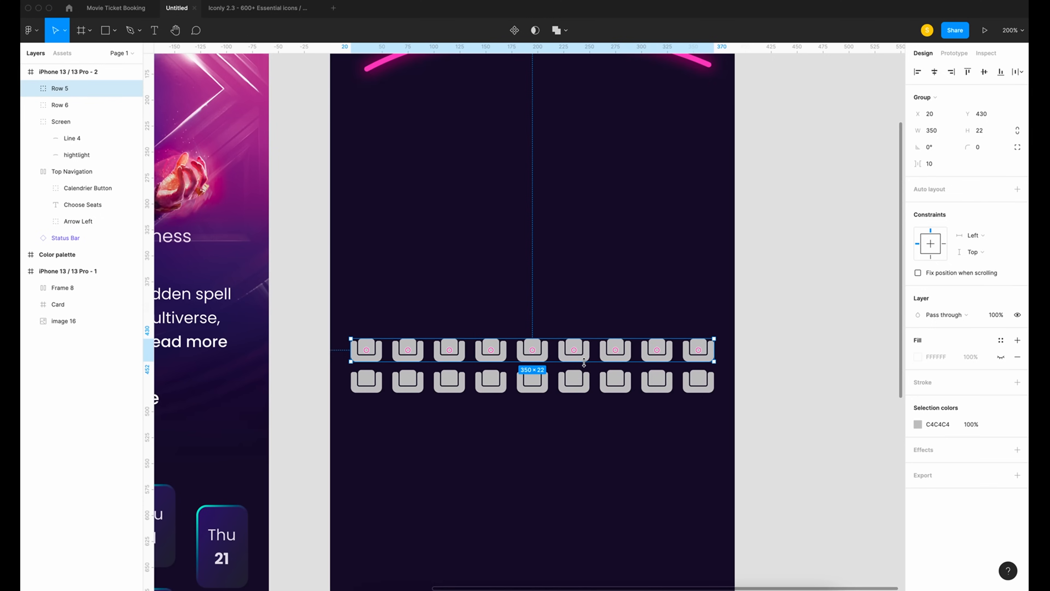
pyautogui.moveTo(584, 363); pyautogui.dragTo(588, 352)
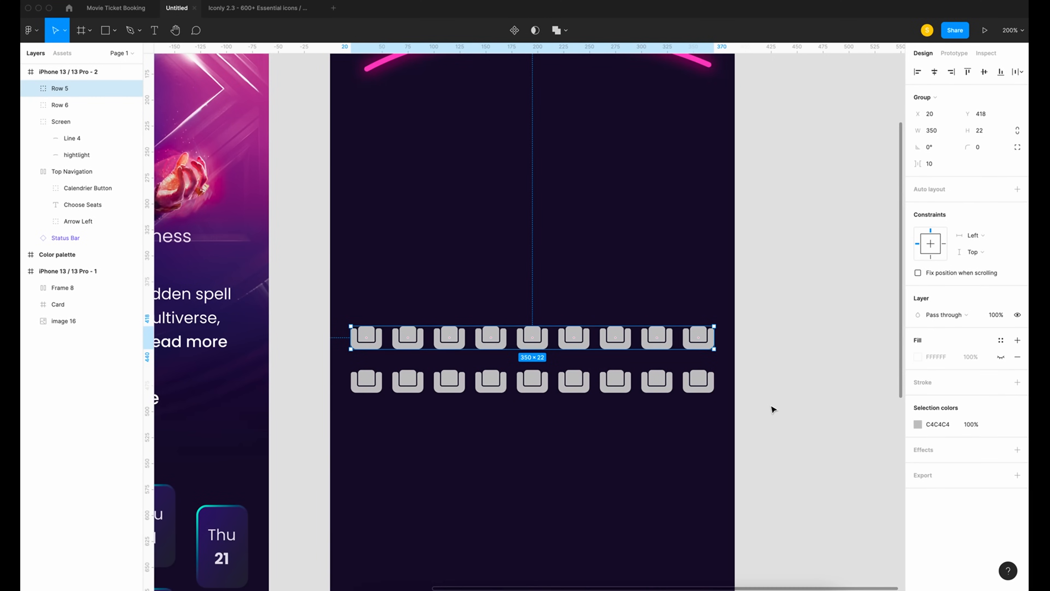
# Add another copy of the nine-seat row above Row 5 at Y 376 and rename it Row 4.
pyautogui.press('super+v')
pyautogui.hotkey('shift', 'Up')
pyautogui.hotkey('shift', 'Up')
pyautogui.hotkey('shift', 'Up')
pyautogui.hotkey('shift', 'Up')
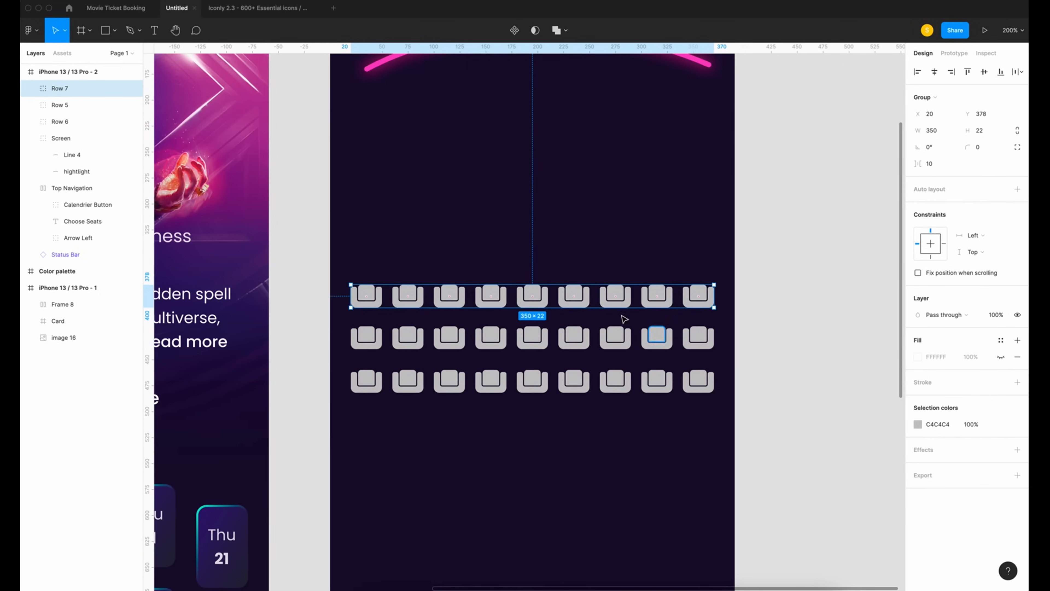
pyautogui.click(826, 397)
pyautogui.scroll(5, 827, 396)
pyautogui.doubleClick(76, 90)
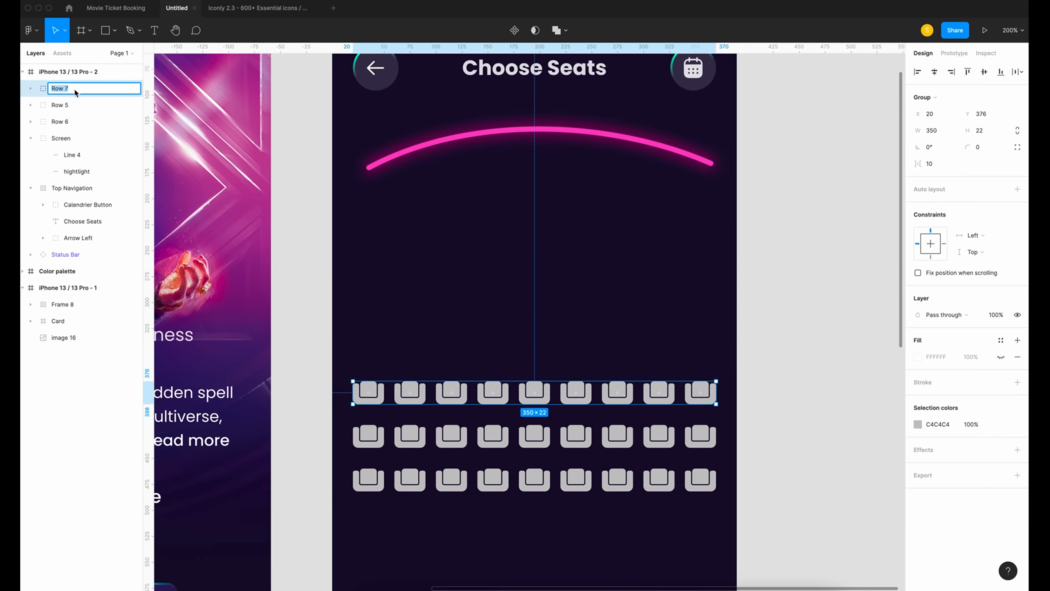
pyautogui.click(76, 91)
pyautogui.press('BackSpace')
pyautogui.write('4')
pyautogui.press('Return')
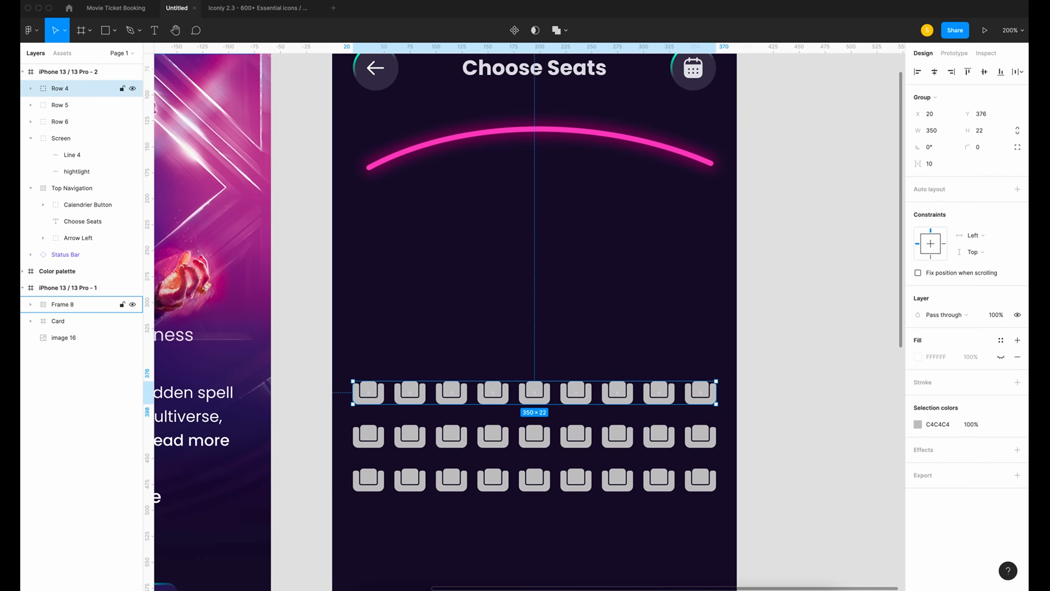
# Paste another nine-seat row above Row 4 at Y 334 and hide its last seat.
pyautogui.press('super+v')
pyautogui.hotkey('shift', 'Up')
pyautogui.hotkey('shift', 'Up')
pyautogui.hotkey('shift', 'Up')
pyautogui.hotkey('shift', 'Up')
pyautogui.press('Up')
pyautogui.press('Up')
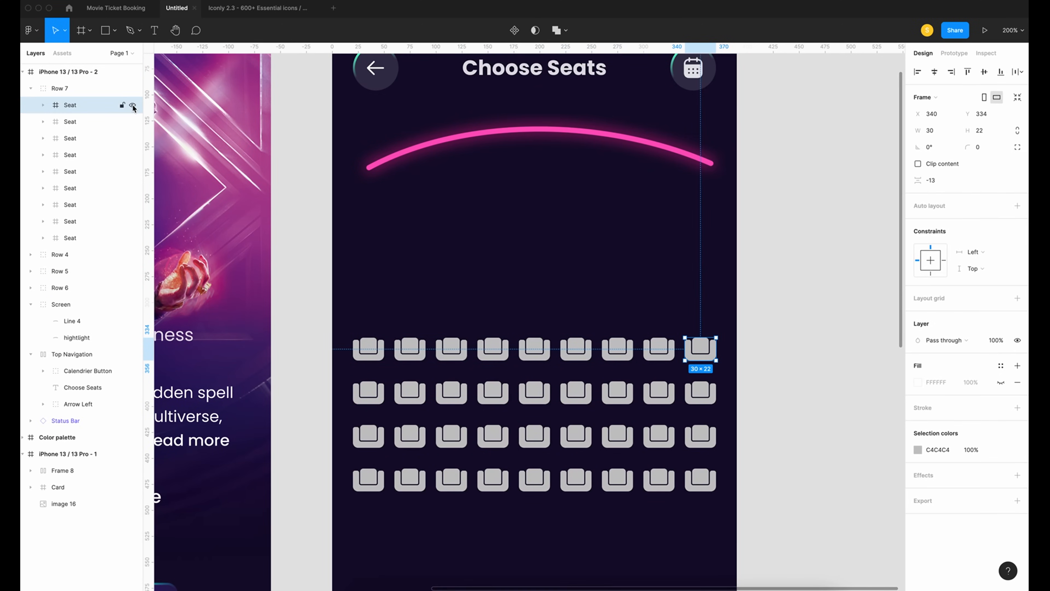
pyautogui.click(132, 106)
# Rename the eight-seat row Row 3 and centre it horizontally in the phone frame.
pyautogui.doubleClick(78, 88)
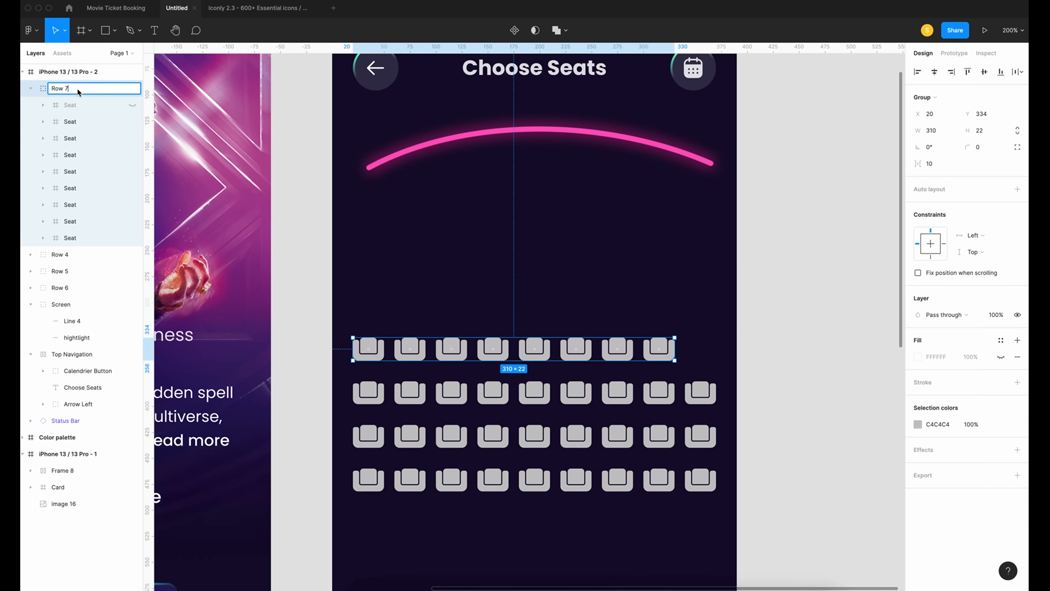
pyautogui.press('BackSpace')
pyautogui.write('3')
pyautogui.press('Return')
pyautogui.click(30, 88)
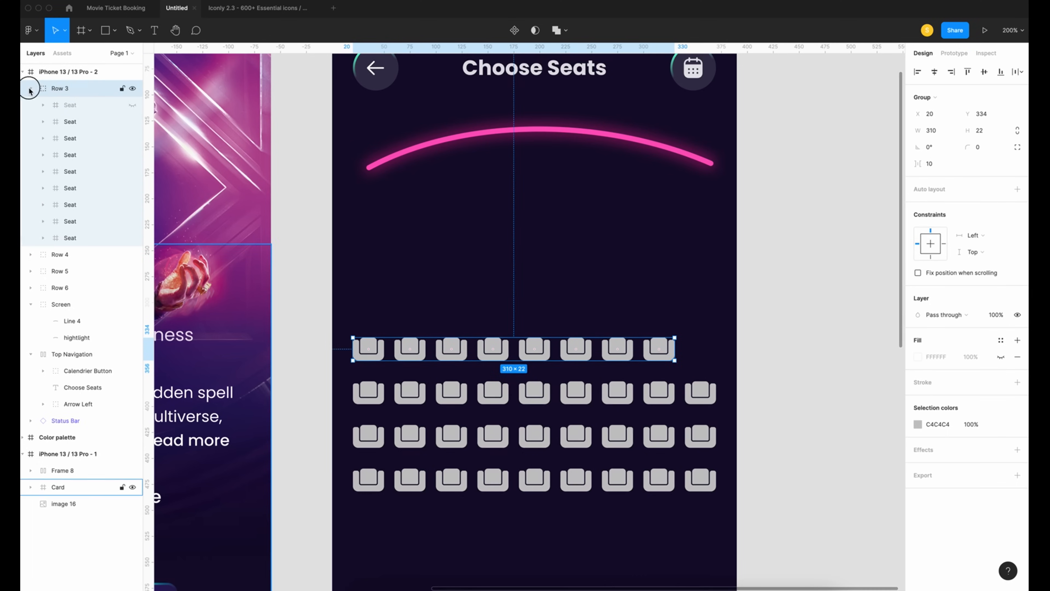
pyautogui.click(934, 74)
pyautogui.hscroll(1, 731, 375)
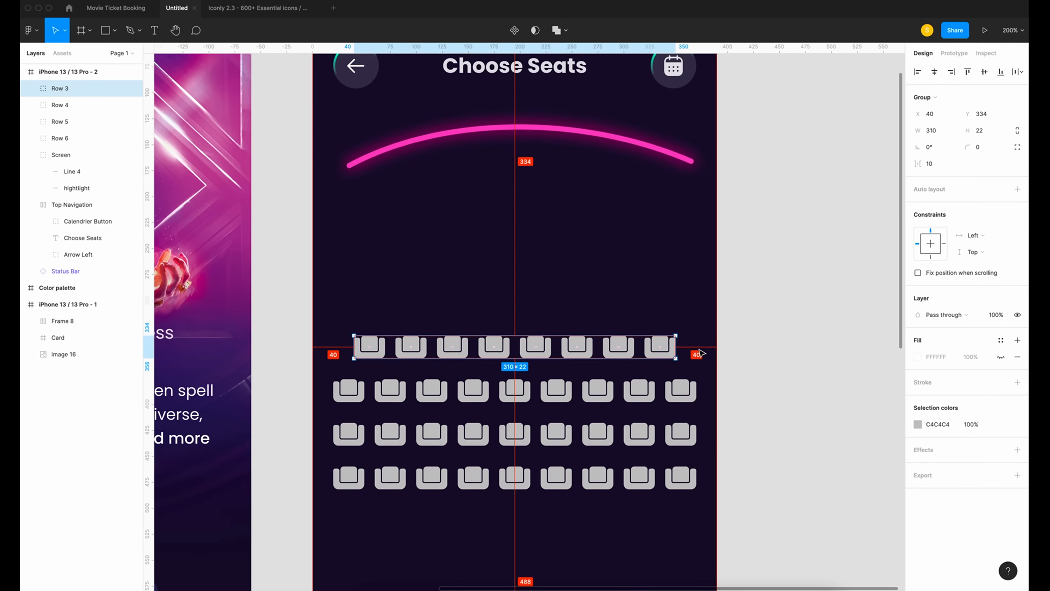
pyautogui.click(857, 428)
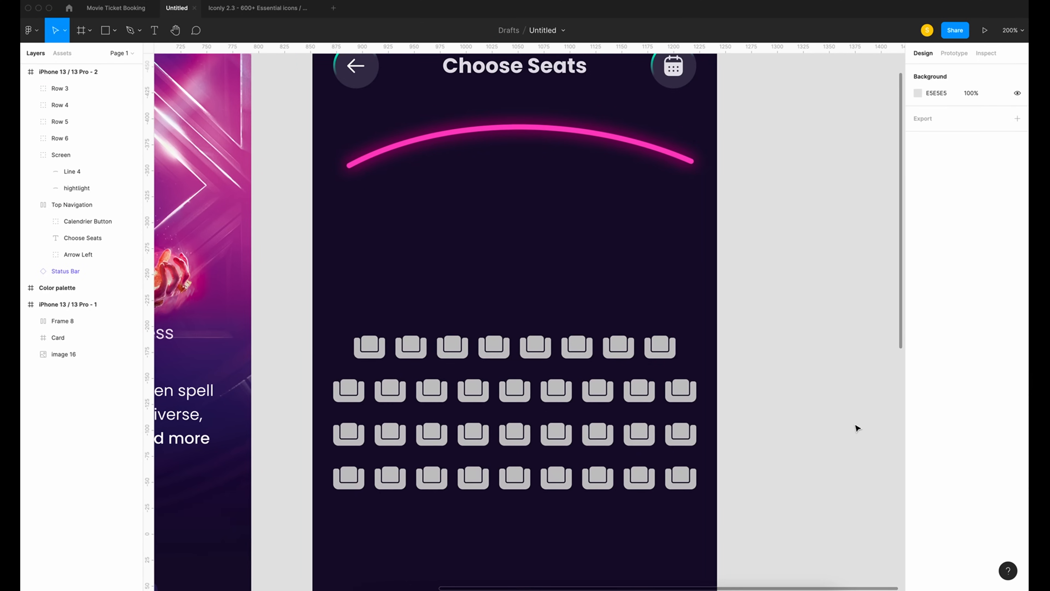
# Duplicate Row 3, place the copy above it at Y 294 and rename it Row 2.
pyautogui.click(551, 374)
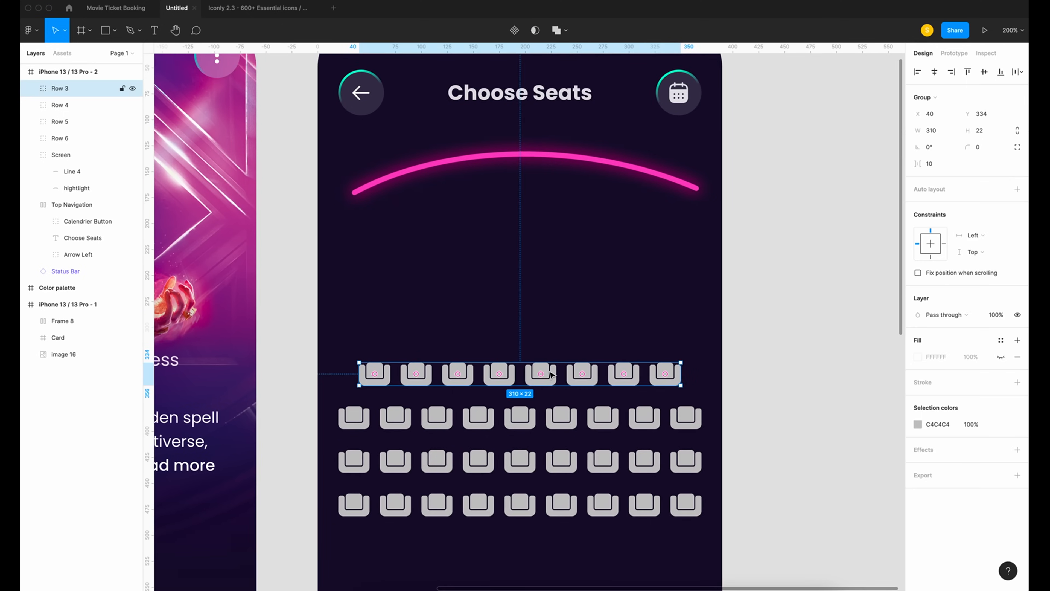
pyautogui.press('super+c')
pyautogui.press('super+v')
pyautogui.hotkey('shift', 'Up')
pyautogui.hotkey('shift', 'Up')
pyautogui.hotkey('shift', 'Up')
pyautogui.hotkey('shift', 'Up')
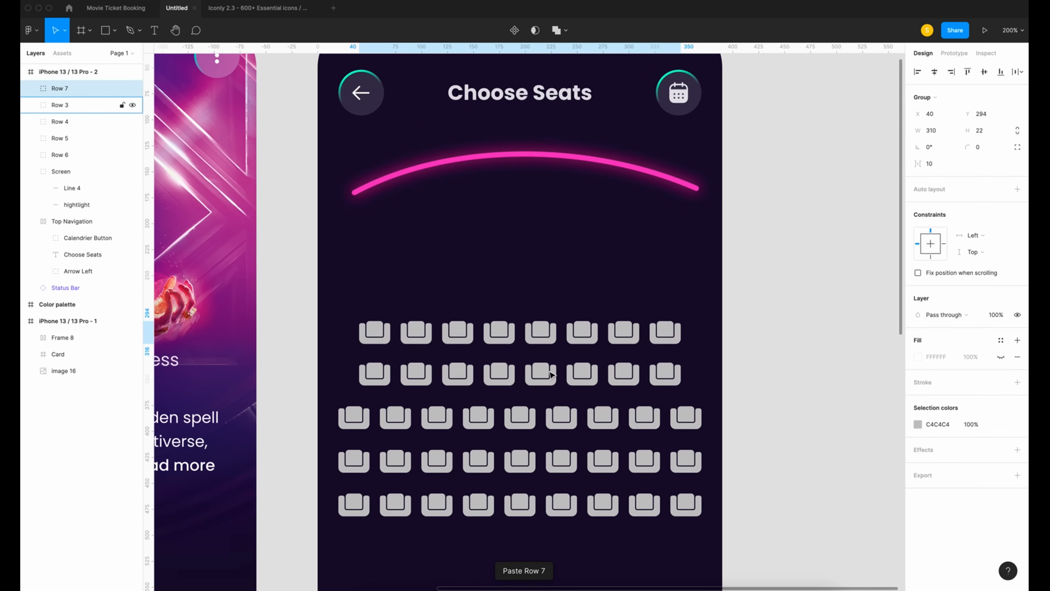
pyautogui.doubleClick(78, 88)
pyautogui.press('BackSpace')
pyautogui.write('2')
pyautogui.press('Return')
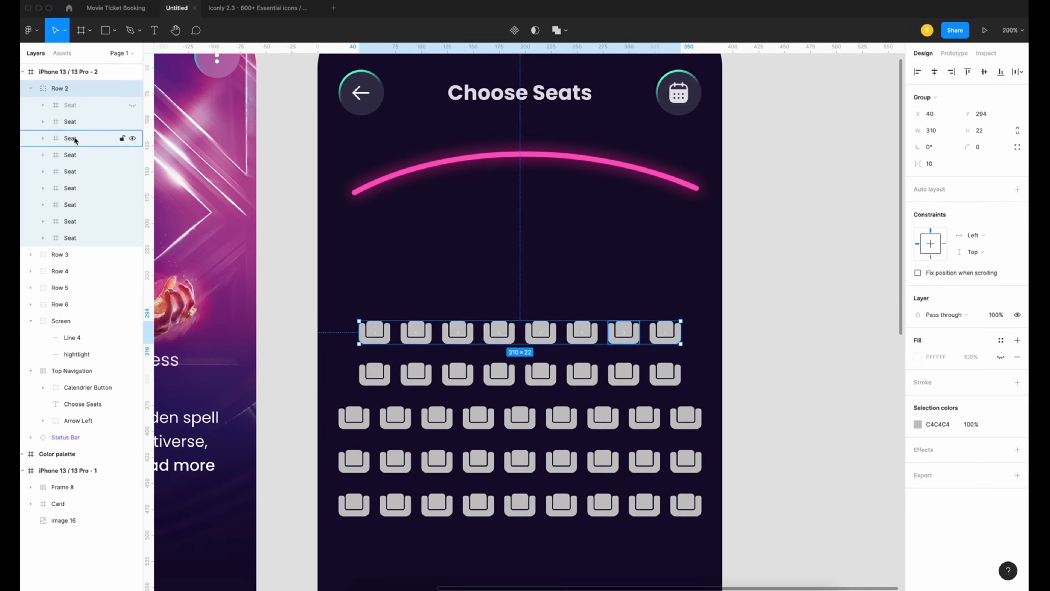
# Group the four right-hand seats of Row 2 and name the group Right.
pyautogui.click(76, 124)
pyautogui.keyDown('shift'); pyautogui.click(75, 139); pyautogui.keyUp('shift')
pyautogui.keyDown('shift'); pyautogui.click(73, 154); pyautogui.keyUp('shift')
pyautogui.keyDown('shift'); pyautogui.click(75, 171); pyautogui.keyUp('shift')
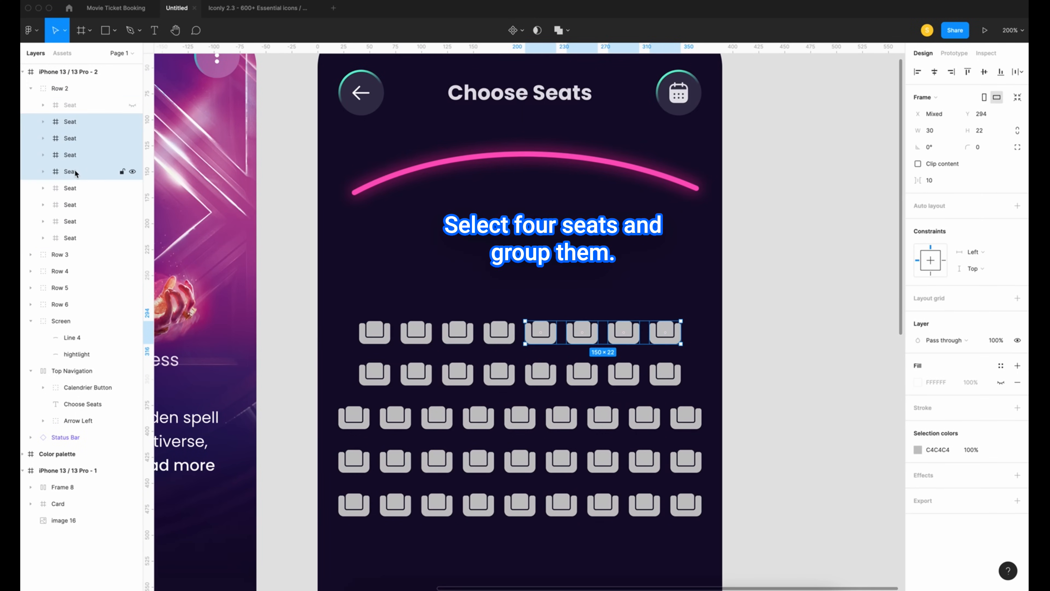
pyautogui.press('super+g')
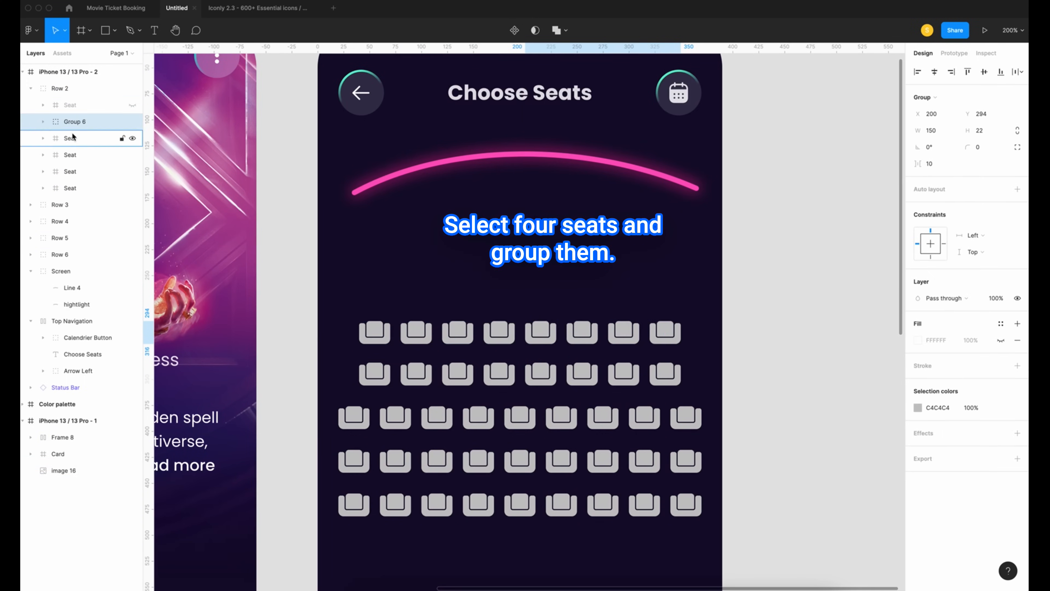
pyautogui.doubleClick(75, 121)
pyautogui.write('Right')
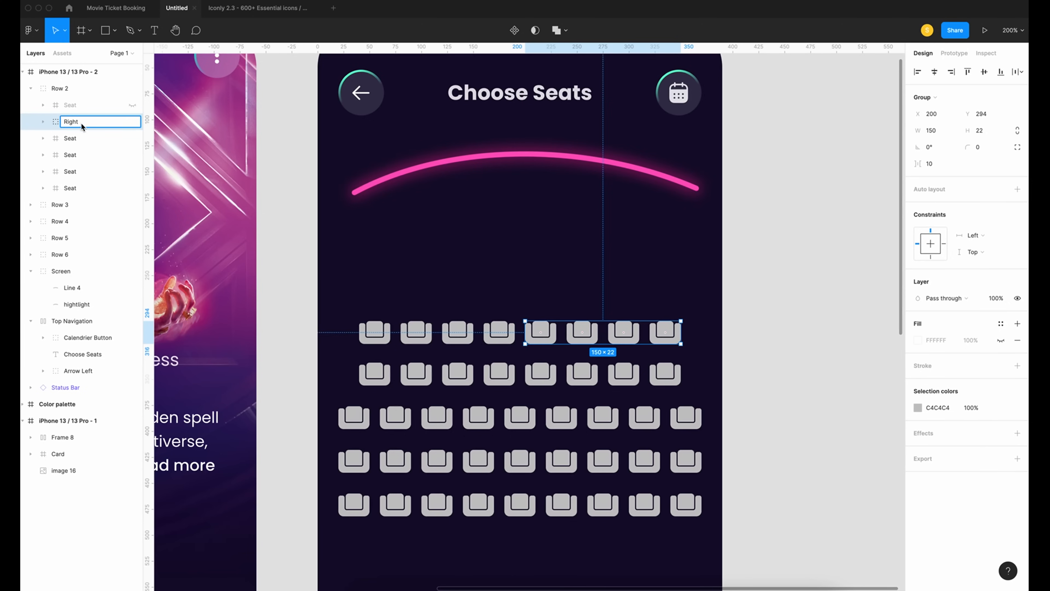
# Group the four remaining visible seats of Row 2 and name the group Left.
pyautogui.click(77, 138)
pyautogui.keyDown('shift'); pyautogui.click(78, 172); pyautogui.keyUp('shift')
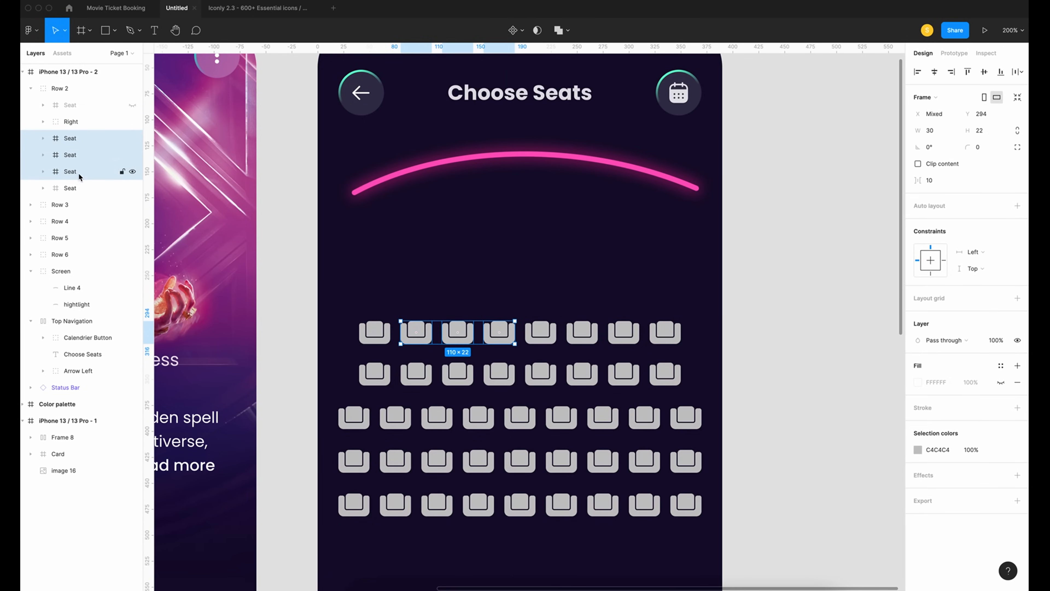
pyautogui.keyDown('shift'); pyautogui.click(79, 188); pyautogui.keyUp('shift')
pyautogui.press('super+g')
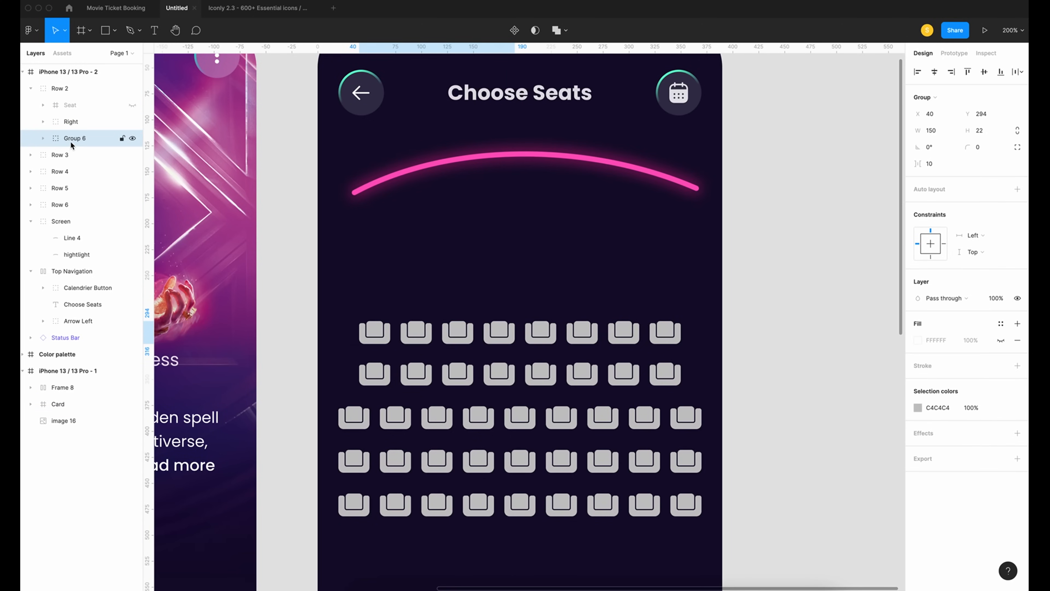
pyautogui.doubleClick(75, 139)
pyautogui.write('Lr')
pyautogui.write('ft')
pyautogui.press('Return')
# Open an aisle in Row 2 by moving the Left group to X 20 and the Right group to X 220.
pyautogui.hotkey('shift', 'Left')
pyautogui.hotkey('shift', 'Left')
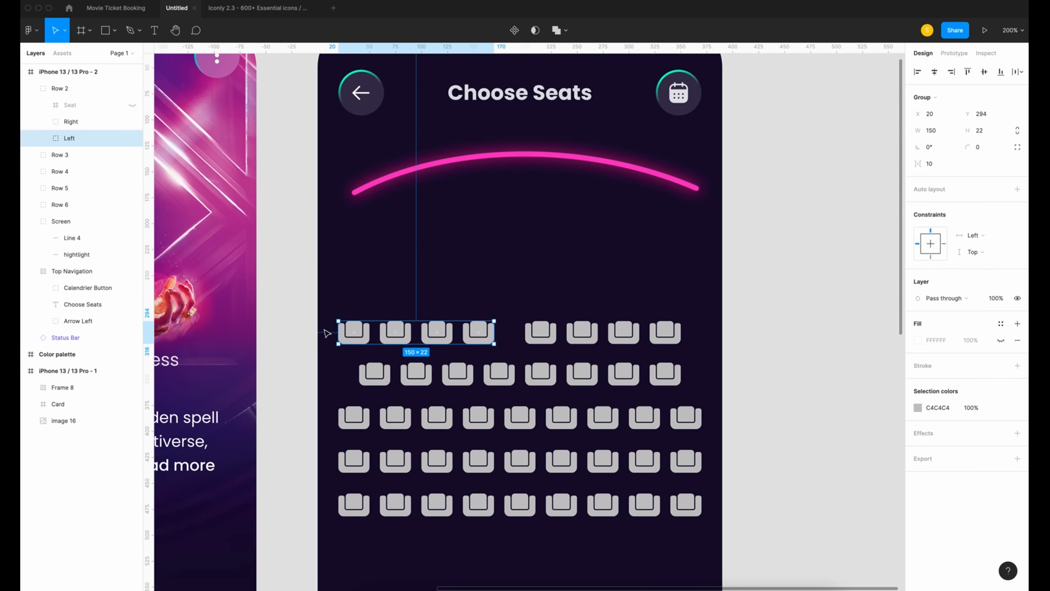
pyautogui.click(70, 121)
pyautogui.hotkey('shift', 'Right')
pyautogui.hotkey('shift', 'Right')
pyautogui.click(69, 138)
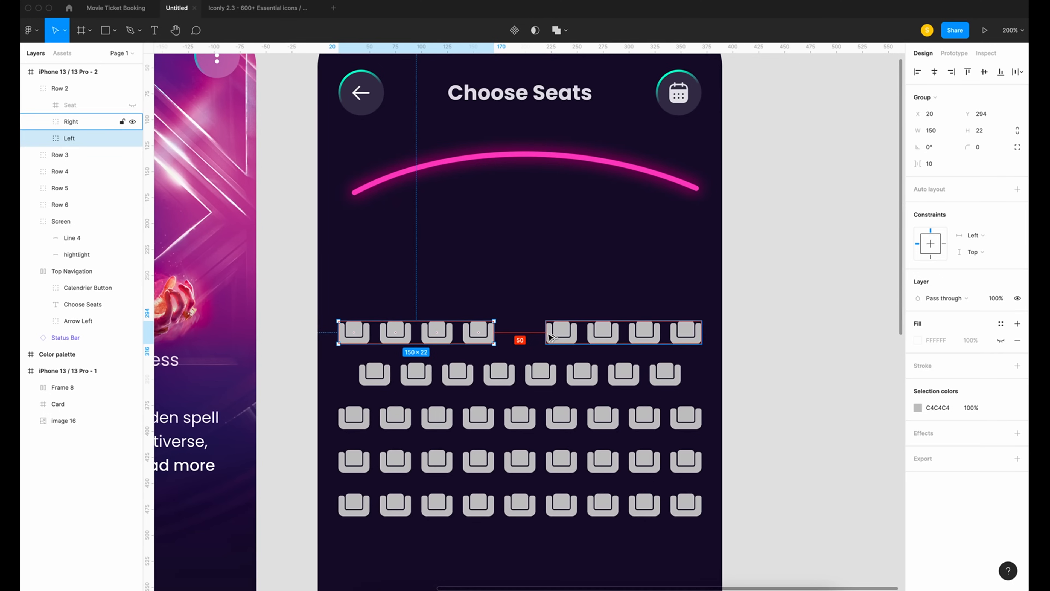
# Duplicate Row 2, place the copy above it at Y 252 with 20 px spacing and rename it Row 1.
pyautogui.click(453, 339)
pyautogui.press('super+c')
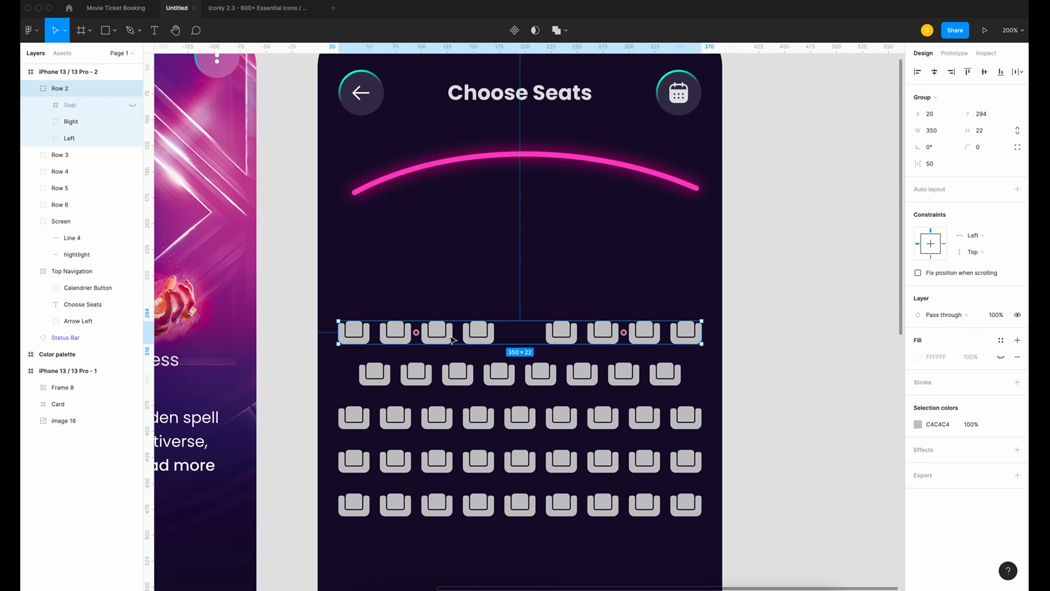
pyautogui.press('super+v')
pyautogui.moveTo(453, 339); pyautogui.dragTo(439, 303)
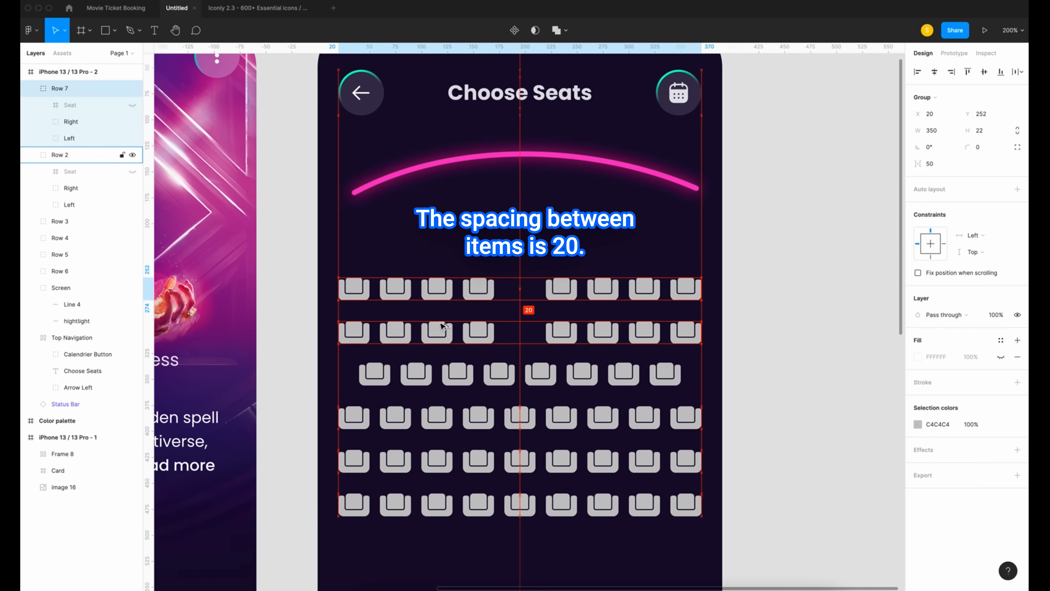
pyautogui.doubleClick(62, 89)
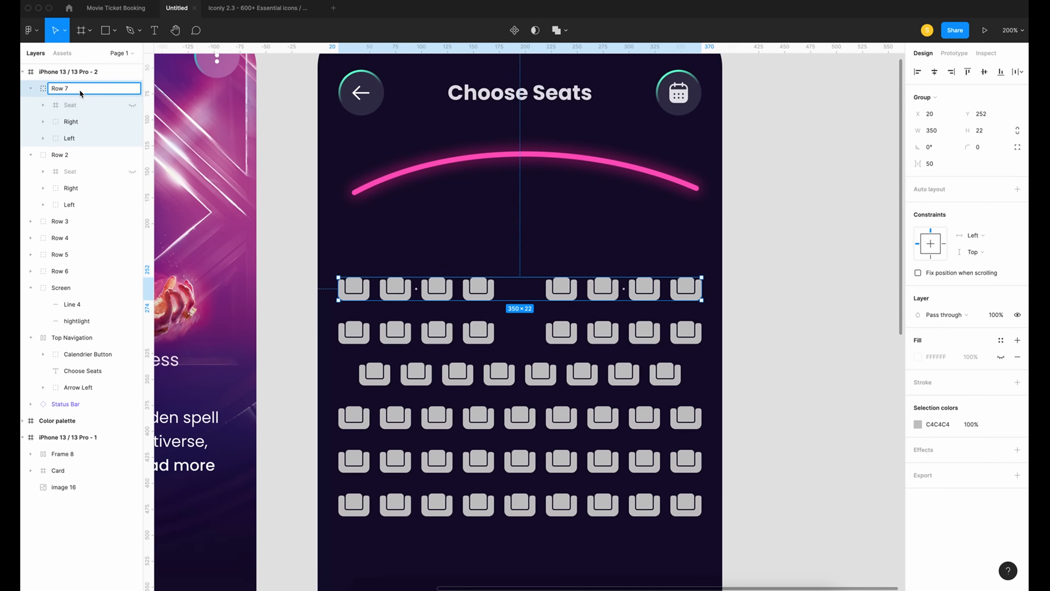
pyautogui.press('BackSpace')
pyautogui.write('1')
pyautogui.press('Return')
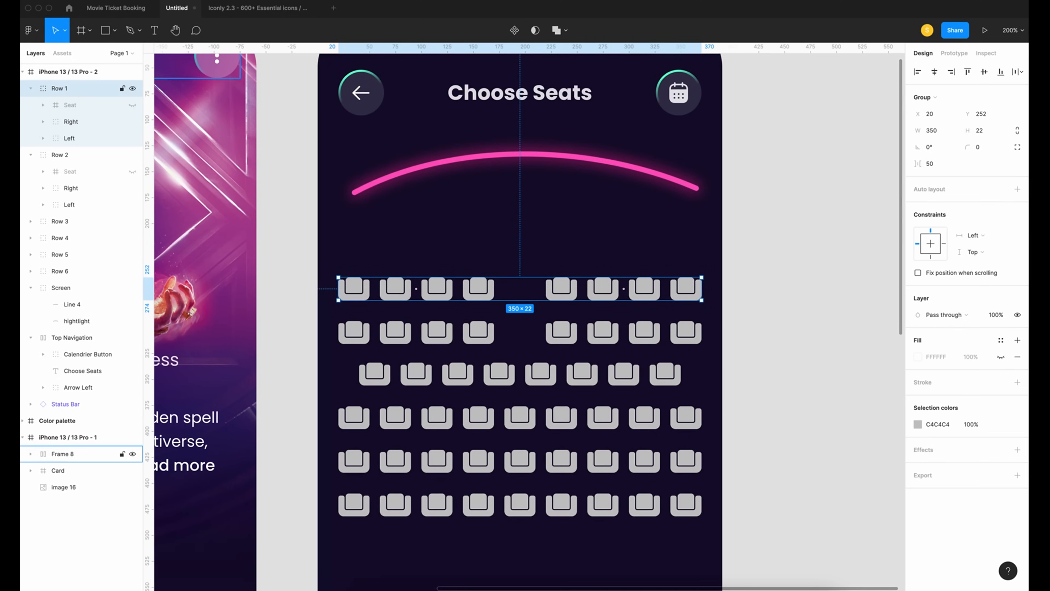
# Delete the hidden seats from Row 1 and Row 2, plus the outermost seat of Row 1's Right group.
pyautogui.press('Escape')
pyautogui.click(72, 105)
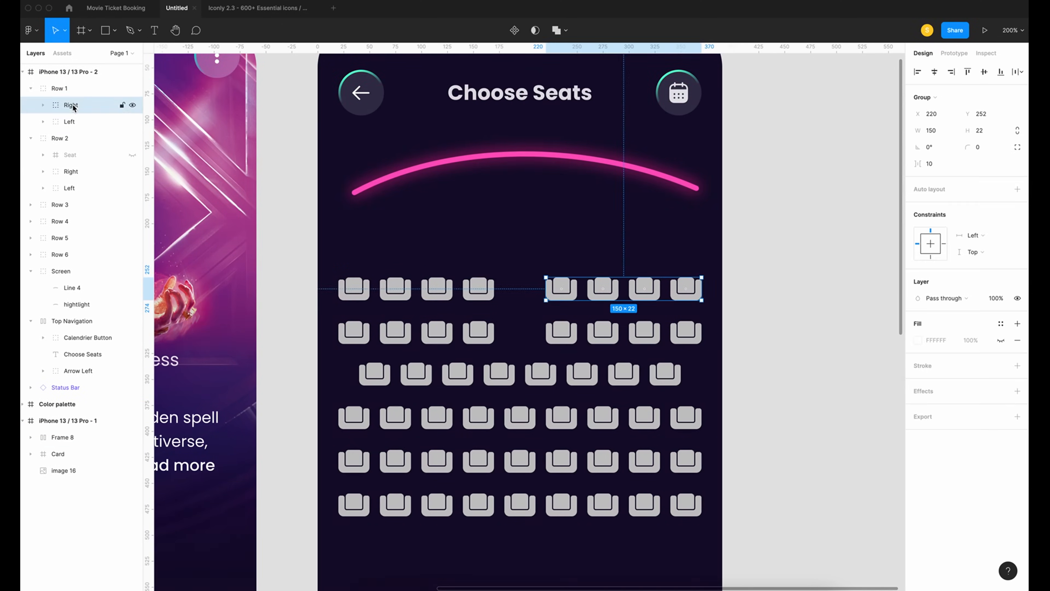
pyautogui.click(75, 157)
pyautogui.press('Delete')
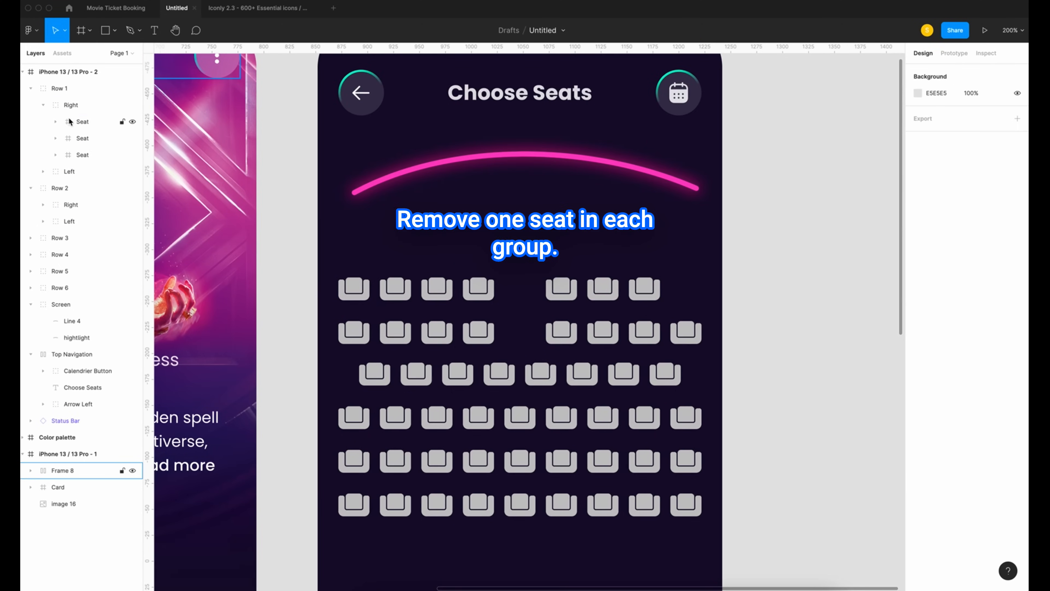
# Delete the seat nearest the aisle in Row 1's Left group and centre Row 1 horizontally in the frame.
pyautogui.click(44, 105)
pyautogui.click(74, 121)
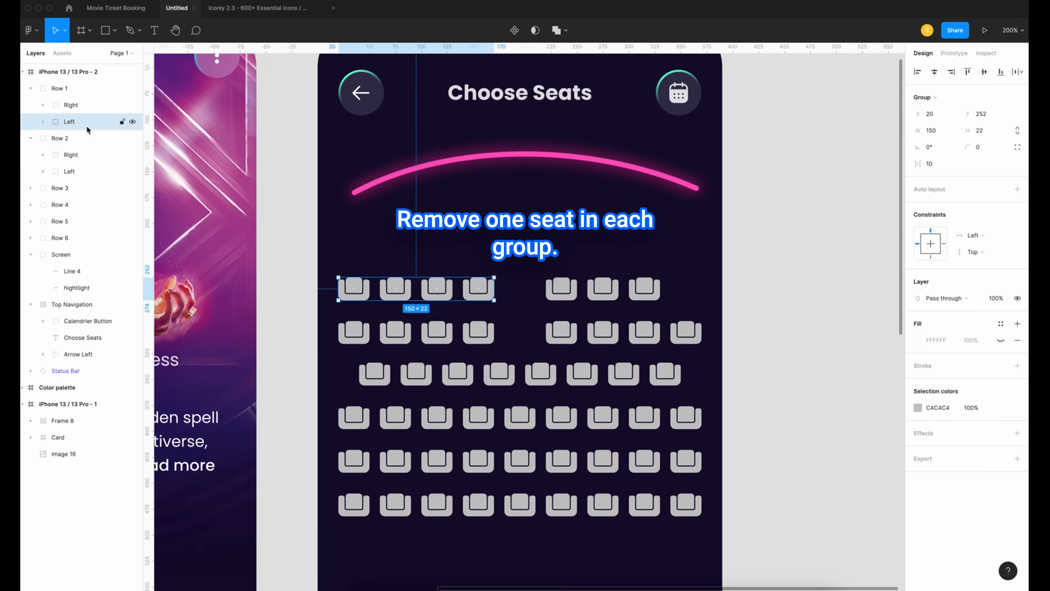
pyautogui.click(43, 121)
pyautogui.click(82, 138)
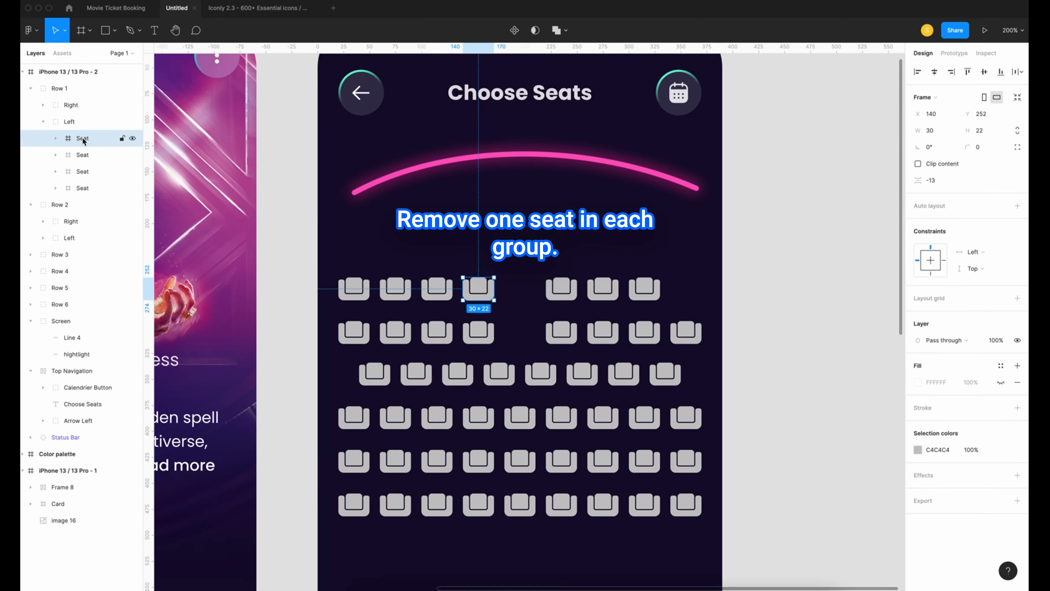
pyautogui.press('Delete')
pyautogui.click(936, 73)
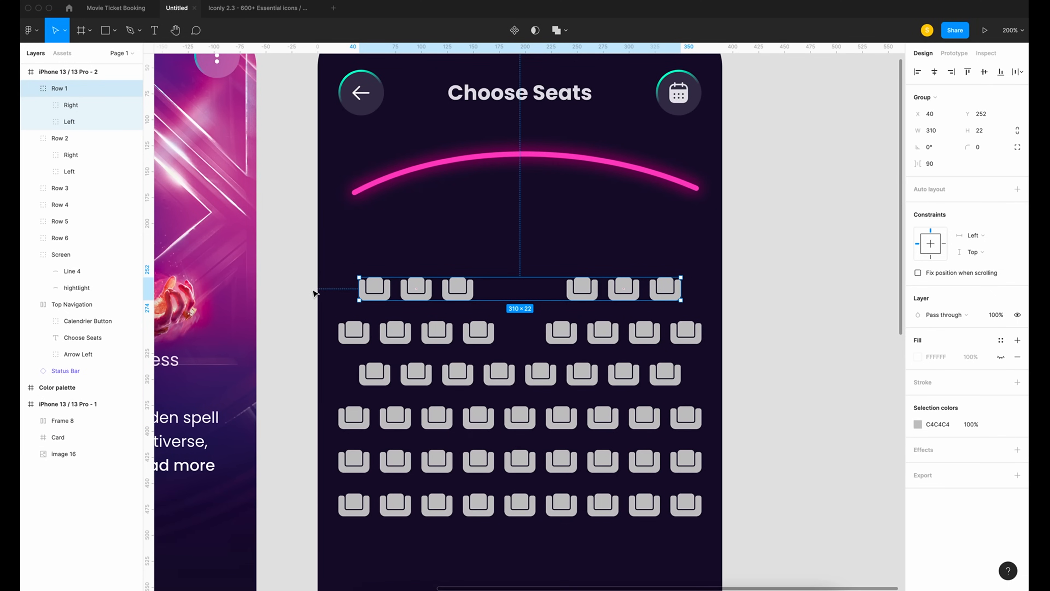
# Group Row 1 and Row 2 and name the group VIP Section.
pyautogui.keyDown('shift'); pyautogui.click(67, 104); pyautogui.keyUp('shift')
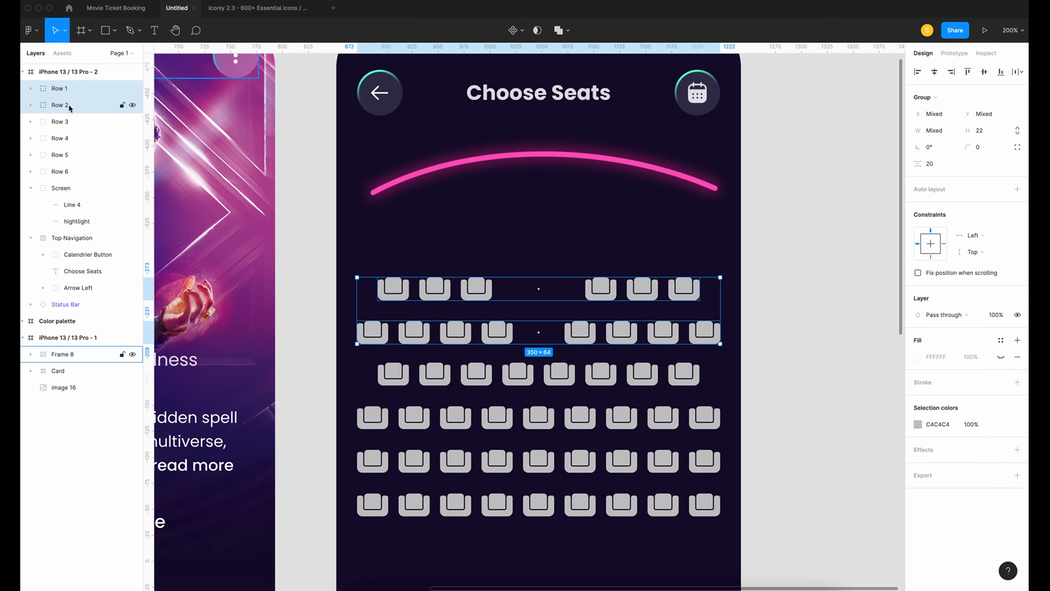
pyautogui.press('super+g')
pyautogui.doubleClick(70, 89)
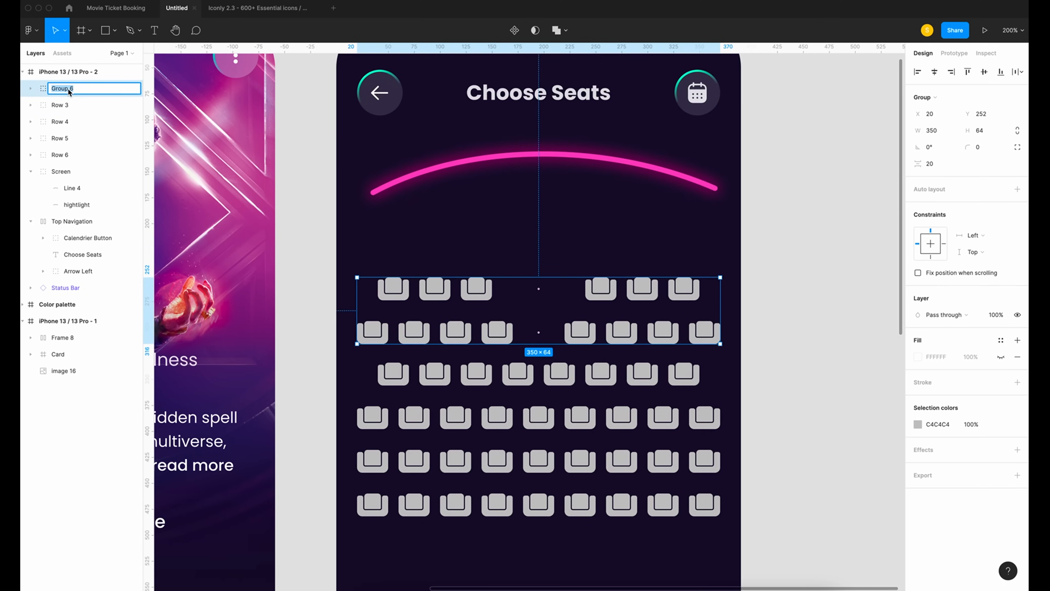
pyautogui.write('VIP Sec')
pyautogui.press('Return')
# Move the VIP Section group up about 12 px to widen the gap between it and Row 3.
pyautogui.hotkey('shift', 'Up')
pyautogui.hotkey('shift', 'Up')
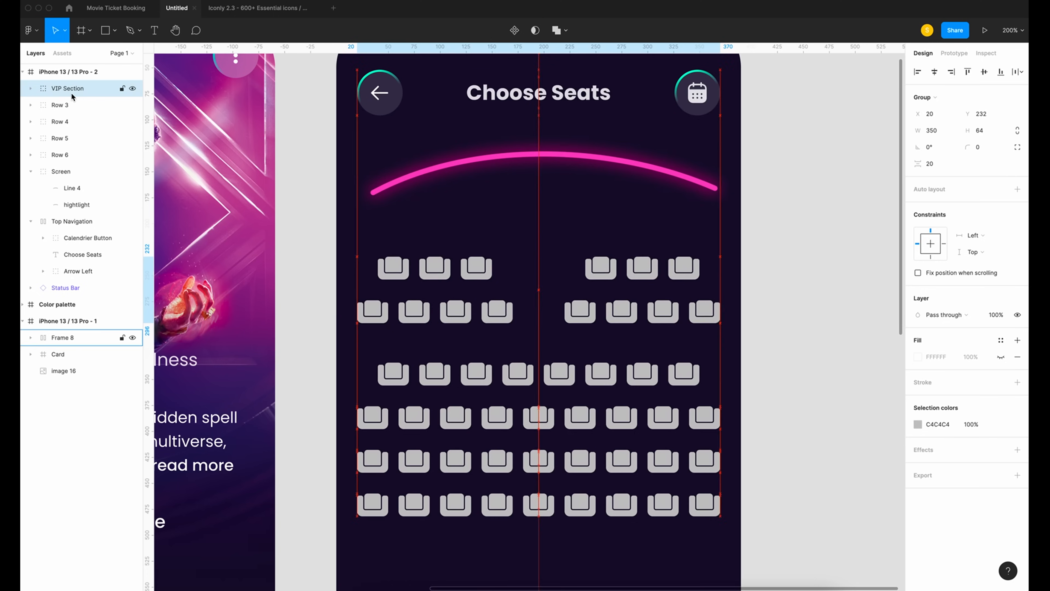
pyautogui.press('Down')
pyautogui.press('Down')
pyautogui.press('Down')
pyautogui.press('Down')
pyautogui.press('Down')
pyautogui.press('Down')
pyautogui.press('Down')
pyautogui.press('Down')
pyautogui.click(869, 435)
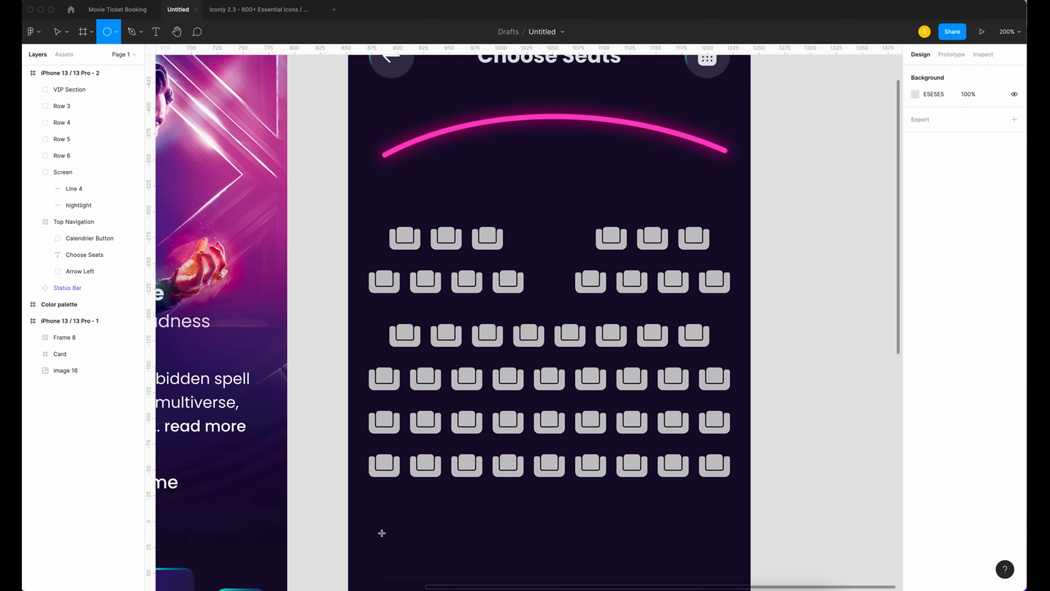
# Draw a small ellipse below the left end of Row 6 and set its size to 10 × 10.
pyautogui.moveTo(382, 533); pyautogui.dragTo(388, 537)
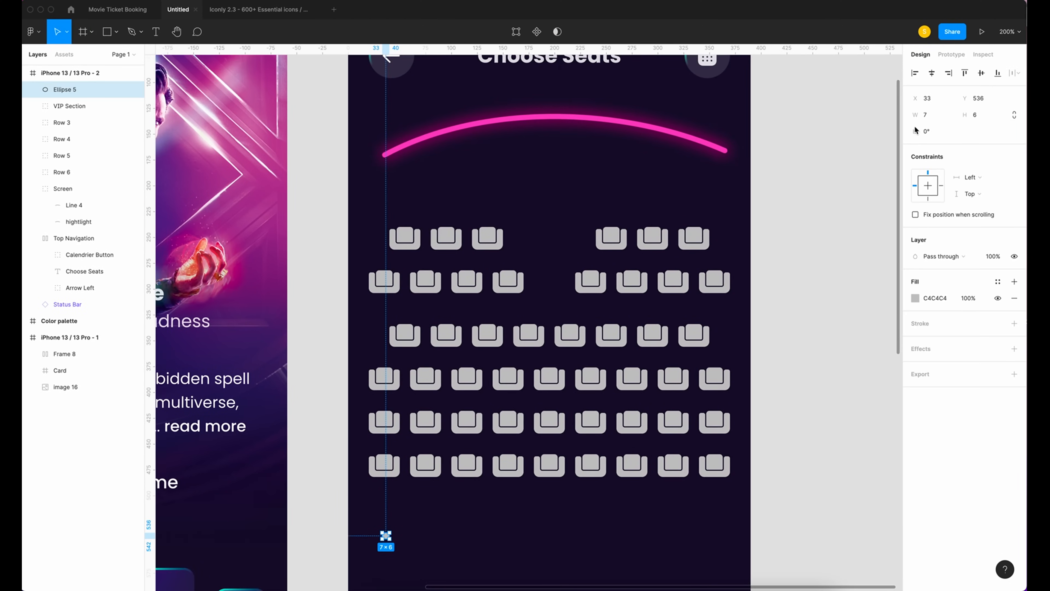
pyautogui.press('super+equal')
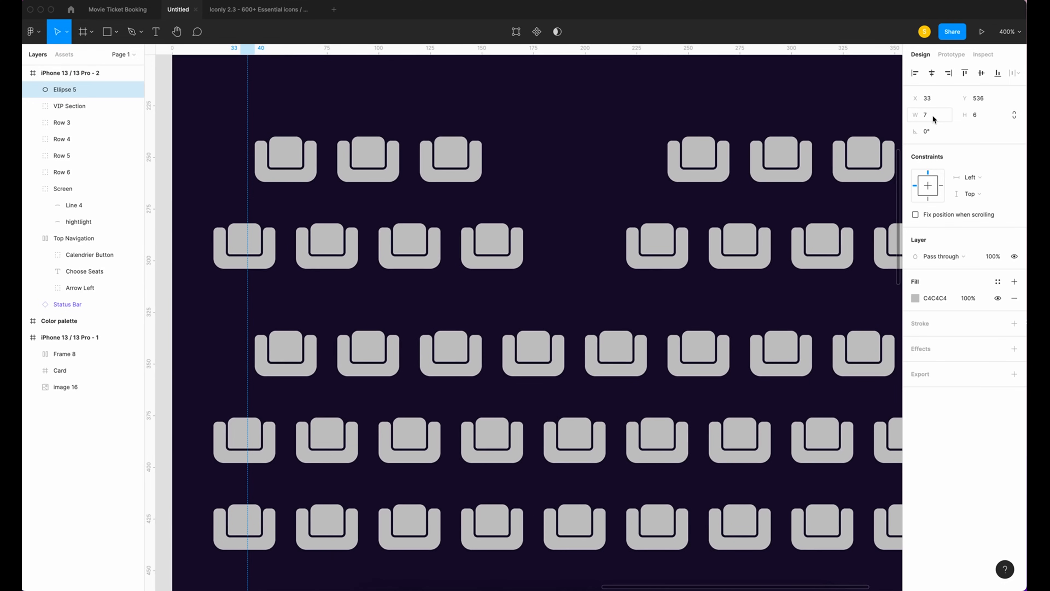
pyautogui.scroll(-5, 581, 346)
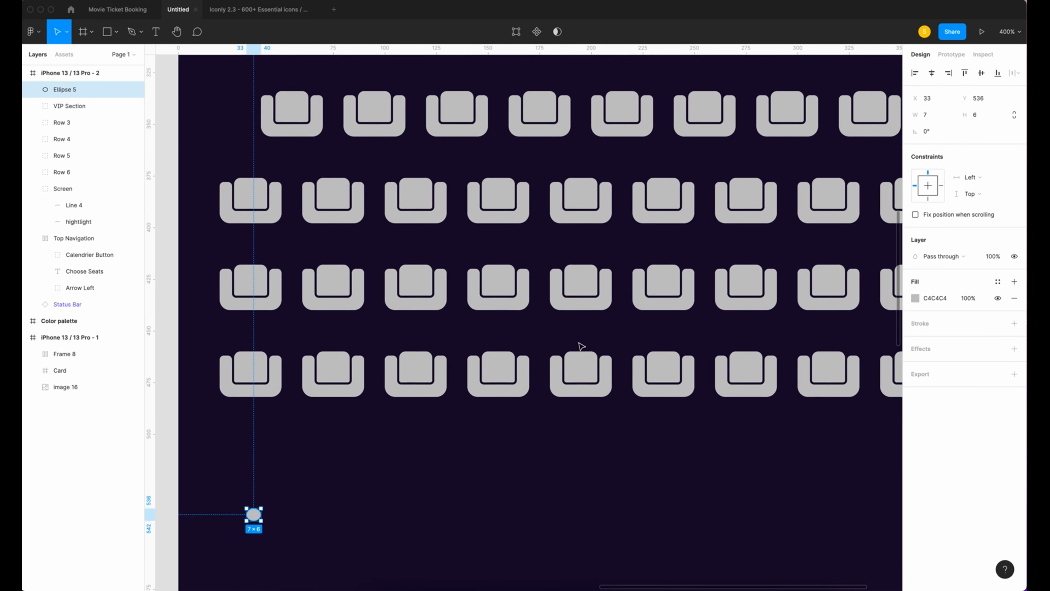
pyautogui.click(934, 116)
pyautogui.write('10')
pyautogui.press('Tab')
pyautogui.write('10')
pyautogui.press('Return')
# Add an auto-width "Available" label in Poppins Regular 15 beside the small ellipse and line it up vertically with the dot.
pyautogui.press('t')
pyautogui.moveTo(296, 495); pyautogui.dragTo(425, 517)
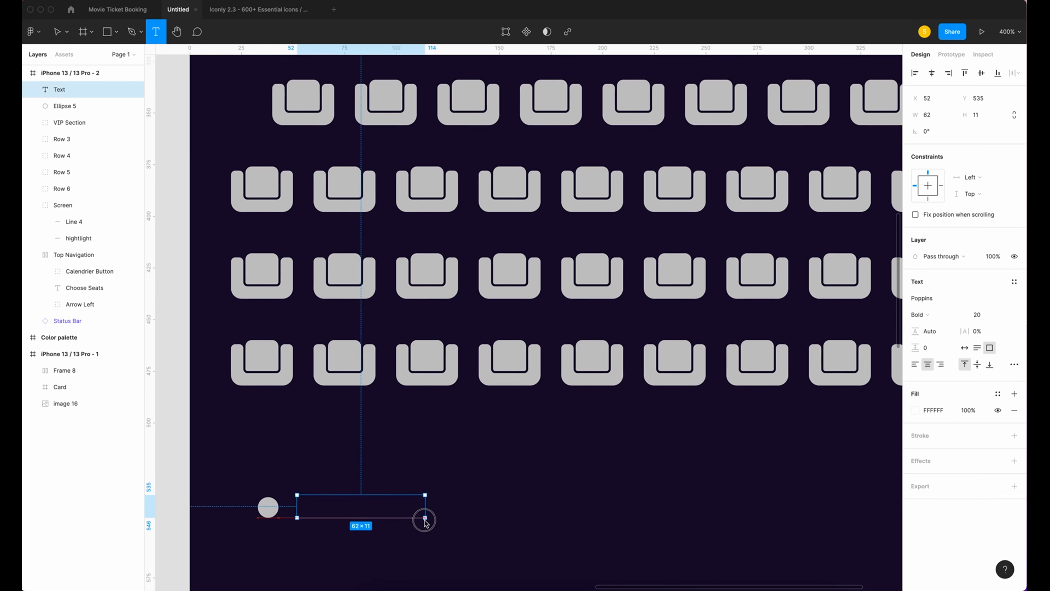
pyautogui.click(930, 314)
pyautogui.click(937, 278)
pyautogui.click(982, 314)
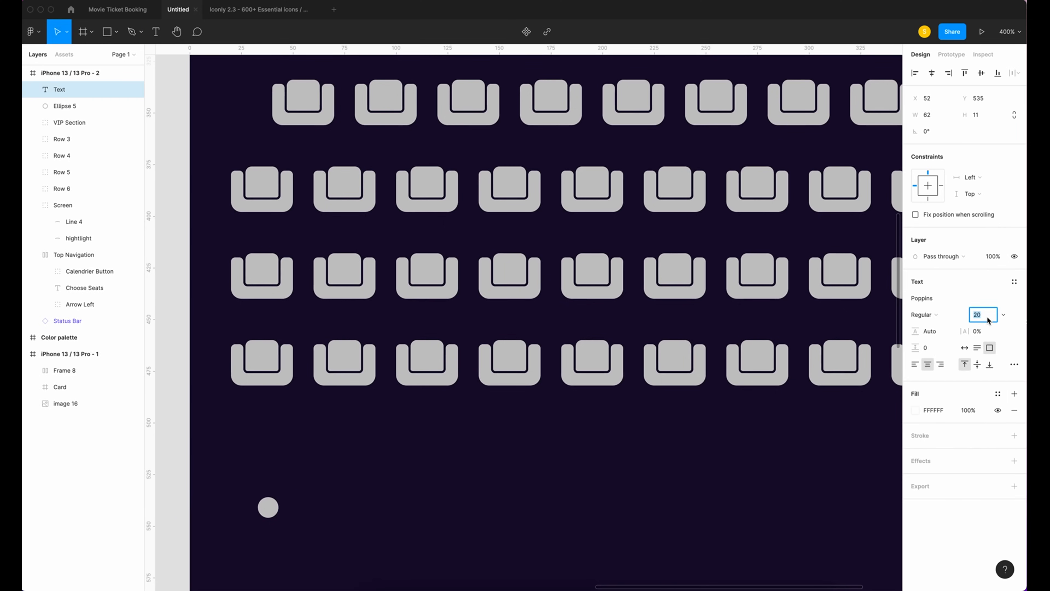
pyautogui.write('15')
pyautogui.press('Return')
pyautogui.write('Available')
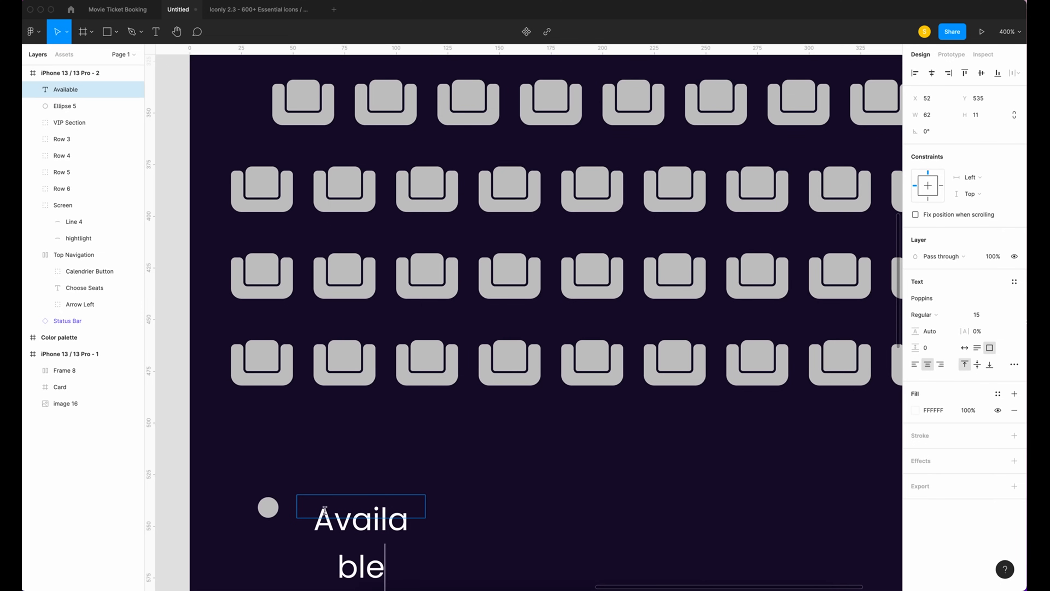
pyautogui.click(965, 348)
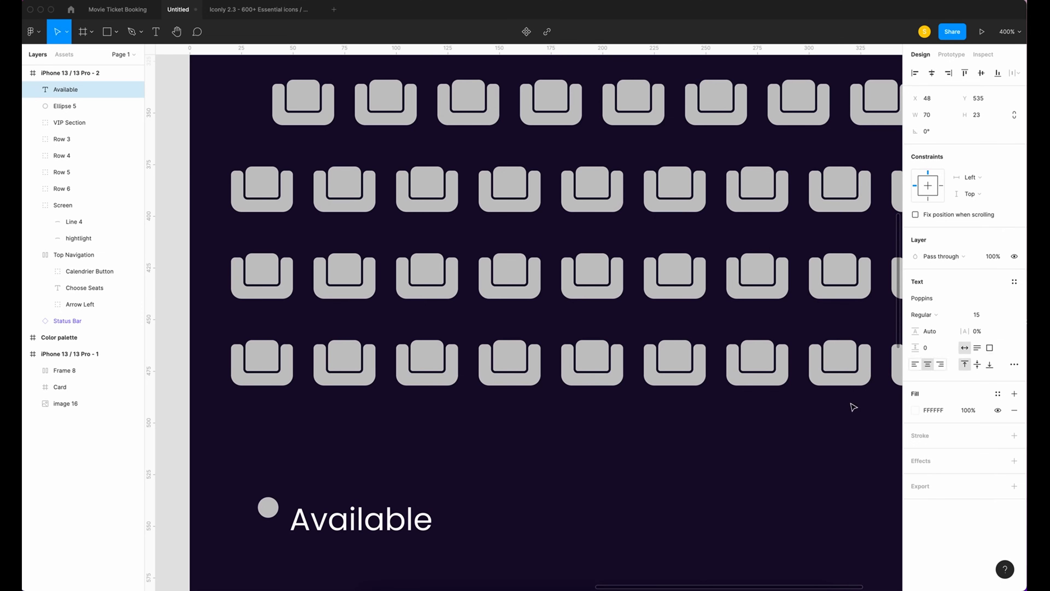
pyautogui.press('Escape')
pyautogui.moveTo(362, 524); pyautogui.dragTo(366, 512)
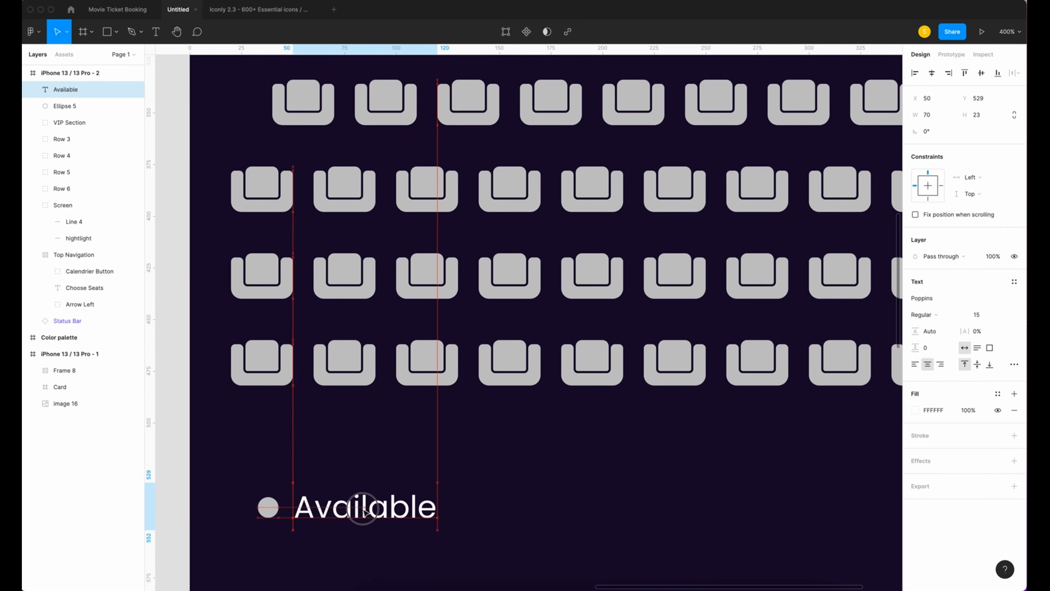
pyautogui.press('Escape')
# Wrap the Available label and its dot in a horizontal auto layout with centred alignment and a spacing of 10.
pyautogui.click(63, 89)
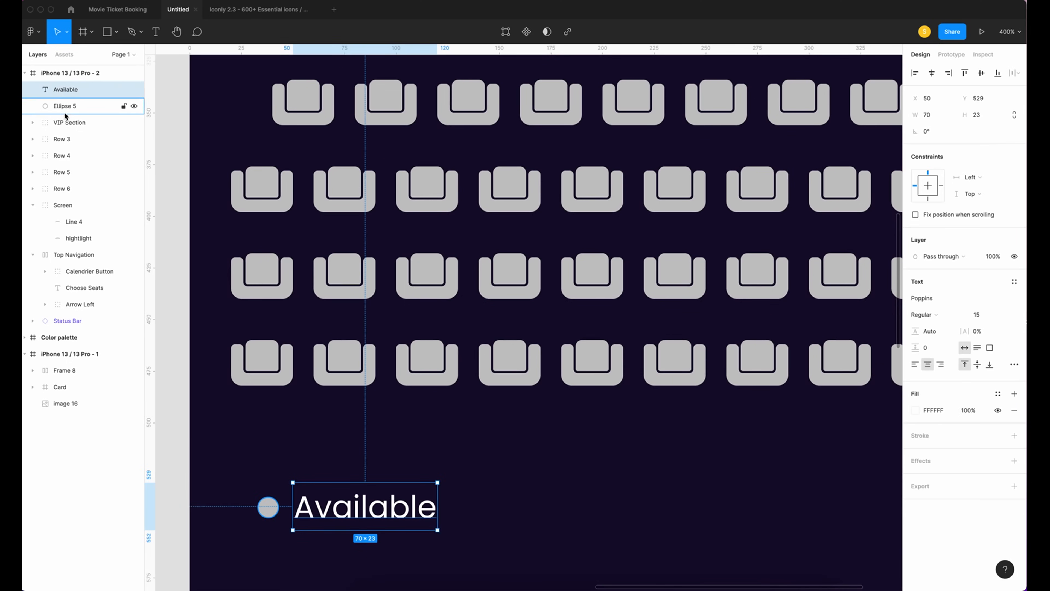
pyautogui.keyDown('shift'); pyautogui.click(66, 106); pyautogui.keyUp('shift')
pyautogui.hotkey('shift', 'a')
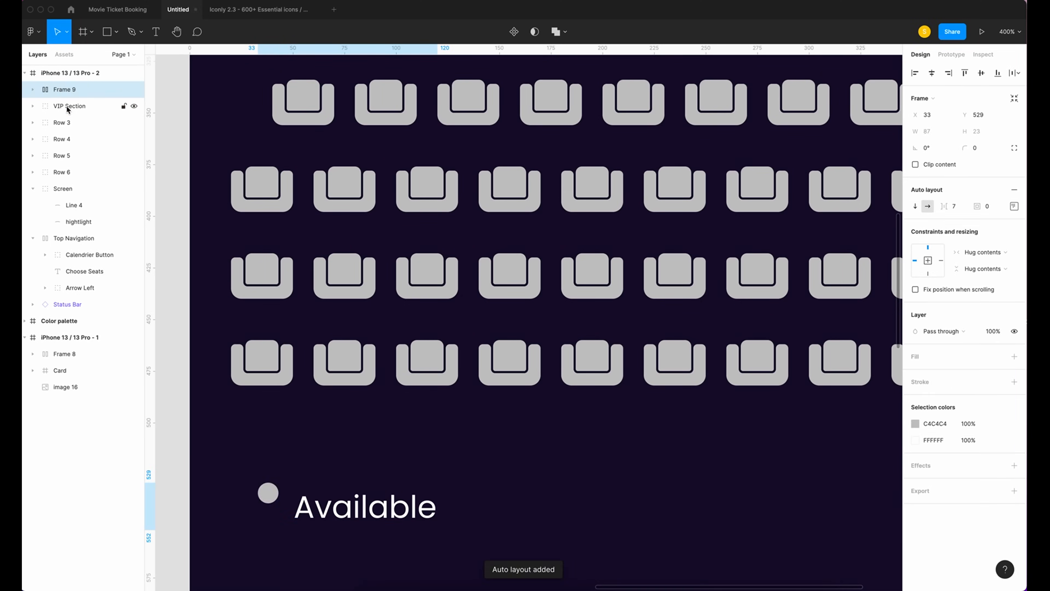
pyautogui.click(1014, 206)
pyautogui.click(979, 250)
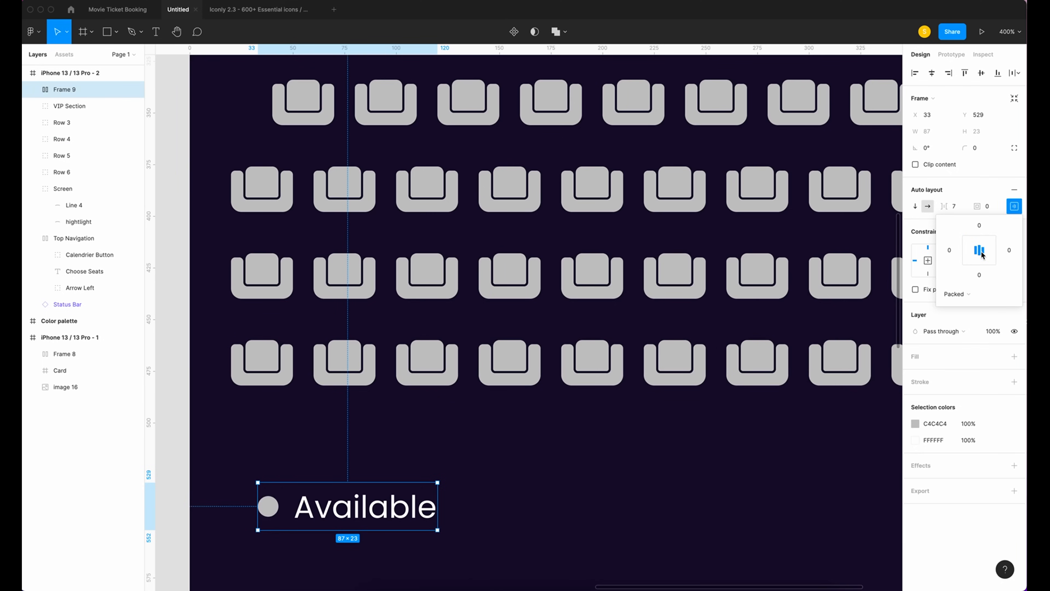
pyautogui.click(958, 204)
pyautogui.write('1')
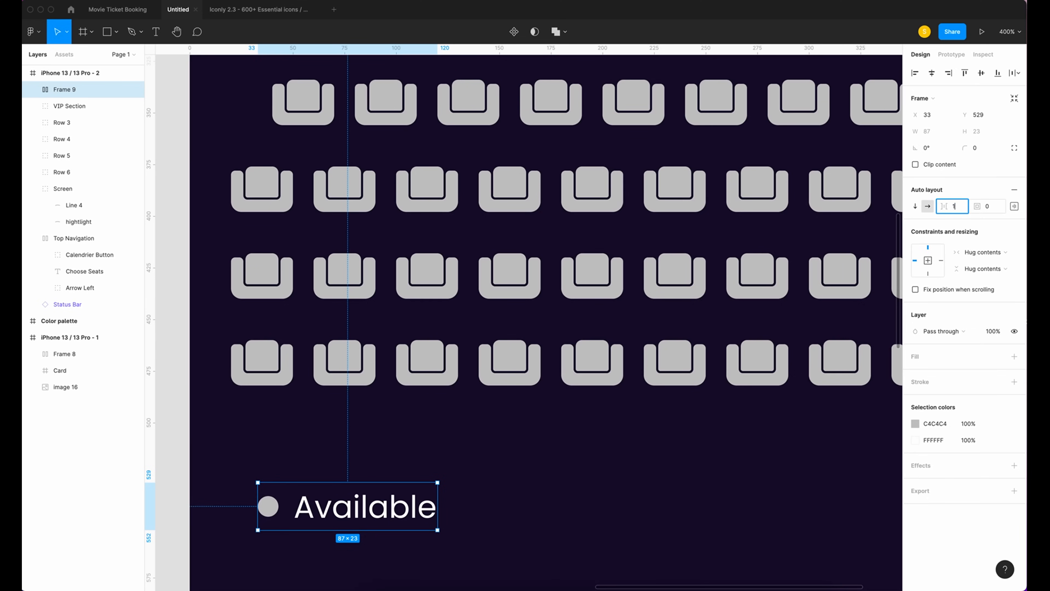
pyautogui.write('0')
pyautogui.press('Return')
# Duplicate the Available legend item twice, placing each copy 100 px further right in the same line.
pyautogui.hotkey('ctrl', 'v')
pyautogui.hotkey('shift', 'Right')
pyautogui.hotkey('shift', 'Right')
pyautogui.hotkey('shift', 'Right')
pyautogui.hotkey('shift', 'Right')
pyautogui.hotkey('shift', 'Right')
pyautogui.hotkey('shift', 'Right')
pyautogui.hotkey('shift', 'Right')
pyautogui.hotkey('shift', 'Right')
pyautogui.hotkey('shift', 'Right')
pyautogui.hotkey('shift', 'Right')
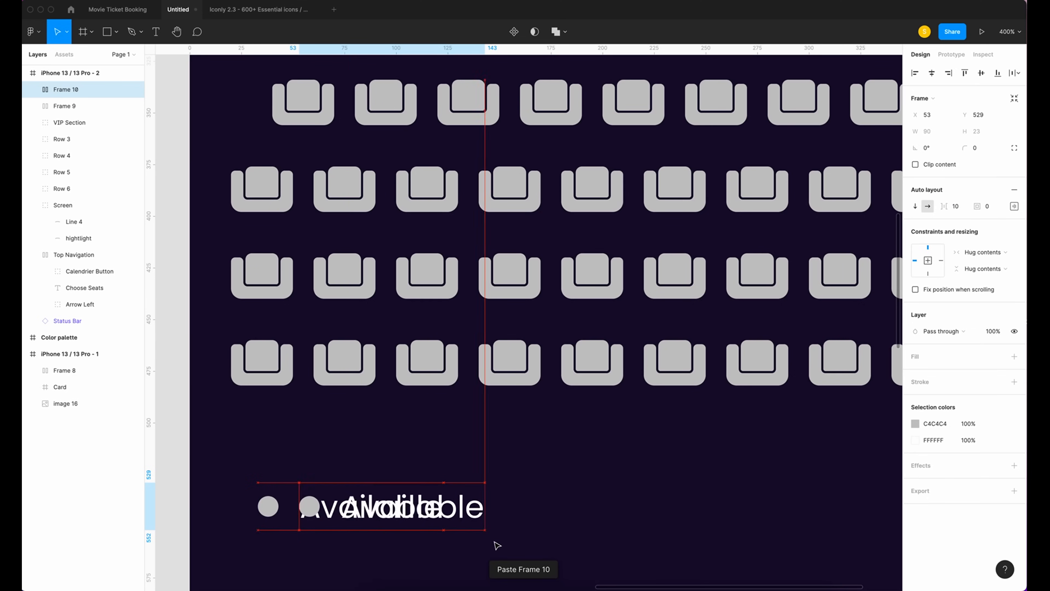
pyautogui.press('super+v')
pyautogui.hotkey('shift', 'Right')
pyautogui.hotkey('shift', 'Right')
pyautogui.hotkey('shift', 'Right')
pyautogui.hotkey('shift', 'Right')
pyautogui.hotkey('shift', 'Right')
pyautogui.hotkey('shift', 'Right')
pyautogui.hotkey('shift', 'Right')
pyautogui.hotkey('shift', 'Right')
pyautogui.hotkey('shift', 'Right')
pyautogui.hotkey('shift', 'Right')
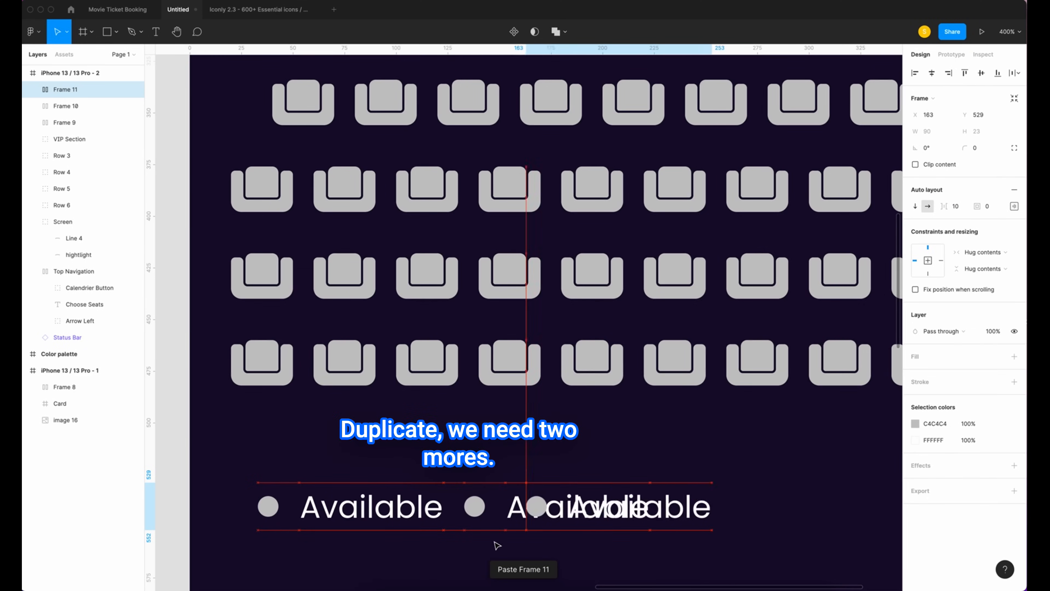
# Change the second legend label to "Reserved" and the third to "Selected".
pyautogui.hscroll(1, 498, 545)
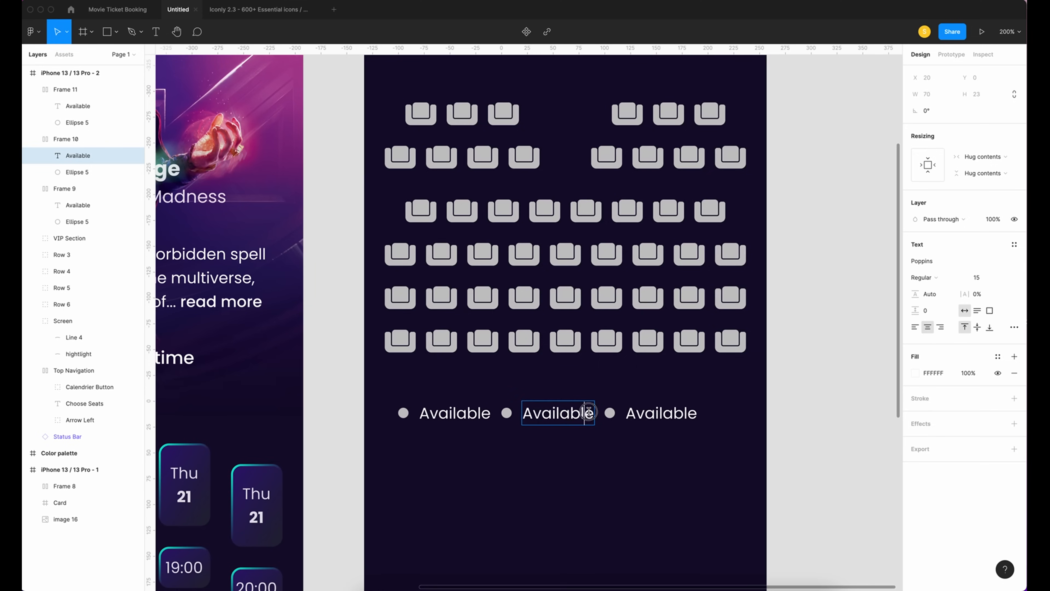
pyautogui.press('Escape')
pyautogui.doubleClick(586, 413)
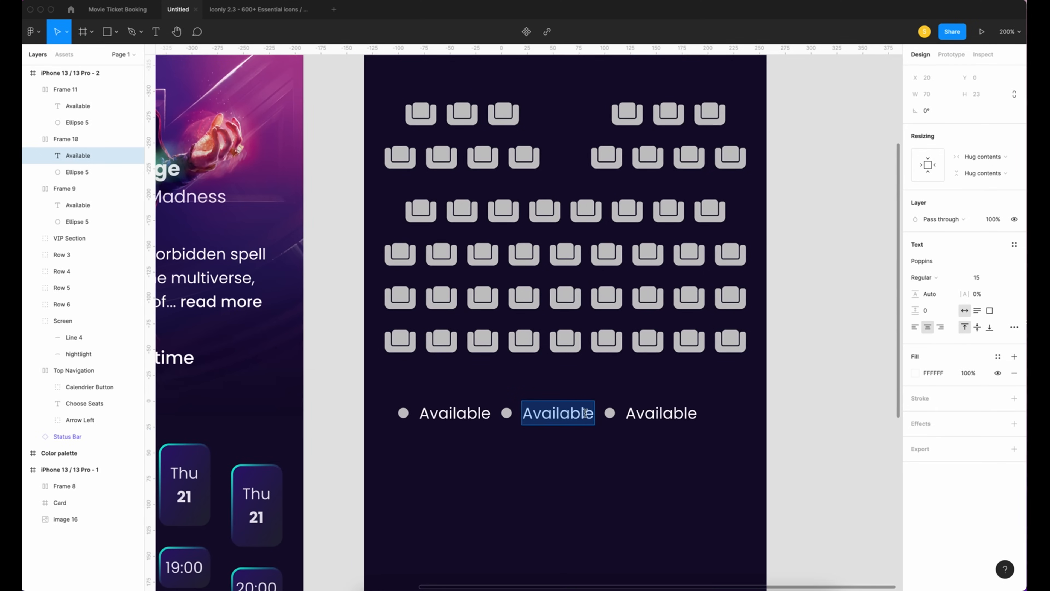
pyautogui.write('Reserved')
pyautogui.click(689, 411)
pyautogui.doubleClick(689, 411)
pyautogui.write('Selected')
pyautogui.press('Escape')
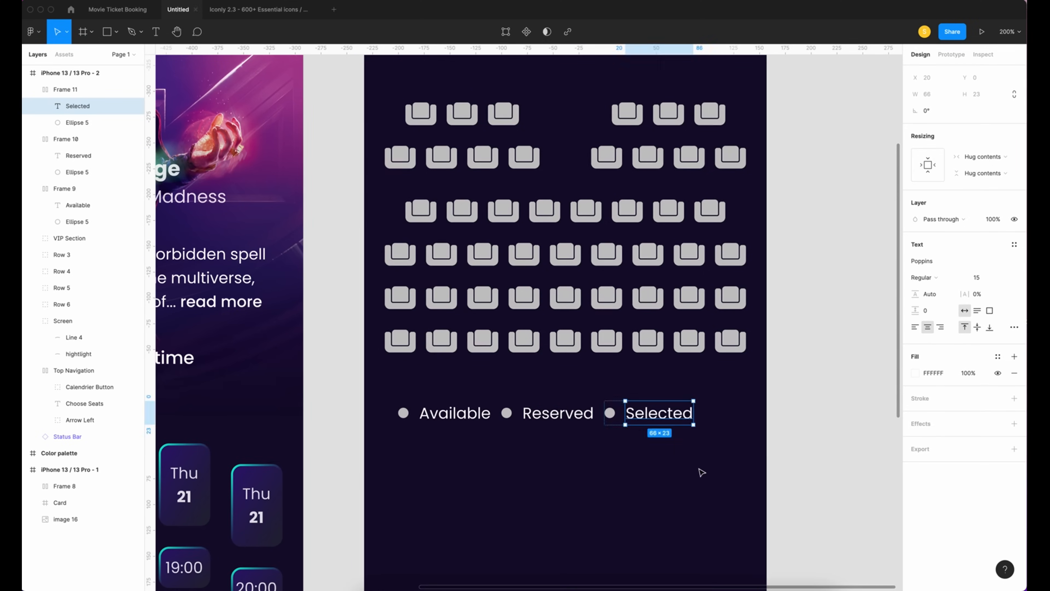
# Set the fill of the dot beside Available to FFFFFF.
pyautogui.click(404, 415)
pyautogui.click(914, 260)
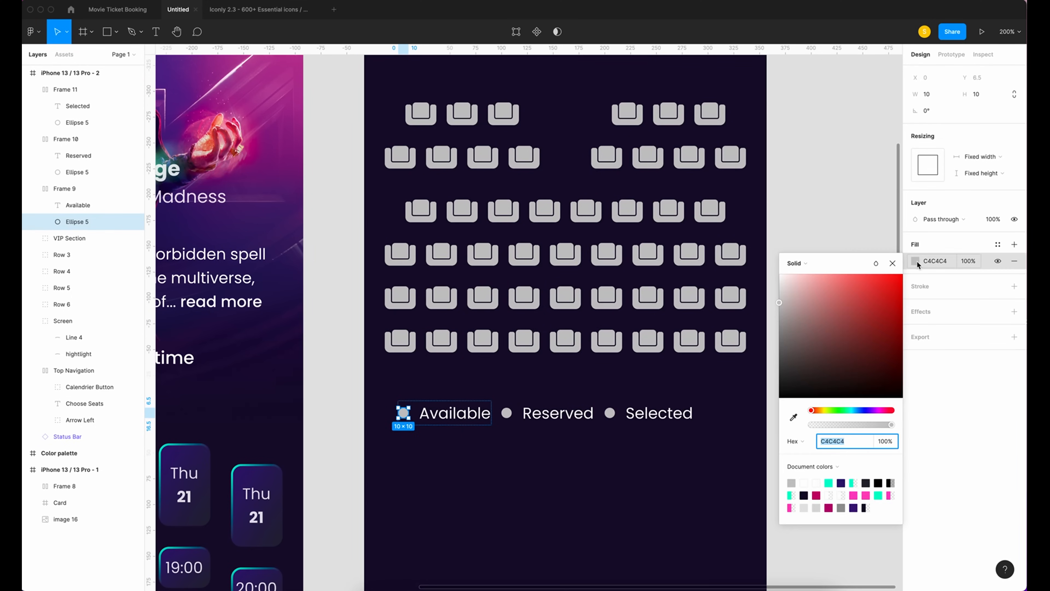
pyautogui.write('FFFFFF')
pyautogui.press('Return')
# Fill the dot beside Reserved with B6116B sampled from the colour palette.
pyautogui.click(511, 492)
pyautogui.click(512, 418)
pyautogui.scroll(-8, 513, 476)
pyautogui.hscroll(-10, 513, 476)
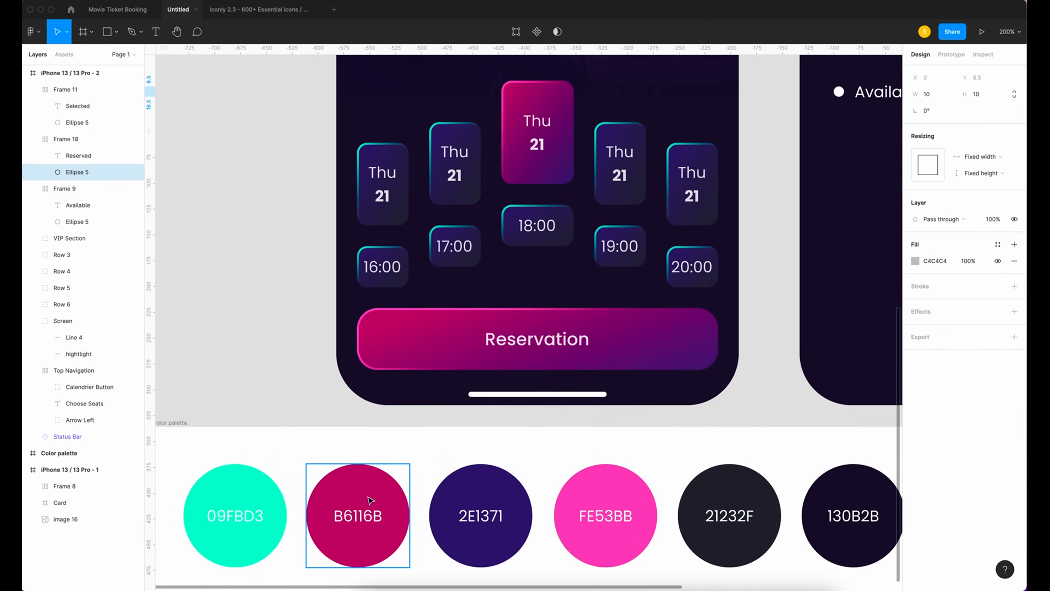
pyautogui.press('i')
pyautogui.click(369, 500)
# Fill the dot beside Selected with 09FBD3 sampled from the colour palette.
pyautogui.scroll(5, 654, 451)
pyautogui.hscroll(8, 653, 451)
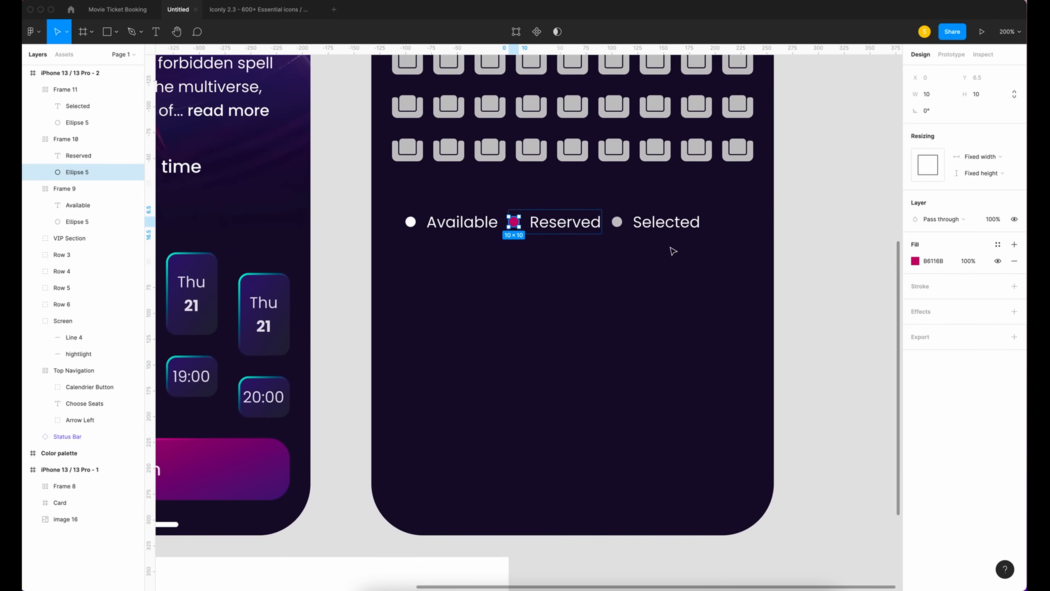
pyautogui.click(616, 222)
pyautogui.scroll(-4, 607, 396)
pyautogui.hscroll(-7, 607, 396)
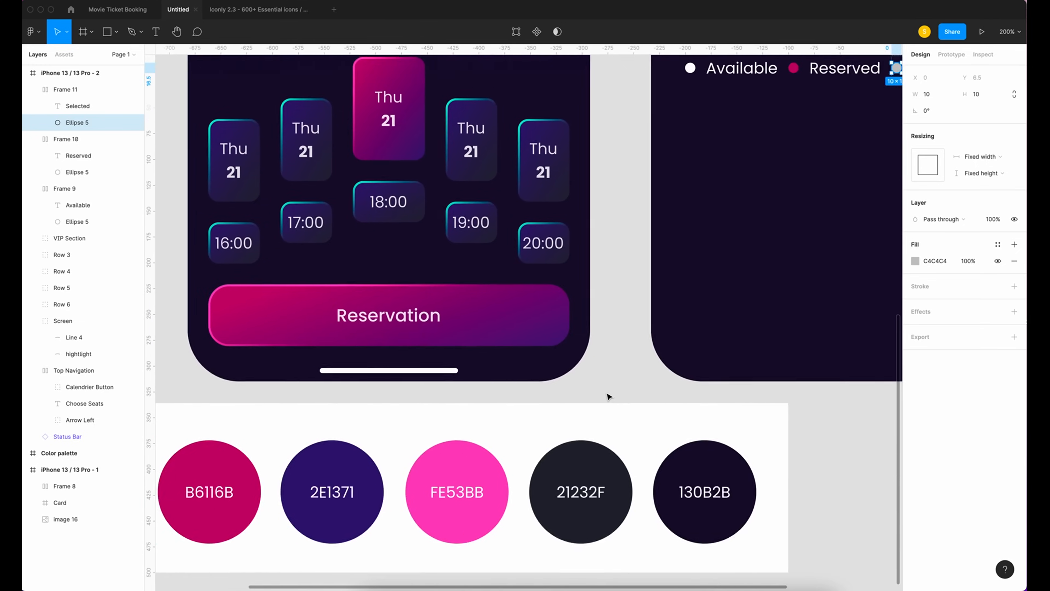
pyautogui.hscroll(-8, 607, 395)
pyautogui.press('i')
pyautogui.click(403, 438)
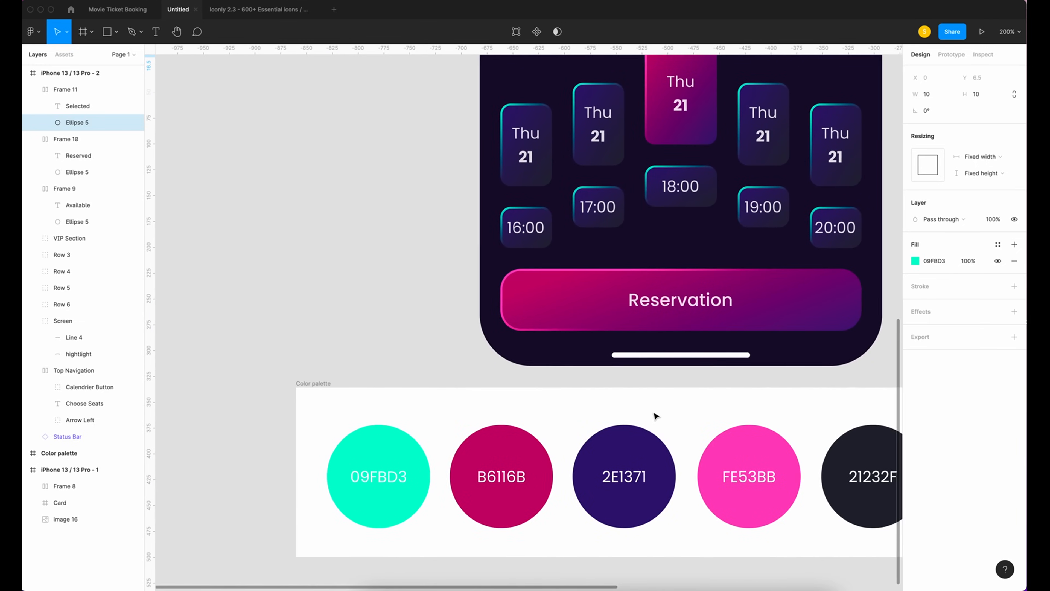
# Rename the Selected and Reserved legend frames as Selected Seat and Reserved Seat, and rename the Available one to match.
pyautogui.scroll(6, 654, 414)
pyautogui.hscroll(10, 654, 414)
pyautogui.doubleClick(67, 91)
pyautogui.write('Se')
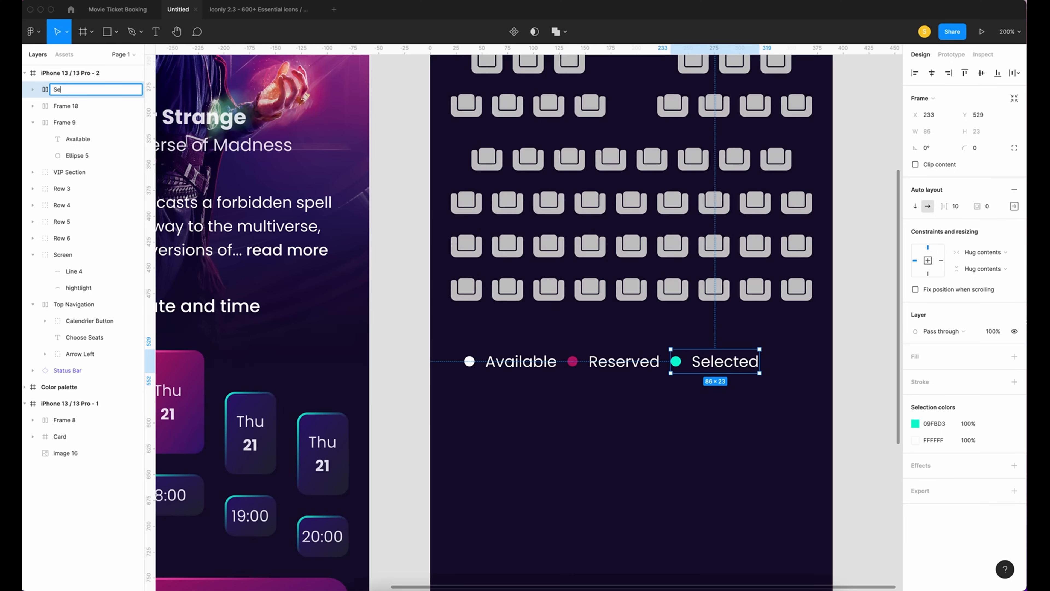
pyautogui.write('lected Seat')
pyautogui.press('Tab')
pyautogui.write('Reserved Seat')
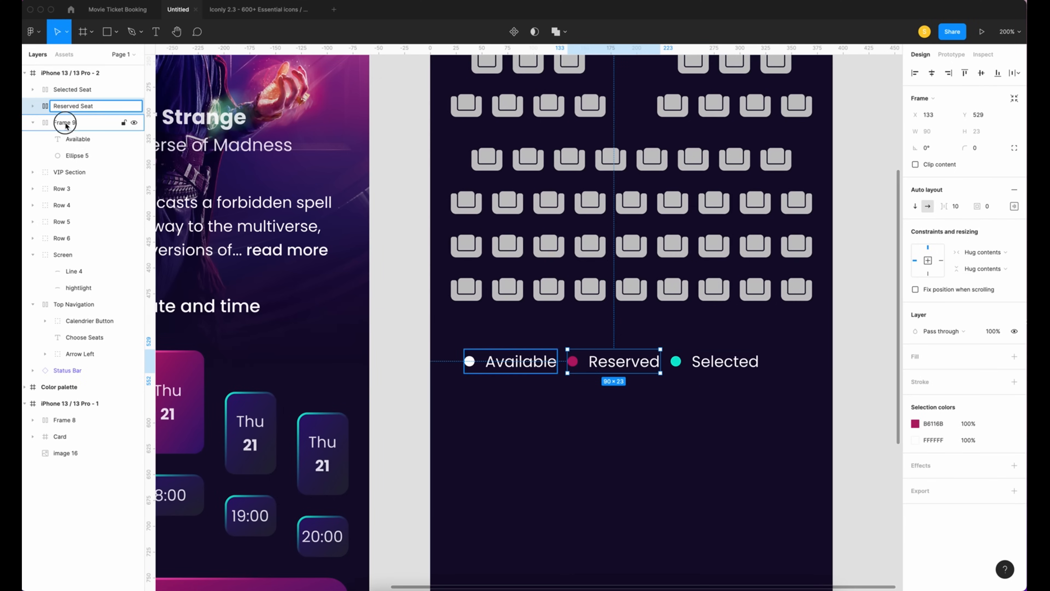
pyautogui.press('Tab')
pyautogui.write('Availa')
pyautogui.click(33, 122)
# Combine the three legend items in one horizontal auto layout with a spacing of 20 and centre it horizontally in the frame.
pyautogui.click(81, 89)
pyautogui.keyDown('shift'); pyautogui.click(83, 106); pyautogui.keyUp('shift')
pyautogui.keyDown('shift'); pyautogui.click(85, 123); pyautogui.keyUp('shift')
pyautogui.hotkey('shift', 'a')
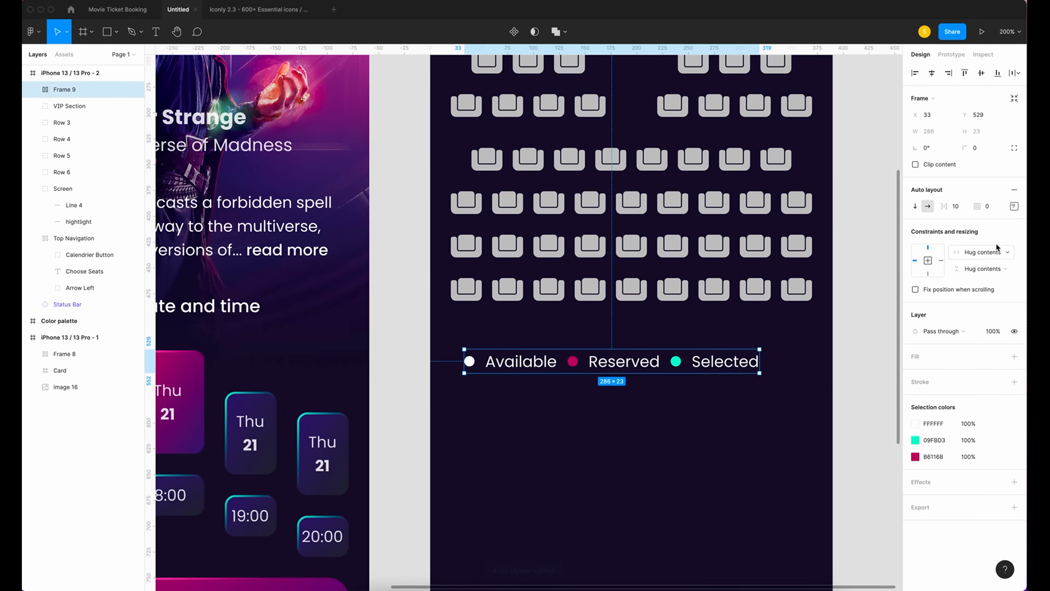
pyautogui.click(966, 214)
pyautogui.write('20')
pyautogui.press('Return')
pyautogui.click(931, 74)
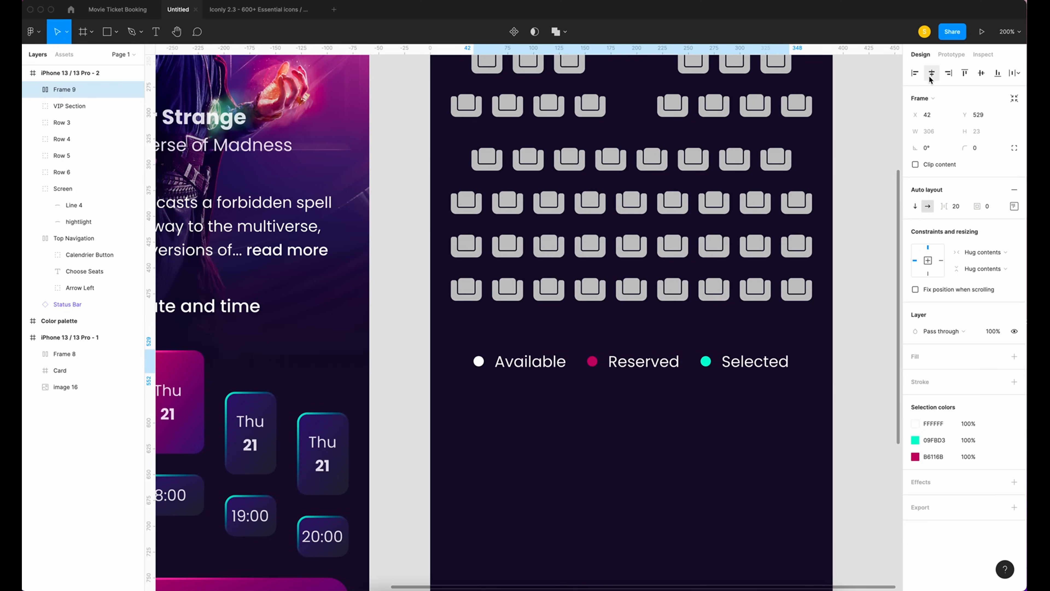
pyautogui.click(639, 473)
# Recolour the last two seats at the right end of Row 6 with B6116B sampled from the Reserved dot.
pyautogui.scroll(3, 640, 472)
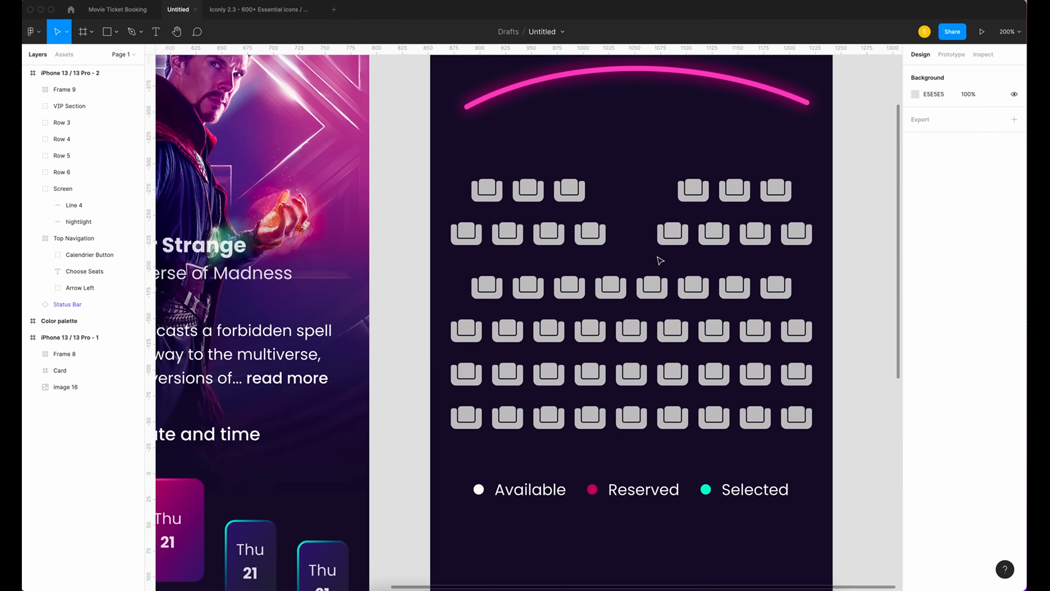
pyautogui.click(58, 177)
pyautogui.click(33, 172)
pyautogui.click(82, 209)
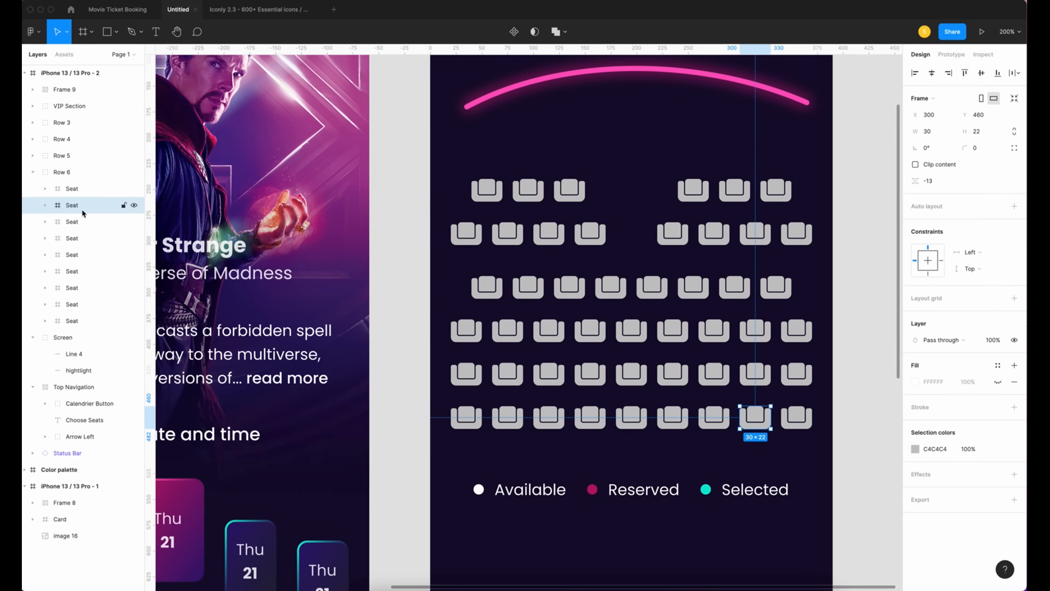
pyautogui.keyDown('shift'); pyautogui.click(79, 193); pyautogui.keyUp('shift')
pyautogui.click(915, 448)
pyautogui.click(793, 476)
pyautogui.click(592, 489)
# Recolour the third to fifth seats of Row 6 with the Reserved colour B6116B.
pyautogui.hscroll(3, 698, 358)
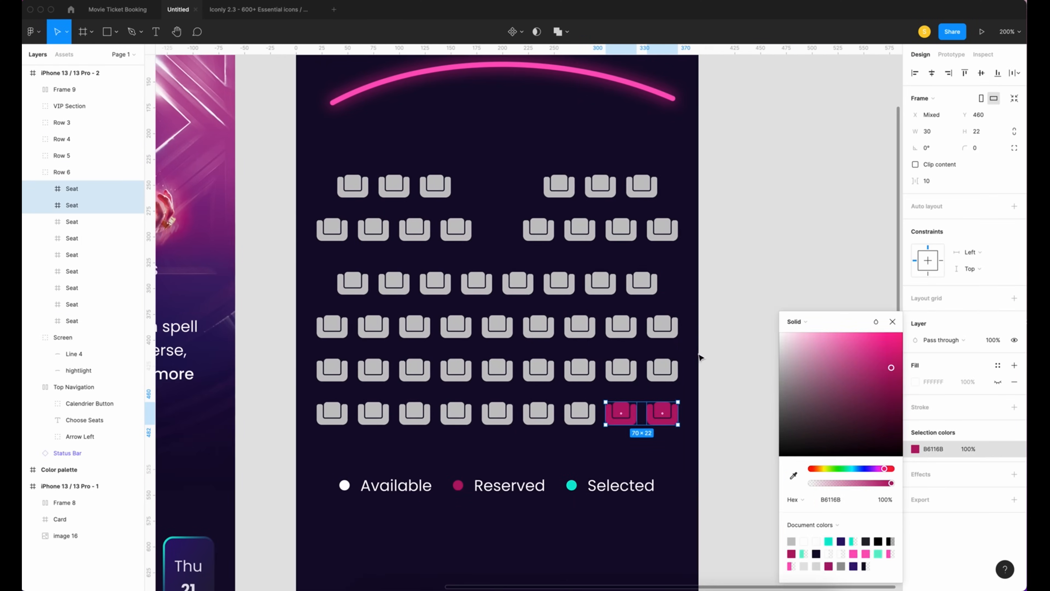
pyautogui.click(415, 413)
pyautogui.keyDown('shift'); pyautogui.click(456, 413); pyautogui.keyUp('shift')
pyautogui.keyDown('shift'); pyautogui.click(498, 414); pyautogui.keyUp('shift')
pyautogui.click(915, 449)
pyautogui.press('i')
pyautogui.click(458, 485)
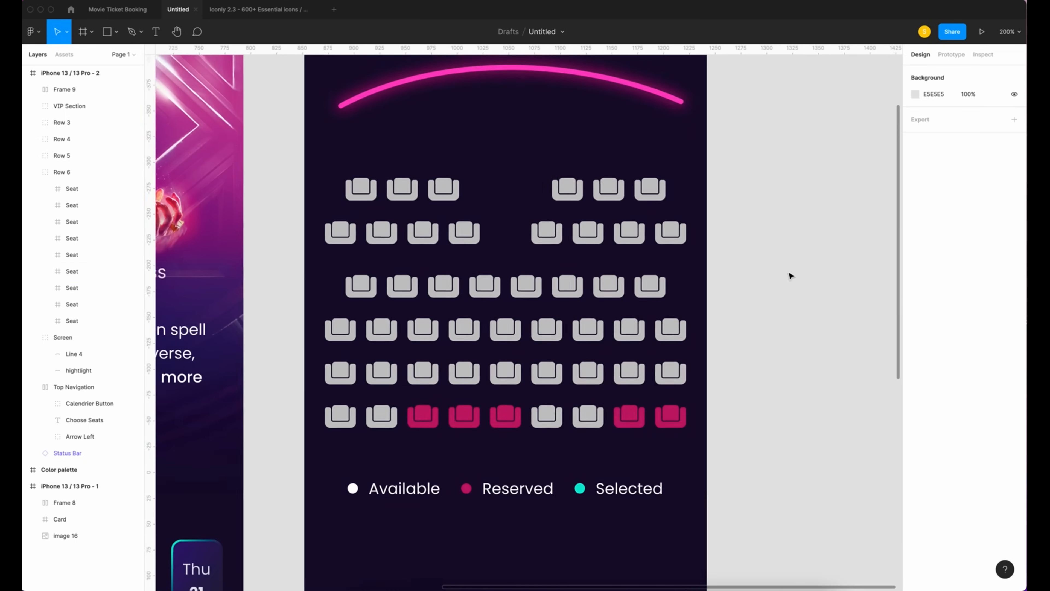
# Recolour the first three seats at the left end of Row 5 with the Reserved dot's colour.
pyautogui.hscroll(-2, 803, 234)
pyautogui.scroll(1, 804, 234)
pyautogui.click(62, 156)
pyautogui.click(32, 155)
pyautogui.click(72, 304)
pyautogui.keyDown('shift'); pyautogui.click(72, 272); pyautogui.keyUp('shift')
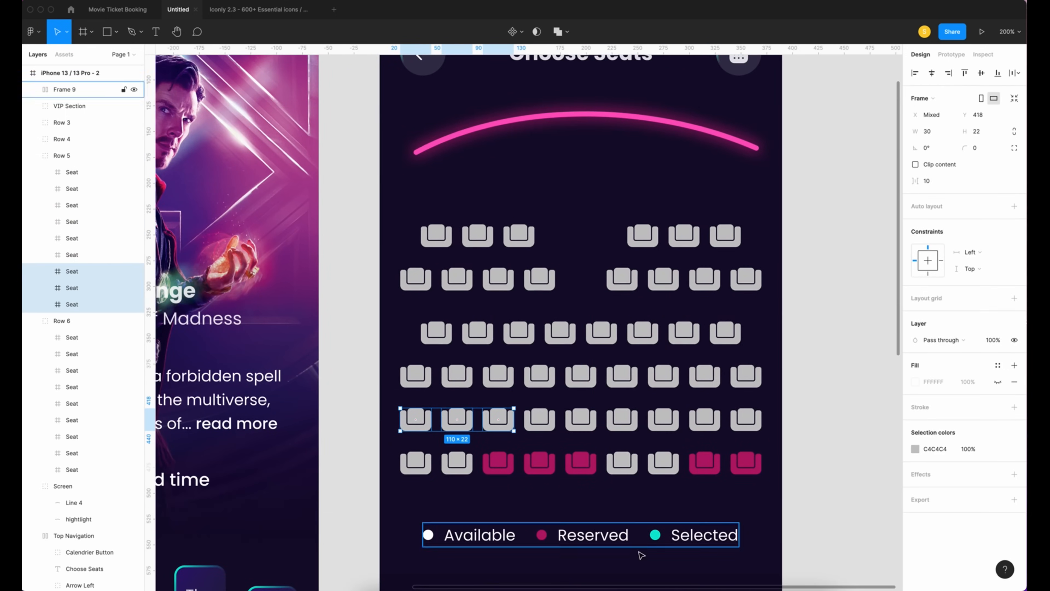
pyautogui.click(915, 449)
pyautogui.click(790, 476)
pyautogui.click(541, 534)
# Recolour the last three seats at the right end of Row 5 with the Reserved dot's colour.
pyautogui.click(71, 172)
pyautogui.keyDown('shift'); pyautogui.click(72, 206); pyautogui.keyUp('shift')
pyautogui.click(915, 448)
pyautogui.click(542, 535)
# Recolour the third to seventh seats of Row 4 with the Reserved colour B6116B.
pyautogui.click(75, 193)
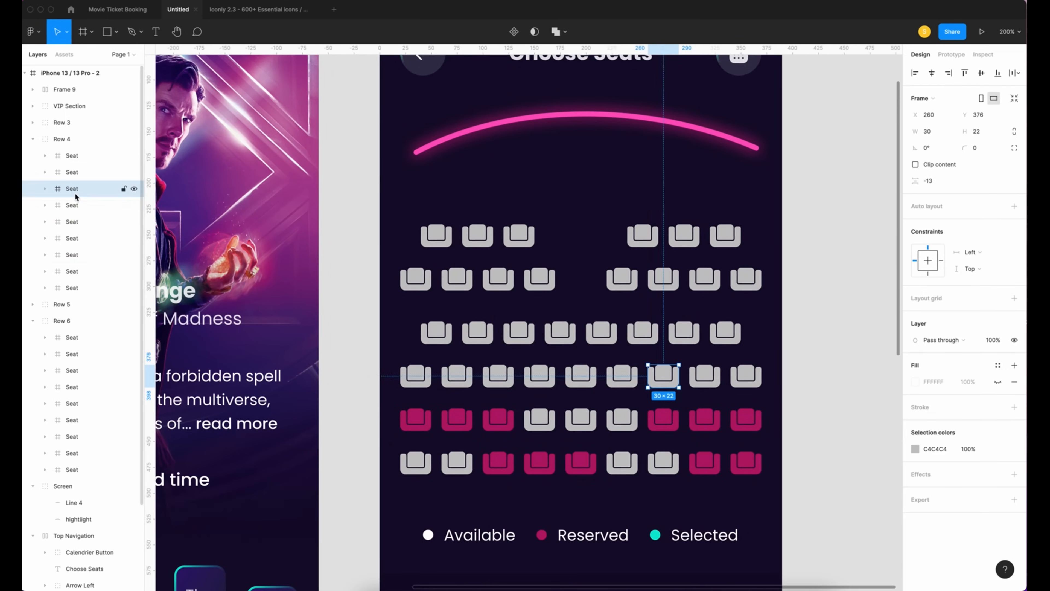
pyautogui.keyDown('shift'); pyautogui.click(76, 238); pyautogui.keyUp('shift')
pyautogui.click(72, 205)
pyautogui.keyDown('shift'); pyautogui.click(71, 237); pyautogui.keyUp('shift')
pyautogui.keyDown('shift'); pyautogui.click(72, 254); pyautogui.keyUp('shift')
pyautogui.keyDown('shift'); pyautogui.click(72, 188); pyautogui.keyUp('shift')
pyautogui.click(915, 449)
pyautogui.click(793, 475)
pyautogui.click(541, 535)
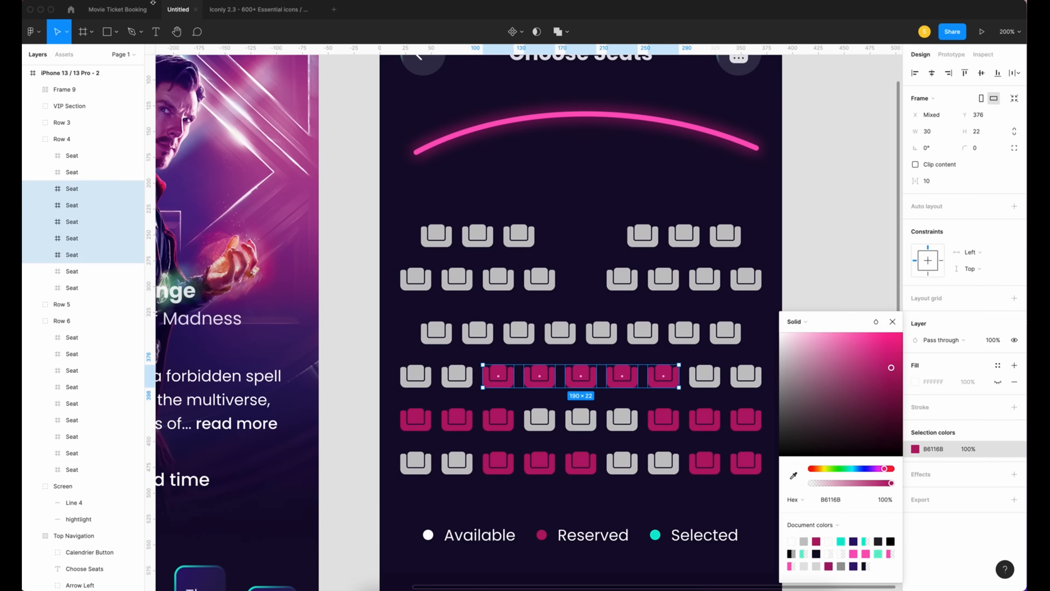
# Recolour the sixth and seventh seats of Row 3 with the Reserved colour B6116B.
pyautogui.click(62, 123)
pyautogui.click(33, 122)
pyautogui.click(73, 155)
pyautogui.click(74, 173)
pyautogui.keyDown('shift'); pyautogui.click(73, 189); pyautogui.keyUp('shift')
pyautogui.click(915, 449)
pyautogui.click(793, 475)
pyautogui.click(541, 535)
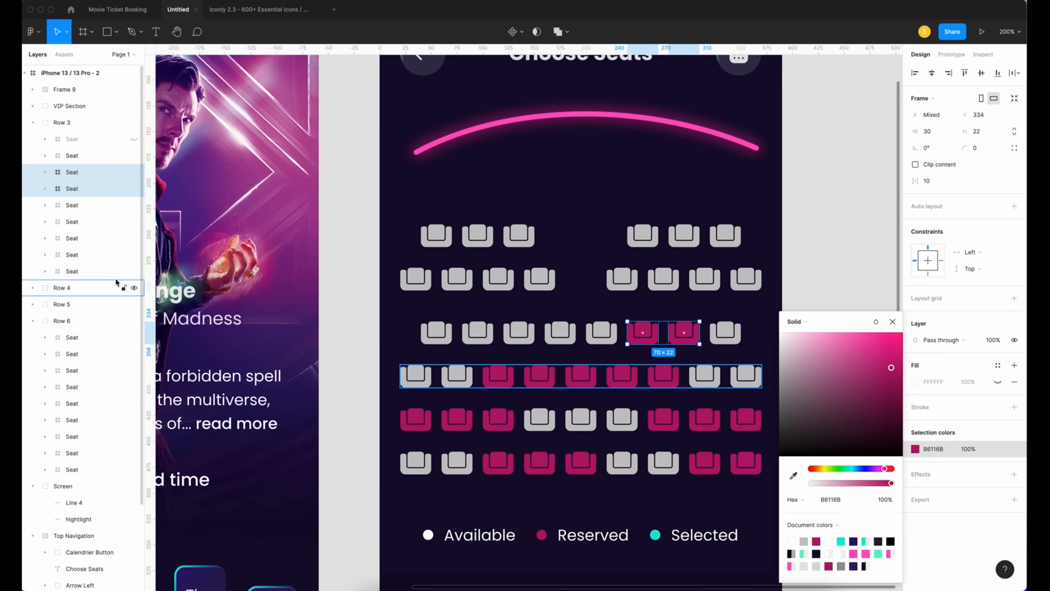
# Recolour the first three seats at the left end of Row 3 with the Reserved dot's colour.
pyautogui.click(72, 271)
pyautogui.keyDown('shift'); pyautogui.click(72, 239); pyautogui.keyUp('shift')
pyautogui.click(915, 449)
pyautogui.click(793, 475)
pyautogui.click(542, 535)
# Recolour the whole Right seat group of Row 2 in the VIP Section with the Reserved dot's colour.
pyautogui.click(70, 106)
pyautogui.click(85, 156)
pyautogui.click(916, 408)
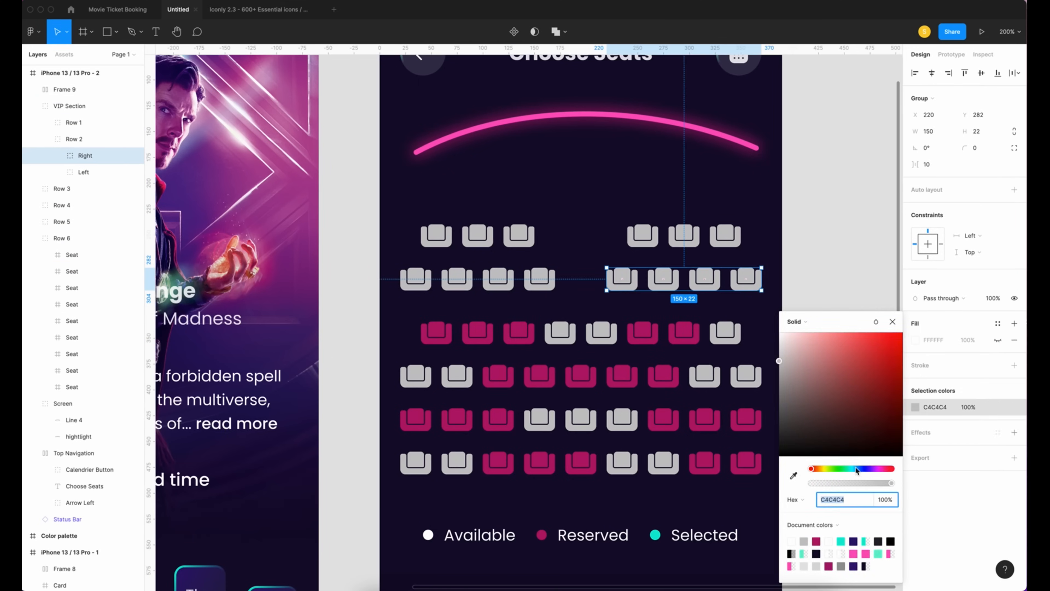
pyautogui.click(541, 534)
# Recolour the two outermost seats of Row 2's Left group with the Reserved dot's colour.
pyautogui.click(72, 124)
pyautogui.click(97, 221)
pyautogui.keyDown('shift'); pyautogui.click(98, 238); pyautogui.keyUp('shift')
pyautogui.click(915, 449)
pyautogui.click(541, 535)
# Recolour the two seats nearest the aisle in Row 2's Left group with the Selected dot's colour.
pyautogui.click(96, 189)
pyautogui.keyDown('shift'); pyautogui.click(97, 205); pyautogui.keyUp('shift')
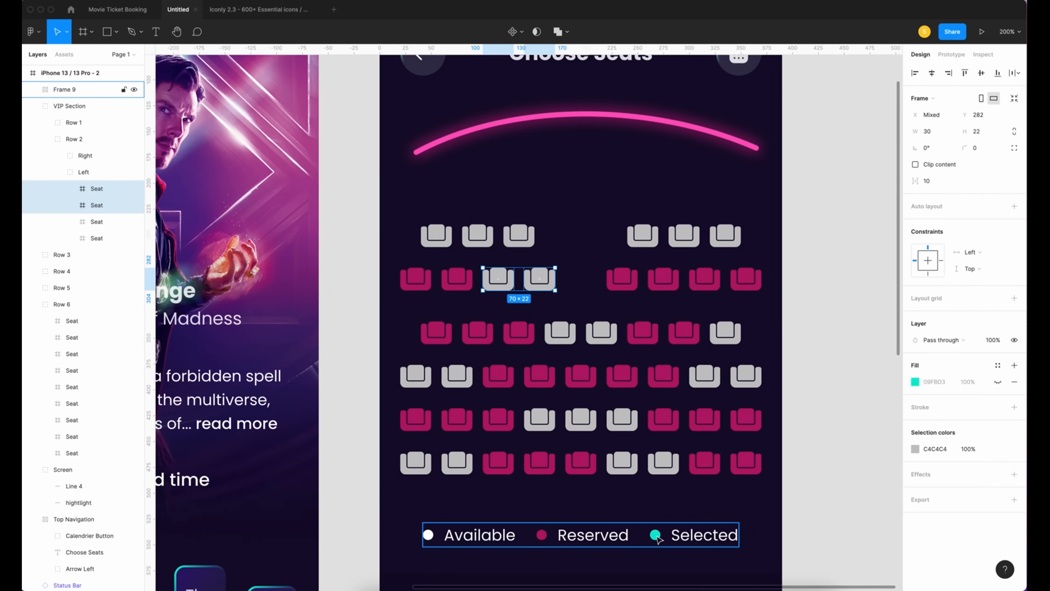
pyautogui.click(657, 536)
# Recolour the two seats nearest the aisle in Row 1's Right group with the Reserved dot's colour.
pyautogui.click(73, 122)
pyautogui.click(45, 139)
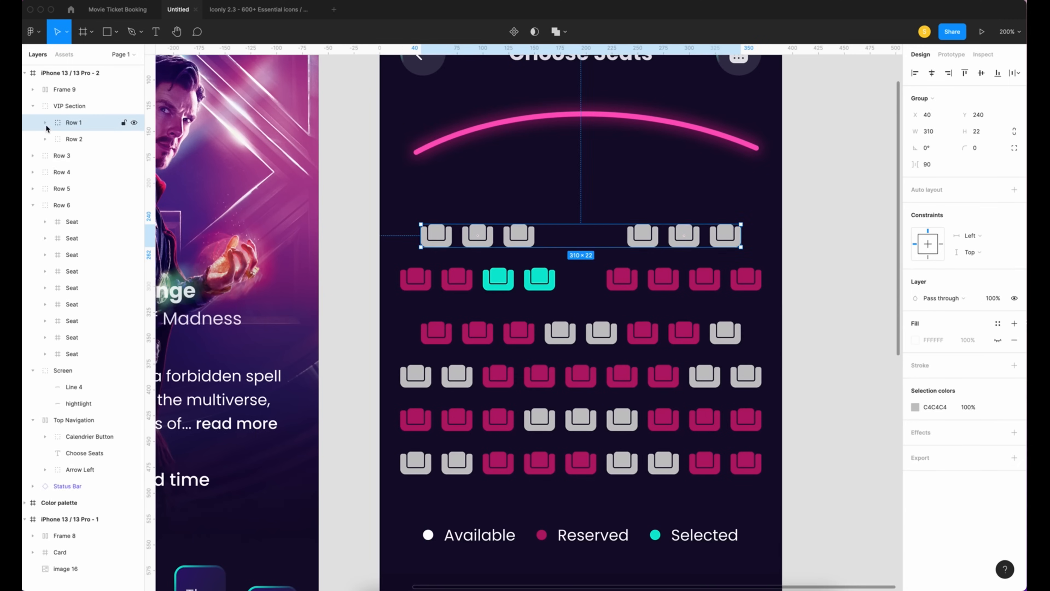
pyautogui.click(84, 139)
pyautogui.click(97, 172)
pyautogui.keyDown('shift'); pyautogui.click(96, 188); pyautogui.keyUp('shift')
pyautogui.click(914, 449)
pyautogui.click(542, 535)
# Recolour the two outermost seats of Row 1's Left group with the Reserved dot's colour.
pyautogui.click(85, 156)
pyautogui.click(57, 155)
pyautogui.click(84, 189)
pyautogui.keyDown('shift'); pyautogui.click(84, 205); pyautogui.keyUp('shift')
pyautogui.click(915, 448)
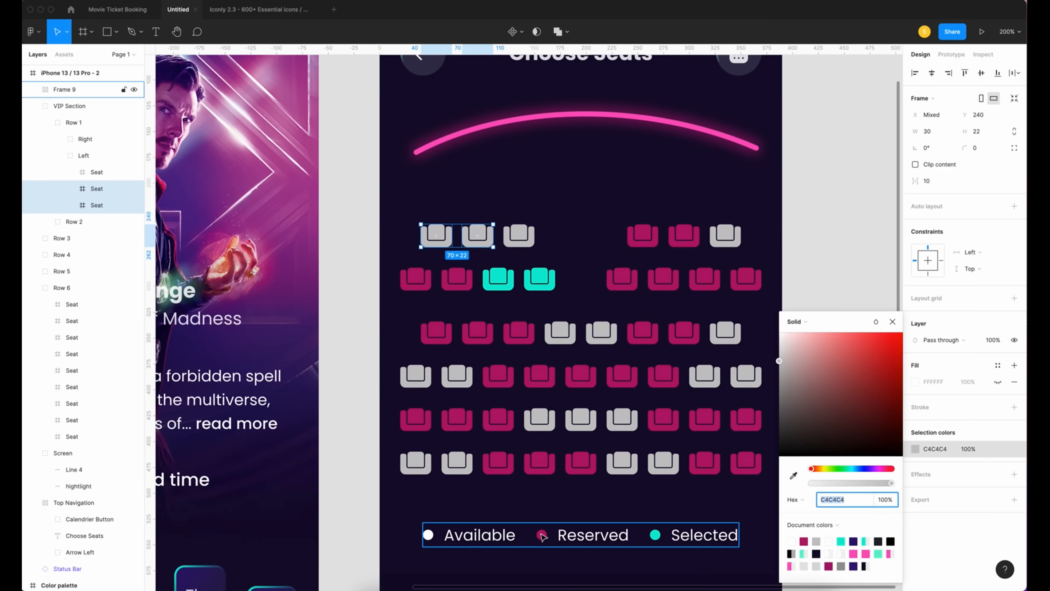
pyautogui.click(541, 534)
pyautogui.click(876, 290)
# Wrap the VIP Section and Rows 3 to 6 together in one frame.
pyautogui.click(82, 106)
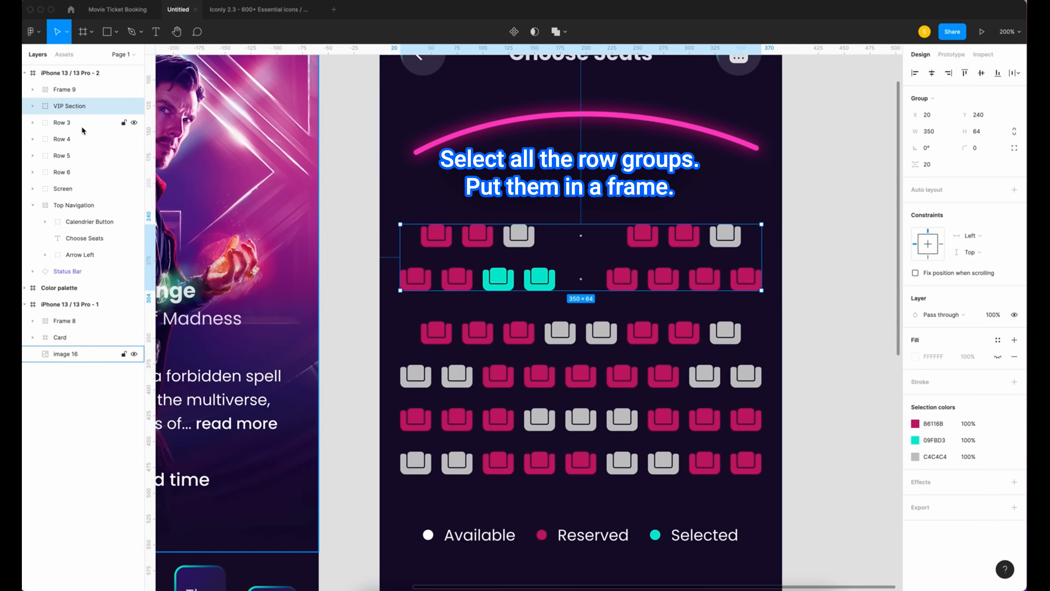
pyautogui.keyDown('shift'); pyautogui.click(82, 125); pyautogui.keyUp('shift')
pyautogui.keyDown('shift'); pyautogui.click(85, 156); pyautogui.keyUp('shift')
pyautogui.keyDown('shift'); pyautogui.click(84, 172); pyautogui.keyUp('shift')
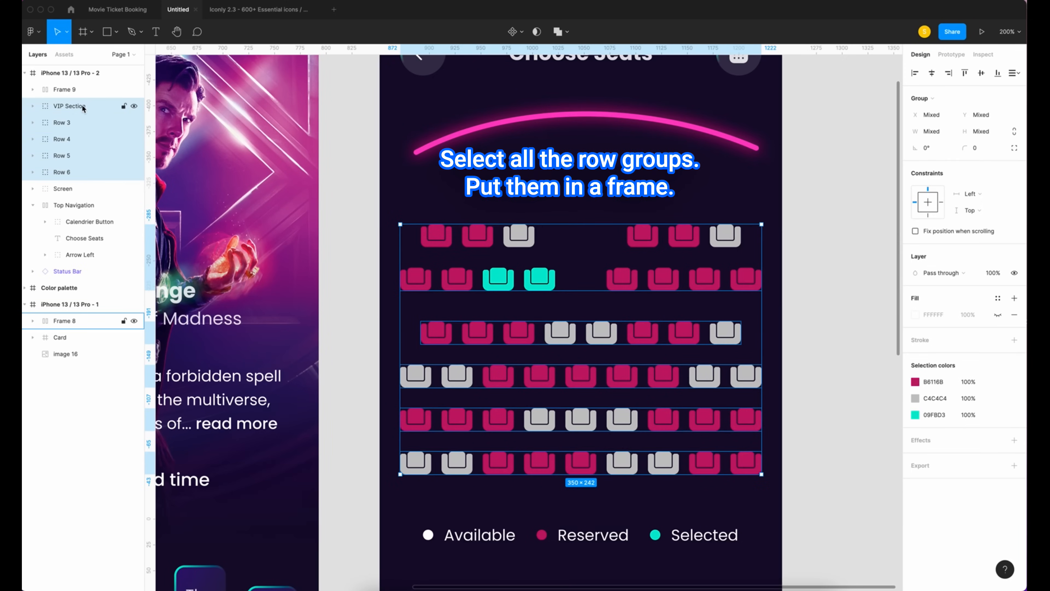
pyautogui.rightClick(76, 108)
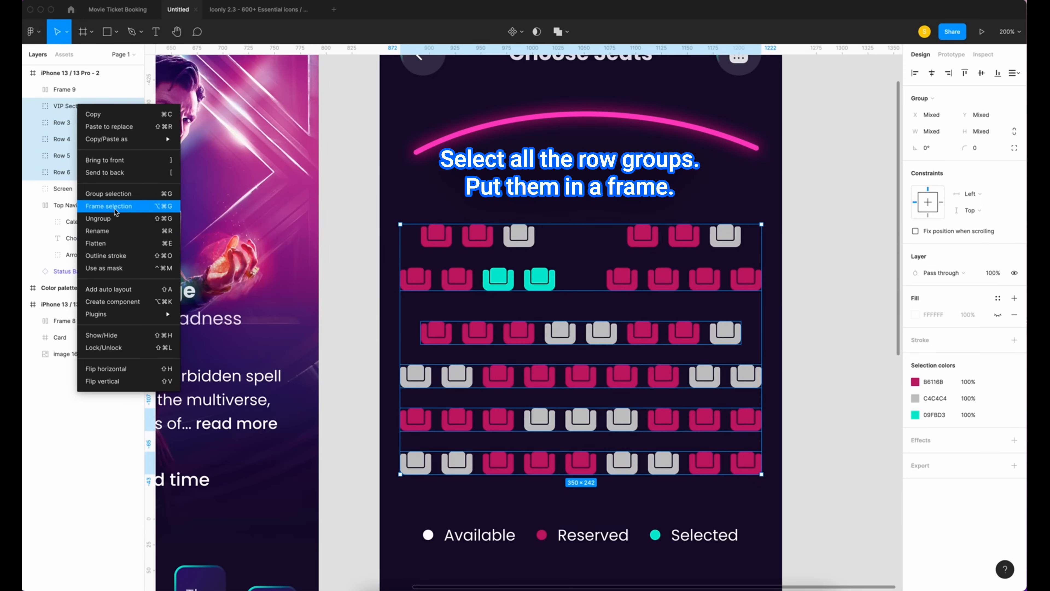
pyautogui.click(124, 203)
# Rename the frame that holds all the seat rows as Seats.
pyautogui.doubleClick(62, 106)
pyautogui.write('Seat')
pyautogui.write('s')
pyautogui.press('Return')
# Combine the legend frame, the Seats frame and the Screen group in one vertical auto layout.
pyautogui.keyDown('shift'); pyautogui.click(64, 89); pyautogui.keyUp('shift')
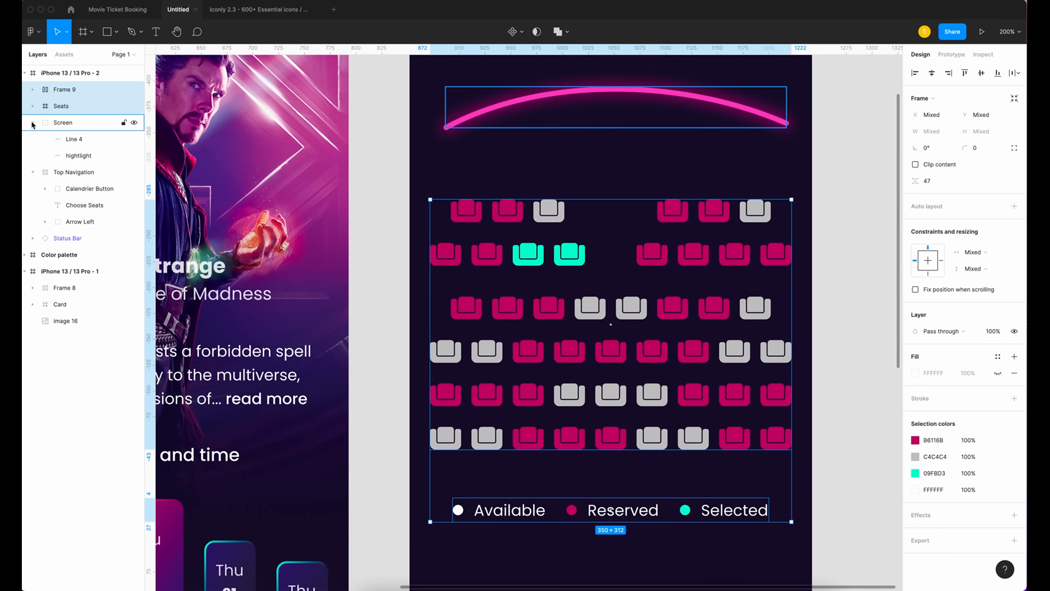
pyautogui.keyDown('shift'); pyautogui.click(73, 125); pyautogui.keyUp('shift')
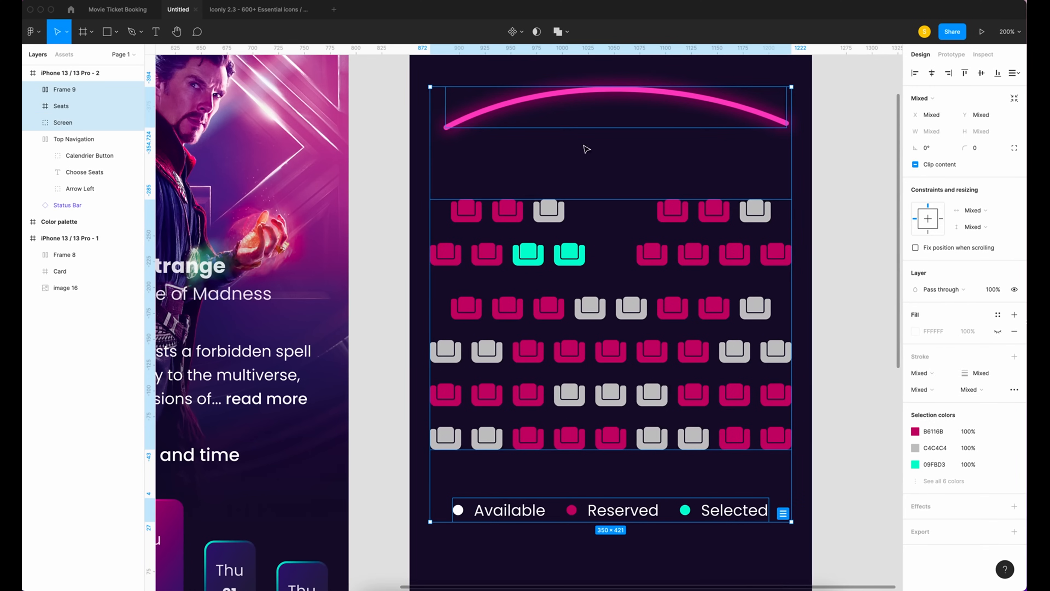
pyautogui.hotkey('shift', 'a')
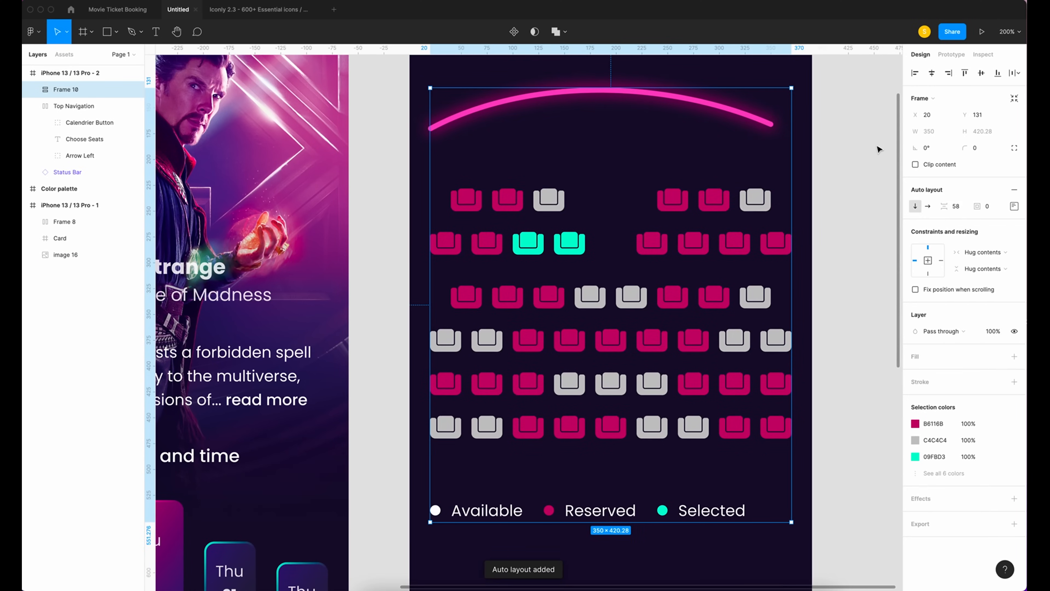
# Set the auto layout's item spacing to 60 and centre its contents horizontally.
pyautogui.click(962, 211)
pyautogui.write('60')
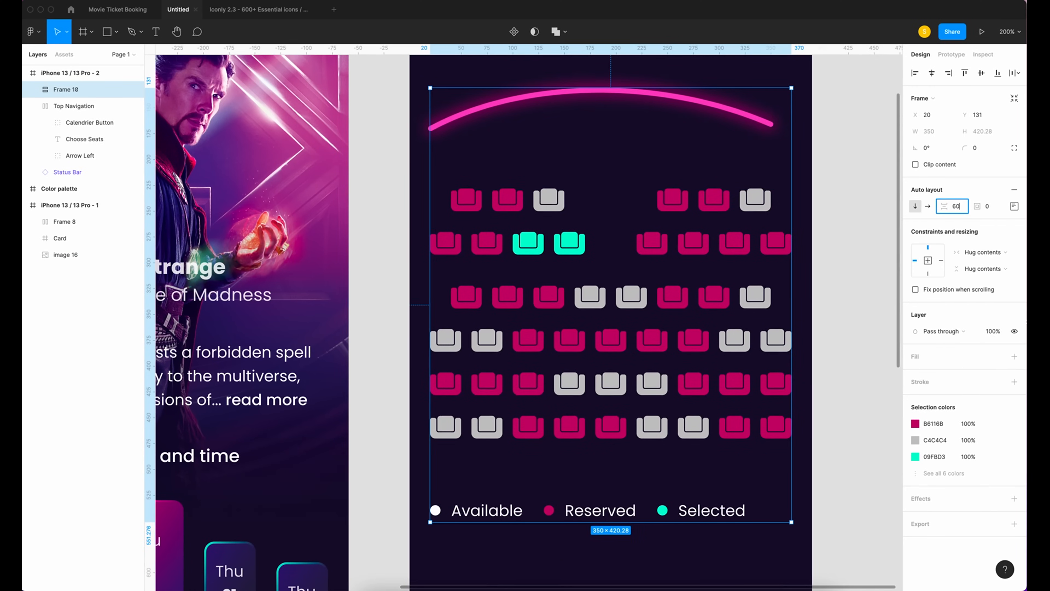
pyautogui.press('Return')
pyautogui.click(1013, 206)
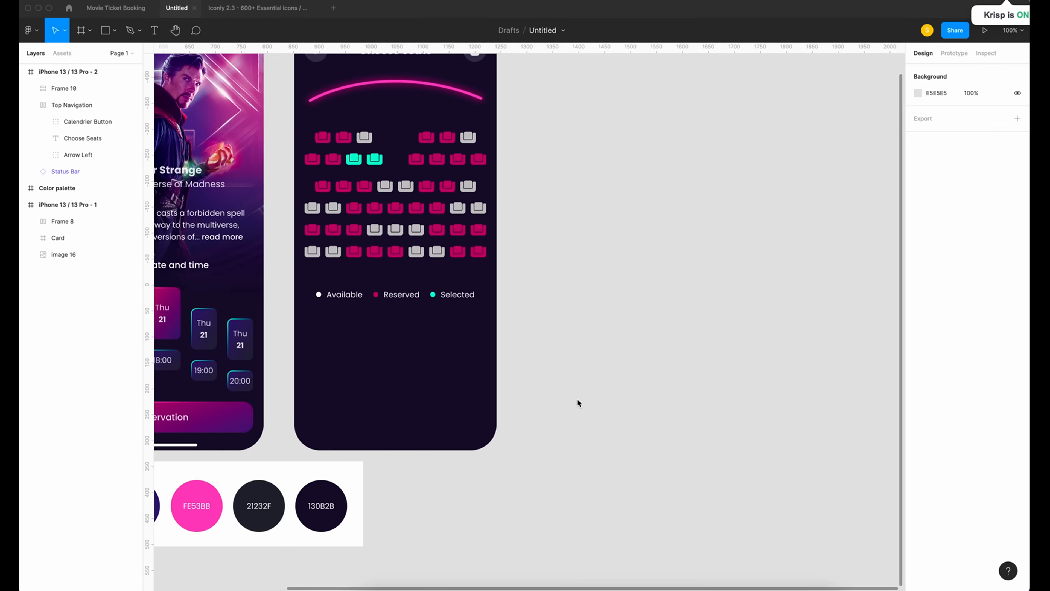
# Draw a new frame about 602 by 465 on the empty canvas beside the Choose Seats screen.
pyautogui.press('f')
pyautogui.moveTo(532, 249)
pyautogui.mouseDown()
pyautogui.moveTo(680, 418)
pyautogui.moveTo(839, 492)
pyautogui.mouseUp()
pyautogui.hotkey('shift', '2')
# Draw a rectangle inside the new frame and set its size to 390 wide by 216 high.
pyautogui.press('r')
pyautogui.moveTo(360, 238); pyautogui.dragTo(670, 404)
pyautogui.click(941, 120)
pyautogui.write('390')
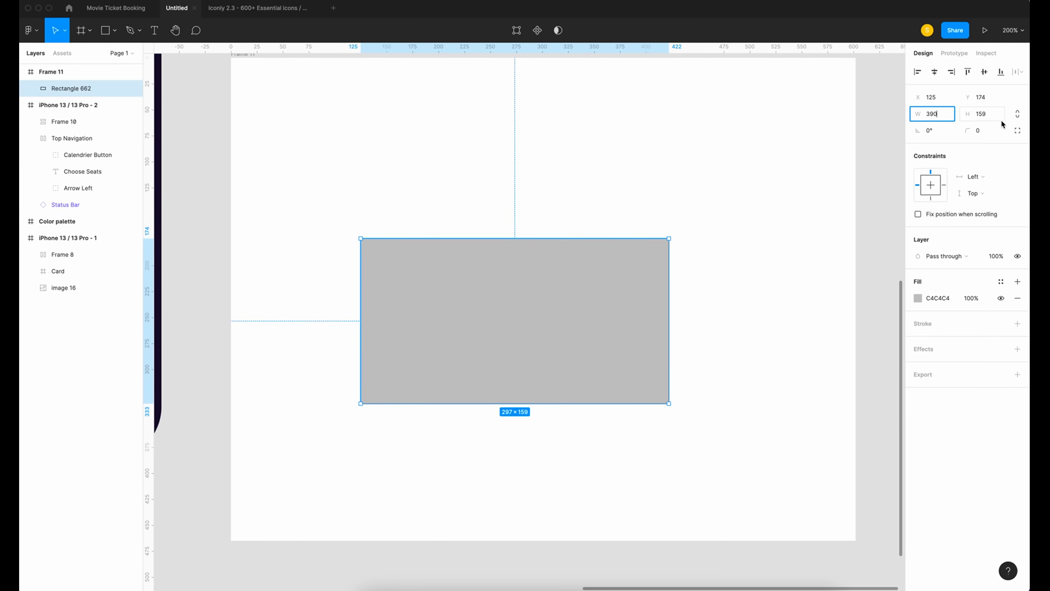
pyautogui.click(993, 115)
pyautogui.write('21')
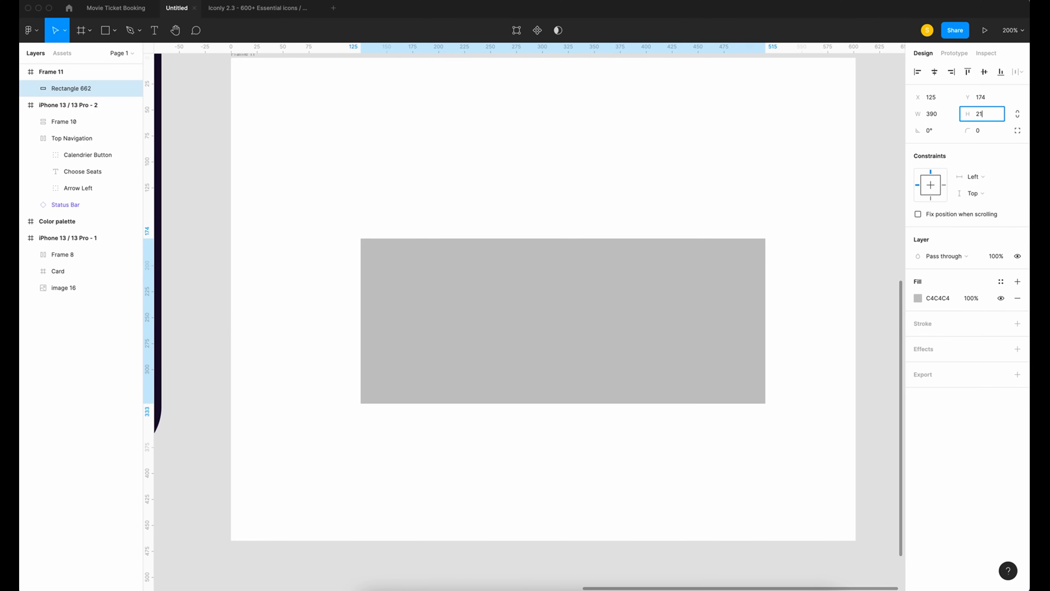
pyautogui.write('6')
pyautogui.press('Return')
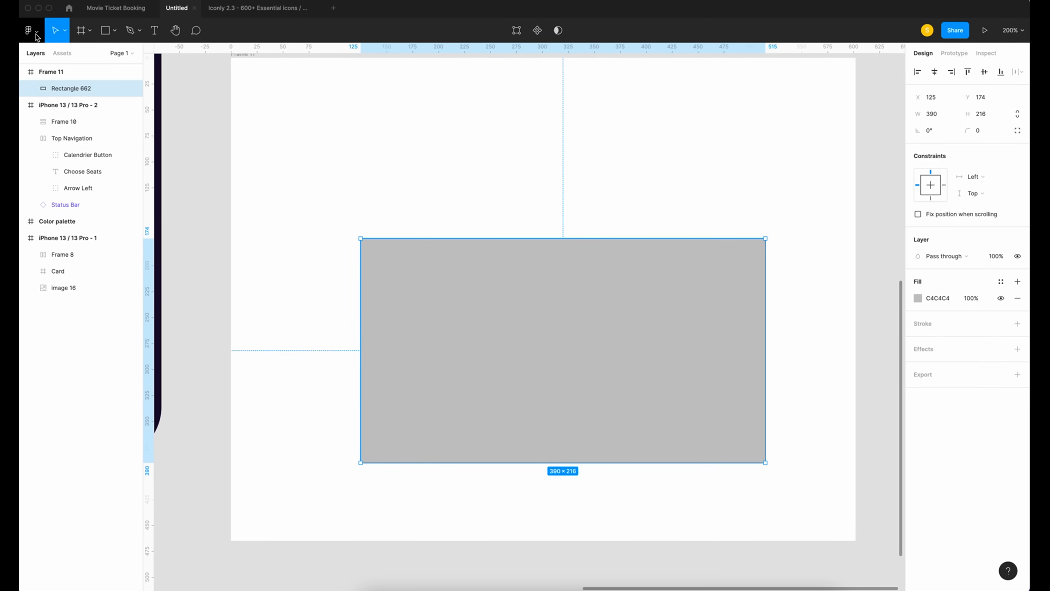
# Place horizontal ruler guides along the upper and lower edges of the rectangle.
pyautogui.click(31, 31)
pyautogui.moveTo(56, 108)
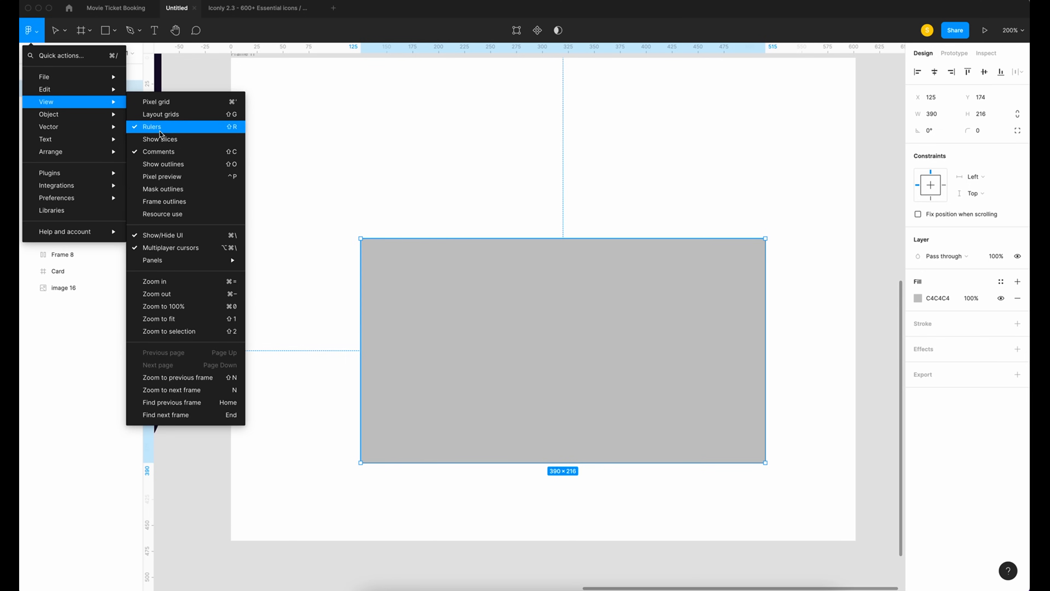
pyautogui.click(390, 51)
pyautogui.moveTo(390, 50); pyautogui.dragTo(384, 238)
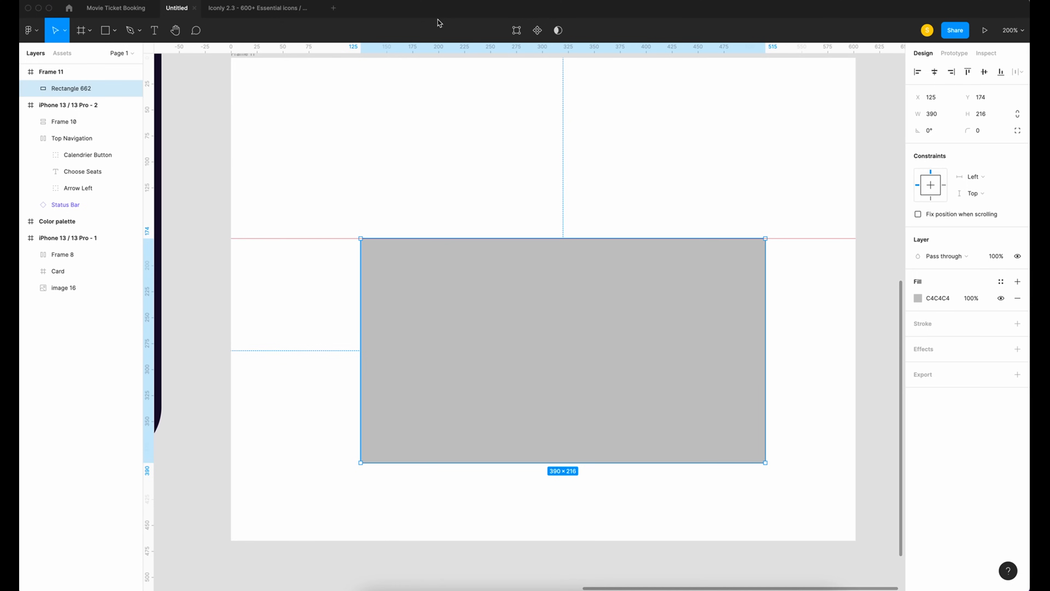
pyautogui.moveTo(411, 49); pyautogui.dragTo(426, 463)
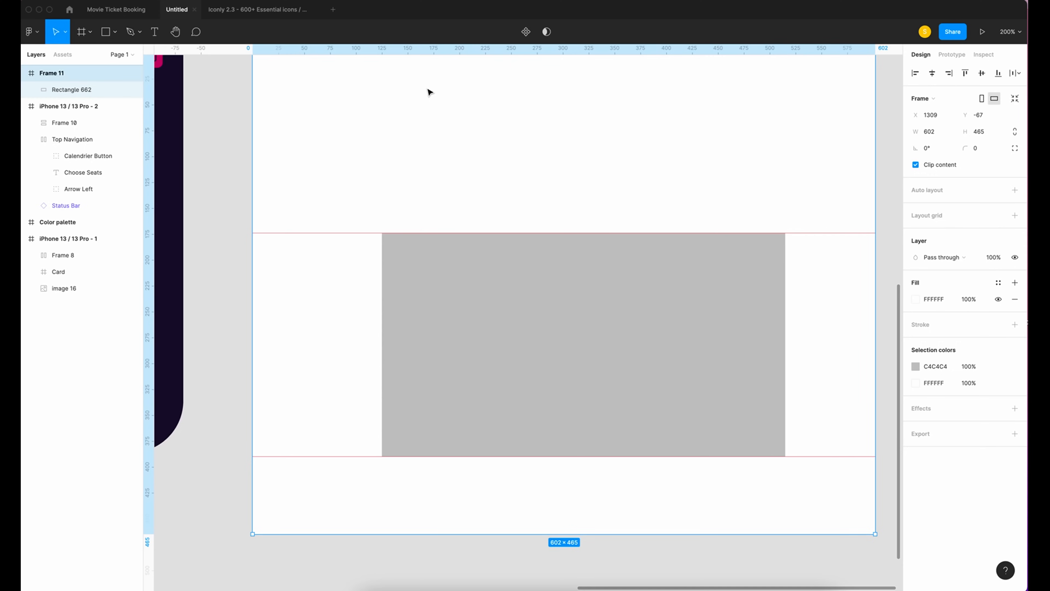
# Add two more horizontal guides across the rectangle at 233 and 331, each 59 px inside its outer edges.
pyautogui.moveTo(421, 55); pyautogui.dragTo(422, 293)
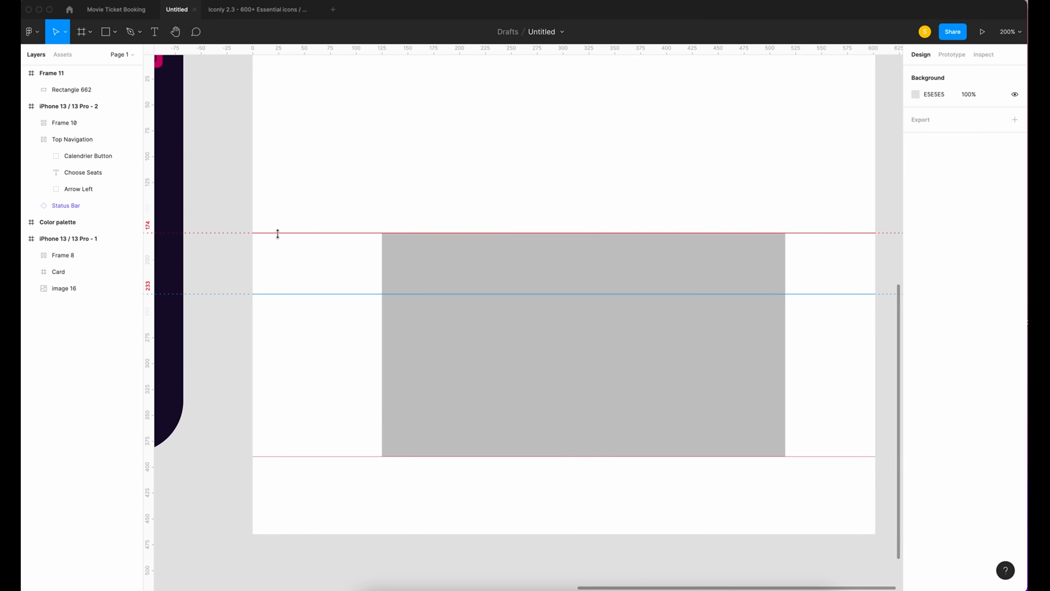
pyautogui.hscroll(1, 387, 454)
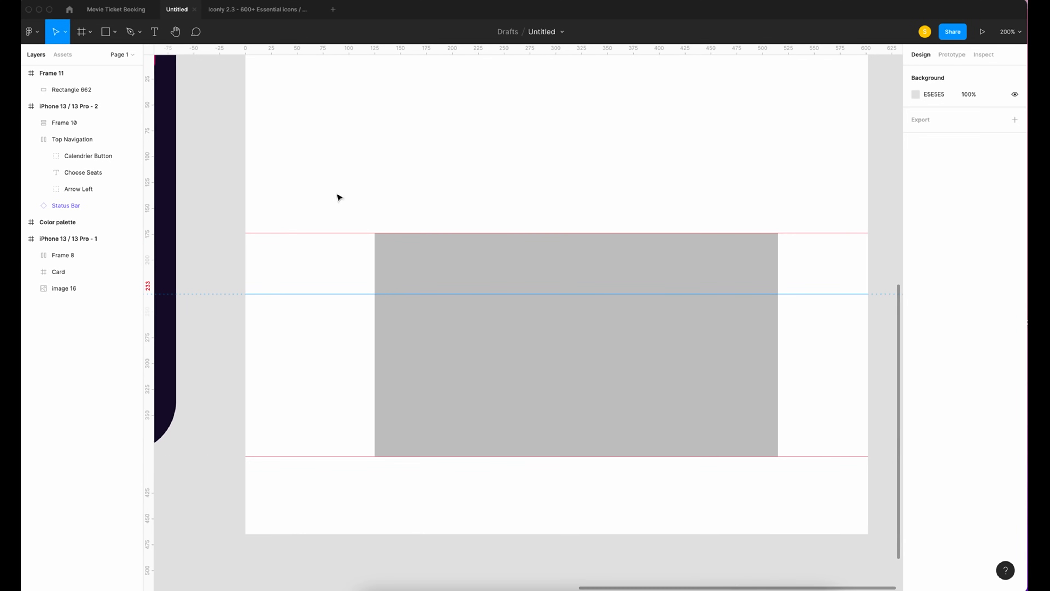
pyautogui.moveTo(374, 47); pyautogui.dragTo(404, 398)
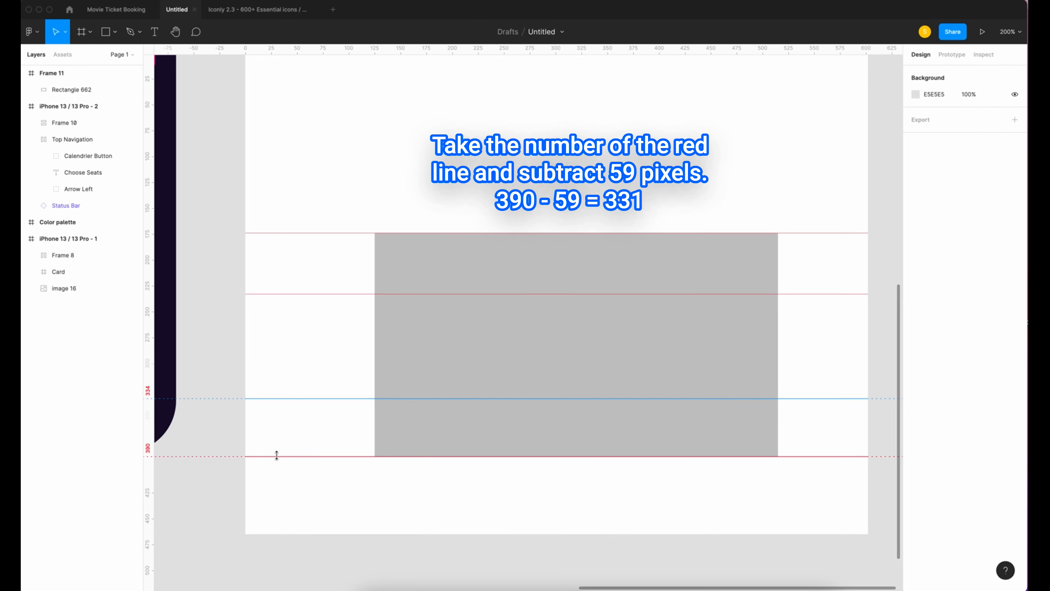
pyautogui.hscroll(2, 273, 426)
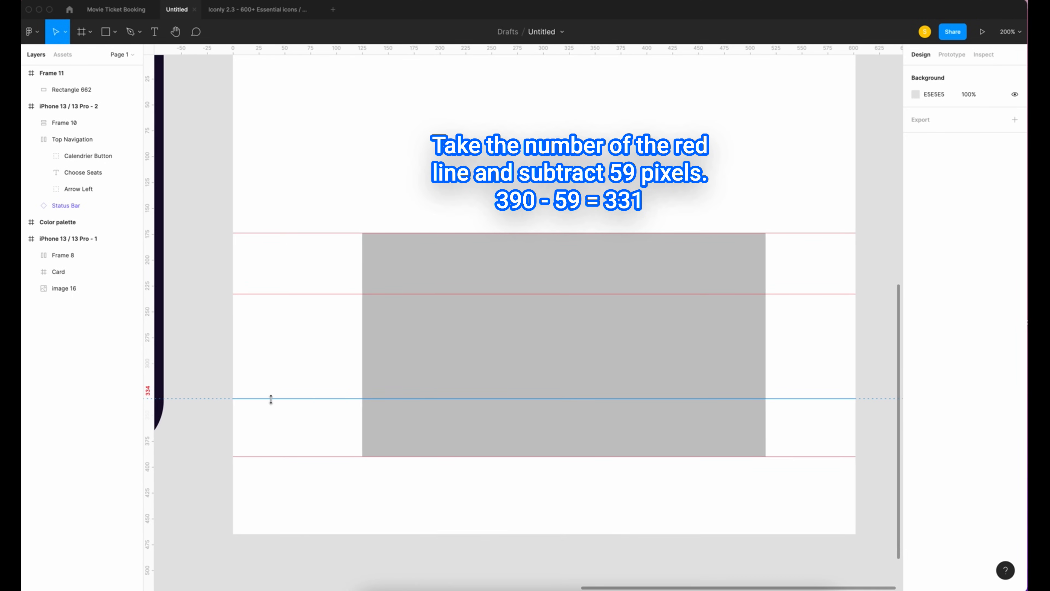
pyautogui.moveTo(272, 398); pyautogui.dragTo(274, 395)
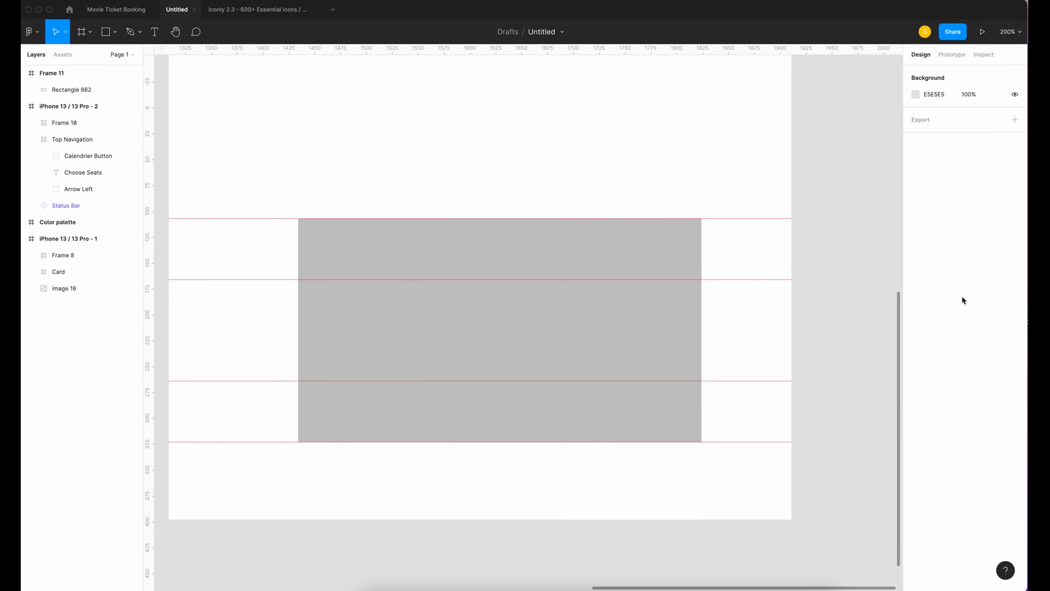
# Edit the rectangle's vector shape and pull the midpoint of its right edge inward to X 445, Y 281.5.
pyautogui.click(410, 261)
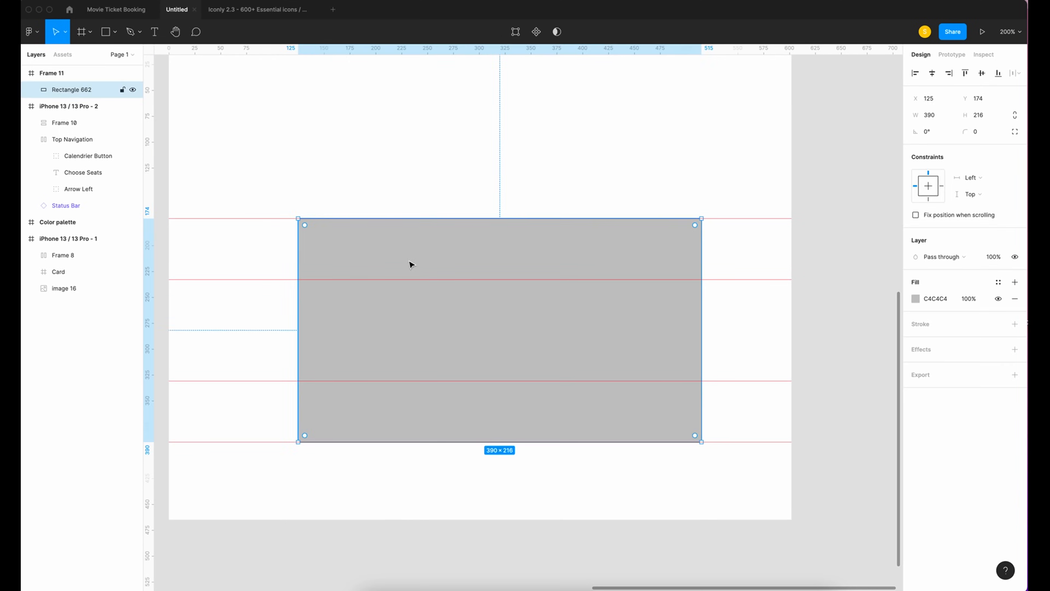
pyautogui.click(514, 32)
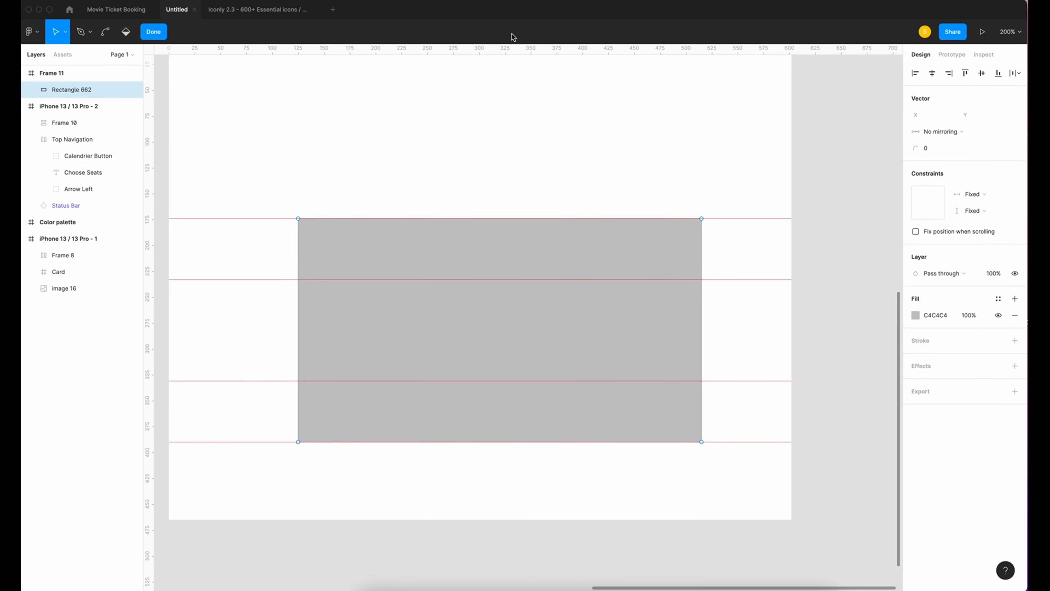
pyautogui.click(702, 330)
pyautogui.moveTo(702, 330); pyautogui.dragTo(628, 330)
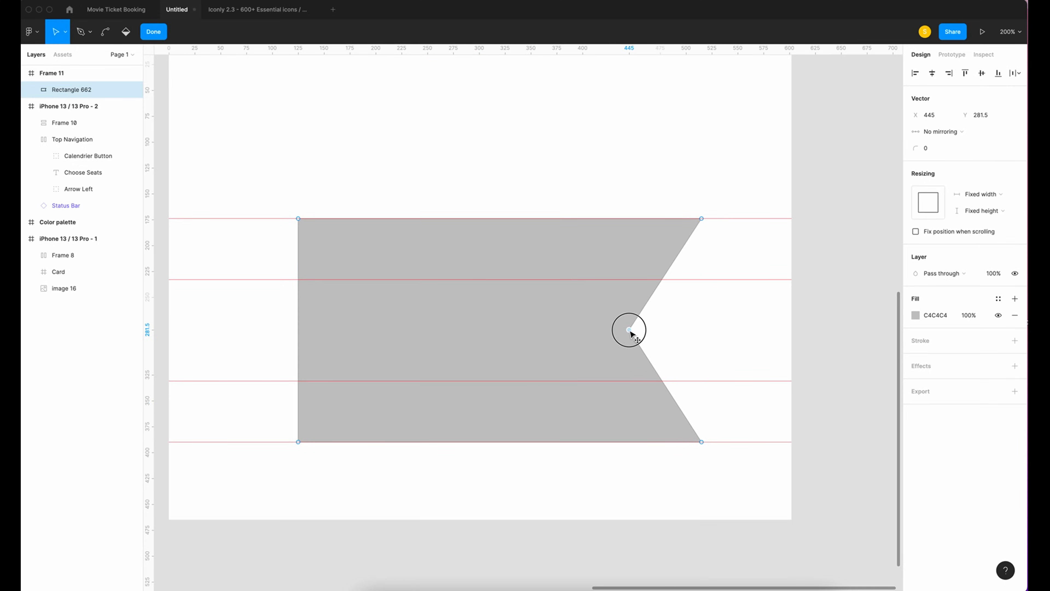
# Pull the midpoints of both slanted edges outward to X 515, the upper to Y 231.5 and the lower to Y 332.5.
pyautogui.click(665, 274)
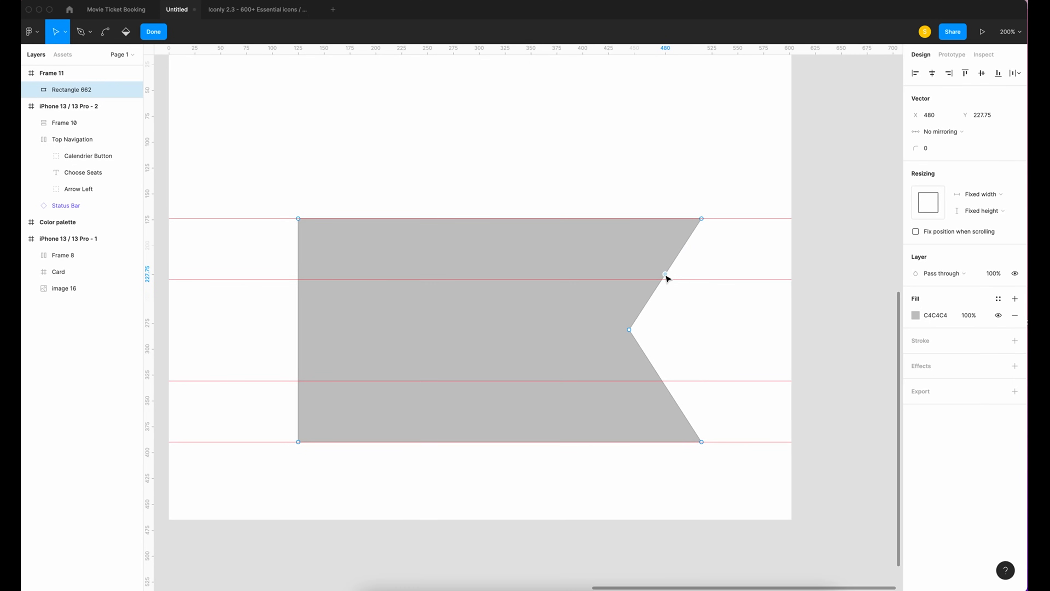
pyautogui.moveTo(665, 274); pyautogui.dragTo(701, 278)
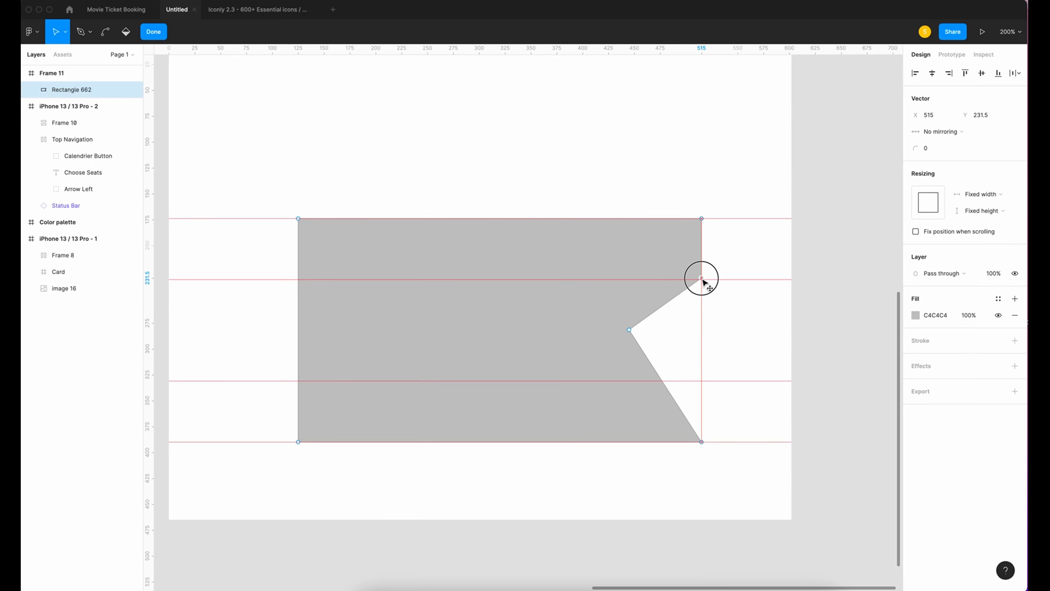
pyautogui.click(665, 386)
pyautogui.moveTo(665, 387); pyautogui.dragTo(703, 383)
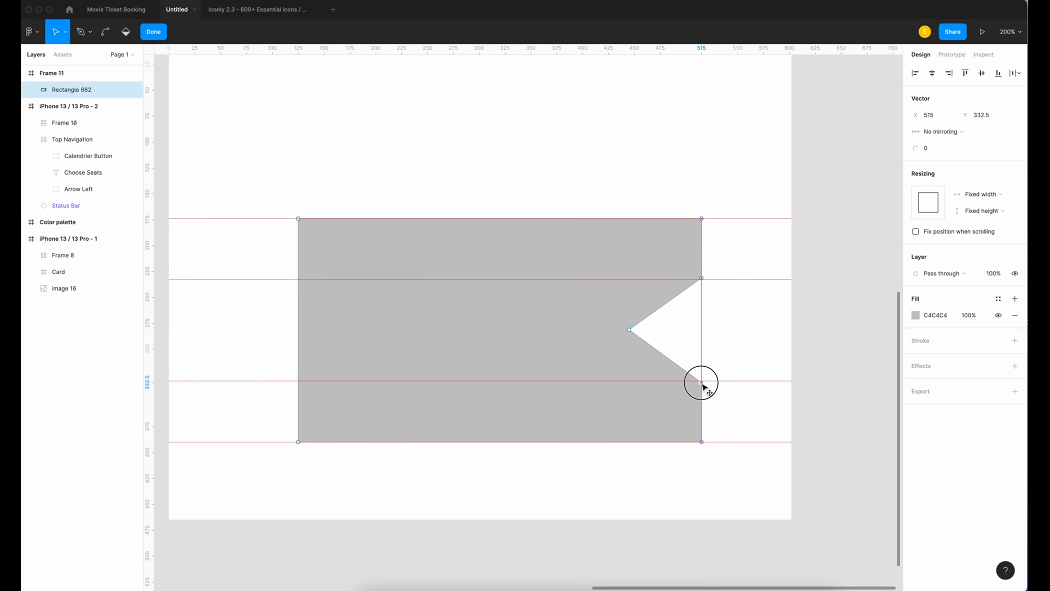
# Square the notch's upper inner corner at X 445 and nudge the notch's upper edge down to Y 233.5.
pyautogui.hscroll(-3, 668, 305)
pyautogui.click(683, 304)
pyautogui.moveTo(683, 304); pyautogui.dragTo(646, 281)
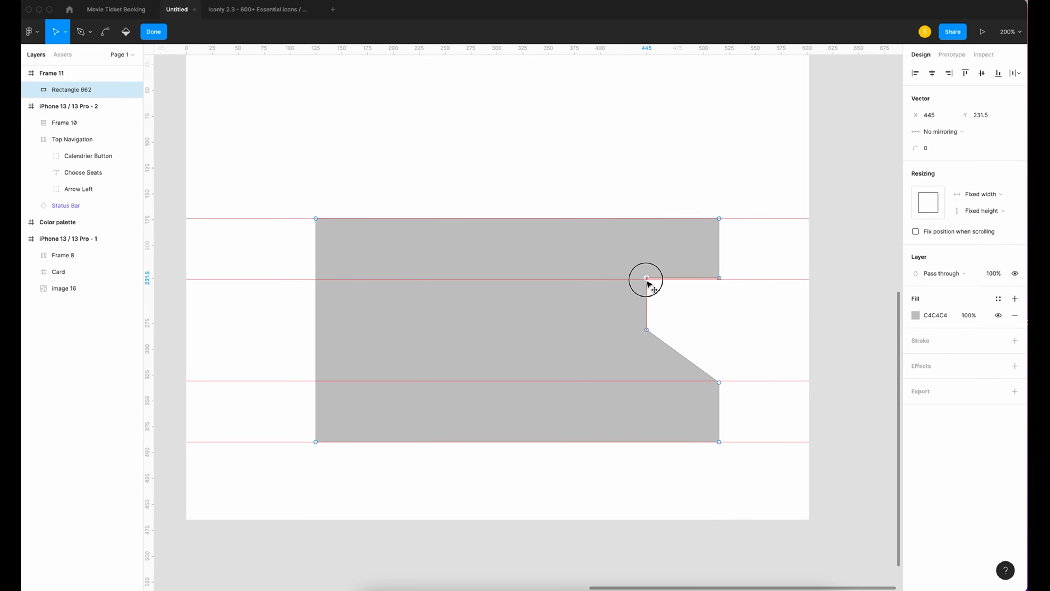
pyautogui.scroll(5, 727, 319)
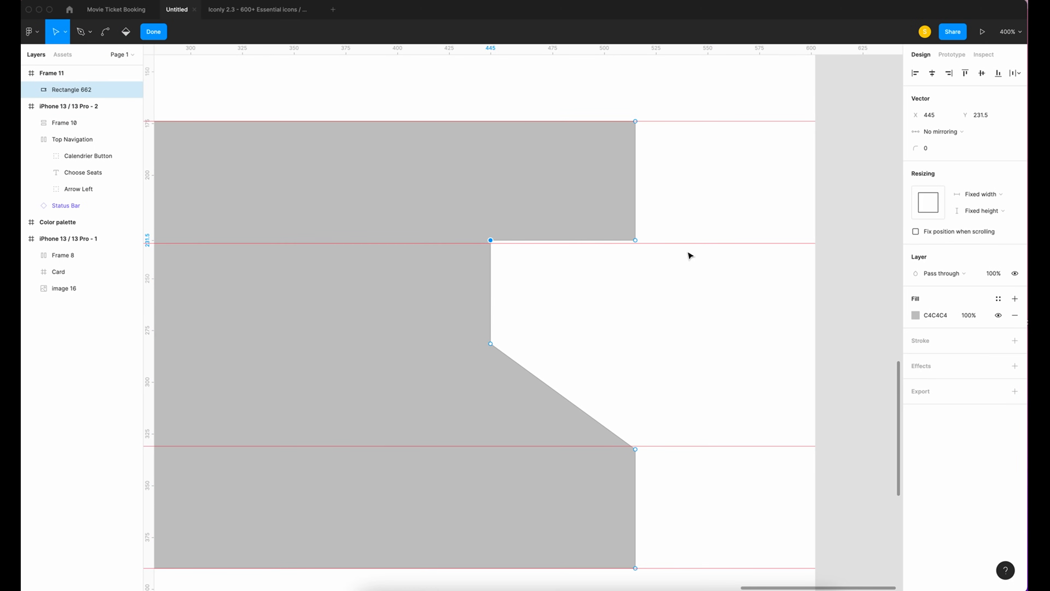
pyautogui.moveTo(680, 263); pyautogui.dragTo(479, 227)
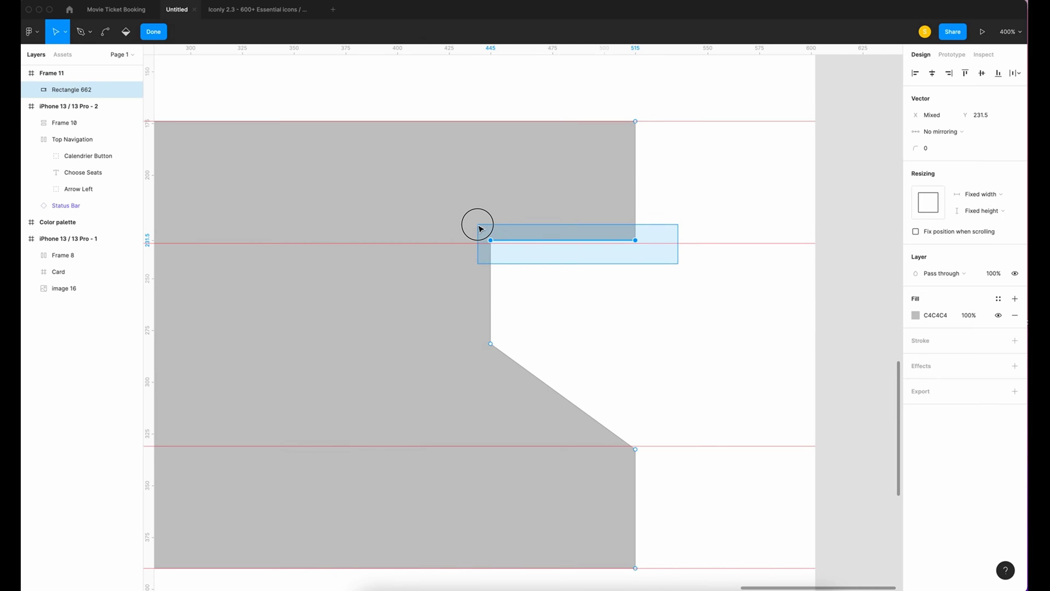
pyautogui.moveTo(479, 228); pyautogui.dragTo(479, 228)
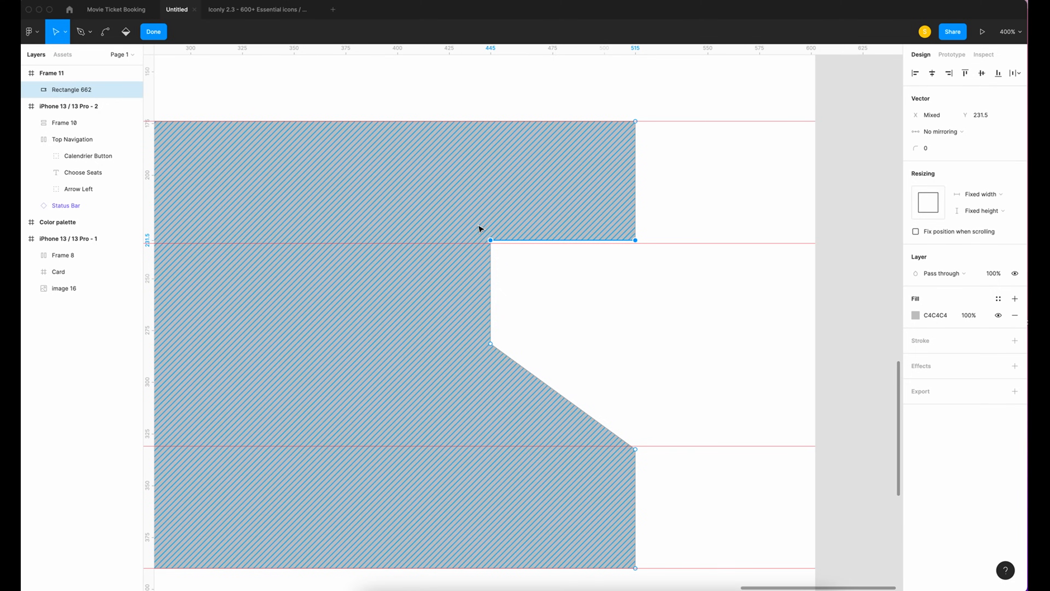
pyautogui.press('Down')
pyautogui.press('Down')
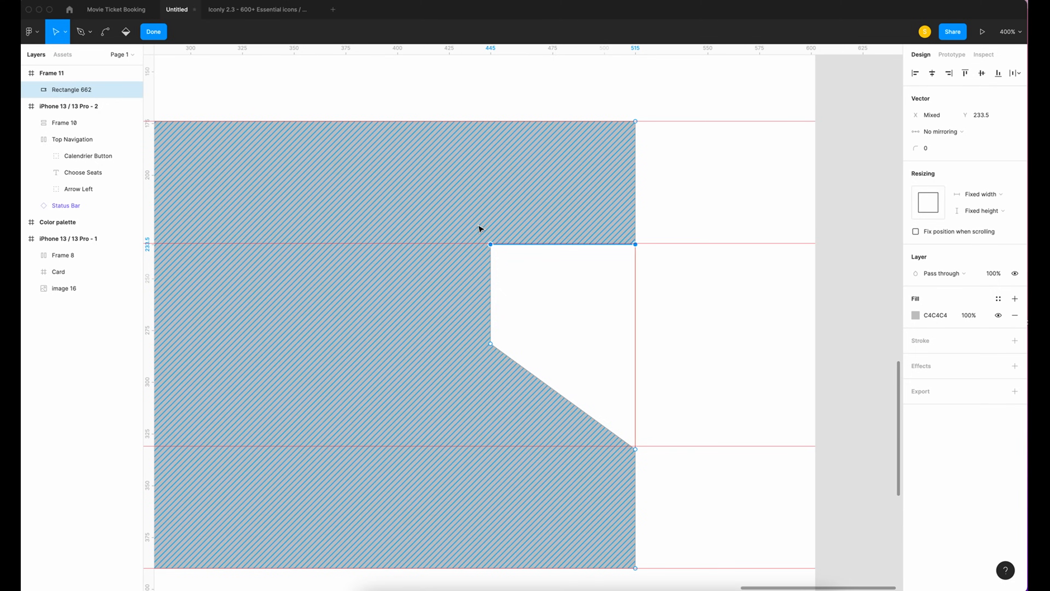
# Square the notch's lower inner corner at X 445, Y 330.5 and nudge its lower outer corner up level with it.
pyautogui.scroll(-2, 479, 229)
pyautogui.click(548, 350)
pyautogui.moveTo(549, 349); pyautogui.dragTo(476, 398)
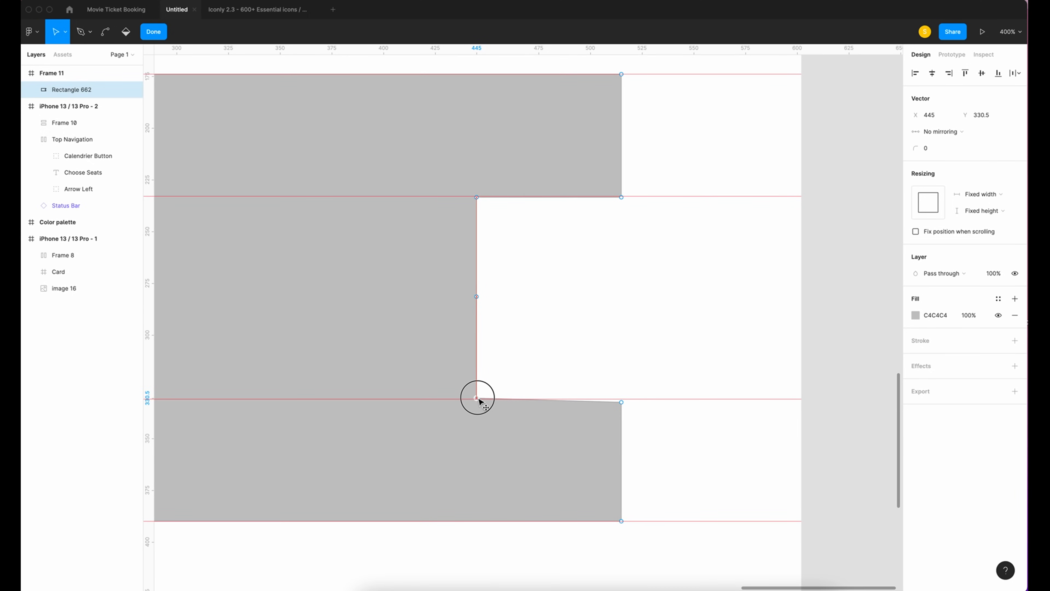
pyautogui.moveTo(477, 399); pyautogui.dragTo(477, 399)
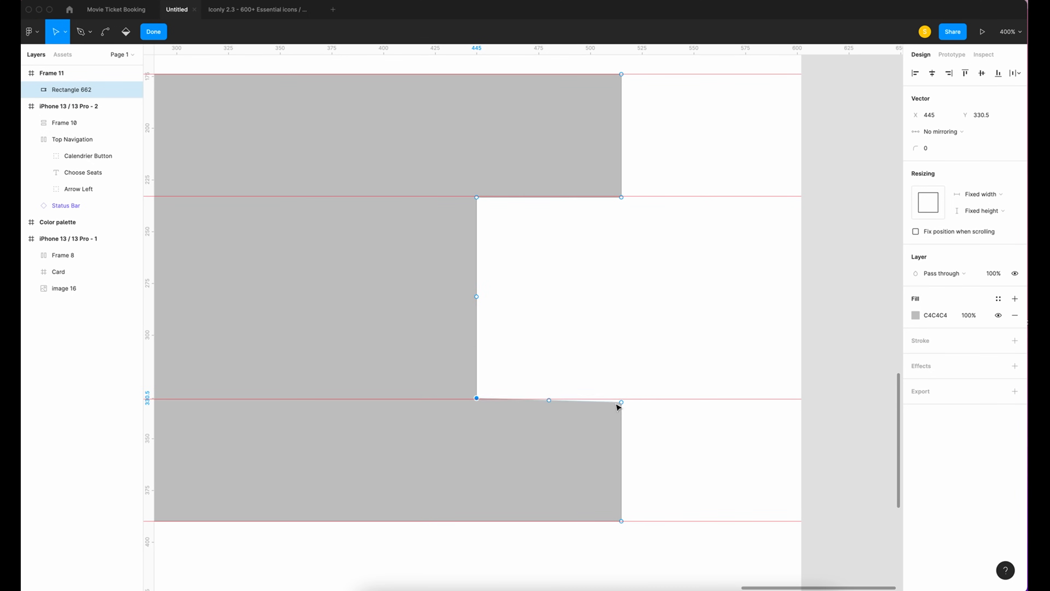
pyautogui.click(618, 403)
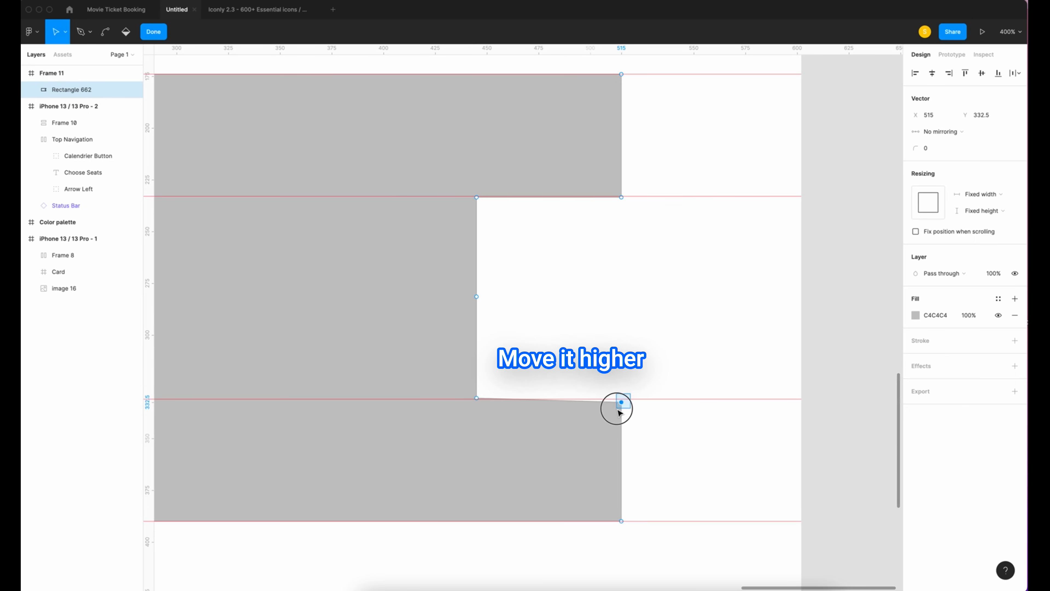
pyautogui.press('Up')
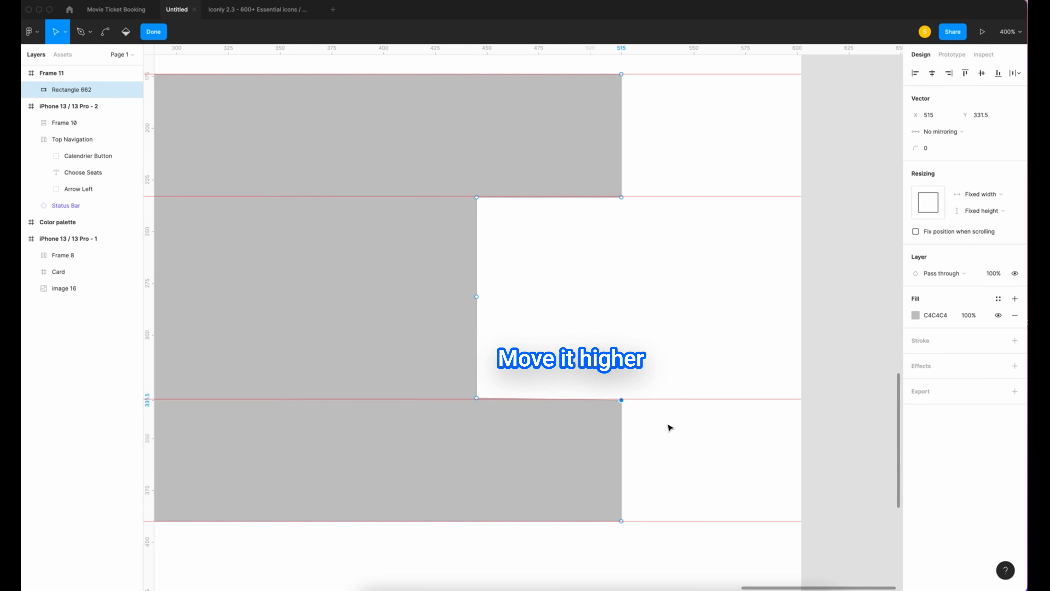
pyautogui.scroll(-5, 785, 417)
pyautogui.press('Up')
# Round the notch's upper and lower inner corners with a radius of 50 and finish editing the vector shape.
pyautogui.click(635, 308)
pyautogui.click(934, 151)
pyautogui.write('50')
pyautogui.press('Return')
pyautogui.click(635, 409)
pyautogui.click(939, 146)
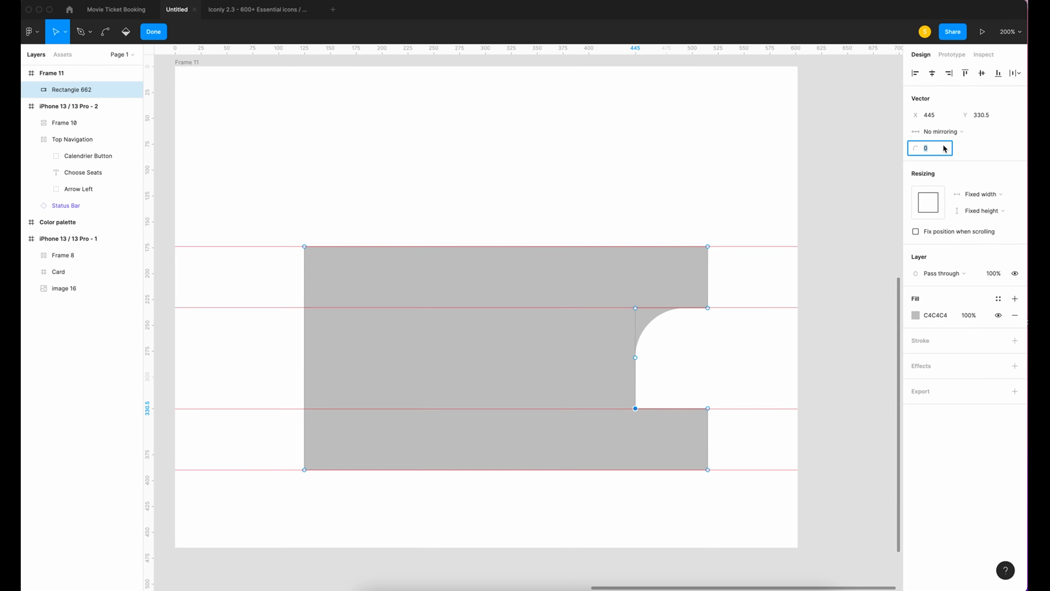
pyautogui.write('50')
pyautogui.press('Return')
pyautogui.click(711, 356)
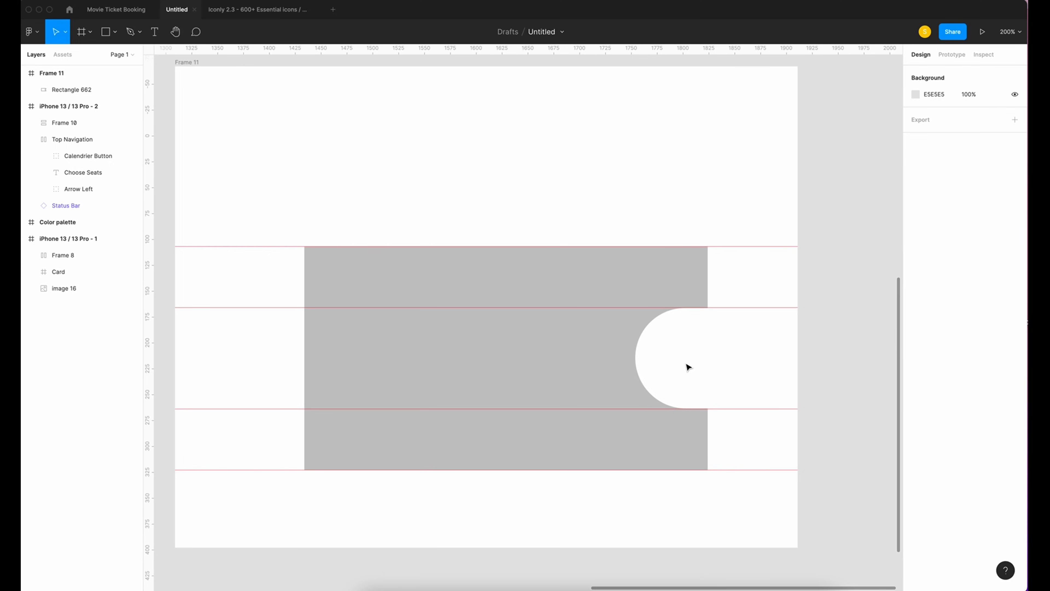
# Draw a 70 × 70 circle by the notch and place it just outside the rectangle's right edge.
pyautogui.press('o')
pyautogui.moveTo(665, 331); pyautogui.dragTo(719, 387)
pyautogui.click(930, 114)
pyautogui.write('70')
pyautogui.press('Tab')
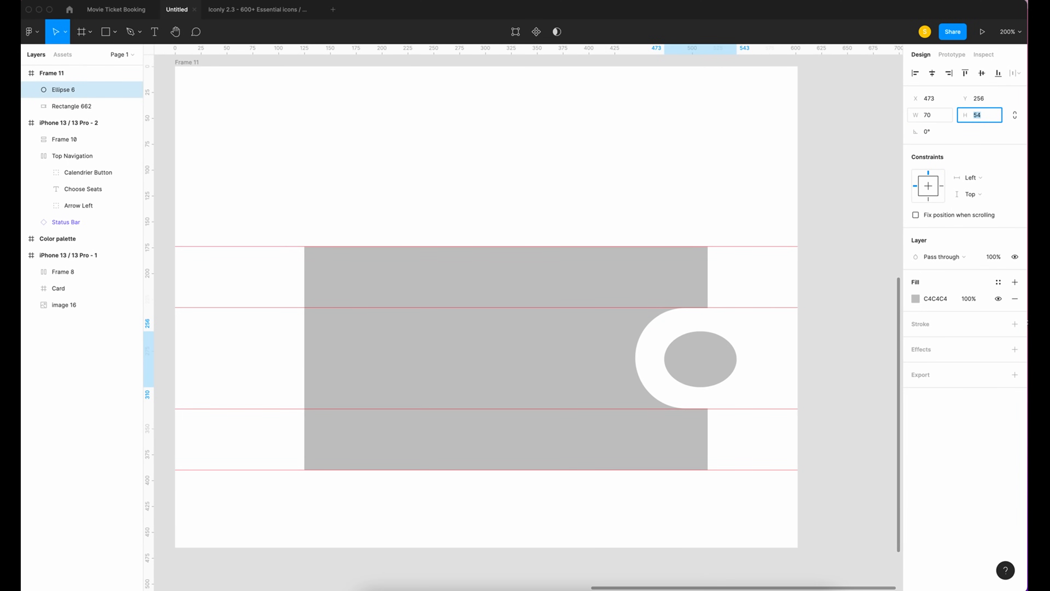
pyautogui.write('70')
pyautogui.hscroll(1, 710, 426)
pyautogui.click(710, 427)
# Deepen the rectangle's notch by pulling its inner midpoint to X 412, Y 284.5 and both inner corners inward to match.
pyautogui.click(528, 258)
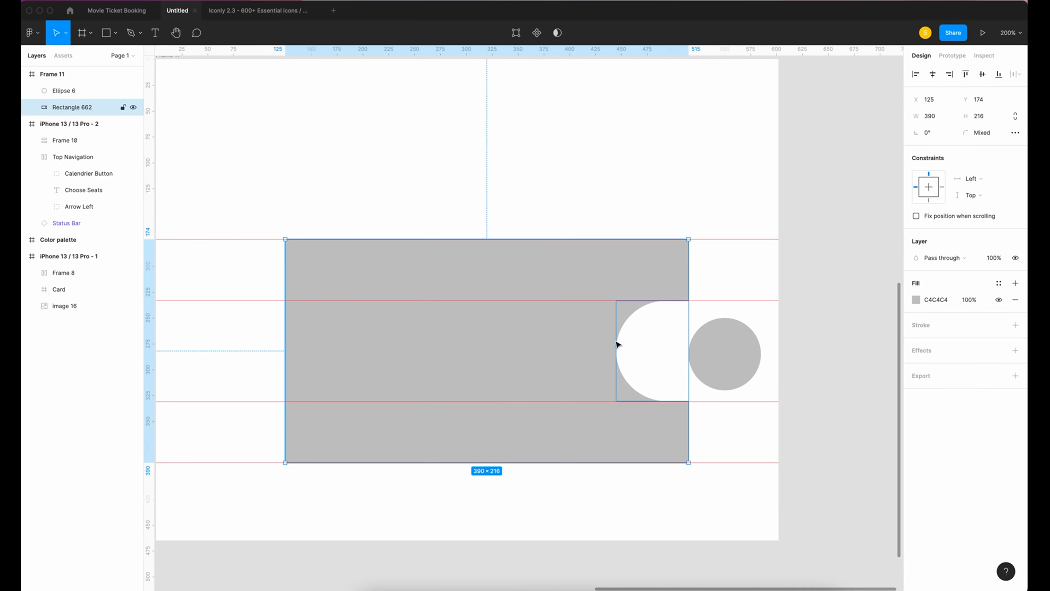
pyautogui.click(516, 35)
pyautogui.moveTo(617, 351); pyautogui.dragTo(583, 352)
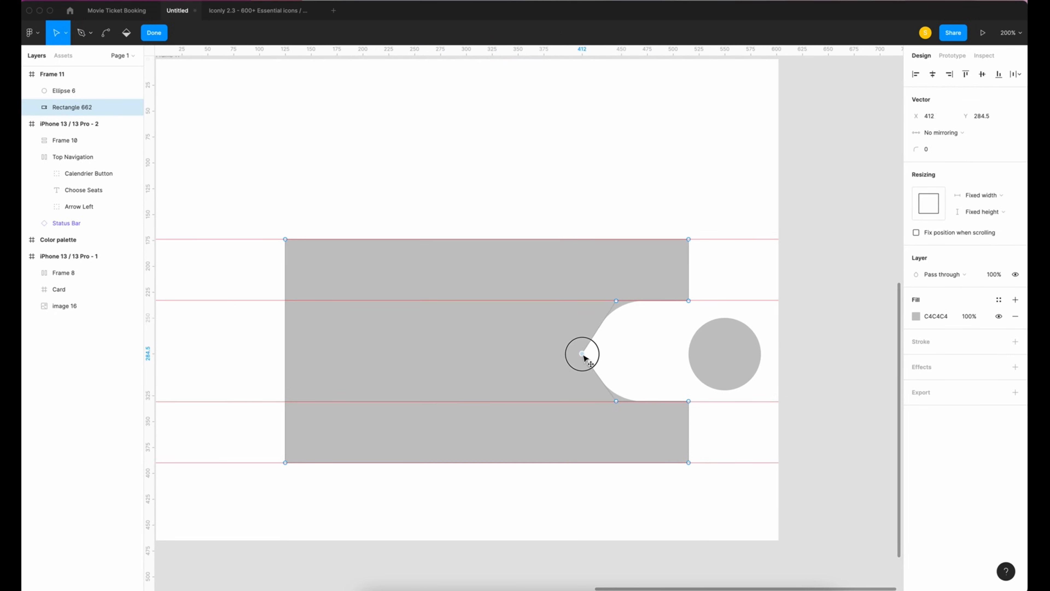
pyautogui.moveTo(616, 301); pyautogui.dragTo(583, 305)
pyautogui.moveTo(616, 401); pyautogui.dragTo(581, 403)
pyautogui.press('Escape')
# Place the circle inside the notch and move both shapes together to the bottom of the Choose Seats screen.
pyautogui.moveTo(738, 356); pyautogui.dragTo(635, 355)
pyautogui.click(440, 277)
pyautogui.keyDown('shift'); pyautogui.click(58, 91); pyautogui.keyUp('shift')
pyautogui.hotkey('shift', '0')
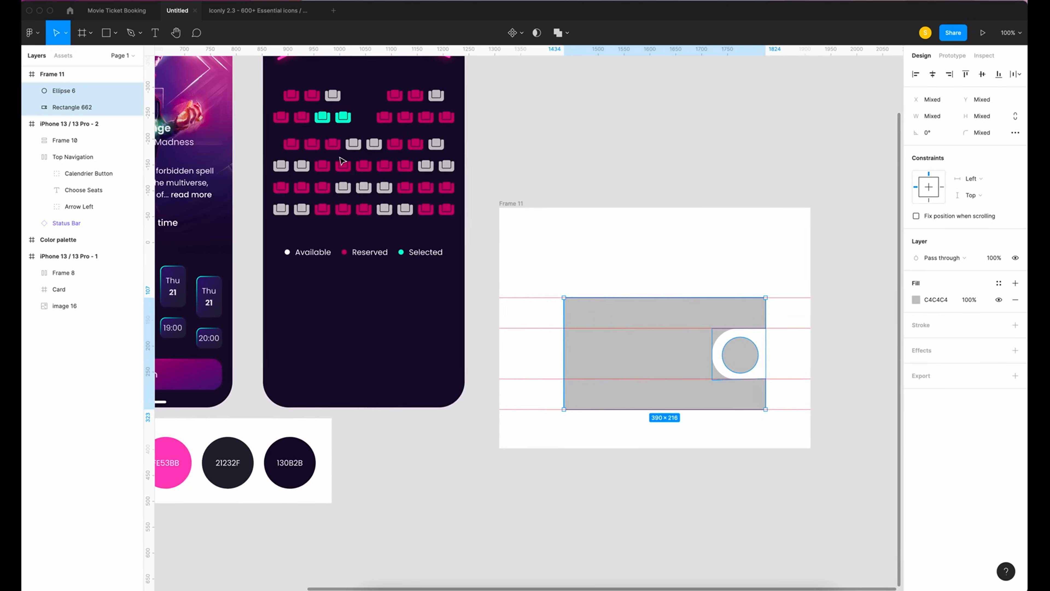
pyautogui.scroll(1, 684, 297)
pyautogui.moveTo(741, 378); pyautogui.dragTo(462, 381)
# Align the ticket shape to the bottom edge of the Choose Seats screen and delete the empty Frame 11.
pyautogui.click(552, 370)
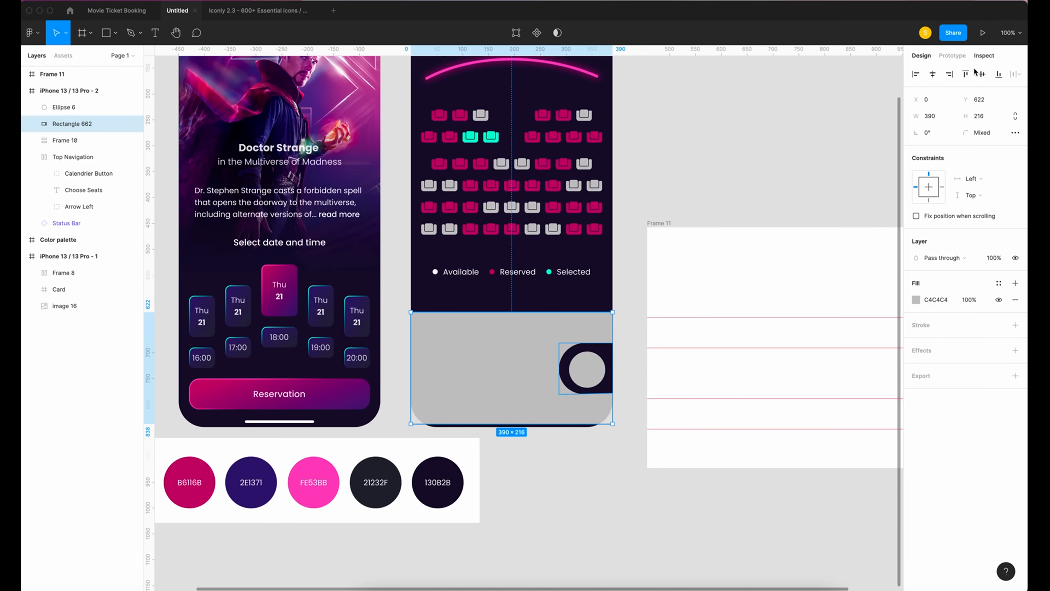
pyautogui.click(998, 76)
pyautogui.click(659, 223)
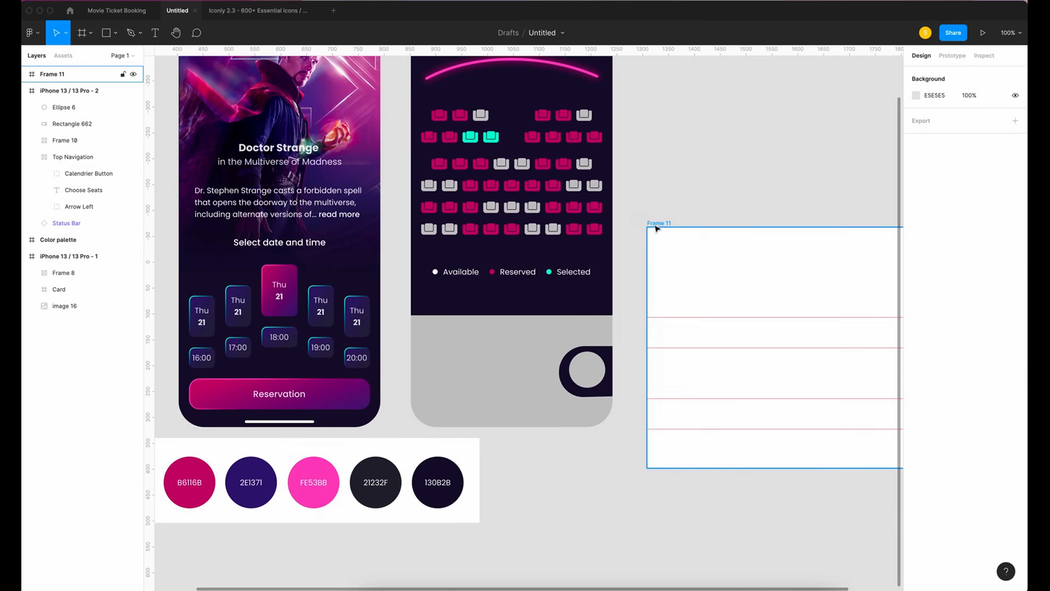
pyautogui.press('Delete')
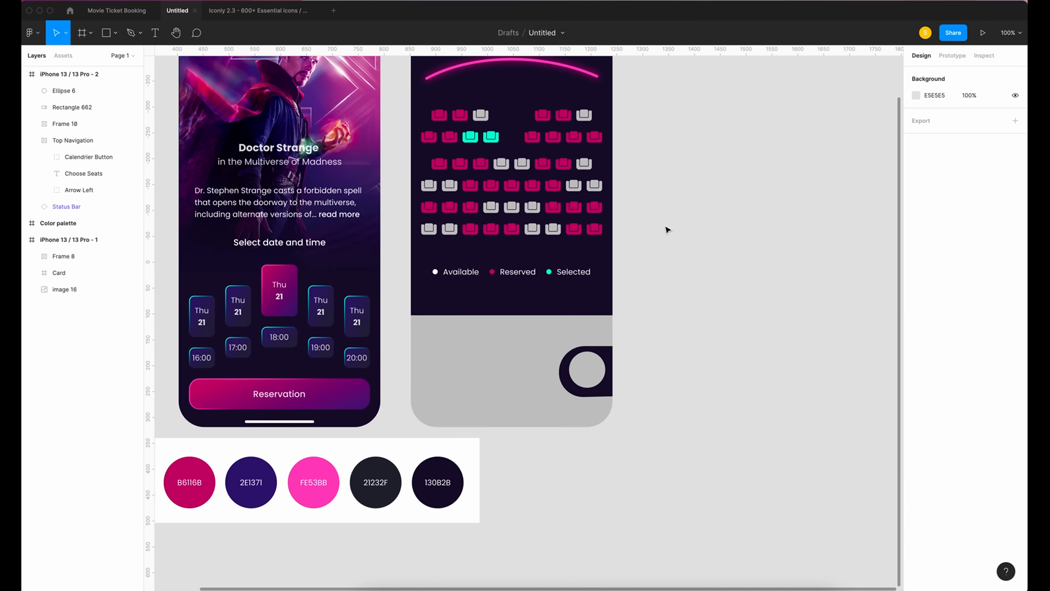
# Fill the ticket shape with FFFFFF at 60% opacity.
pyautogui.press('super+plus')
pyautogui.scroll(-2, 668, 230)
pyautogui.click(661, 285)
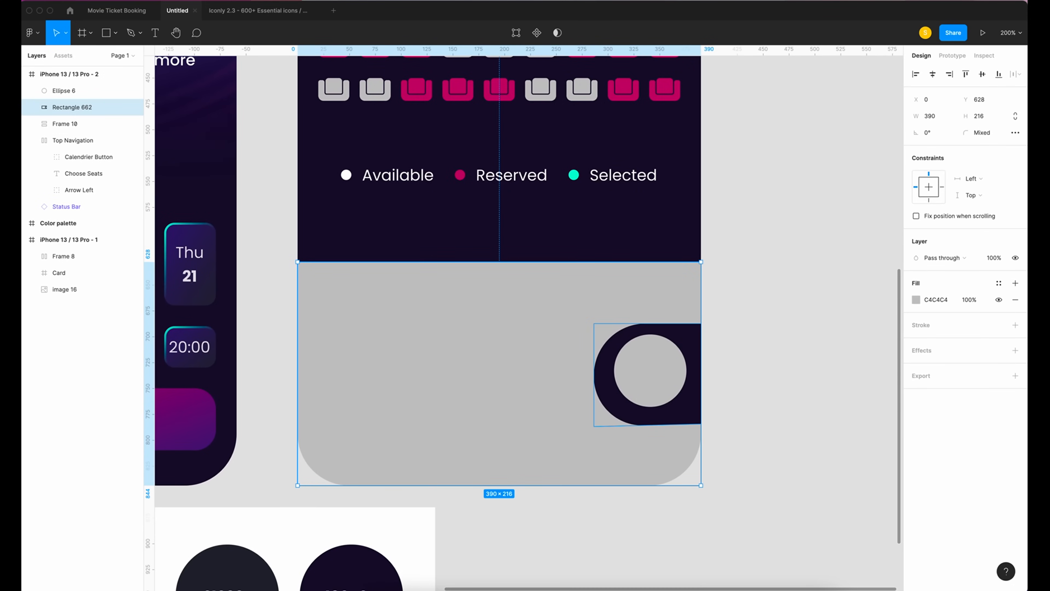
pyautogui.click(916, 299)
pyautogui.click(779, 312)
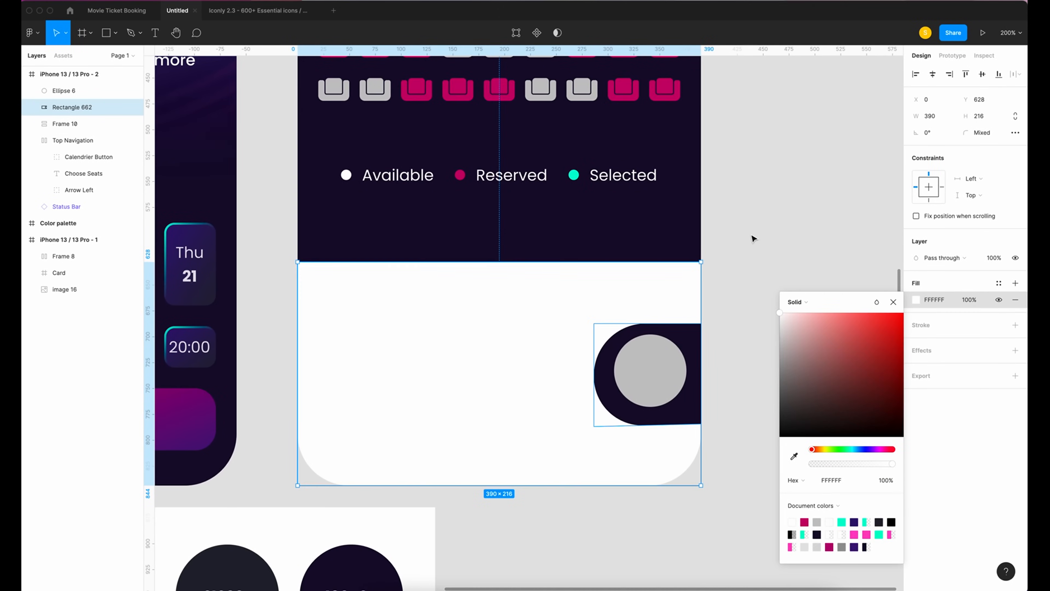
pyautogui.click(978, 303)
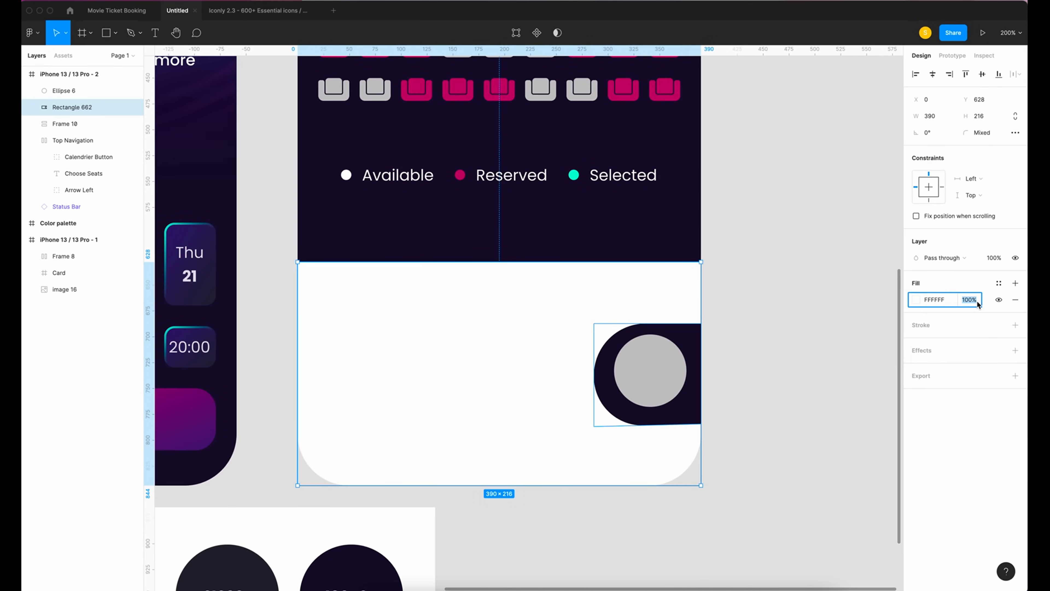
pyautogui.write('60')
pyautogui.press('Return')
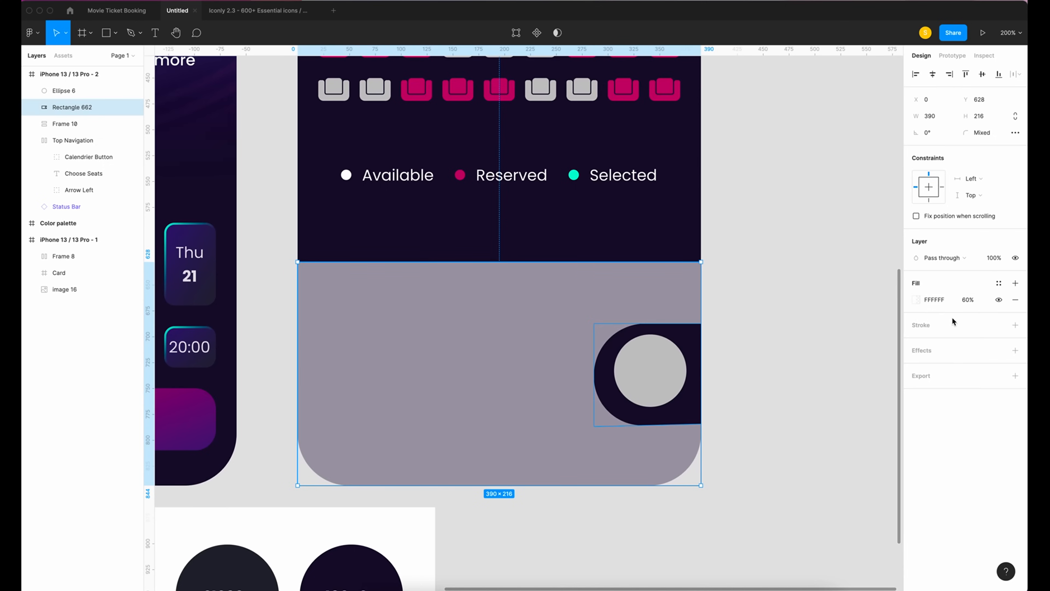
# Add a linear gradient stroke to the ticket shape, running from FFFFFF at 100% to FFFFFF at 0%.
pyautogui.click(1015, 325)
pyautogui.click(916, 341)
pyautogui.click(796, 323)
pyautogui.click(800, 333)
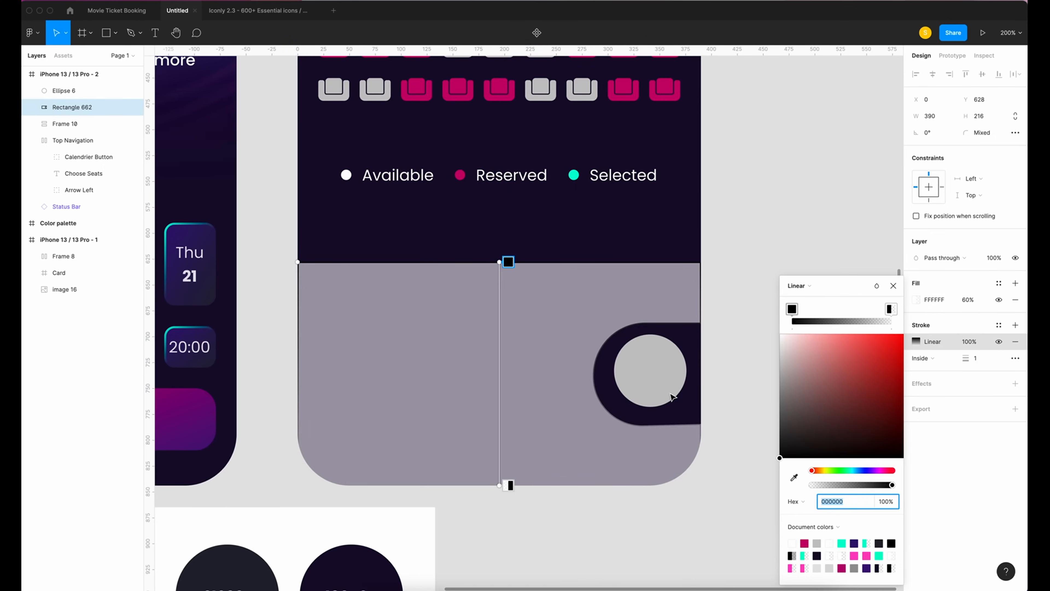
pyautogui.write('FFFFFF')
pyautogui.press('Return')
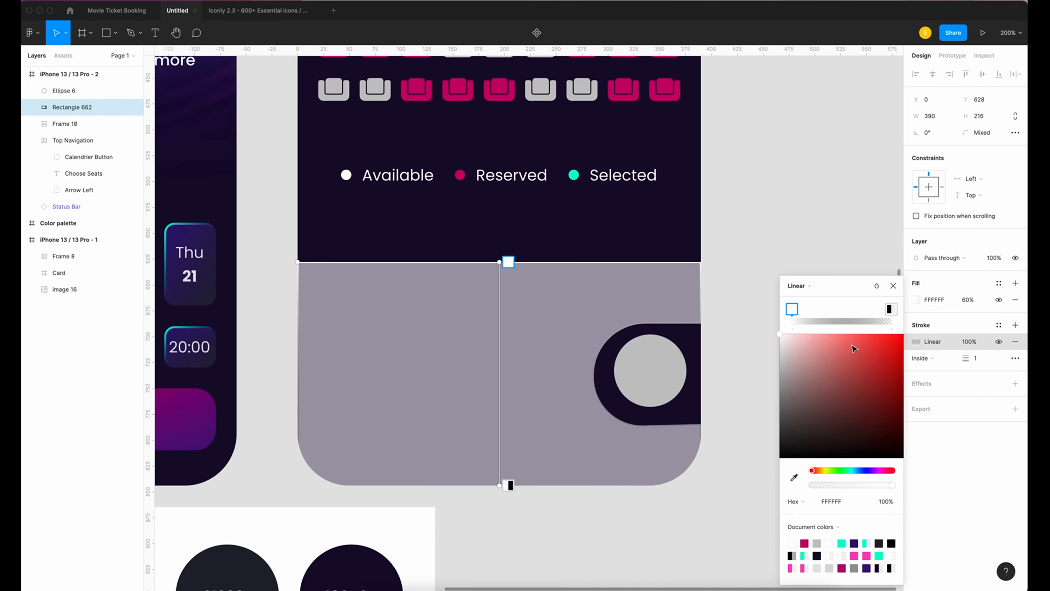
pyautogui.click(508, 485)
pyautogui.moveTo(780, 459); pyautogui.dragTo(729, 157)
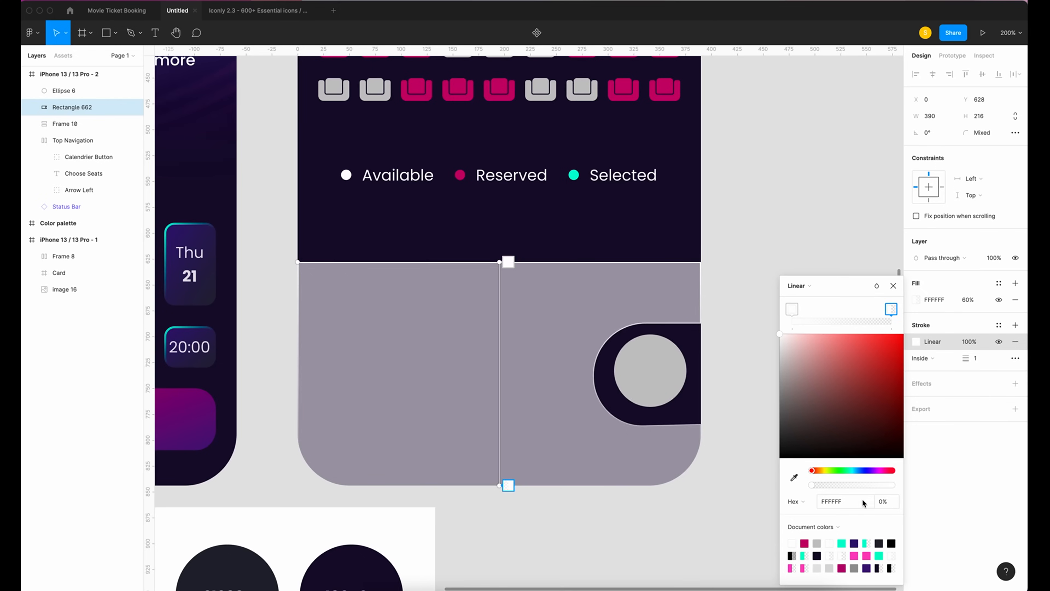
# Shift the stroke's gradient upward so it starts above the ticket's top edge and fades out a short way below it.
pyautogui.moveTo(508, 484); pyautogui.dragTo(495, 319)
pyautogui.moveTo(499, 261); pyautogui.dragTo(499, 218)
pyautogui.click(893, 286)
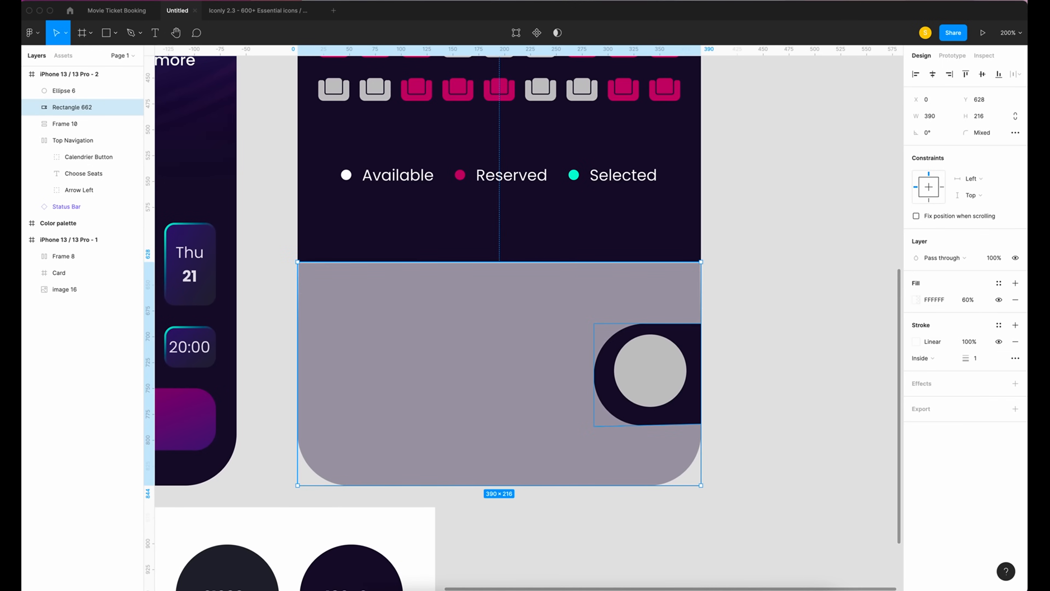
# Add a background blur of 40 to the ticket shape and rename its layer Base.
pyautogui.click(953, 384)
pyautogui.click(954, 400)
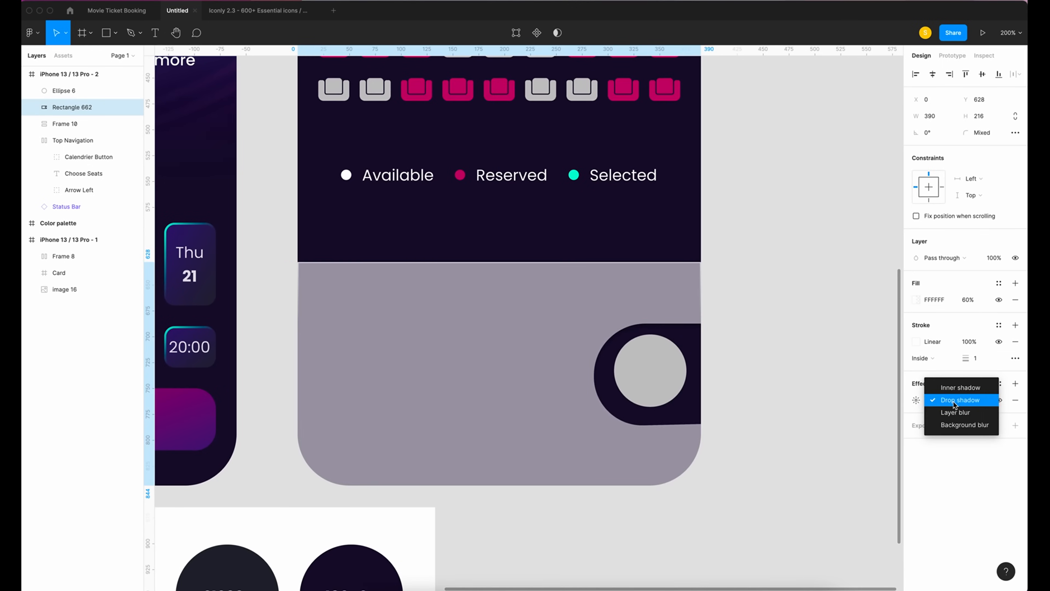
pyautogui.click(955, 424)
pyautogui.click(916, 400)
pyautogui.write('40')
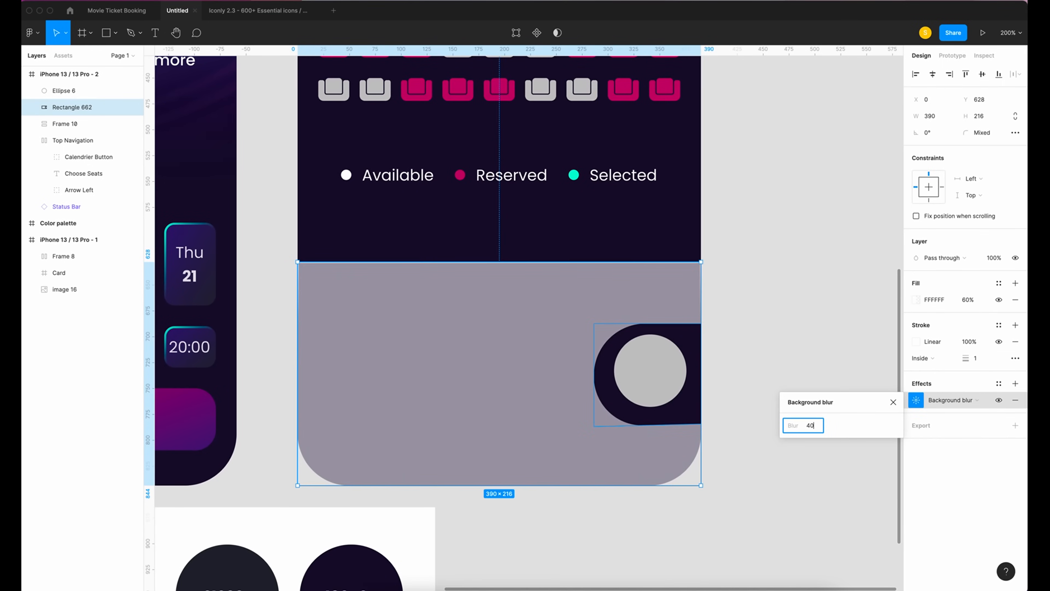
pyautogui.doubleClick(72, 108)
pyautogui.write('Base')
pyautogui.press('Return')
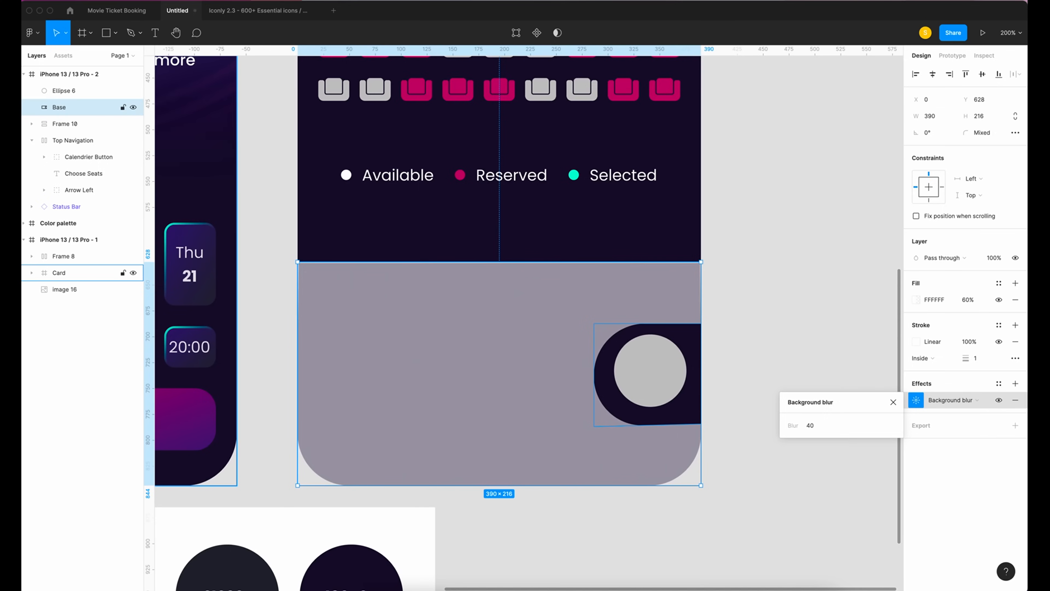
# Centre the circle within the notch at X 305, Y 701.
pyautogui.click(647, 375)
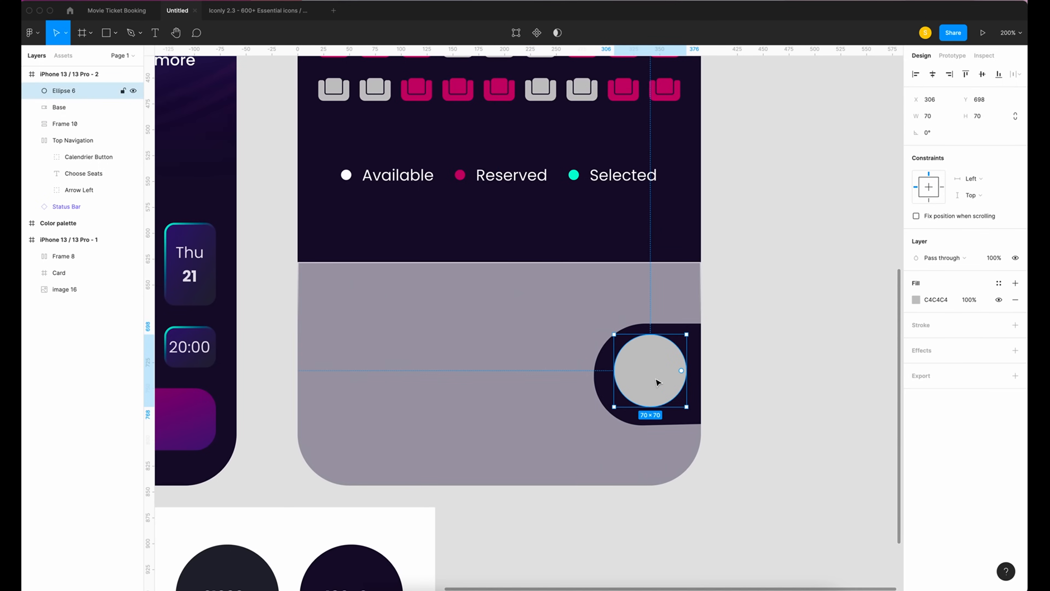
pyautogui.moveTo(658, 383); pyautogui.dragTo(660, 386)
pyautogui.press('Left')
pyautogui.press('Left')
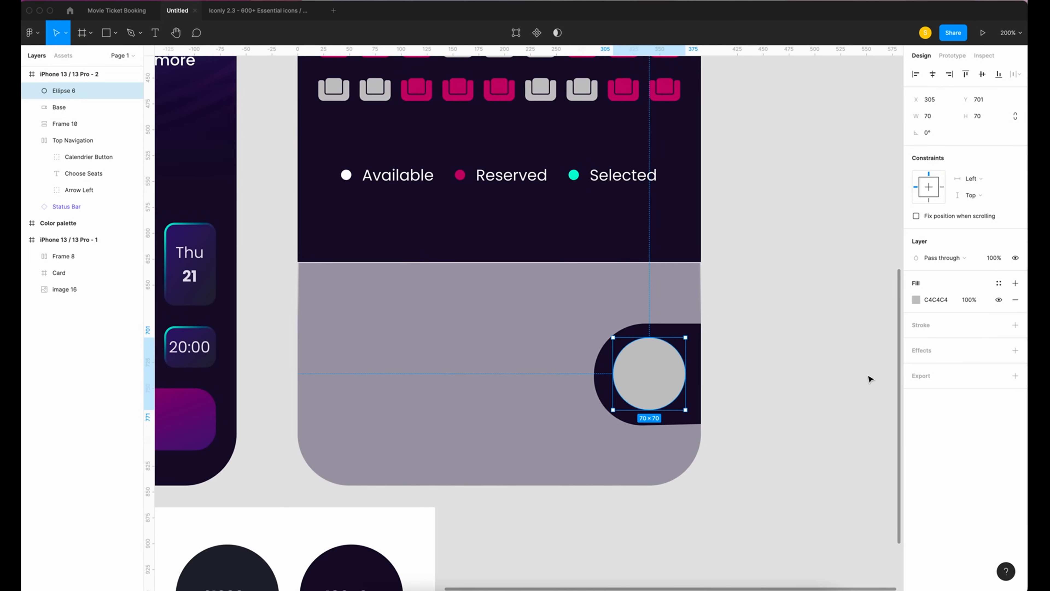
pyautogui.click(867, 376)
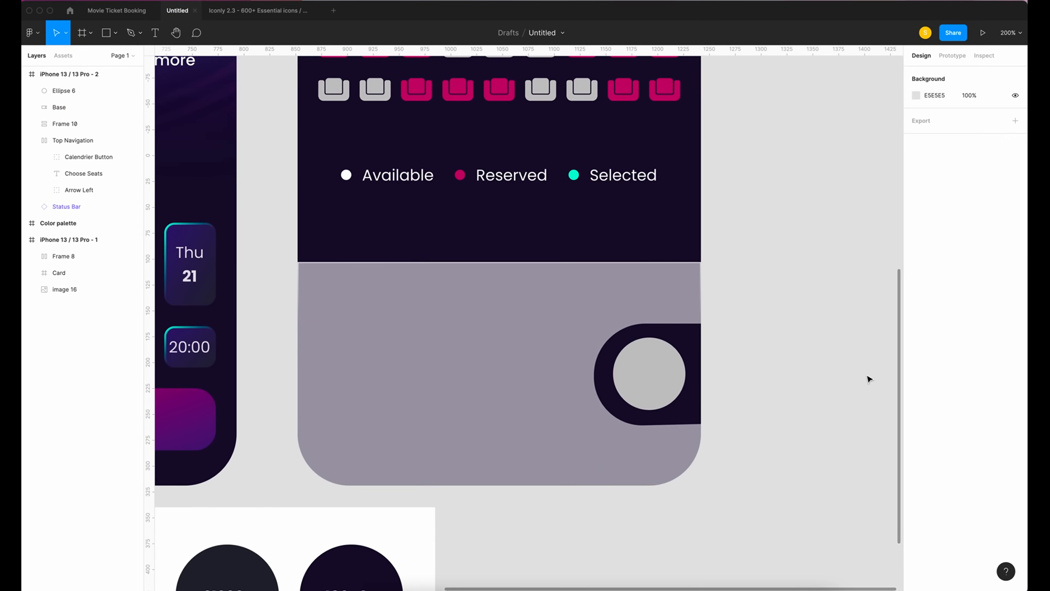
# Copy the properties of the back arrow's circle, Ellipse 4, and paste them onto the circle in the notch.
pyautogui.scroll(1, 867, 376)
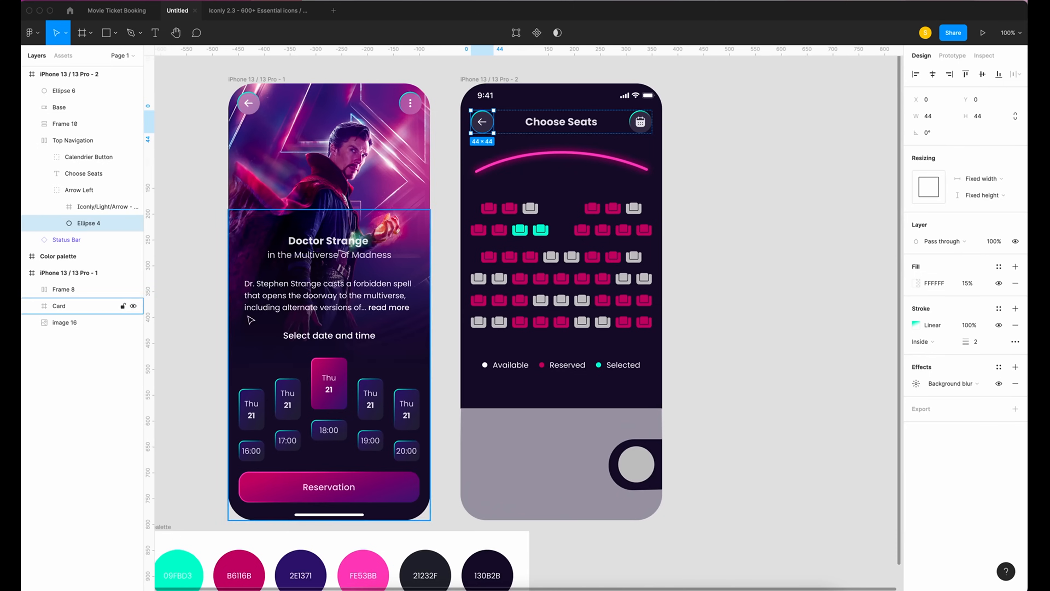
pyautogui.rightClick(96, 226)
pyautogui.moveTo(173, 256)
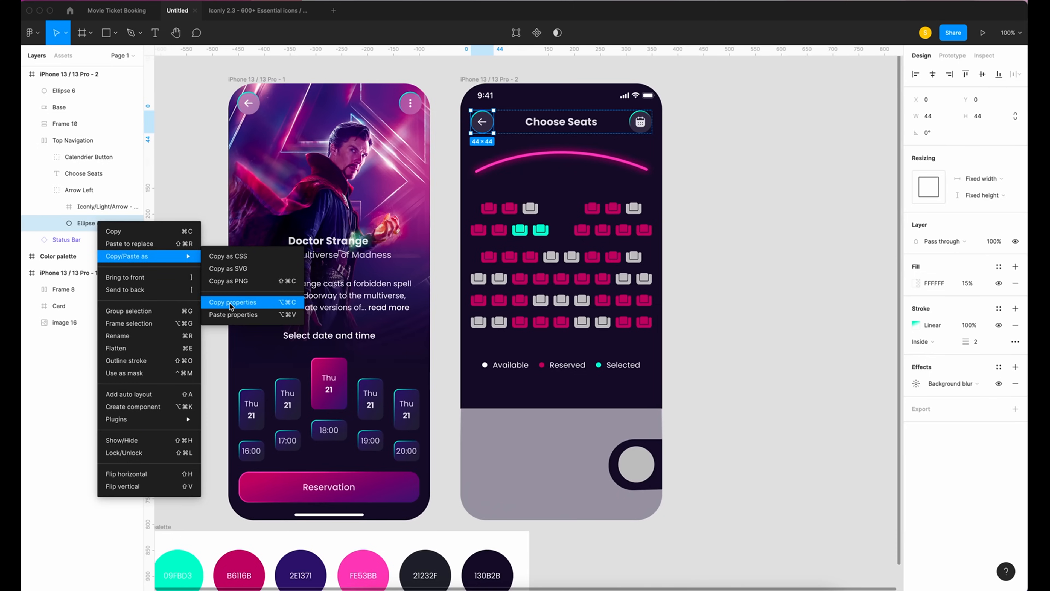
pyautogui.click(231, 306)
pyautogui.click(630, 461)
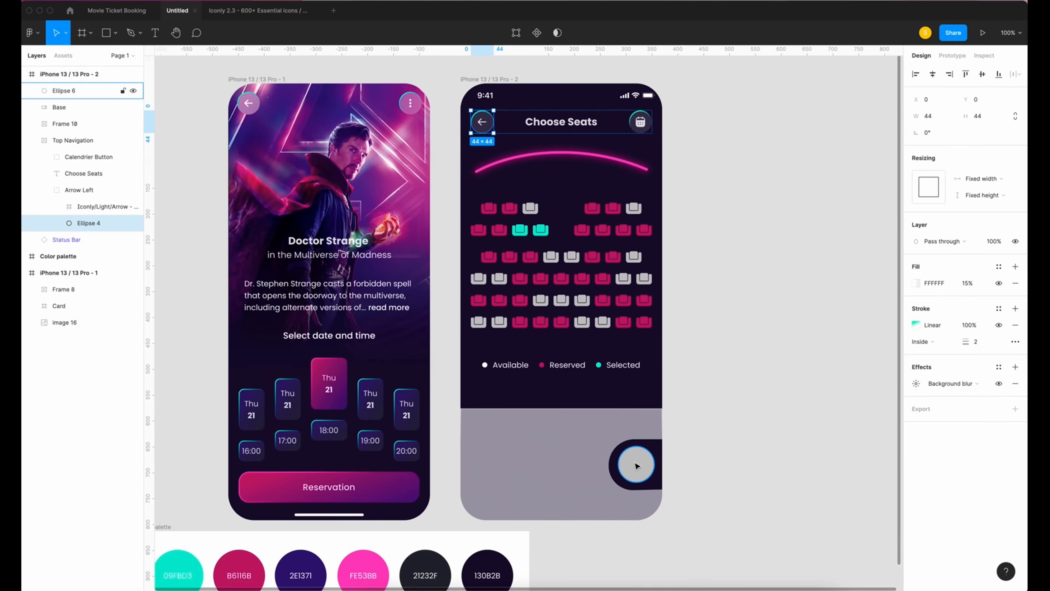
pyautogui.rightClick(633, 462)
pyautogui.click(781, 406)
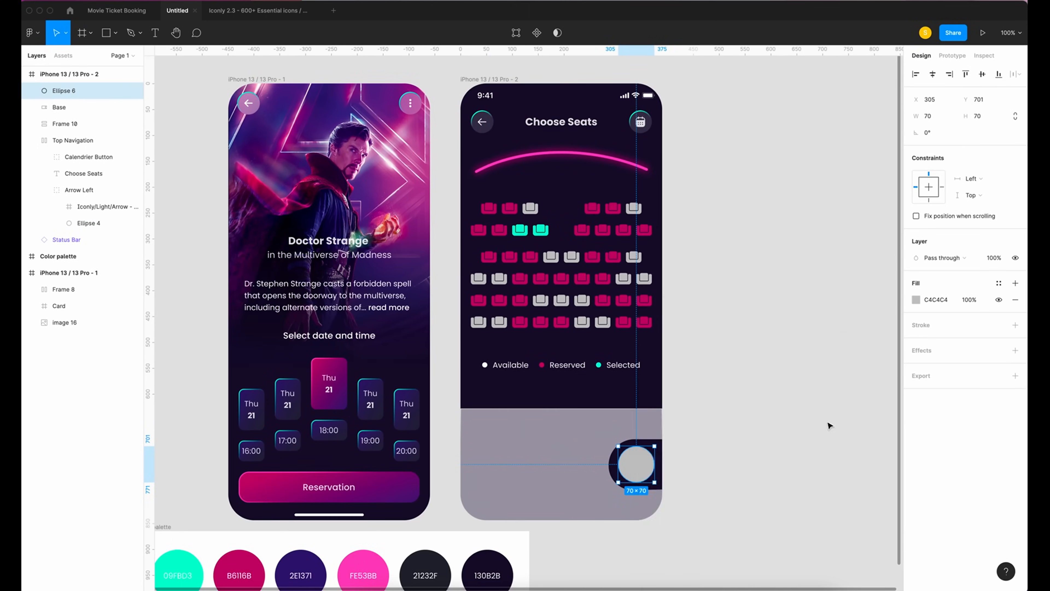
pyautogui.click(751, 424)
# Add the text "Buy" with auto width, centre it in the notch's circle and colour it FFFFFF.
pyautogui.scroll(5, 638, 447)
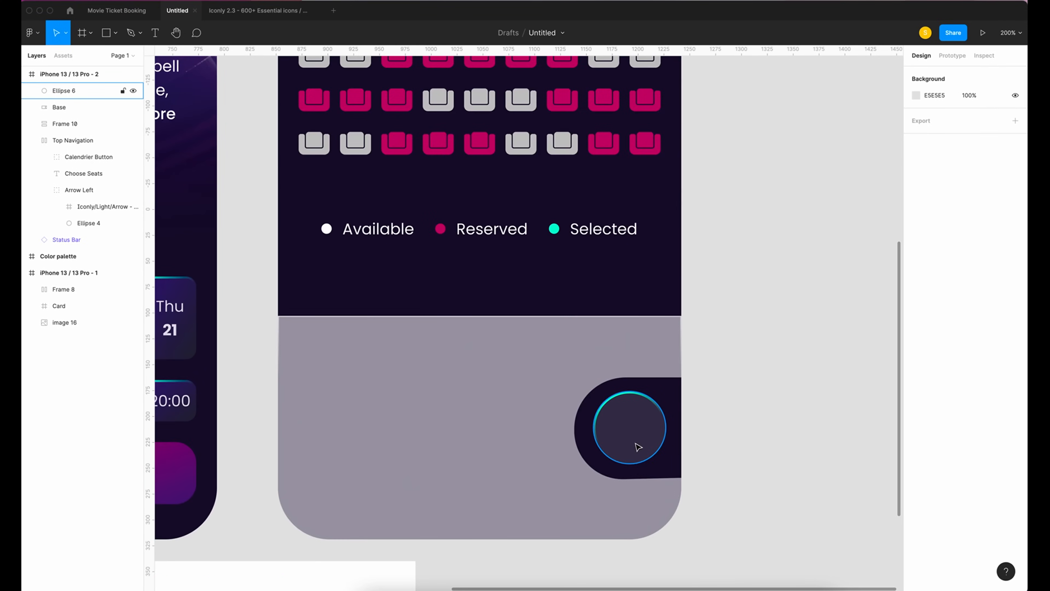
pyautogui.press('t')
pyautogui.moveTo(712, 405); pyautogui.dragTo(780, 439)
pyautogui.write('Buy')
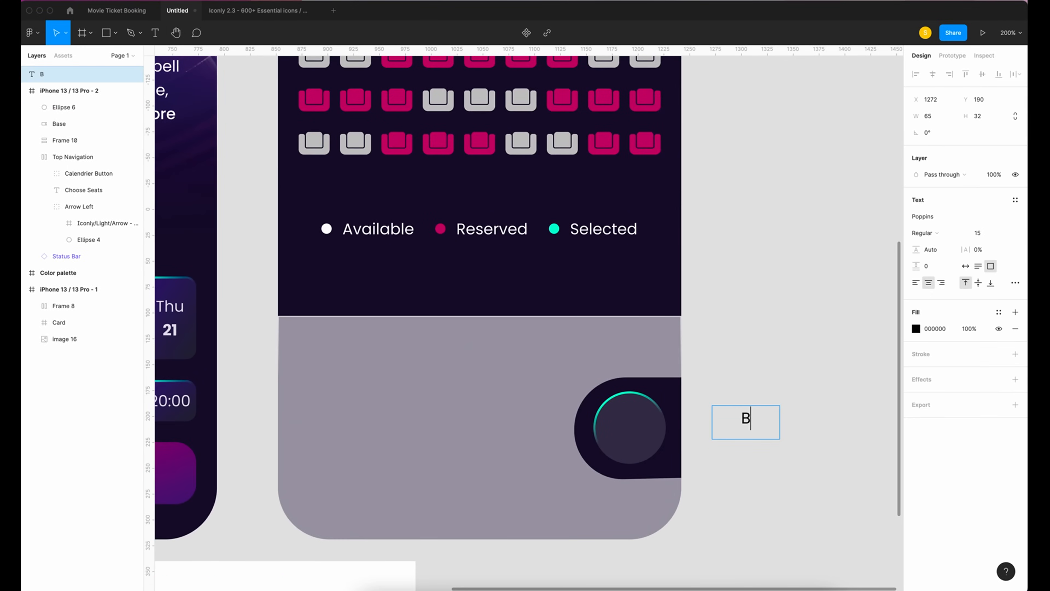
pyautogui.click(965, 269)
pyautogui.moveTo(744, 419); pyautogui.dragTo(631, 428)
pyautogui.click(915, 413)
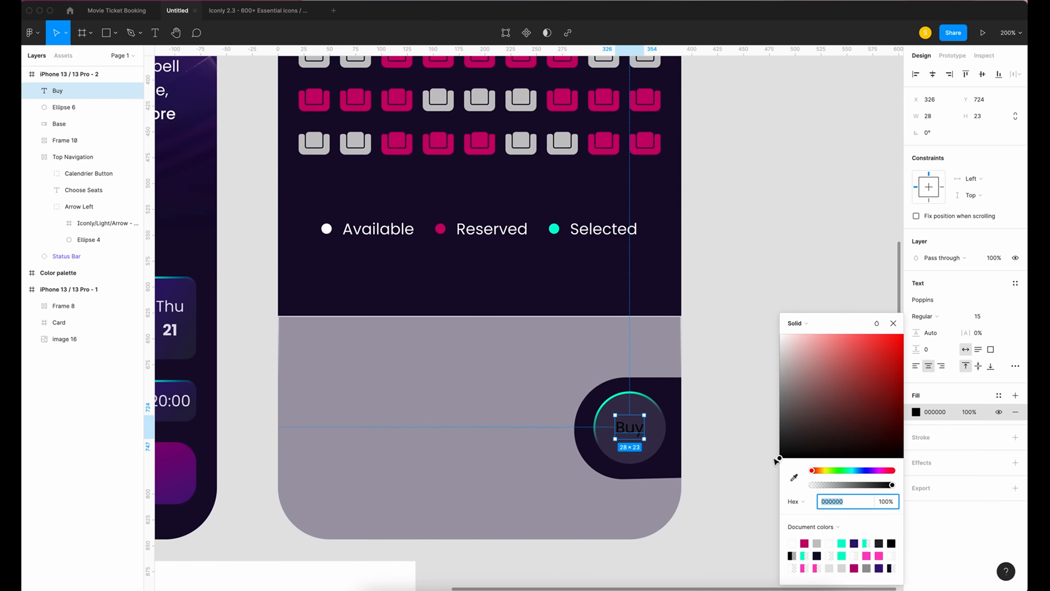
pyautogui.moveTo(779, 458); pyautogui.dragTo(779, 334)
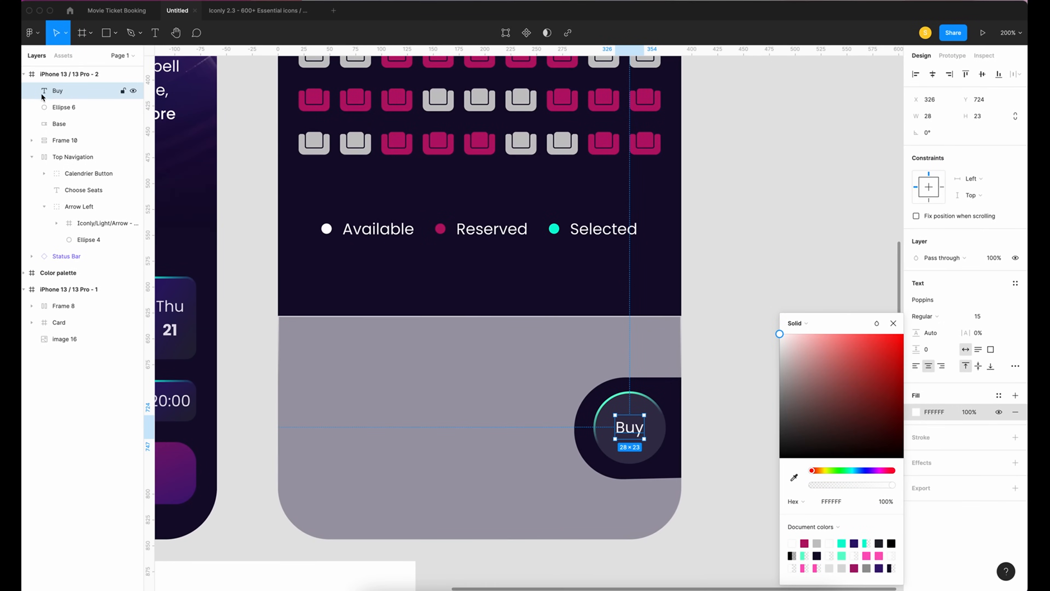
# Group the Buy text with the circle Ellipse 6 and name the group Buy button.
pyautogui.keyDown('shift'); pyautogui.click(71, 109); pyautogui.keyUp('shift')
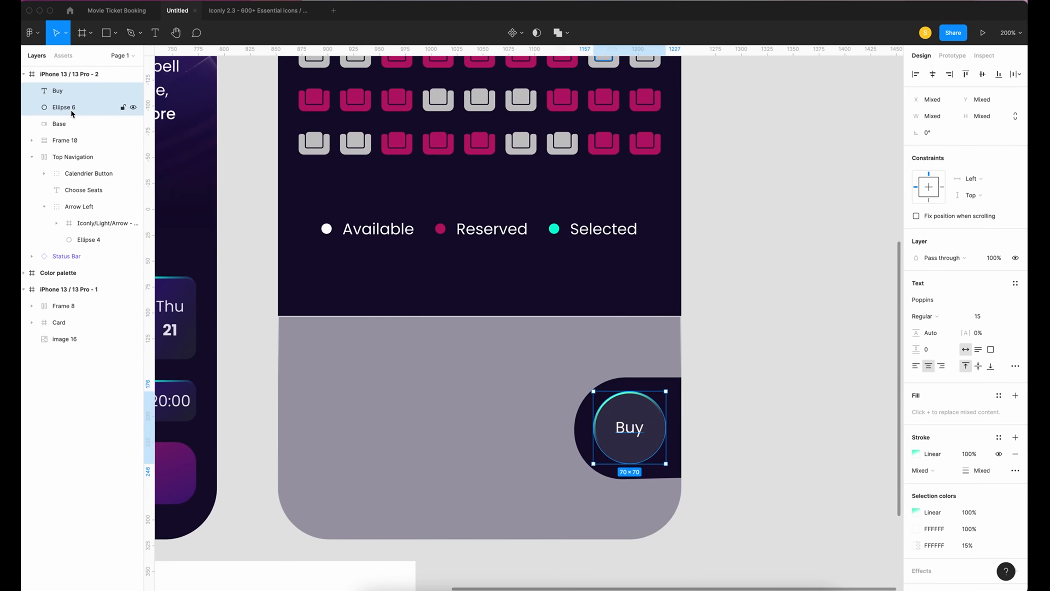
pyautogui.hotkey('ctrl', 'g')
pyautogui.doubleClick(67, 90)
pyautogui.write('Buy button')
# Wrap the Base shape in a frame named Bottom Card and move the Buy button group into that frame.
pyautogui.click(392, 352)
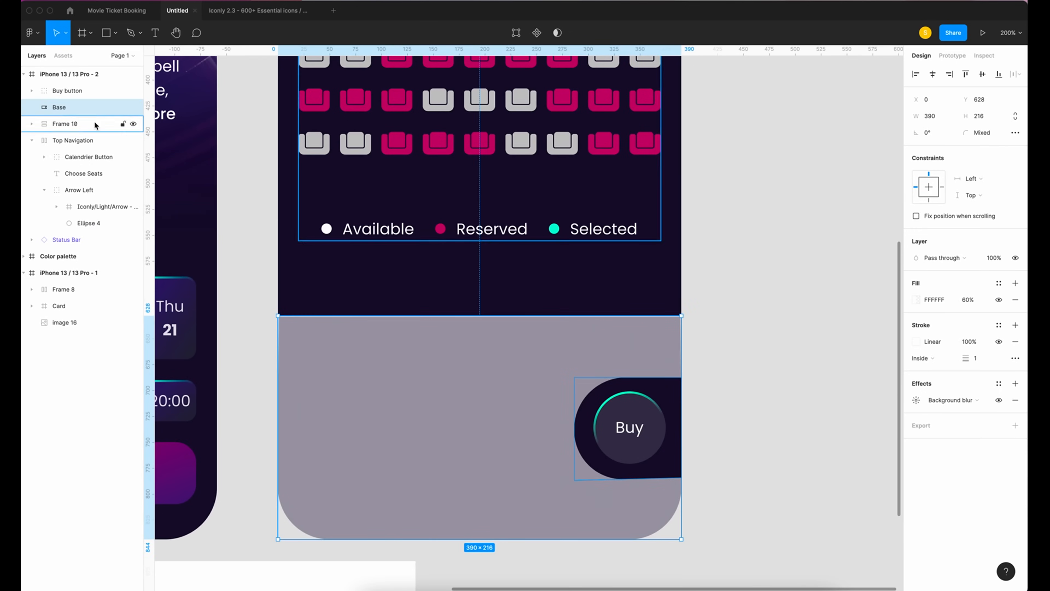
pyautogui.rightClick(62, 110)
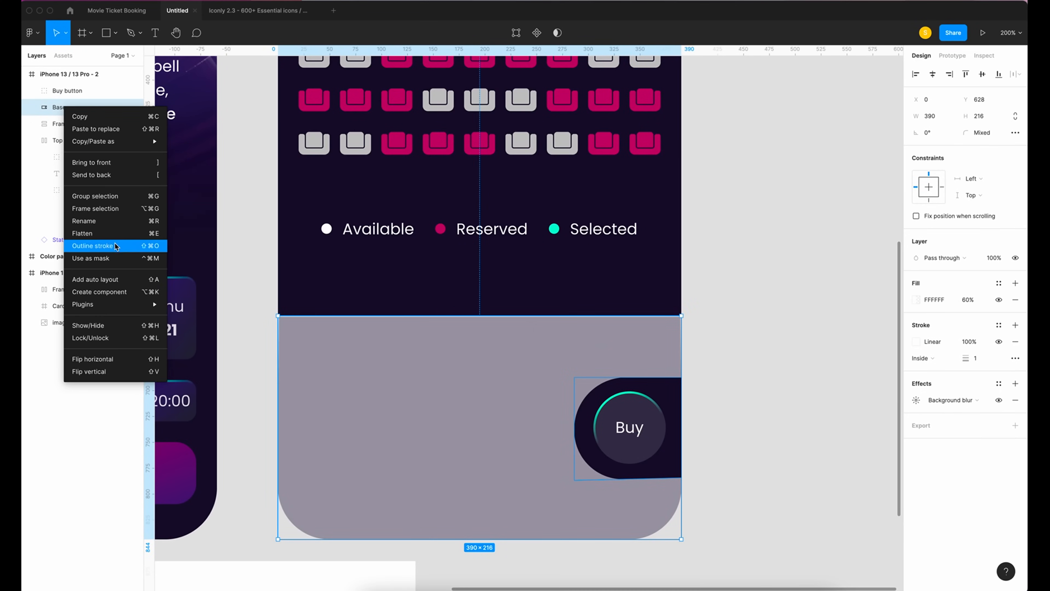
pyautogui.click(101, 210)
pyautogui.doubleClick(69, 108)
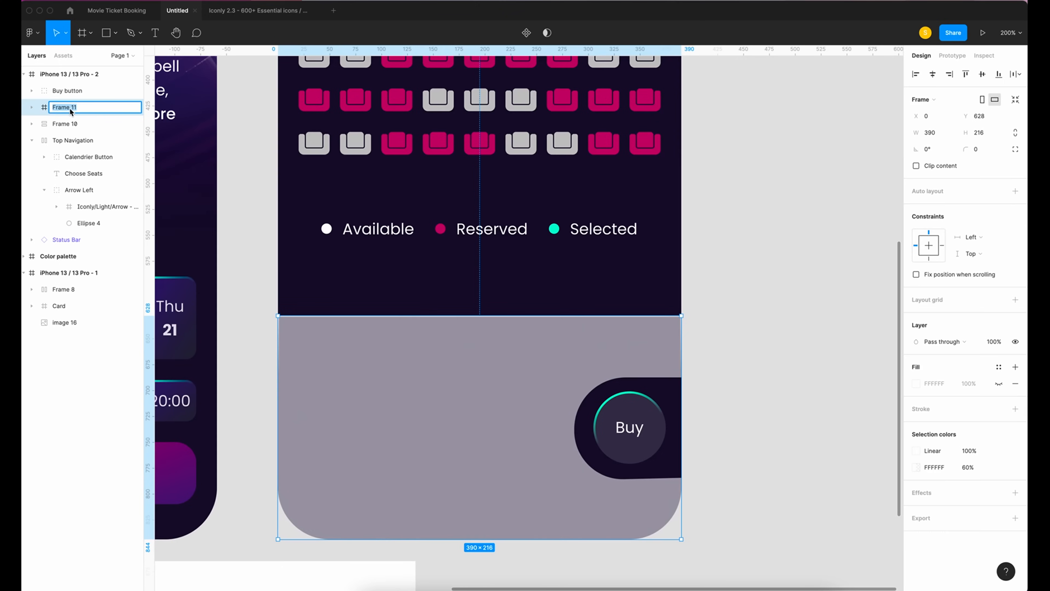
pyautogui.write('Bottom Card')
pyautogui.click(56, 94)
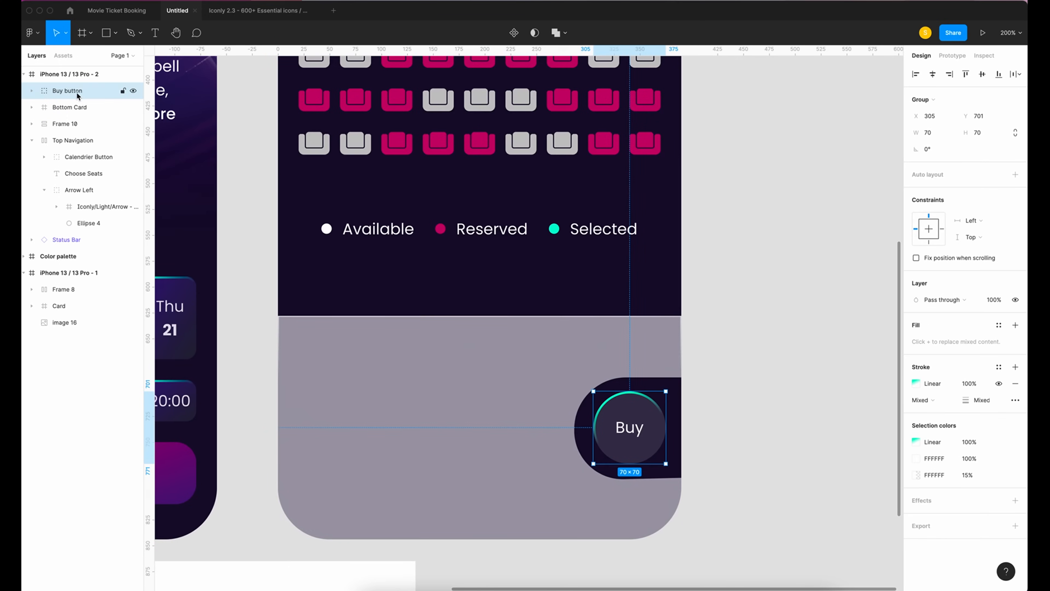
pyautogui.moveTo(63, 94); pyautogui.dragTo(68, 108)
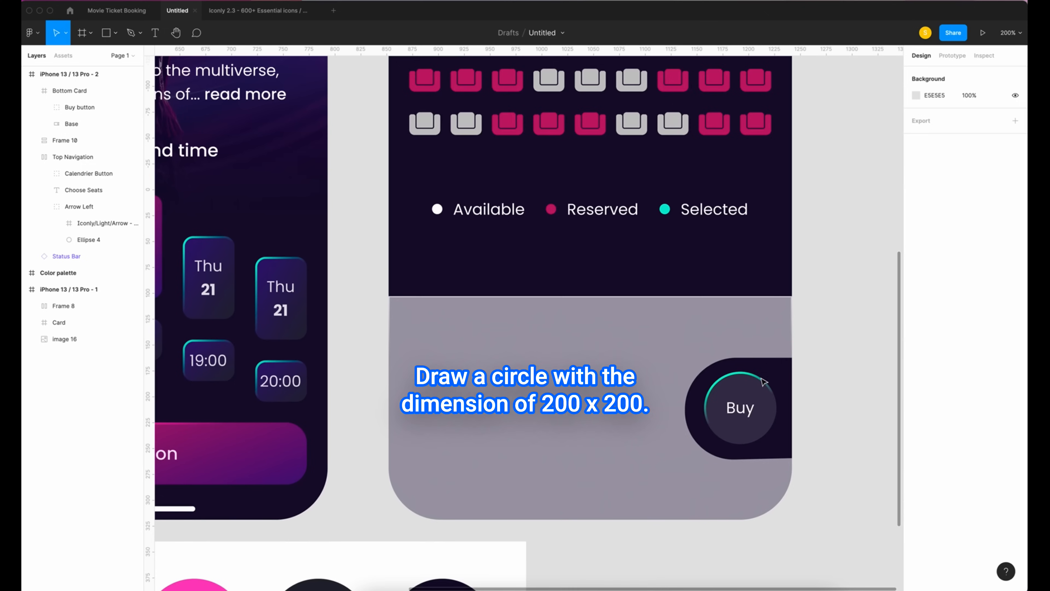
# Draw an ellipse over the ticket panel and set its size to 200 × 200.
pyautogui.press('o')
pyautogui.moveTo(378, 315); pyautogui.dragTo(495, 412)
pyautogui.click(941, 120)
pyautogui.write('200')
pyautogui.press('Tab')
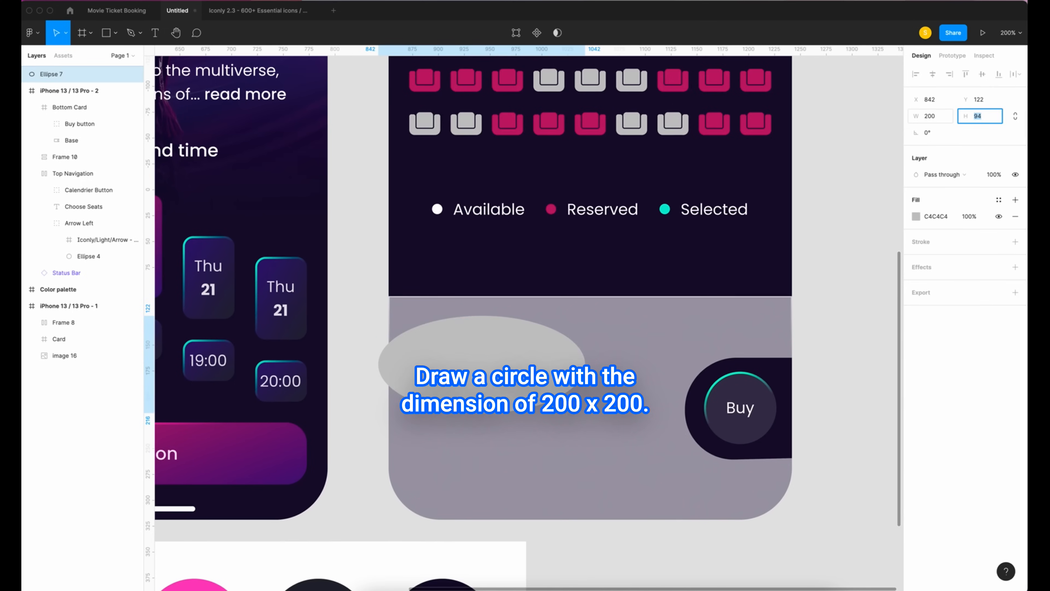
pyautogui.write('200')
pyautogui.press('Return')
# Duplicate the 200 × 200 circle twice, spacing the copies side by side across the ticket panel.
pyautogui.hotkey('shift', '0')
pyautogui.hotkey('ctrl', 'c')
pyautogui.hotkey('ctrl', 'v')
pyautogui.moveTo(596, 390); pyautogui.dragTo(751, 406)
pyautogui.hotkey('ctrl', 'd')
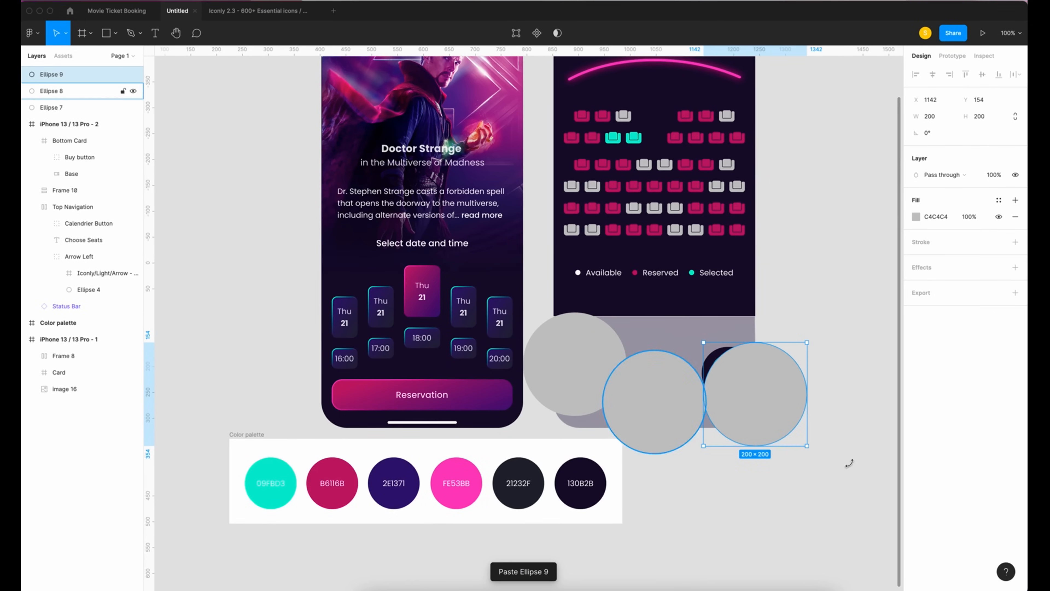
# Fill the three large circles from left to right with the palette colours B6116B, 2E1371 and 09FBD3.
pyautogui.click(587, 374)
pyautogui.press('i')
pyautogui.click(330, 464)
pyautogui.click(645, 404)
pyautogui.press('i')
pyautogui.click(399, 467)
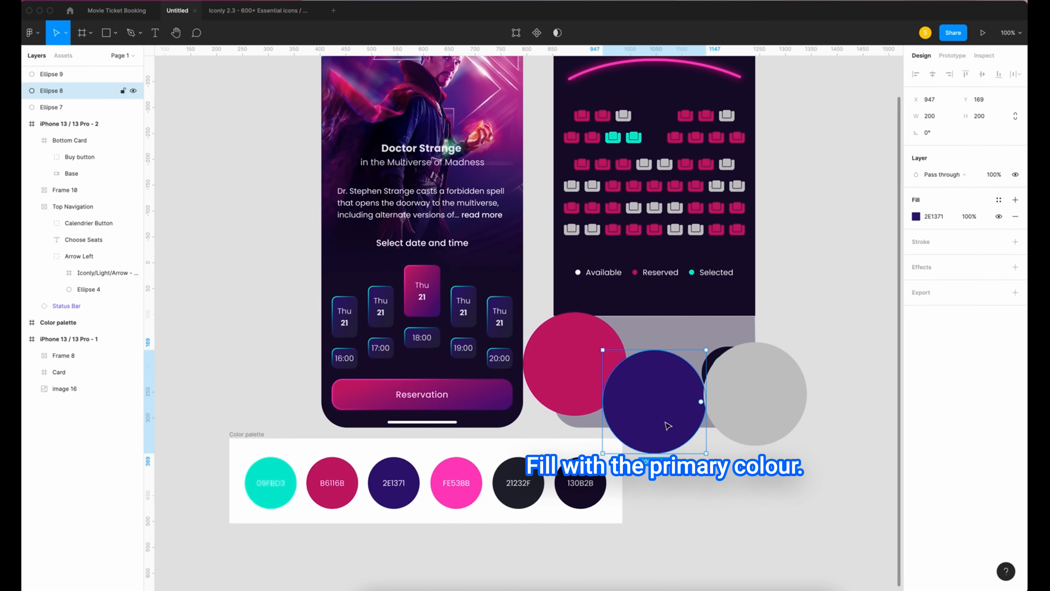
pyautogui.click(744, 397)
pyautogui.press('i')
pyautogui.click(282, 473)
# Group the three coloured circles and name the group Background.
pyautogui.hscroll(1, 281, 472)
pyautogui.keyDown('shift'); pyautogui.click(51, 107); pyautogui.keyUp('shift')
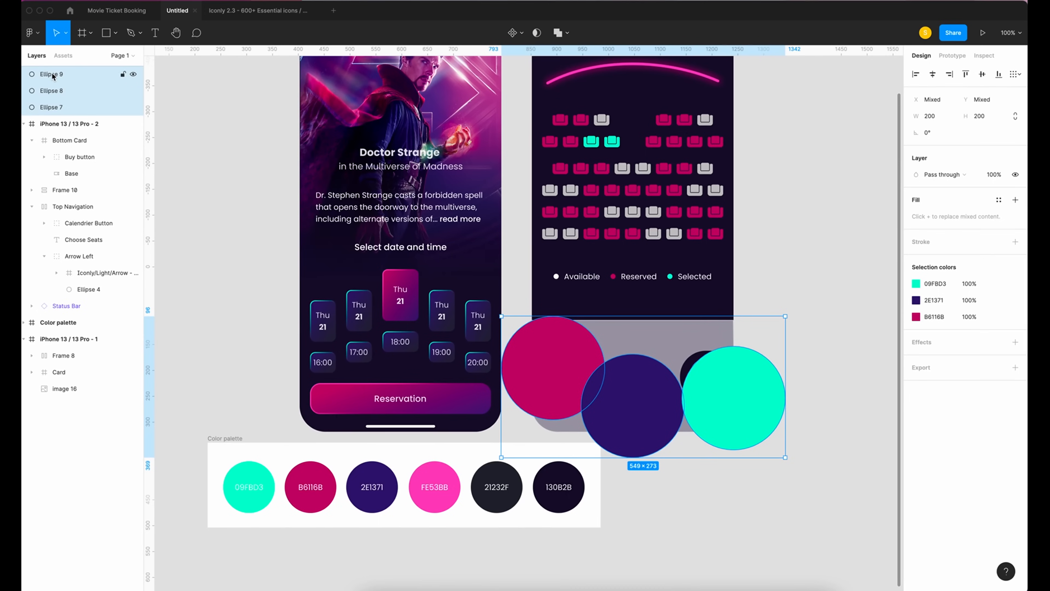
pyautogui.hotkey('ctrl', 'g')
pyautogui.doubleClick(52, 74)
pyautogui.write('Back')
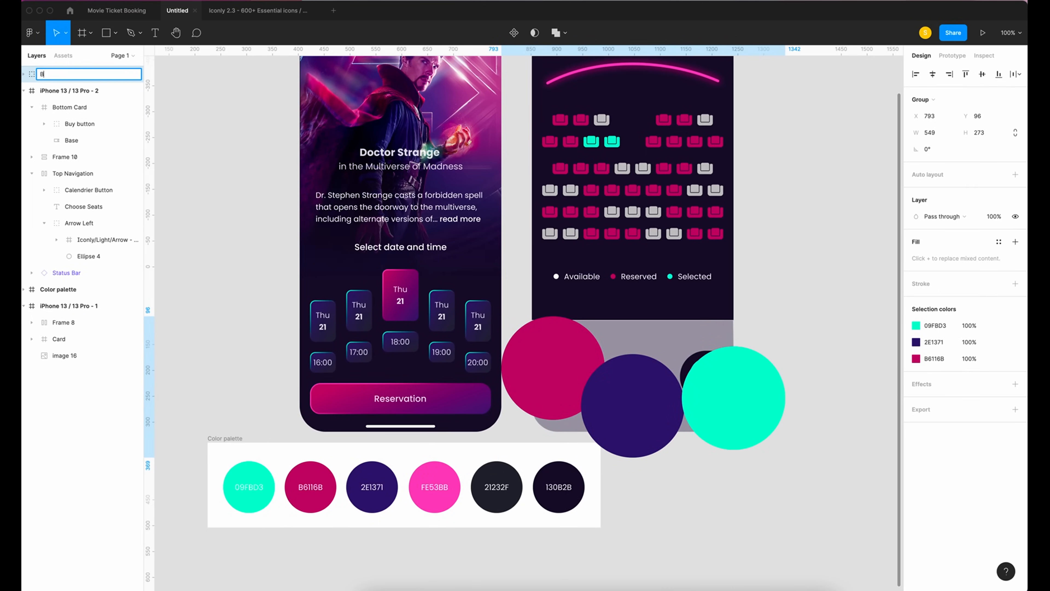
pyautogui.write('ground')
pyautogui.press('Return')
# Move the Background group into the Bottom Card frame and place it beneath the Base layer.
pyautogui.moveTo(64, 75); pyautogui.dragTo(78, 115)
pyautogui.click(44, 124)
pyautogui.click(44, 124)
pyautogui.moveTo(89, 111); pyautogui.dragTo(87, 152)
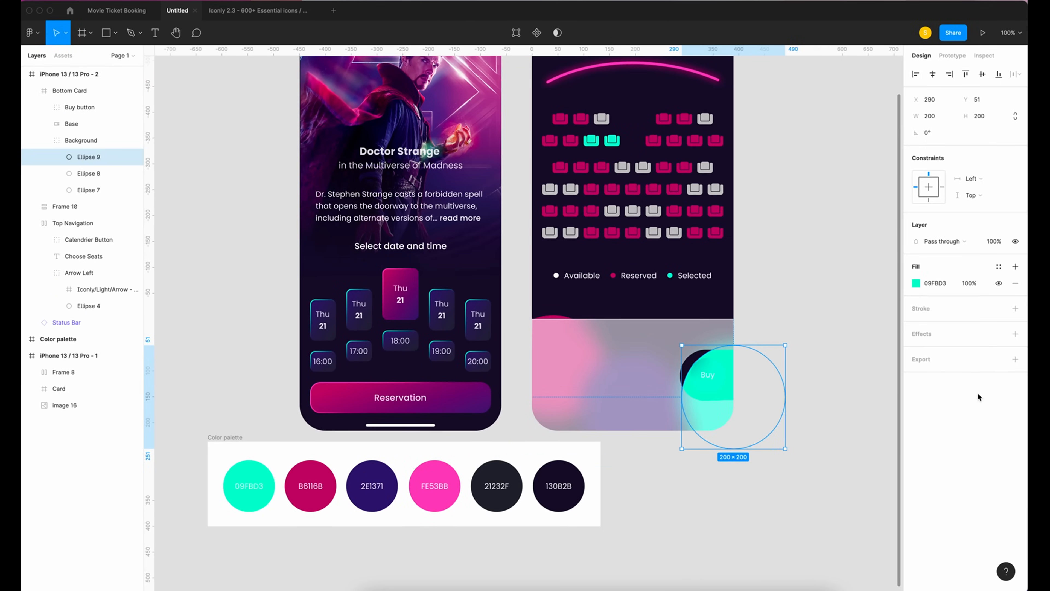
# Add a layer blur of 200 to the turquoise circle, Ellipse 9.
pyautogui.click(921, 336)
pyautogui.click(942, 350)
pyautogui.click(951, 366)
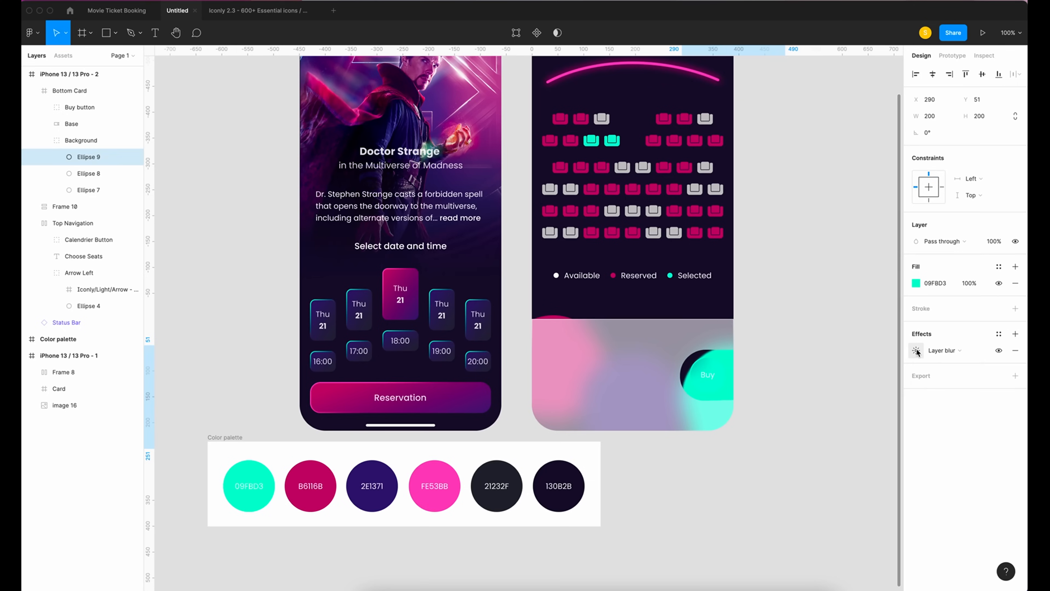
pyautogui.click(916, 351)
pyautogui.click(809, 377)
pyautogui.write('200')
pyautogui.press('Return')
# Add a layer blur of 200 to Ellipse 8 and apply a layer blur to Ellipse 7 as well.
pyautogui.click(89, 174)
pyautogui.click(921, 336)
pyautogui.click(942, 350)
pyautogui.click(951, 367)
pyautogui.click(916, 351)
pyautogui.write('200')
pyautogui.click(89, 190)
pyautogui.click(930, 330)
pyautogui.click(915, 352)
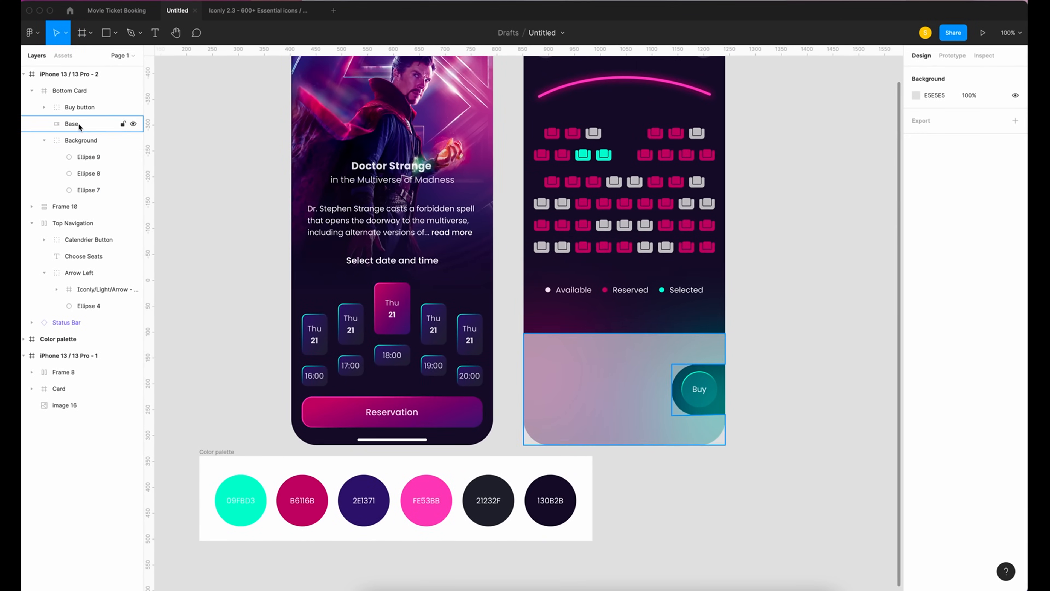
# Change the blend mode of the Base layer's white fill and set its gradient stroke's blend mode to Overlay.
pyautogui.click(75, 124)
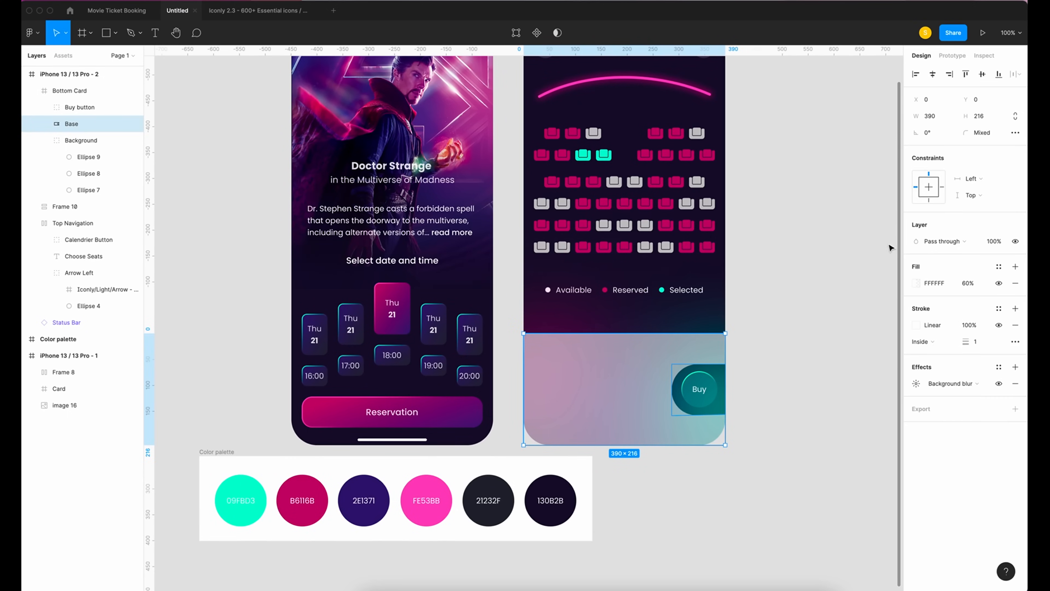
pyautogui.click(913, 283)
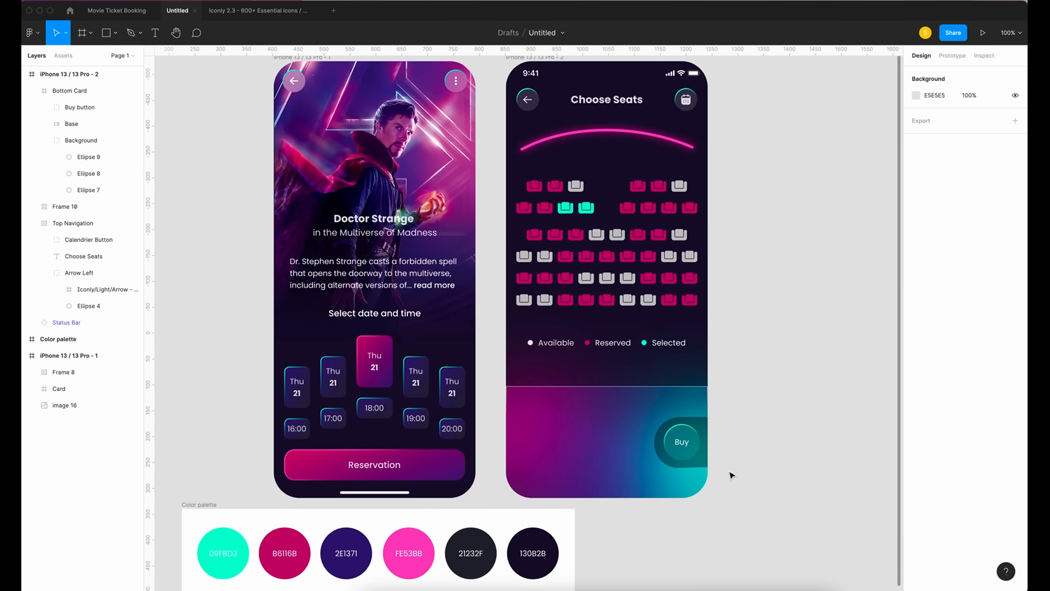
pyautogui.click(71, 123)
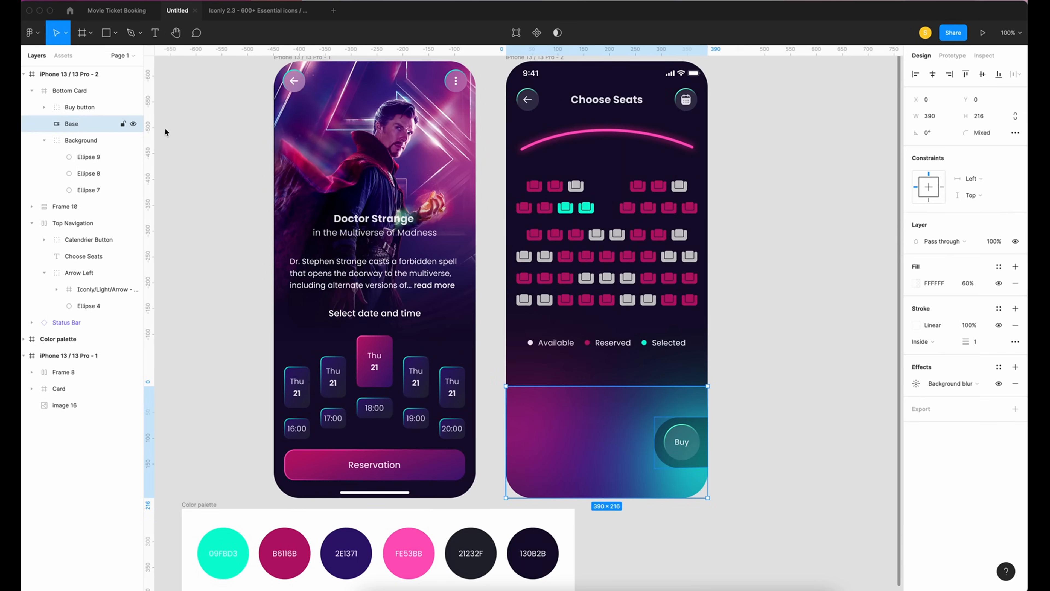
pyautogui.click(916, 383)
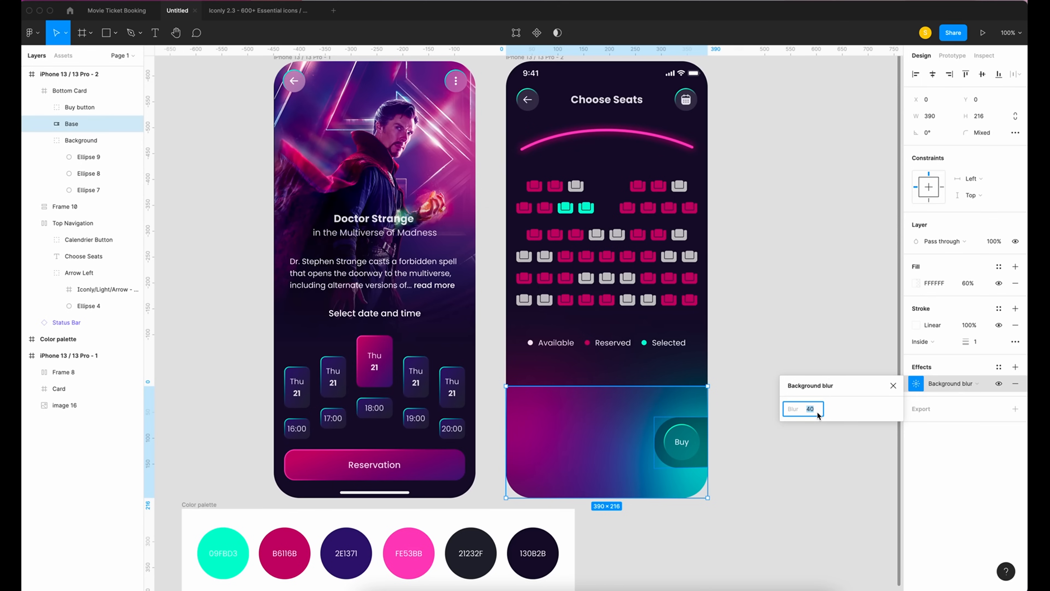
pyautogui.click(916, 325)
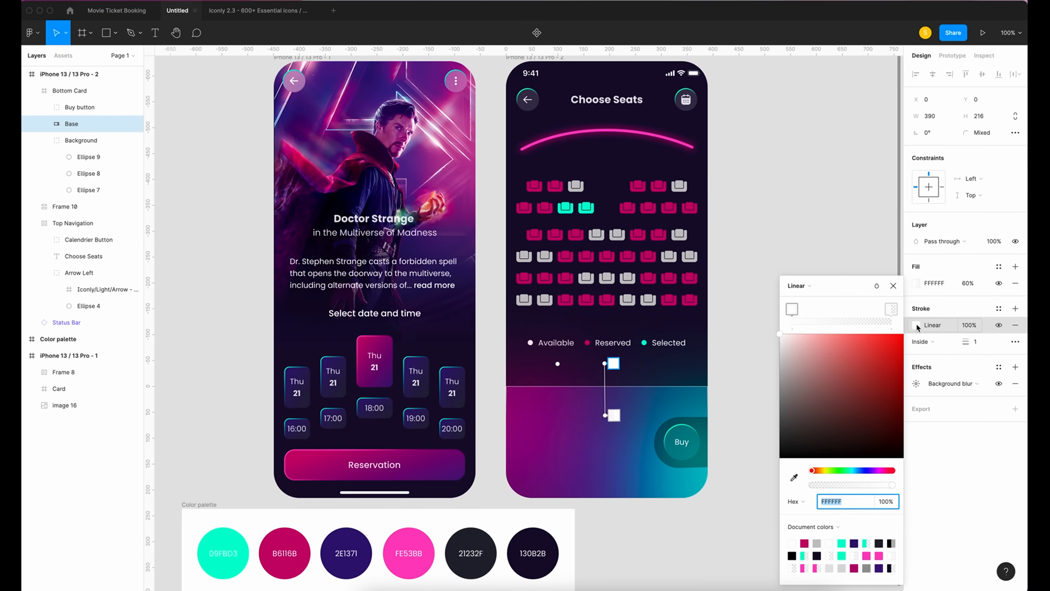
pyautogui.click(877, 286)
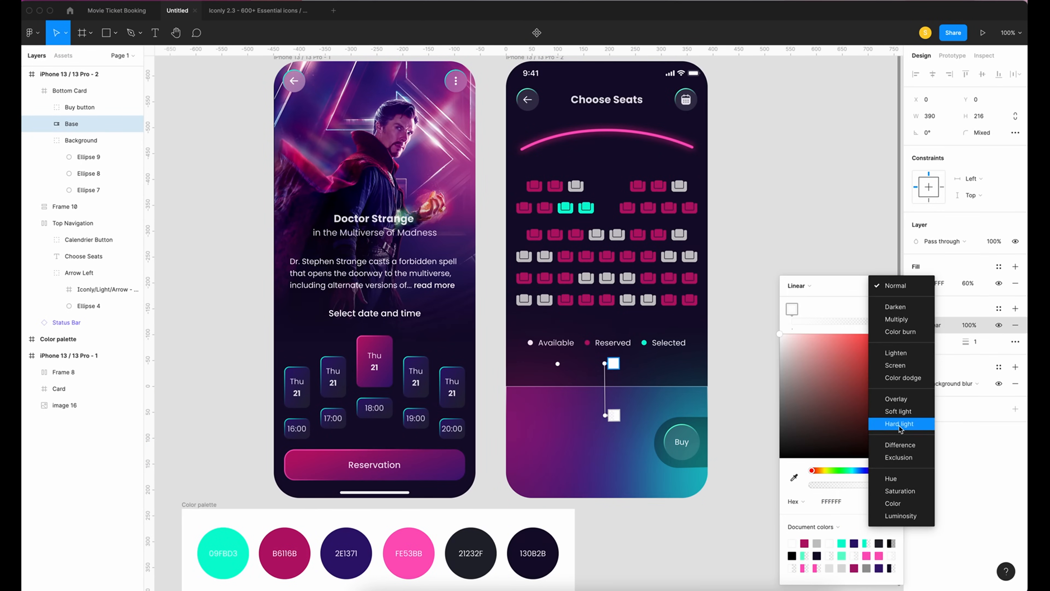
pyautogui.click(904, 399)
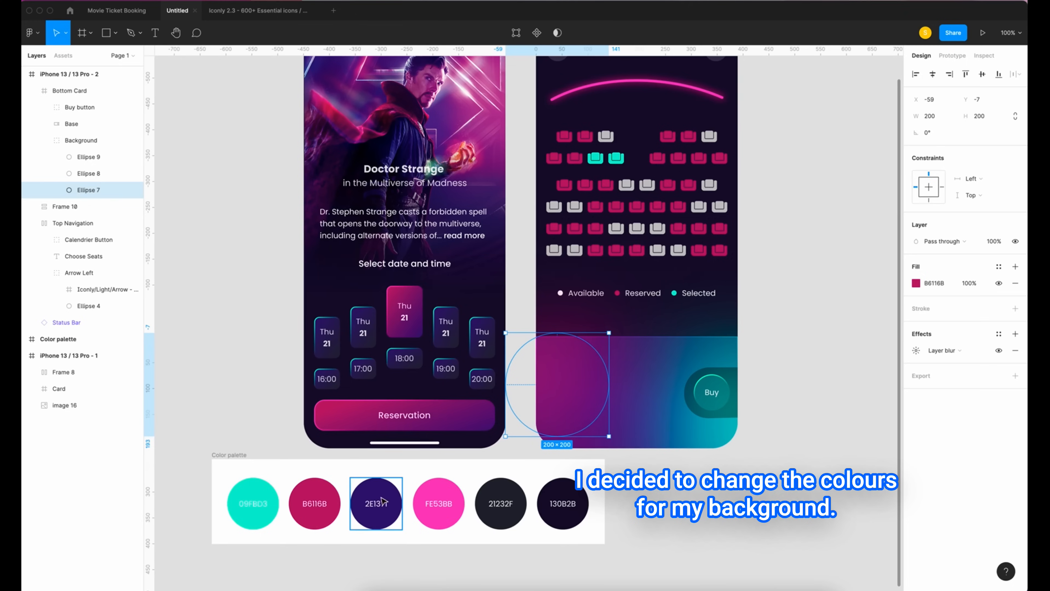
# Recolour Ellipse 7 with the palette colour 2E1371 and Ellipse 8 with the palette pink FE53BB.
pyautogui.press('i')
pyautogui.click(382, 492)
pyautogui.click(103, 176)
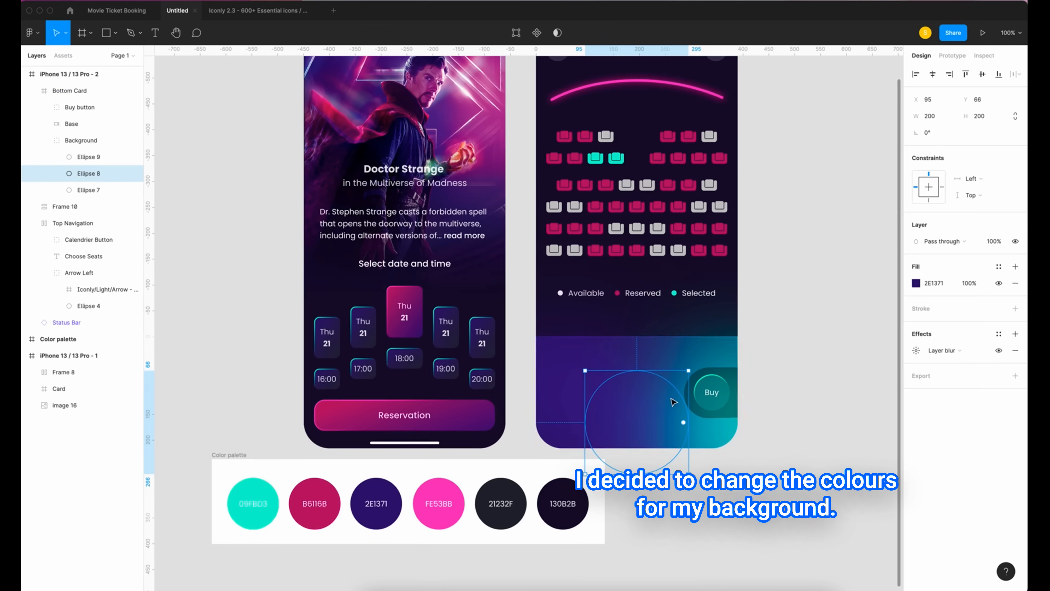
pyautogui.press('i')
pyautogui.click(443, 493)
# Shift the pink circle slightly down, move Ellipse 7 to X -50, Y -9 and stack it above Ellipse 8.
pyautogui.moveTo(632, 454); pyautogui.dragTo(640, 470)
pyautogui.moveTo(558, 389)
pyautogui.mouseDown()
pyautogui.moveTo(532, 389)
pyautogui.moveTo(546, 387)
pyautogui.mouseUp()
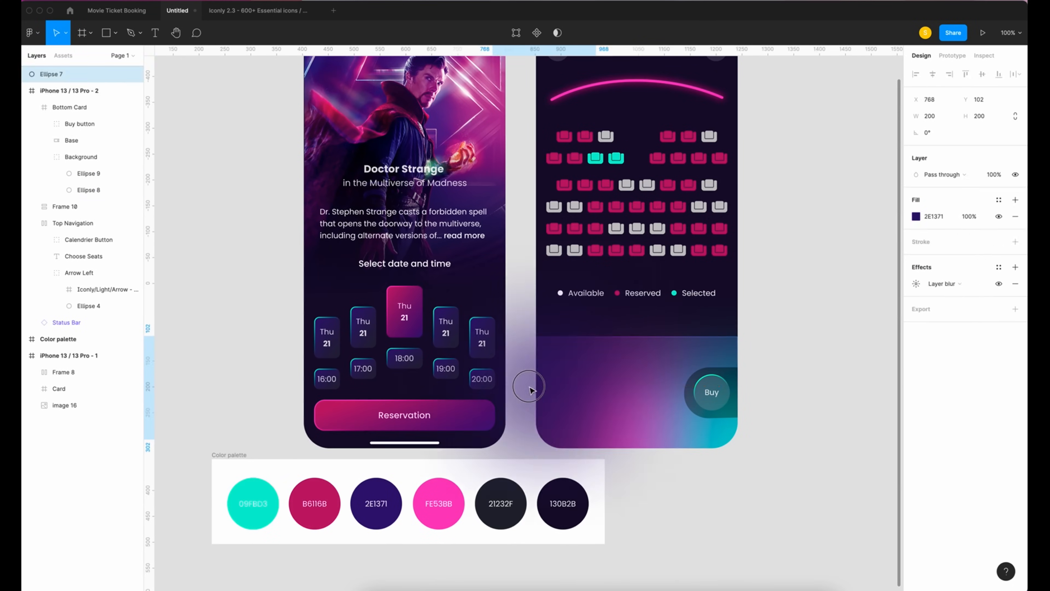
pyautogui.moveTo(89, 190); pyautogui.dragTo(86, 168)
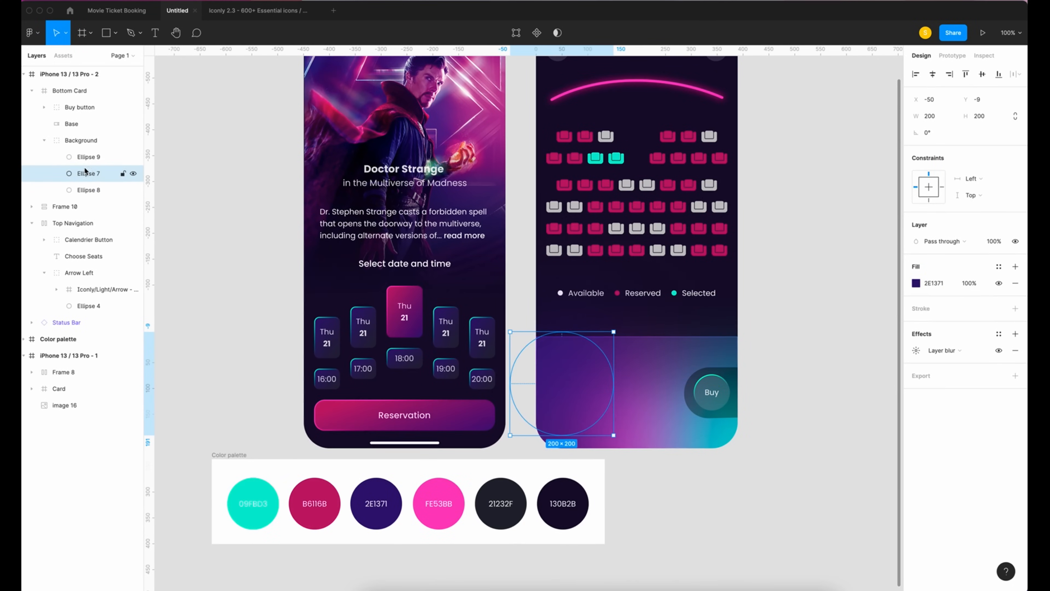
pyautogui.click(88, 188)
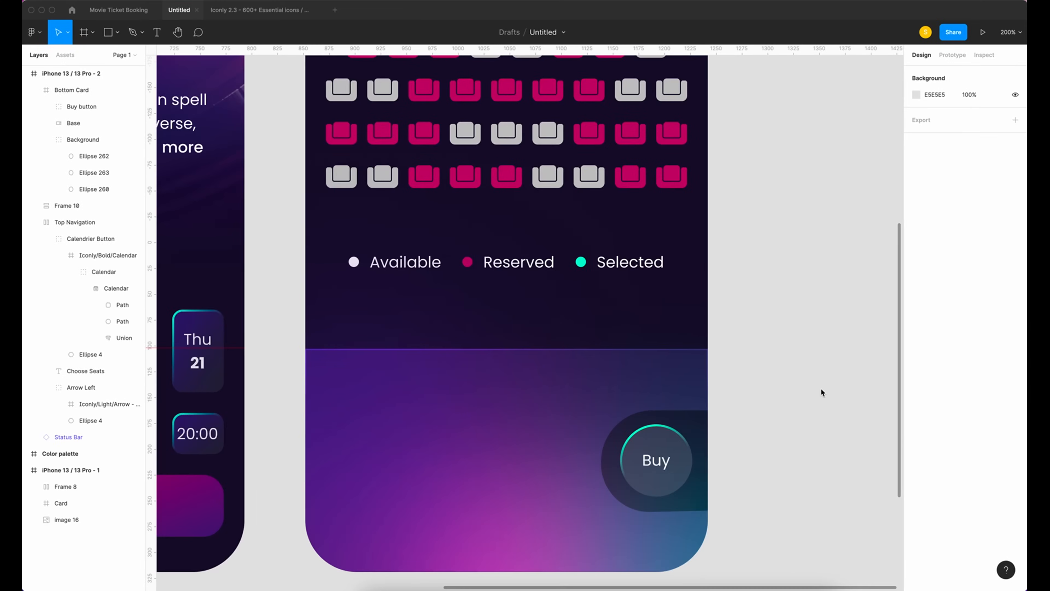
# Copy the bold Calendar, Ticket and Buy icons from the Iconly file into the Bottom Card of the Untitled file and detach their instances.
pyautogui.click(244, 15)
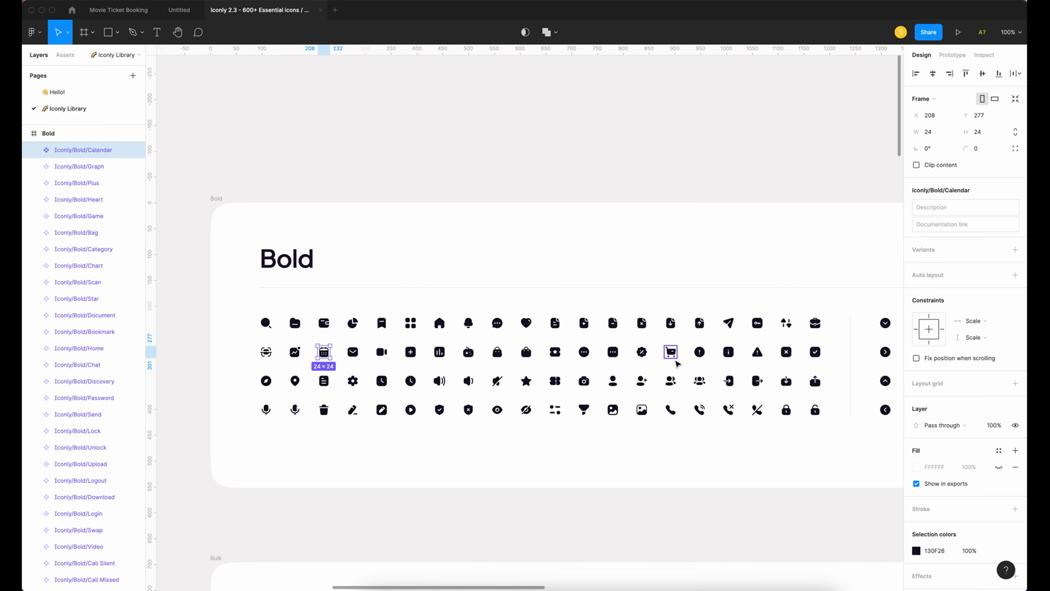
pyautogui.click(179, 9)
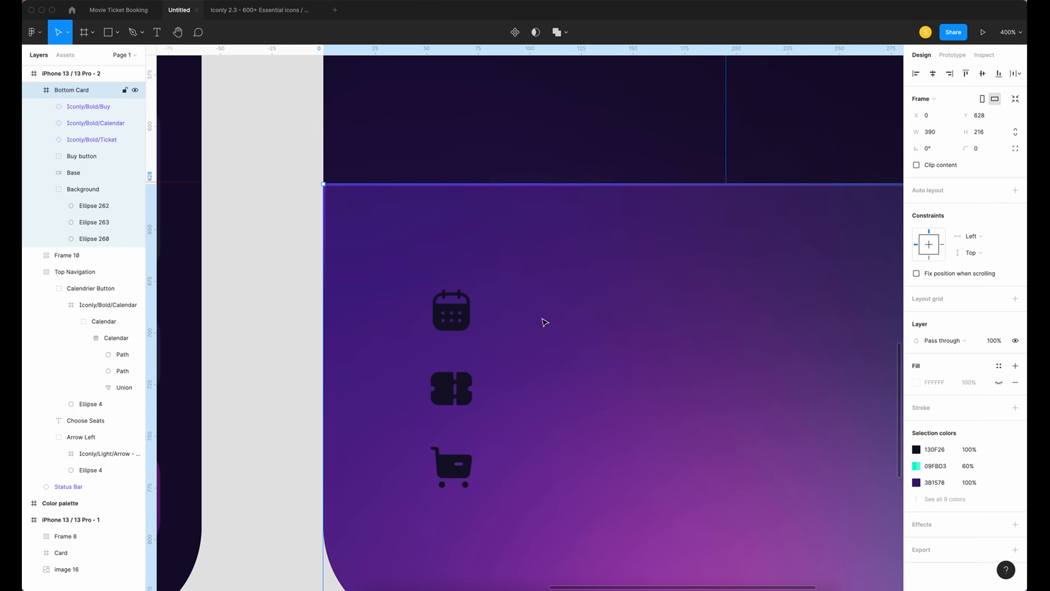
pyautogui.click(81, 107)
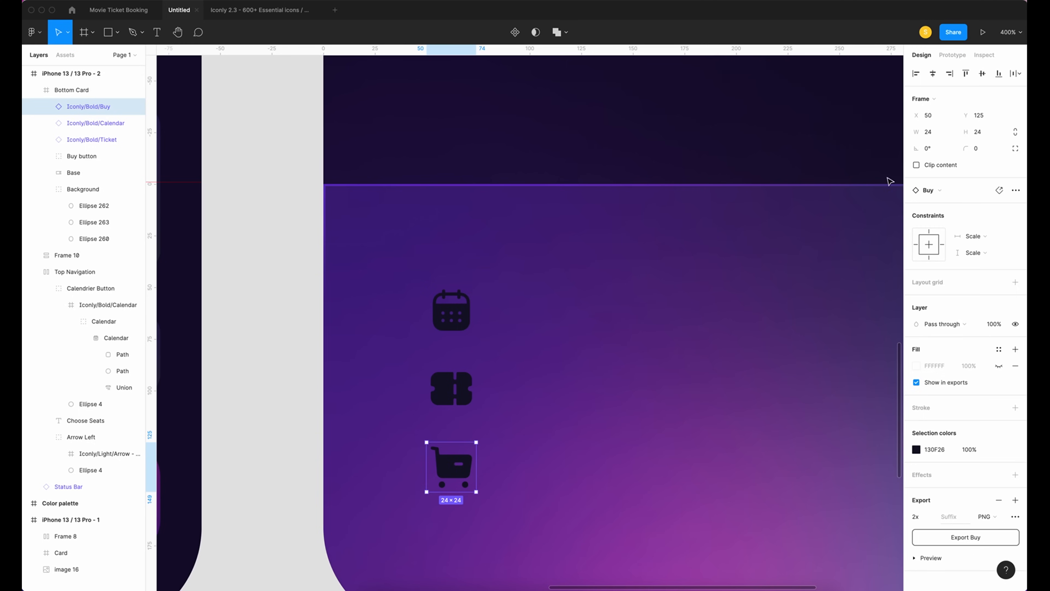
pyautogui.click(1015, 190)
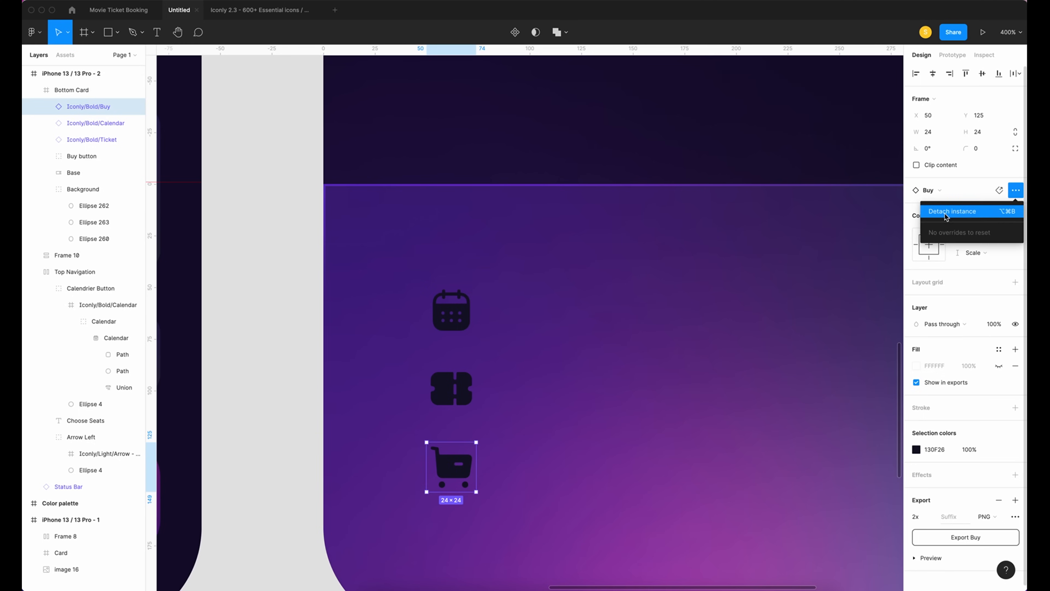
pyautogui.click(971, 211)
pyautogui.click(96, 140)
pyautogui.click(1015, 190)
pyautogui.click(971, 211)
pyautogui.click(82, 173)
pyautogui.click(1015, 189)
pyautogui.click(963, 212)
# Apply auto layout to each of the Calendar, Buy and Ticket icons in the Bottom Card.
pyautogui.click(573, 324)
pyautogui.click(451, 310)
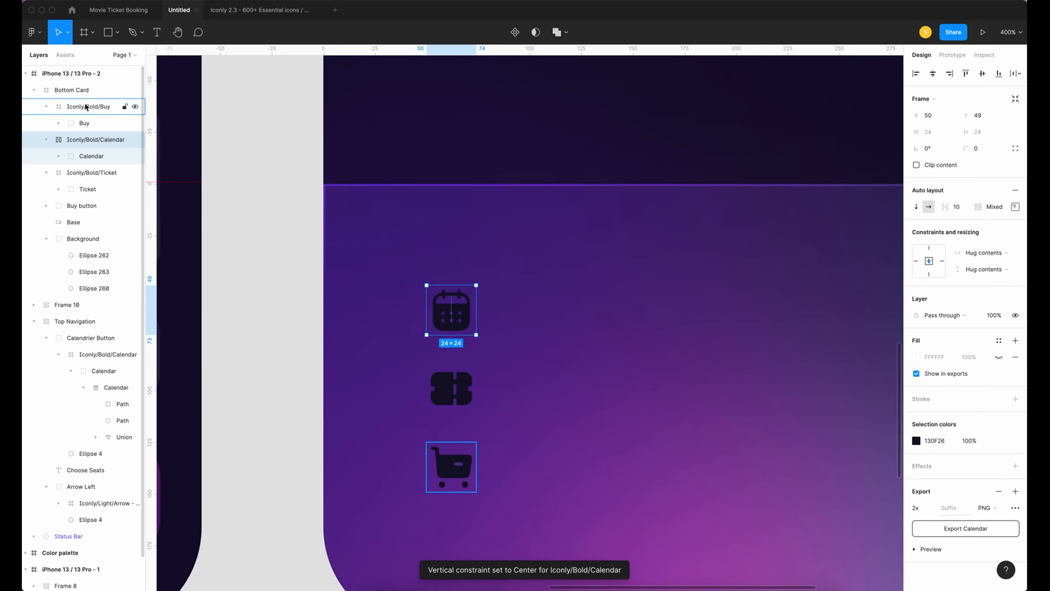
pyautogui.click(82, 107)
pyautogui.hotkey('shift', 'a')
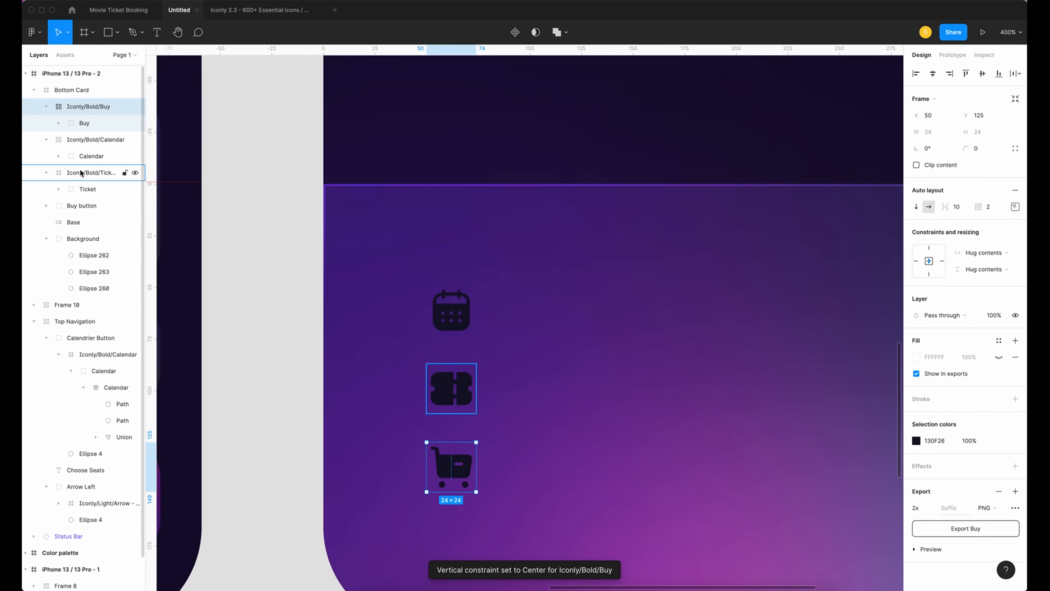
pyautogui.click(84, 175)
pyautogui.hotkey('shift', 'a')
# Add the text "April 28 , 2022" beside the calendar icon and set it to auto width.
pyautogui.click(508, 312)
pyautogui.press('t')
pyautogui.moveTo(497, 293); pyautogui.dragTo(659, 336)
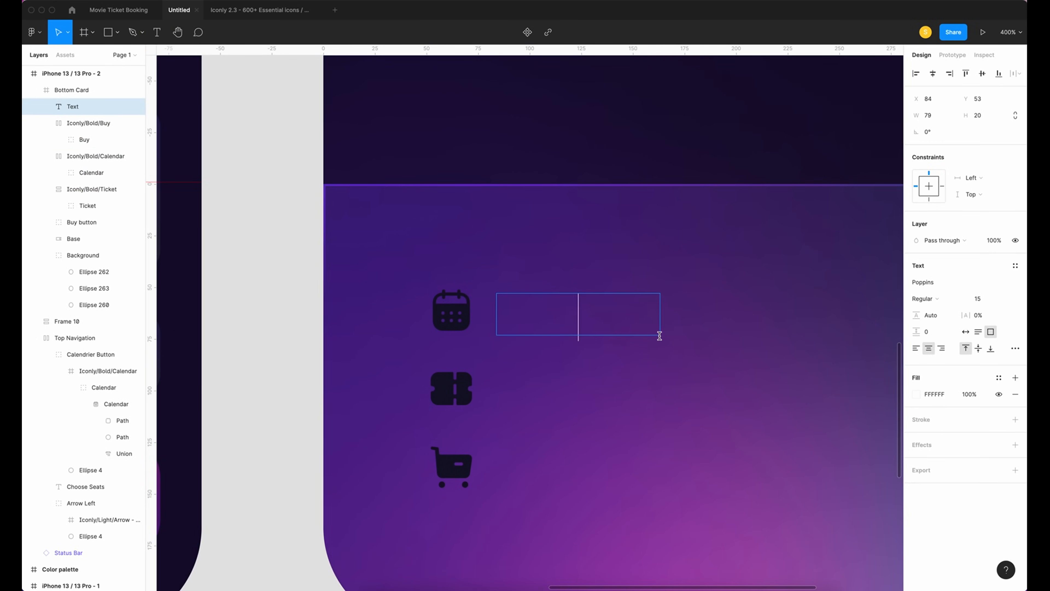
pyautogui.write('April')
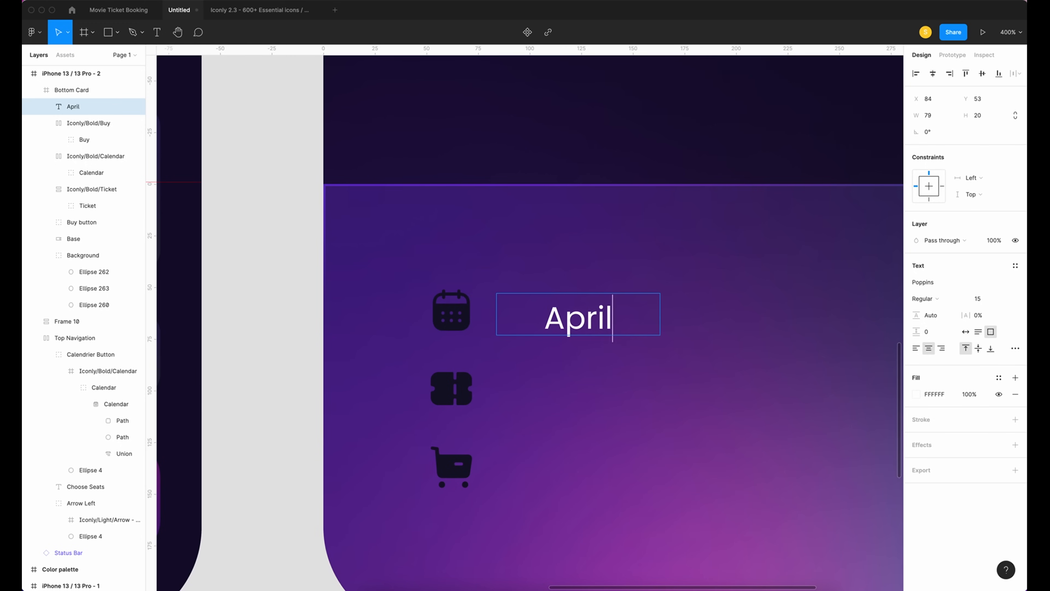
pyautogui.write(' 28 , 2022')
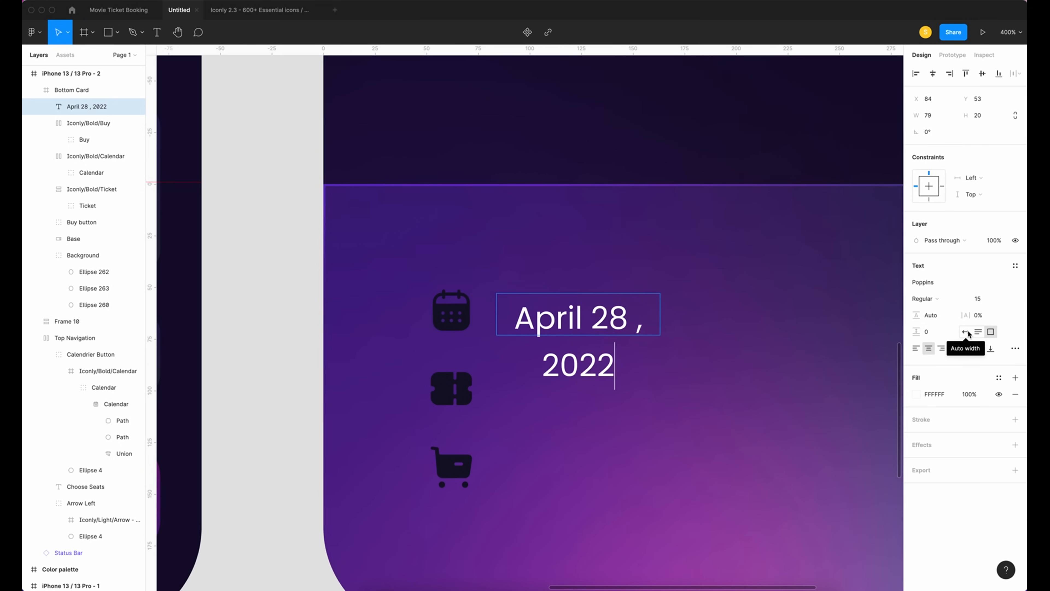
pyautogui.click(967, 331)
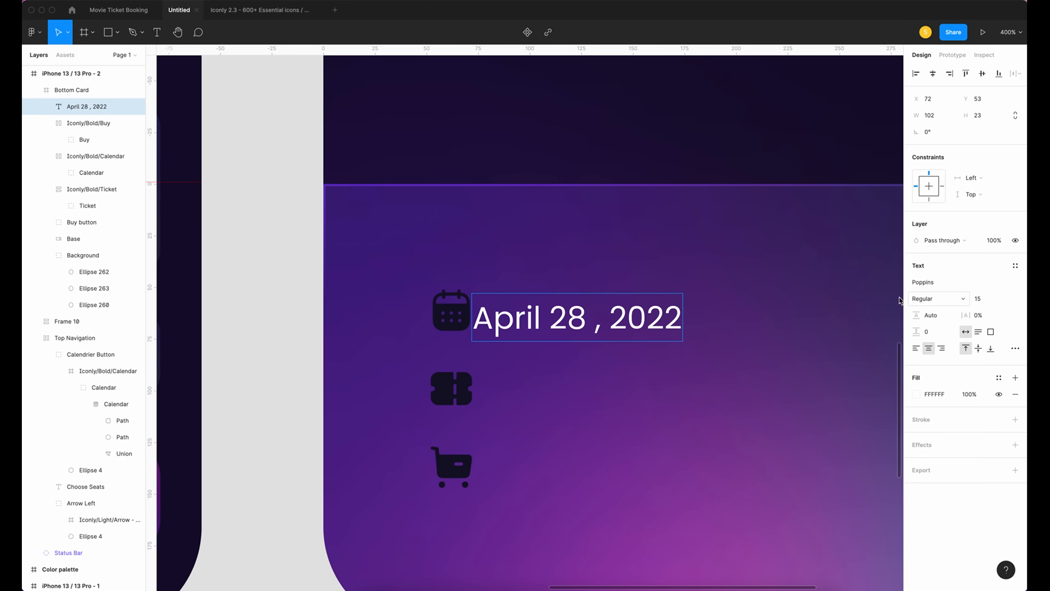
# Move the "April 28 , 2022" text to X 81, Y 50 and set its fill opacity to 87%.
pyautogui.click(677, 348)
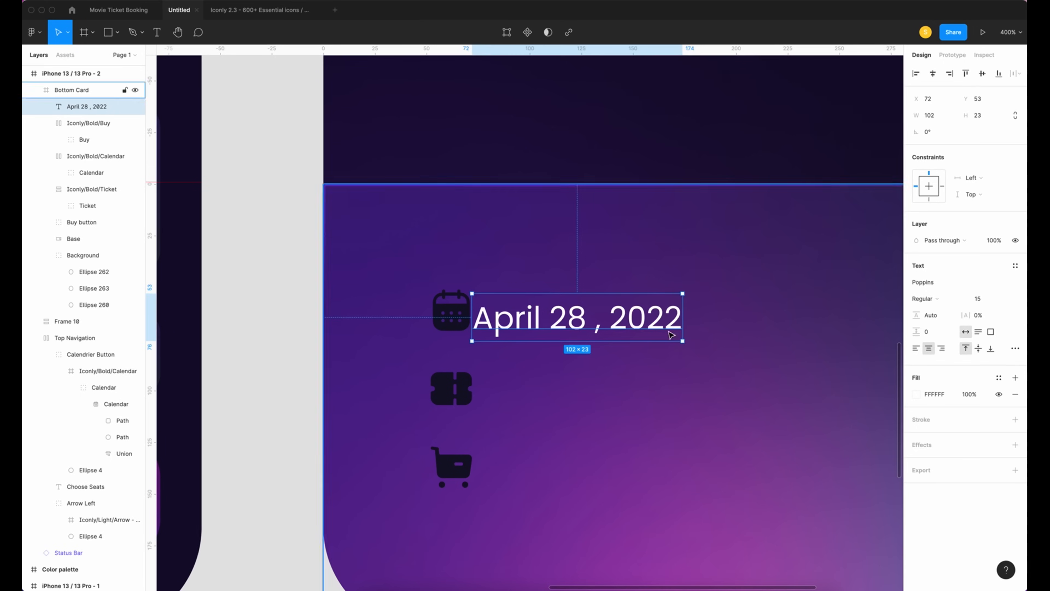
pyautogui.moveTo(671, 332); pyautogui.dragTo(689, 326)
pyautogui.click(975, 397)
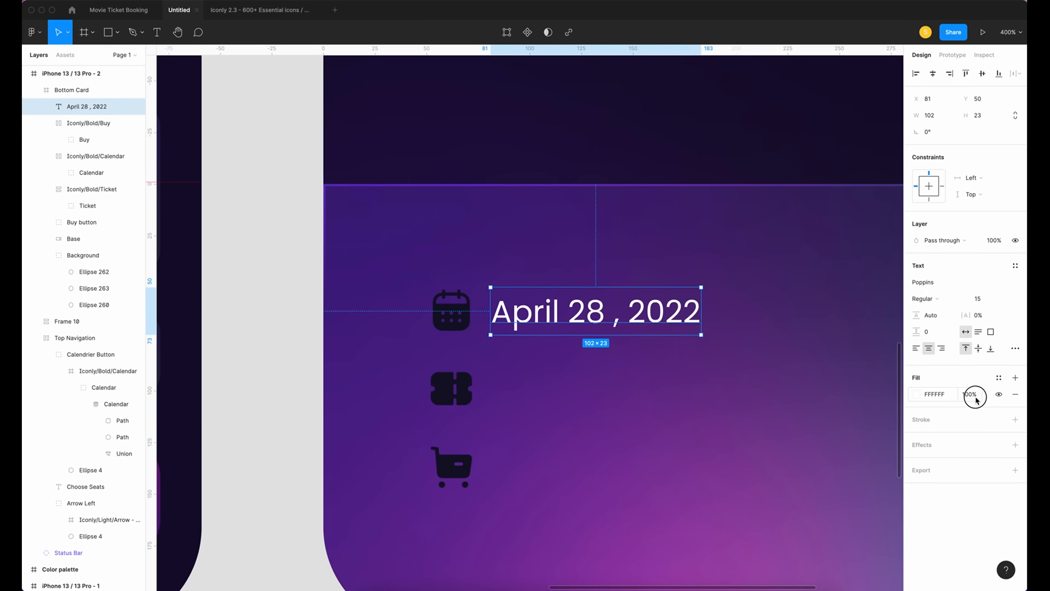
pyautogui.write('87')
pyautogui.press('Return')
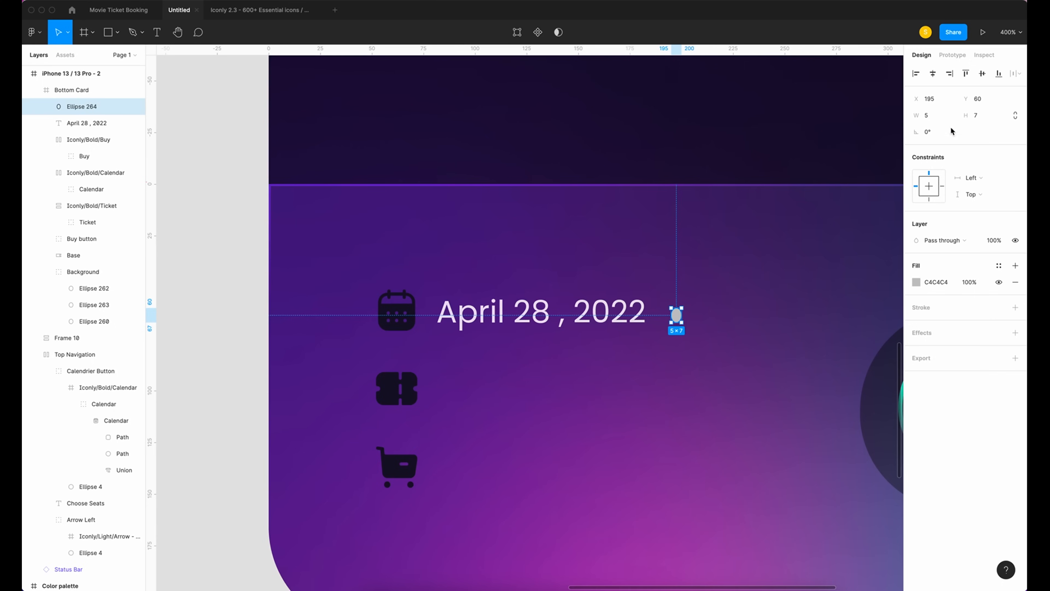
# Resize the small ellipse after the date to 6 by 6 and fill it with white FFFFFF.
pyautogui.click(944, 118)
pyautogui.click(987, 120)
pyautogui.write('6')
pyautogui.press('Return')
pyautogui.click(916, 282)
pyautogui.moveTo(780, 324); pyautogui.dragTo(718, 158)
# Add the auto-width text "6 p.m." after the white dot in the date row.
pyautogui.press('t')
pyautogui.moveTo(721, 294); pyautogui.dragTo(810, 322)
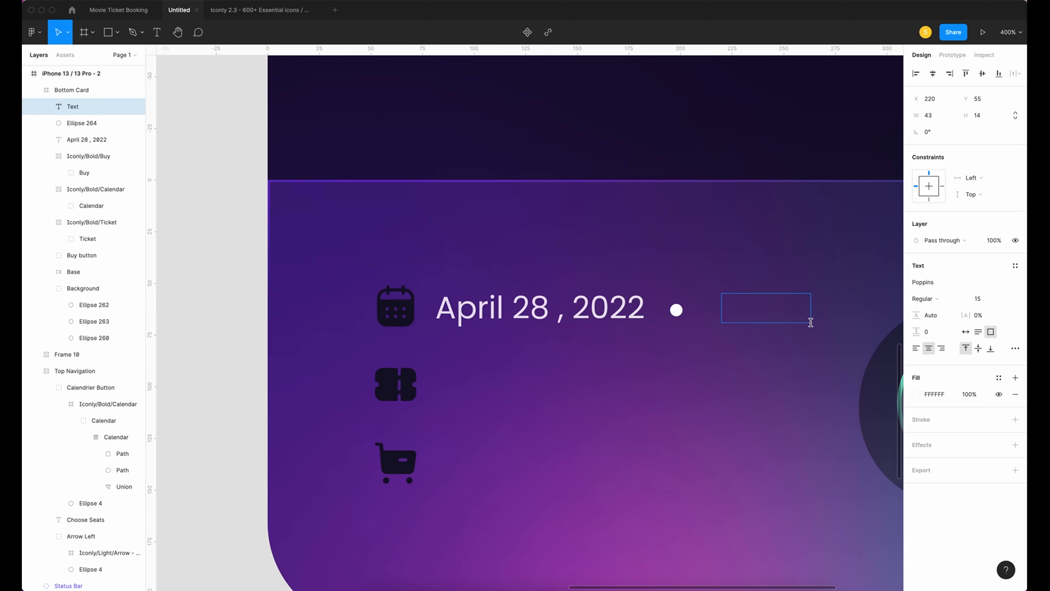
pyautogui.write('6 p.ms')
pyautogui.click(965, 332)
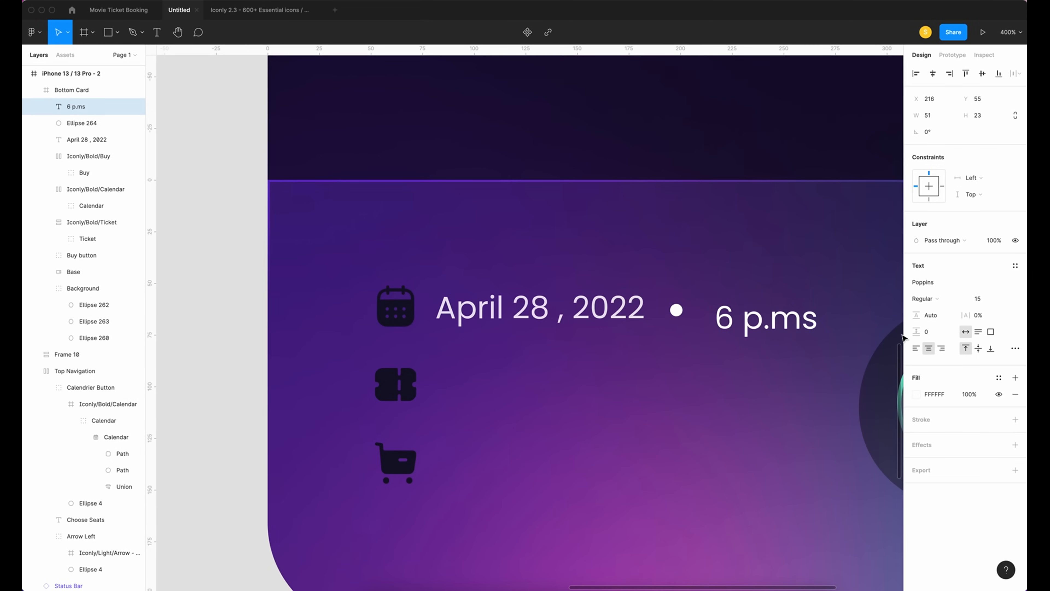
pyautogui.doubleClick(813, 320)
pyautogui.press('BackSpace')
pyautogui.write('.')
# Rename the white dot Separator and combine it with the calendar icon, date and time texts in one auto layout.
pyautogui.doubleClick(52, 129)
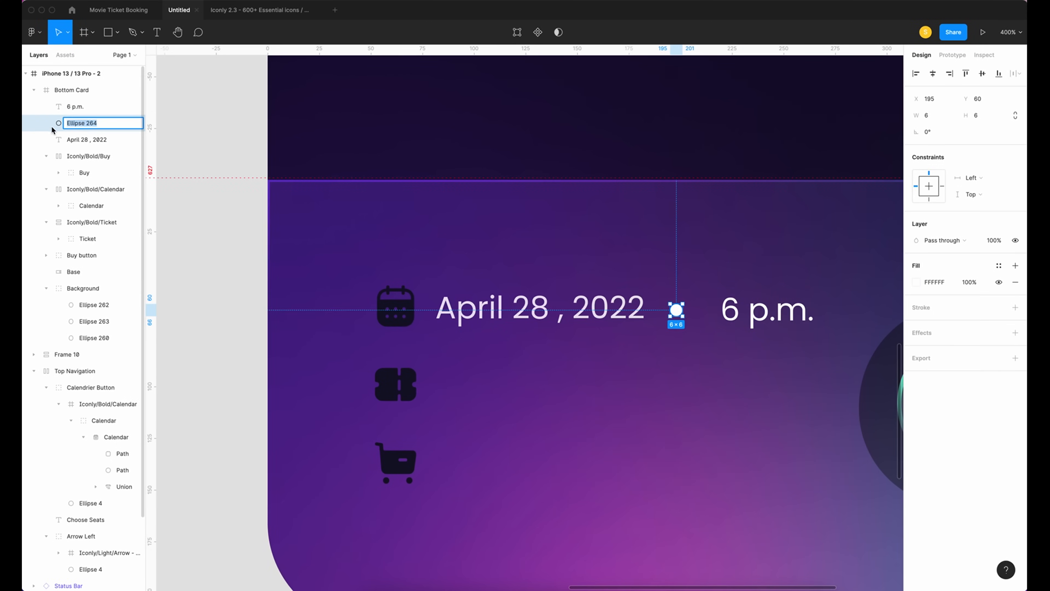
pyautogui.write('Separator')
pyautogui.click(75, 107)
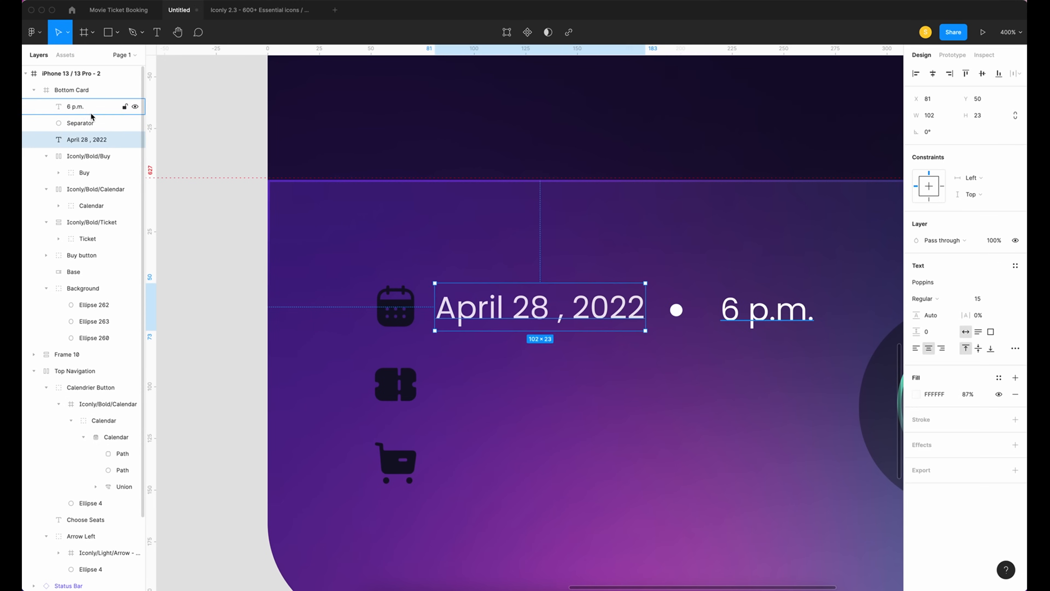
pyautogui.keyDown('shift'); pyautogui.click(84, 124); pyautogui.keyUp('shift')
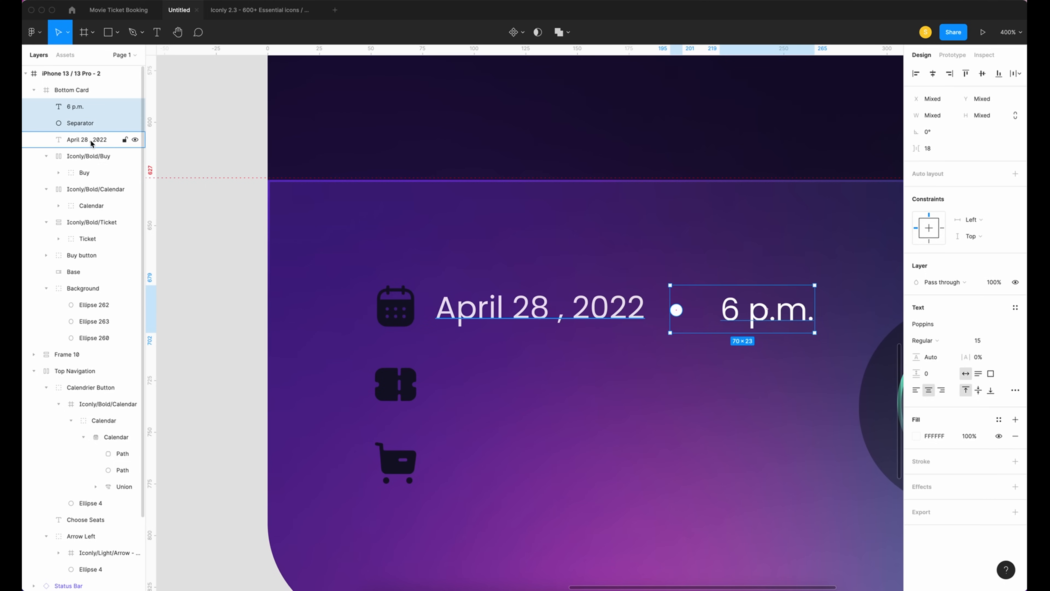
pyautogui.keyDown('shift'); pyautogui.click(76, 141); pyautogui.keyUp('shift')
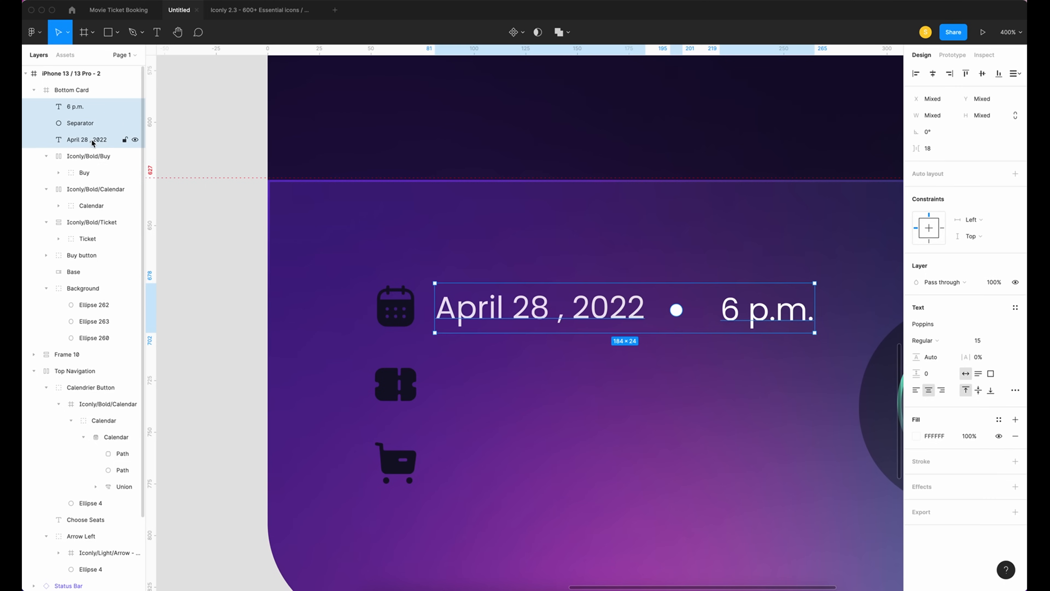
pyautogui.keyDown('shift'); pyautogui.click(77, 190); pyautogui.keyUp('shift')
pyautogui.hotkey('shift', 'a')
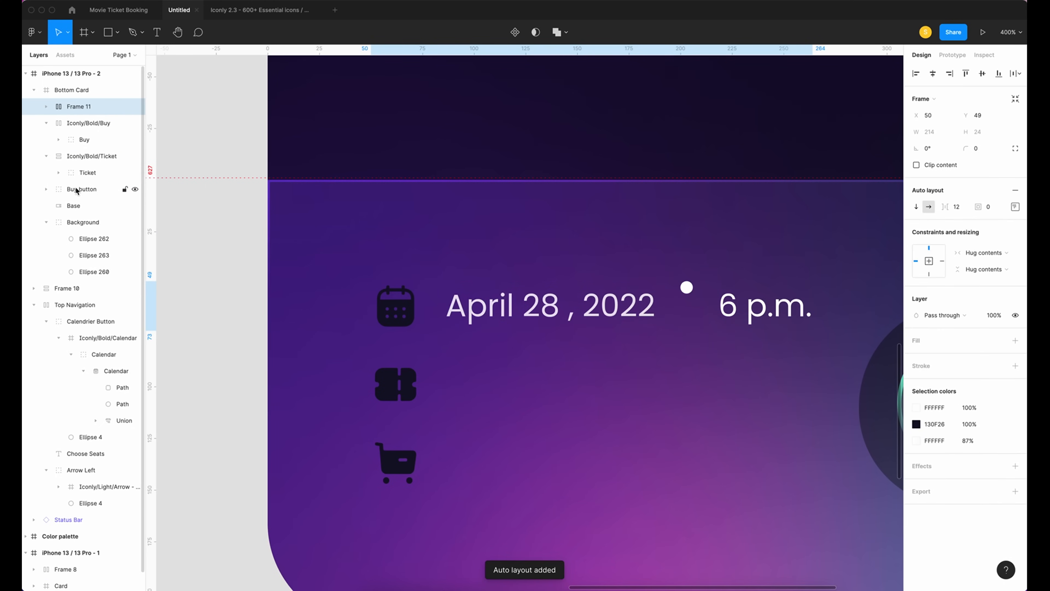
# Rename the new auto layout frame of the date row as Date.
pyautogui.hscroll(2, 242, 199)
pyautogui.doubleClick(90, 106)
pyautogui.write('Date')
pyautogui.press('Return')
# Set the Date frame's item spacing to 10 and align its items to the centre.
pyautogui.hscroll(-2, 545, 323)
pyautogui.click(962, 209)
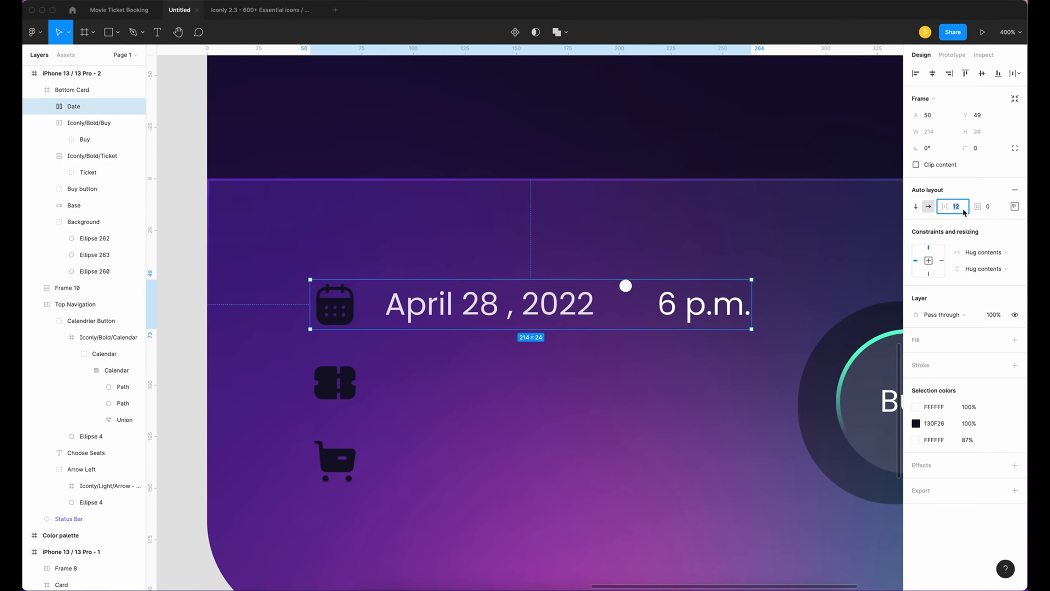
pyautogui.press('Return')
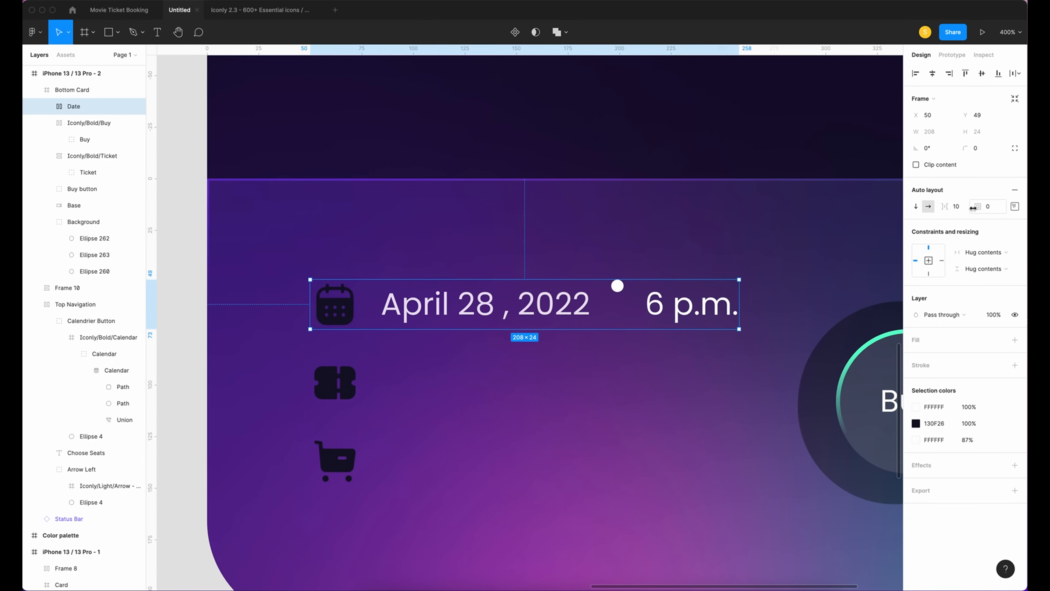
pyautogui.click(1014, 206)
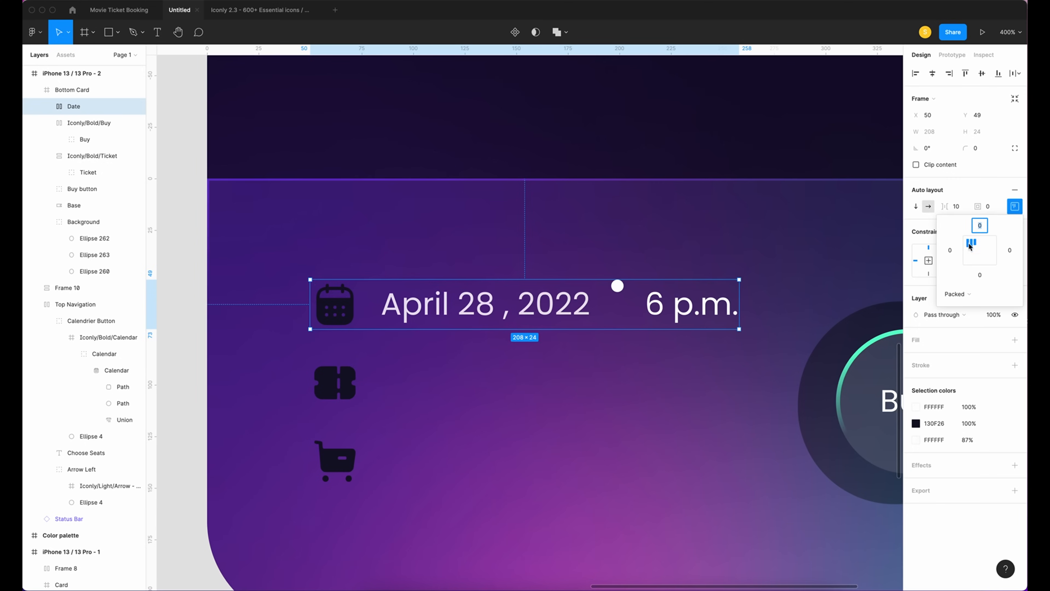
pyautogui.click(981, 253)
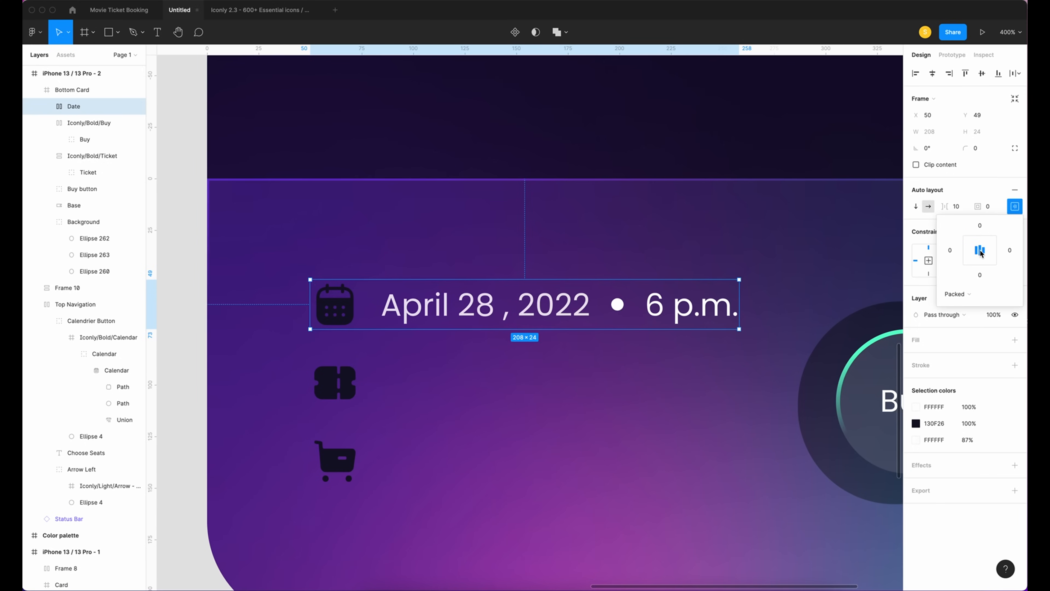
# Paste a copy of the Date row and put the ticket icon in place of its calendar icon.
pyautogui.hotkey('ctrl', 'v')
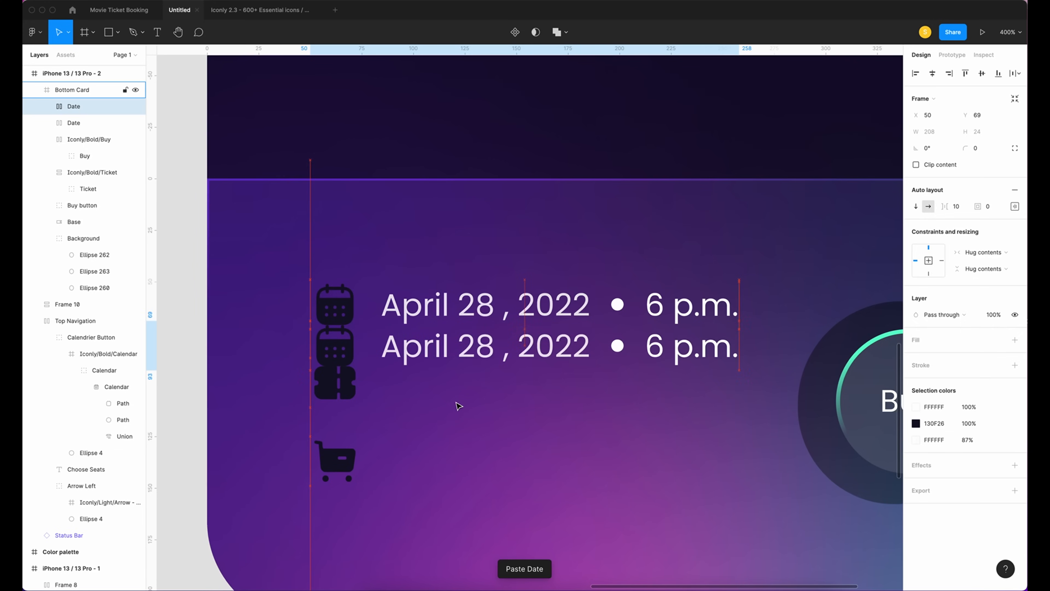
pyautogui.click(328, 392)
pyautogui.moveTo(328, 392); pyautogui.dragTo(404, 350)
# Change the copied row's texts to "VIP Section" and "Seat 9 ,10".
pyautogui.doubleClick(446, 349)
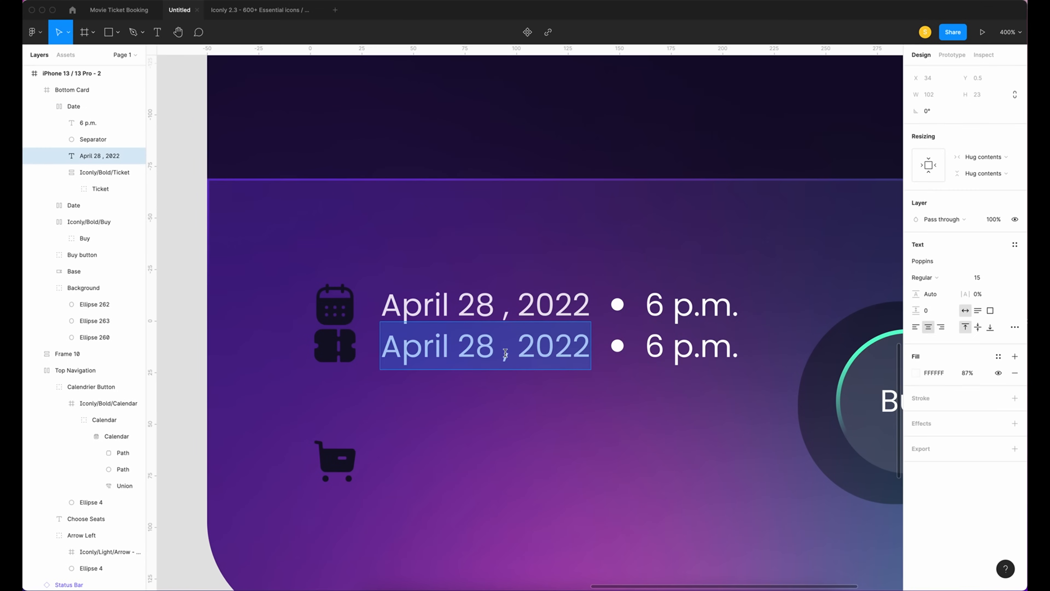
pyautogui.write('VIP Section')
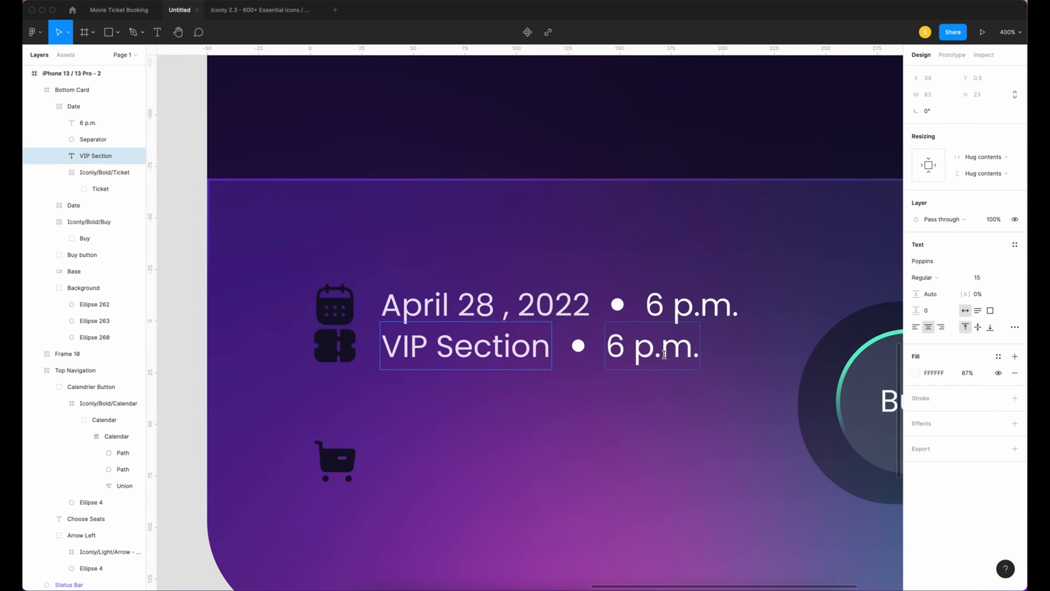
pyautogui.press('Tab')
pyautogui.write('Seat 9 ,10')
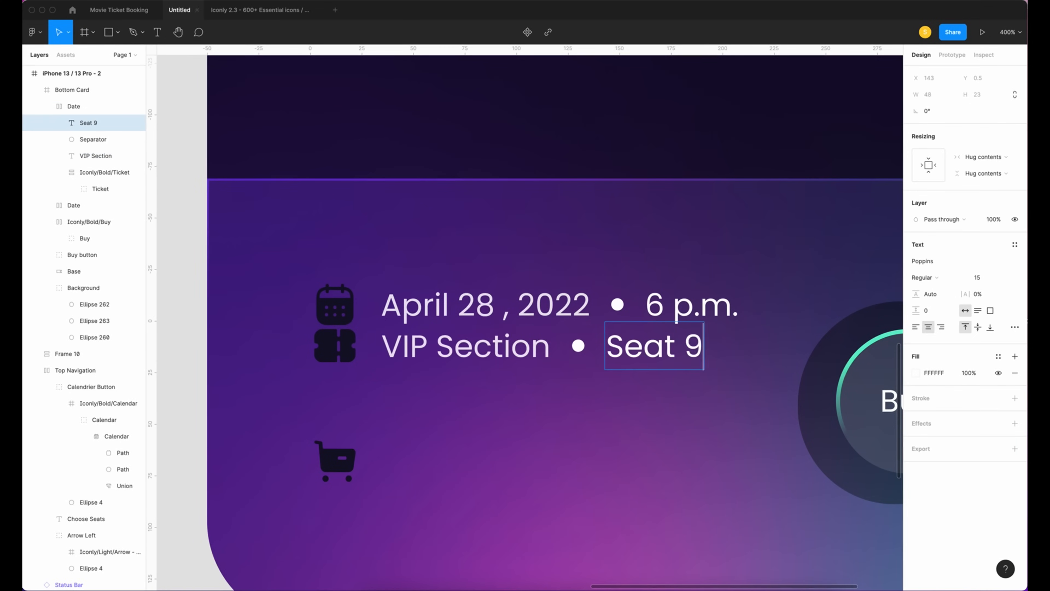
pyautogui.click(490, 455)
# Rename the copied row's frame as Ticket and collapse it in the layer list.
pyautogui.doubleClick(73, 106)
pyautogui.write('Ticket')
pyautogui.press('Return')
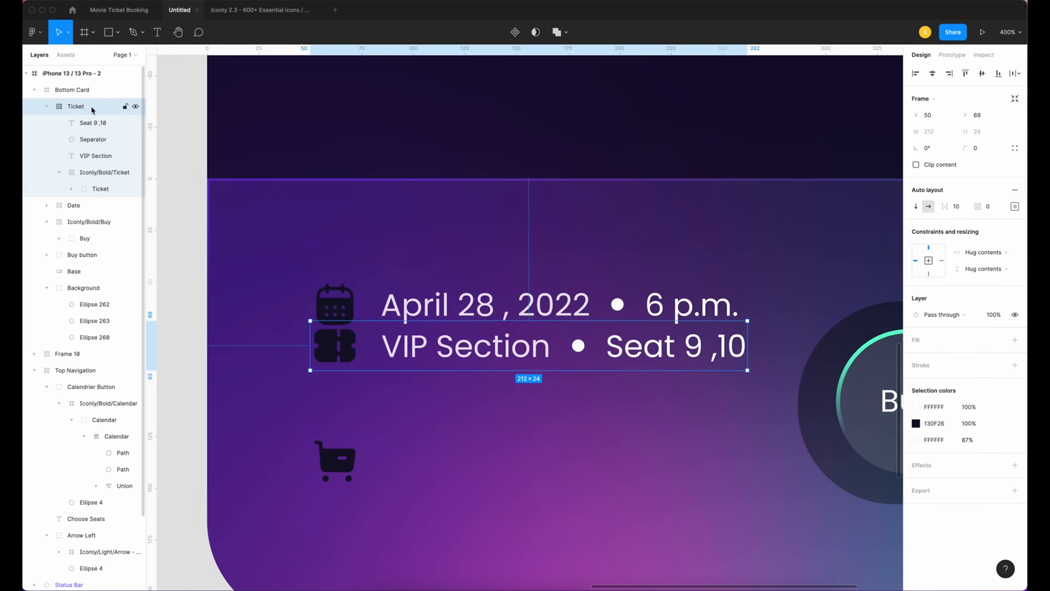
pyautogui.click(46, 107)
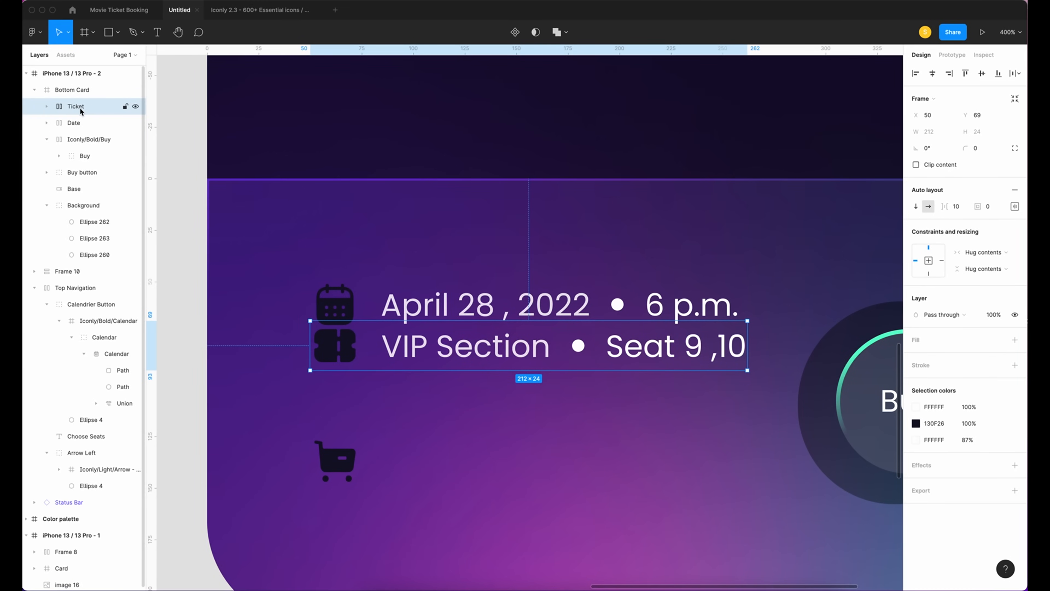
# Duplicate the Ticket row and replace the copy's ticket icon with the shopping cart icon.
pyautogui.hotkey('ctrl', 'c')
pyautogui.hotkey('ctrl', 'v')
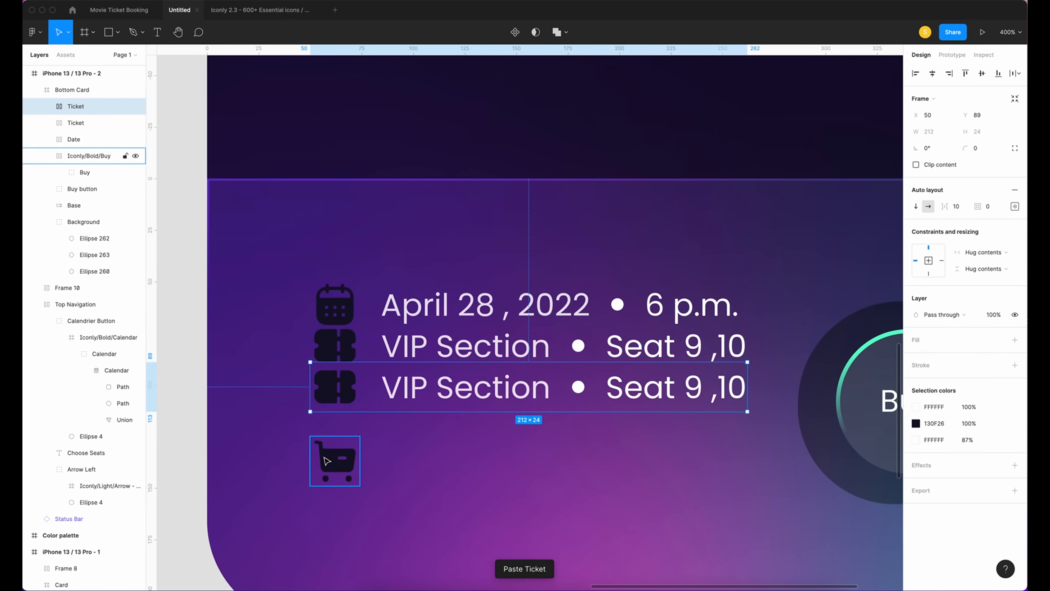
pyautogui.click(334, 460)
pyautogui.moveTo(335, 460); pyautogui.dragTo(330, 380)
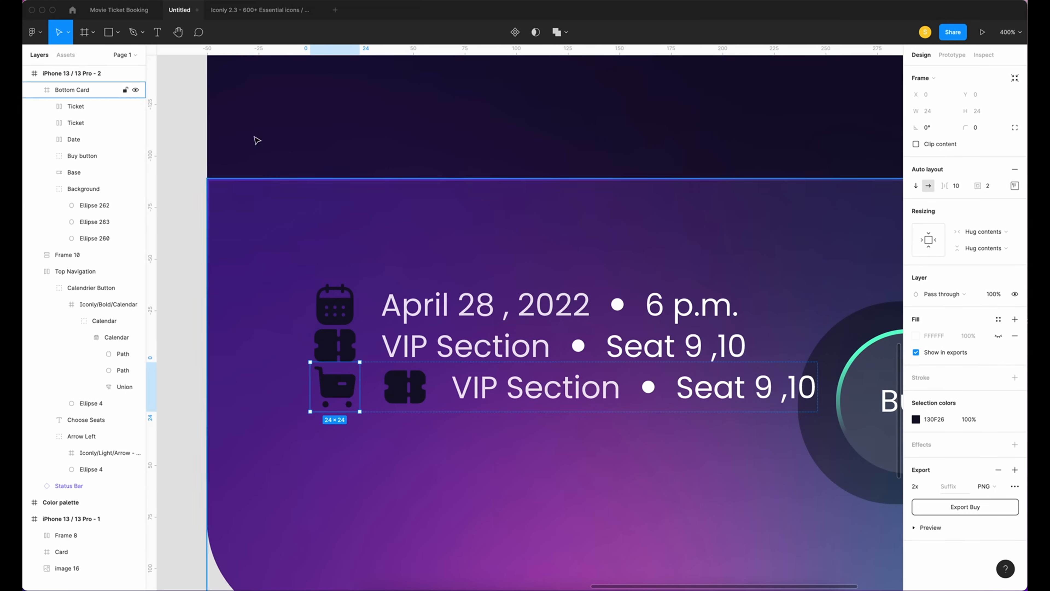
pyautogui.click(83, 108)
pyautogui.click(78, 128)
pyautogui.doubleClick(405, 387)
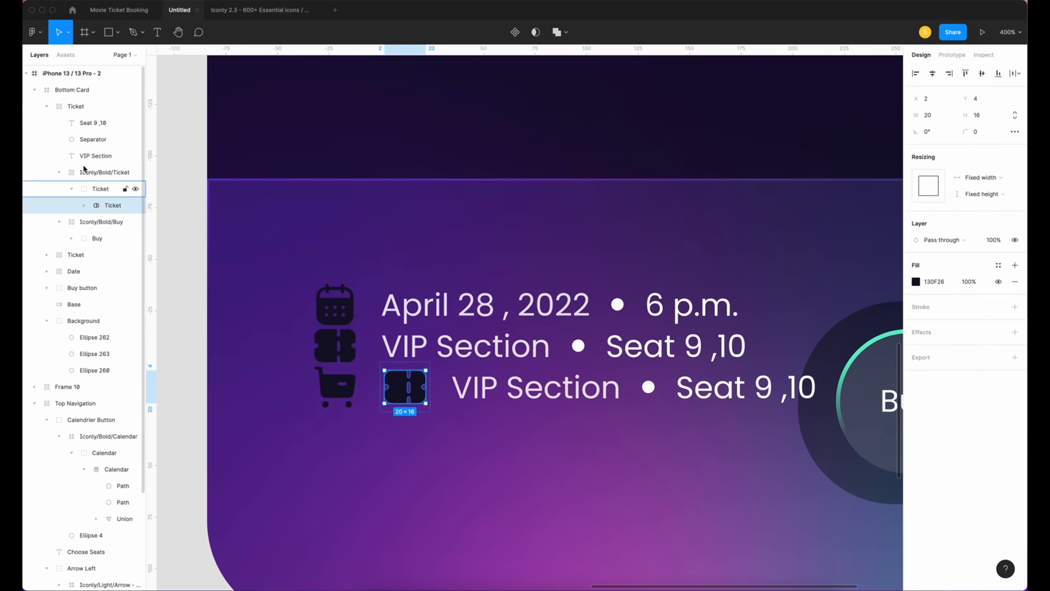
pyautogui.press('Delete')
# Change the "VIP Section" text in the cart row to "Total: $30".
pyautogui.doubleClick(467, 387)
pyautogui.write('tOTAL')
pyautogui.press('BackSpace')
pyautogui.press('BackSpace')
pyautogui.press('BackSpace')
pyautogui.press('BackSpace')
pyautogui.press('BackSpace')
pyautogui.write('Total: $30')
# Delete the separator dot and the "Seat 9 ,10" text from the cart row.
pyautogui.click(100, 139)
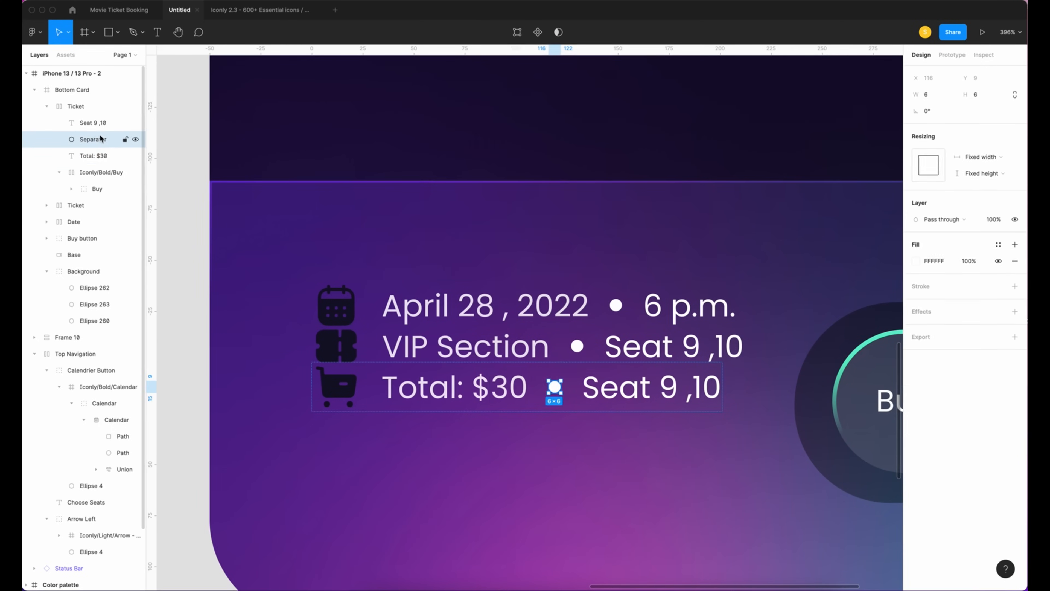
pyautogui.press('Delete')
pyautogui.click(93, 122)
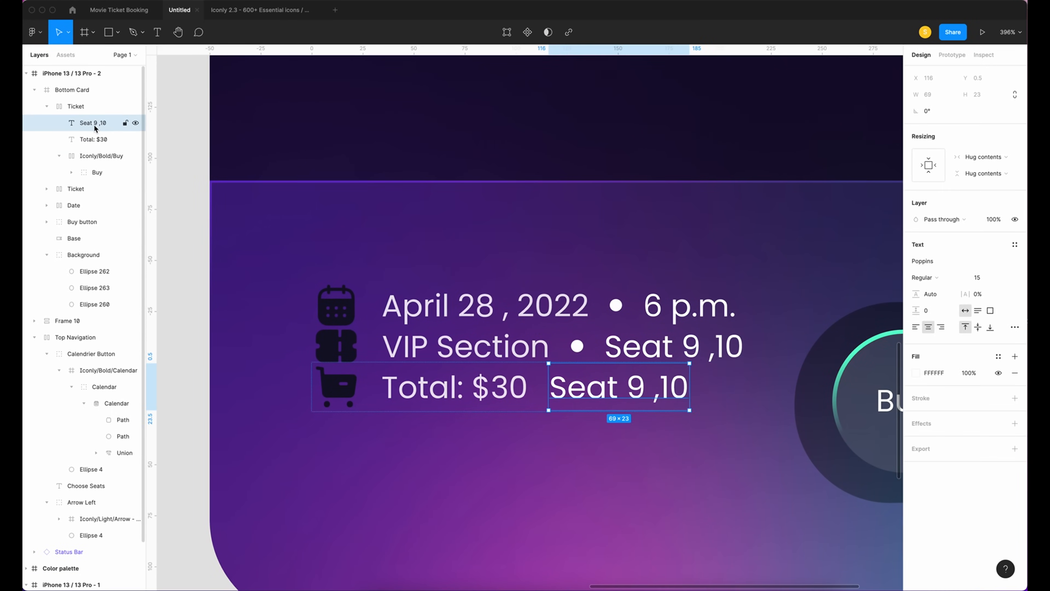
pyautogui.press('Delete')
# Rename the cart row's frame as Cost.
pyautogui.click(76, 106)
pyautogui.doubleClick(76, 107)
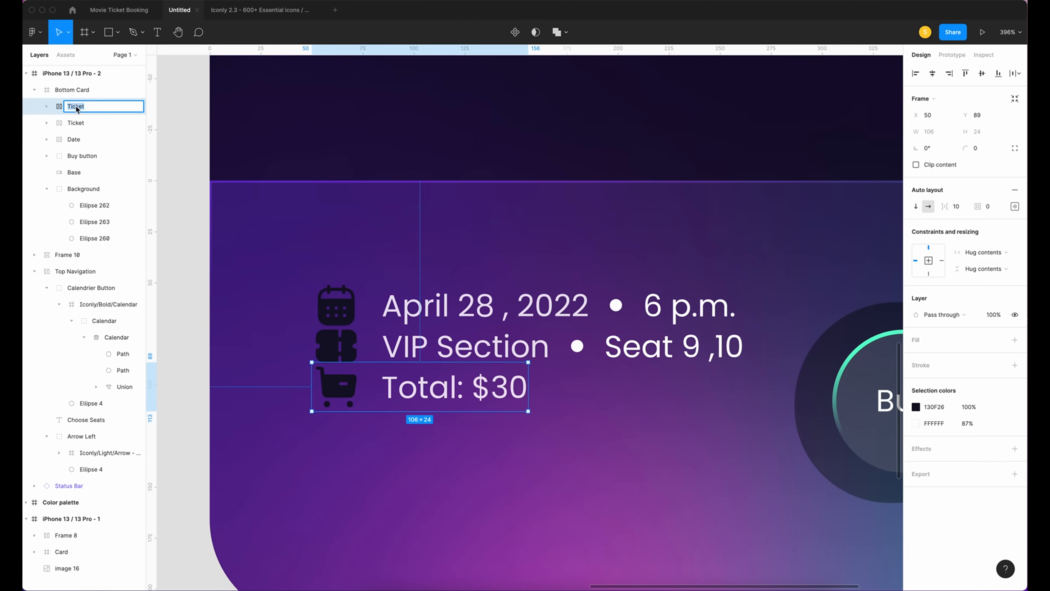
pyautogui.write('Cost')
pyautogui.press('Return')
# Wrap the Cost, Ticket and Date rows in a vertical auto layout with a spacing of 20.
pyautogui.keyDown('shift'); pyautogui.click(78, 139); pyautogui.keyUp('shift')
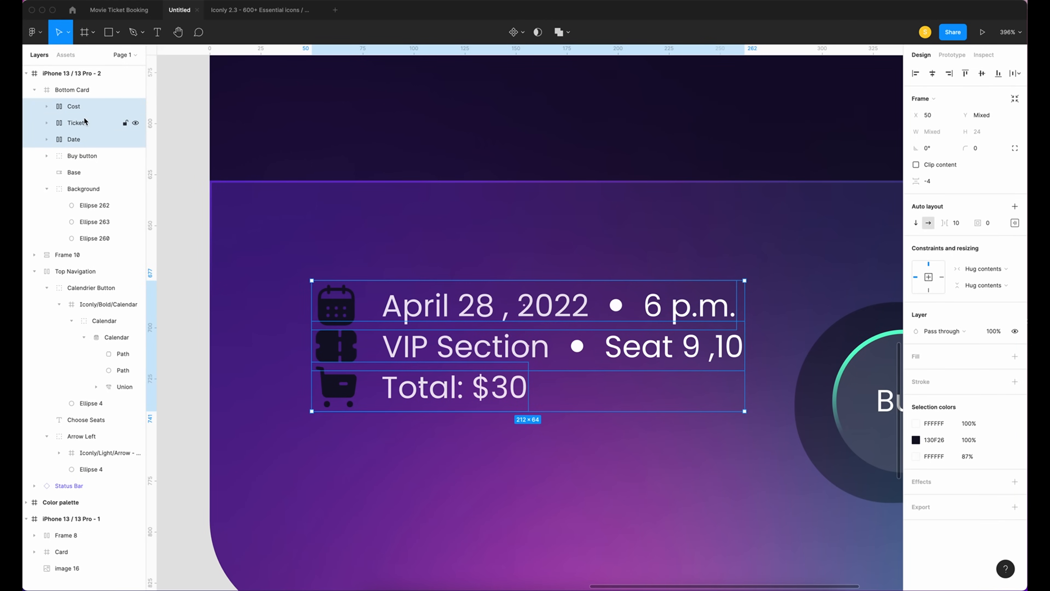
pyautogui.hotkey('shift', 'a')
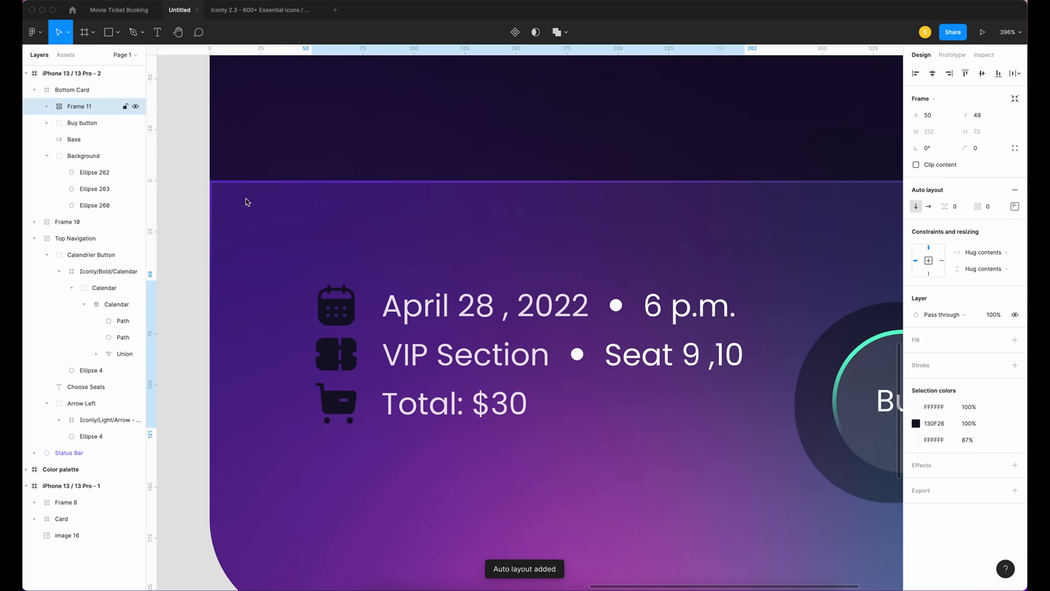
pyautogui.click(955, 207)
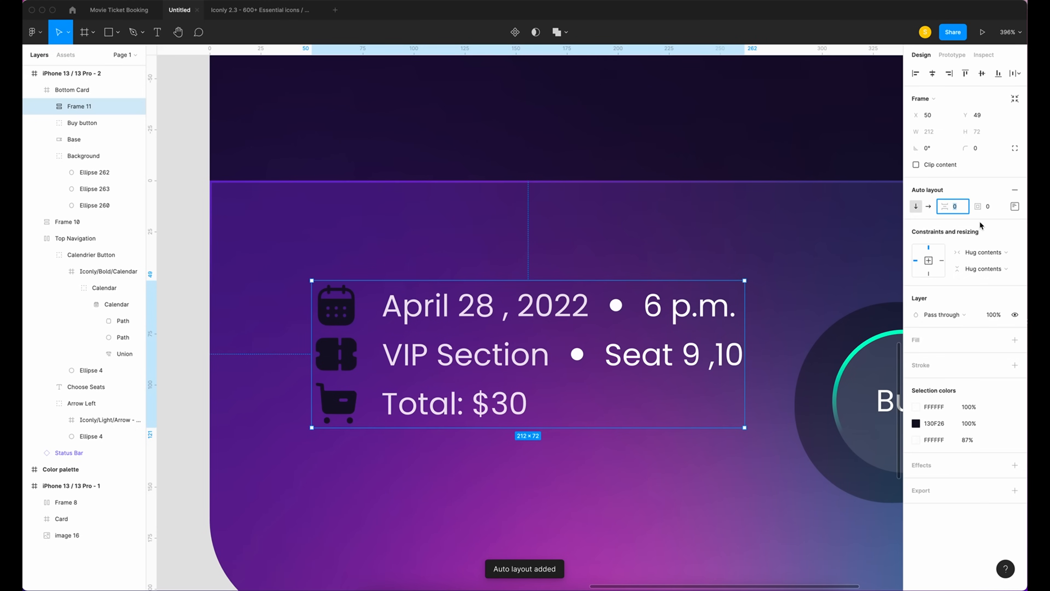
pyautogui.write('10')
pyautogui.hotkey('shift', 'Up')
pyautogui.press('Return')
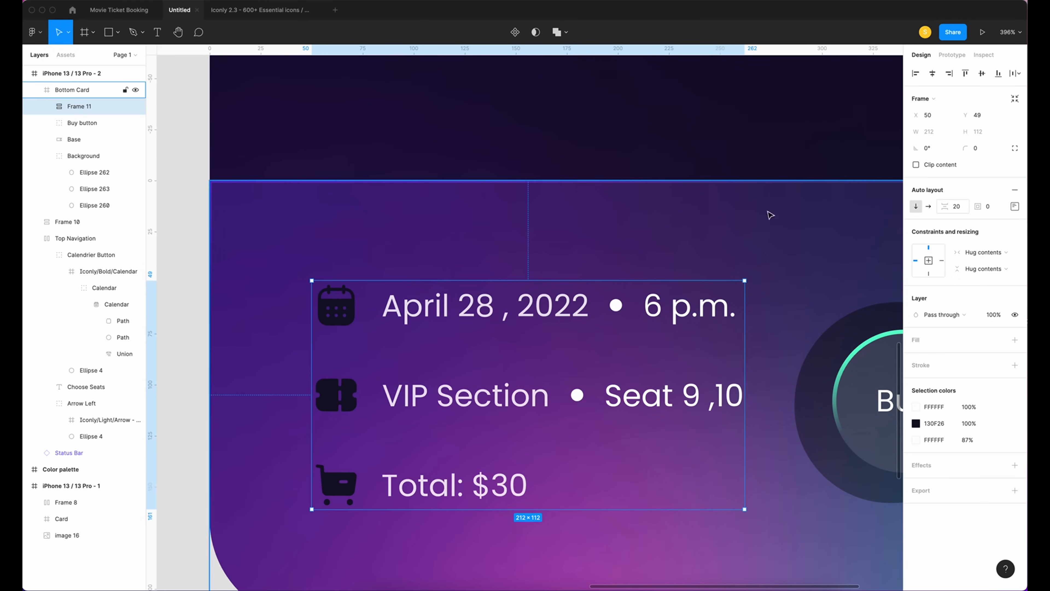
# Nudge the frame of three rows down to Y 52 in the Bottom Card.
pyautogui.hotkey('ctrl', '-')
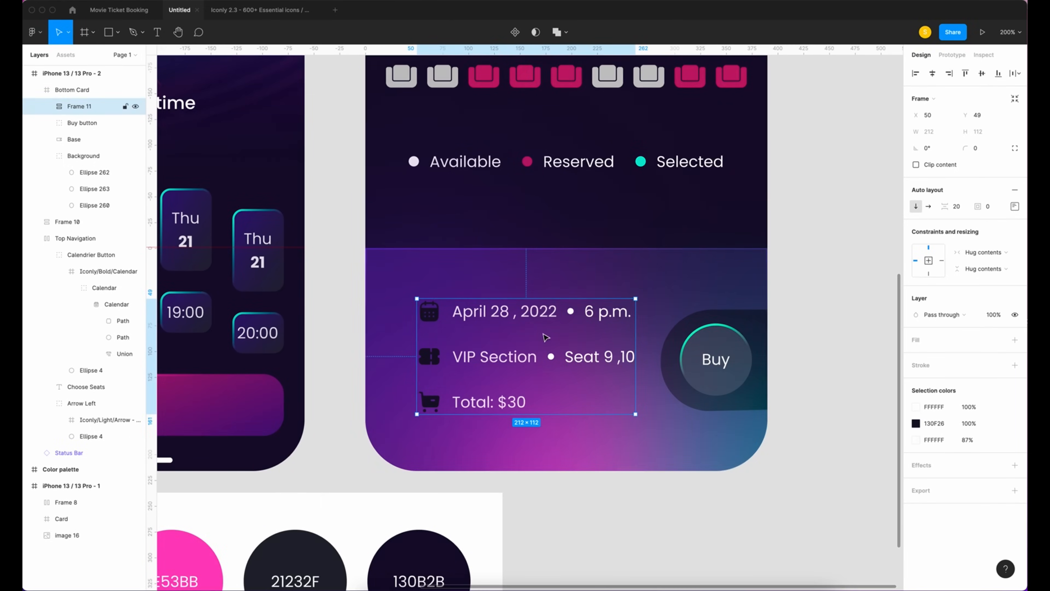
pyautogui.press('Down')
pyautogui.press('Down')
pyautogui.press('Down')
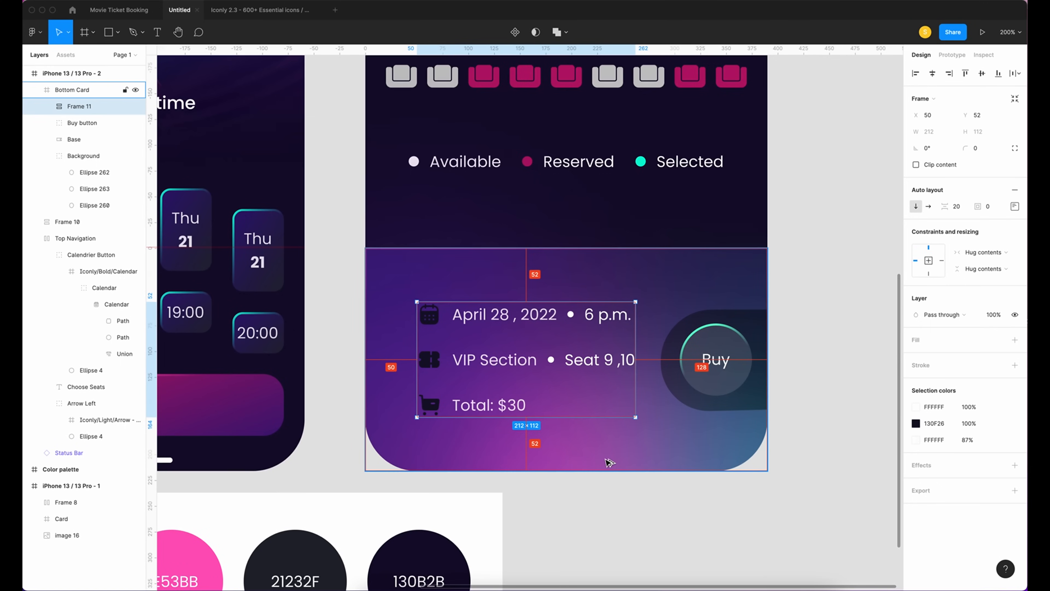
# Change the dark 130F26 colour of the three row icons to FFFFFF.
pyautogui.scroll(2, 626, 485)
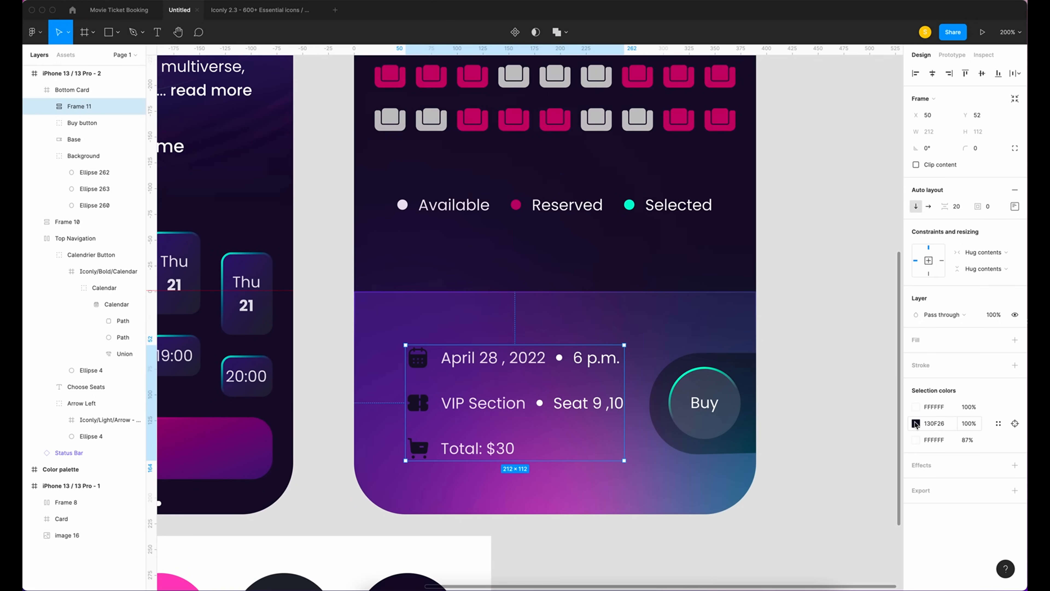
pyautogui.click(916, 425)
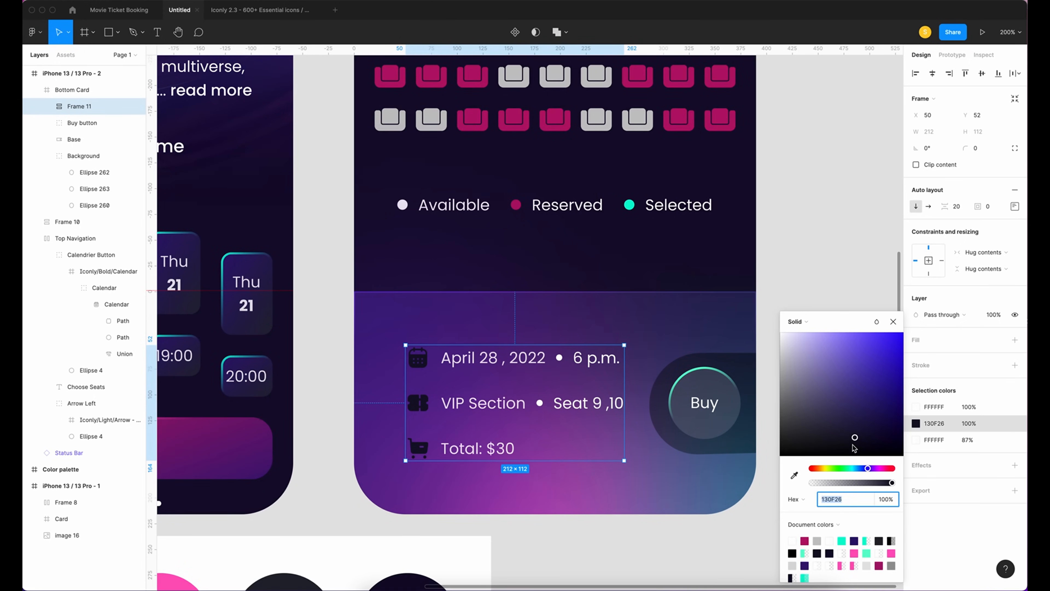
pyautogui.write('FFFFFF')
pyautogui.press('Return')
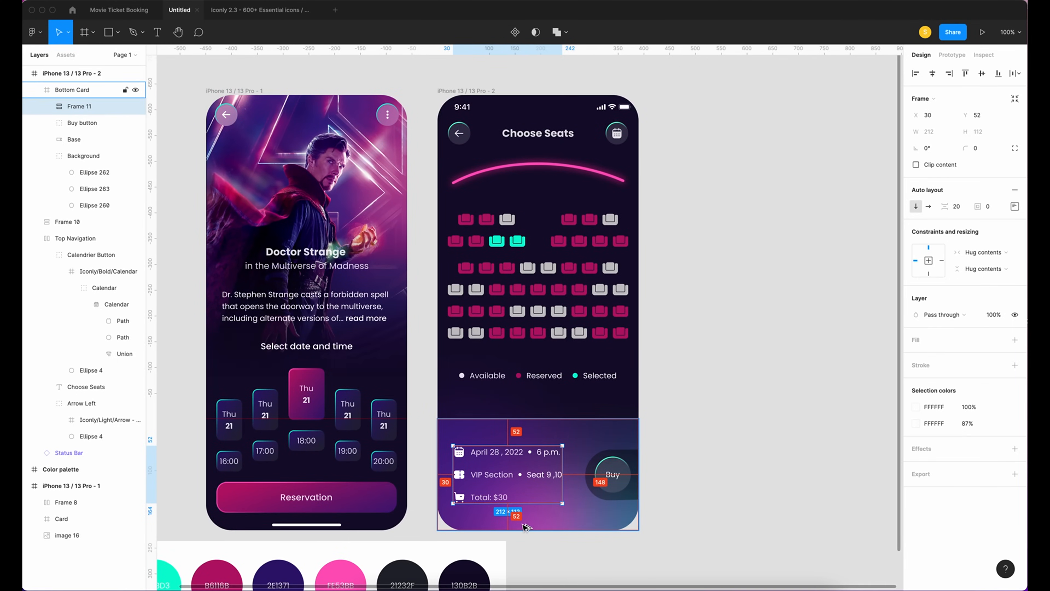
# Add a third iPhone 13 / 13 Pro frame beside the Choose Seats screen and set its corner radius to 50.
pyautogui.click(721, 550)
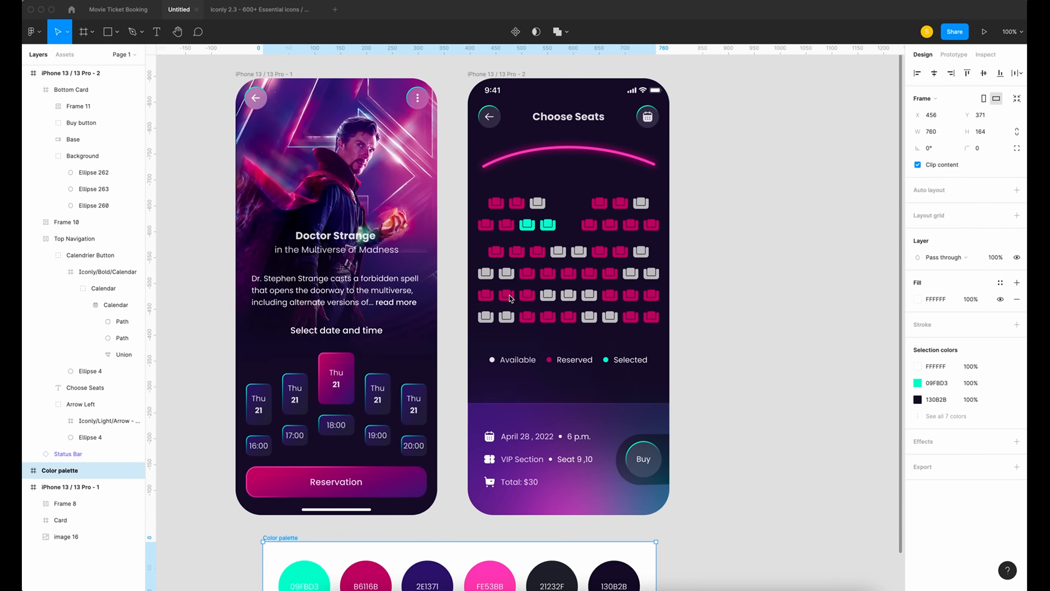
pyautogui.press('f')
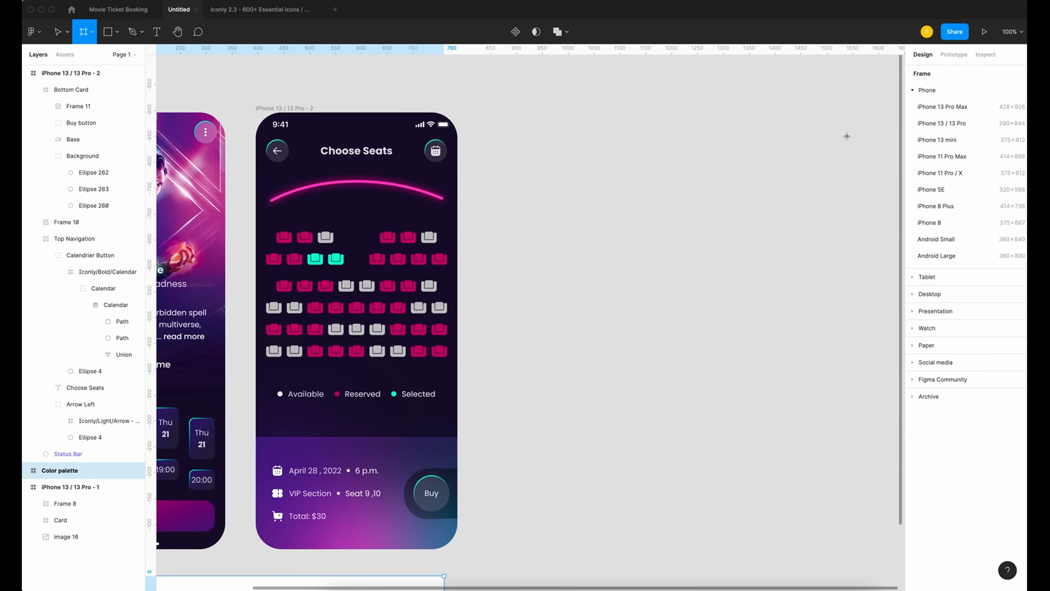
pyautogui.click(947, 125)
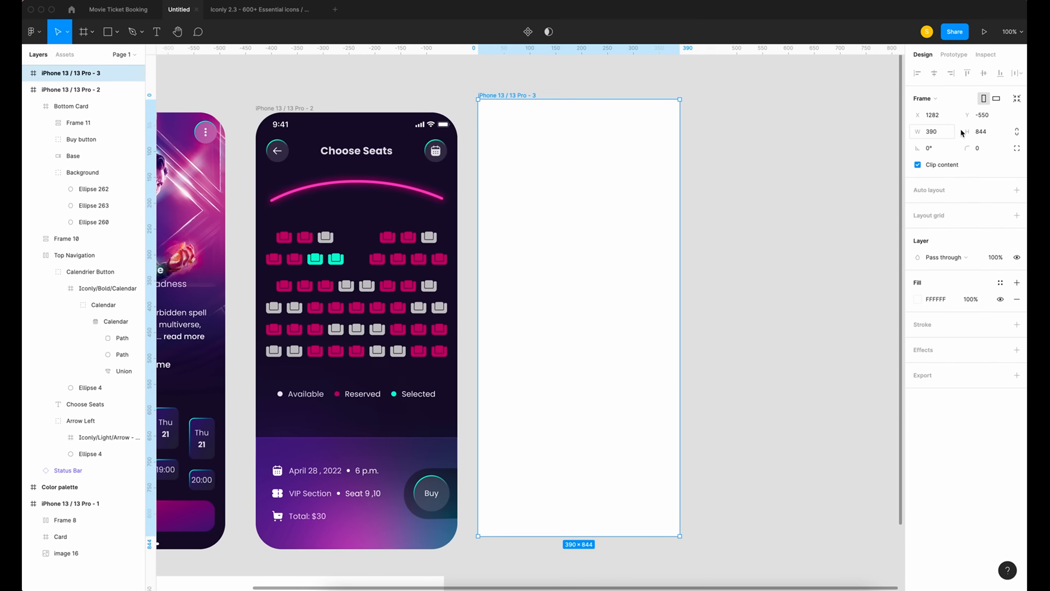
pyautogui.click(983, 149)
pyautogui.write('50')
pyautogui.press('Return')
# Fill the new frame with a linear gradient from the palette's 2E1371 to its 130B2B at 100% opacity.
pyautogui.press('super+minus')
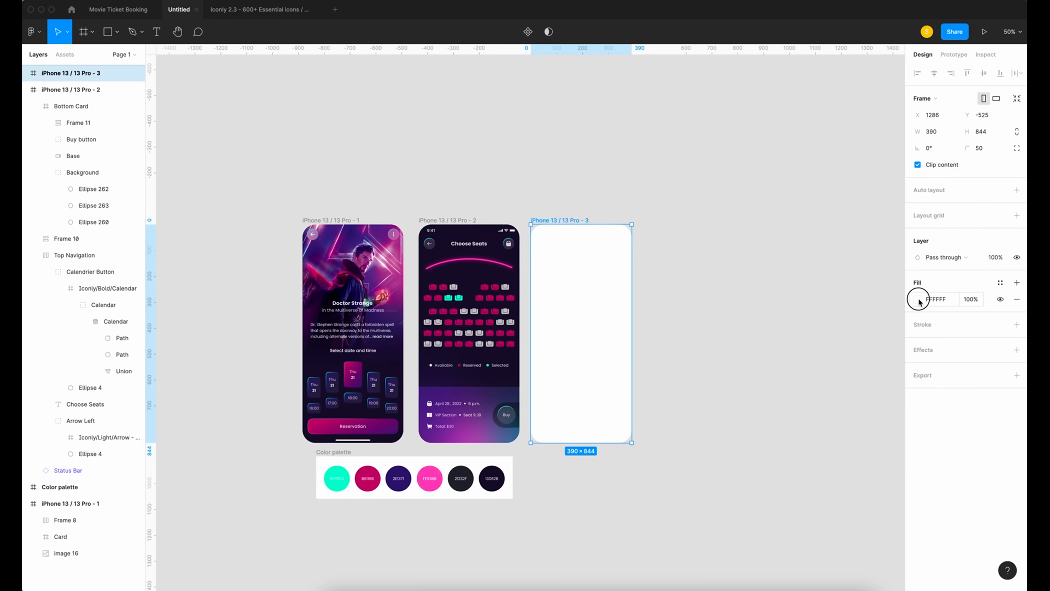
pyautogui.click(917, 300)
pyautogui.click(798, 302)
pyautogui.click(808, 314)
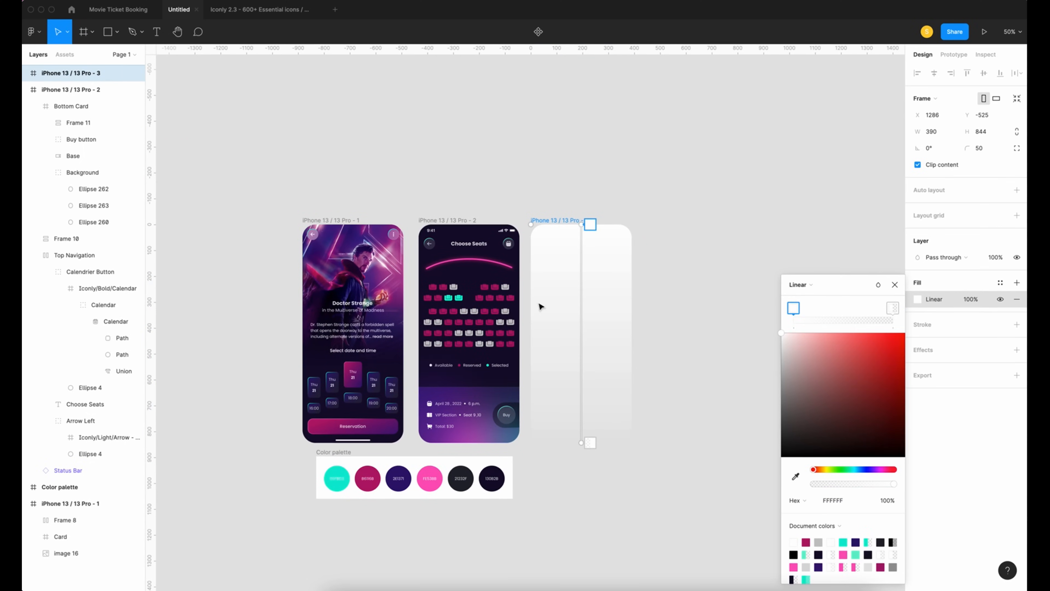
pyautogui.press('i')
pyautogui.click(400, 477)
pyautogui.click(590, 442)
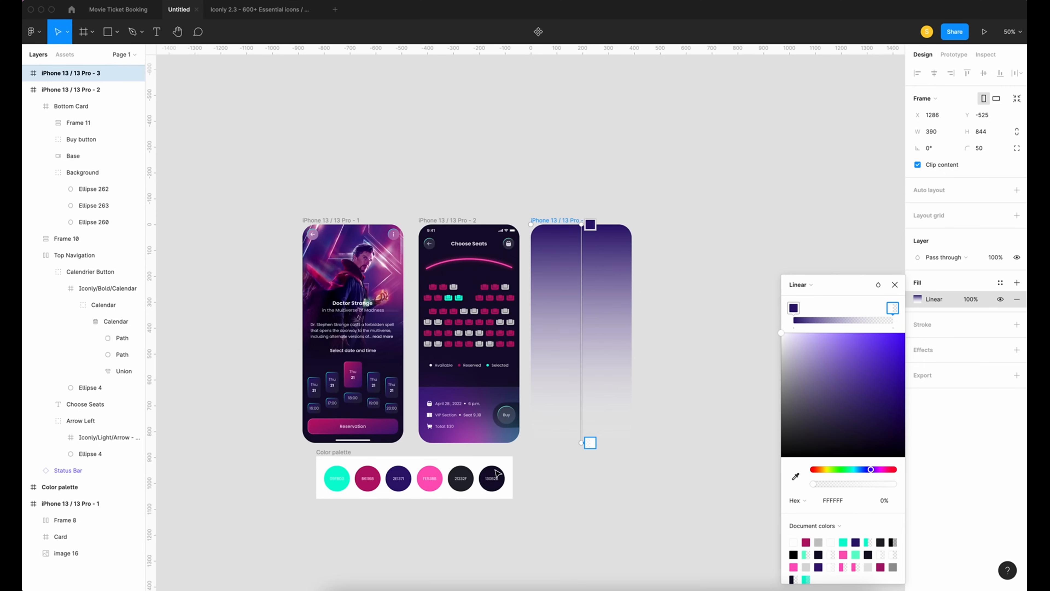
pyautogui.press('i')
pyautogui.click(492, 478)
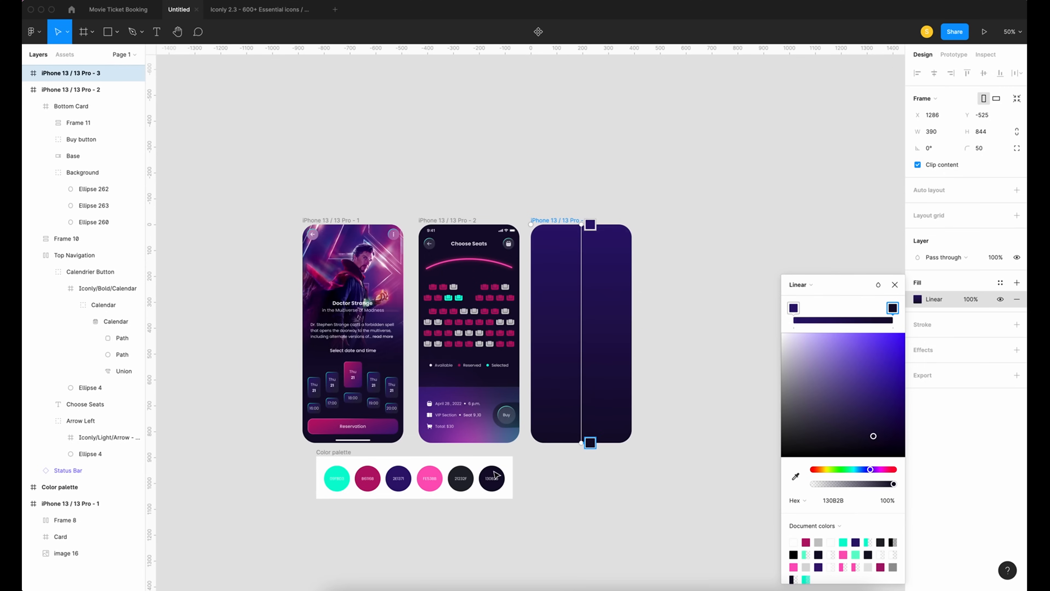
# Slant the new frame's gradient diagonally, from near its upper-left corner to near its lower-right corner.
pyautogui.moveTo(581, 223); pyautogui.dragTo(540, 222)
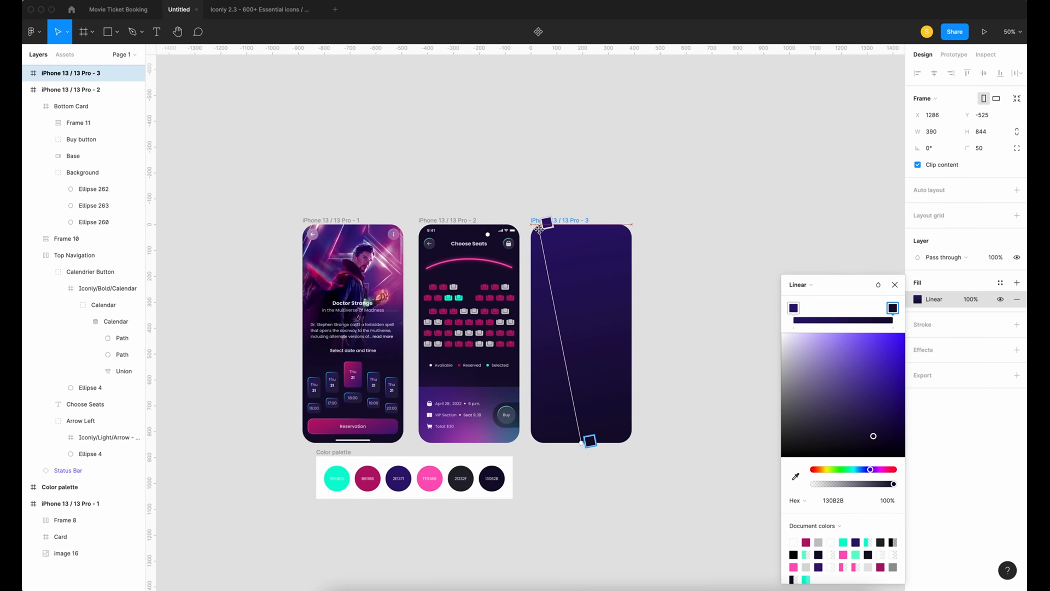
pyautogui.moveTo(584, 445); pyautogui.dragTo(622, 444)
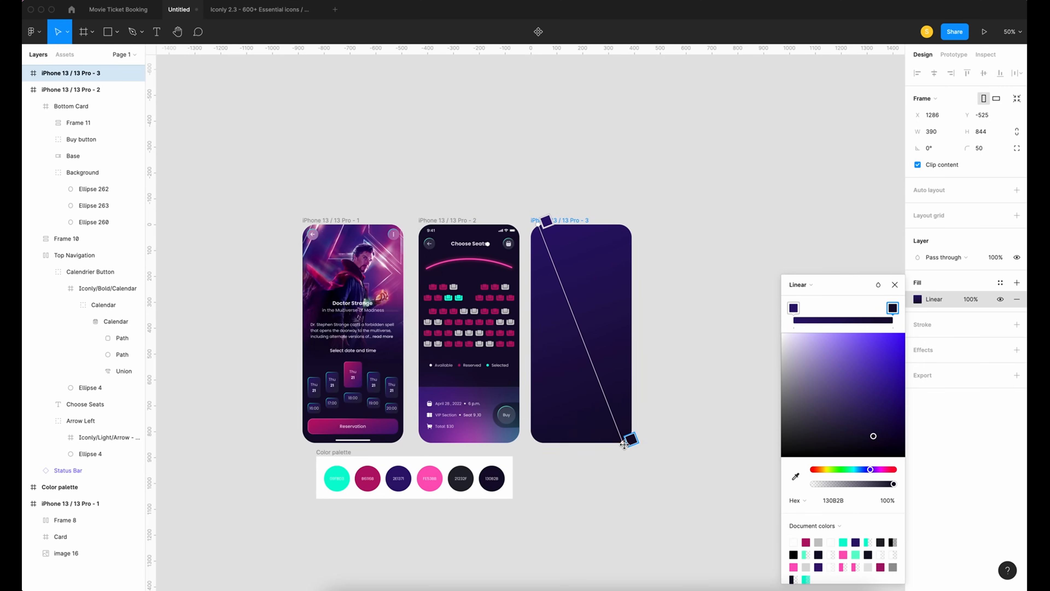
pyautogui.click(893, 285)
pyautogui.press('Escape')
# Draw a 300 × 300 circle in the new frame, place a copy at X 164, Y 275, and move the original to X -54, Y 109.
pyautogui.press('o')
pyautogui.moveTo(527, 257); pyautogui.dragTo(608, 334)
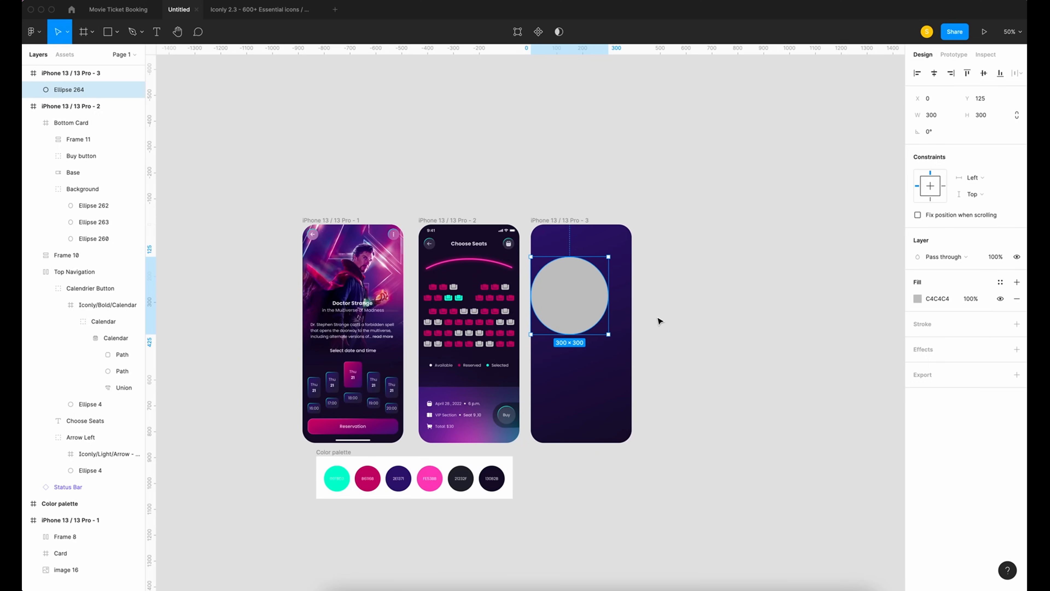
pyautogui.press('super+v')
pyautogui.moveTo(573, 309); pyautogui.dragTo(615, 347)
pyautogui.moveTo(572, 285); pyautogui.dragTo(558, 281)
# Color the upper-left circle with the palette's 09FBD3 and the lower-right circle with its FE53BB.
pyautogui.press('i')
pyautogui.click(336, 478)
pyautogui.click(606, 361)
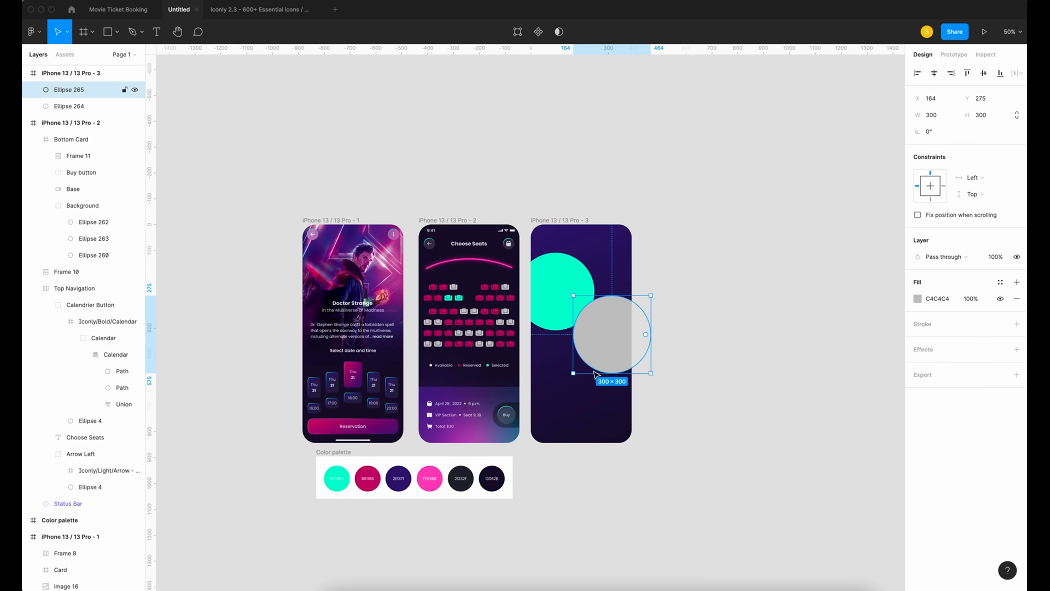
pyautogui.press('i')
pyautogui.click(432, 474)
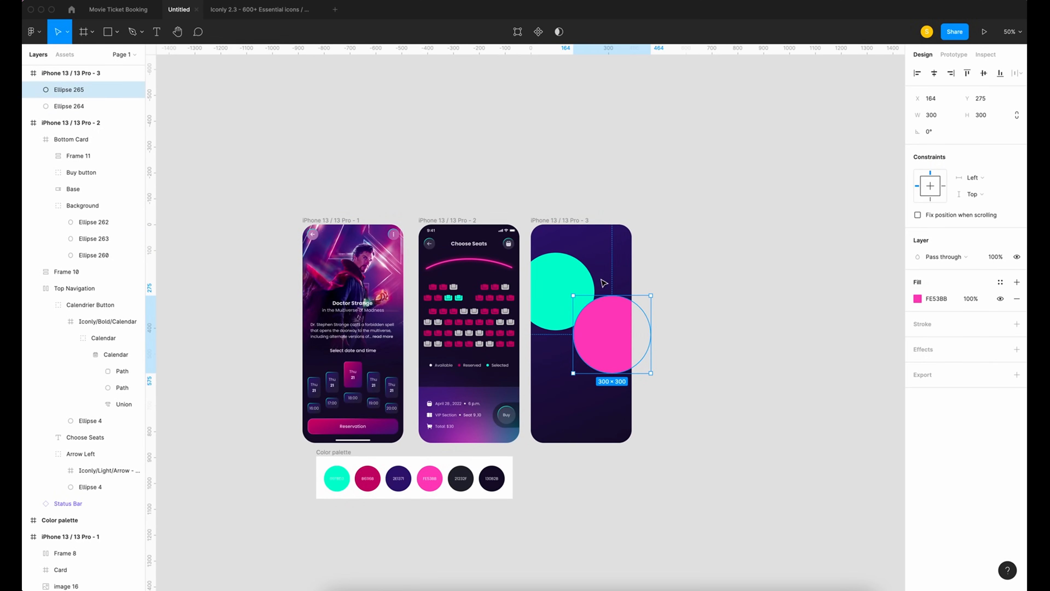
# Apply a layer blur of 200 to the turquoise circle.
pyautogui.click(598, 286)
pyautogui.click(933, 350)
pyautogui.click(950, 370)
pyautogui.click(957, 377)
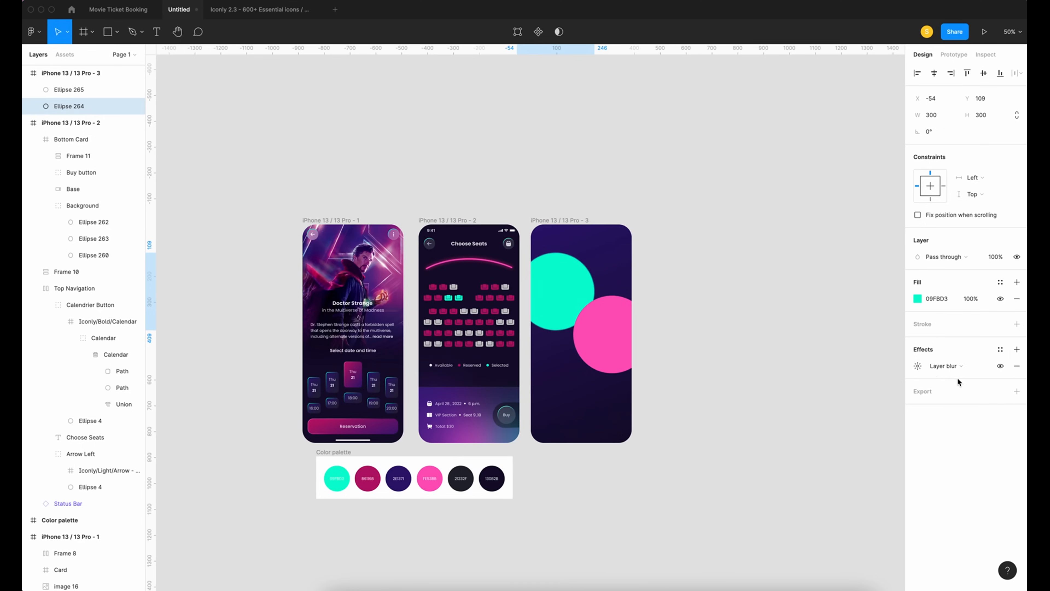
pyautogui.click(918, 365)
pyautogui.write('200')
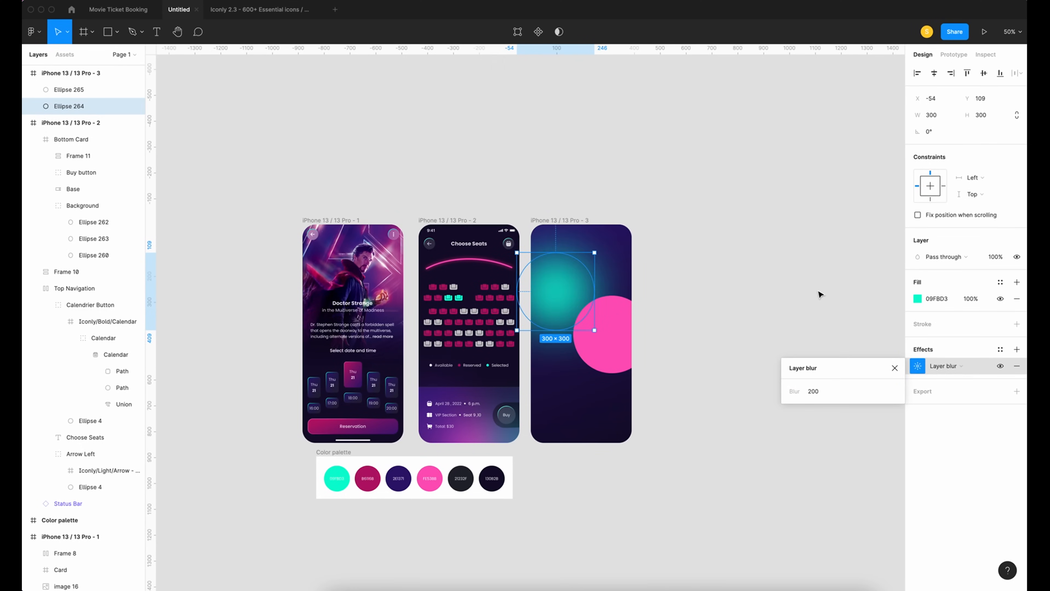
pyautogui.click(820, 293)
# Give the pink circle a layer blur of 200.
pyautogui.click(593, 328)
pyautogui.click(936, 367)
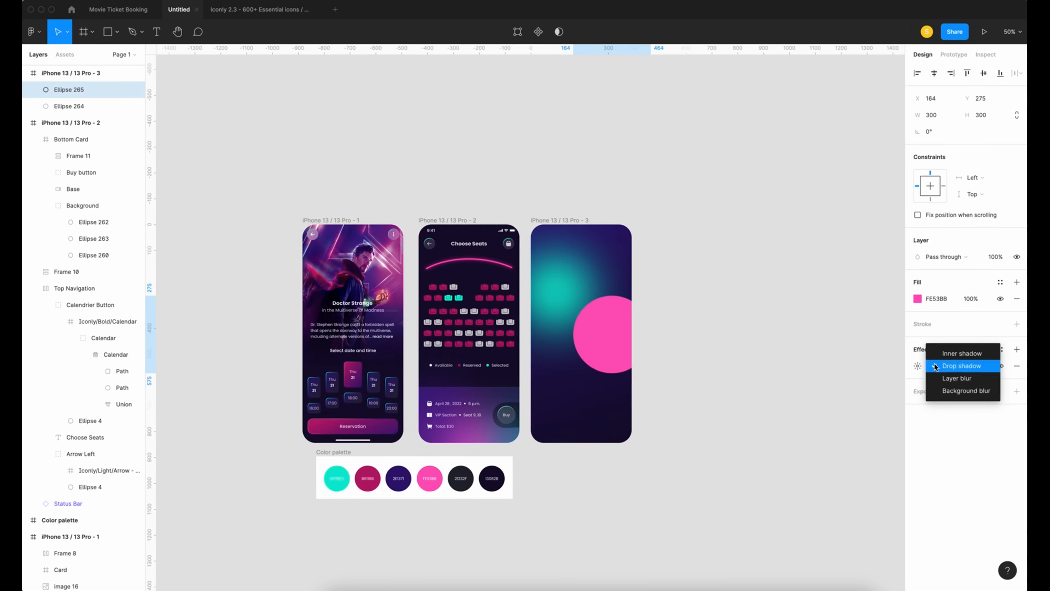
pyautogui.click(956, 378)
pyautogui.click(917, 366)
pyautogui.write('200')
pyautogui.press('Return')
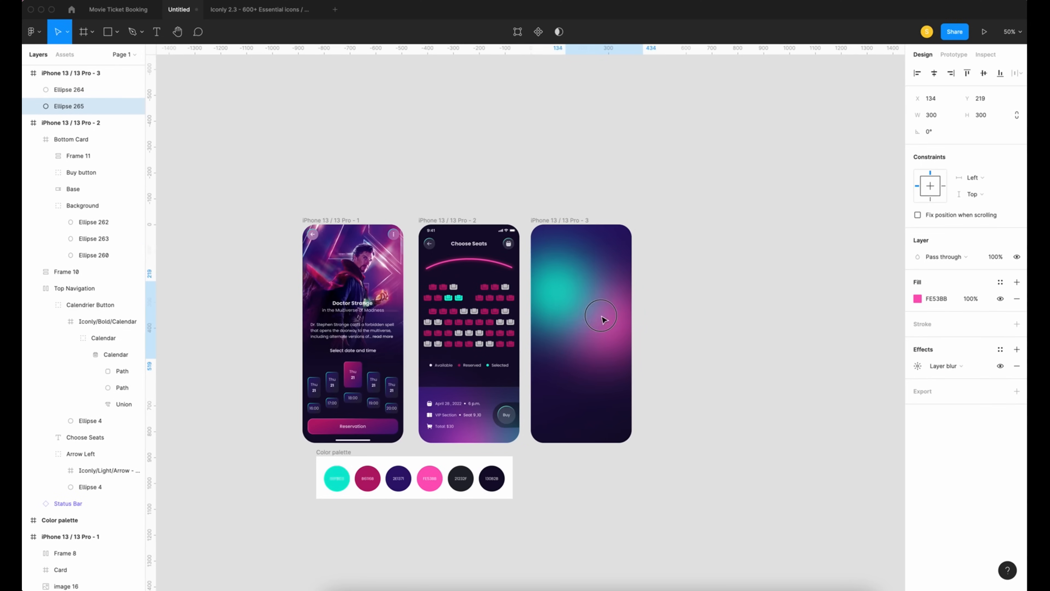
# Shift the blurred circles closer together and set the fill opacity of both to 40%.
pyautogui.moveTo(550, 285); pyautogui.dragTo(557, 293)
pyautogui.click(978, 301)
pyautogui.write('40')
pyautogui.press('Return')
pyautogui.click(605, 321)
pyautogui.click(971, 299)
pyautogui.write('40')
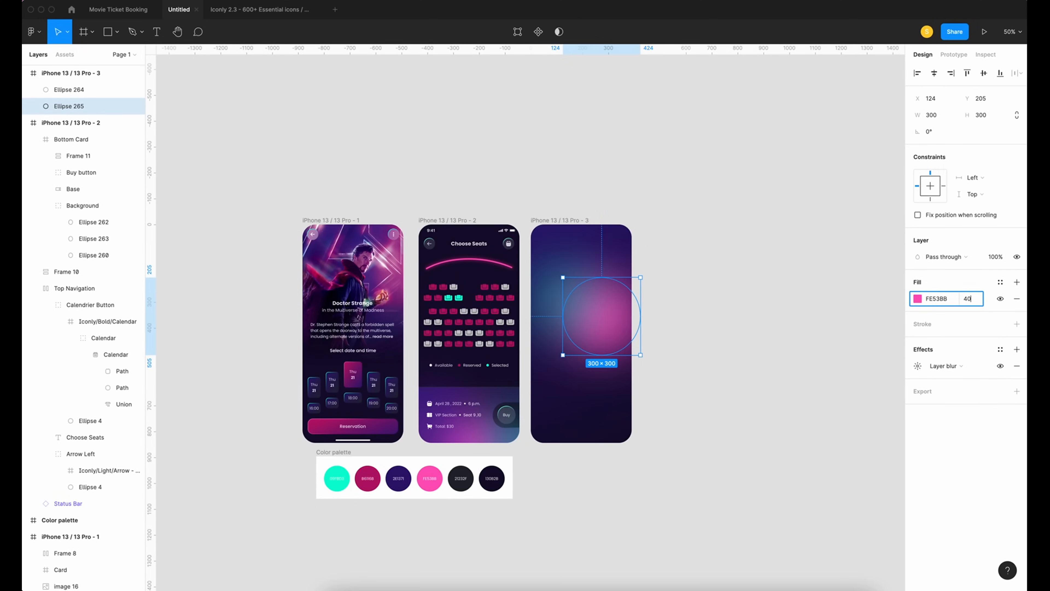
pyautogui.press('Return')
pyautogui.click(785, 291)
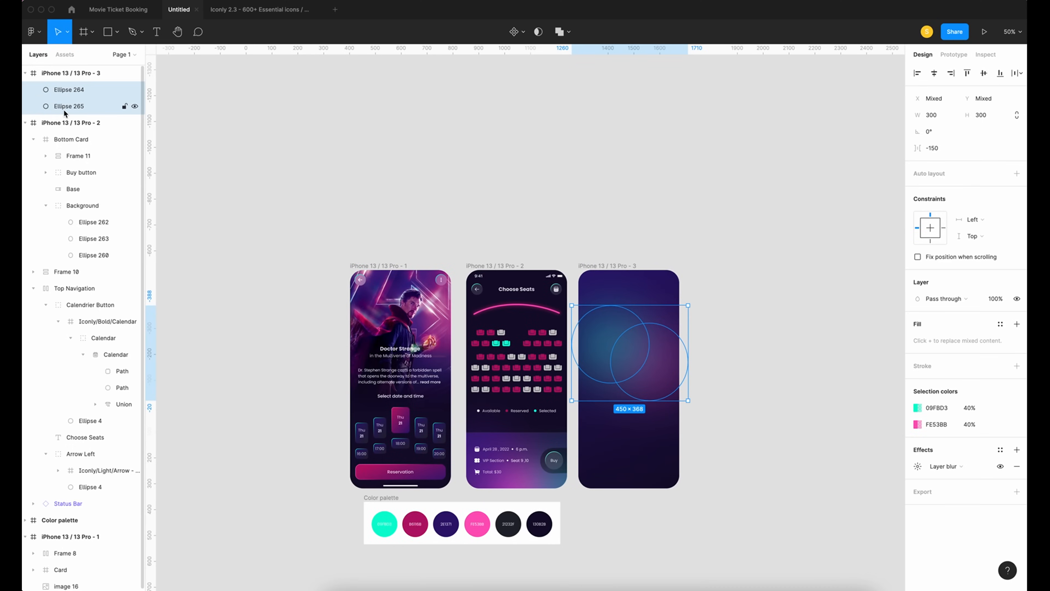
# Group the two blurred circles and rename the group as BG.
pyautogui.hotkey('ctrl', 'g')
pyautogui.doubleClick(75, 90)
pyautogui.write('BG')
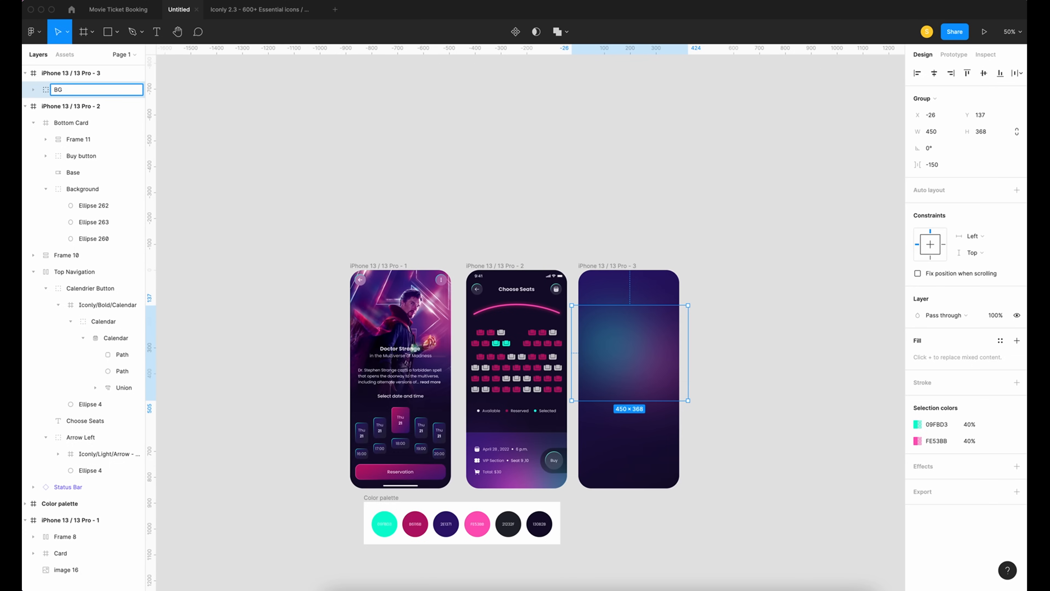
# Copy the Status Bar from the Choose Seats screen into the third frame and align it to the frame's top edge.
pyautogui.click(68, 486)
pyautogui.hotkey('ctrl', 'c')
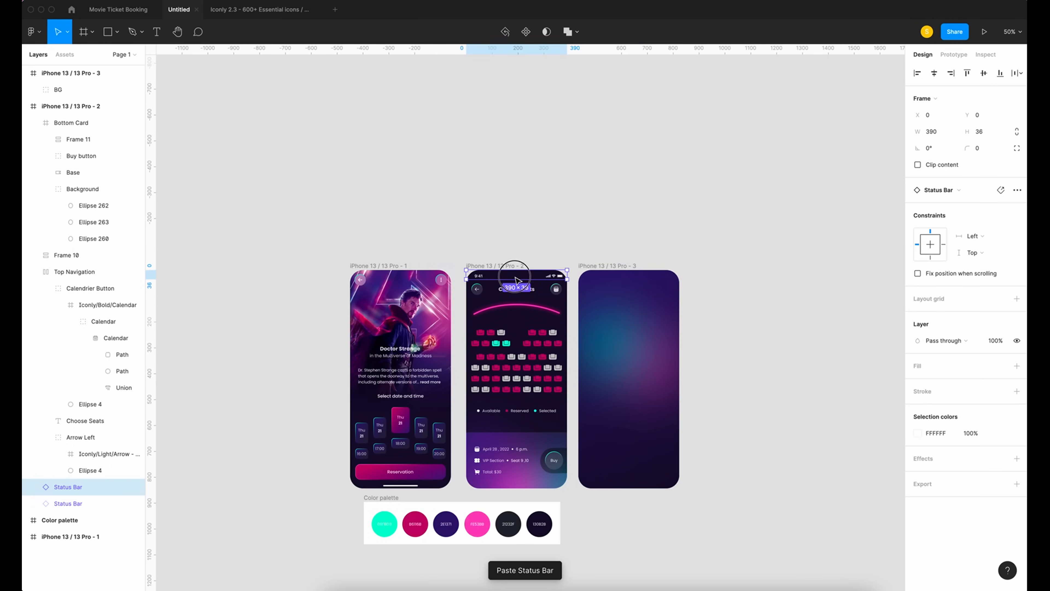
pyautogui.click(640, 284)
pyautogui.hotkey('ctrl', 'v')
pyautogui.moveTo(640, 285); pyautogui.dragTo(583, 281)
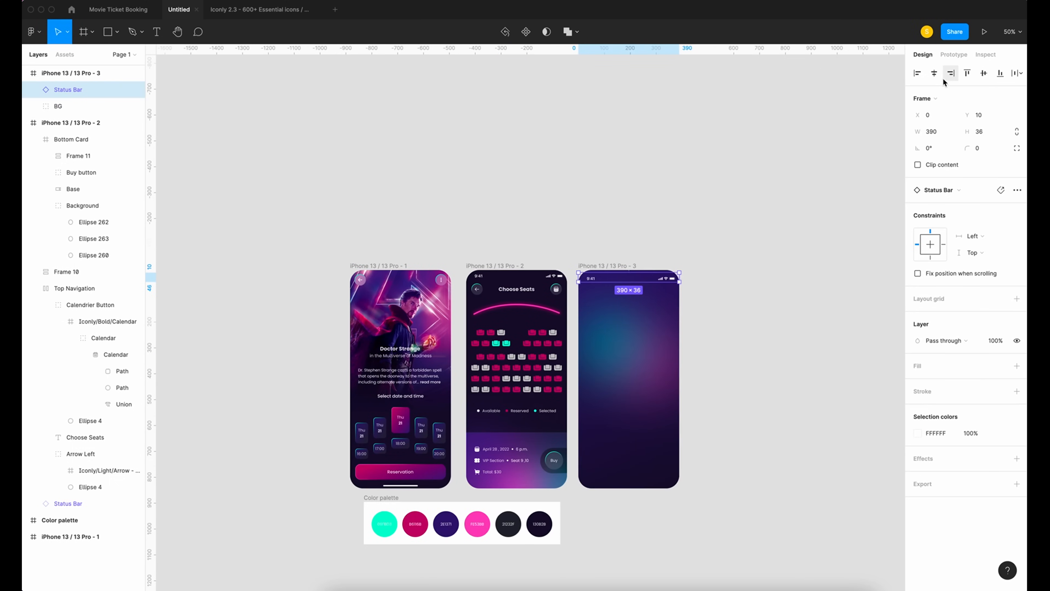
pyautogui.click(968, 74)
# Copy the Top Navigation from the Choose Seats screen into the third frame below the status bar and center it horizontally.
pyautogui.click(503, 294)
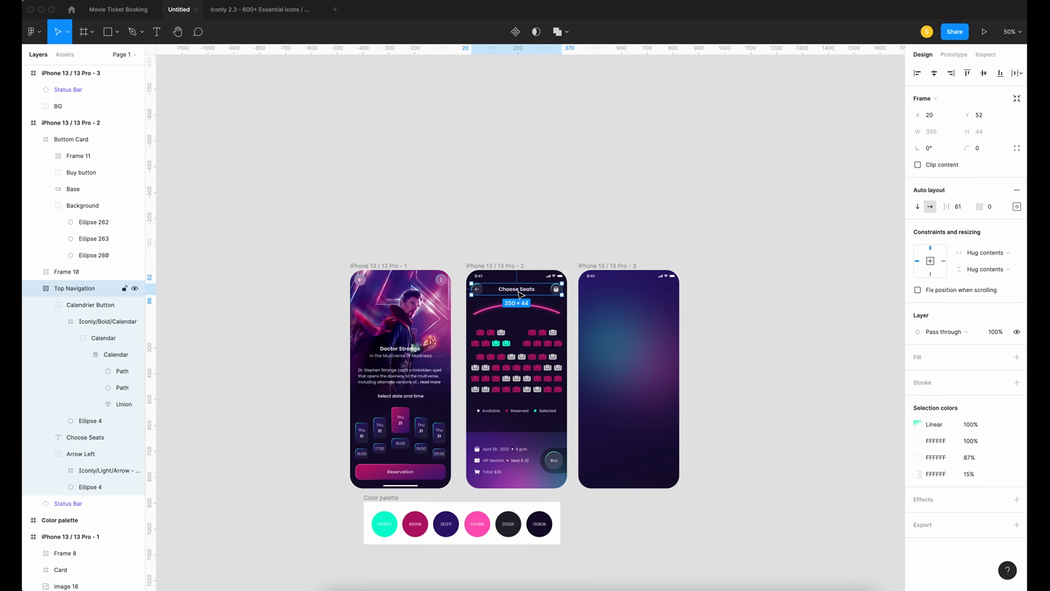
pyautogui.hotkey('ctrl', 'v')
pyautogui.moveTo(519, 294); pyautogui.dragTo(641, 297)
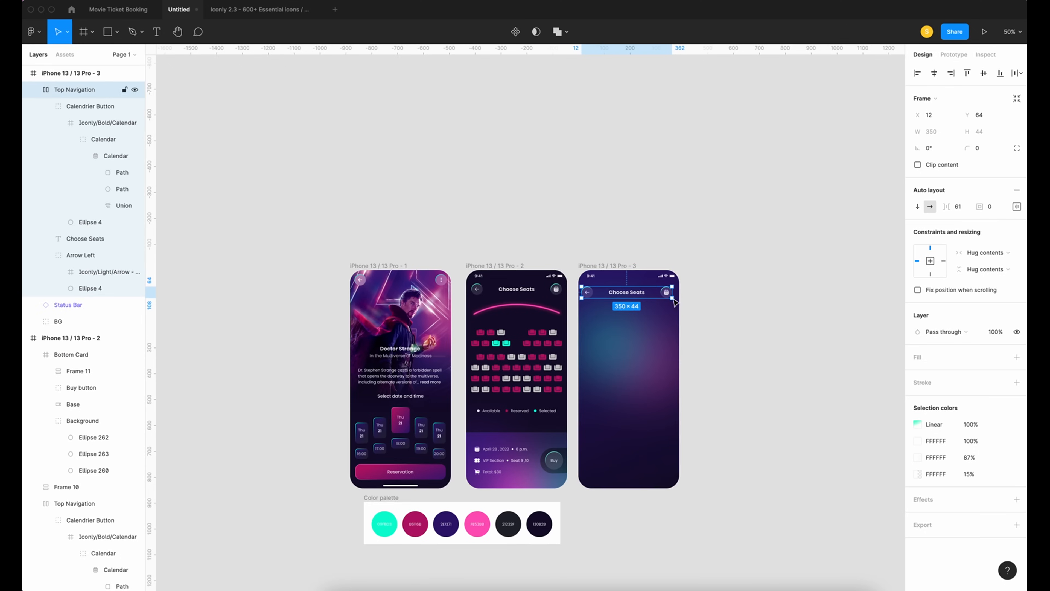
pyautogui.click(933, 75)
# Change the title in the third frame's top navigation to Mobile Ticket.
pyautogui.scroll(5, 799, 246)
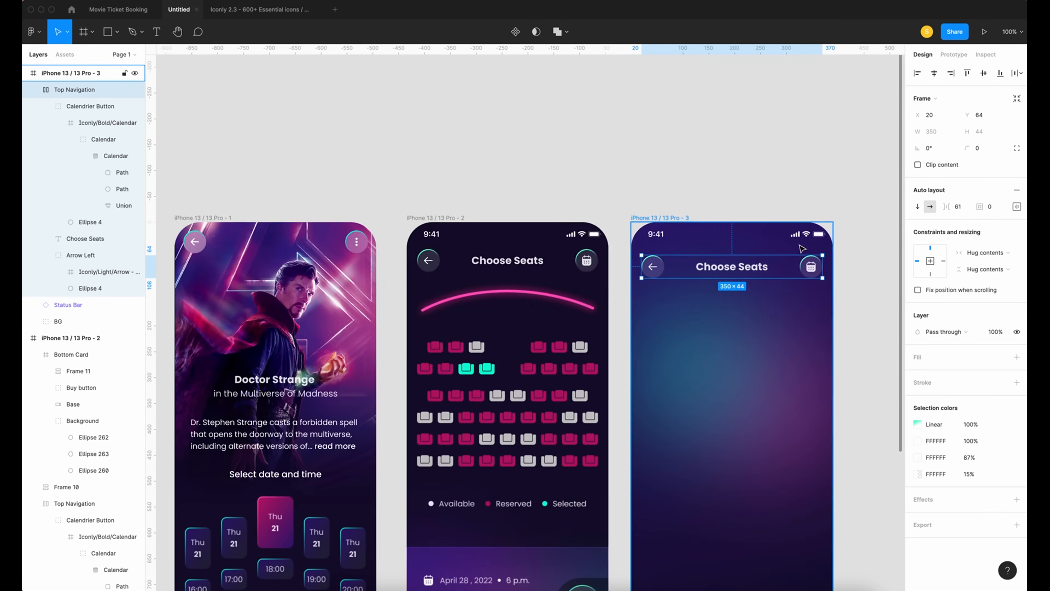
pyautogui.press('Escape')
pyautogui.doubleClick(678, 202)
pyautogui.doubleClick(671, 200)
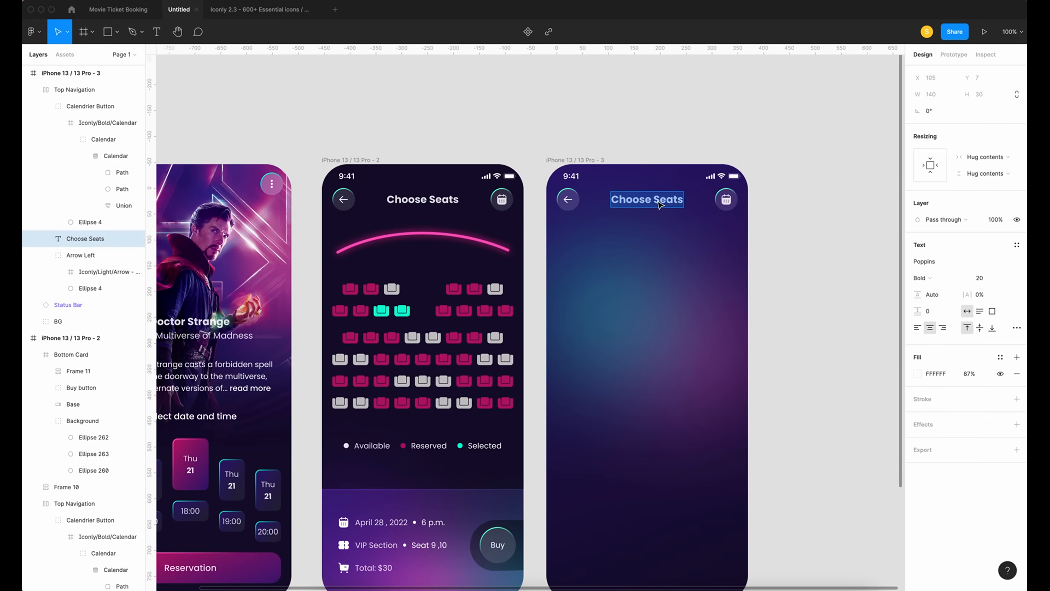
pyautogui.write('Mobile Ticket')
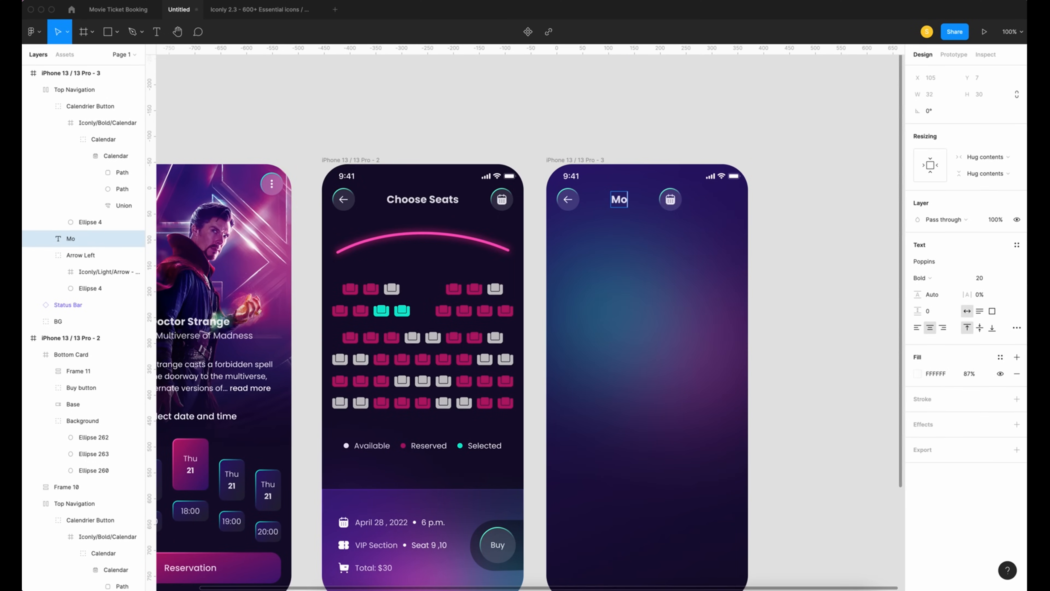
# Replace the calendar button in the Mobile Ticket navigation with a copy of the Menu button from the first screen.
pyautogui.click(84, 533)
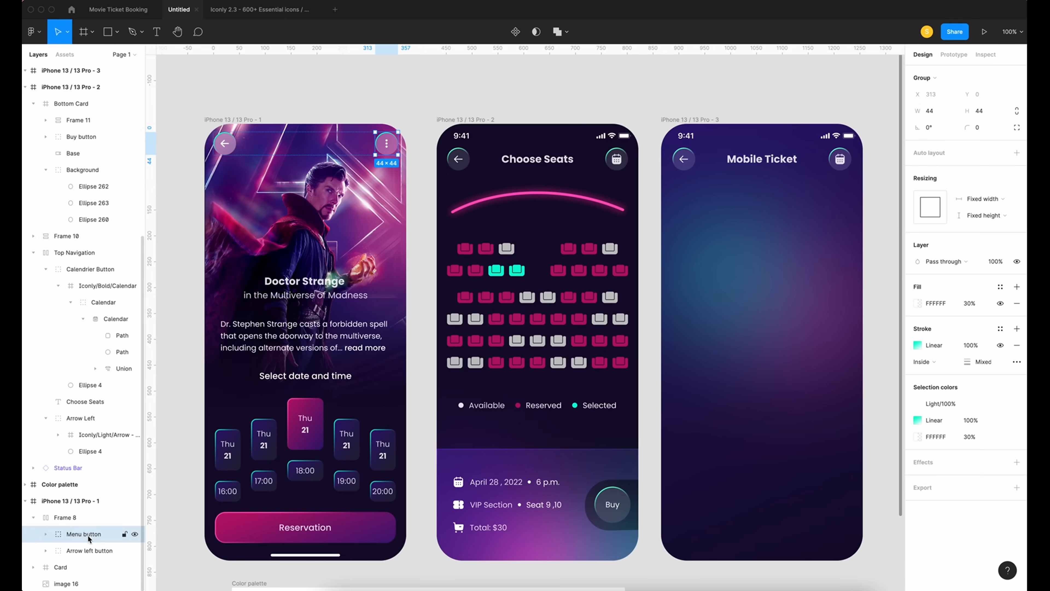
pyautogui.rightClick(88, 538)
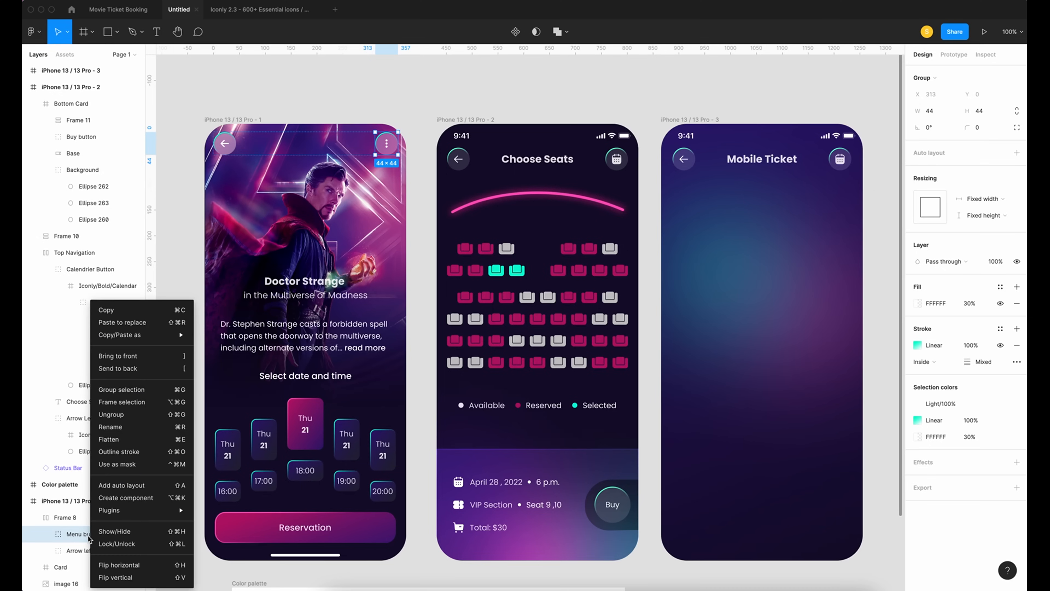
pyautogui.click(112, 314)
pyautogui.hscroll(2, 495, 290)
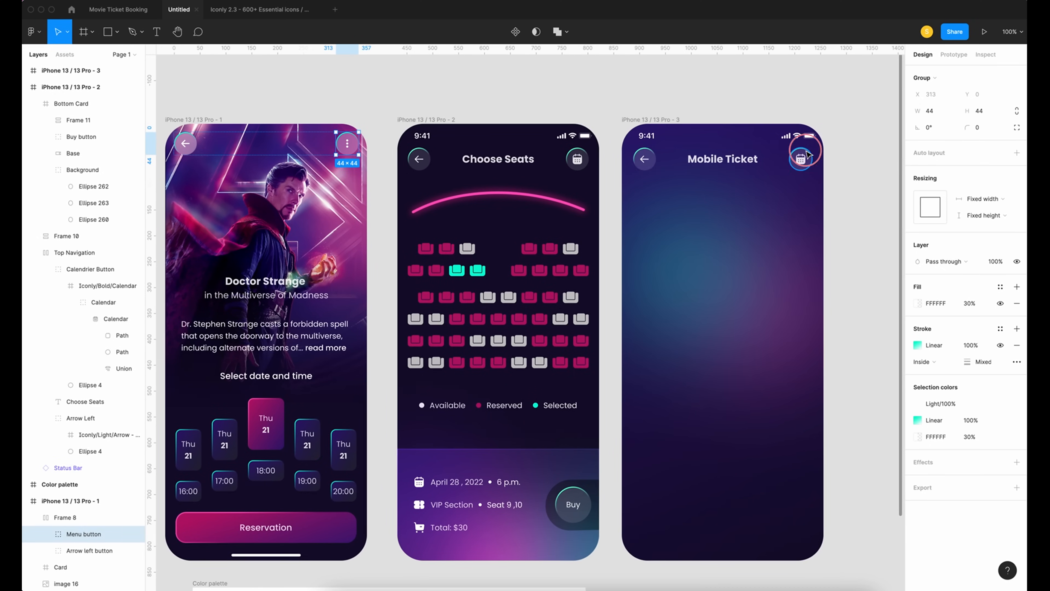
pyautogui.click(800, 159)
pyautogui.click(83, 109)
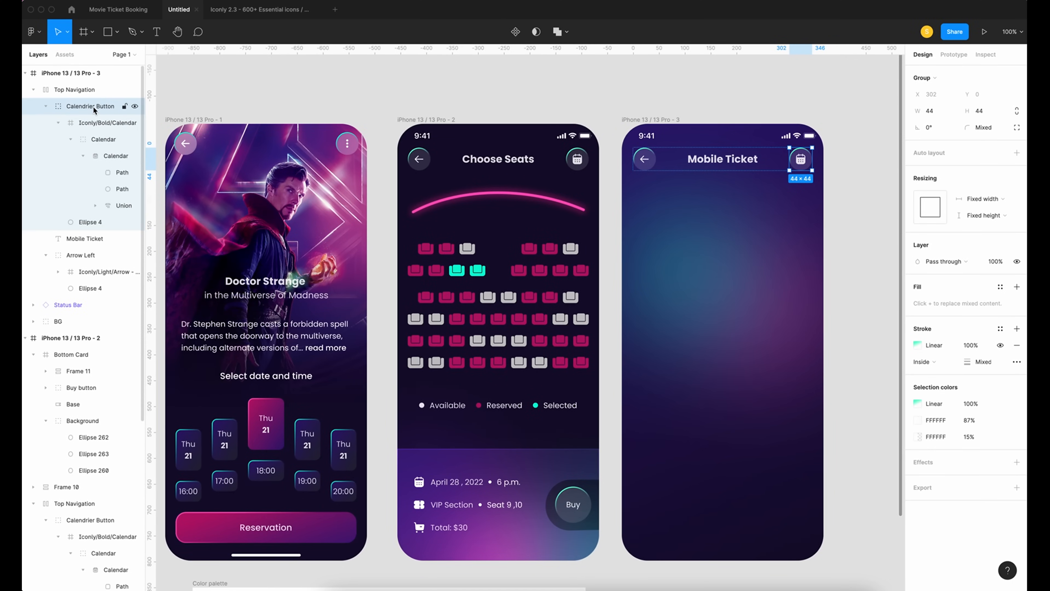
pyautogui.rightClick(95, 109)
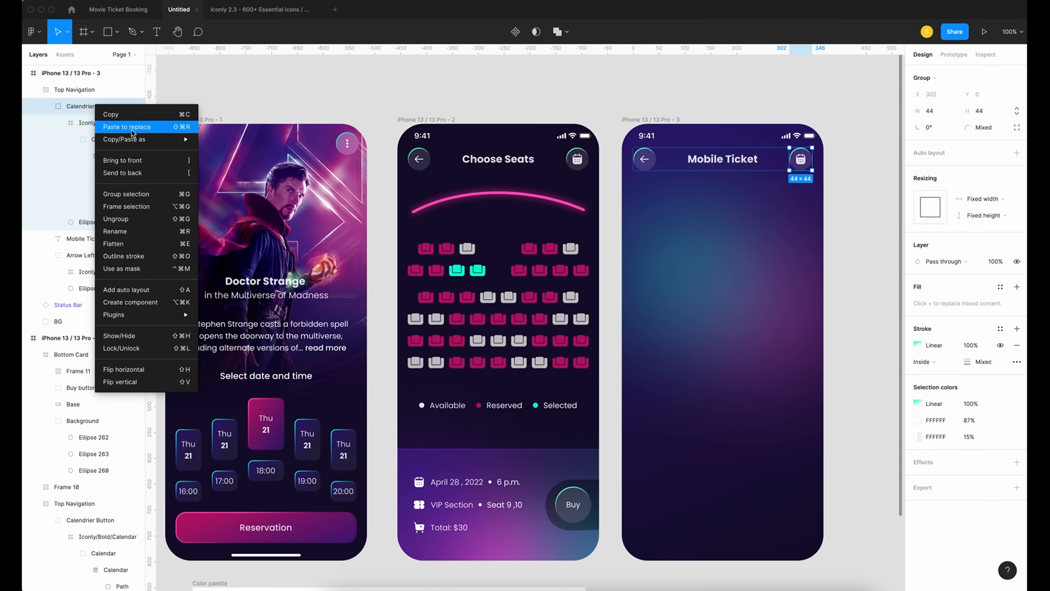
pyautogui.click(152, 132)
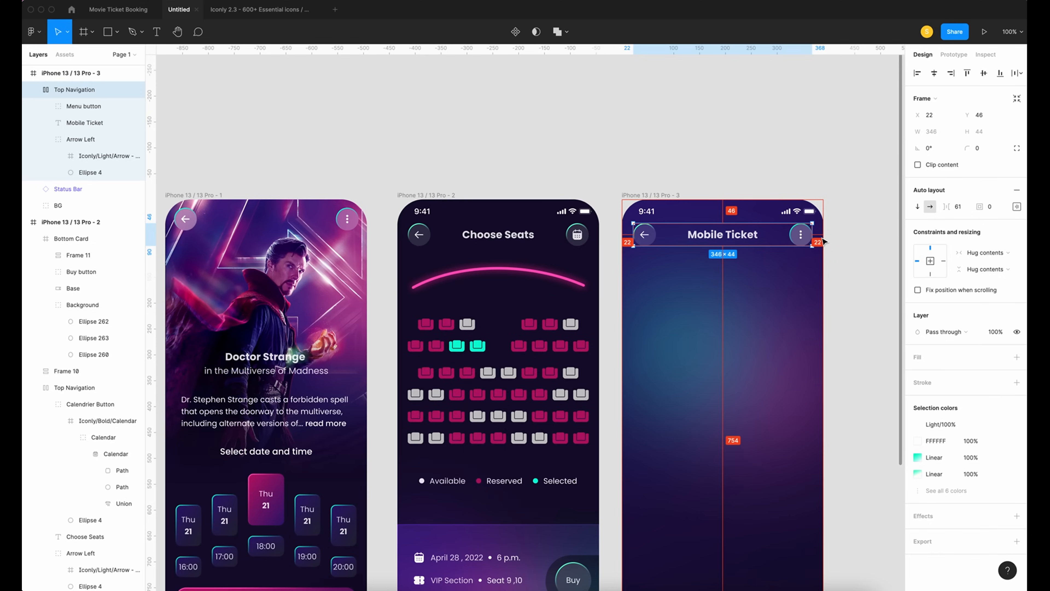
# Set the item spacing of the Mobile Ticket top navigation to 63 and check its distances to the frame edges.
pyautogui.click(958, 207)
pyautogui.write('63')
pyautogui.press('Return')
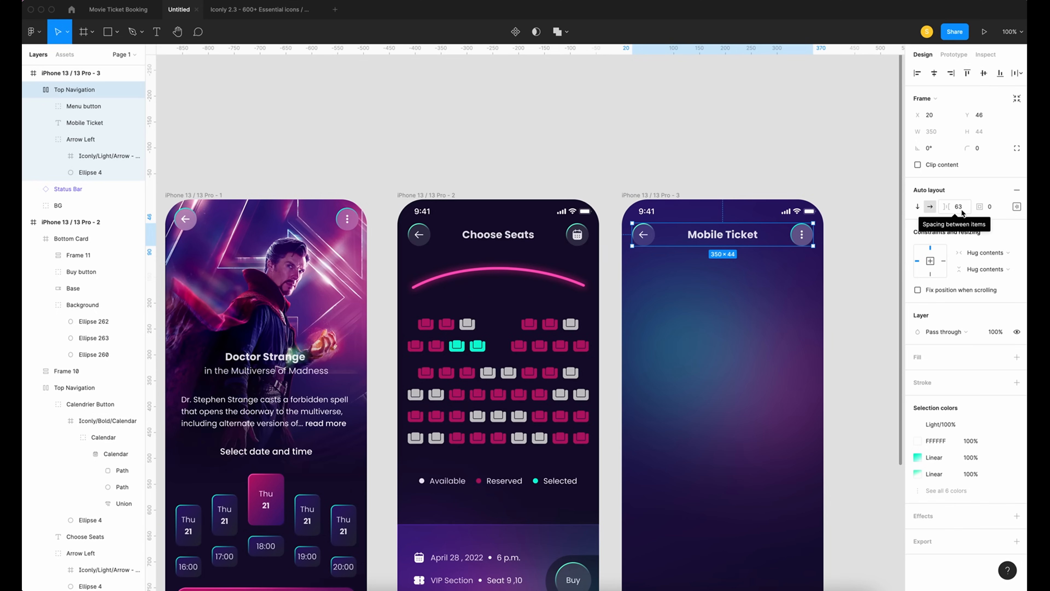
pyautogui.press('alt')
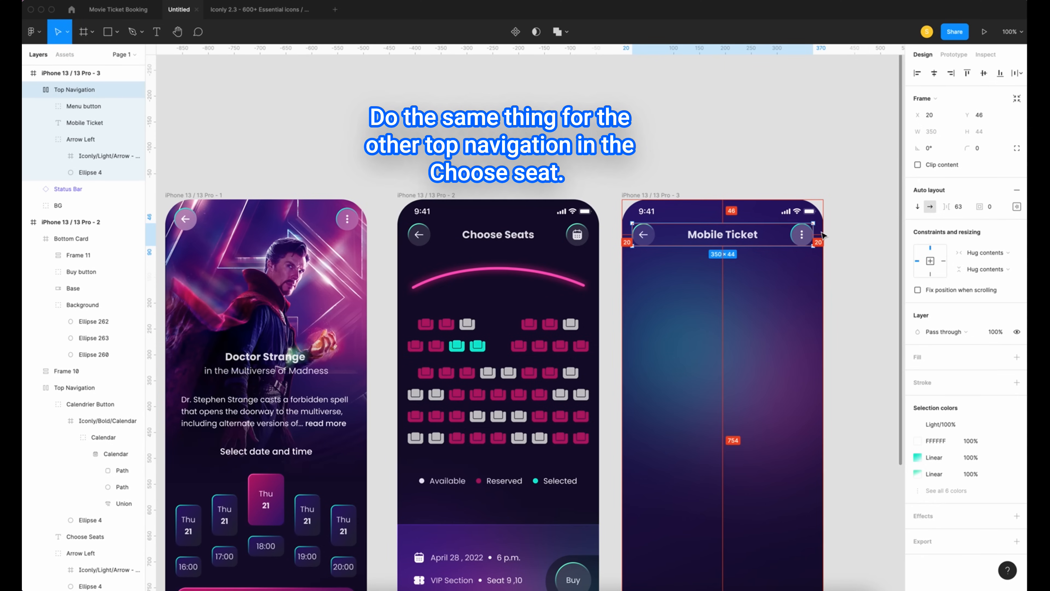
pyautogui.click(839, 236)
pyautogui.scroll(-2, 662, 269)
pyautogui.hscroll(3, 662, 268)
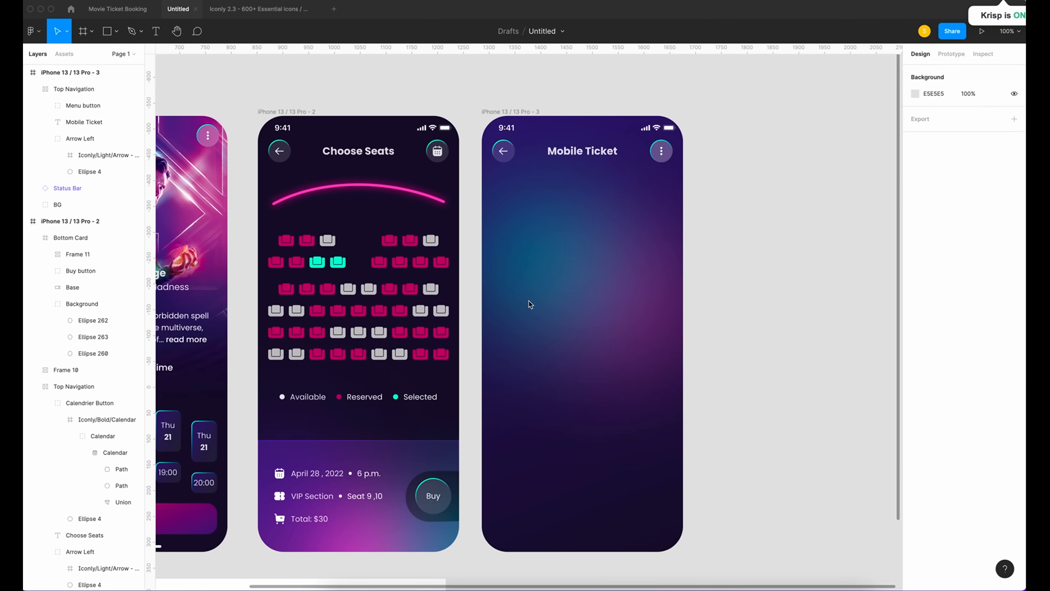
# Draw a rectangle below the Mobile Ticket navigation, size it to 250 × 460 and center it horizontally in the frame.
pyautogui.press('r')
pyautogui.moveTo(425, 191); pyautogui.dragTo(582, 484)
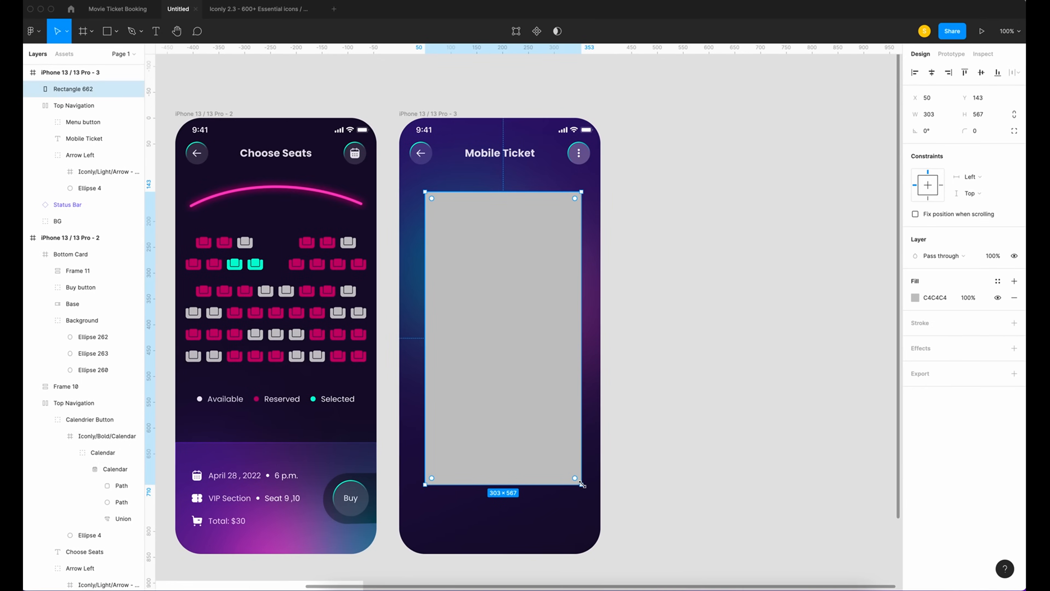
pyautogui.click(930, 114)
pyautogui.write('250')
pyautogui.press('Tab')
pyautogui.write('460')
pyautogui.hscroll(-2, 525, 314)
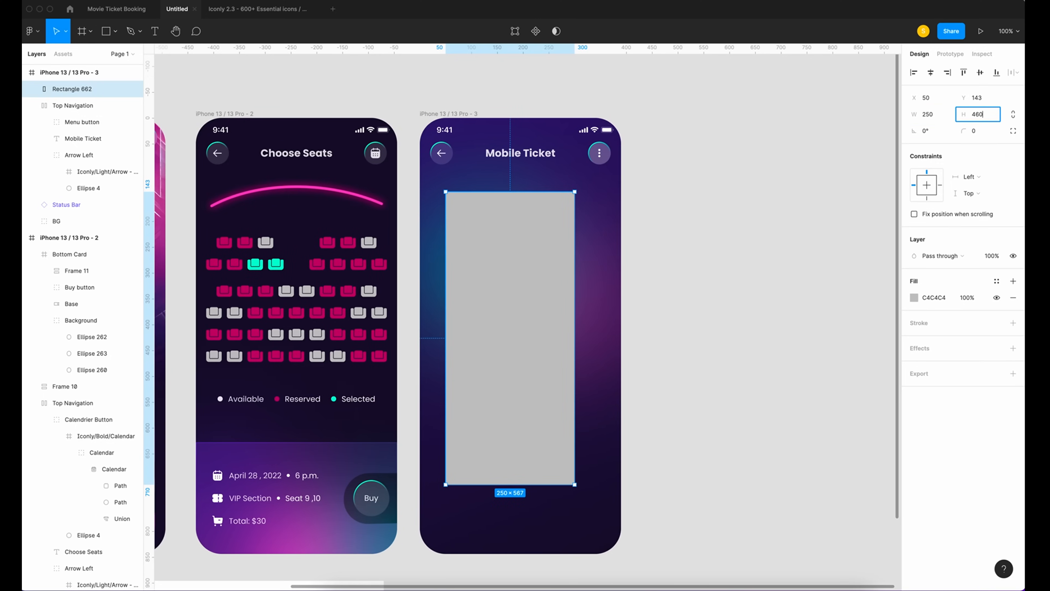
pyautogui.press('Return')
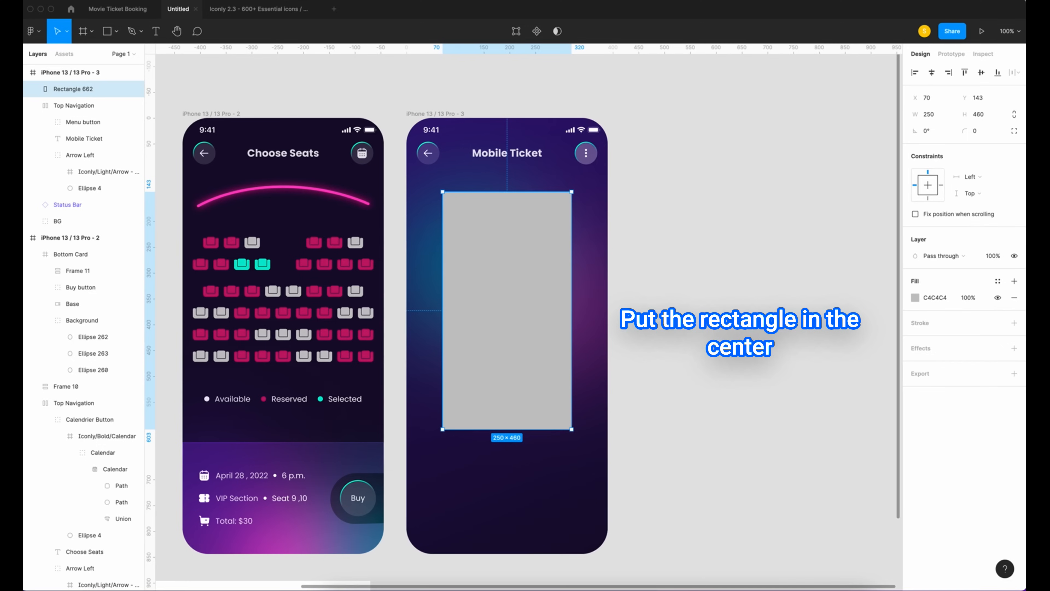
# Set the corner radius of the ticket rectangle to 30.
pyautogui.click(980, 132)
pyautogui.write('30')
pyautogui.press('Return')
# Draw a 50 × 50 circle straddling the ticket rectangle's left edge in its lower half and fill it with red FF0000.
pyautogui.hscroll(-2, 670, 229)
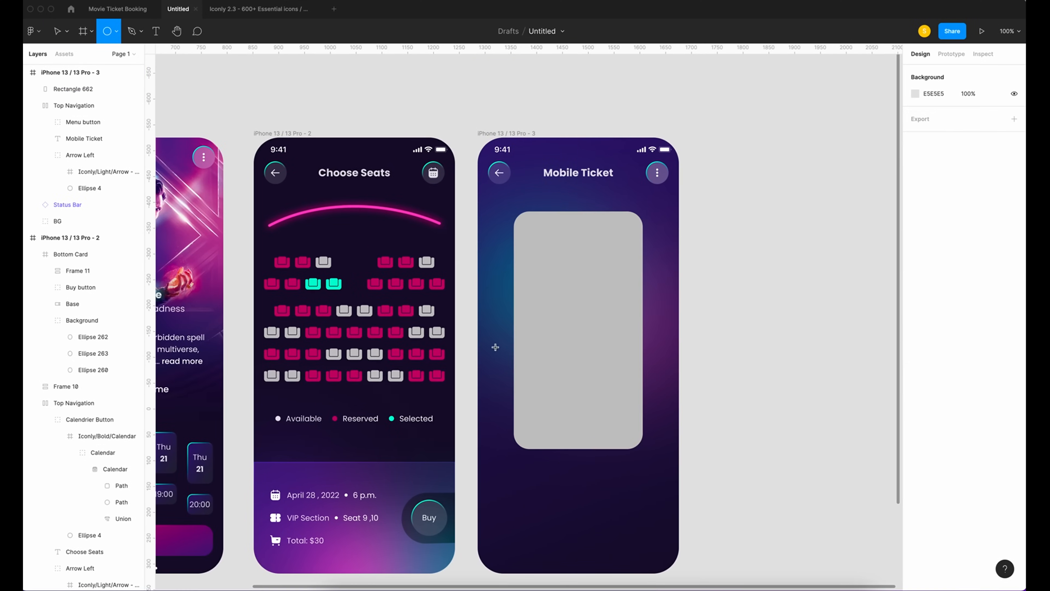
pyautogui.moveTo(500, 355); pyautogui.dragTo(527, 382)
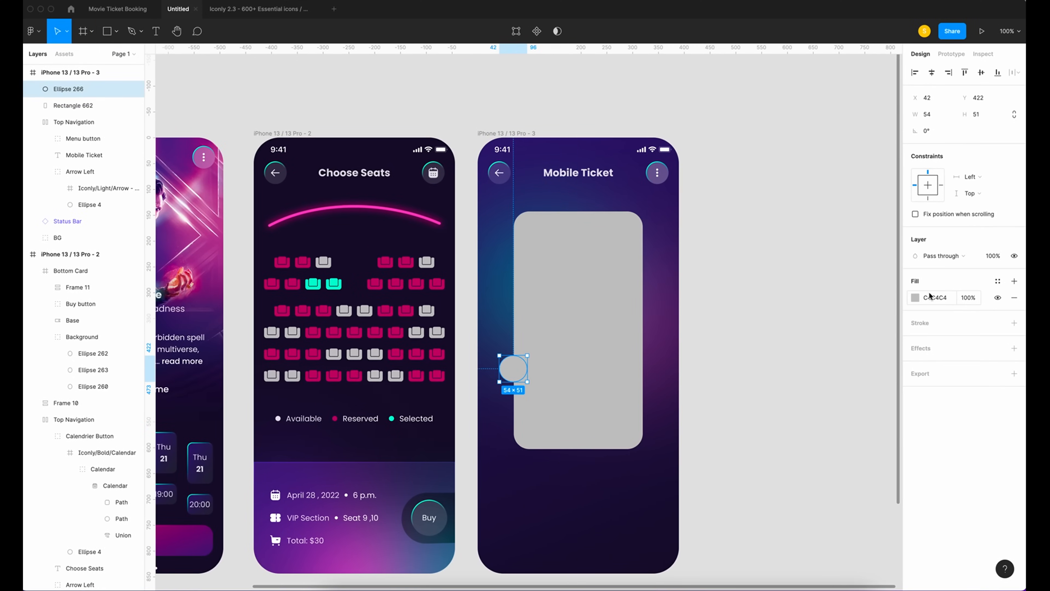
pyautogui.click(927, 114)
pyautogui.write('50')
pyautogui.press('Tab')
pyautogui.press('Return')
pyautogui.click(915, 298)
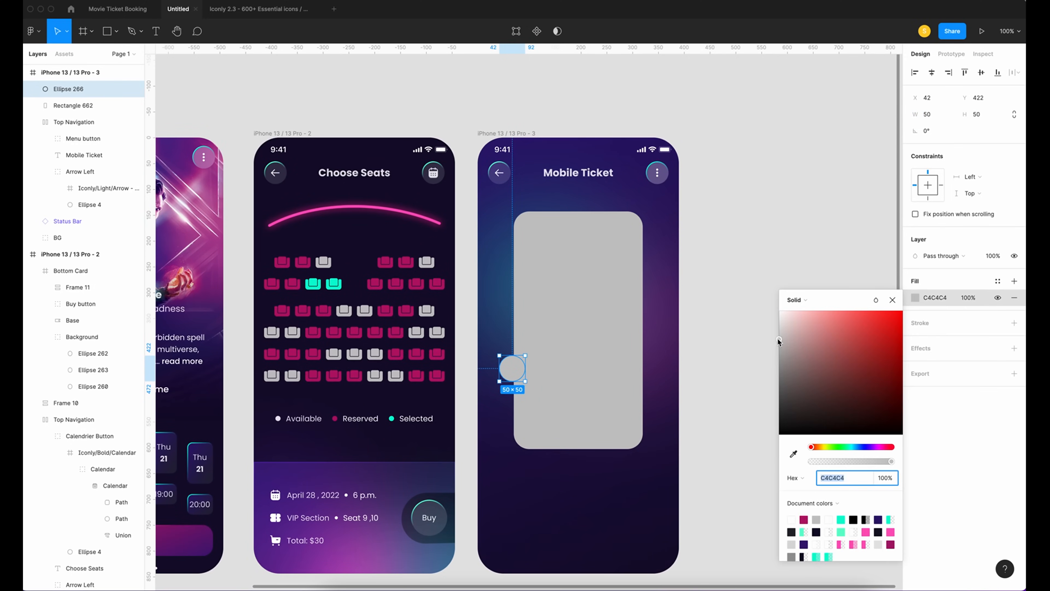
pyautogui.moveTo(778, 341); pyautogui.dragTo(1003, 239)
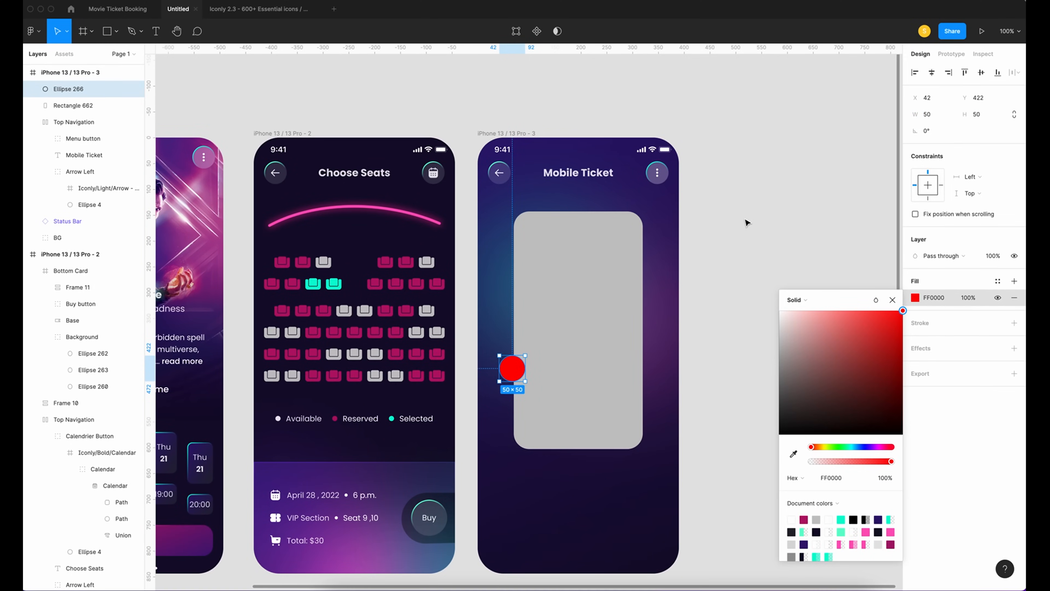
# Draw a rectangle about 251 × 162 over the lower part of the ticket, starting at the red circle.
pyautogui.press('super+plus')
pyautogui.moveTo(469, 414); pyautogui.dragTo(473, 415)
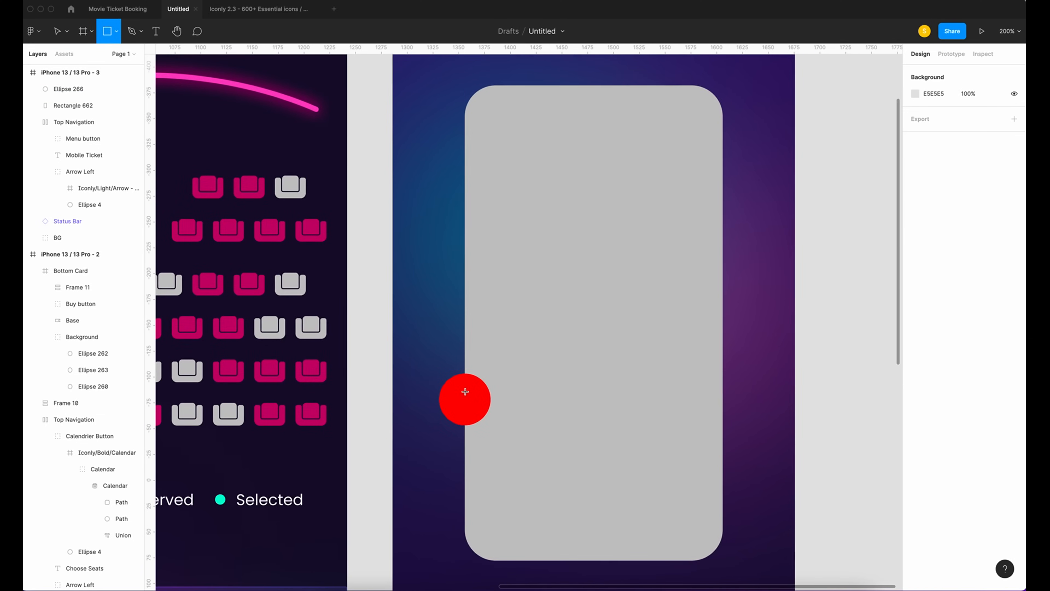
pyautogui.moveTo(466, 390)
pyautogui.mouseDown()
pyautogui.moveTo(703, 563)
pyautogui.moveTo(726, 556)
pyautogui.mouseUp()
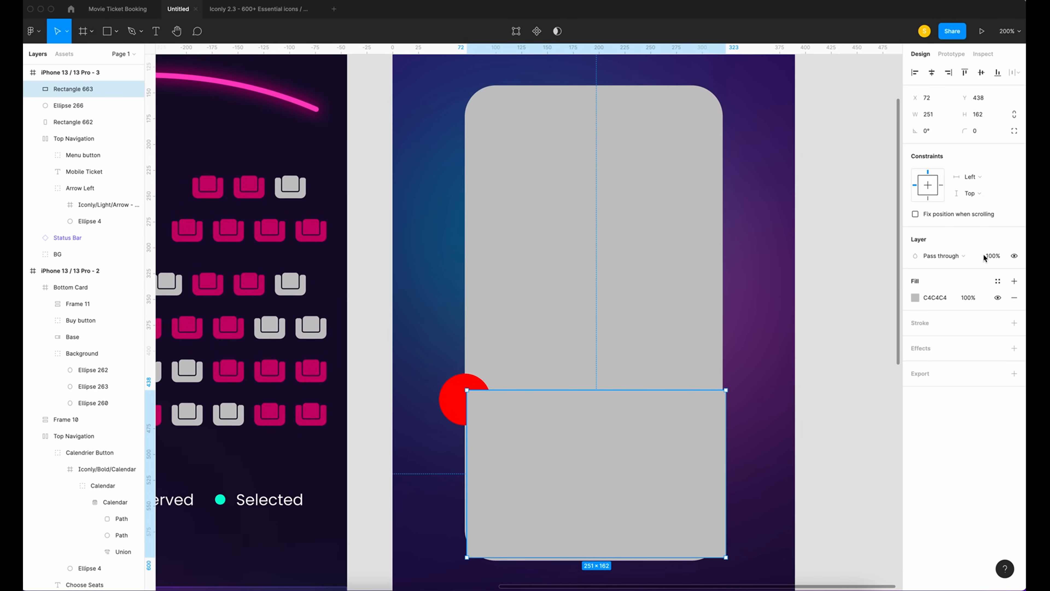
# Set the new rectangle over the lower card to 250 wide and 132 high.
pyautogui.click(947, 120)
pyautogui.write('2')
pyautogui.press('Tab')
pyautogui.write('1')
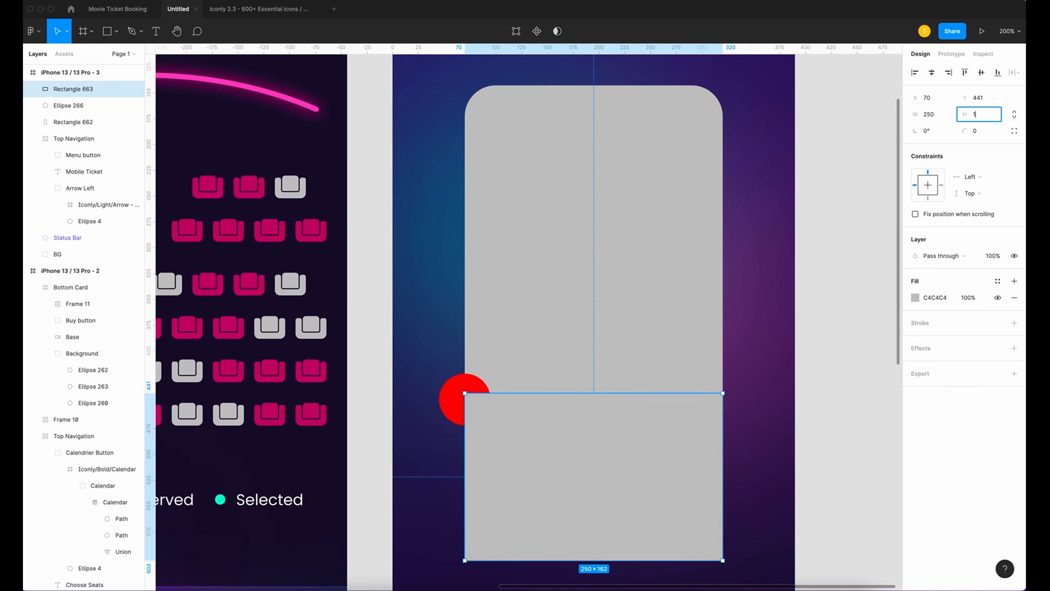
pyautogui.write('32')
pyautogui.press('Return')
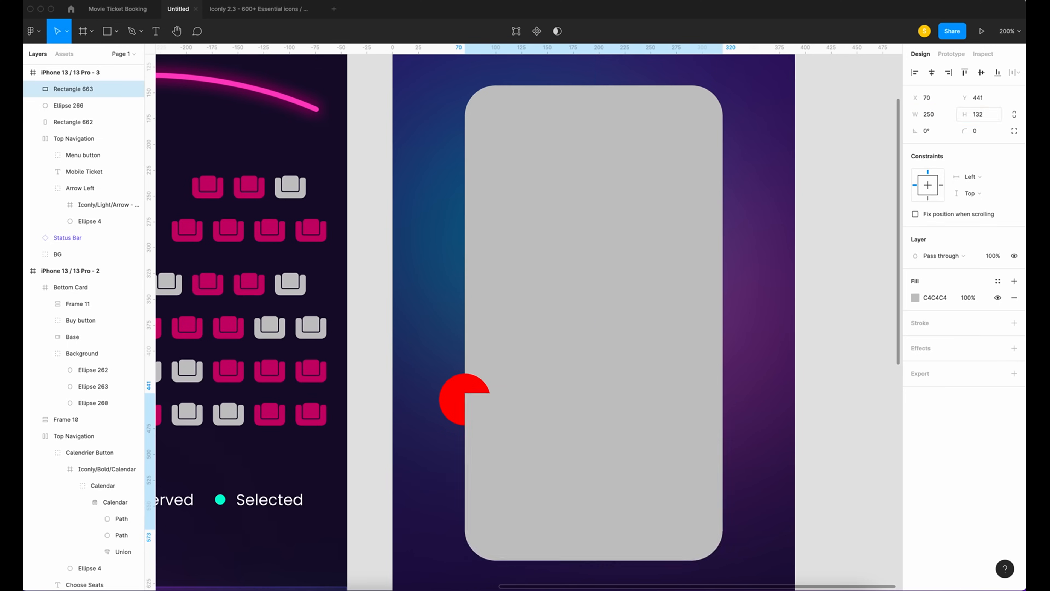
# Fill the rectangle with the teal document color 09FBD3 and move it down to the card's lower edge at Y 471.
pyautogui.click(914, 298)
pyautogui.click(798, 325)
pyautogui.click(826, 310)
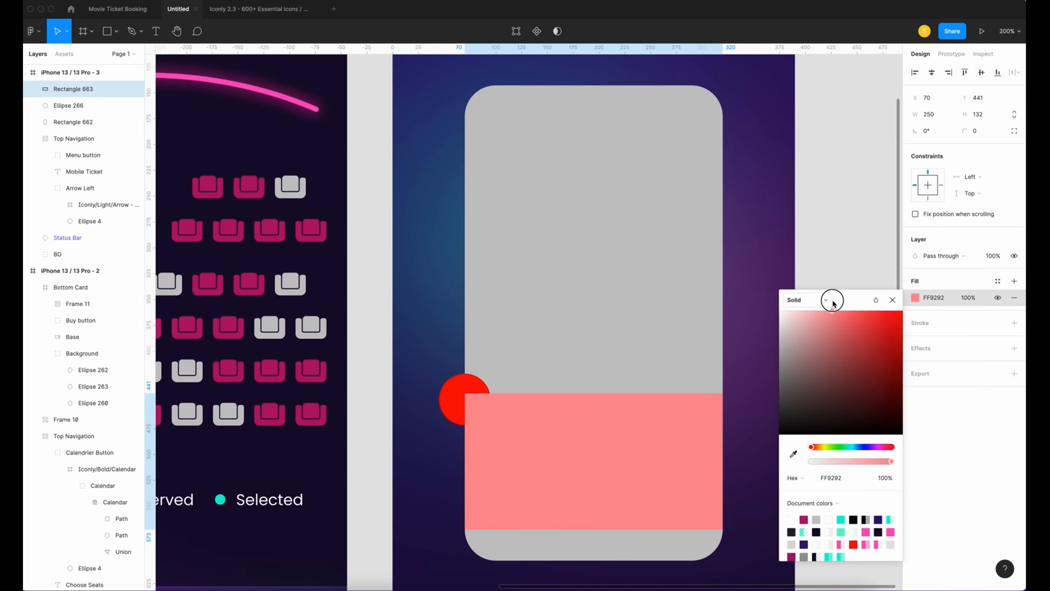
pyautogui.click(840, 519)
pyautogui.moveTo(586, 468); pyautogui.dragTo(587, 498)
# Place the red circle's layer above the teal rectangle and move the circle down 20 px to Y 442.
pyautogui.scroll(-2, 586, 498)
pyautogui.click(471, 361)
pyautogui.moveTo(39, 104); pyautogui.dragTo(39, 85)
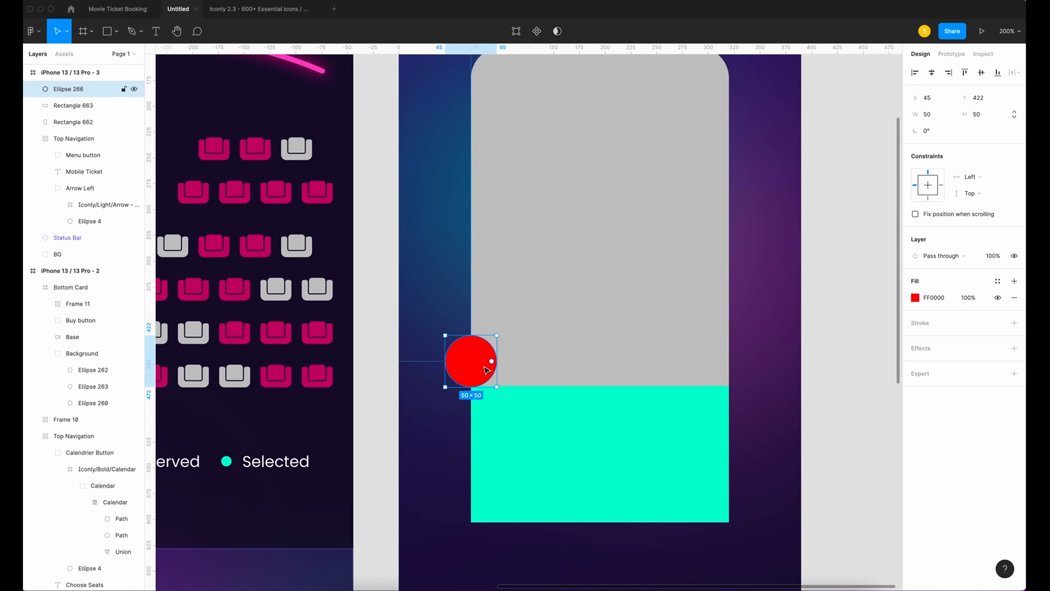
pyautogui.hotkey('shift', 'Down')
pyautogui.hotkey('shift', 'Down')
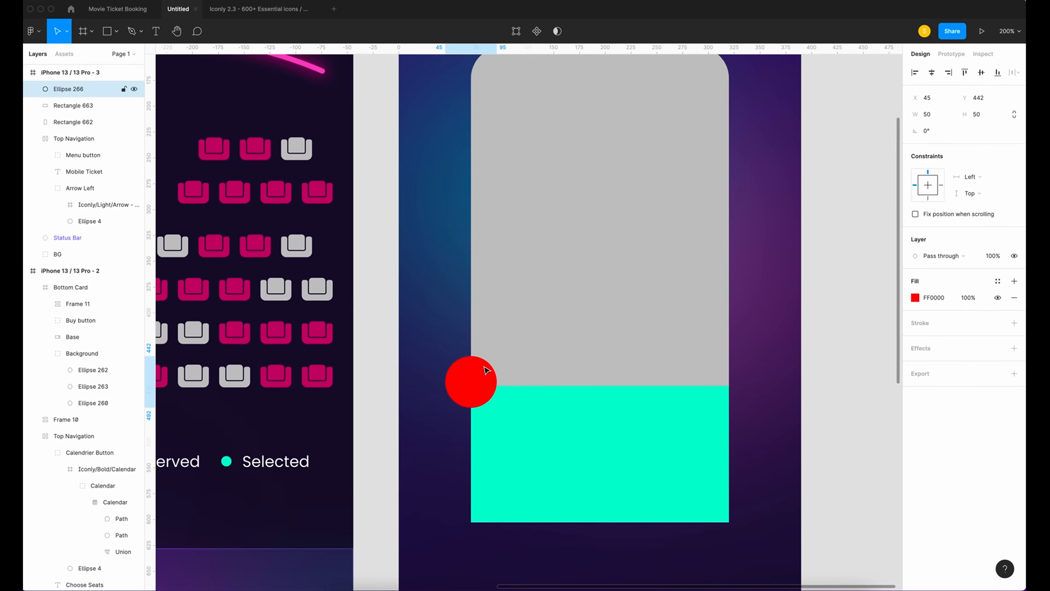
# Duplicate the red circle and move the copy horizontally onto the card's opposite edge, at X 295.
pyautogui.press('+')
pyautogui.hscroll(3, 549, 500)
pyautogui.scroll(-2, 549, 499)
pyautogui.press('super+v')
pyautogui.hotkey('shift', 'Right')
pyautogui.hotkey('shift', 'Right')
pyautogui.hotkey('shift', 'Right')
pyautogui.hotkey('shift', 'Right')
pyautogui.hotkey('shift', 'Right')
pyautogui.hotkey('shift', 'Right')
pyautogui.hotkey('shift', 'Right')
pyautogui.hotkey('shift', 'Right')
pyautogui.hotkey('shift', 'Right')
pyautogui.hotkey('shift', 'Right')
pyautogui.hotkey('shift', 'Right')
pyautogui.hotkey('shift', 'Right')
pyautogui.hotkey('shift', 'Right')
pyautogui.hotkey('shift', 'Right')
pyautogui.hotkey('shift', 'Right')
pyautogui.hotkey('shift', 'Right')
pyautogui.hotkey('shift', 'Right')
pyautogui.hotkey('shift', 'Right')
pyautogui.hotkey('shift', 'Right')
pyautogui.hotkey('shift', 'Right')
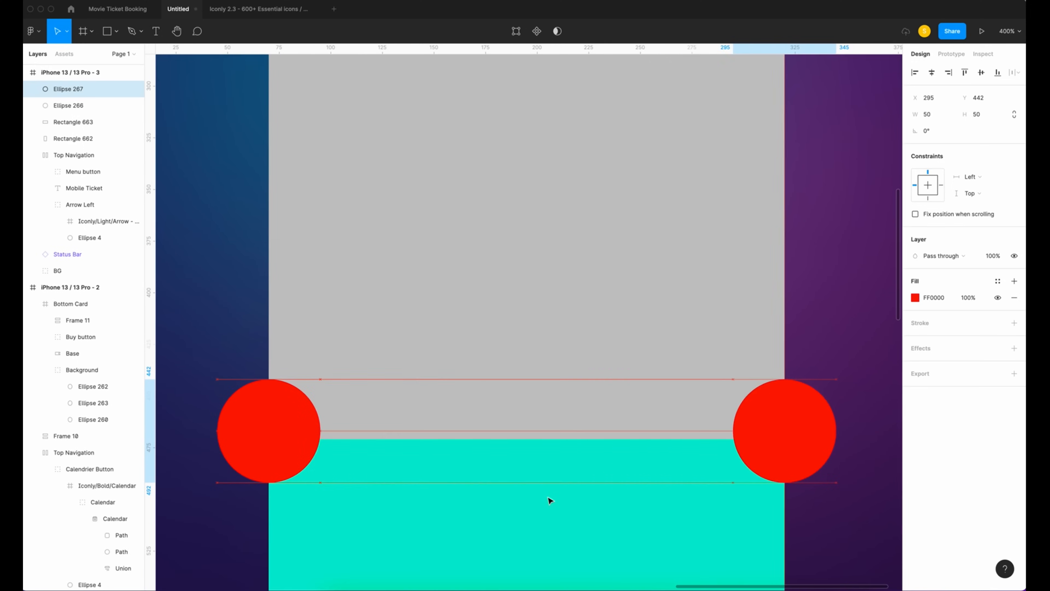
pyautogui.press('Escape')
# Hide the teal 250 × 132 helper rectangle.
pyautogui.press('-')
pyautogui.click(62, 122)
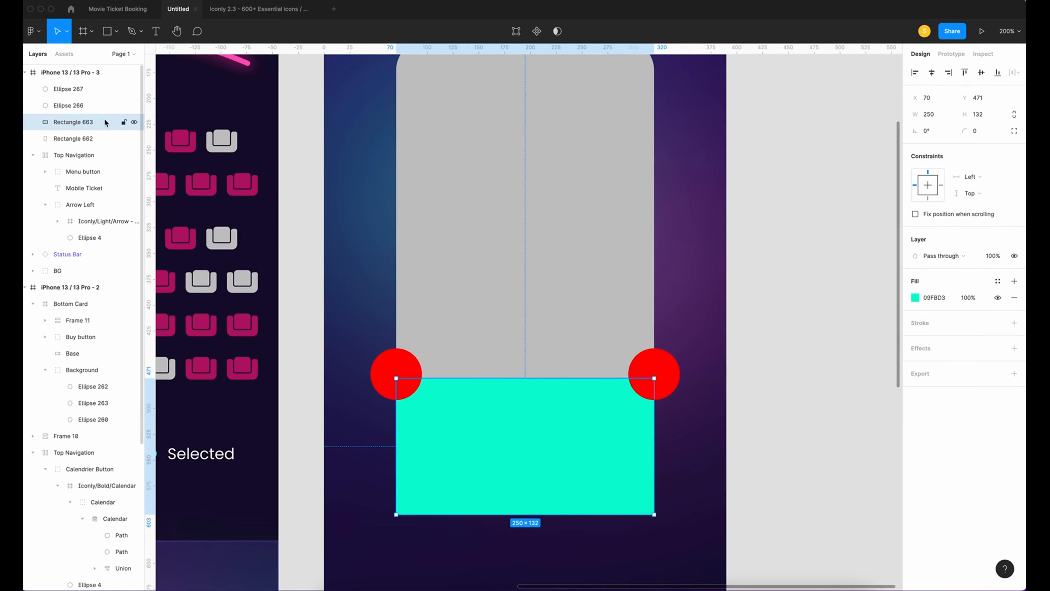
pyautogui.click(134, 124)
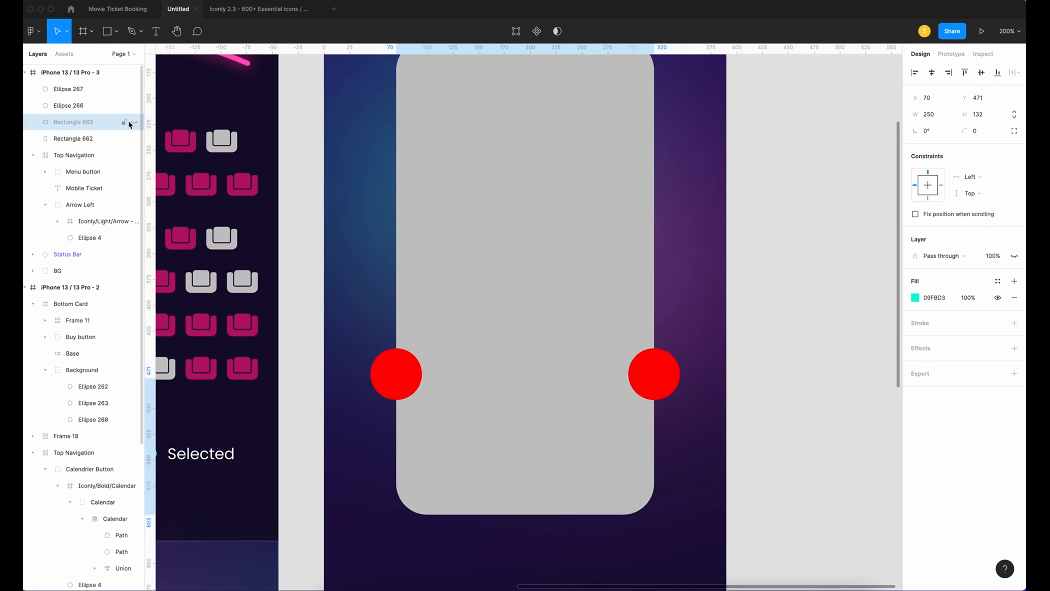
# Subtract both red circles from the large rounded card rectangle to cut the ticket notches.
pyautogui.scroll(3, 583, 328)
pyautogui.scroll(-2, 583, 328)
pyautogui.click(69, 90)
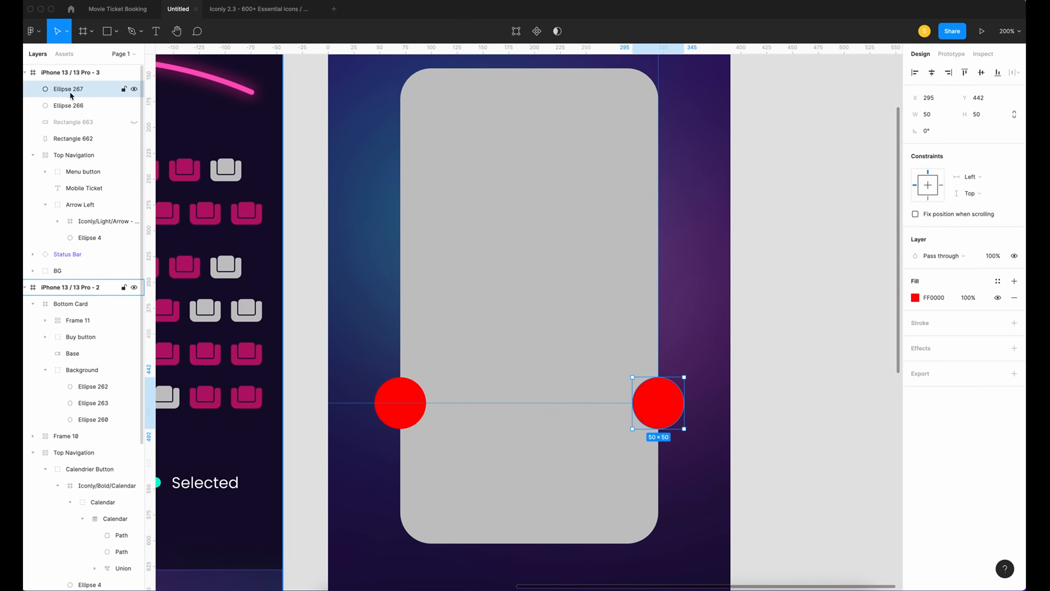
pyautogui.keyDown('shift'); pyautogui.click(73, 106); pyautogui.keyUp('shift')
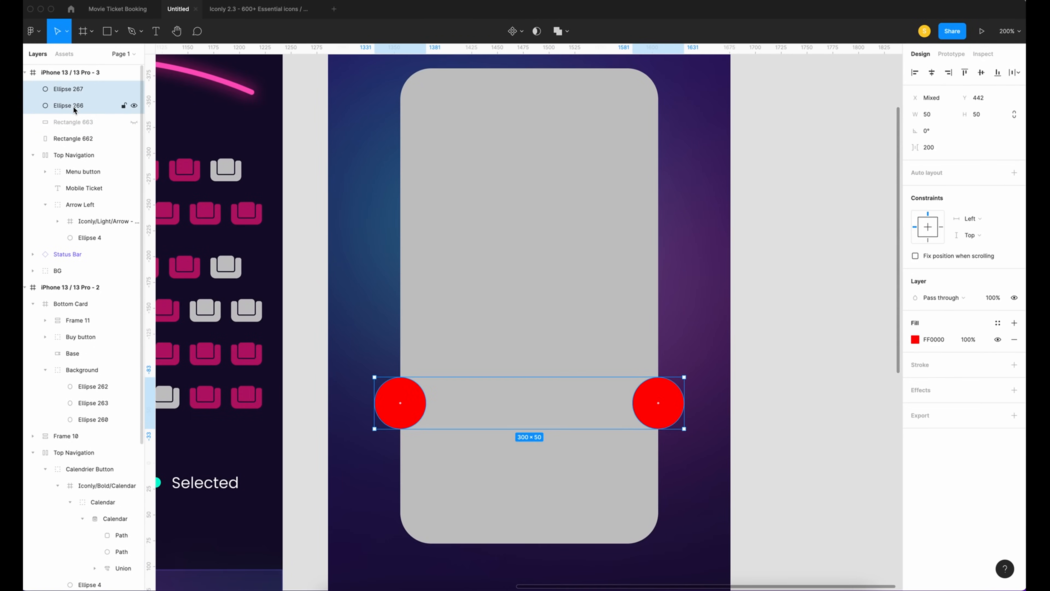
pyautogui.keyDown('shift'); pyautogui.click(72, 139); pyautogui.keyUp('shift')
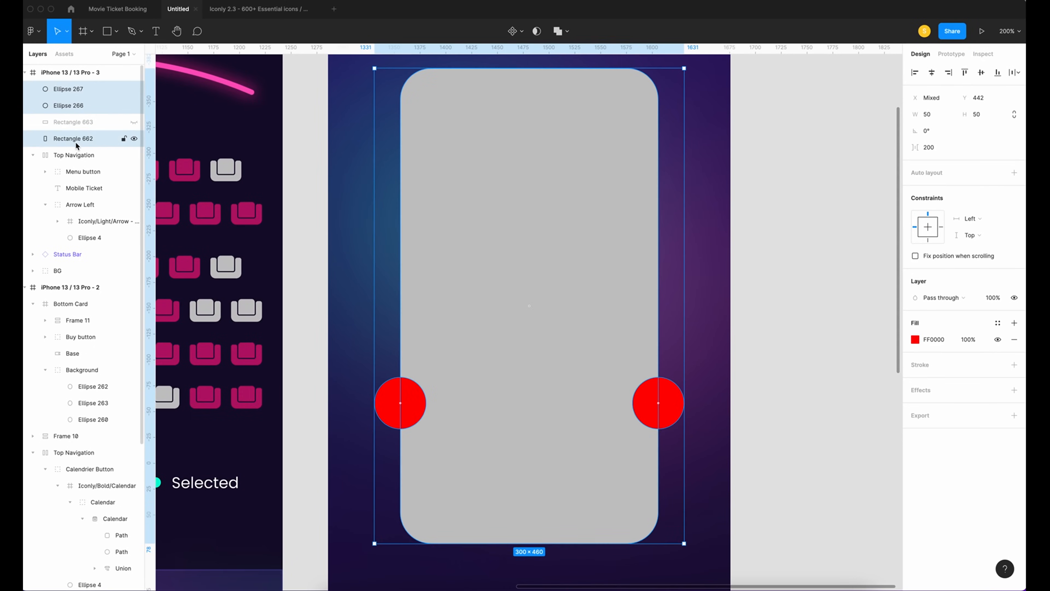
pyautogui.click(567, 34)
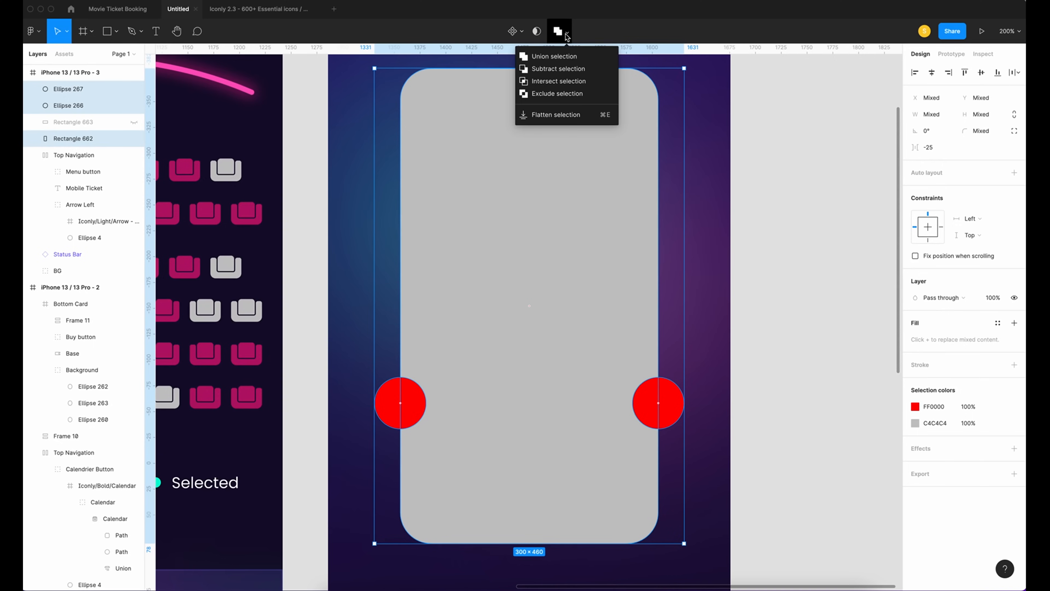
pyautogui.click(567, 71)
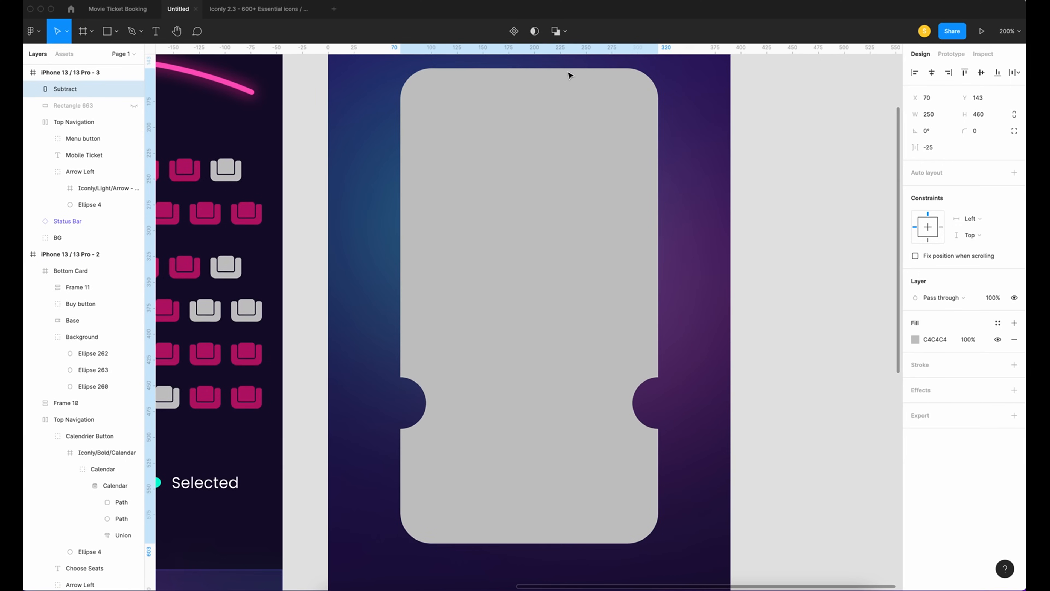
# Flatten the subtracted ticket shape and rename its layer Base.
pyautogui.rightClick(554, 179)
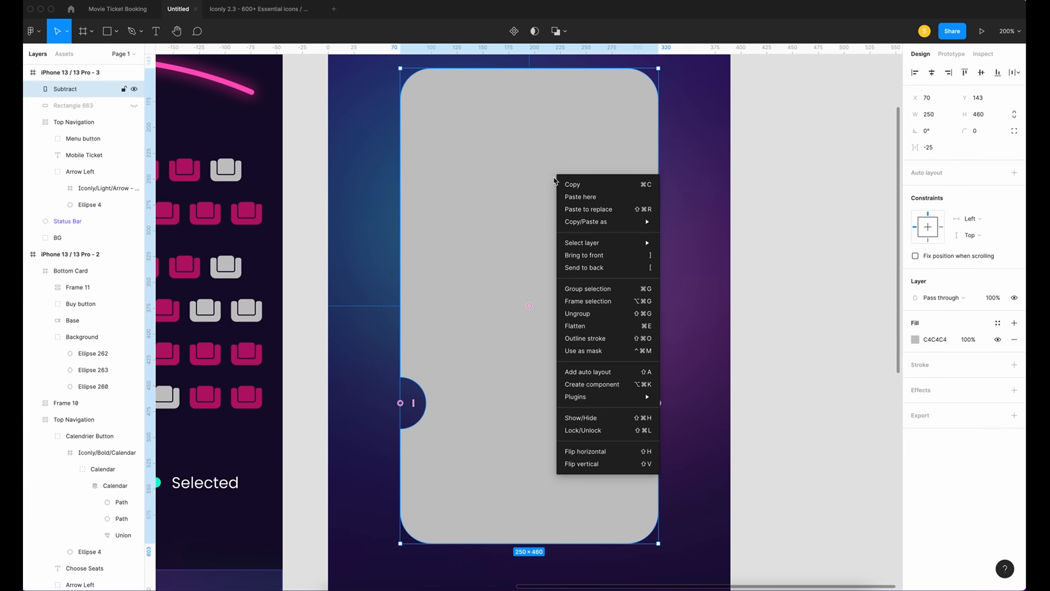
pyautogui.click(577, 327)
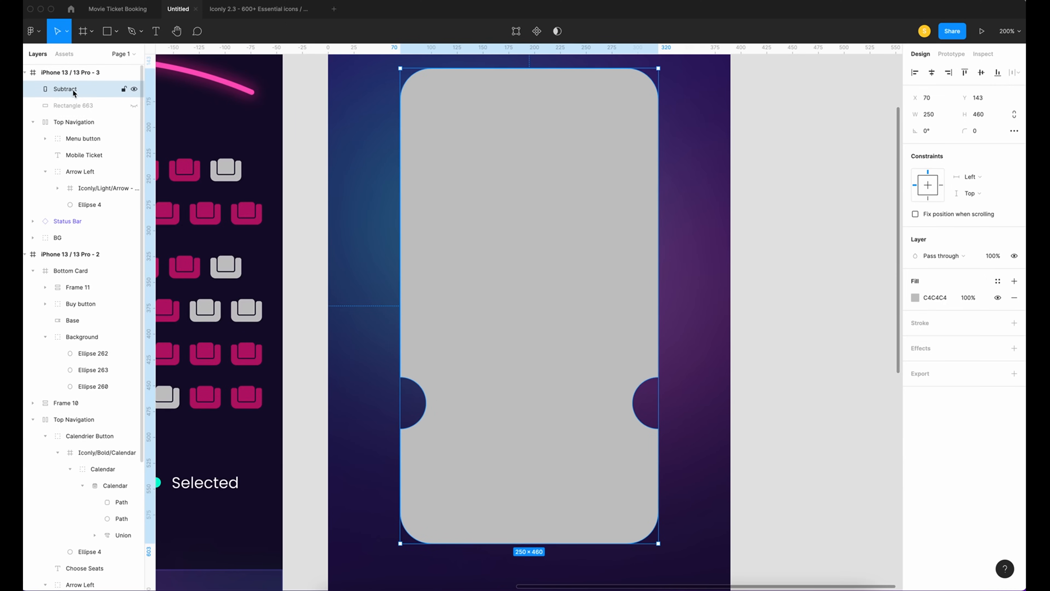
pyautogui.doubleClick(65, 88)
pyautogui.write('Base')
pyautogui.press('Return')
# Duplicate the Base layer in place and rename the lower of the two layers Stroke.
pyautogui.hotkey('ctrl', 'v')
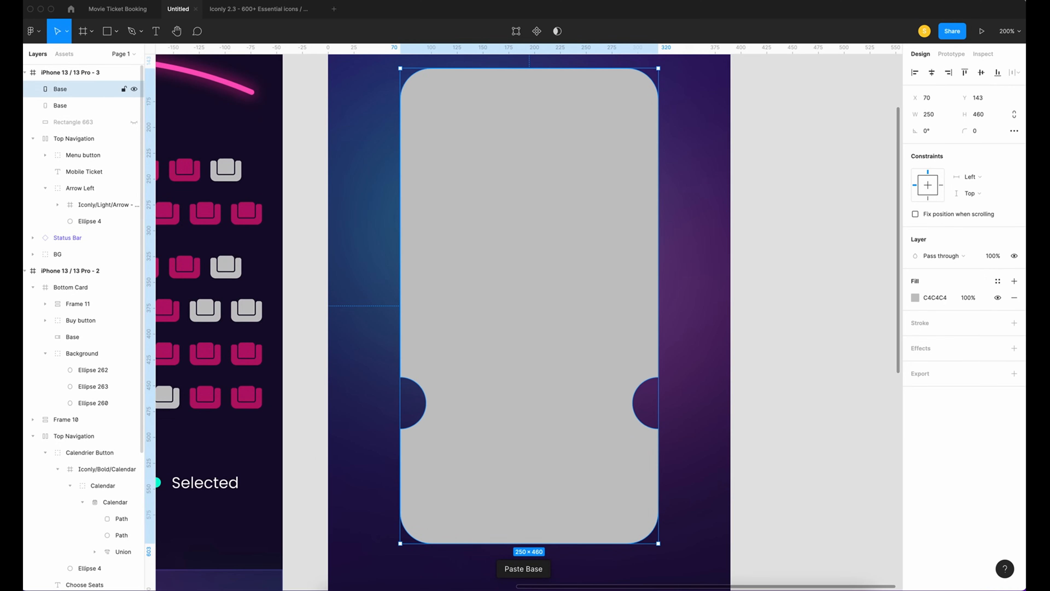
pyautogui.doubleClick(62, 106)
pyautogui.write('Stroke')
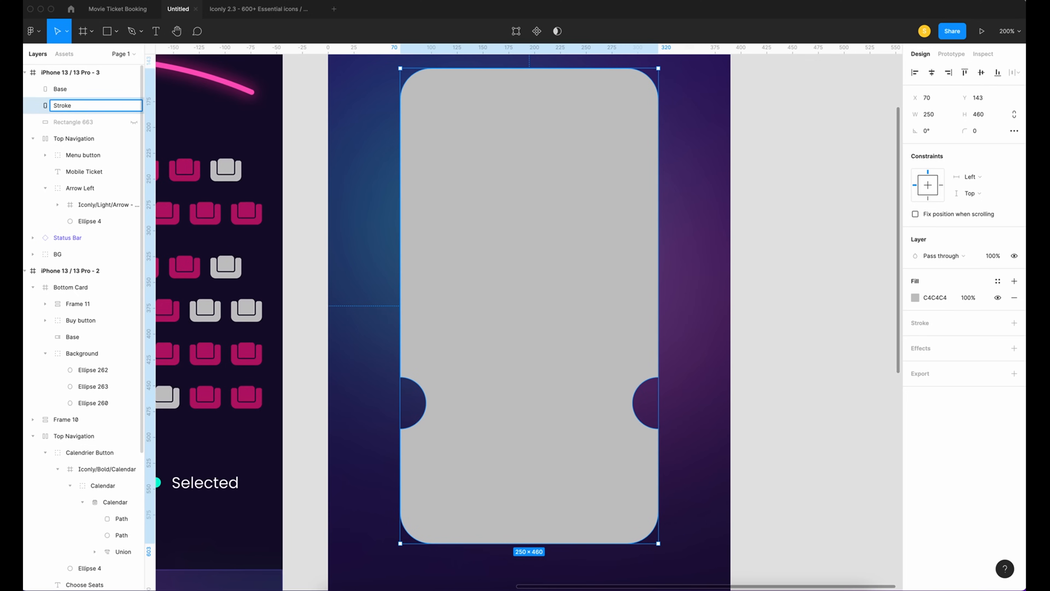
# Duplicate the Base layer once more and rename the uppermost copy Image.
pyautogui.click(60, 92)
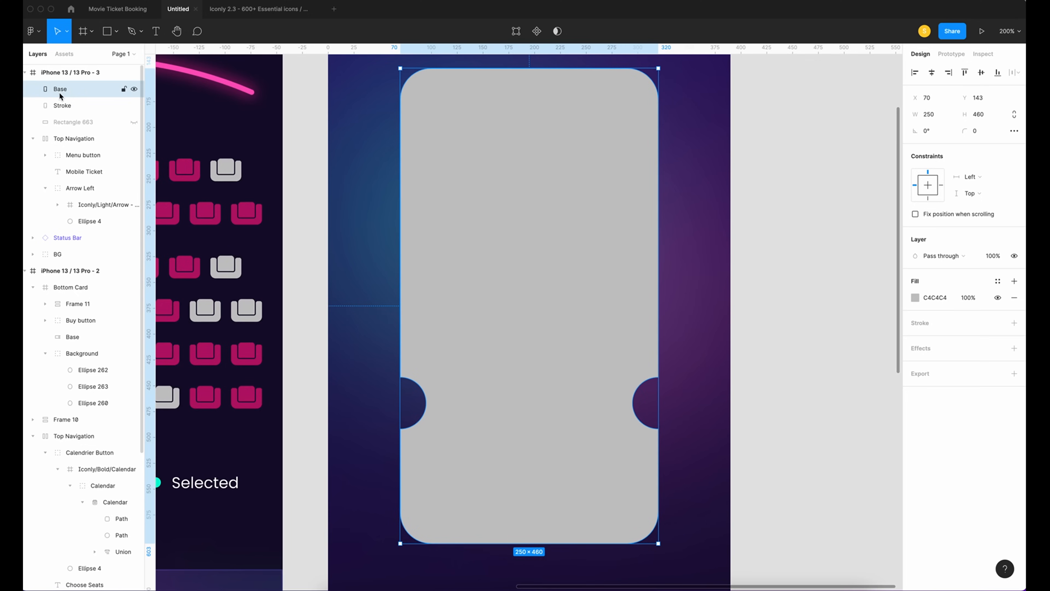
pyautogui.hotkey('ctrl', 'v')
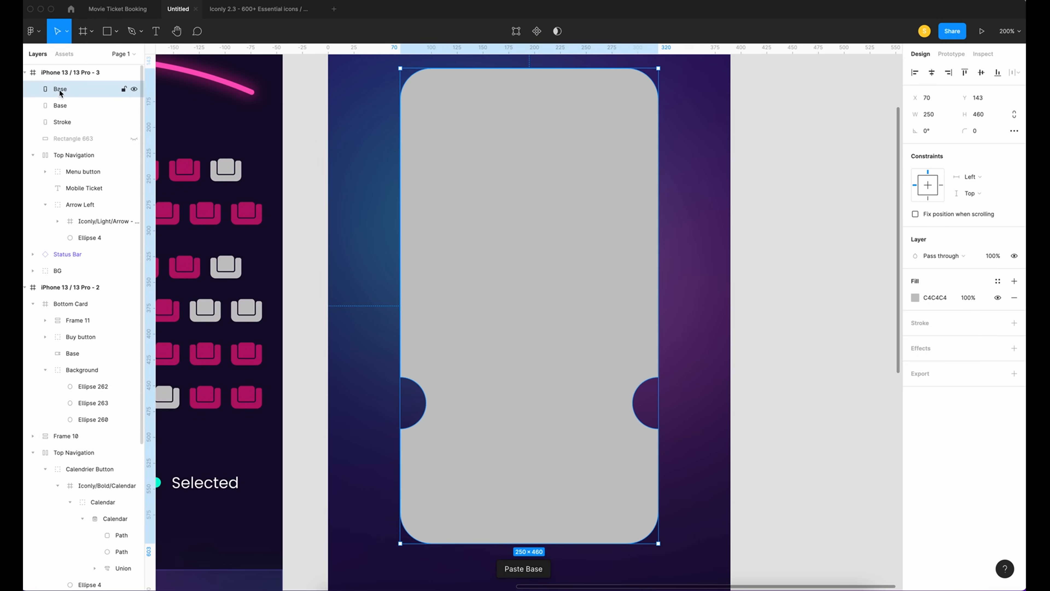
pyautogui.doubleClick(61, 90)
pyautogui.write('Image')
pyautogui.click(80, 104)
# Group the Image, Base and Stroke layers together.
pyautogui.click(80, 95)
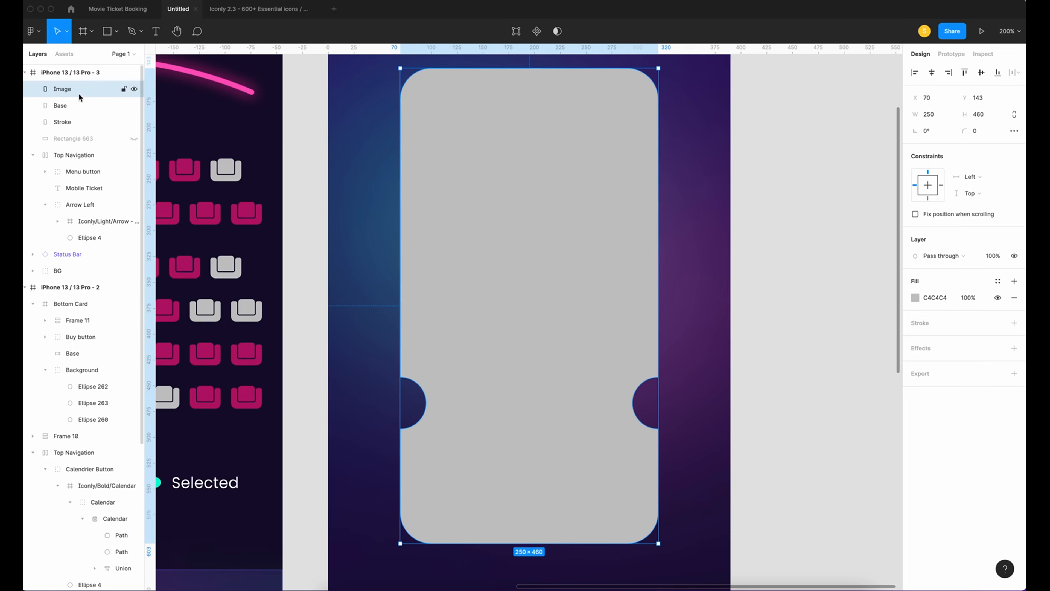
pyautogui.keyDown('shift'); pyautogui.click(70, 106); pyautogui.keyUp('shift')
pyautogui.keyDown('shift'); pyautogui.click(71, 122); pyautogui.keyUp('shift')
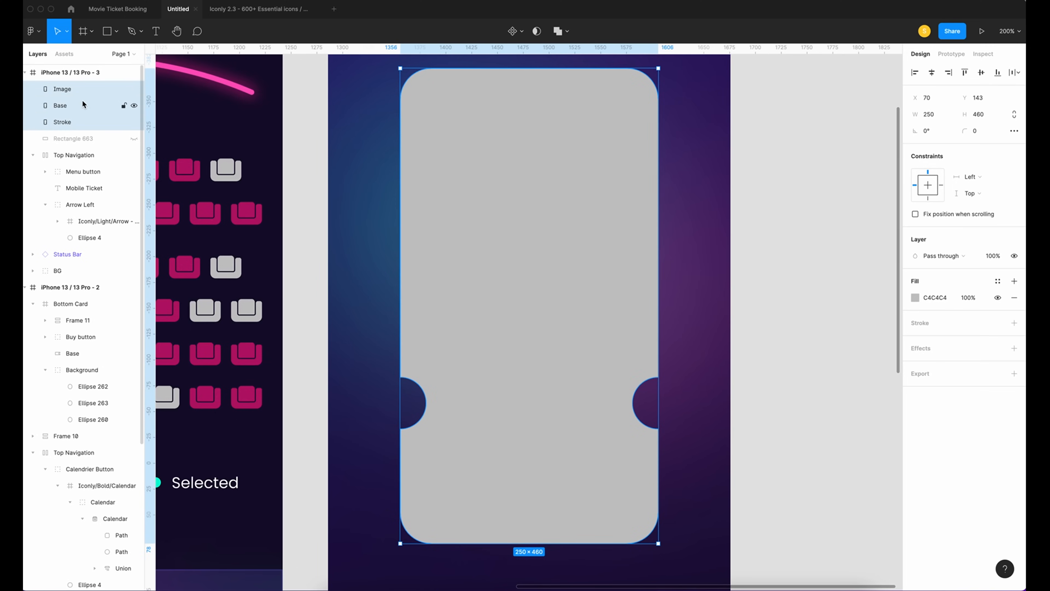
pyautogui.press('super+g')
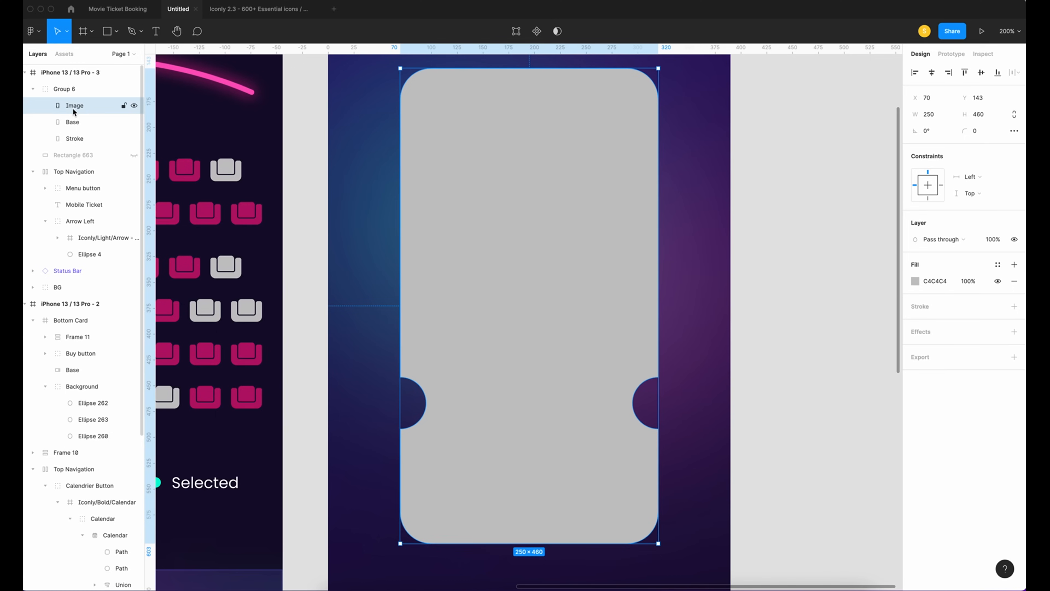
# Change the Image layer's fill to an image, using the poster of the woman casting red energy.
pyautogui.click(914, 280)
pyautogui.click(804, 283)
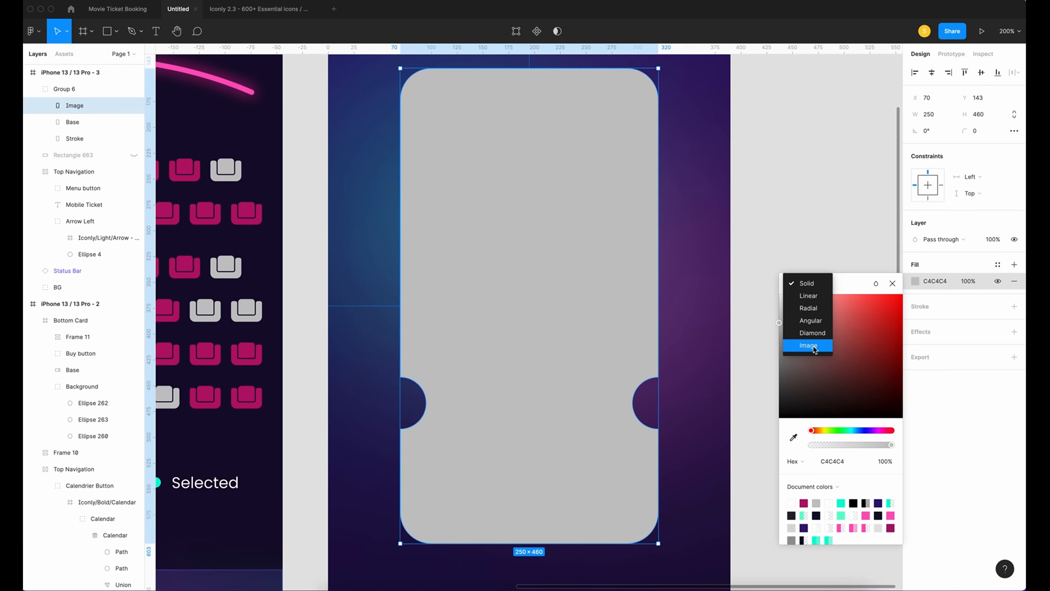
pyautogui.click(813, 346)
pyautogui.click(374, 251)
pyautogui.click(472, 286)
pyautogui.click(700, 404)
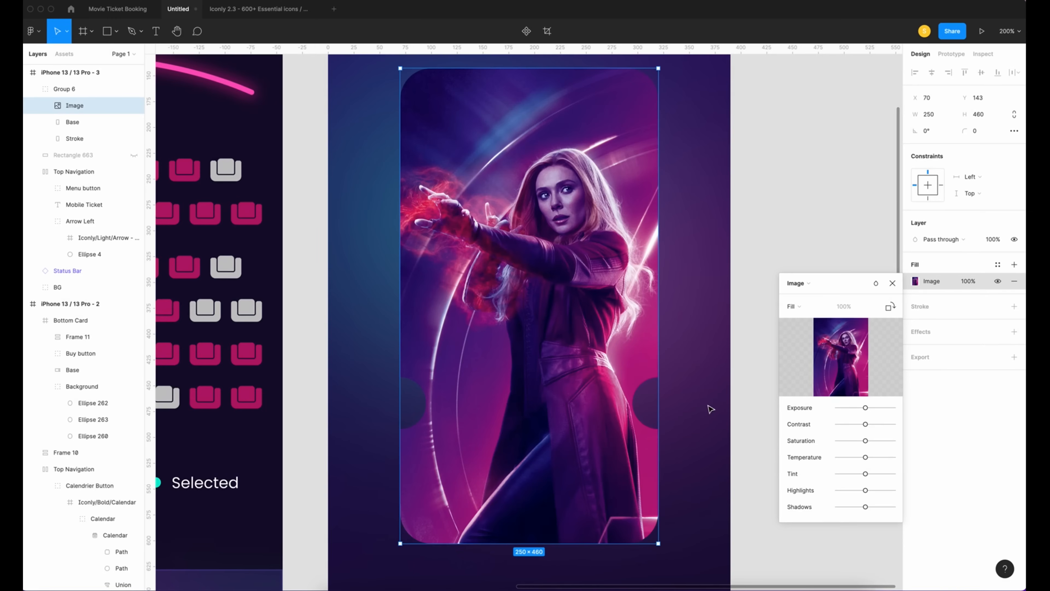
# Use the Base layer as a mask for the Image layer.
pyautogui.click(77, 124)
pyautogui.rightClick(79, 122)
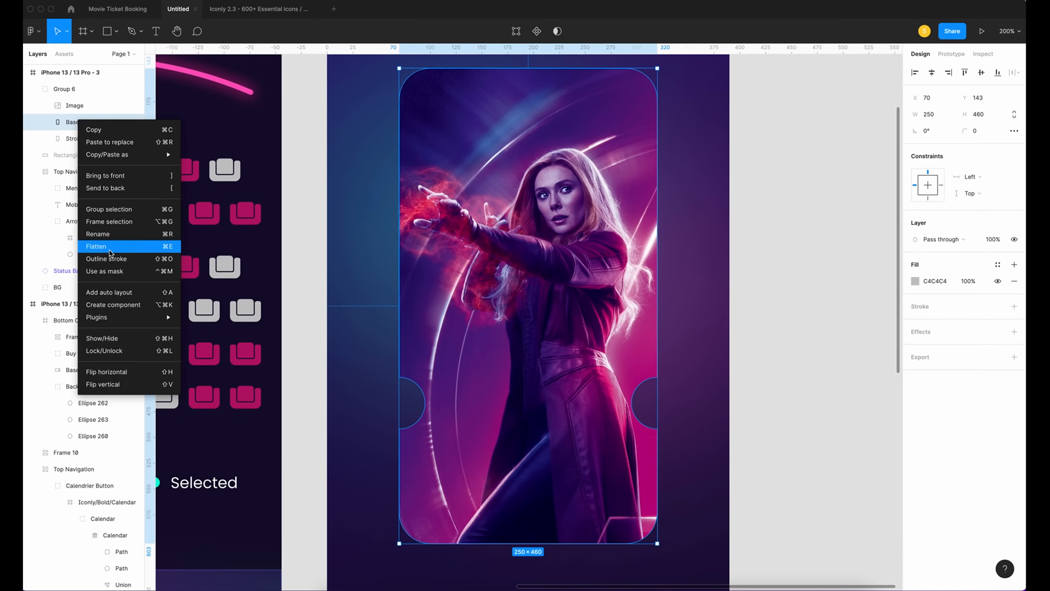
pyautogui.click(119, 273)
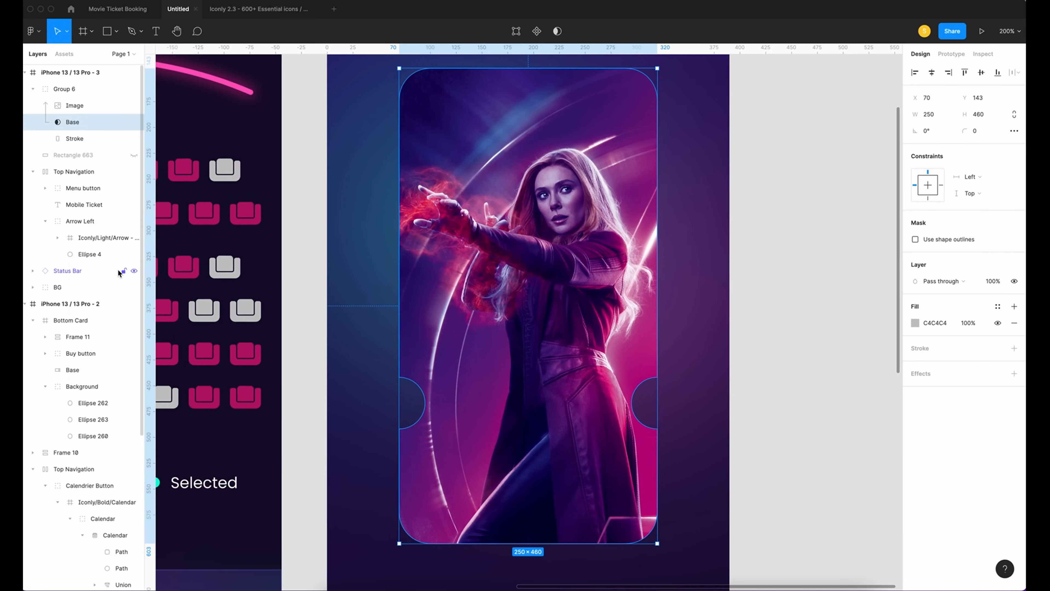
# Hide the fill of the Stroke layer and add a stroke to it.
pyautogui.click(62, 140)
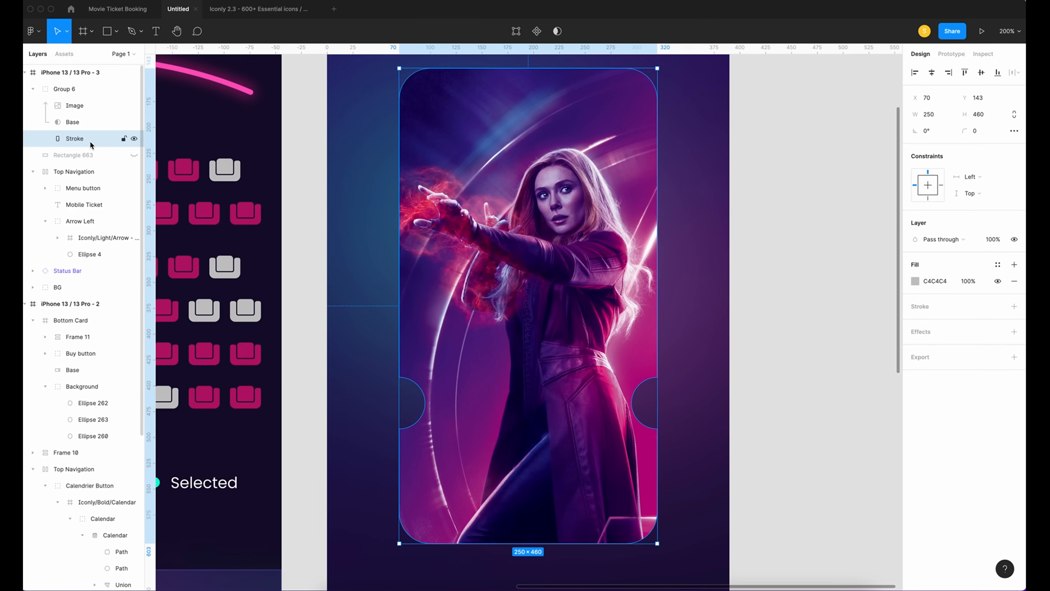
pyautogui.click(997, 281)
pyautogui.click(923, 307)
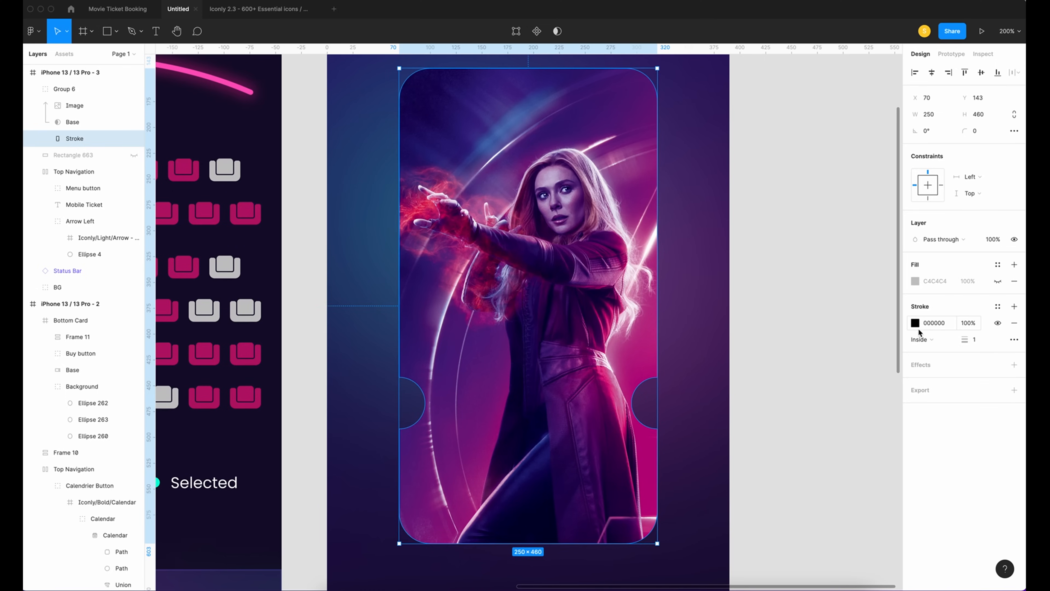
# Make the ticket's stroke white (FFFFFF), 2 thick, and align it outside.
pyautogui.click(915, 322)
pyautogui.moveTo(779, 456); pyautogui.dragTo(779, 331)
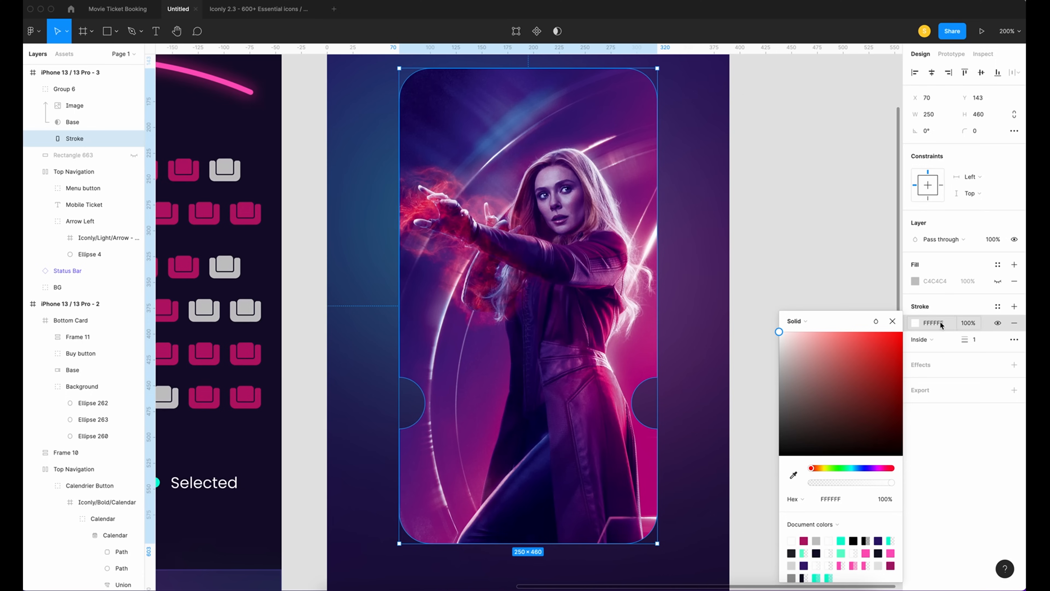
pyautogui.write('2')
pyautogui.click(923, 339)
pyautogui.click(934, 351)
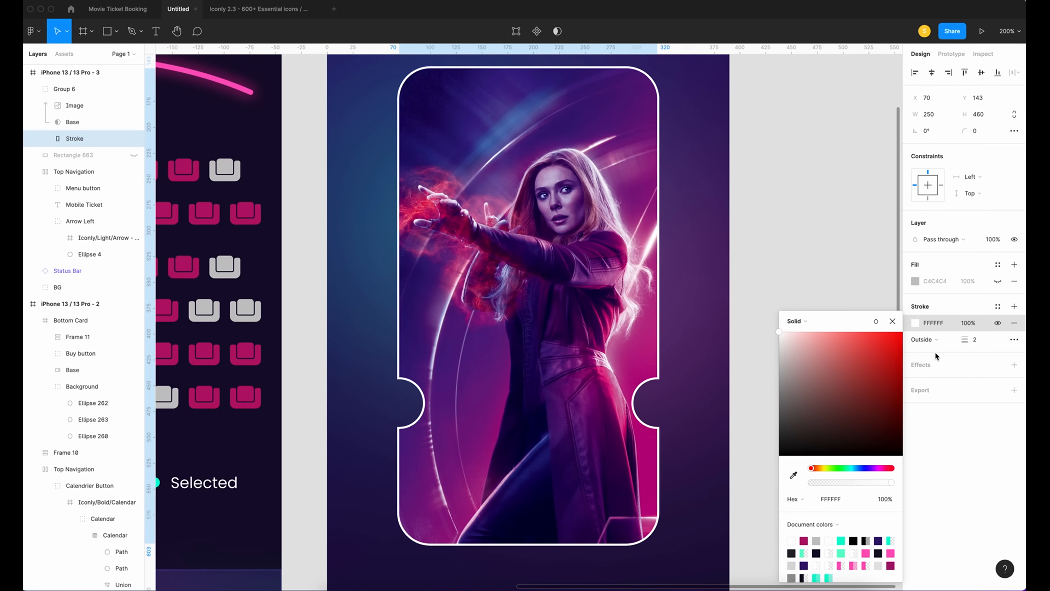
# Change the ticket stroke's paint from solid to a linear gradient.
pyautogui.press('super+minus')
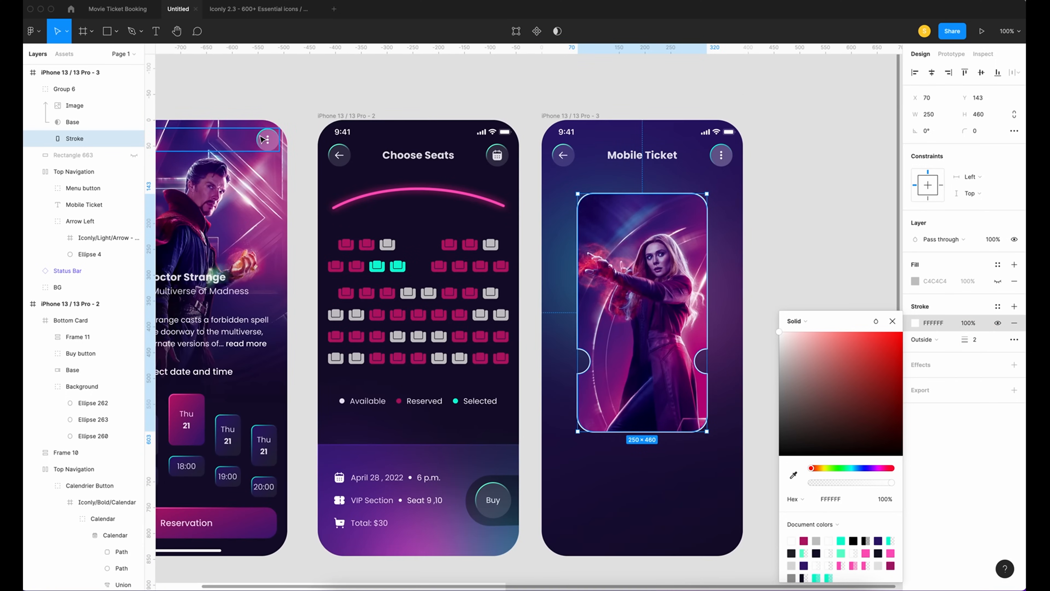
pyautogui.click(795, 321)
pyautogui.click(802, 333)
pyautogui.press('super+minus')
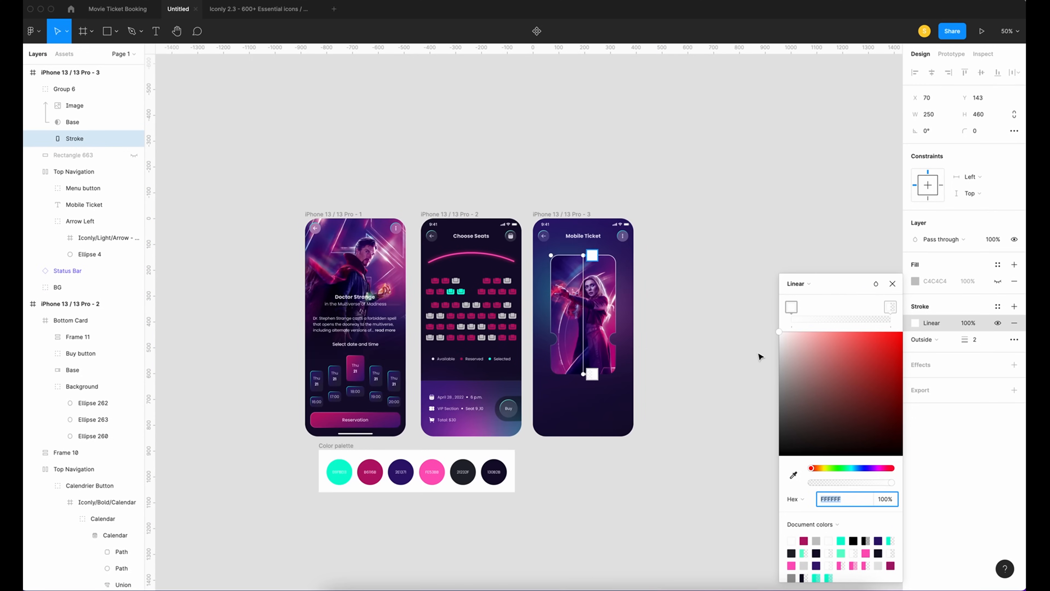
# Set both stops of the stroke gradient to teal 09FBD3, sampled from the color palette frame.
pyautogui.click(593, 256)
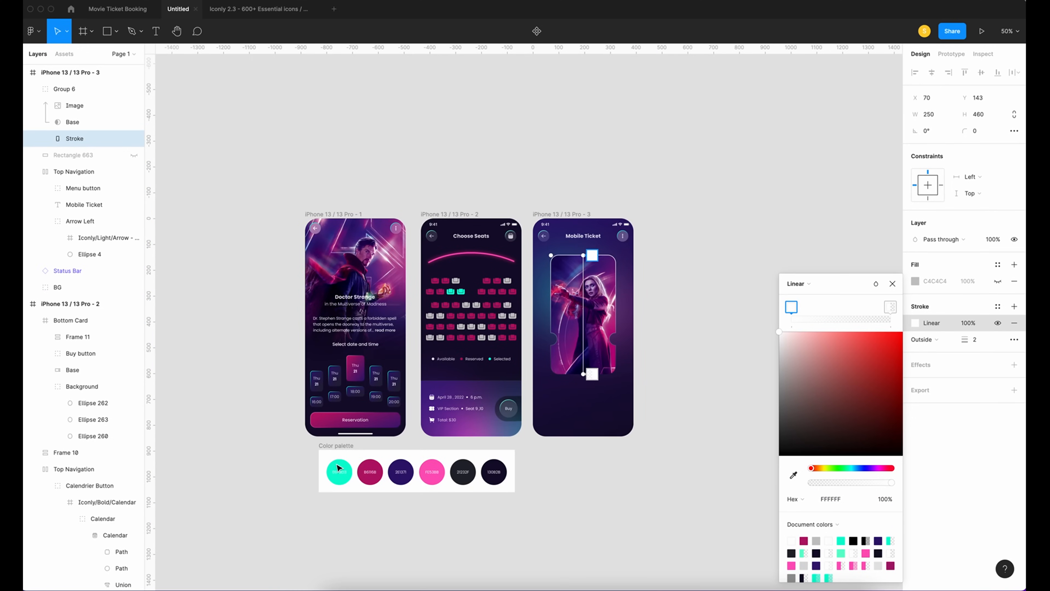
pyautogui.press('i')
pyautogui.click(338, 465)
pyautogui.click(592, 374)
pyautogui.press('i')
pyautogui.click(339, 466)
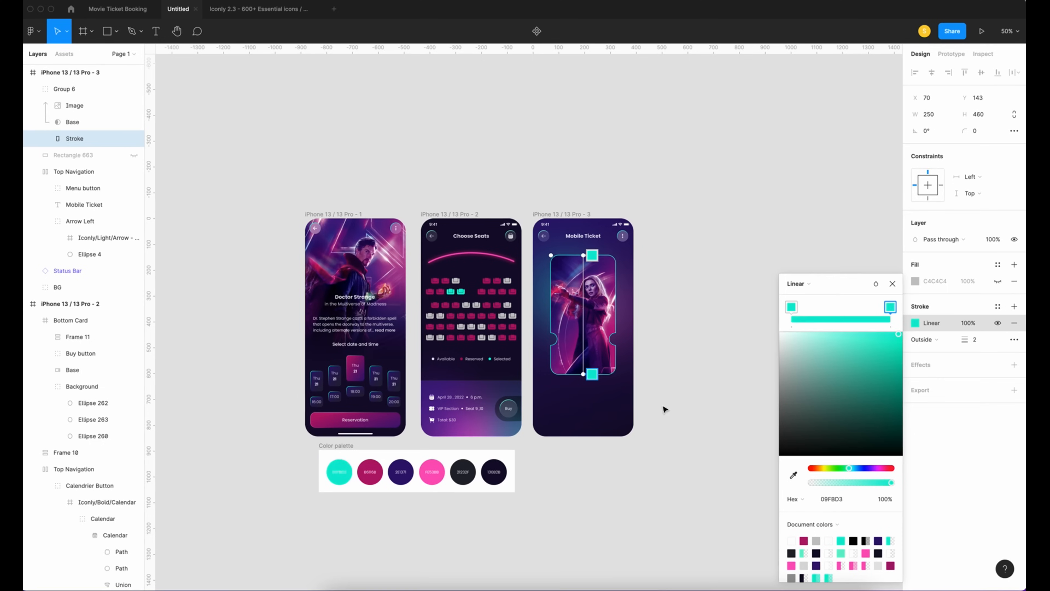
pyautogui.press('super+plus')
pyautogui.hscroll(3, 548, 471)
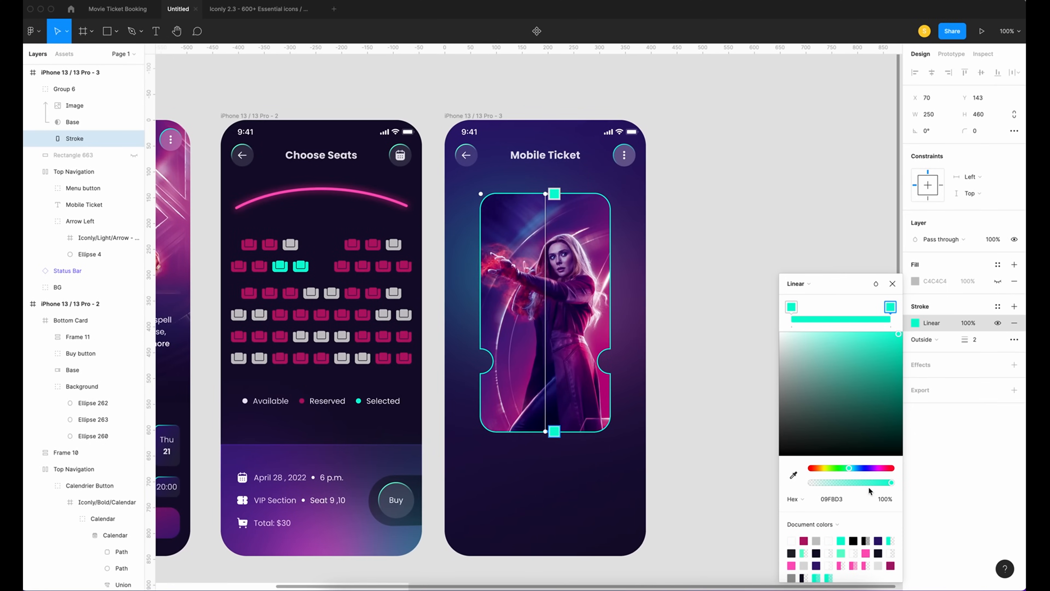
# Fade the stroke gradient's end stop to 0% opacity and reposition it to start near the ticket's upper-left corner and end mid-card.
pyautogui.click(882, 499)
pyautogui.write('0')
pyautogui.press('Return')
pyautogui.moveTo(539, 193); pyautogui.dragTo(488, 193)
pyautogui.moveTo(554, 432)
pyautogui.mouseDown()
pyautogui.moveTo(601, 399)
pyautogui.moveTo(607, 251)
pyautogui.moveTo(555, 281)
pyautogui.mouseUp()
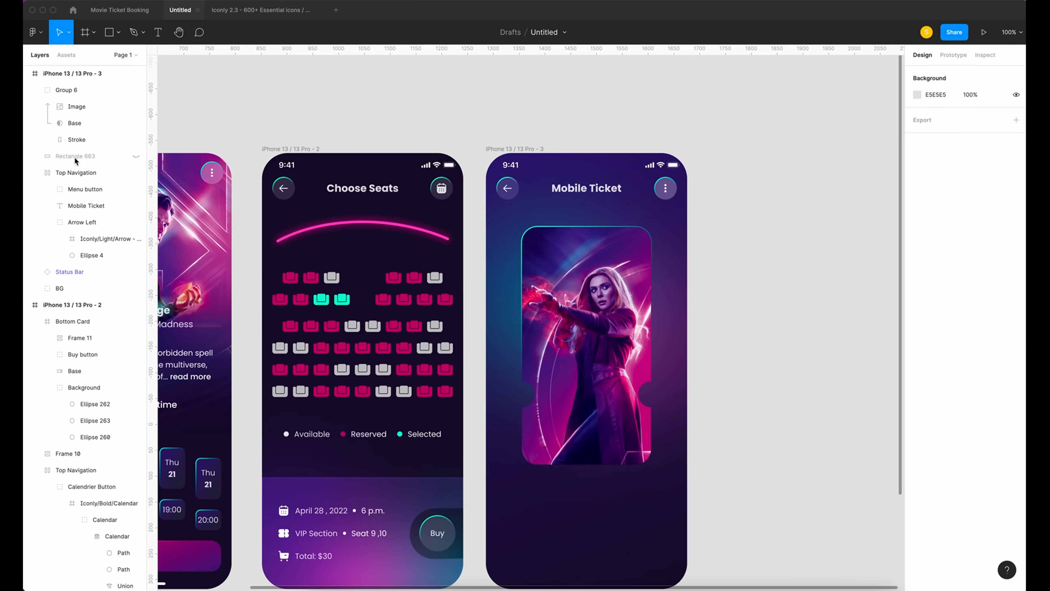
# Show the hidden Rectangle 663 and move it above the Image layer inside Group 6.
pyautogui.click(136, 156)
pyautogui.moveTo(132, 156); pyautogui.dragTo(97, 113)
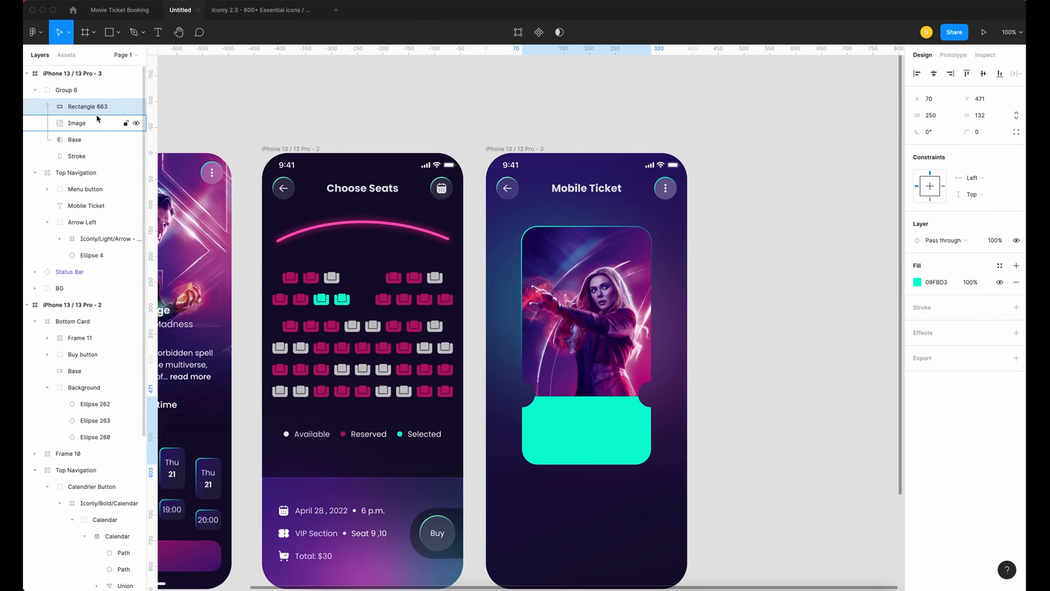
# Change the fill of Rectangle 663 to white (FFFFFF) at 60% opacity.
pyautogui.click(917, 282)
pyautogui.moveTo(902, 300); pyautogui.dragTo(641, 270)
pyautogui.click(978, 283)
pyautogui.write('60')
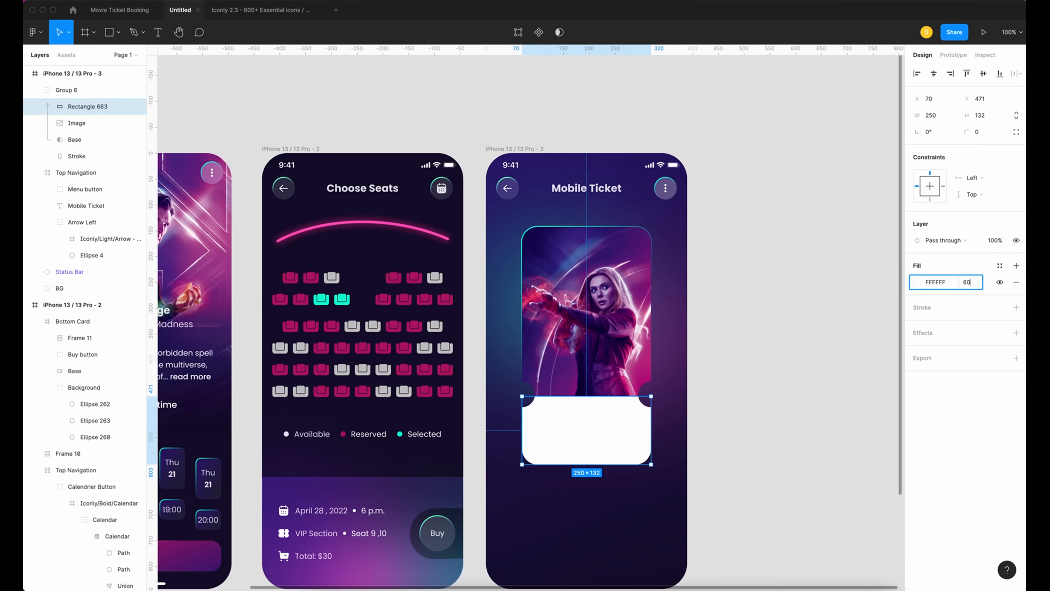
pyautogui.press('Return')
# Apply a background blur of 40 to Rectangle 663 and wrap the rectangle in a frame.
pyautogui.click(1016, 332)
pyautogui.click(947, 349)
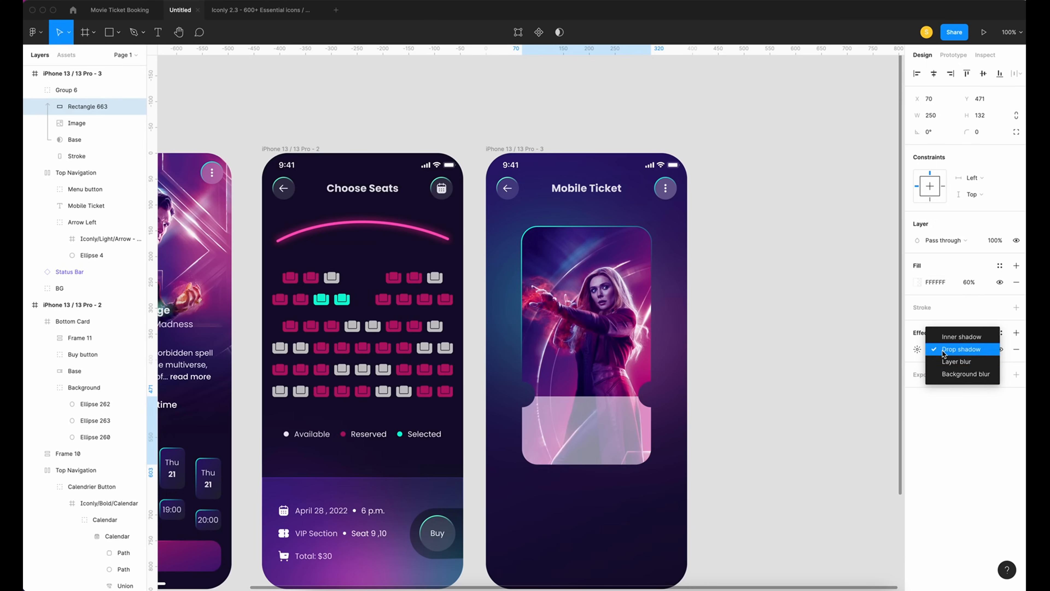
pyautogui.click(951, 374)
pyautogui.click(916, 349)
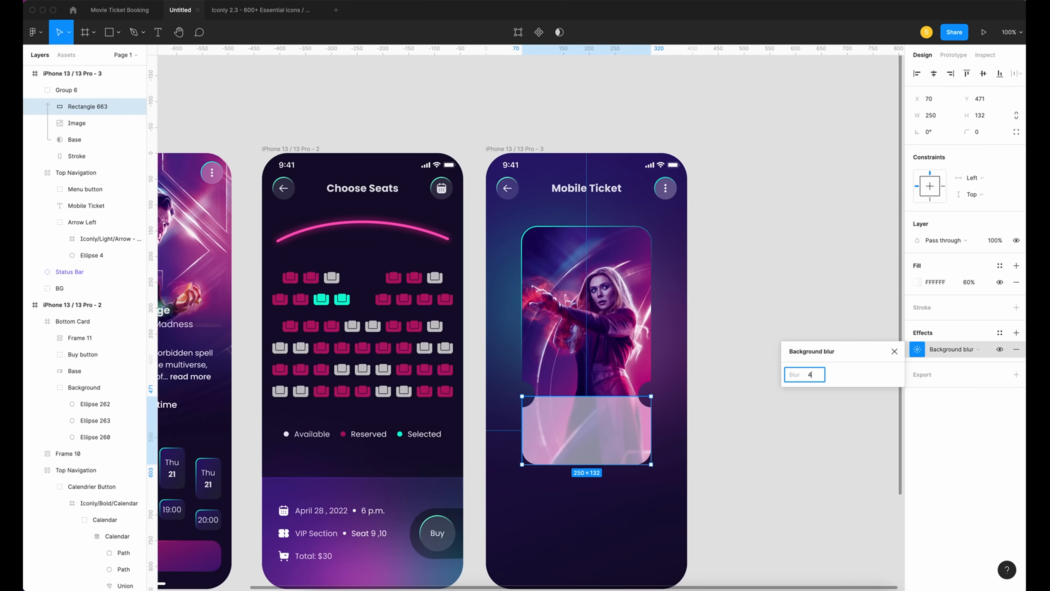
pyautogui.rightClick(80, 106)
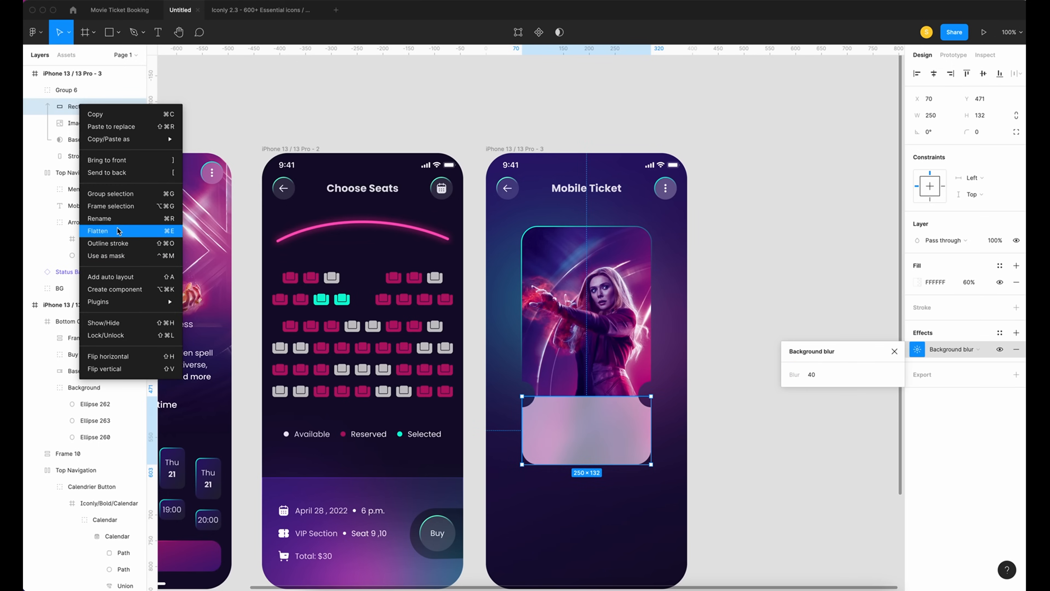
pyautogui.click(124, 210)
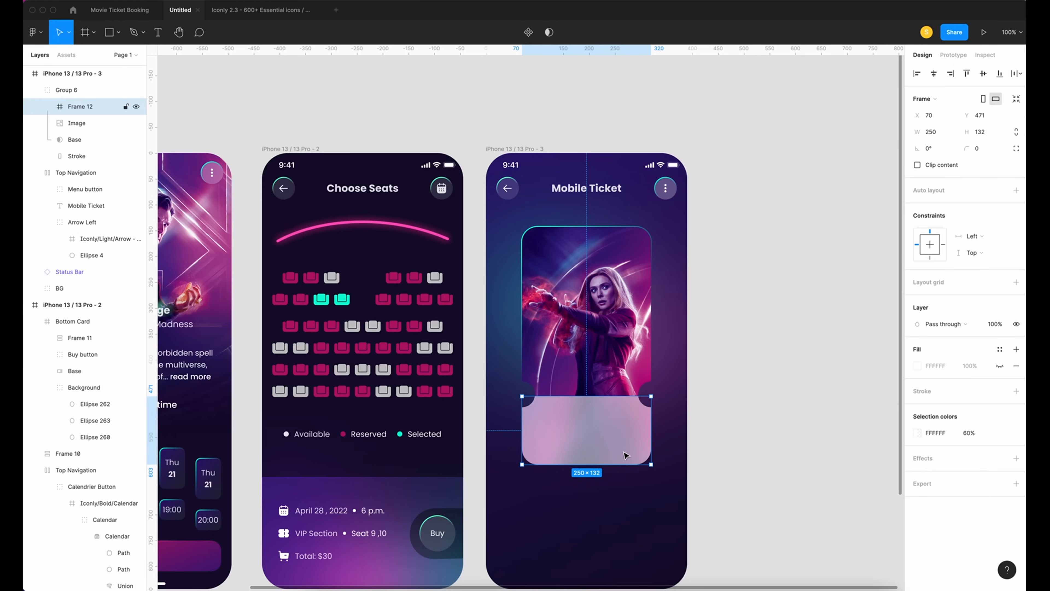
# Create a text box on the ticket's frosted lower section, using Poppins Medium at size 13.
pyautogui.moveTo(465, 414); pyautogui.dragTo(522, 448)
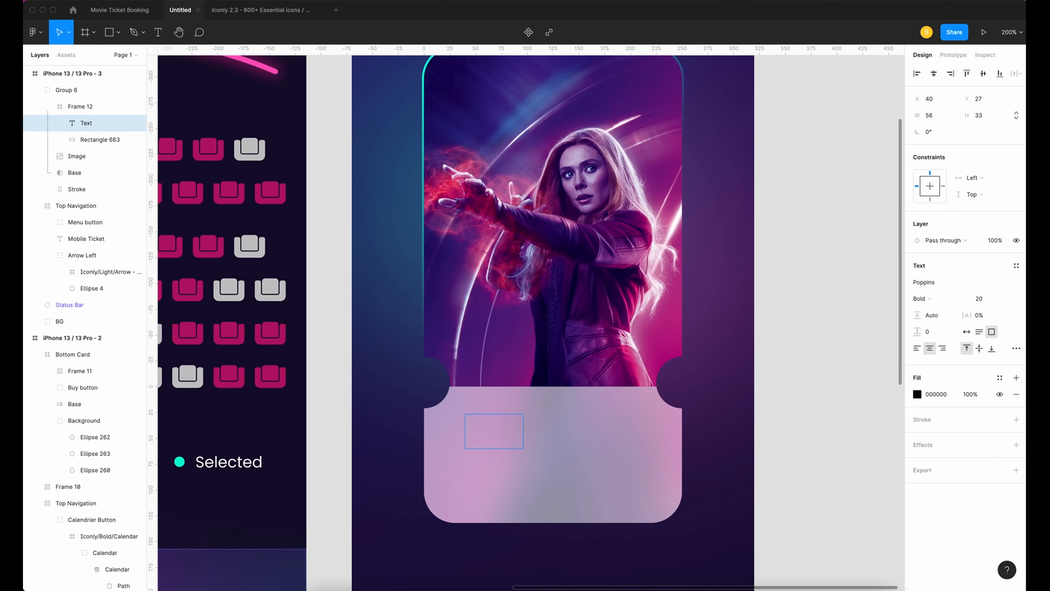
pyautogui.write('Dat')
pyautogui.press('BackSpace')
pyautogui.press('BackSpace')
pyautogui.press('BackSpace')
pyautogui.click(992, 299)
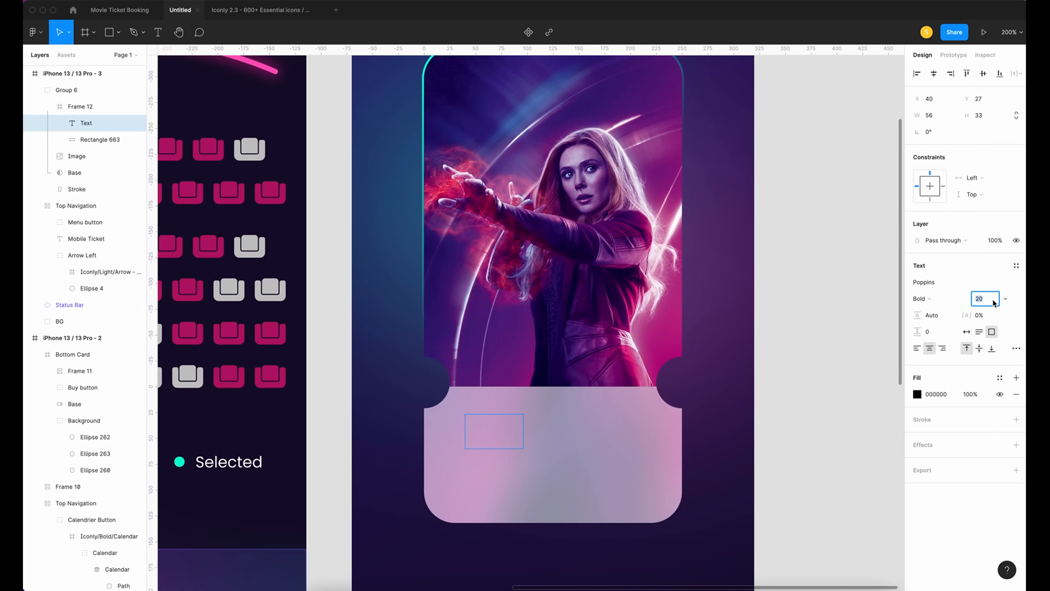
pyautogui.click(927, 300)
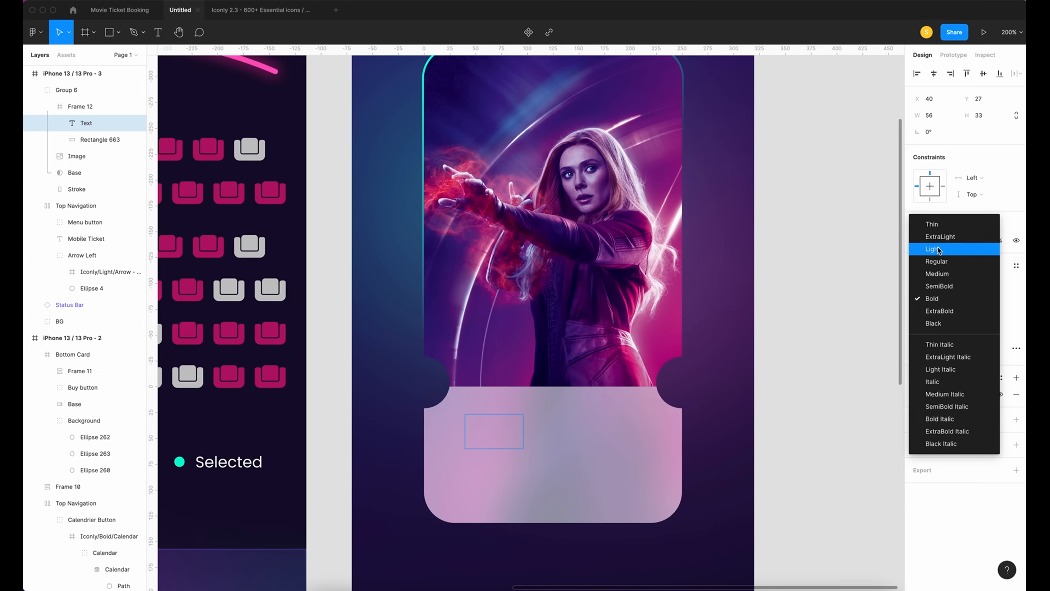
pyautogui.click(942, 277)
# Enter "Date: April 23" in the text box and make it auto width.
pyautogui.write('Date: April')
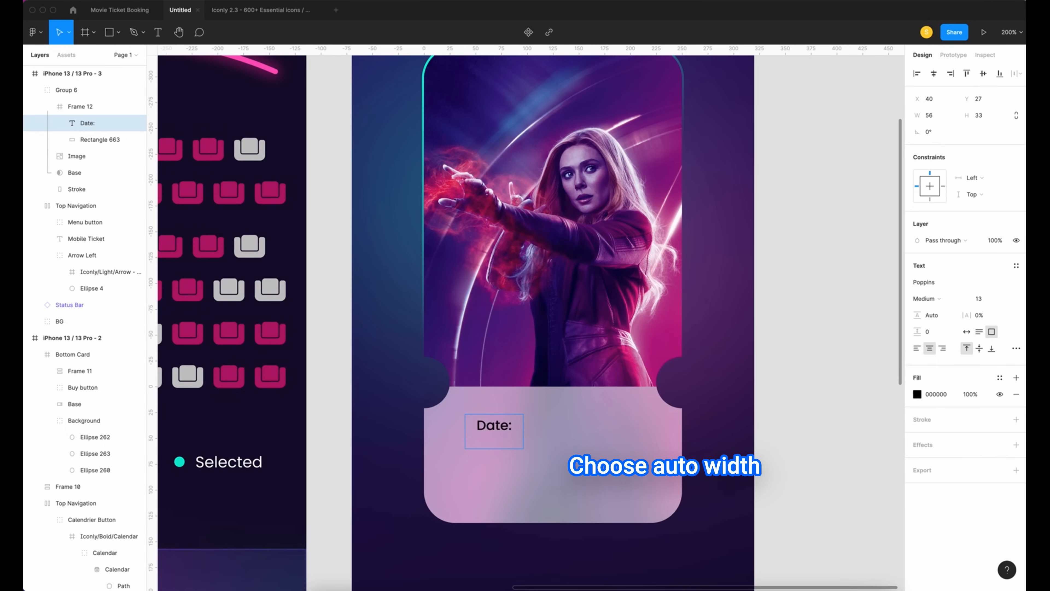
pyautogui.hscroll(-2, 525, 318)
pyautogui.click(967, 332)
pyautogui.write('23')
pyautogui.press('Escape')
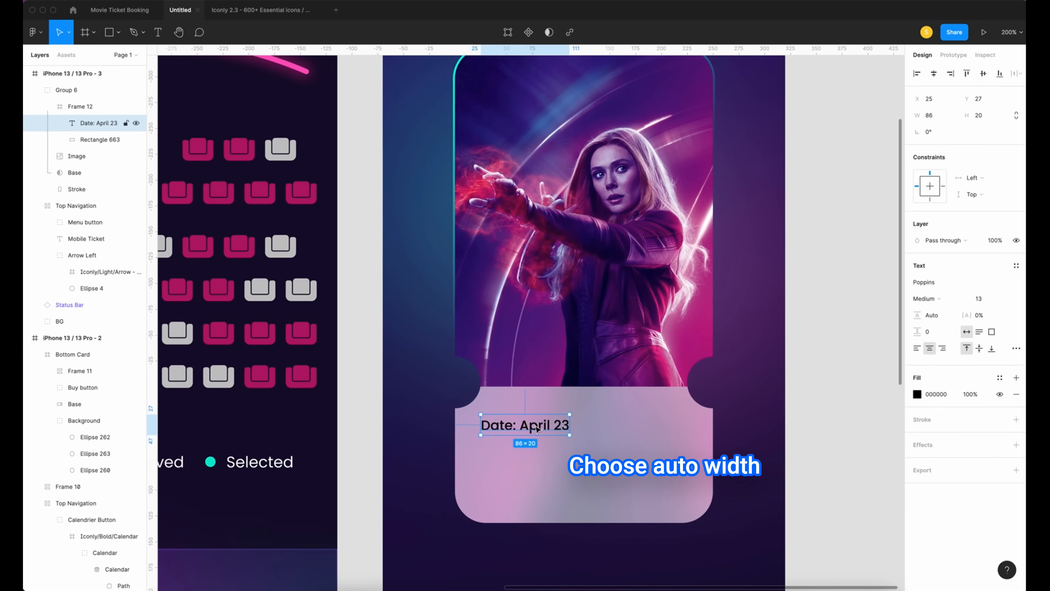
# Set only the "April 23" part of the date text to the Regular weight.
pyautogui.doubleClick(526, 424)
pyautogui.moveTo(526, 424); pyautogui.dragTo(582, 424)
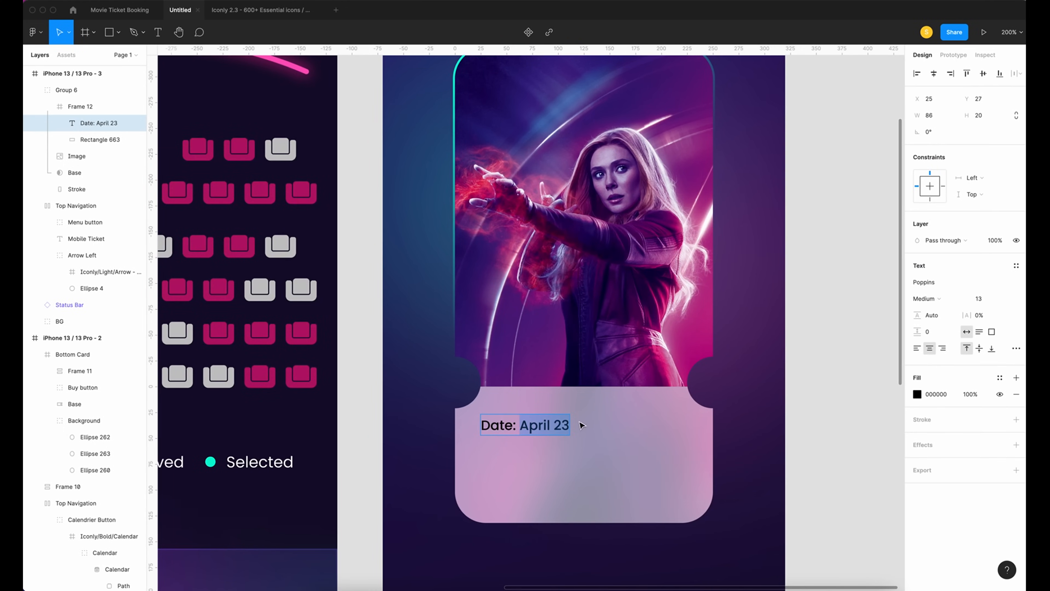
pyautogui.click(931, 299)
pyautogui.click(936, 286)
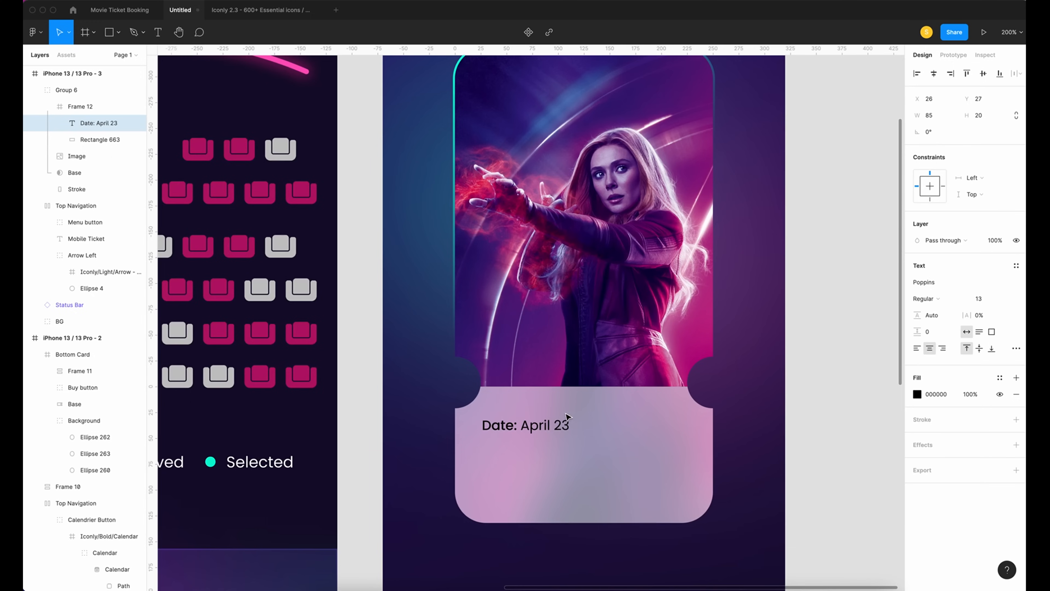
pyautogui.press('Escape')
# Duplicate the date text, place the copy just below it, and change it to "Row: 2".
pyautogui.hotkey('ctrl', 'c')
pyautogui.hotkey('ctrl', 'v')
pyautogui.hotkey('shift', 'Down')
pyautogui.hotkey('shift', 'Down')
pyautogui.doubleClick(496, 446)
pyautogui.write('Row')
pyautogui.hotkey('shift', 'End')
pyautogui.write(': 2')
pyautogui.press('Escape')
pyautogui.moveTo(492, 448); pyautogui.dragTo(493, 450)
# Combine the date and row texts in a vertical auto layout with a spacing of 10.
pyautogui.keyDown('shift'); pyautogui.click(524, 430); pyautogui.keyUp('shift')
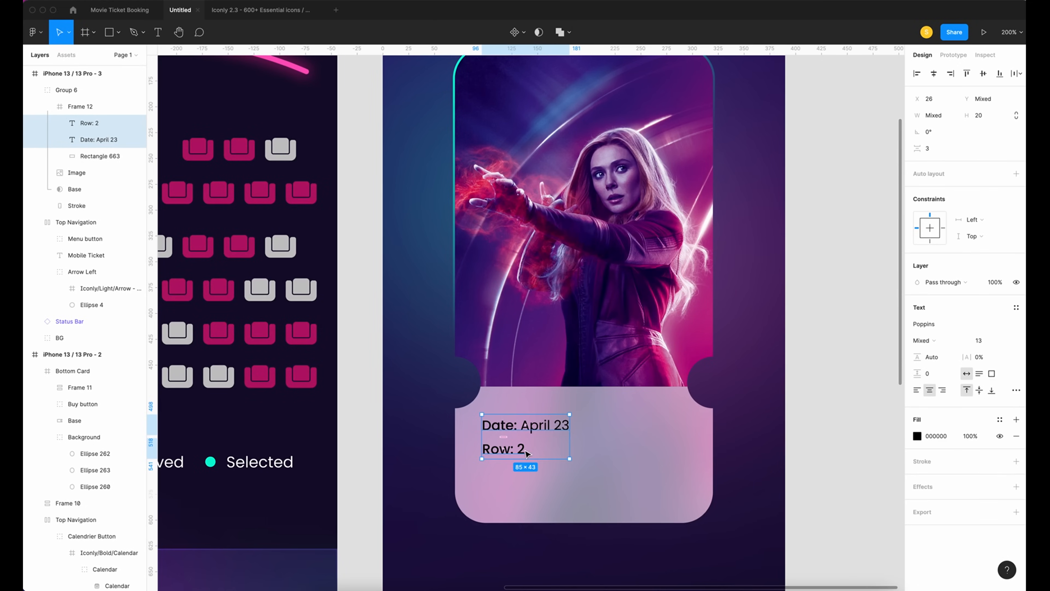
pyautogui.hotkey('shift', 'a')
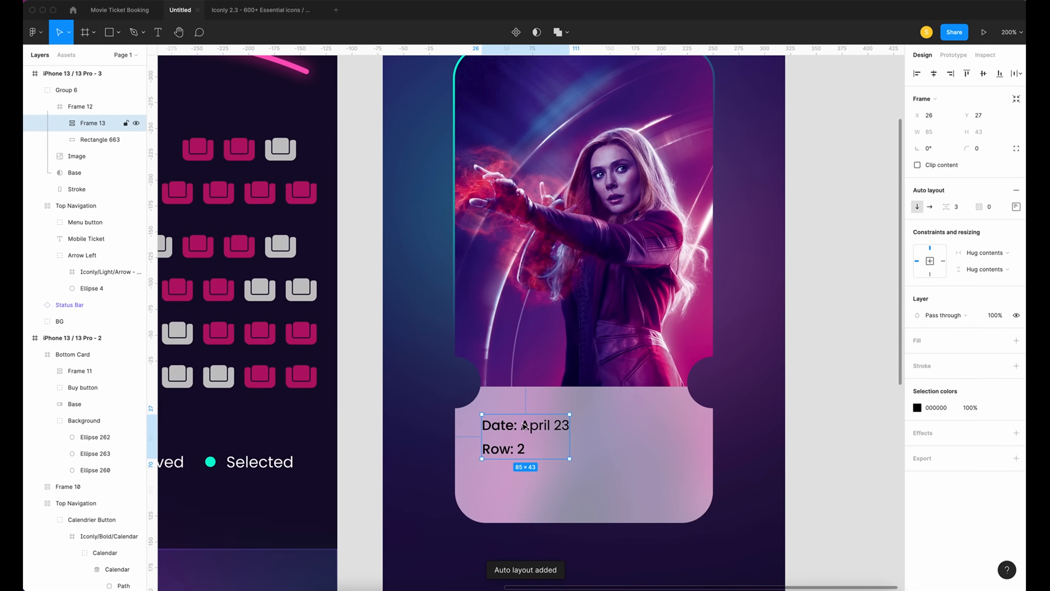
pyautogui.click(963, 205)
pyautogui.write('10')
pyautogui.press('Return')
# Place a copy of the date and row column beside the original and change its date line to "Time: 6 p.m.".
pyautogui.press('super+v')
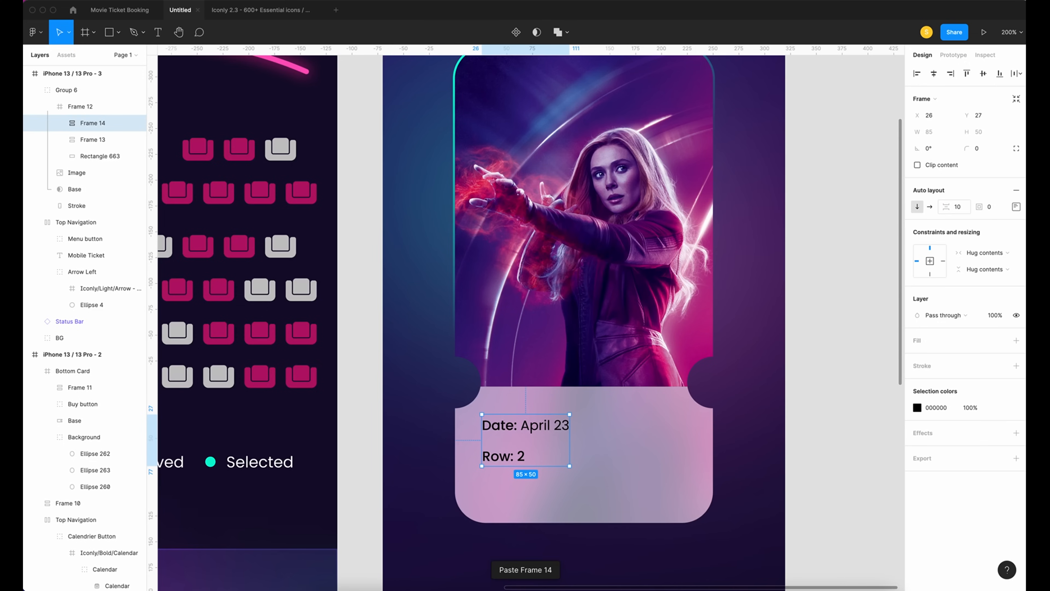
pyautogui.moveTo(519, 442); pyautogui.dragTo(621, 445)
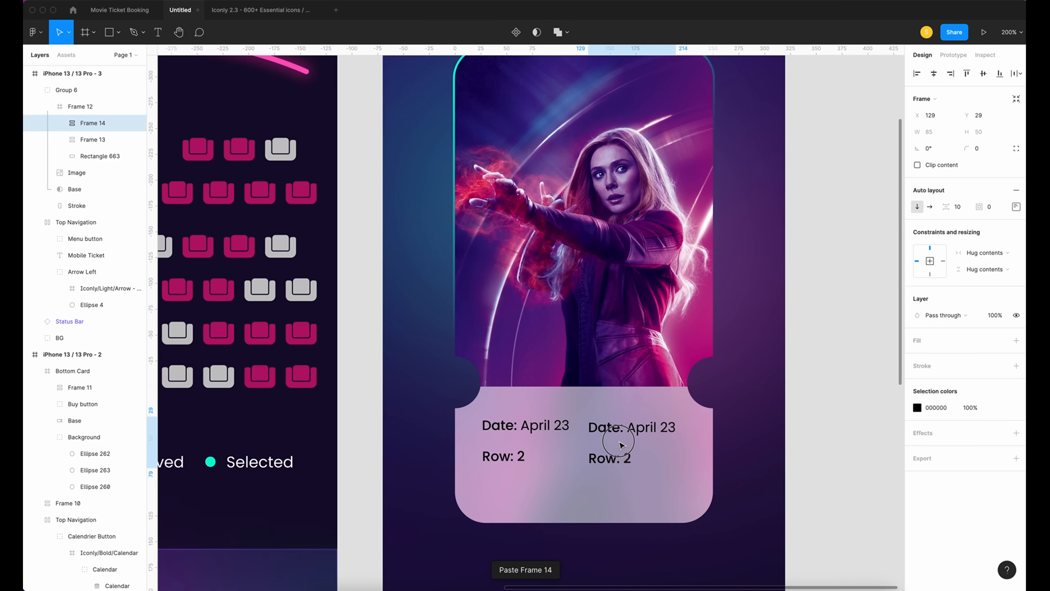
pyautogui.doubleClick(620, 428)
pyautogui.doubleClick(620, 428)
pyautogui.moveTo(619, 426); pyautogui.dragTo(589, 427)
pyautogui.write('Time')
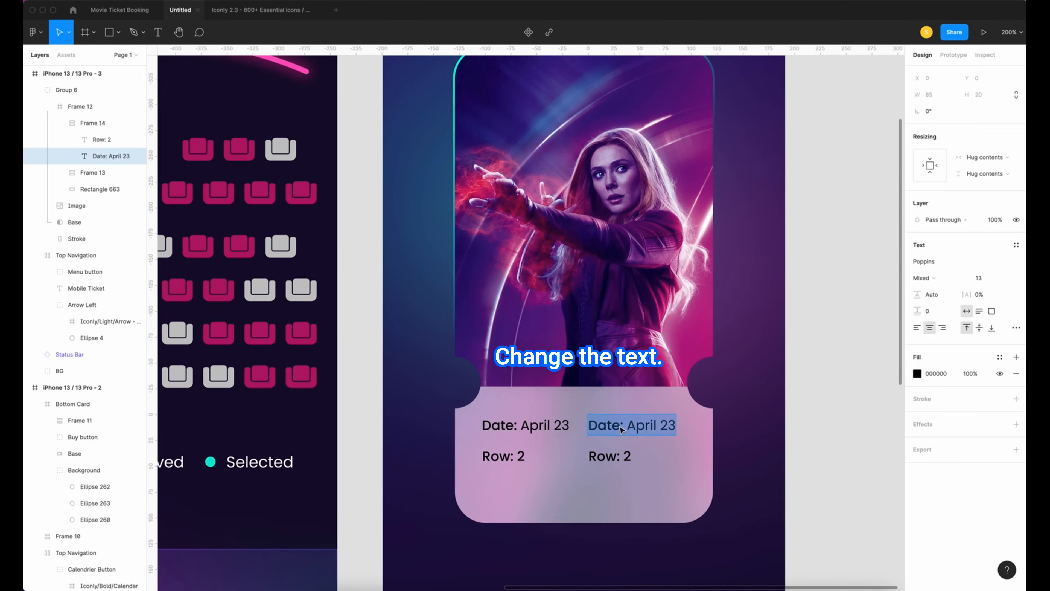
pyautogui.write('6 p.m.')
# Change the second column's row line to "Seats: 9 , 10".
pyautogui.moveTo(675, 426); pyautogui.dragTo(622, 456)
pyautogui.doubleClick(626, 455)
pyautogui.write('9 , 10')
pyautogui.doubleClick(601, 455)
pyautogui.write('Seats')
pyautogui.press('Escape')
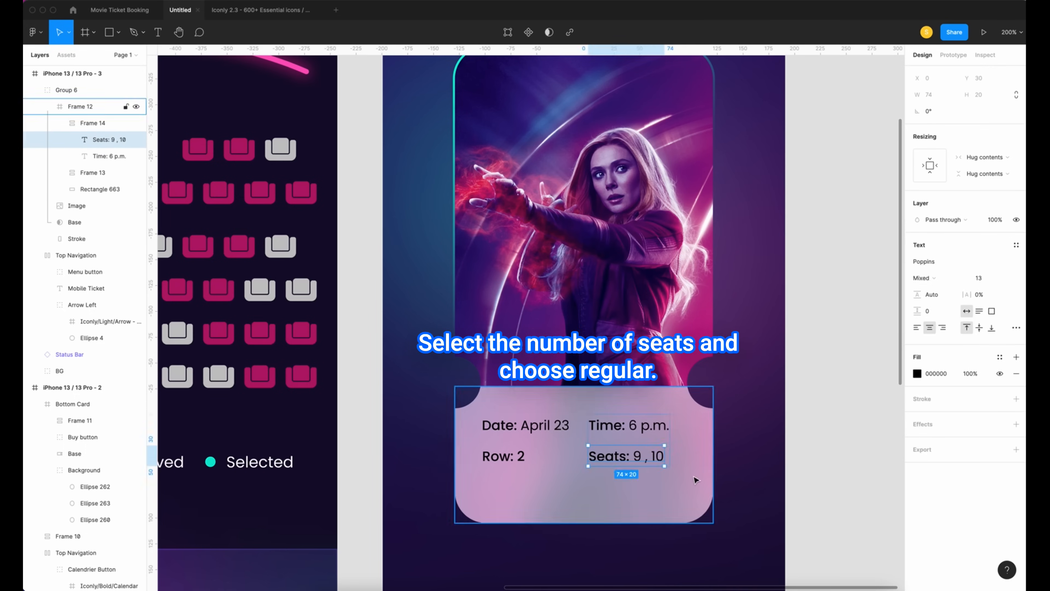
# Combine Frame 13 and Frame 14 in a horizontal auto layout with a spacing of 20.
pyautogui.click(696, 477)
pyautogui.click(58, 139)
pyautogui.click(59, 140)
pyautogui.click(91, 125)
pyautogui.keyDown('shift'); pyautogui.click(94, 140); pyautogui.keyUp('shift')
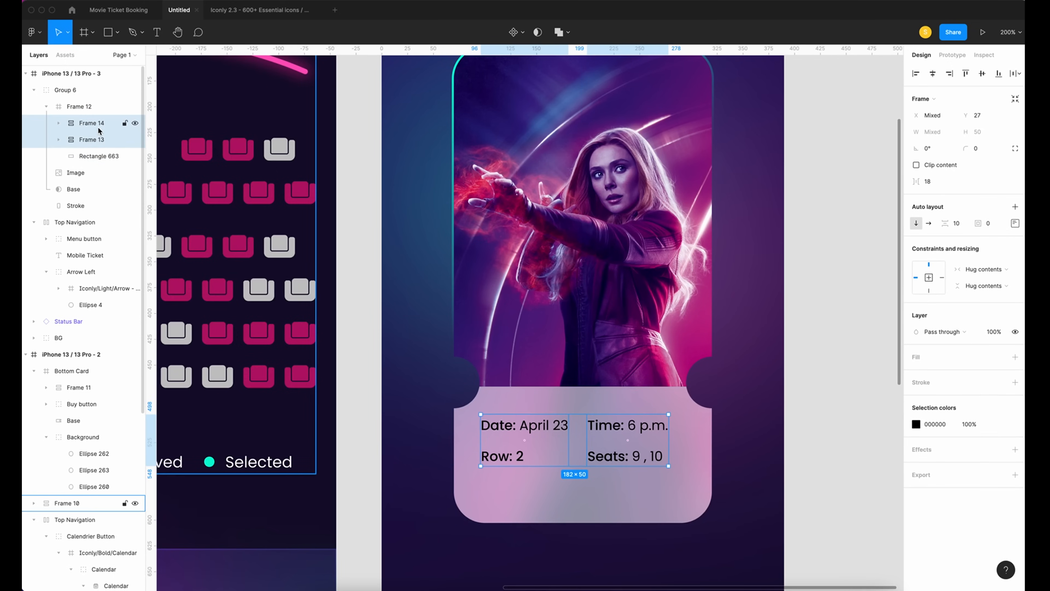
pyautogui.hotkey('shift', 'a')
pyautogui.click(956, 207)
pyautogui.write('20')
pyautogui.press('Return')
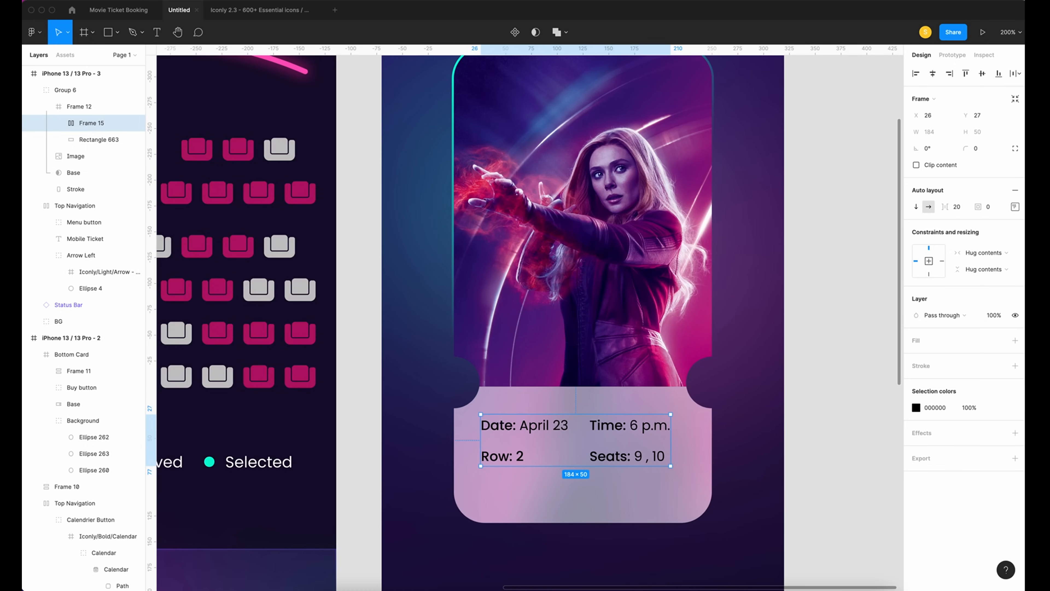
# Center the ticket details horizontally on the card and place the barcode centered directly below them.
pyautogui.click(932, 74)
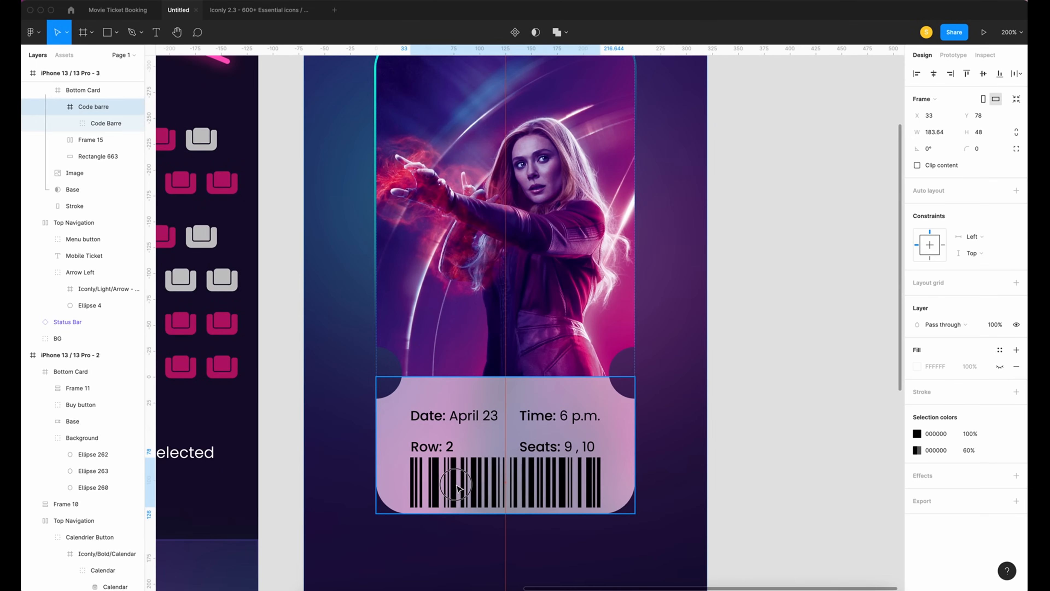
pyautogui.moveTo(457, 485); pyautogui.dragTo(457, 485)
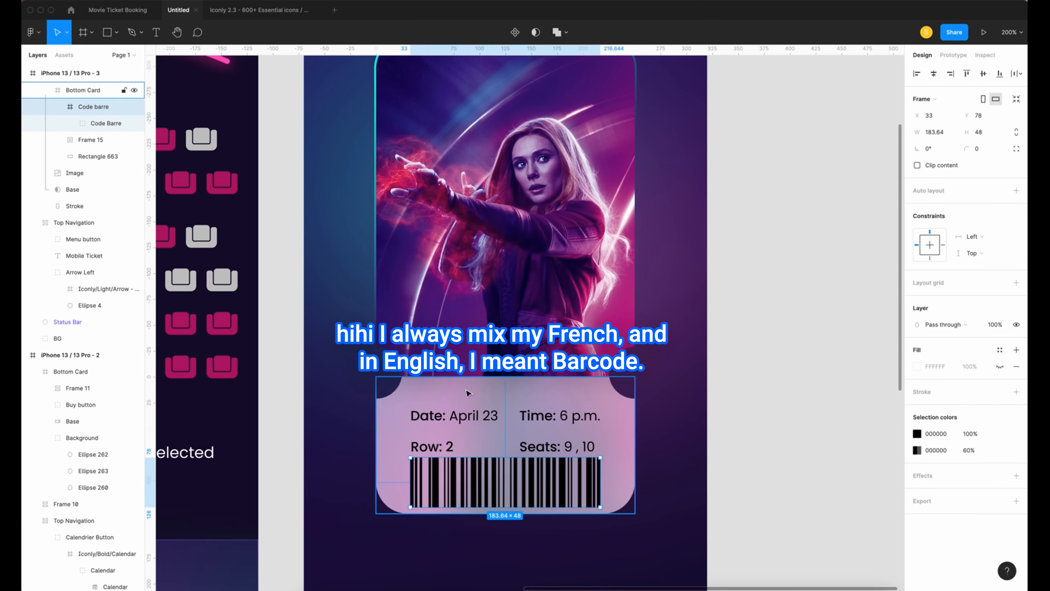
# Group the Stroke, Base, Image and Rectangle 663 layers together.
pyautogui.click(75, 224)
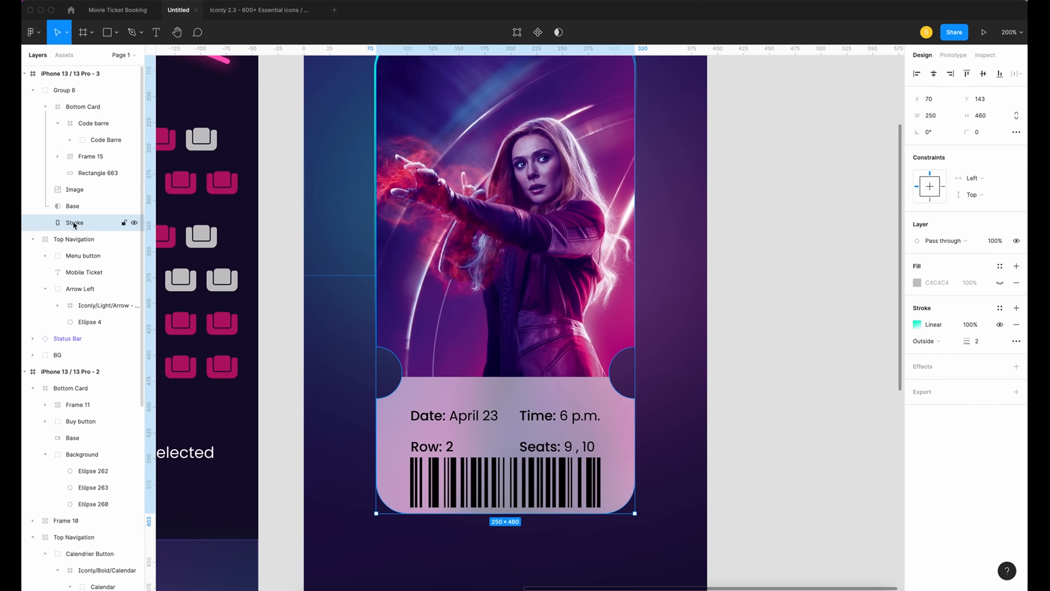
pyautogui.keyDown('shift'); pyautogui.click(77, 206); pyautogui.keyUp('shift')
pyautogui.keyDown('shift'); pyautogui.click(76, 189); pyautogui.keyUp('shift')
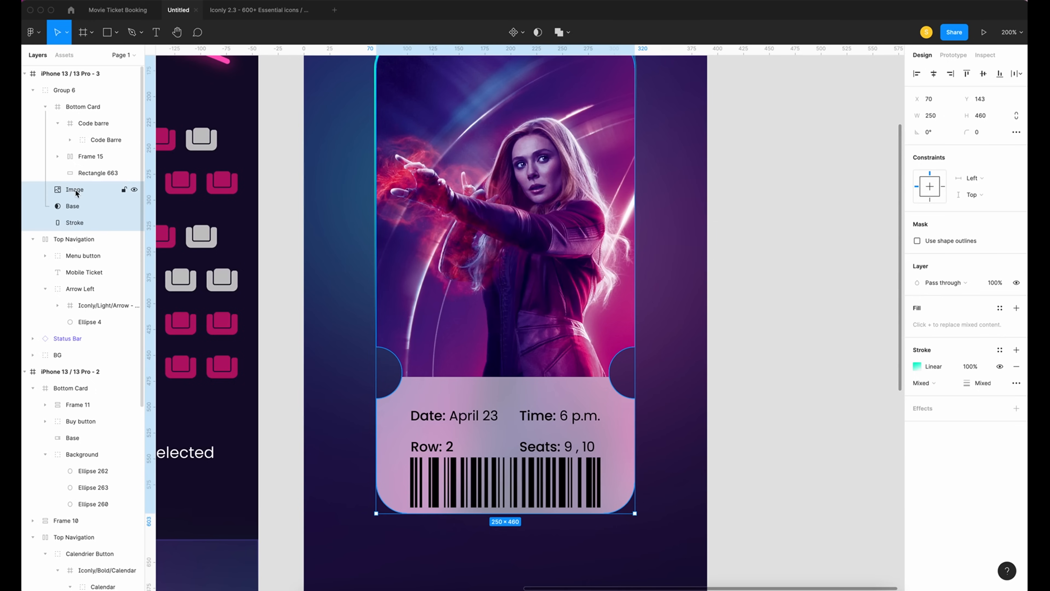
pyautogui.keyDown('shift'); pyautogui.click(85, 172); pyautogui.keyUp('shift')
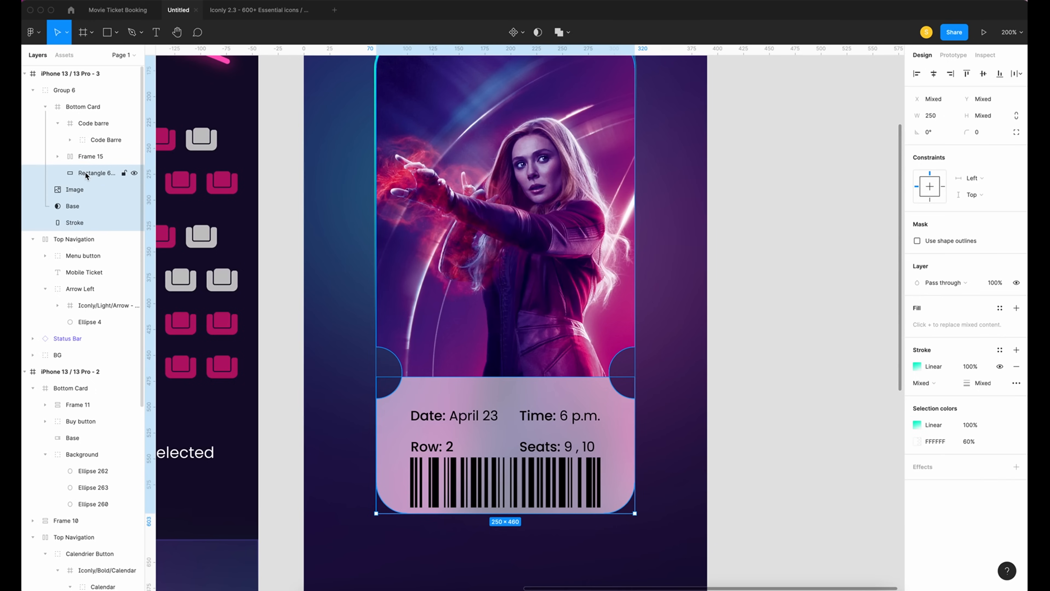
pyautogui.rightClick(84, 172)
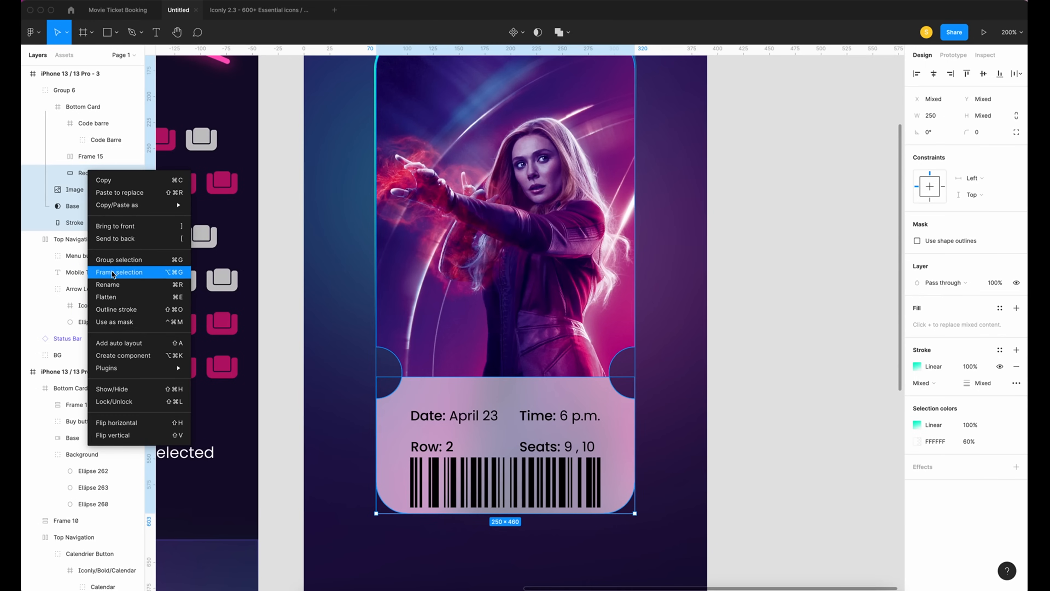
pyautogui.click(112, 260)
pyautogui.rightClick(89, 174)
pyautogui.moveTo(88, 174); pyautogui.dragTo(57, 171)
# Rename Group 7, which sits below the Bottom Card layer, as "Ticket".
pyautogui.click(65, 108)
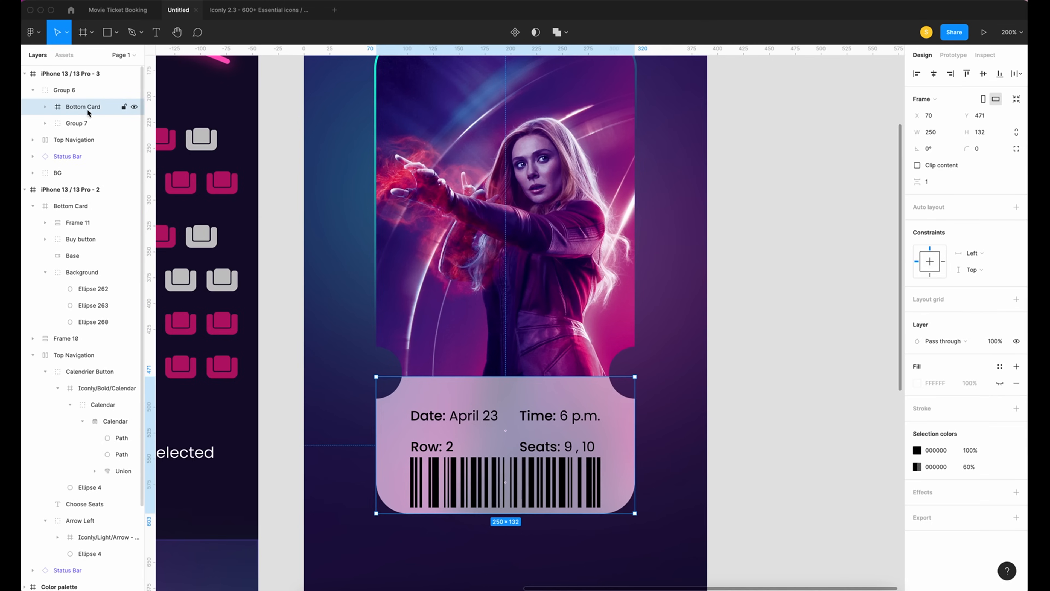
pyautogui.click(90, 126)
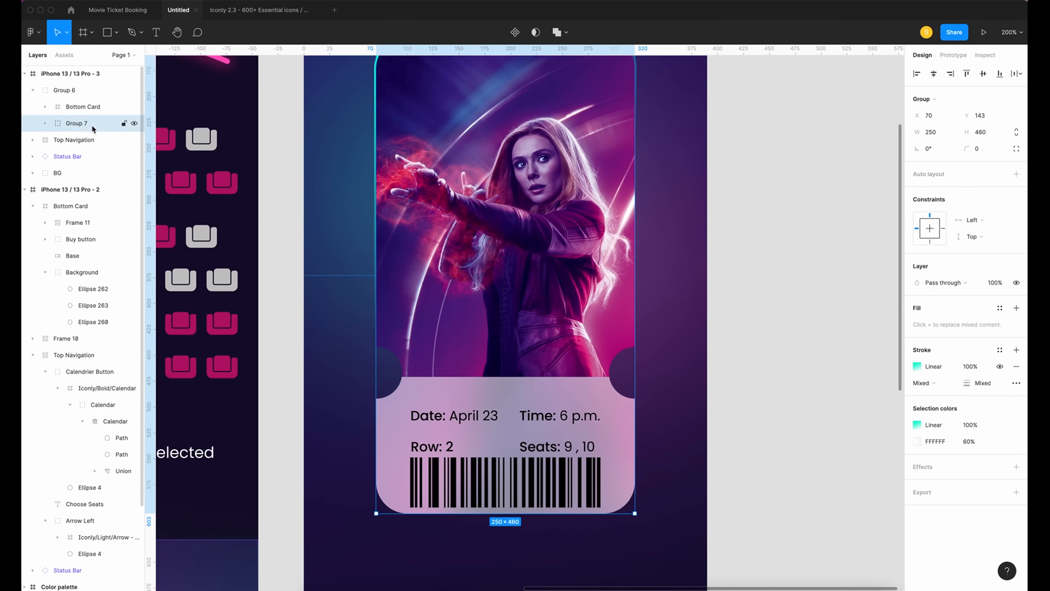
pyautogui.doubleClick(78, 126)
pyautogui.write('Ticket')
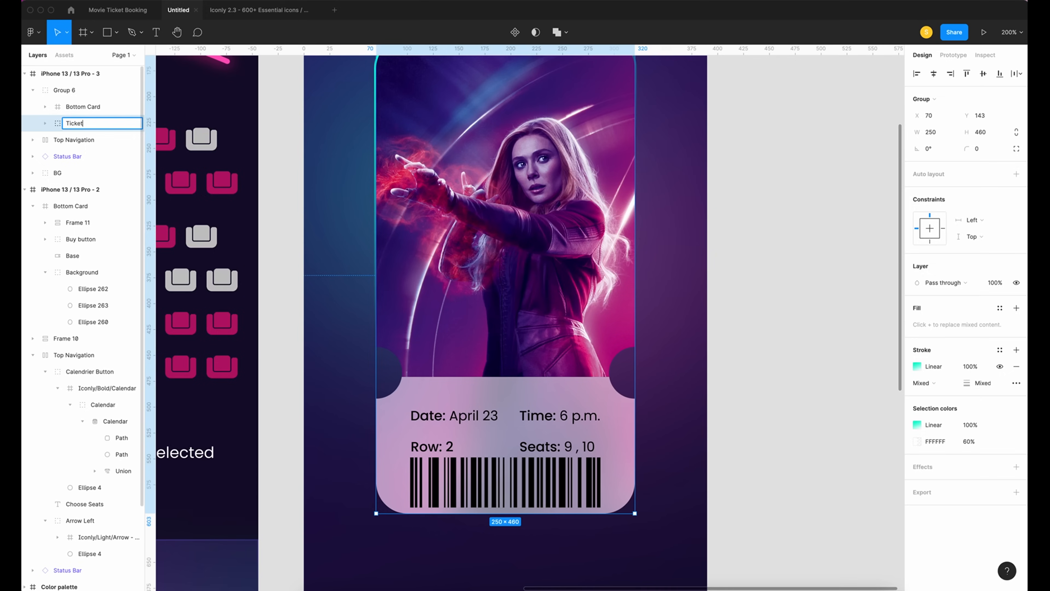
# Wrap the Bottom Card frame and the Ticket group together in a new frame.
pyautogui.click(82, 108)
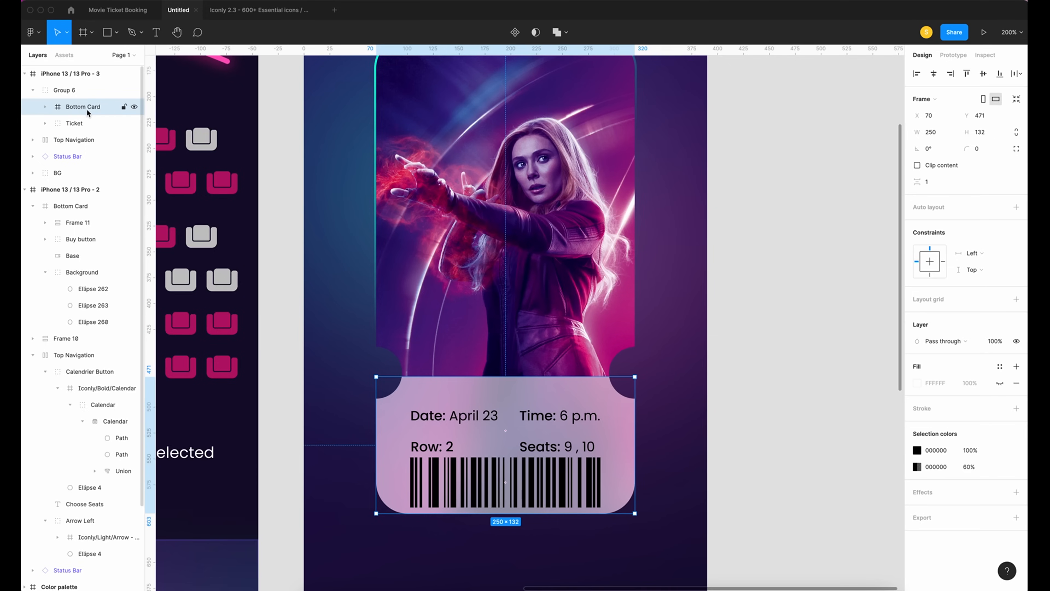
pyautogui.click(78, 123)
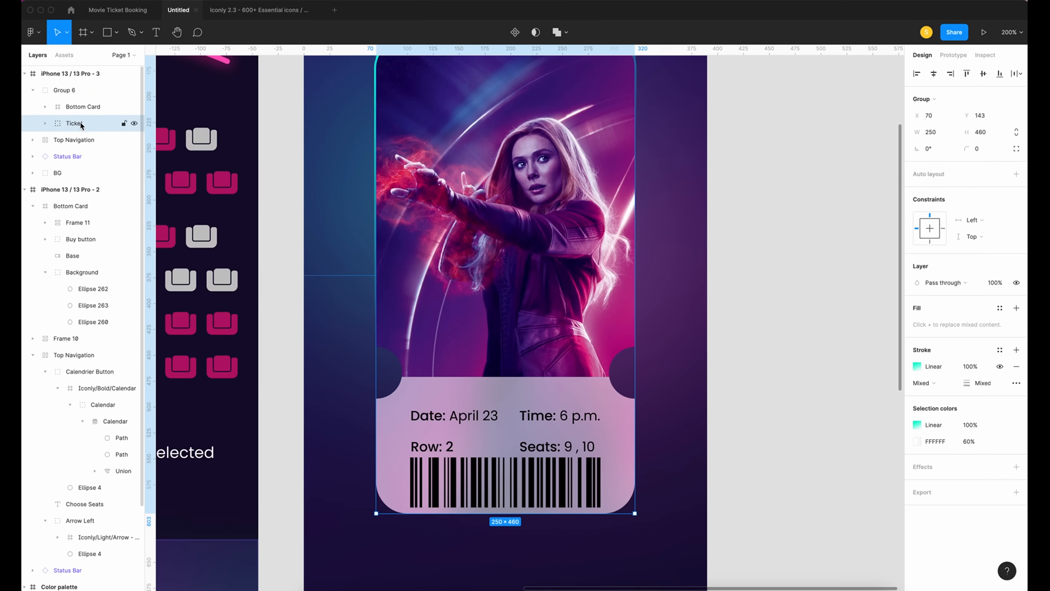
pyautogui.keyDown('shift'); pyautogui.click(82, 107); pyautogui.keyUp('shift')
pyautogui.rightClick(75, 107)
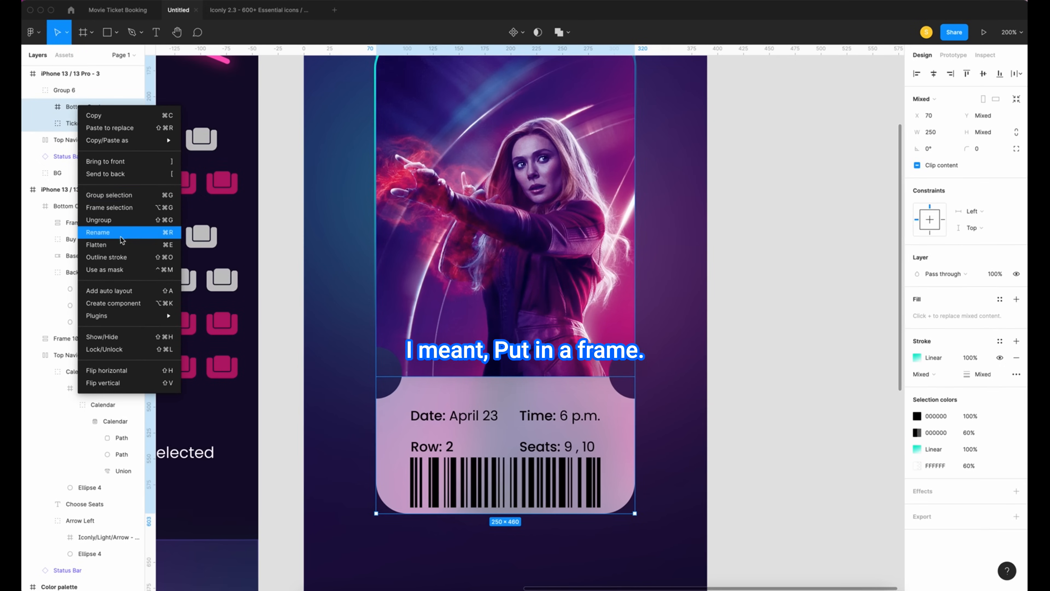
pyautogui.click(116, 208)
# Rename the new frame inside Group 6 as "Mobile Ticket".
pyautogui.doubleClick(82, 106)
pyautogui.write('Tic')
pyautogui.press('BackSpace')
pyautogui.press('BackSpace')
pyautogui.press('BackSpace')
pyautogui.write('Mobile Ticket')
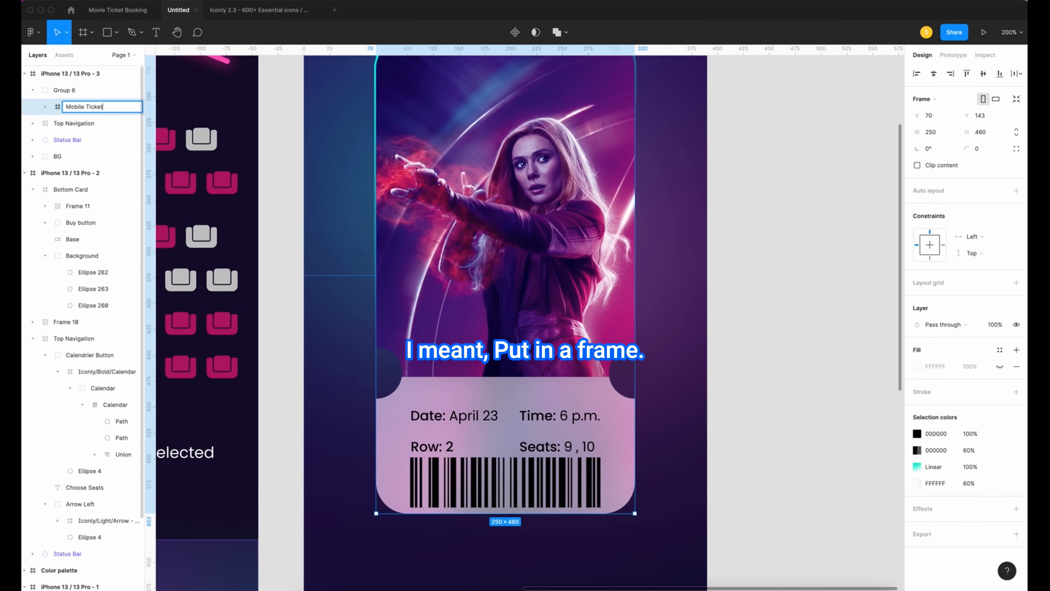
# Wrap the Code barre frame and Frame 15 inside Bottom Card together in an auto layout frame.
pyautogui.press('Return')
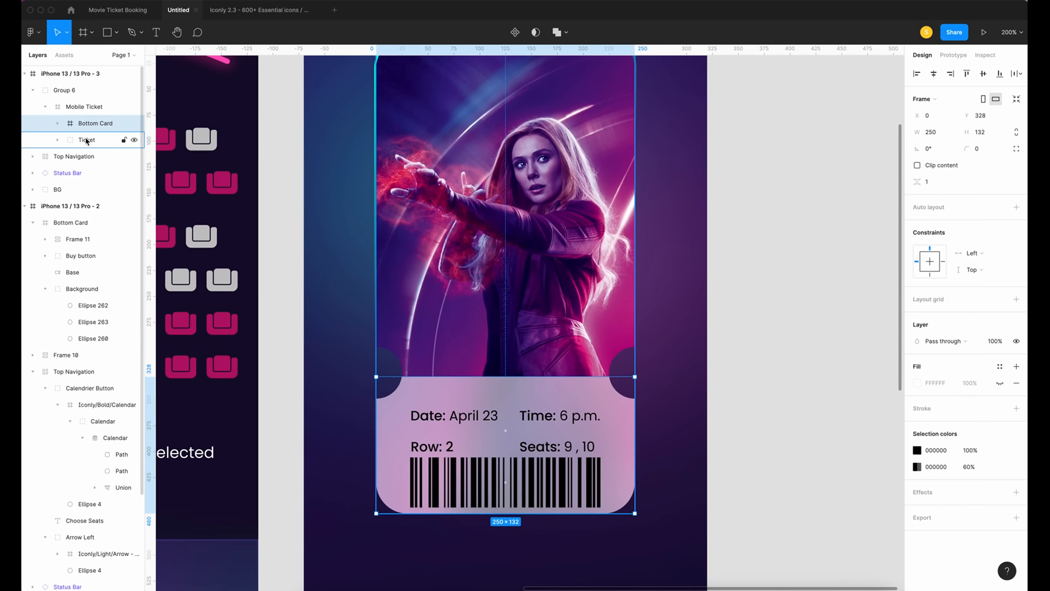
pyautogui.click(92, 141)
pyautogui.click(57, 140)
pyautogui.click(57, 140)
pyautogui.click(94, 124)
pyautogui.click(57, 123)
pyautogui.click(94, 140)
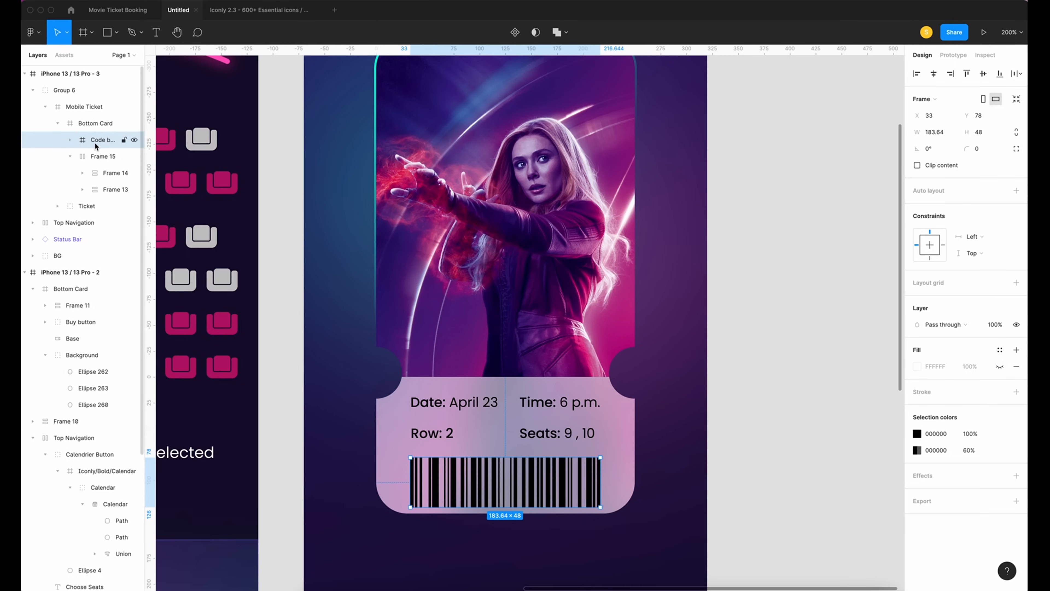
pyautogui.keyDown('shift'); pyautogui.click(96, 158); pyautogui.keyUp('shift')
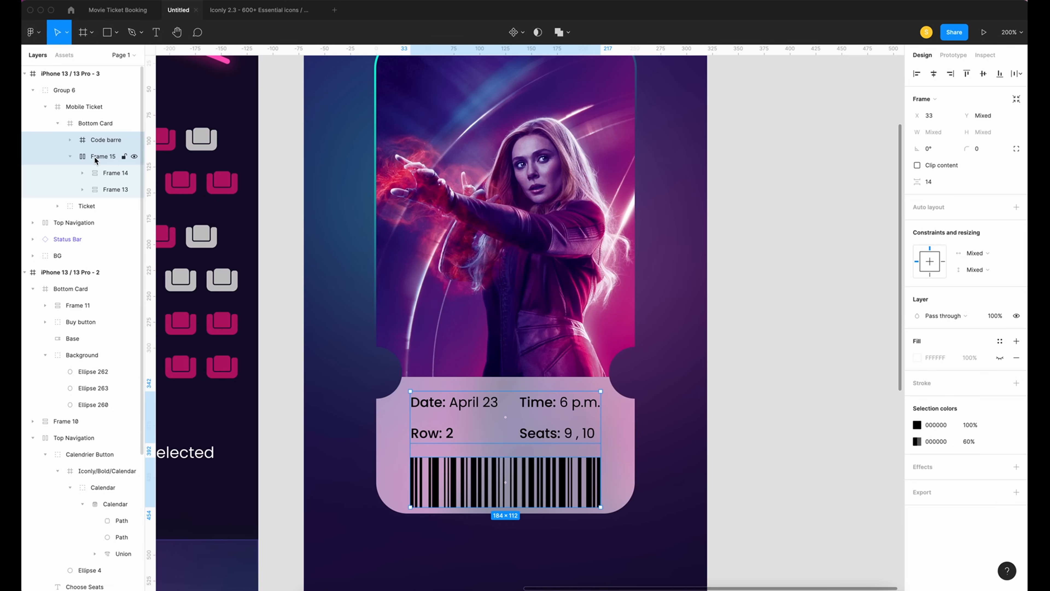
pyautogui.hotkey('shift', 'a')
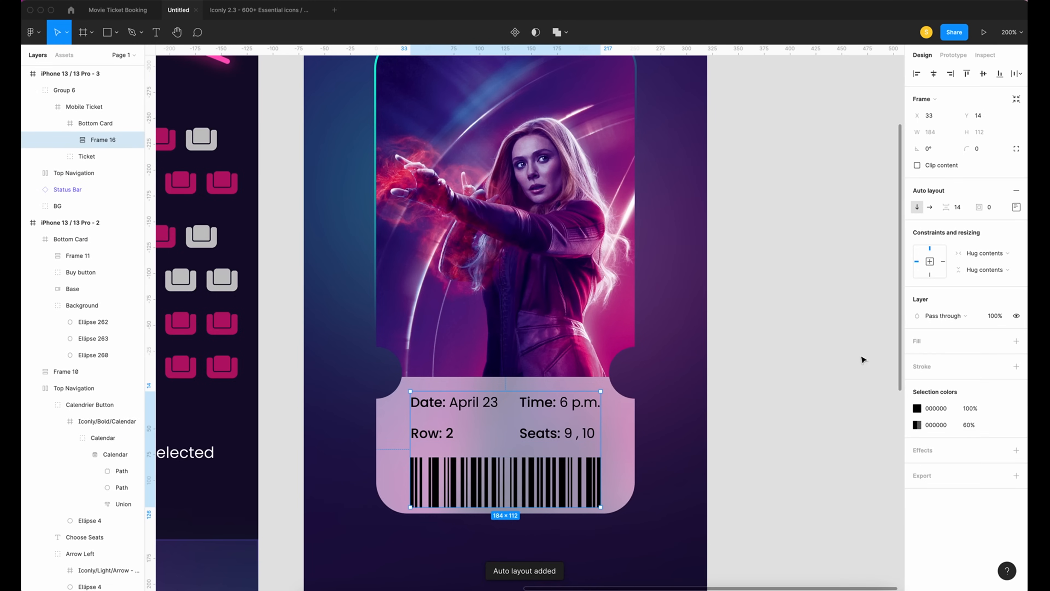
# Set the auto layout frame's item spacing to 10 and center it vertically within Bottom Card.
pyautogui.click(961, 207)
pyautogui.write('10')
pyautogui.press('Return')
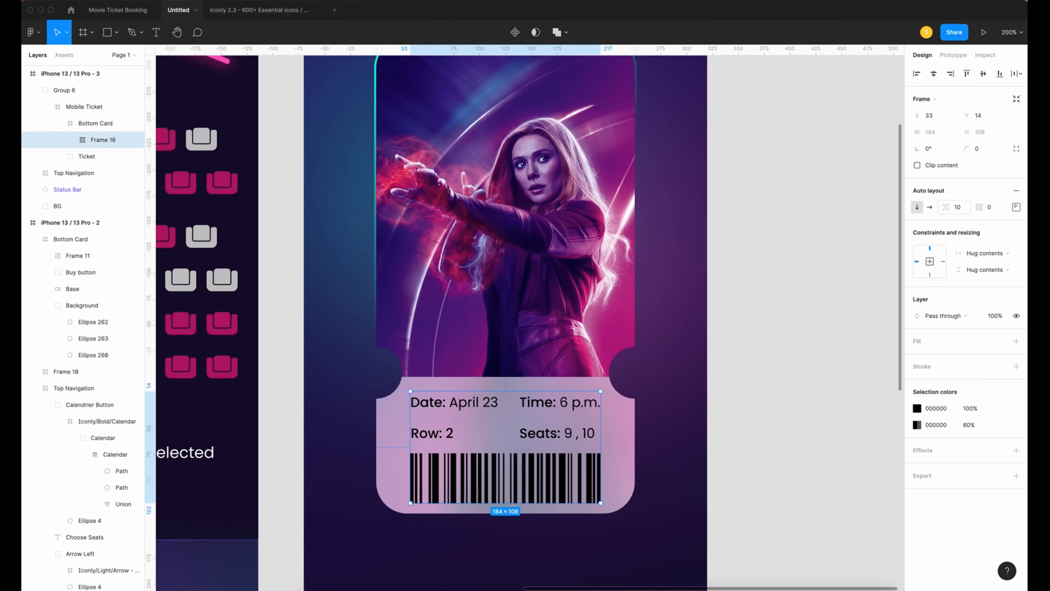
pyautogui.click(983, 74)
pyautogui.press('alt')
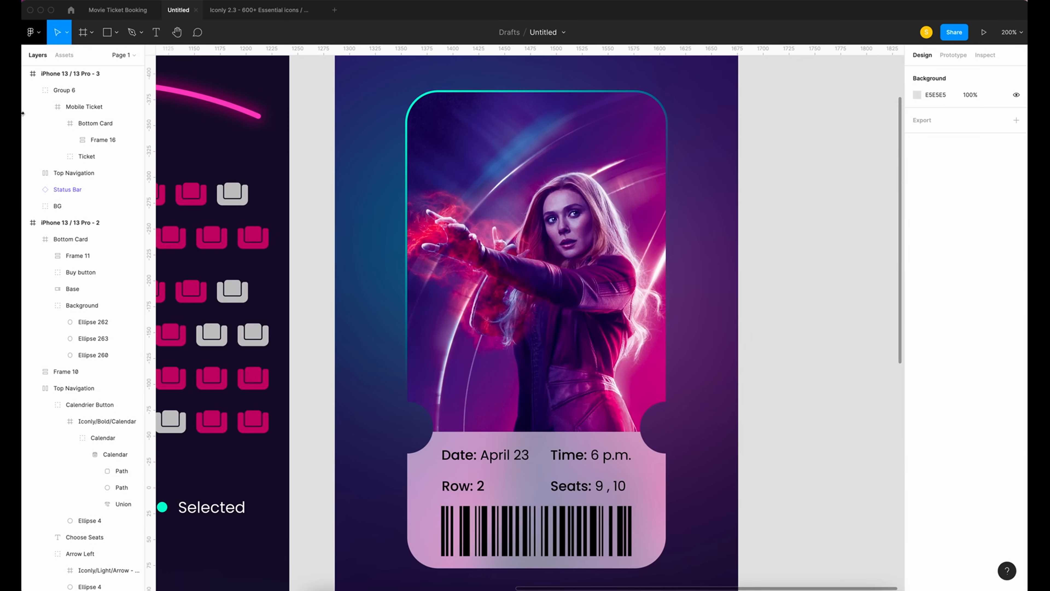
# Draw a 200 px horizontal line between the ticket's notches, along the details section's upper edge, with a dashed stroke of dash 8.
pyautogui.click(117, 37)
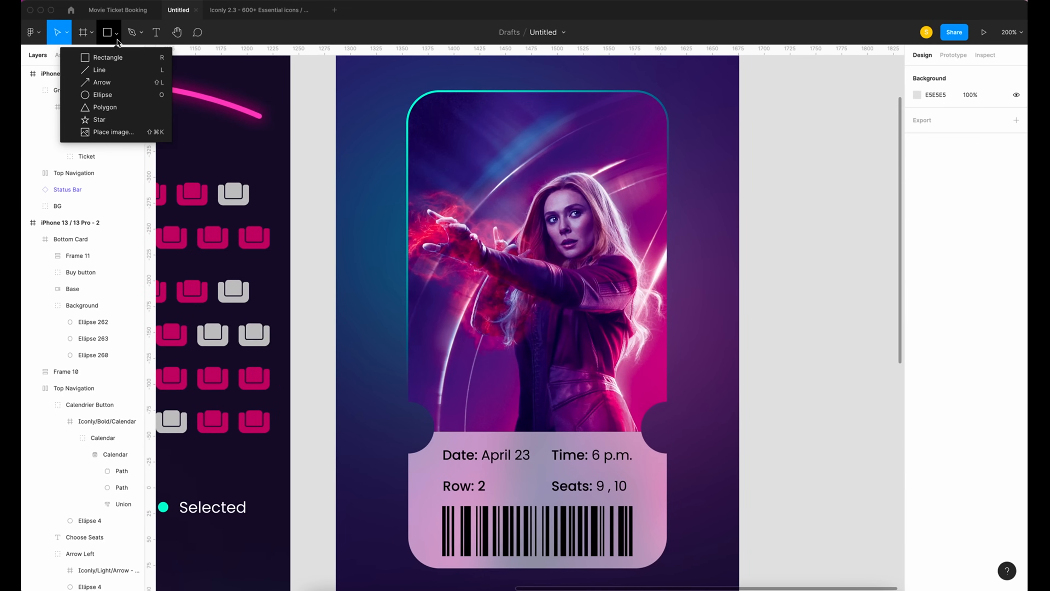
pyautogui.click(101, 72)
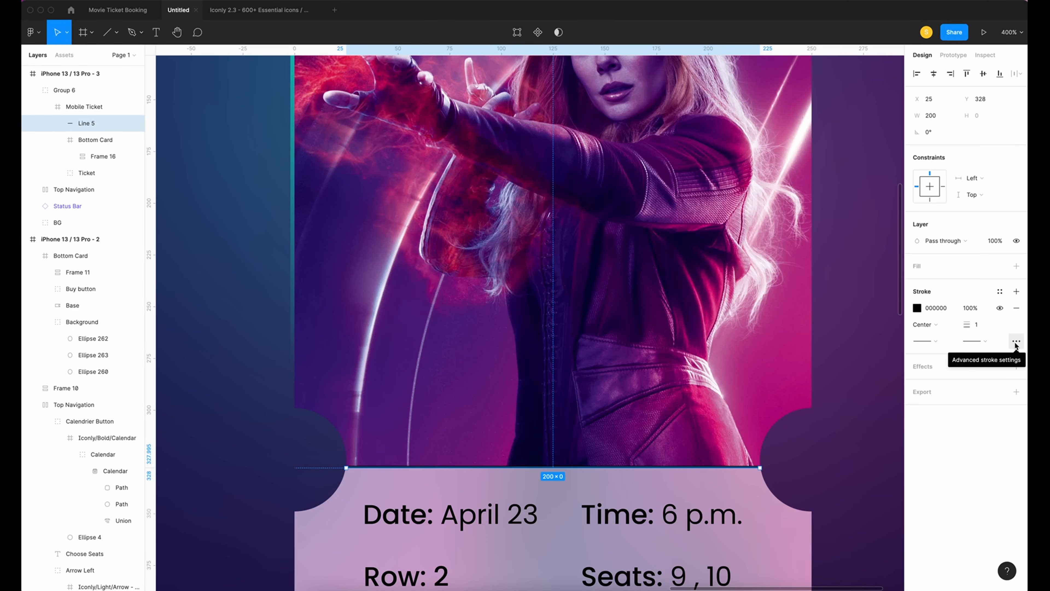
pyautogui.click(1016, 342)
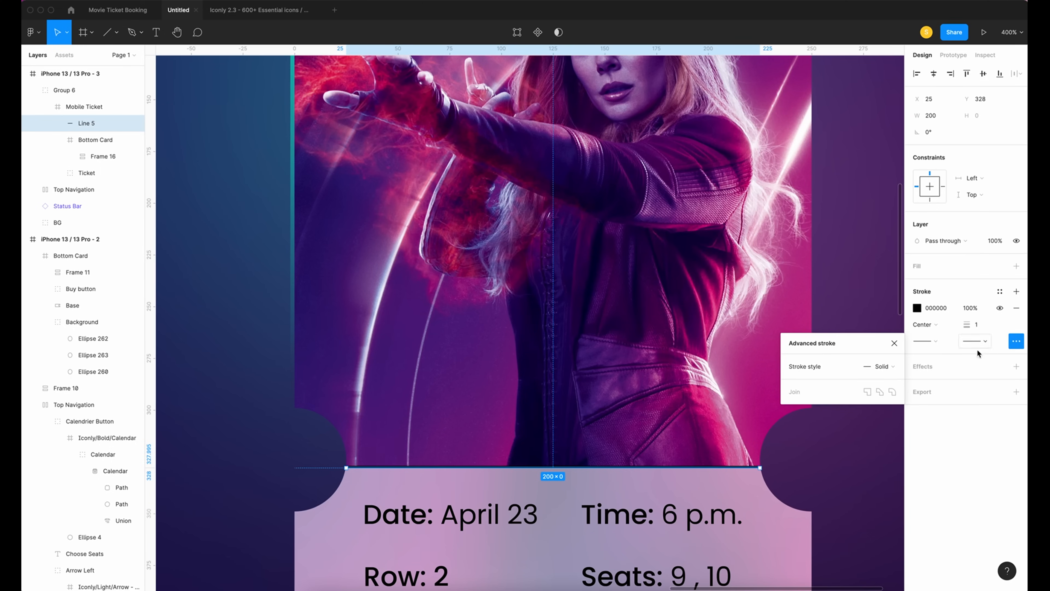
pyautogui.click(883, 366)
pyautogui.click(880, 385)
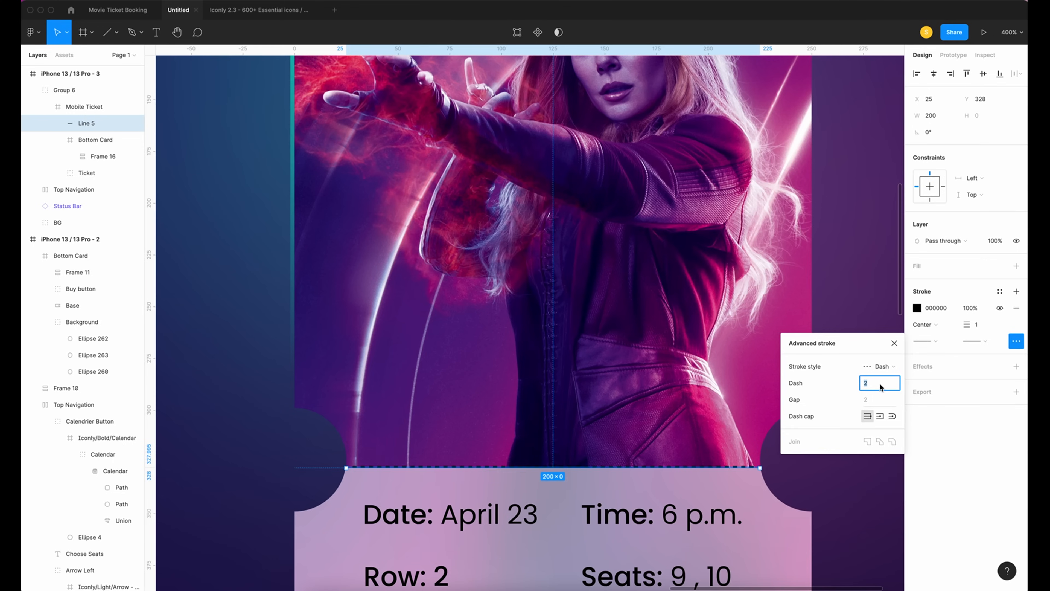
pyautogui.write('8')
pyautogui.press('Return')
# Set the dashed line's stroke opacity to 60% and nudge the line down slightly.
pyautogui.click(917, 309)
pyautogui.click(976, 309)
pyautogui.write('60')
pyautogui.press('Return')
pyautogui.press('Down')
pyautogui.click(865, 476)
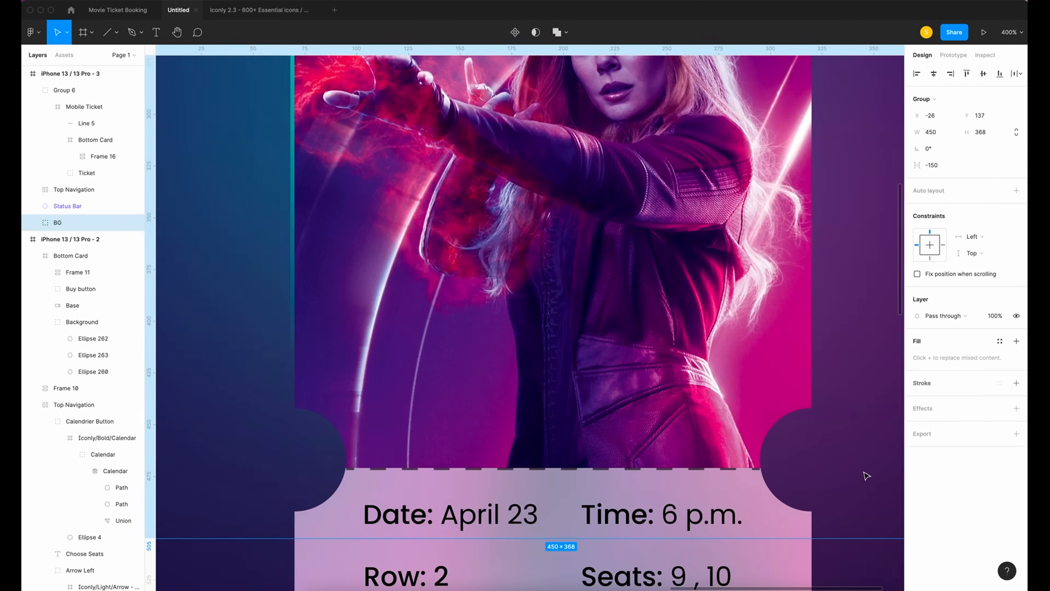
pyautogui.scroll(-5, 864, 476)
# Move the Line 5 layer into the Ticket group, above Rectangle 663.
pyautogui.click(84, 123)
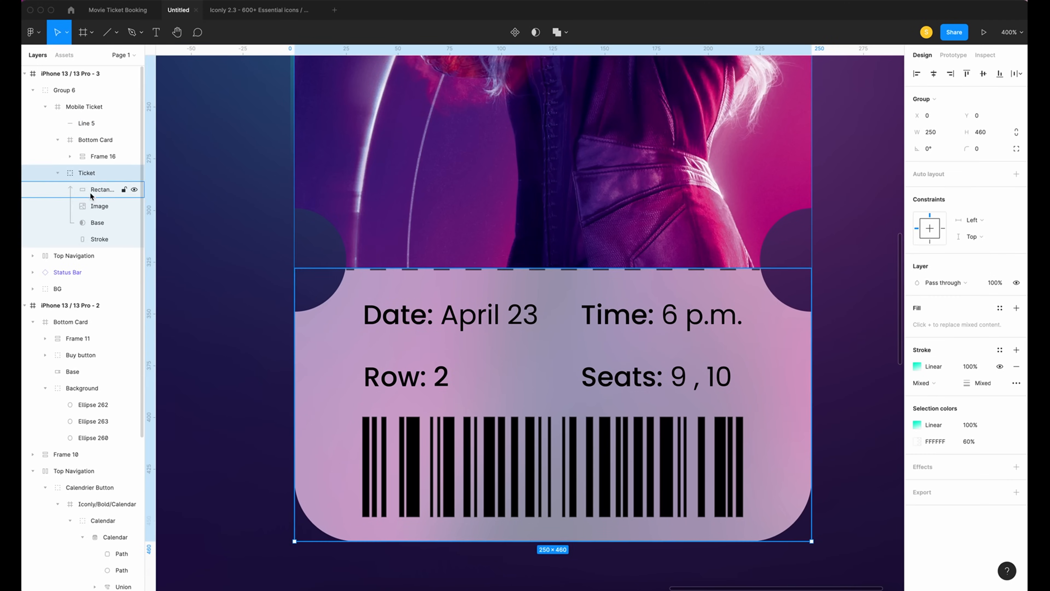
pyautogui.click(86, 123)
pyautogui.moveTo(91, 174); pyautogui.dragTo(95, 185)
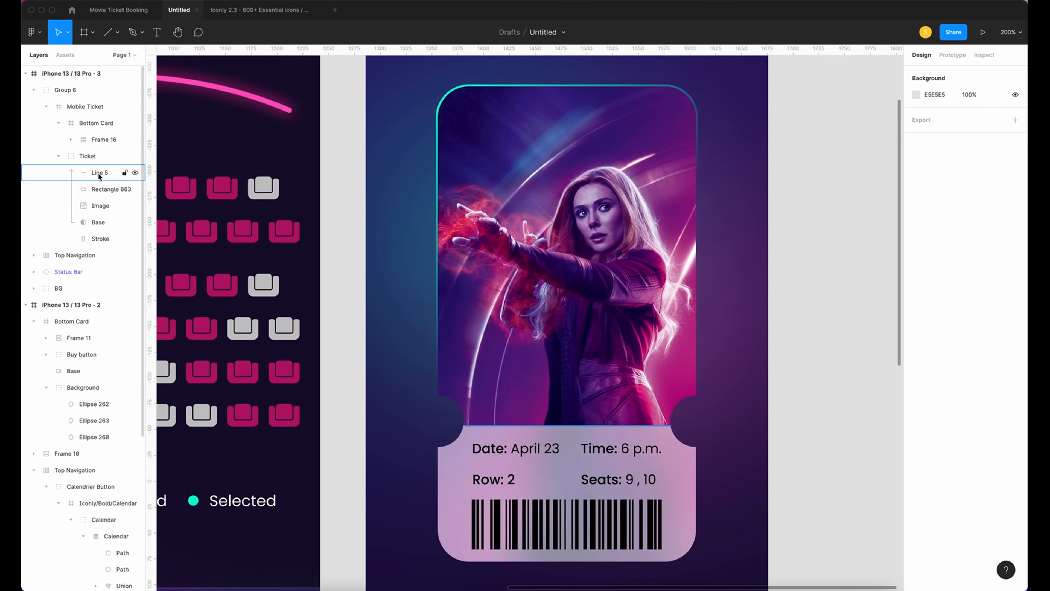
# Rename the Line 5 layer inside the Ticket group as "Separator".
pyautogui.click(102, 173)
pyautogui.doubleClick(102, 173)
pyautogui.write('Separator')
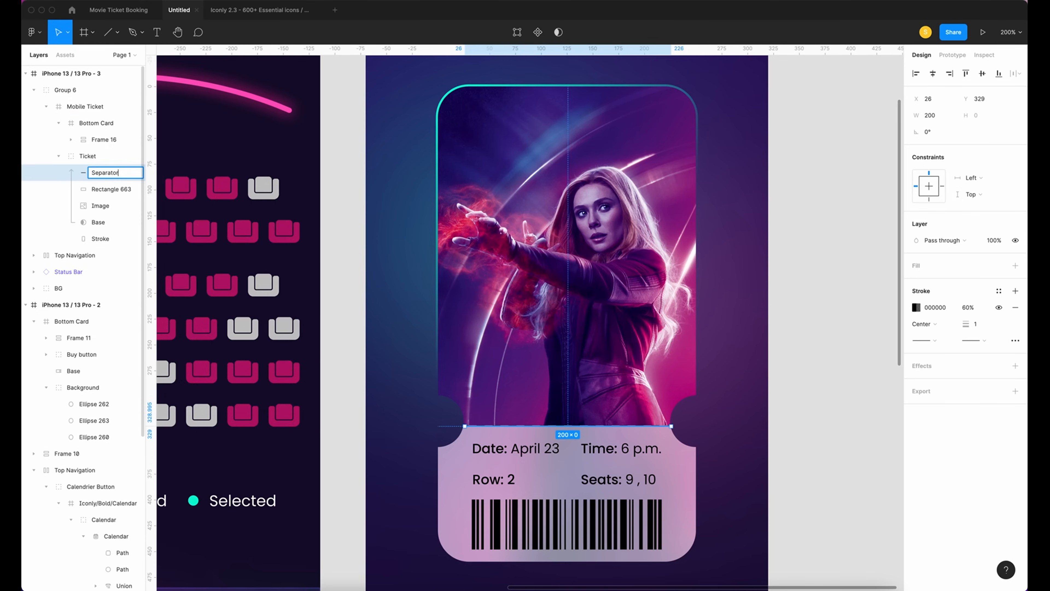
pyautogui.press('Return')
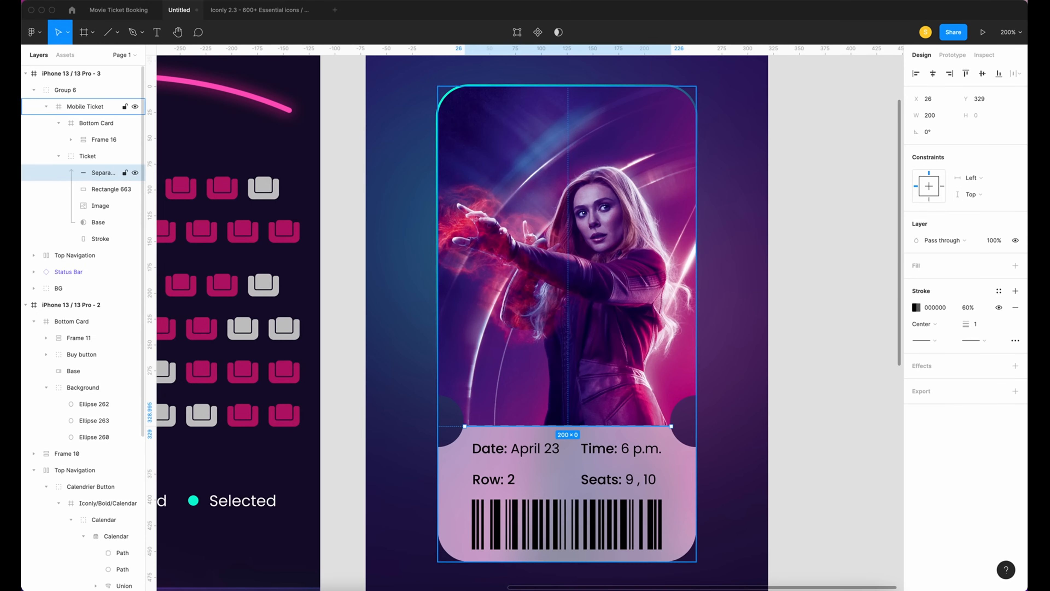
pyautogui.click(986, 329)
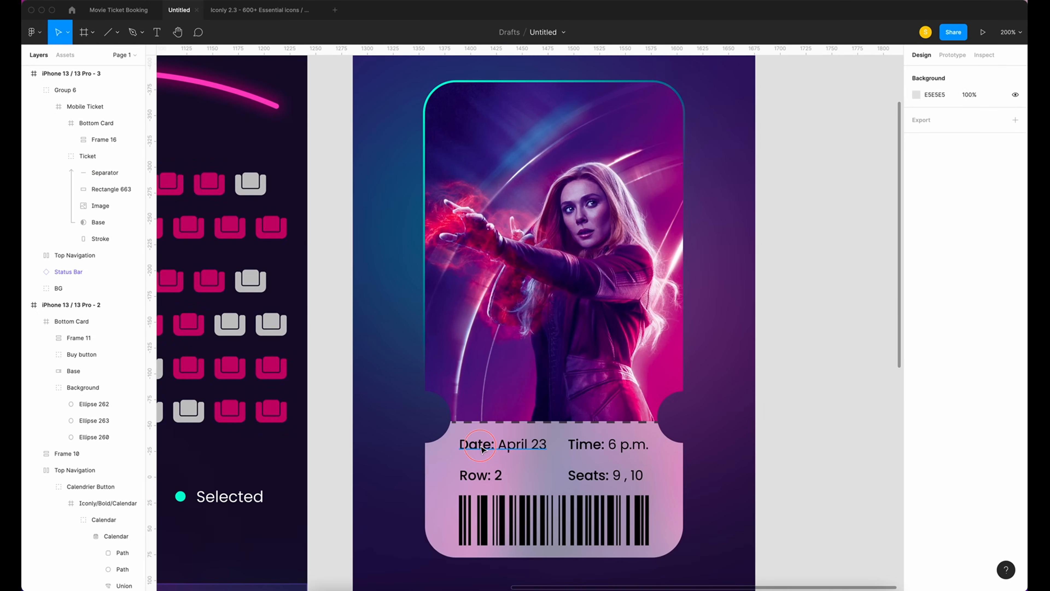
# Recolor only the "Date:" label in the ticket details with the purple 56147A.
pyautogui.keyDown('super'); pyautogui.doubleClick(489, 445); pyautogui.keyUp('super')
pyautogui.click(492, 444)
pyautogui.moveTo(494, 445); pyautogui.dragTo(458, 447)
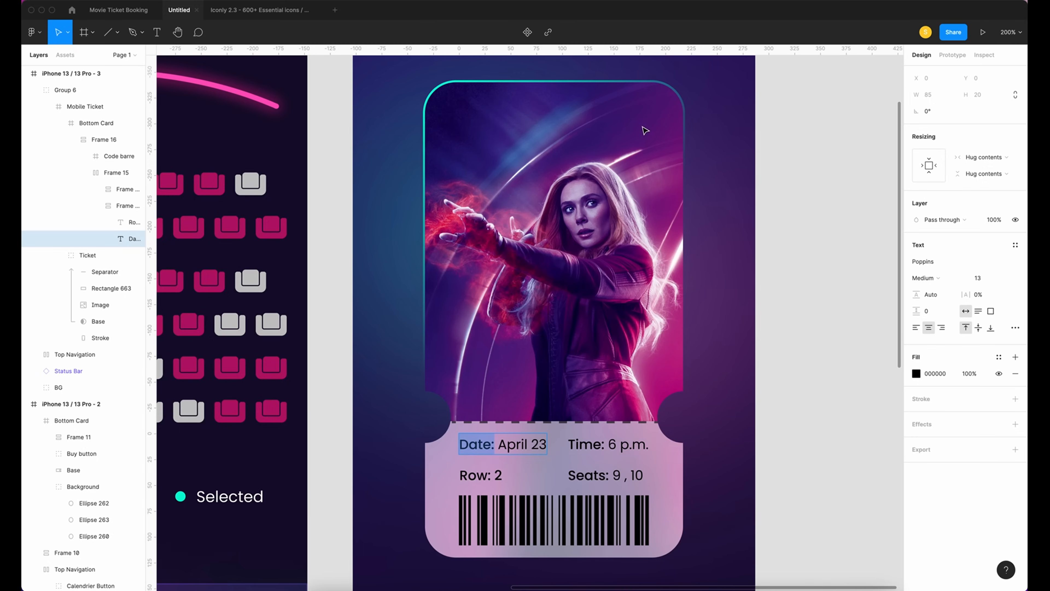
pyautogui.press('i')
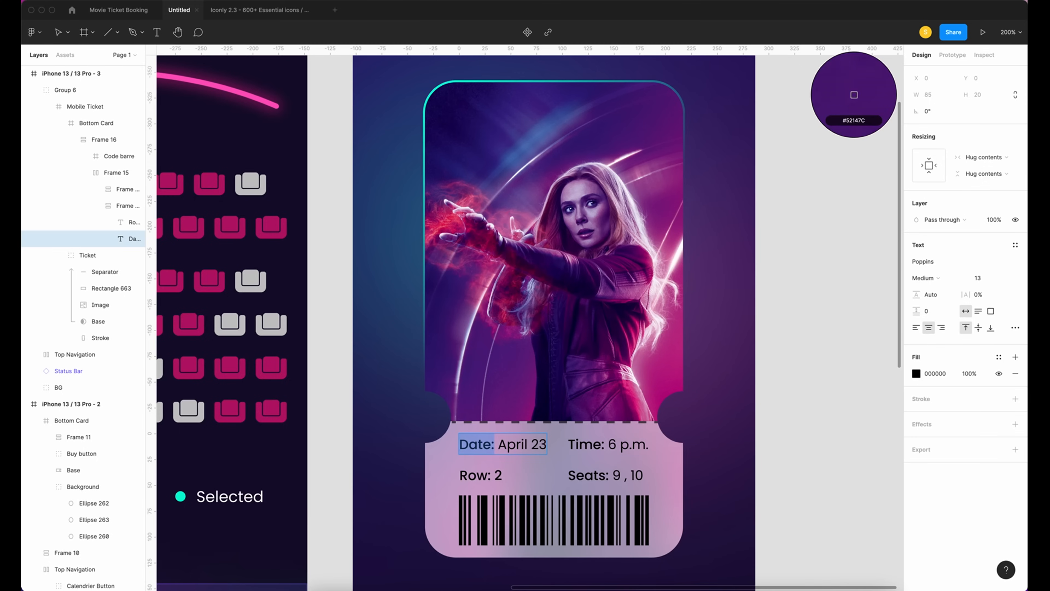
pyautogui.click(853, 95)
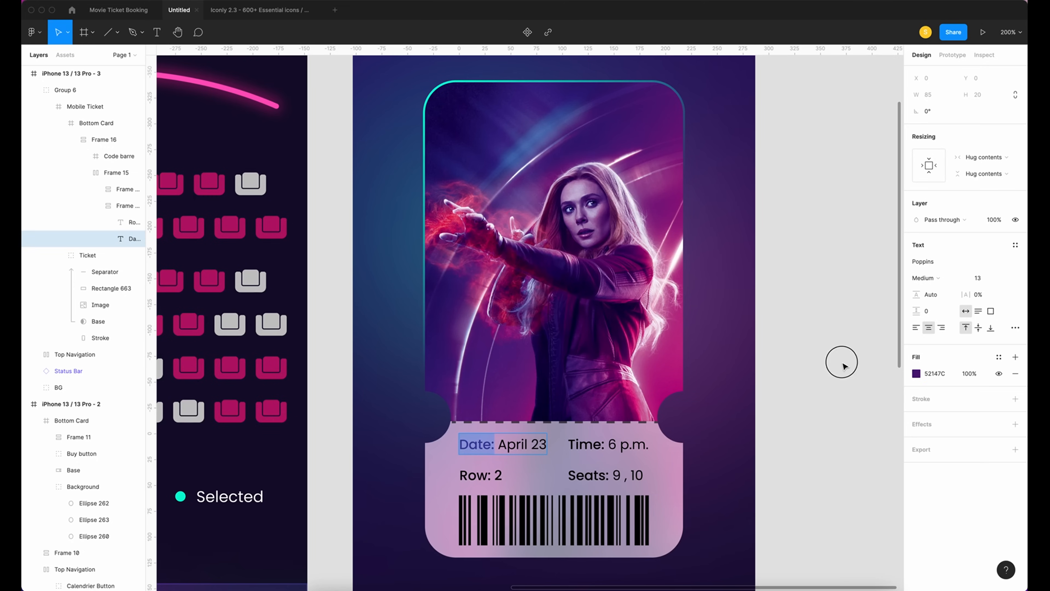
pyautogui.press('Escape')
pyautogui.click(916, 457)
pyautogui.click(934, 457)
pyautogui.write('56147A')
pyautogui.press('Return')
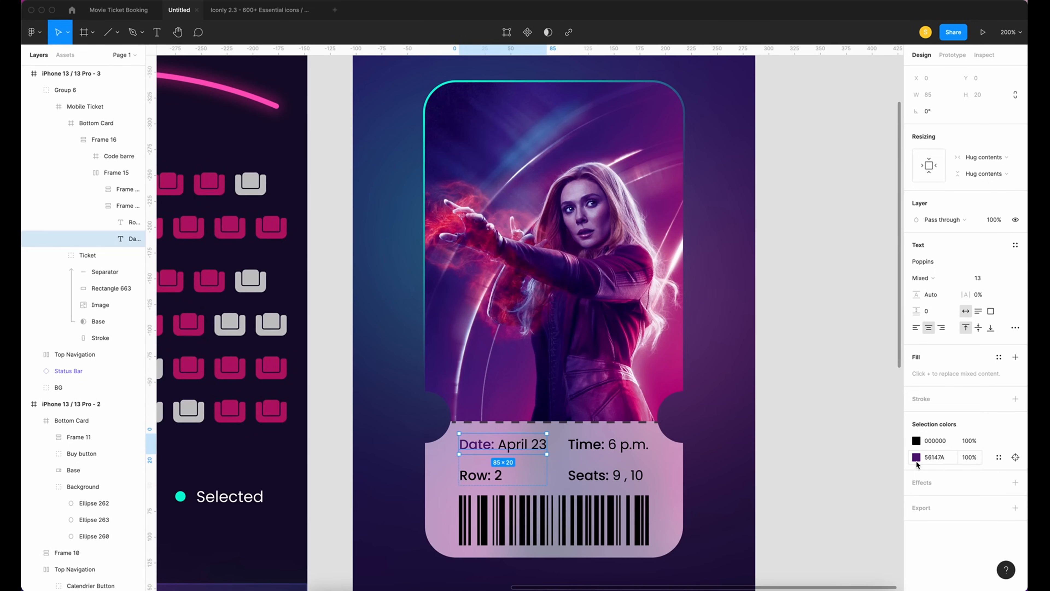
# Reuse the "Date:" label's purple 56147A on the "Row:" label.
pyautogui.click(941, 457)
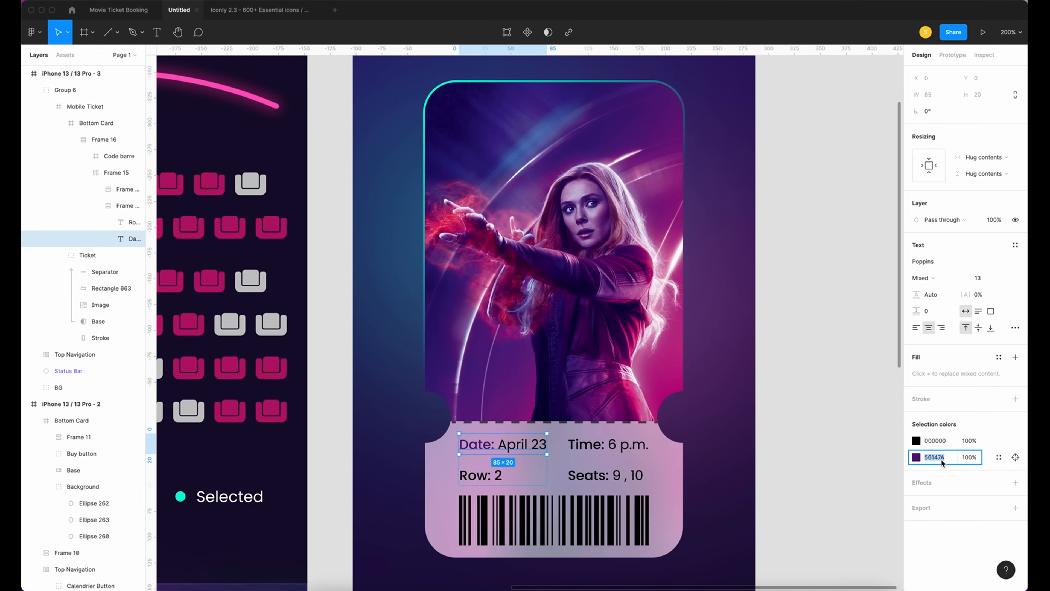
pyautogui.click(839, 460)
pyautogui.keyDown('super'); pyautogui.click(481, 476); pyautogui.keyUp('super')
pyautogui.doubleClick(483, 476)
pyautogui.moveTo(491, 476); pyautogui.dragTo(455, 476)
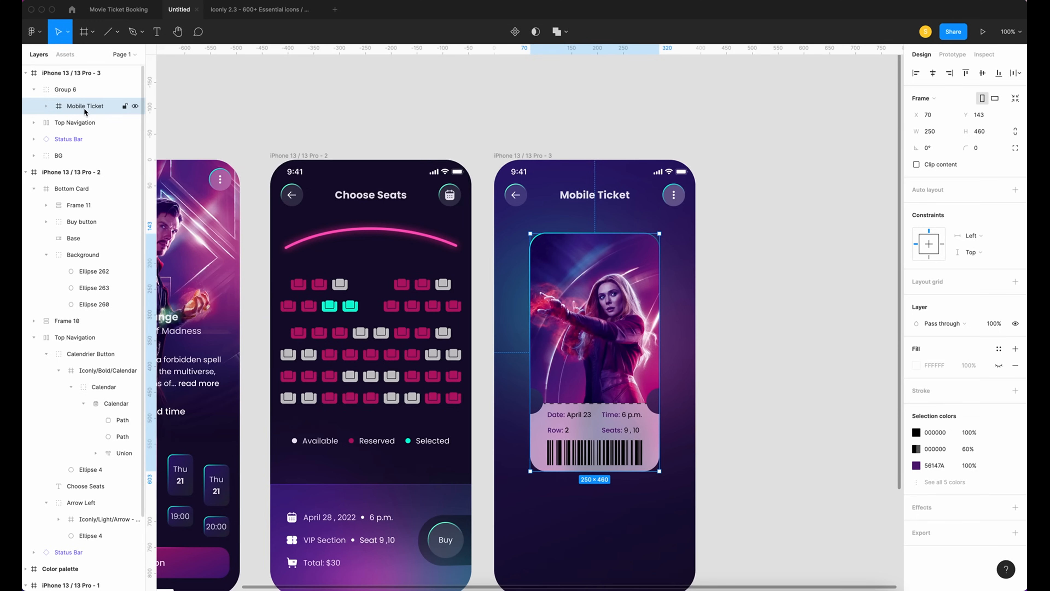
# Duplicate the Mobile Ticket frame, name the lower copy "Mobile Ticket 2", and hide the original.
pyautogui.hotkey('ctrl', 'v')
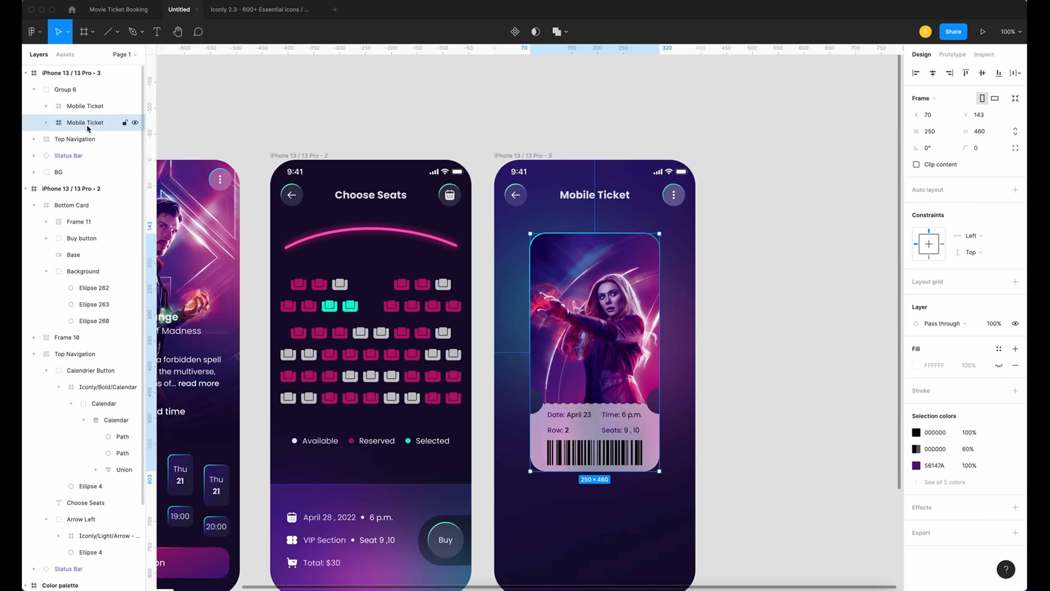
pyautogui.doubleClick(103, 124)
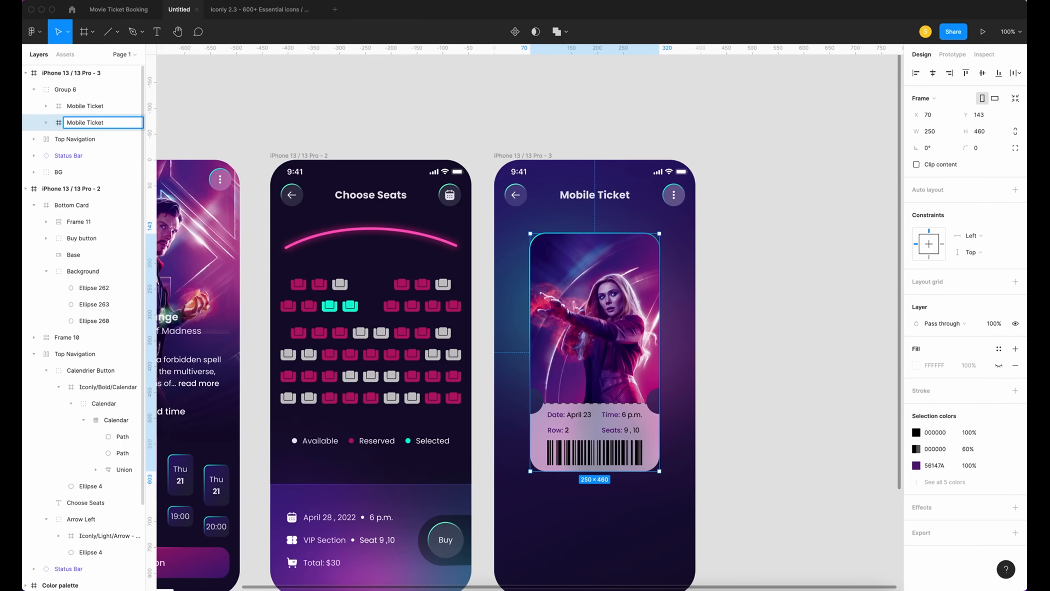
pyautogui.write('2')
pyautogui.press('Return')
pyautogui.click(89, 107)
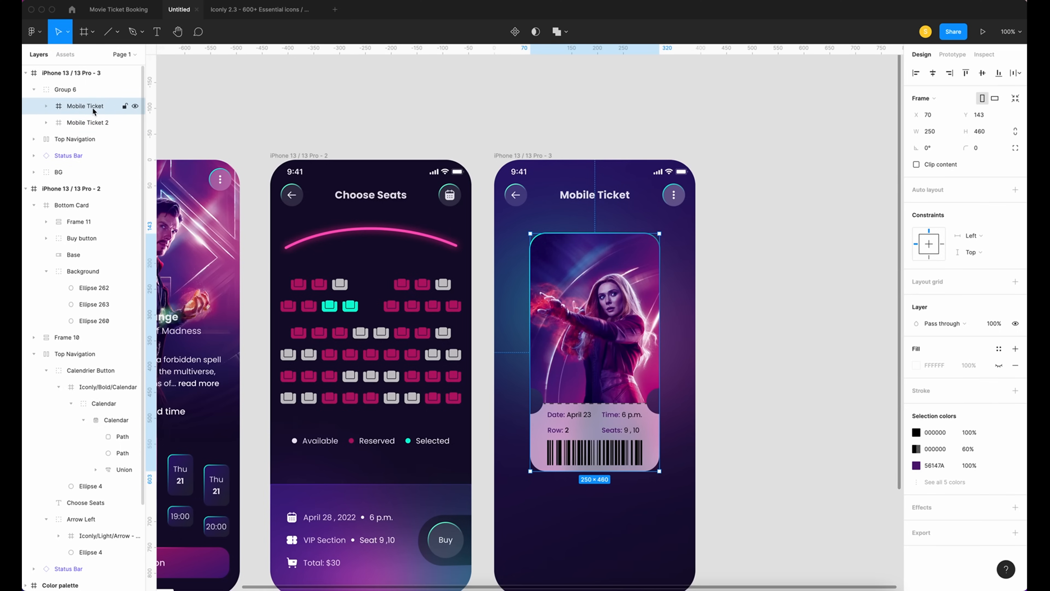
pyautogui.click(135, 106)
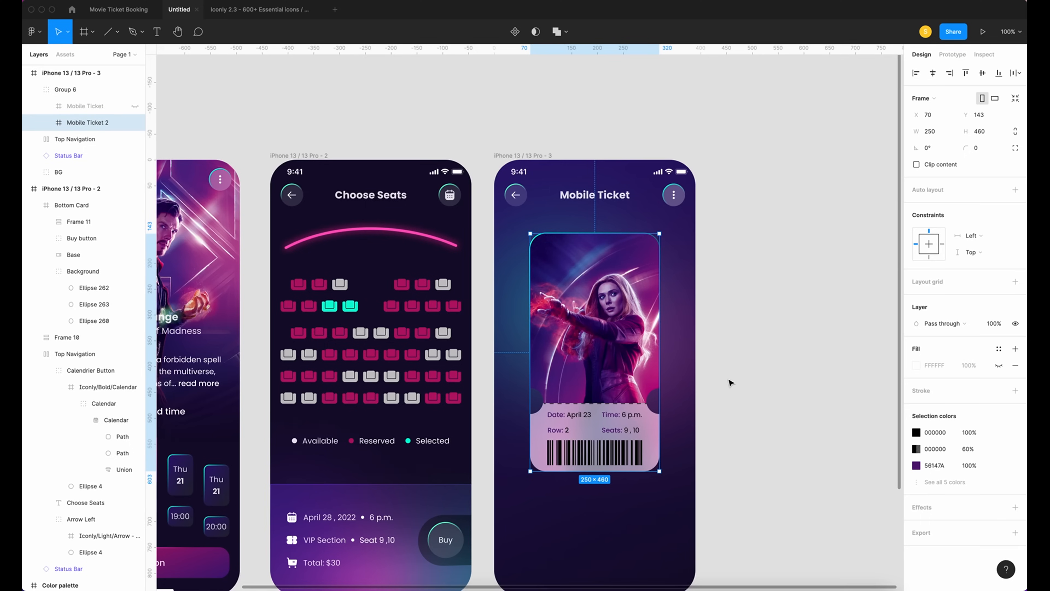
# Delete the Bottom Card frame, the Separator line and Rectangle 663 from Mobile Ticket 2.
pyautogui.click(46, 123)
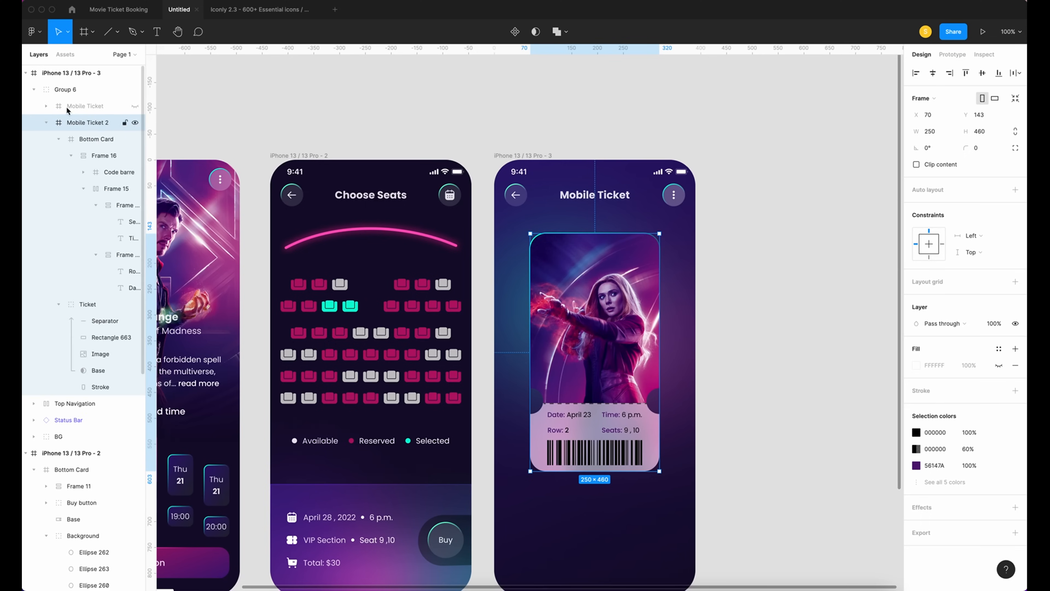
pyautogui.click(59, 139)
pyautogui.click(92, 143)
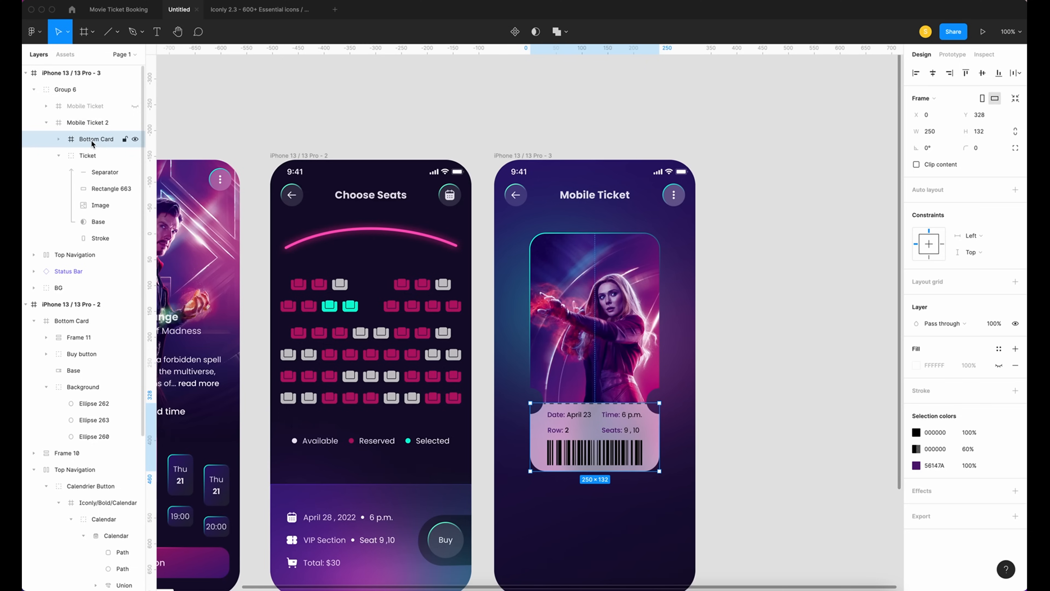
pyautogui.press('Delete')
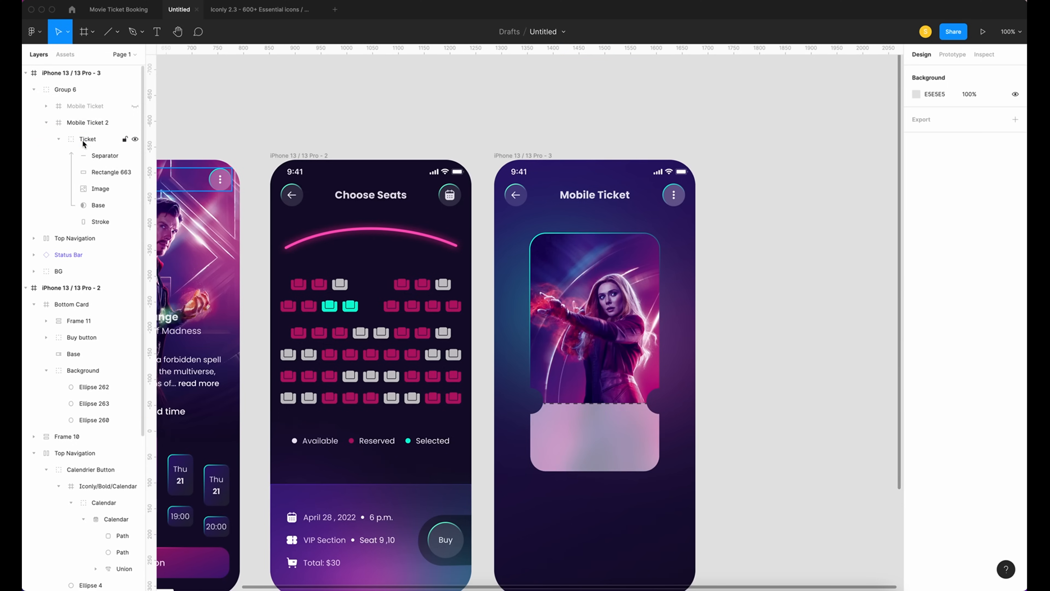
pyautogui.click(82, 140)
pyautogui.click(96, 155)
pyautogui.press('Delete')
pyautogui.click(96, 155)
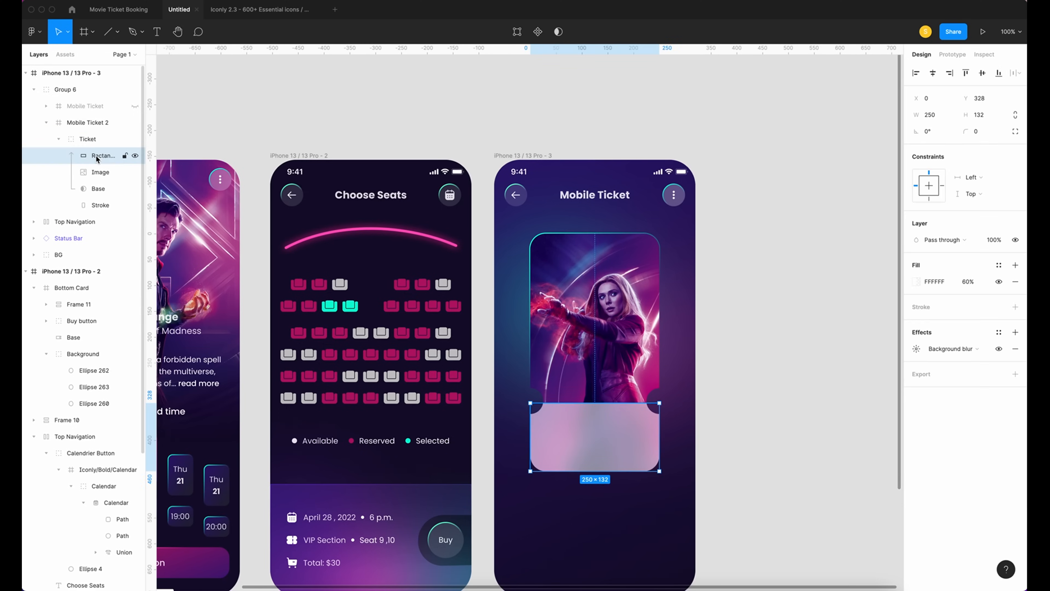
pyautogui.press('Delete')
# Replace the picture fill of the Image layer in Mobile Ticket 2 with the Thor poster showing a caped hero with an eye patch.
pyautogui.click(81, 122)
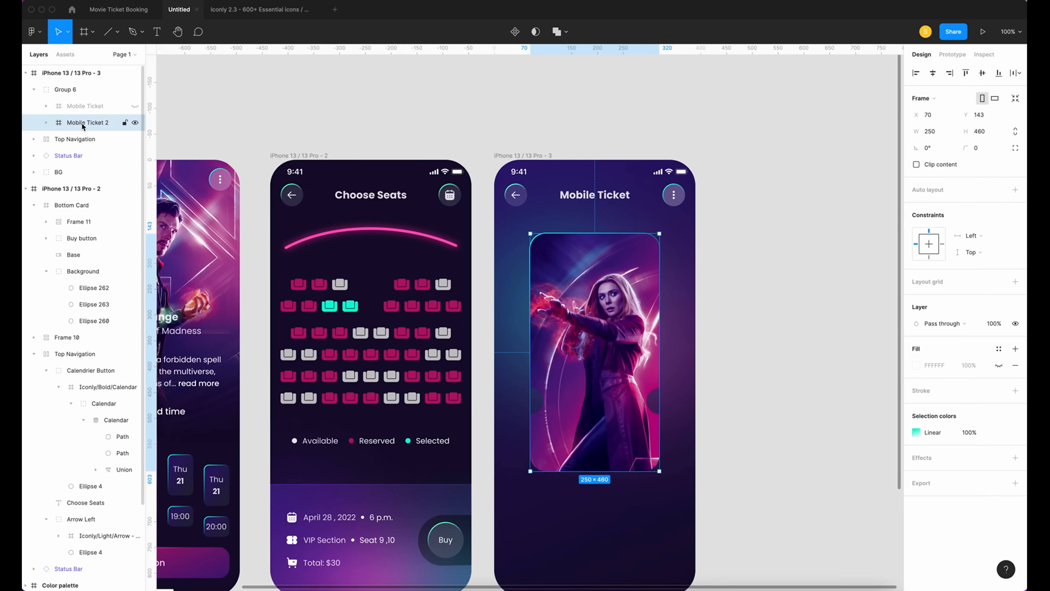
pyautogui.click(81, 106)
pyautogui.hotkey('ctrl', 'shift', 'h')
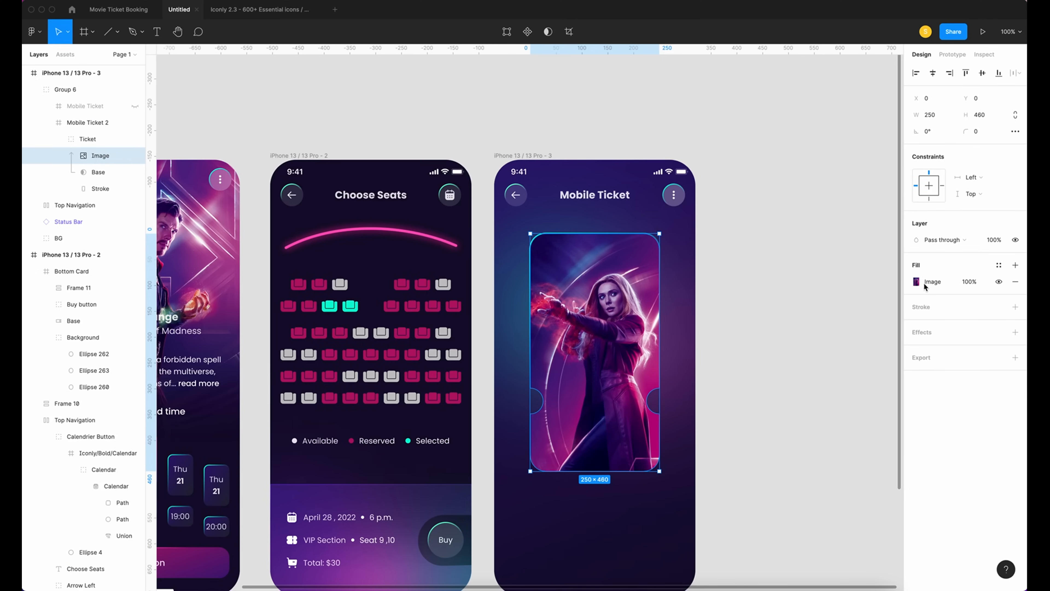
pyautogui.click(916, 282)
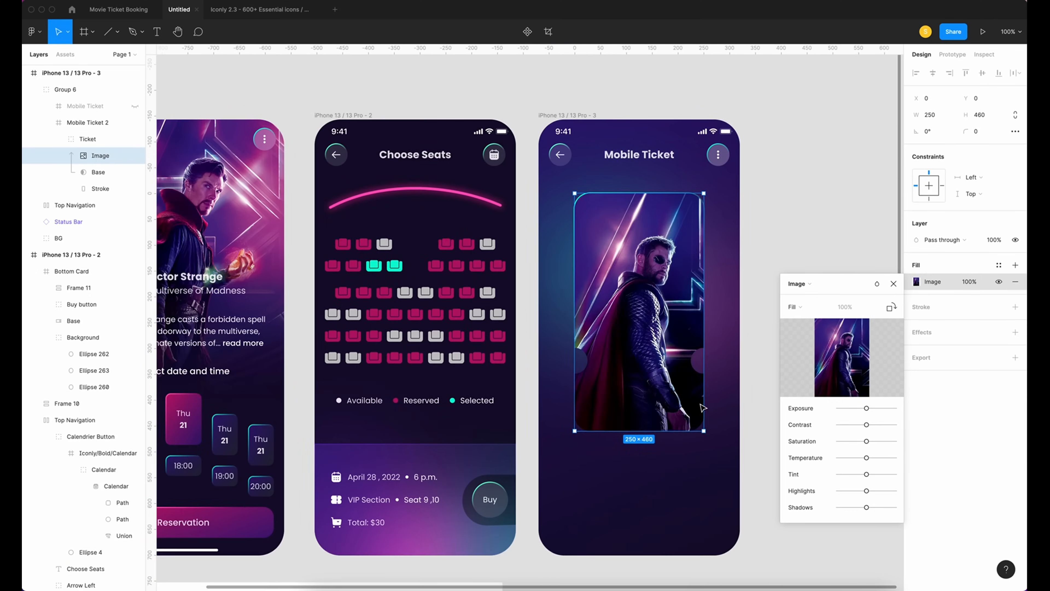
pyautogui.scroll(-1, 703, 408)
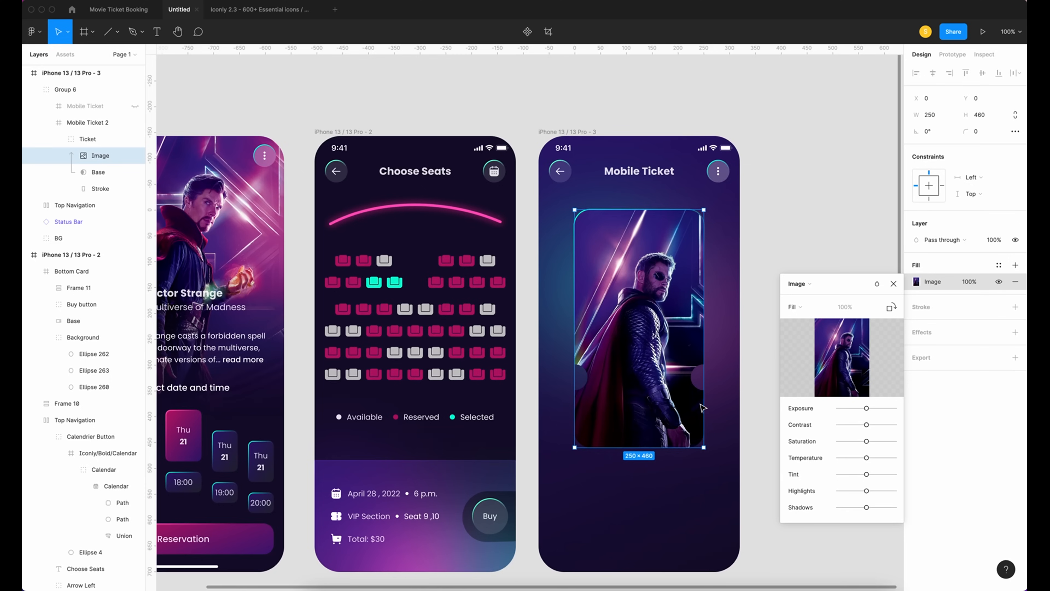
pyautogui.click(893, 283)
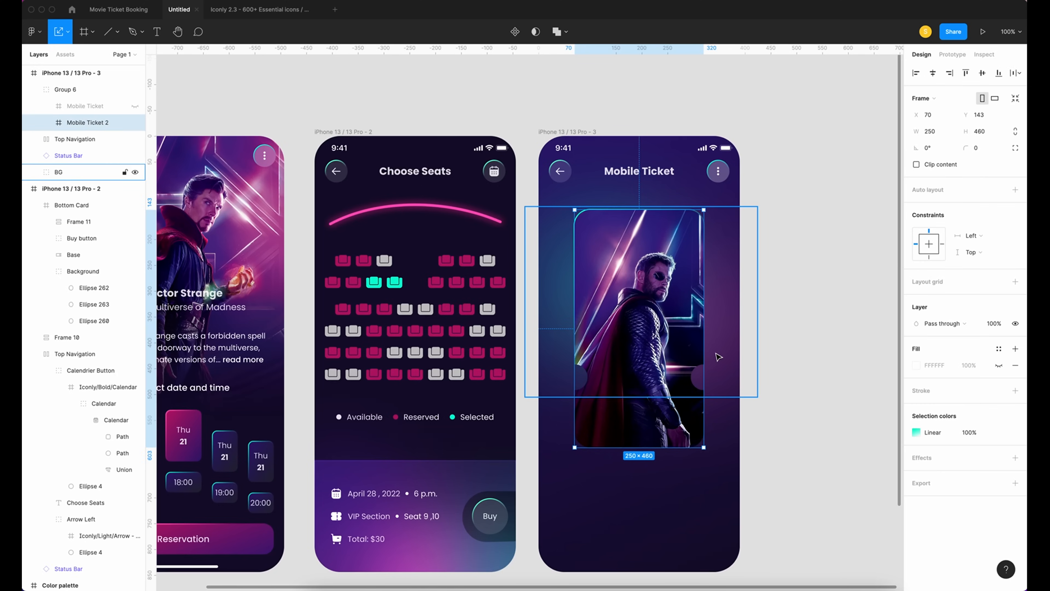
# Scale the Mobile Ticket 2 frame down proportionally to 225 × 414 and unhide the original Mobile Ticket frame.
pyautogui.moveTo(703, 447); pyautogui.dragTo(689, 424)
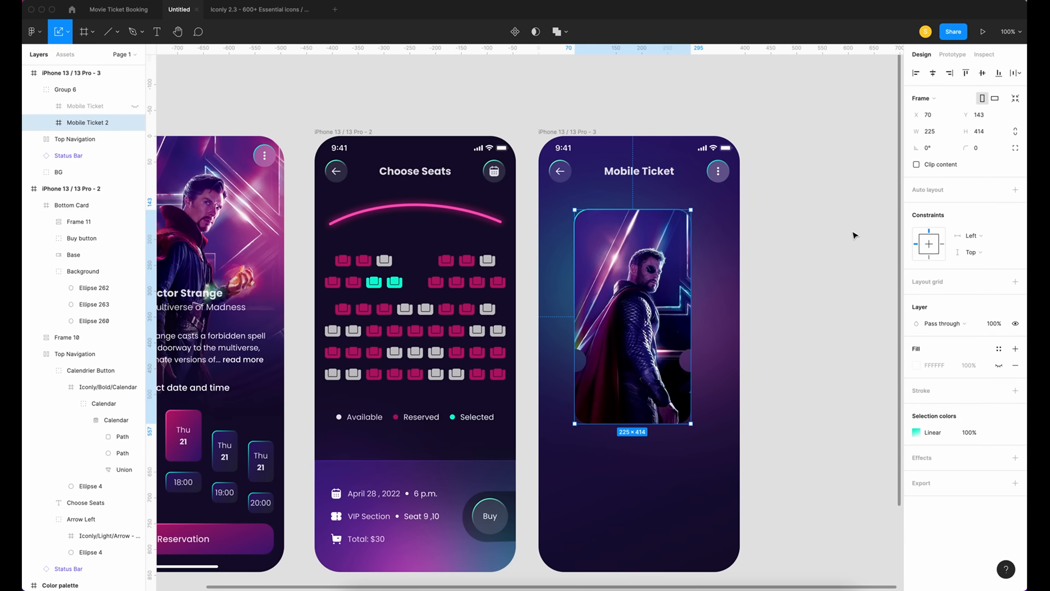
pyautogui.click(135, 107)
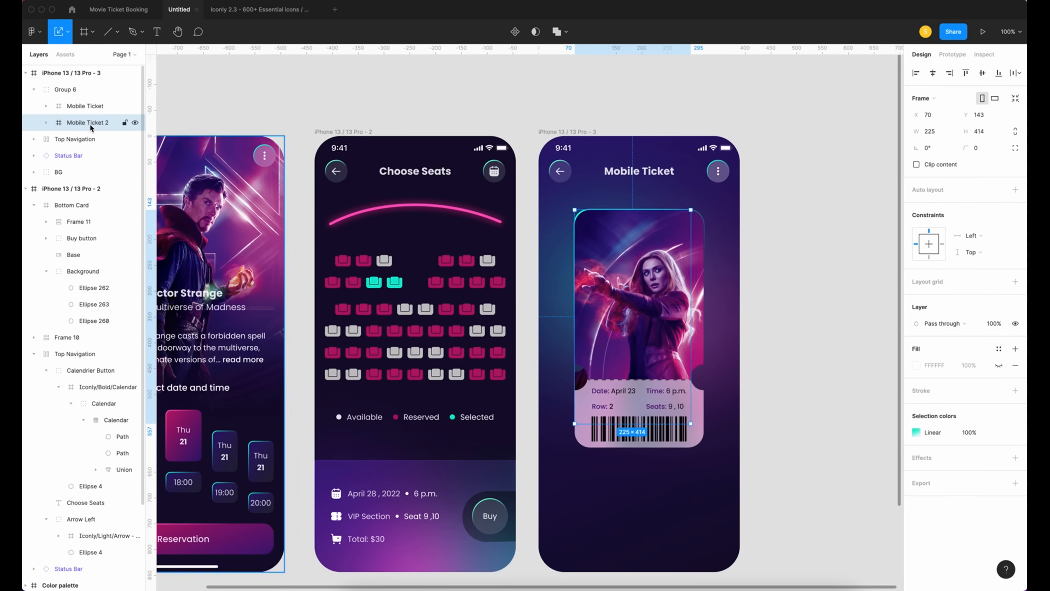
# Move Mobile Ticket 2 to X 40, Y 163 so it peeks out at the left behind the main ticket.
pyautogui.hotkey('shift', 'Left')
pyautogui.hotkey('shift', 'Left')
pyautogui.hotkey('shift', 'Left')
pyautogui.hotkey('shift', 'Down')
pyautogui.hotkey('shift', 'Down')
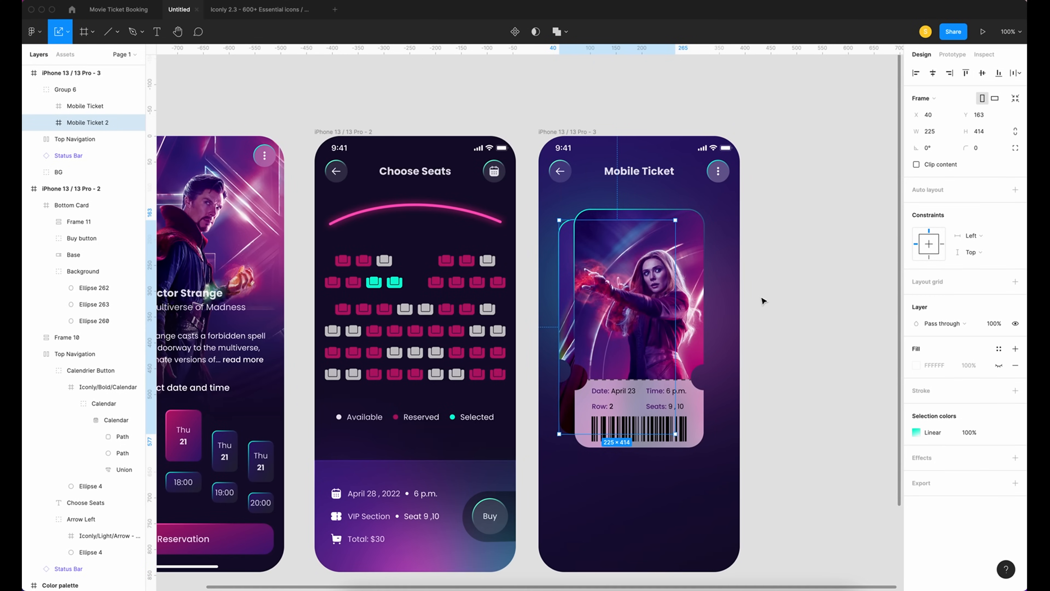
# Duplicate Mobile Ticket 2 and shift the copy 80 px right to X 120 behind the main ticket.
pyautogui.press('super+d')
pyautogui.hotkey('shift', 'Right')
pyautogui.hotkey('shift', 'Right')
pyautogui.hotkey('shift', 'Right')
pyautogui.hotkey('shift', 'Right')
pyautogui.hotkey('shift', 'Right')
pyautogui.hotkey('shift', 'Right')
pyautogui.hotkey('shift', 'Right')
pyautogui.hotkey('shift', 'Right')
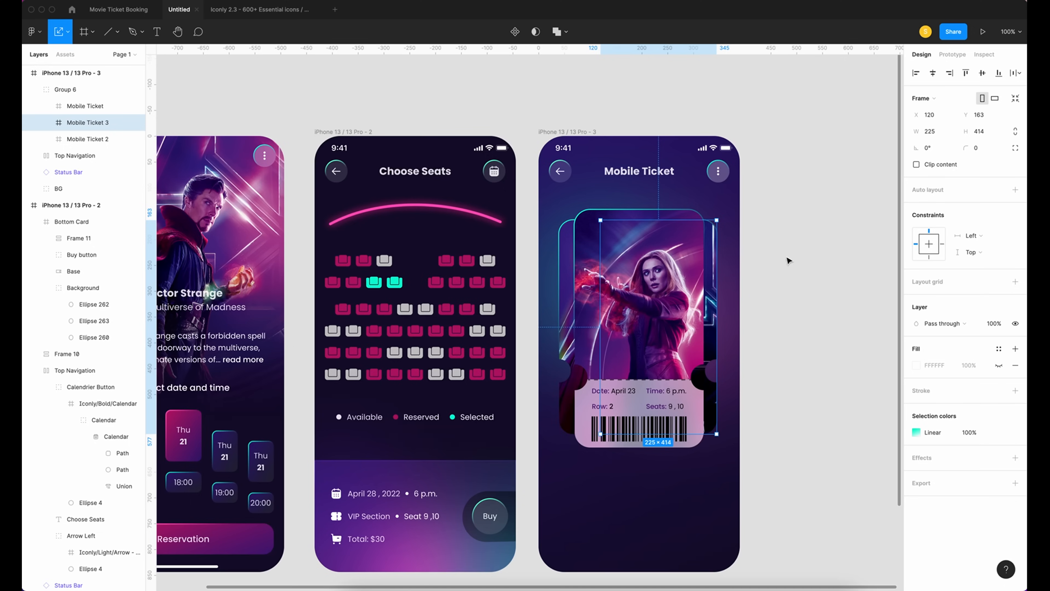
# Rotate Mobile Ticket 2 outward to about 6.05° and tilt Mobile Ticket 3 the opposite way to about -5.85°.
pyautogui.press('Tab')
pyautogui.moveTo(555, 217); pyautogui.dragTo(544, 223)
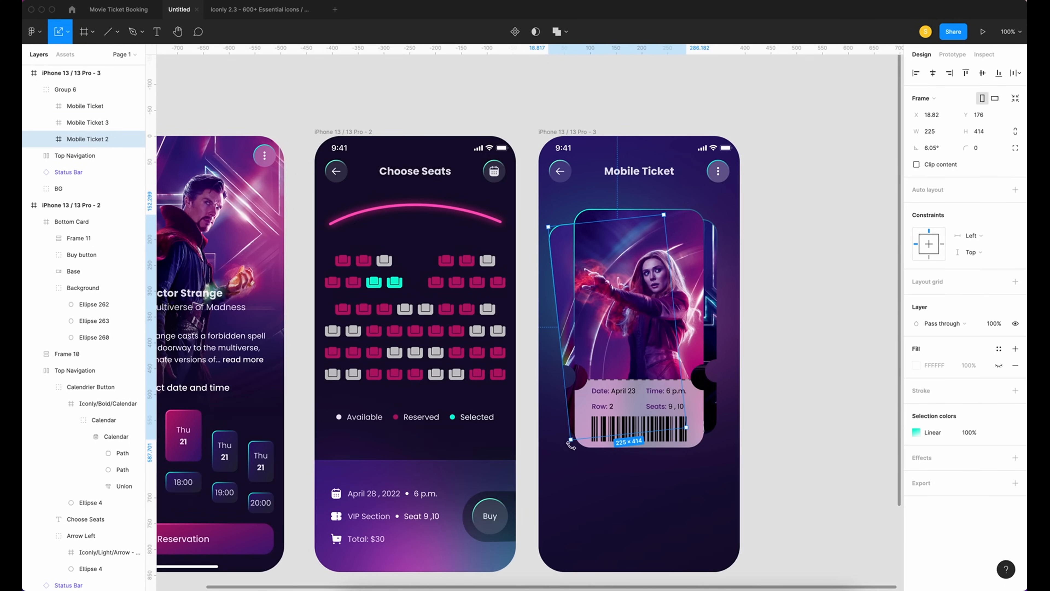
pyautogui.hotkey('shift', 'Tab')
pyautogui.moveTo(722, 218); pyautogui.dragTo(734, 226)
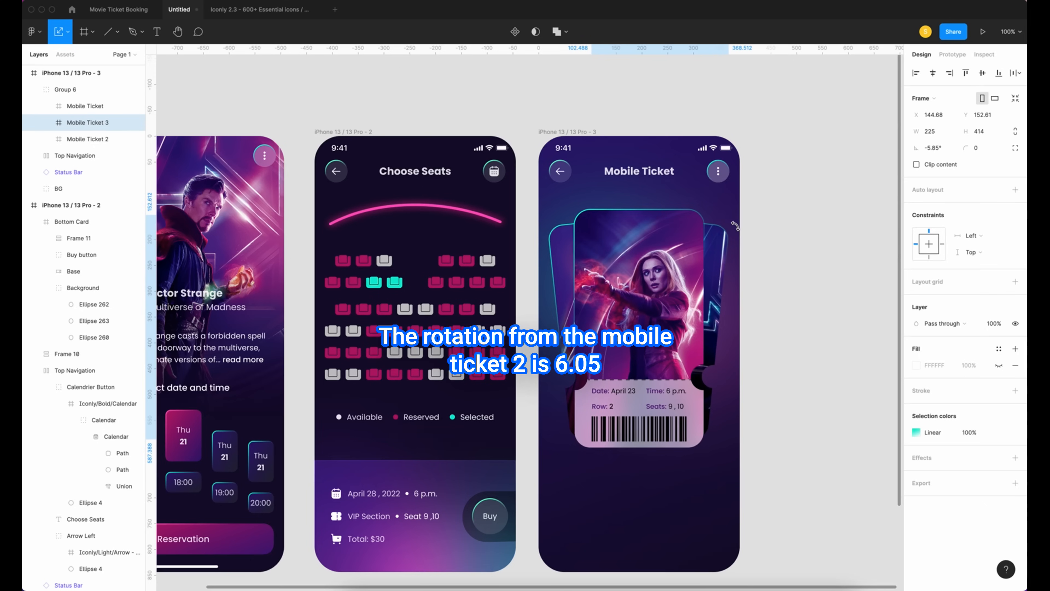
# Set the rotation of Mobile Ticket 3 to -6.05° so it mirrors the tilt of Mobile Ticket 2.
pyautogui.click(81, 141)
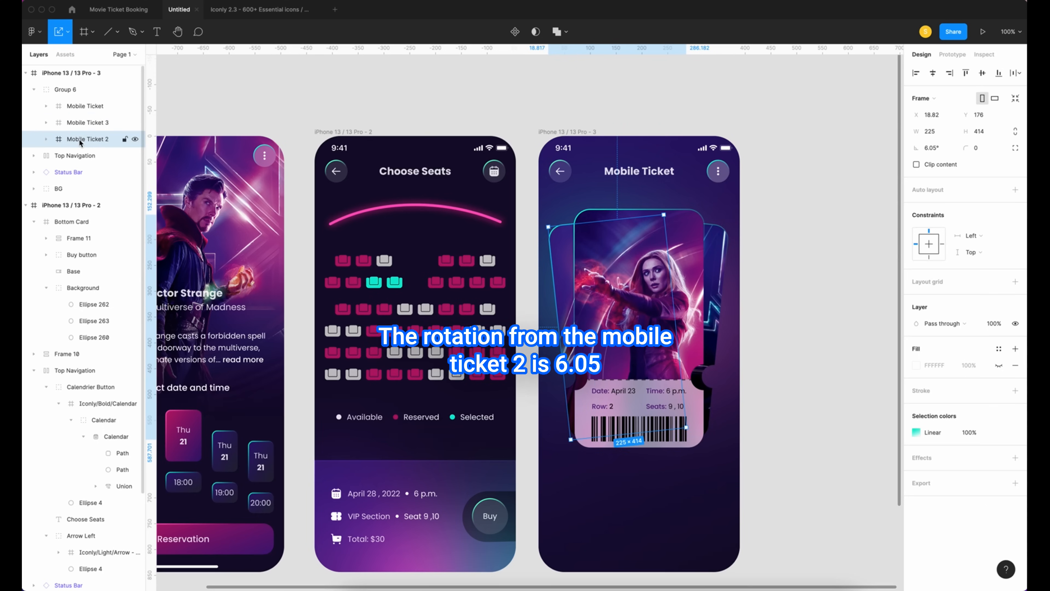
pyautogui.click(87, 123)
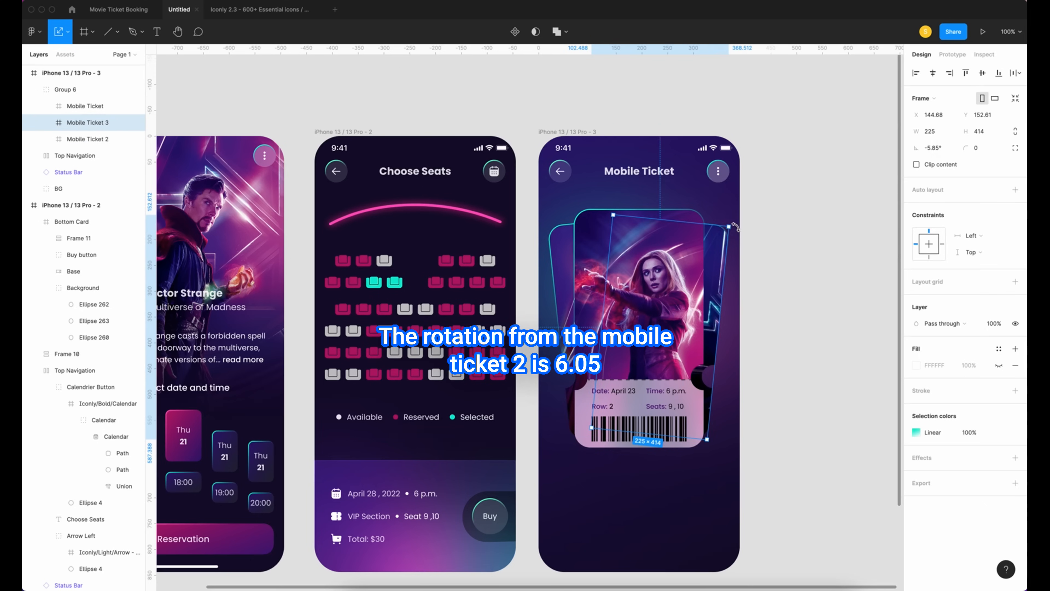
pyautogui.click(935, 147)
pyautogui.write('-6.05')
pyautogui.press('Return')
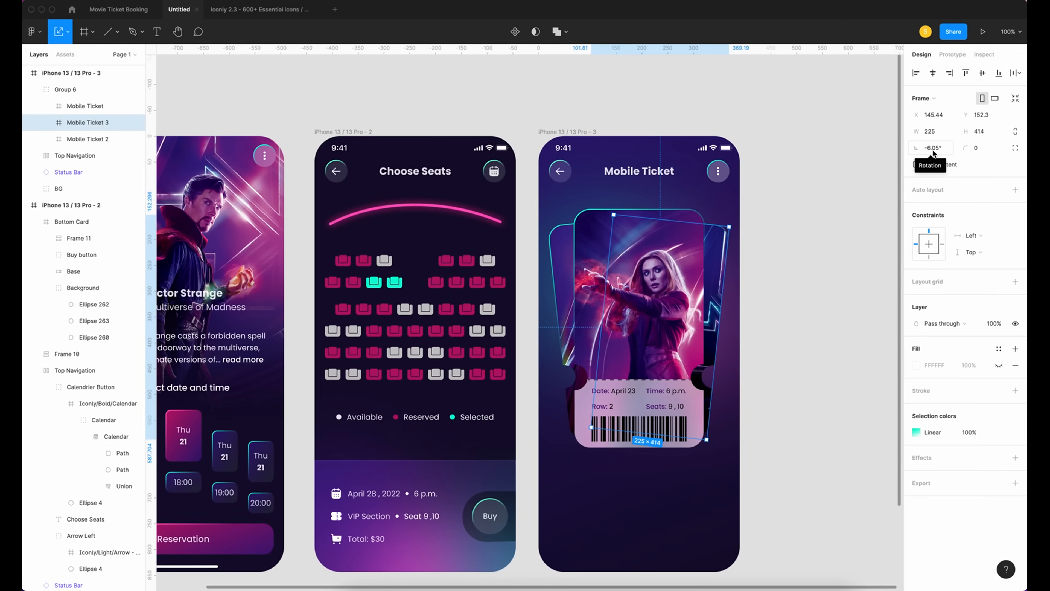
pyautogui.click(827, 220)
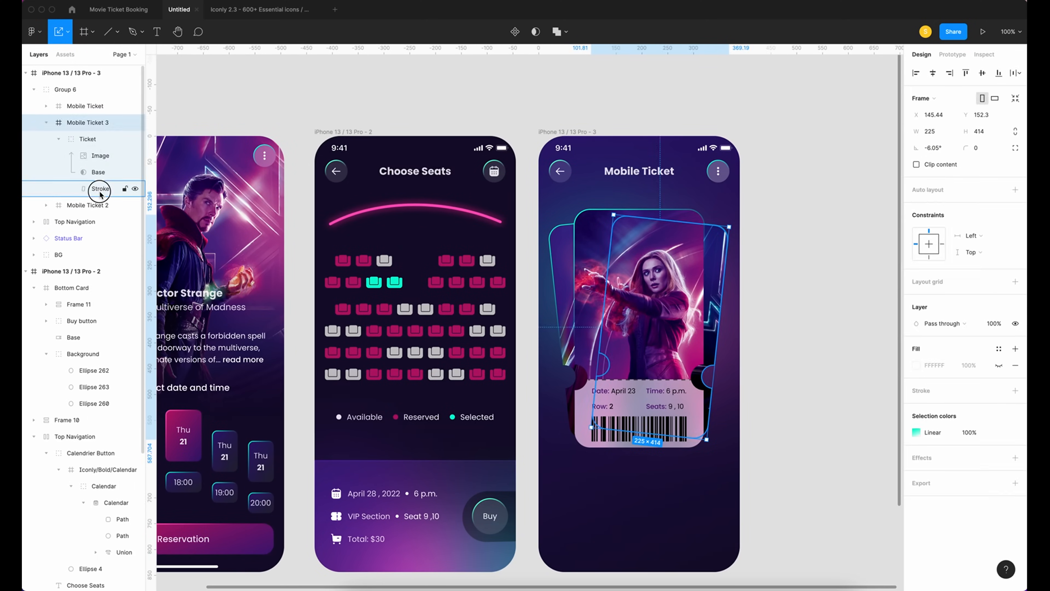
# Change the Stroke layer of Mobile Ticket 3 from a gradient to solid white FFFFFF at 30% opacity.
pyautogui.click(99, 191)
pyautogui.click(916, 323)
pyautogui.click(797, 284)
pyautogui.click(810, 273)
pyautogui.moveTo(900, 299); pyautogui.dragTo(777, 288)
pyautogui.click(978, 324)
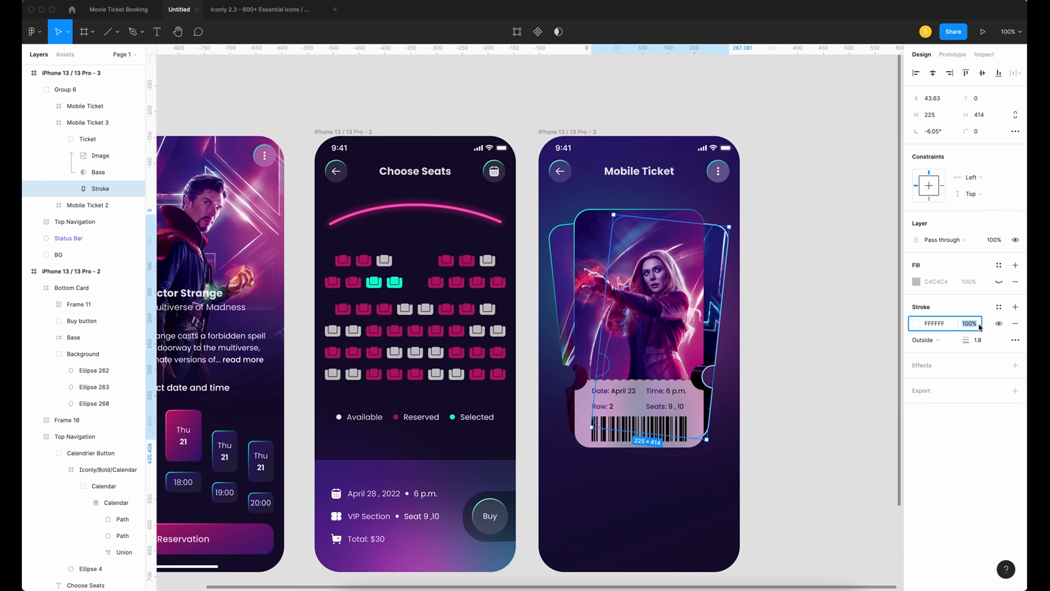
pyautogui.write('30')
pyautogui.press('Return')
pyautogui.click(864, 331)
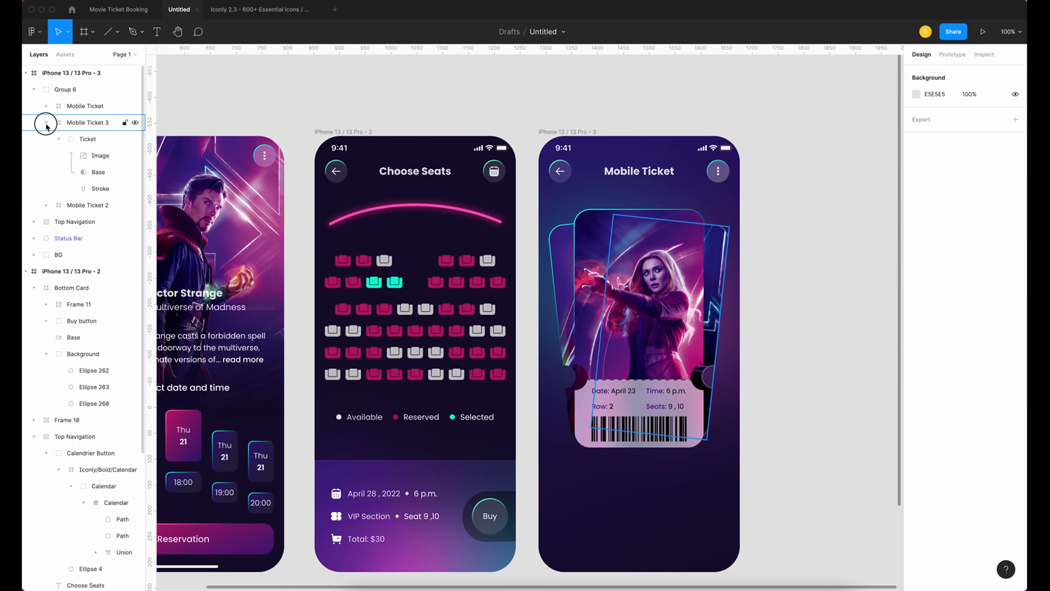
# Give the Stroke layer of Mobile Ticket 2 a solid FFFFFF stroke at 30% opacity instead of the gradient.
pyautogui.click(47, 123)
pyautogui.click(85, 139)
pyautogui.click(45, 139)
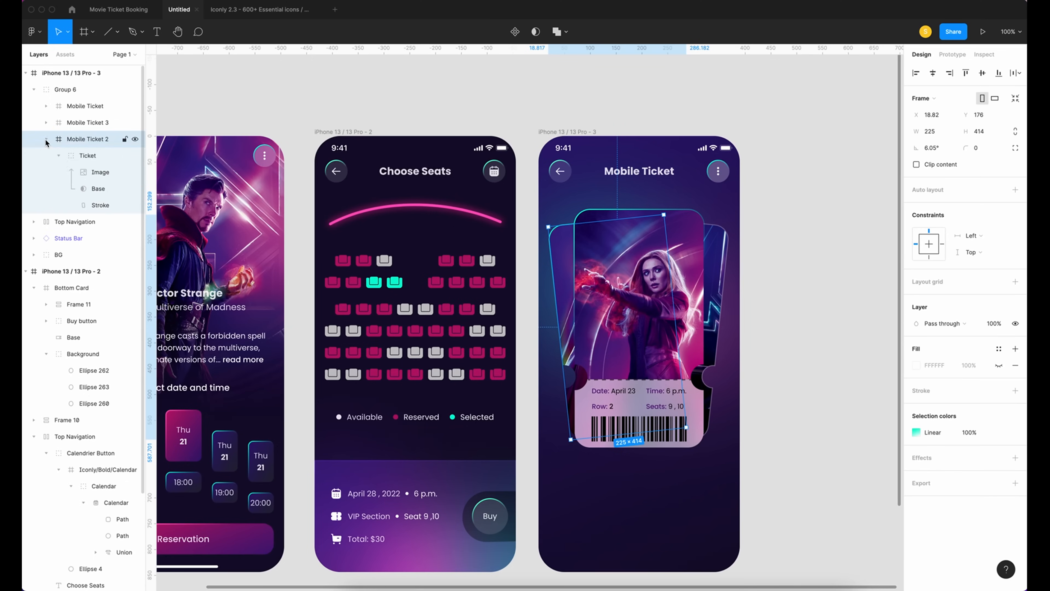
pyautogui.click(95, 204)
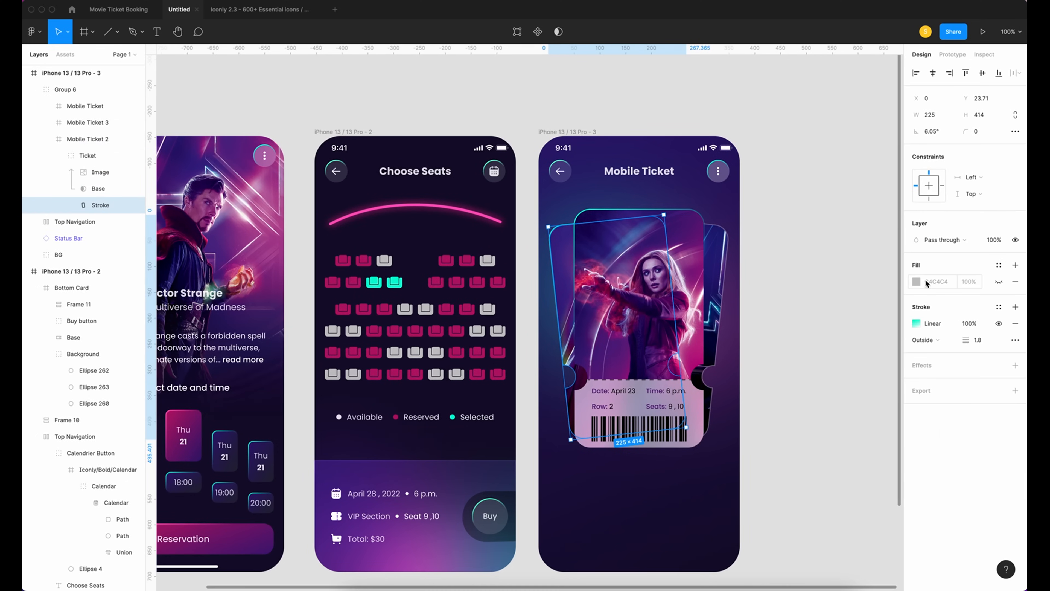
pyautogui.click(916, 322)
pyautogui.click(797, 284)
pyautogui.click(796, 271)
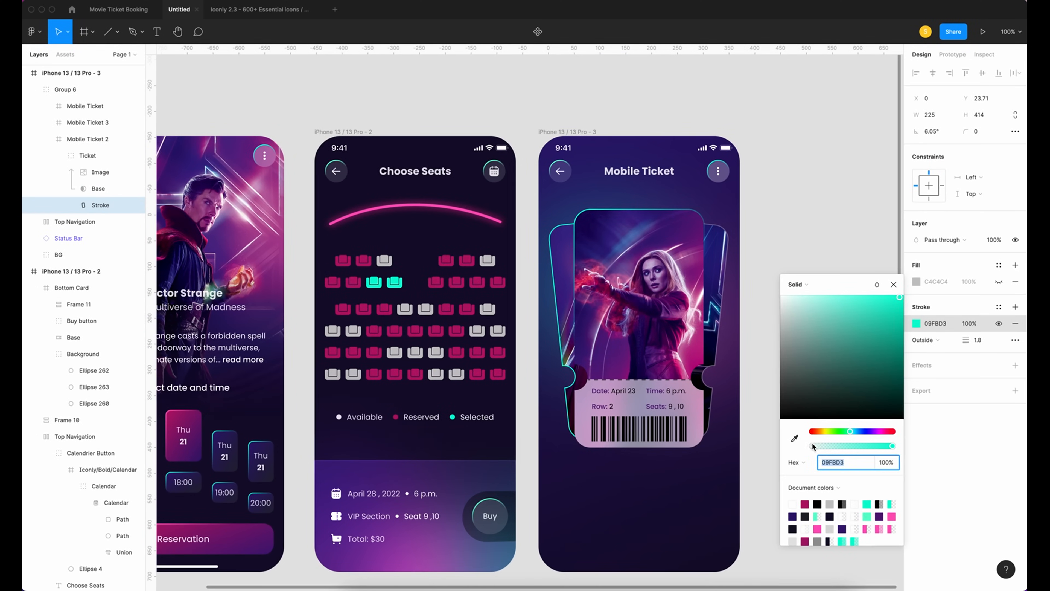
pyautogui.write('FFFFFF')
pyautogui.press('Return')
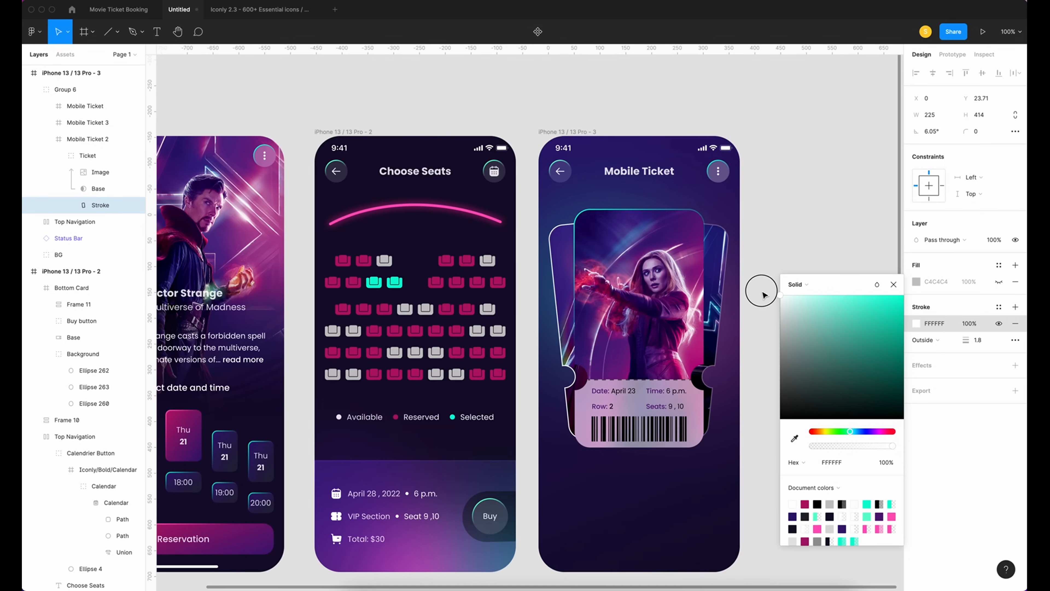
pyautogui.click(969, 322)
pyautogui.write('3')
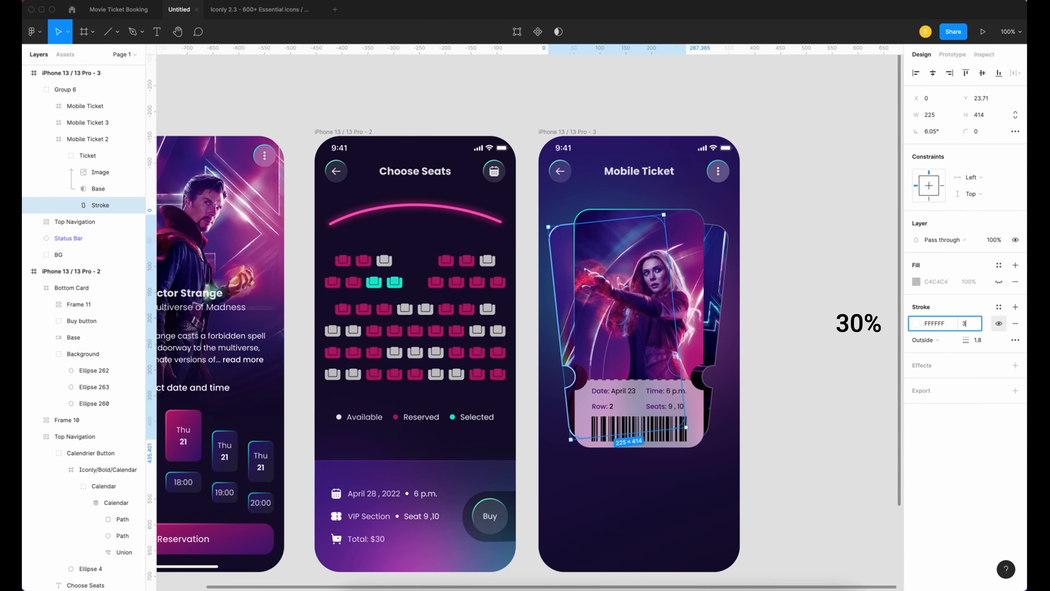
pyautogui.write('0')
pyautogui.press('Return')
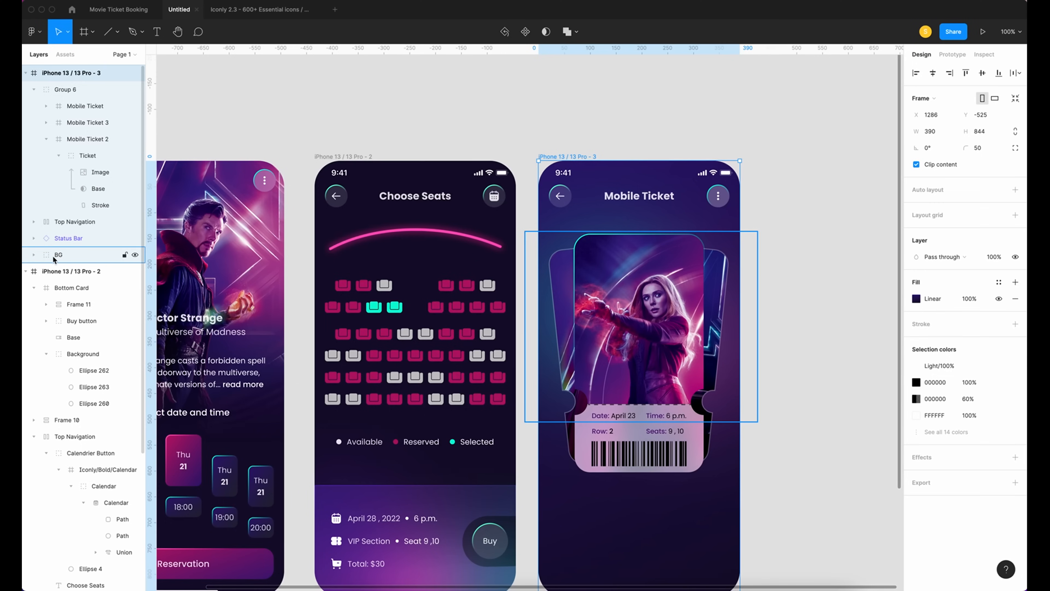
# Move the BG group with the two glow ellipses slightly upward behind the tickets.
pyautogui.click(60, 255)
pyautogui.click(33, 254)
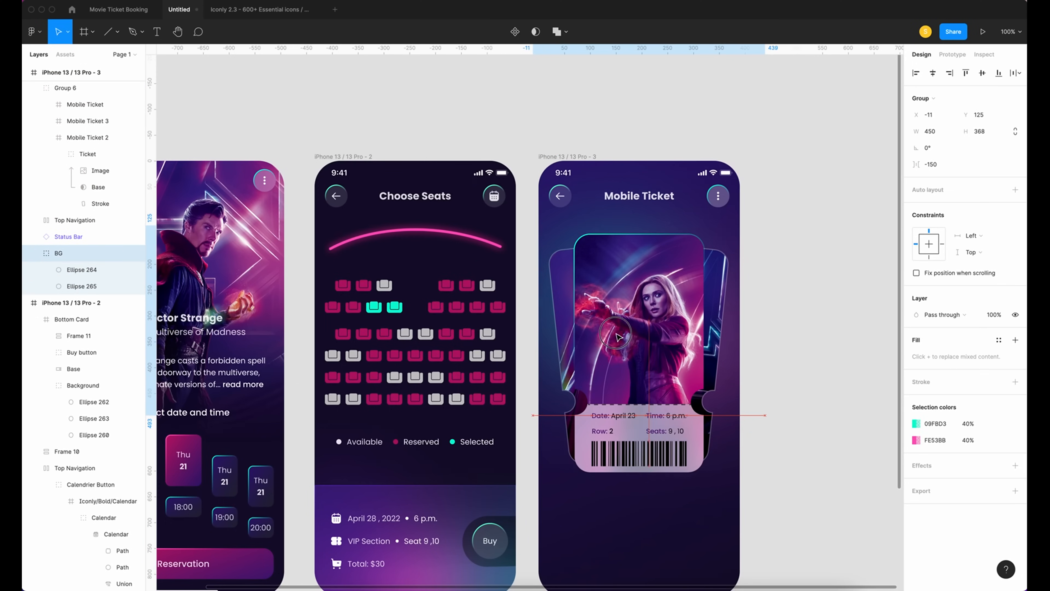
pyautogui.moveTo(636, 315)
pyautogui.mouseDown()
pyautogui.moveTo(627, 330)
pyautogui.moveTo(614, 320)
pyautogui.moveTo(624, 316)
pyautogui.mouseUp()
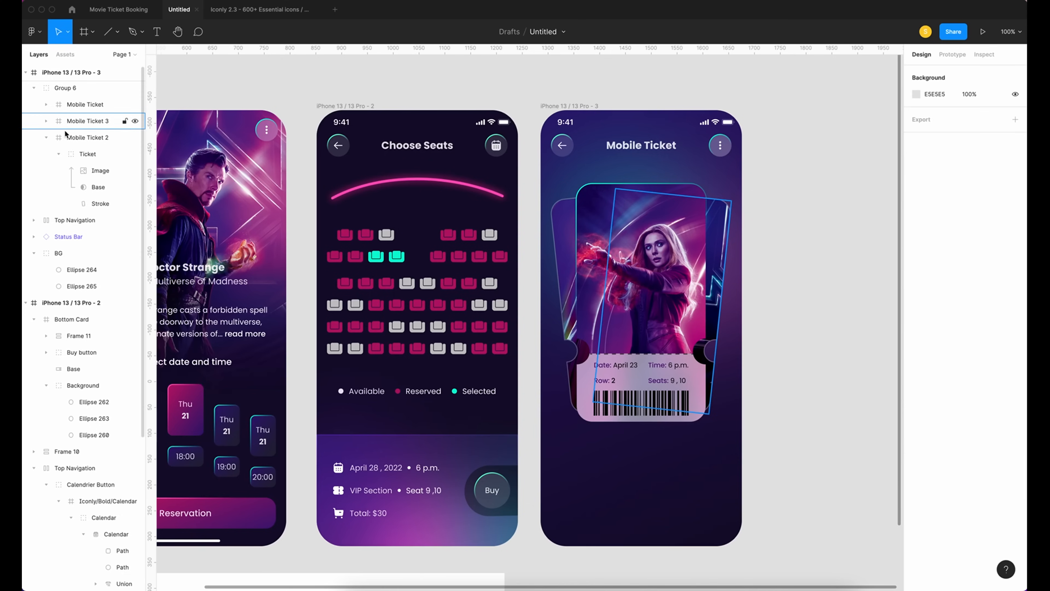
# Wrap Mobile Ticket, Mobile Ticket 3 and Mobile Ticket 2 in one frame and name it "Mobile Tickets".
pyautogui.click(46, 138)
pyautogui.click(87, 104)
pyautogui.keyDown('shift'); pyautogui.click(87, 121); pyautogui.keyUp('shift')
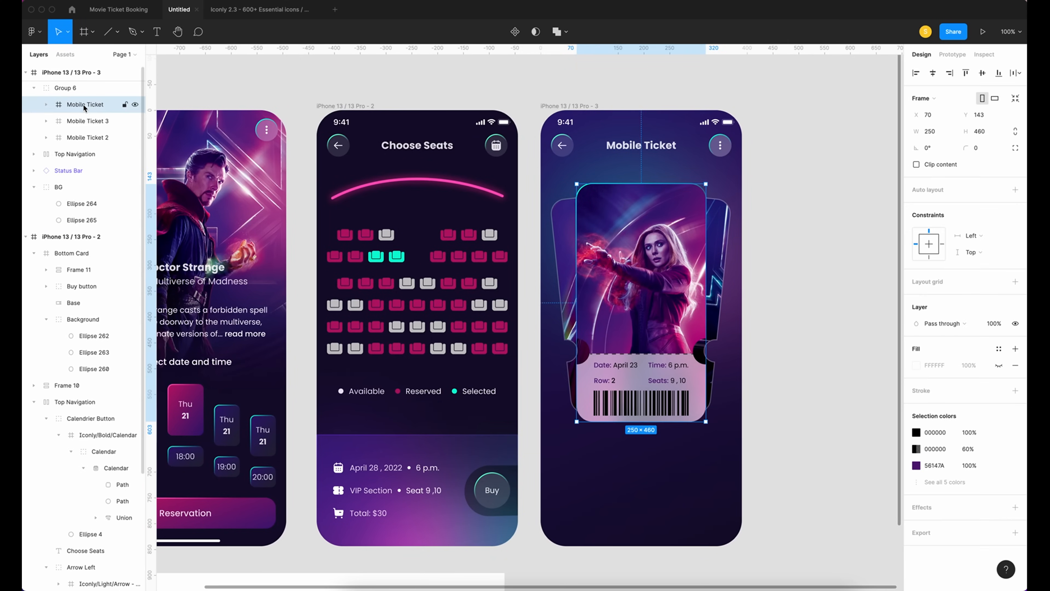
pyautogui.keyDown('shift'); pyautogui.click(97, 139); pyautogui.keyUp('shift')
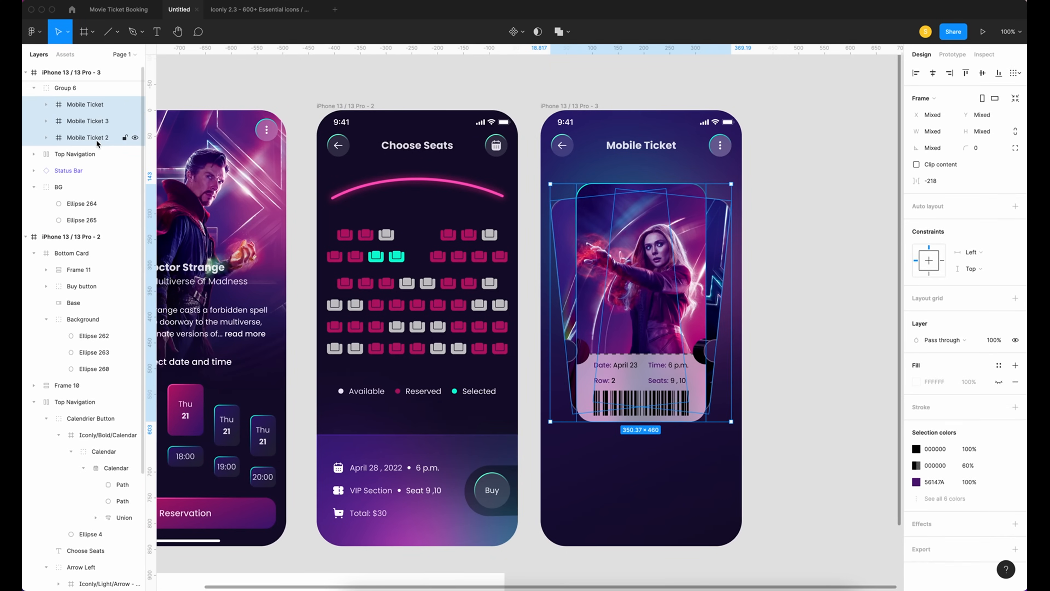
pyautogui.rightClick(81, 106)
pyautogui.click(109, 205)
pyautogui.doubleClick(79, 105)
pyautogui.write('Mobile Tickets')
pyautogui.press('Return')
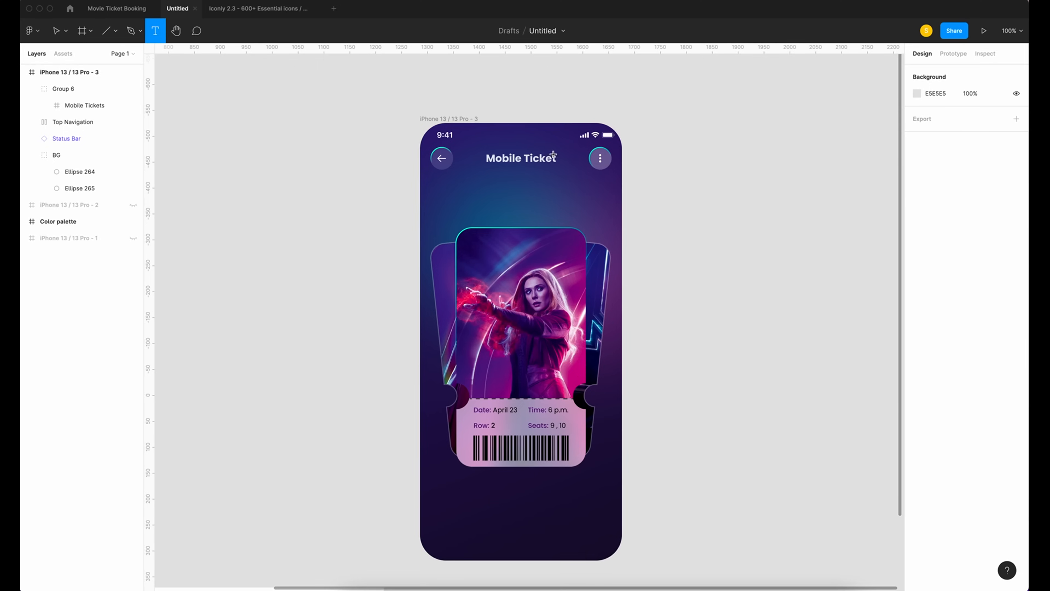
# Create a text box about 231 × 69 between the title and the tickets, using Poppins Regular at size 17.
pyautogui.moveTo(460, 180); pyautogui.dragTo(579, 217)
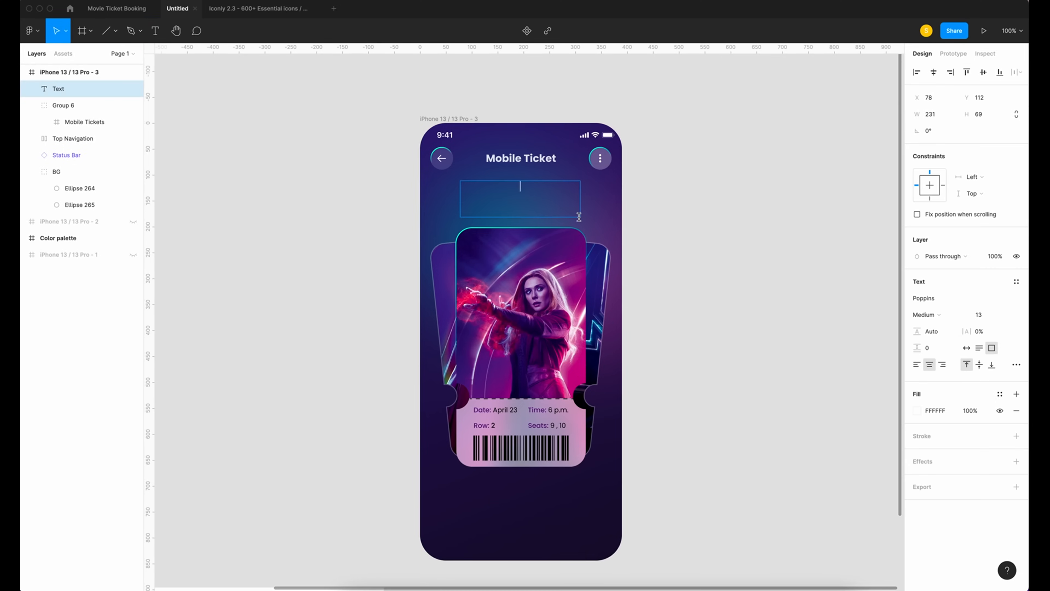
pyautogui.click(979, 315)
pyautogui.write('17')
pyautogui.press('Return')
pyautogui.click(946, 312)
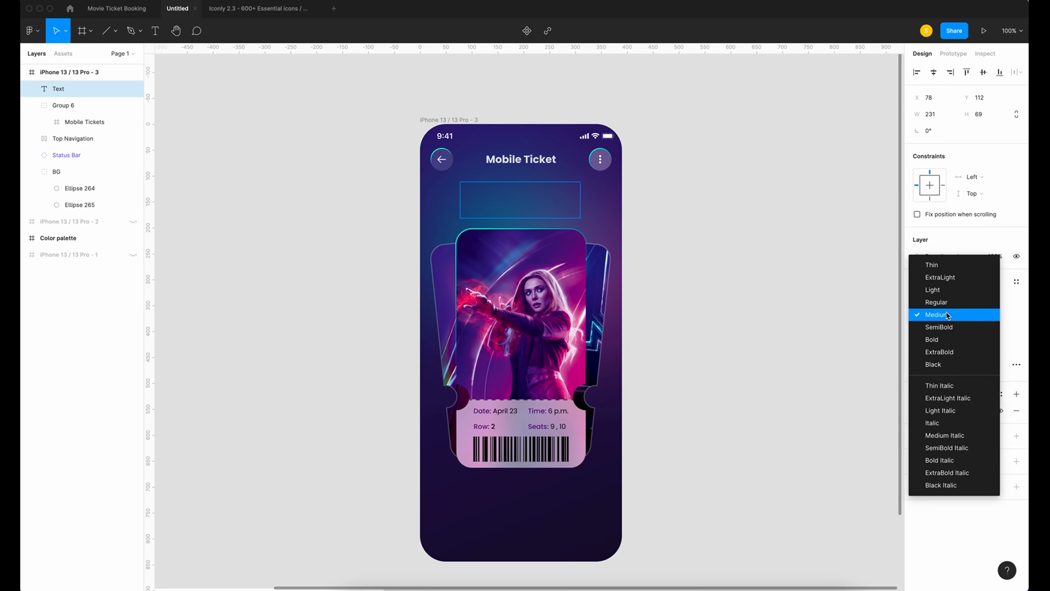
pyautogui.click(942, 302)
pyautogui.press('Return')
# Enter "Once you buy a movie ticket simply scan the barcode to acces to your movie." in the text box.
pyautogui.write('Once you buy a movie ti')
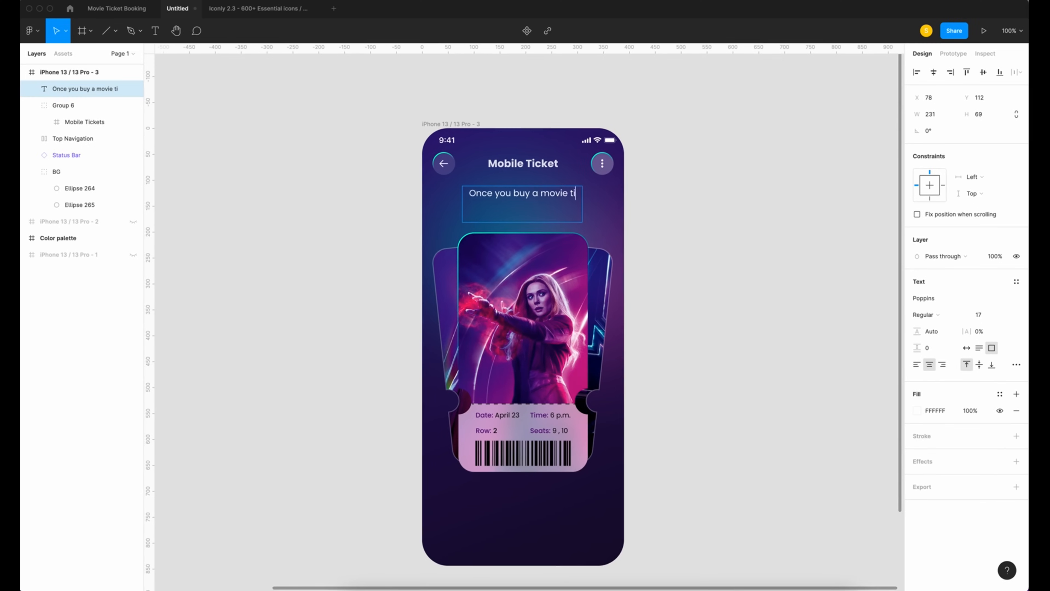
pyautogui.write('cket simply scan the barcode to acces to your movie.')
pyautogui.press('Escape')
# Widen the description text to 248, set it to auto height, and center it horizontally in the frame.
pyautogui.moveTo(582, 204); pyautogui.dragTo(591, 208)
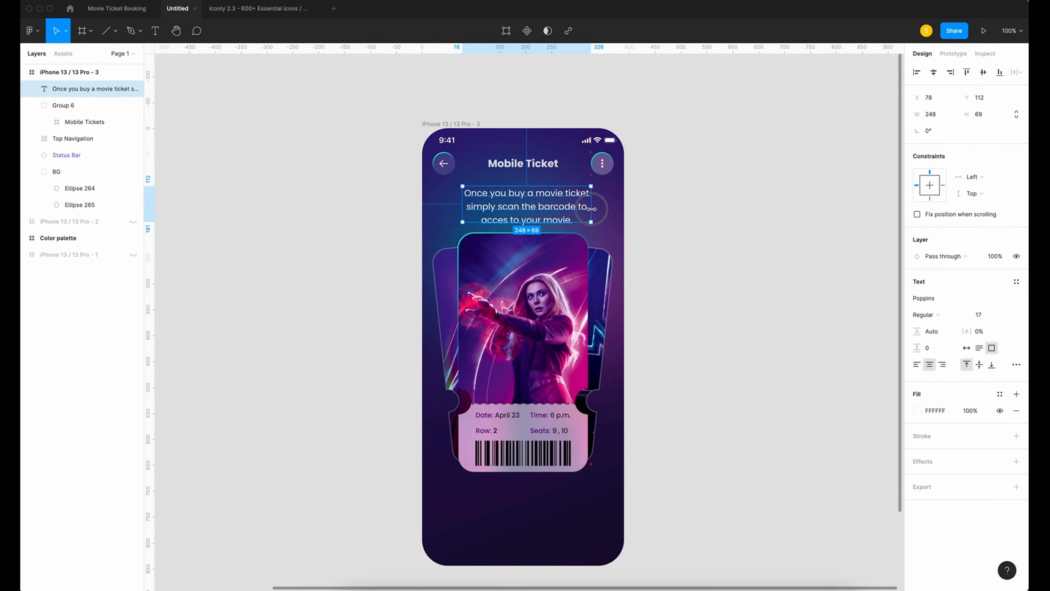
pyautogui.click(979, 348)
pyautogui.click(934, 72)
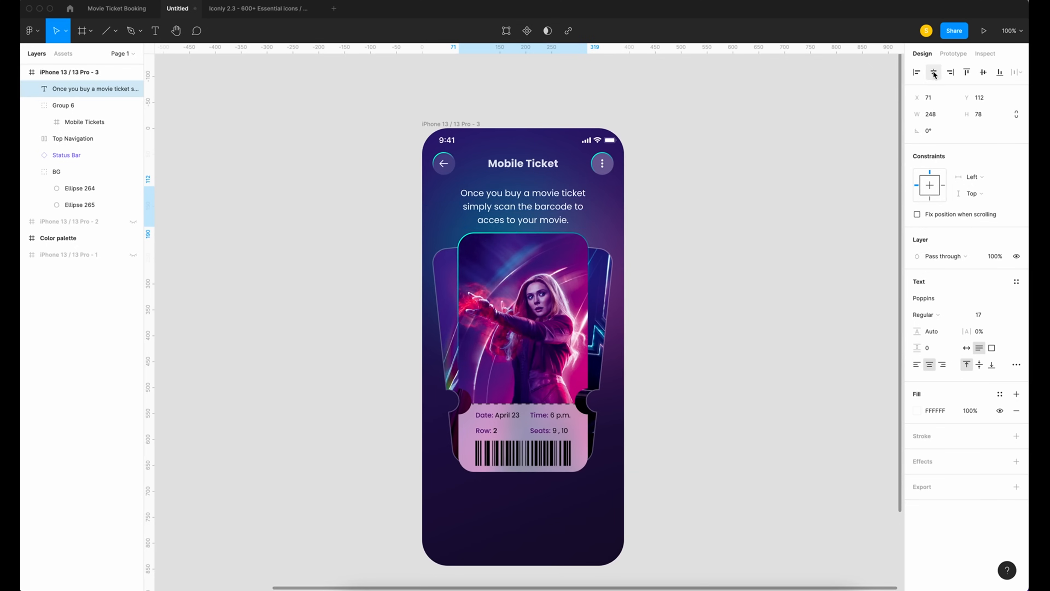
pyautogui.press('Escape')
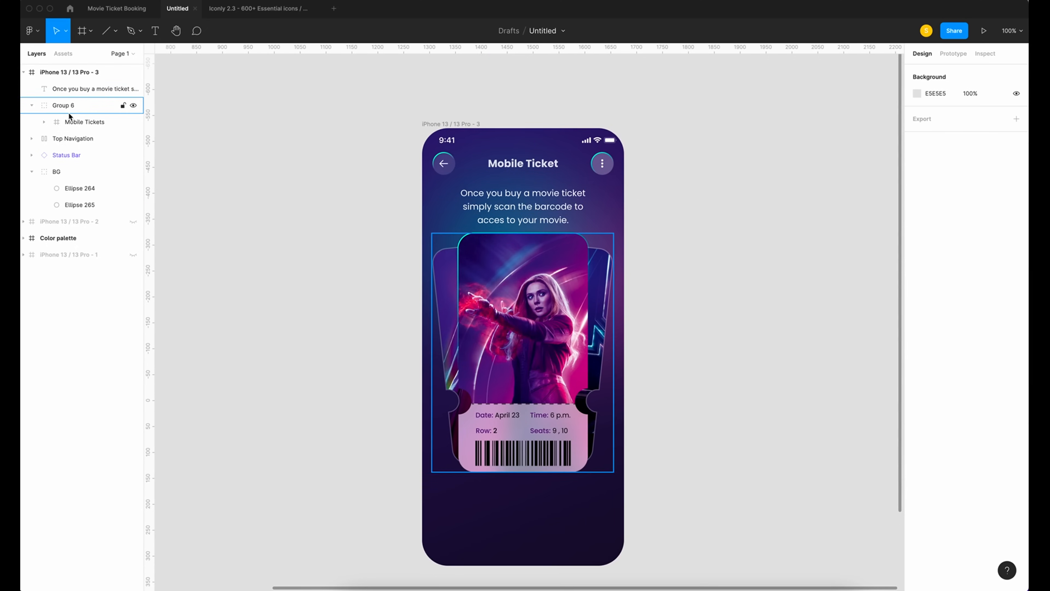
# Find the Dots component in the libraries, place it below the tickets, and center it horizontally in the frame.
pyautogui.click(61, 53)
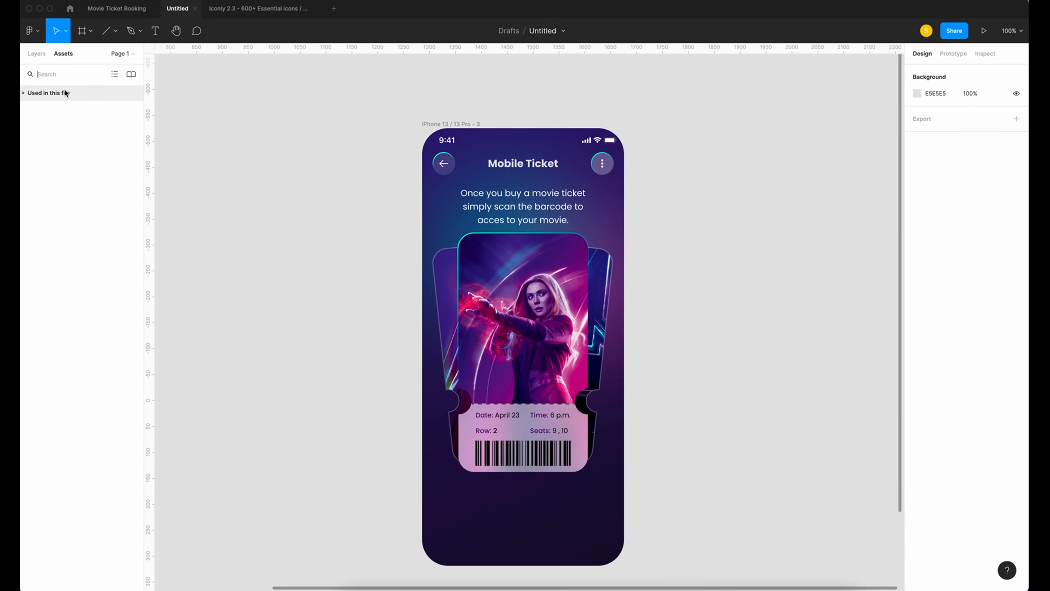
pyautogui.write('dots')
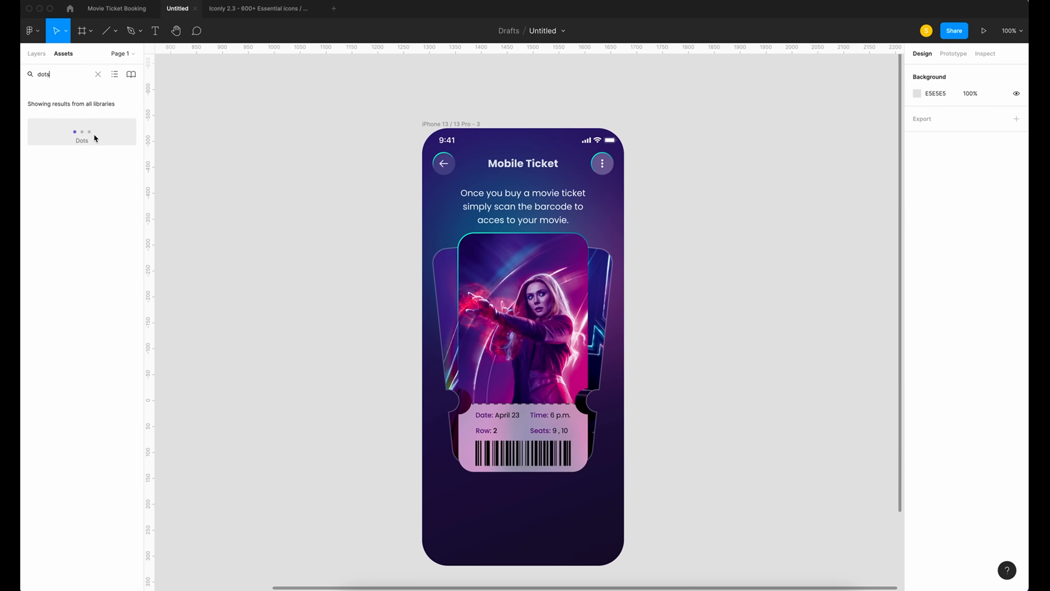
pyautogui.moveTo(98, 137); pyautogui.dragTo(530, 502)
pyautogui.click(933, 73)
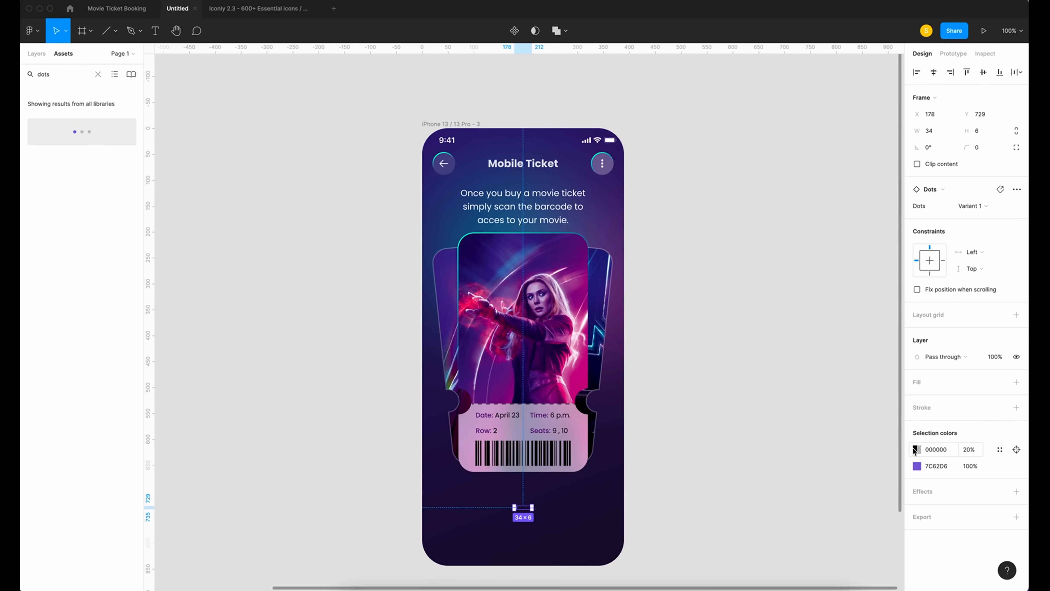
# Recolor the black 20% dots to FFFFFF and move the Dots component up to Y 719.
pyautogui.click(916, 452)
pyautogui.moveTo(784, 454); pyautogui.dragTo(714, 164)
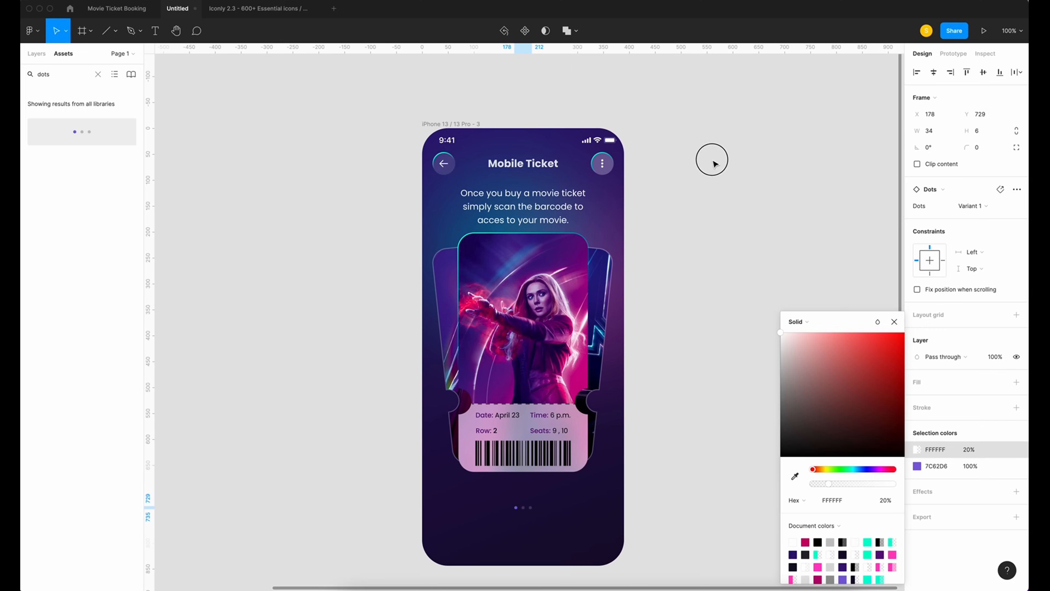
pyautogui.click(894, 321)
pyautogui.hotkey('shift', 'Up')
pyautogui.click(98, 74)
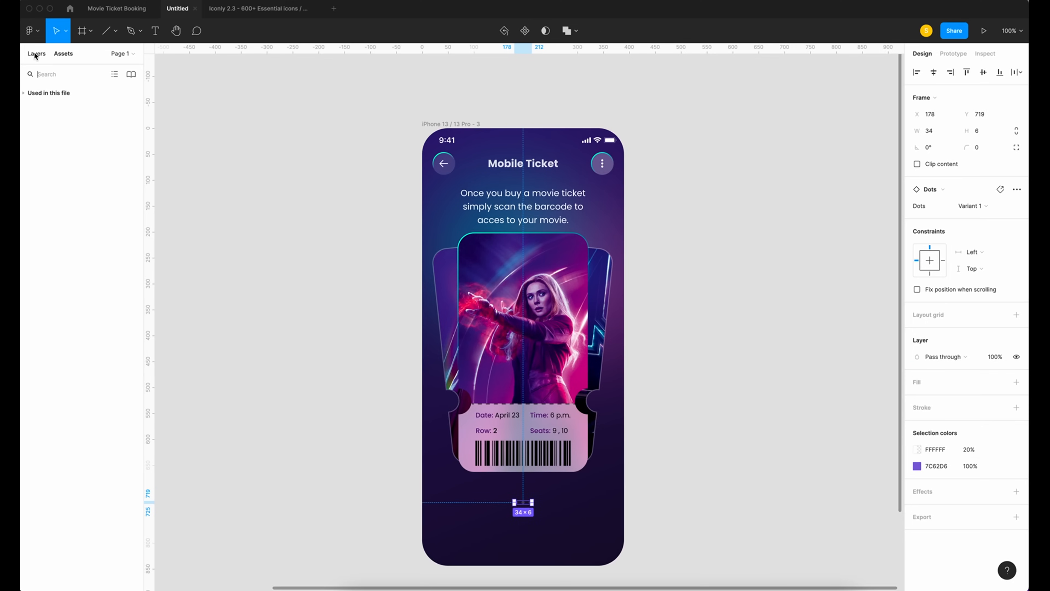
pyautogui.click(36, 54)
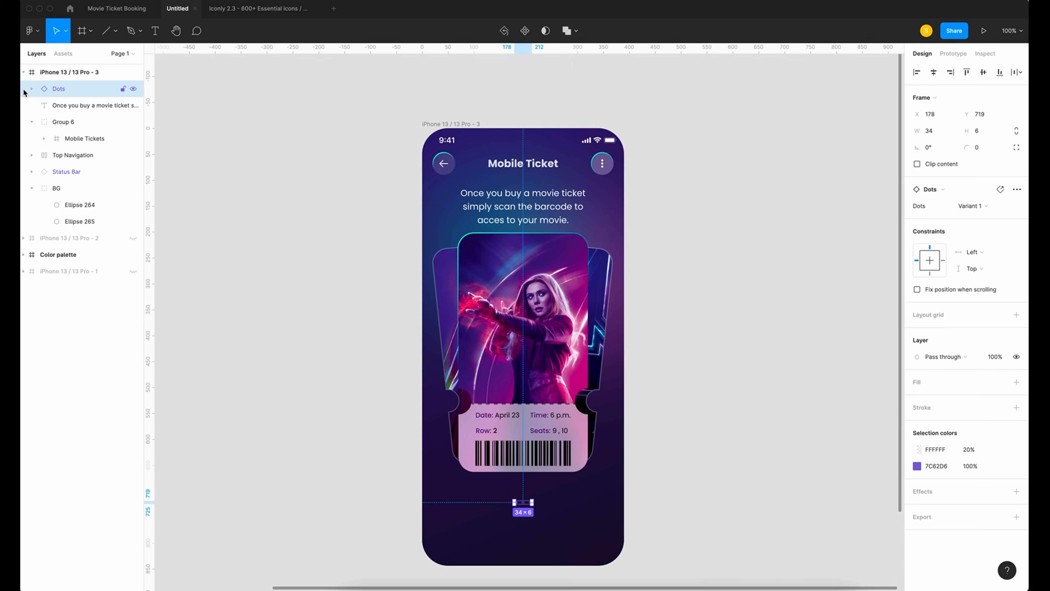
# Ungroup Group 6 so that the Mobile Tickets frame sits directly in the phone frame.
pyautogui.click(32, 122)
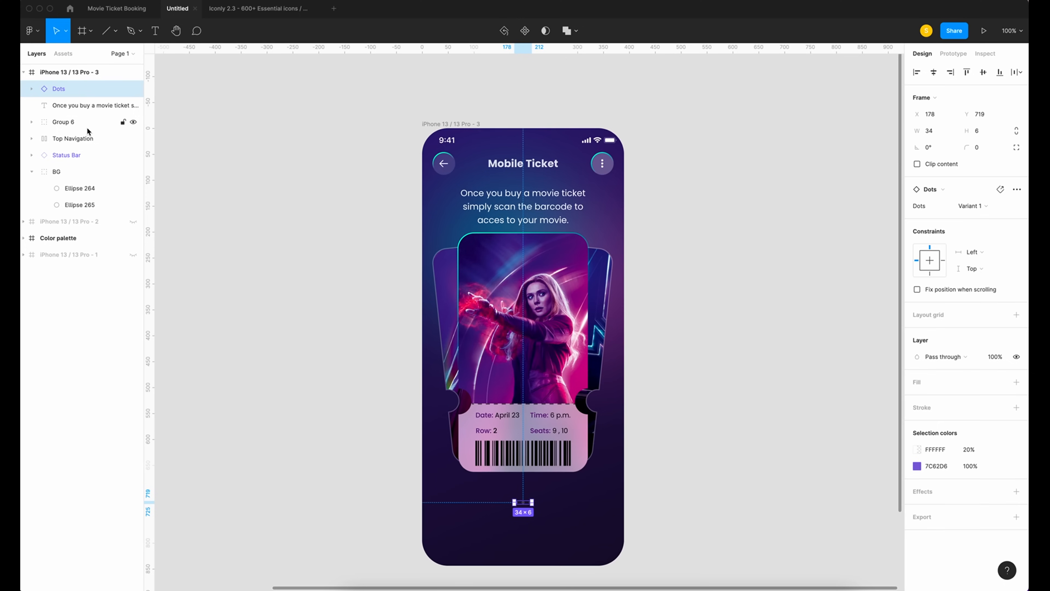
pyautogui.click(27, 121)
pyautogui.click(31, 121)
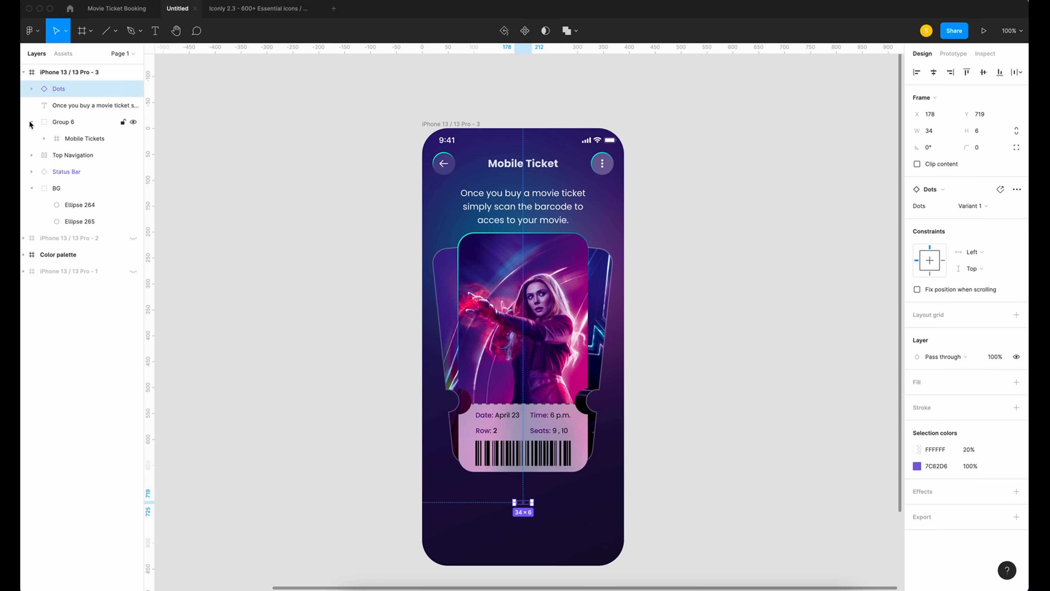
pyautogui.rightClick(64, 121)
pyautogui.click(96, 237)
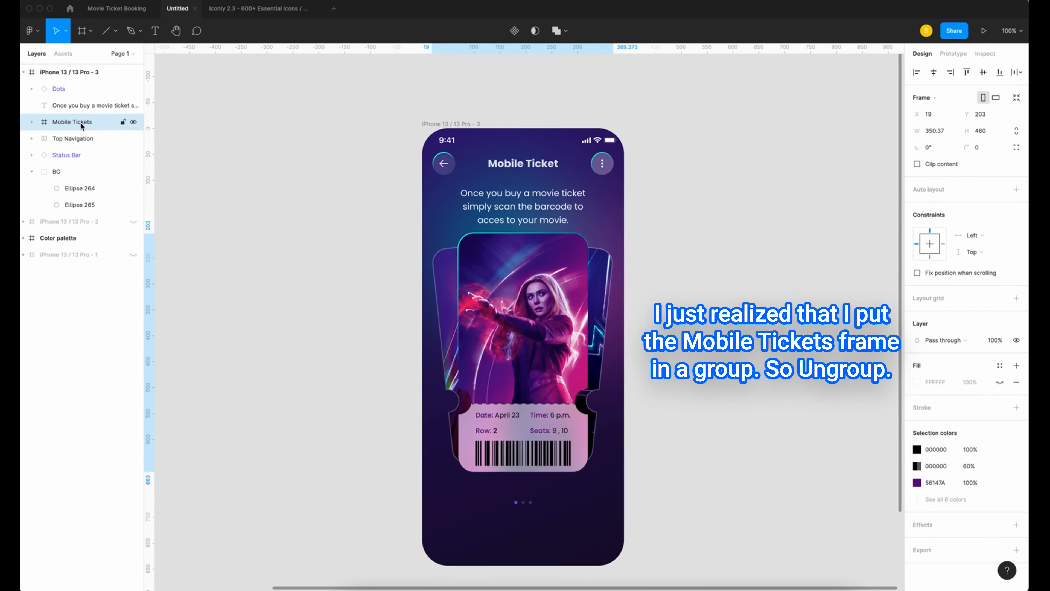
# Combine the Dots, the description text and the Mobile Tickets frame into a vertical auto layout with centered alignment.
pyautogui.click(73, 88)
pyautogui.keyDown('shift'); pyautogui.click(83, 107); pyautogui.keyUp('shift')
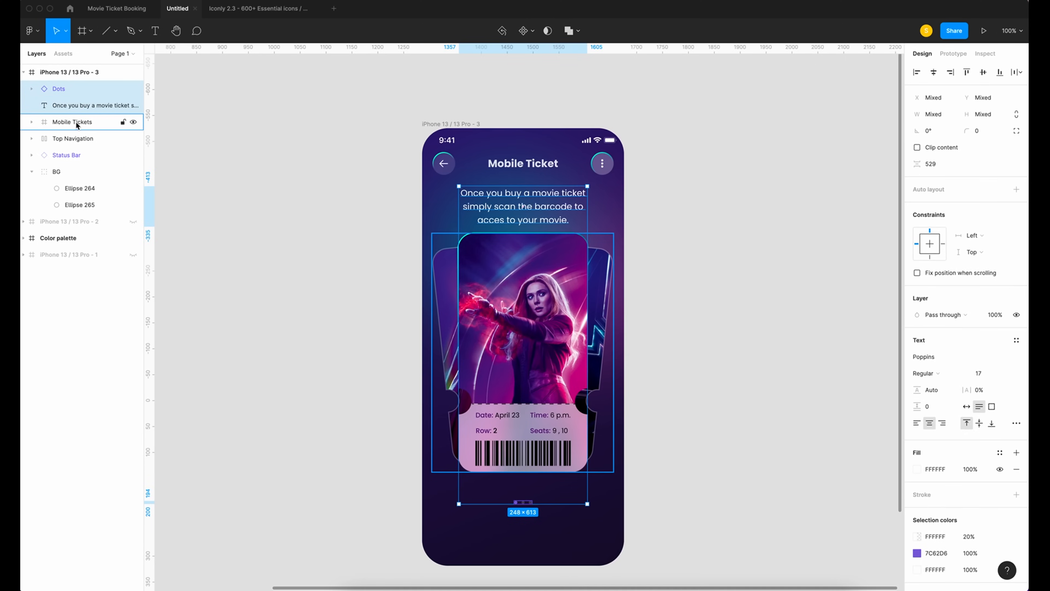
pyautogui.keyDown('shift'); pyautogui.click(76, 123); pyautogui.keyUp('shift')
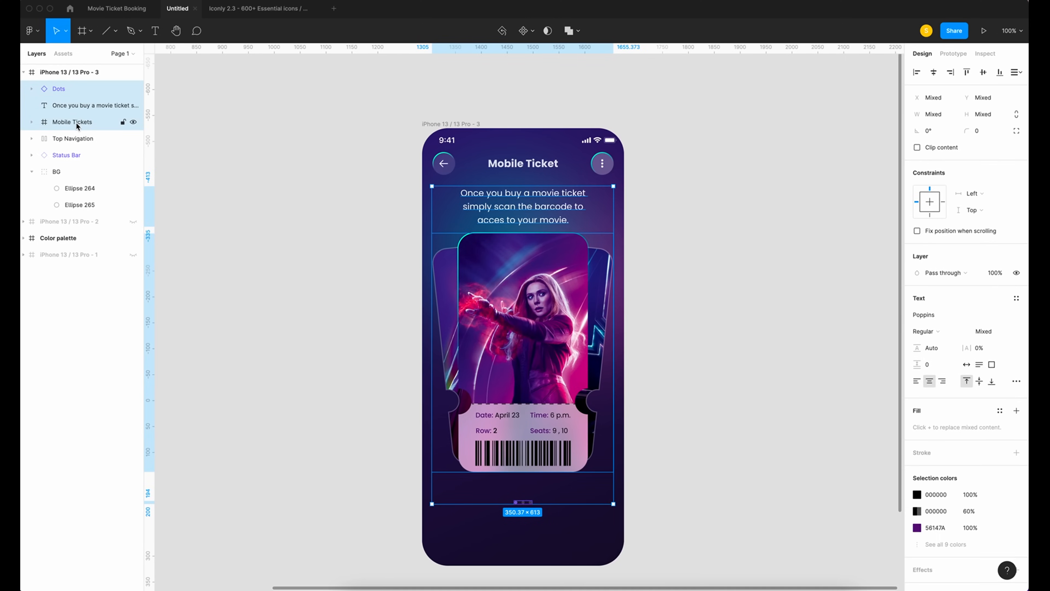
pyautogui.hotkey('shift', 'a')
pyautogui.click(1017, 207)
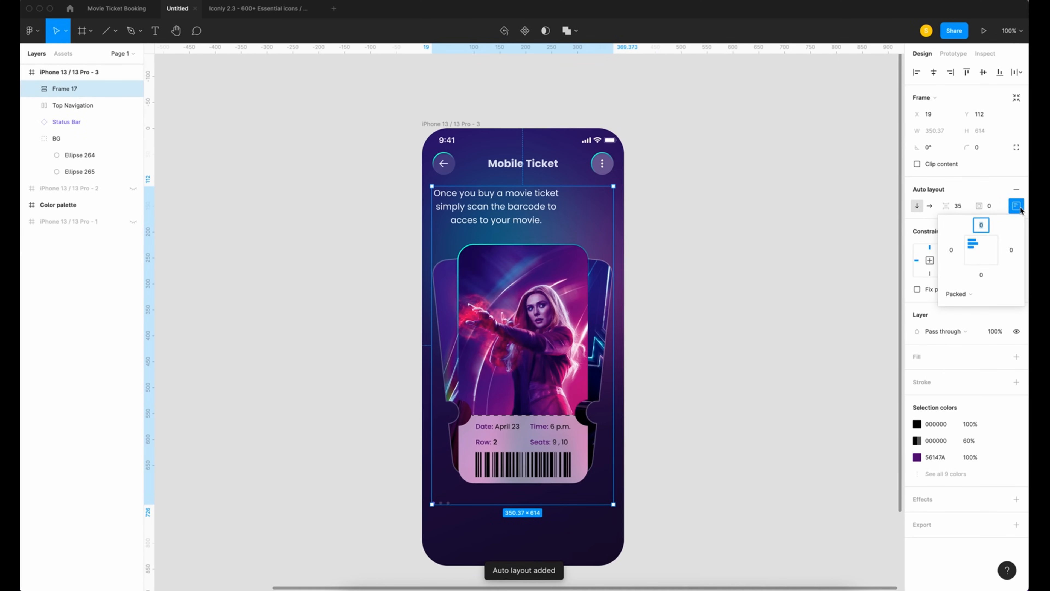
pyautogui.click(981, 251)
# Set the spacing between items in the new auto layout frame to 30 and deselect it.
pyautogui.click(966, 209)
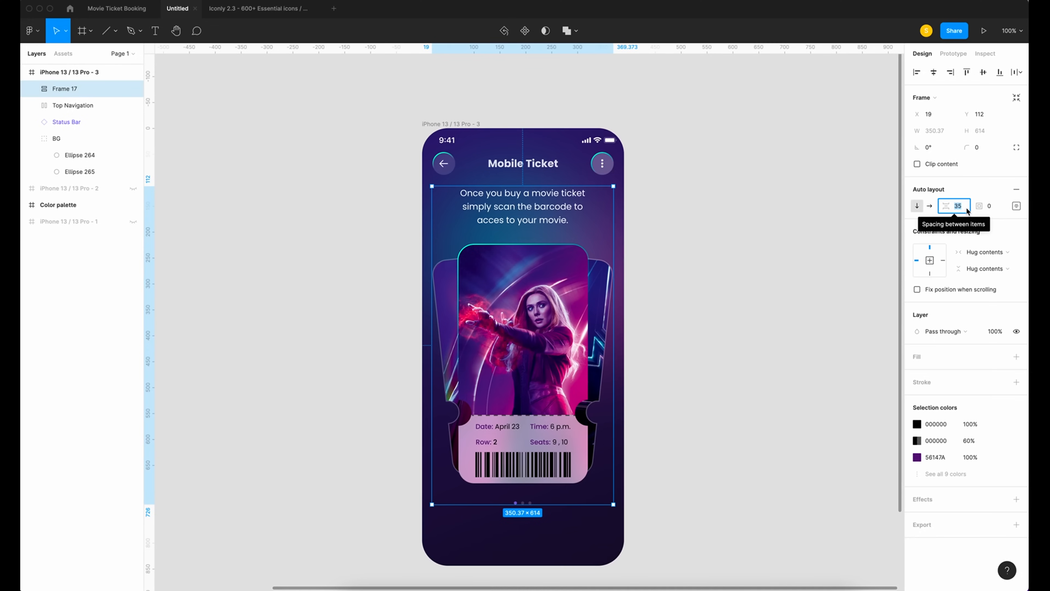
pyautogui.write('30')
pyautogui.press('Return')
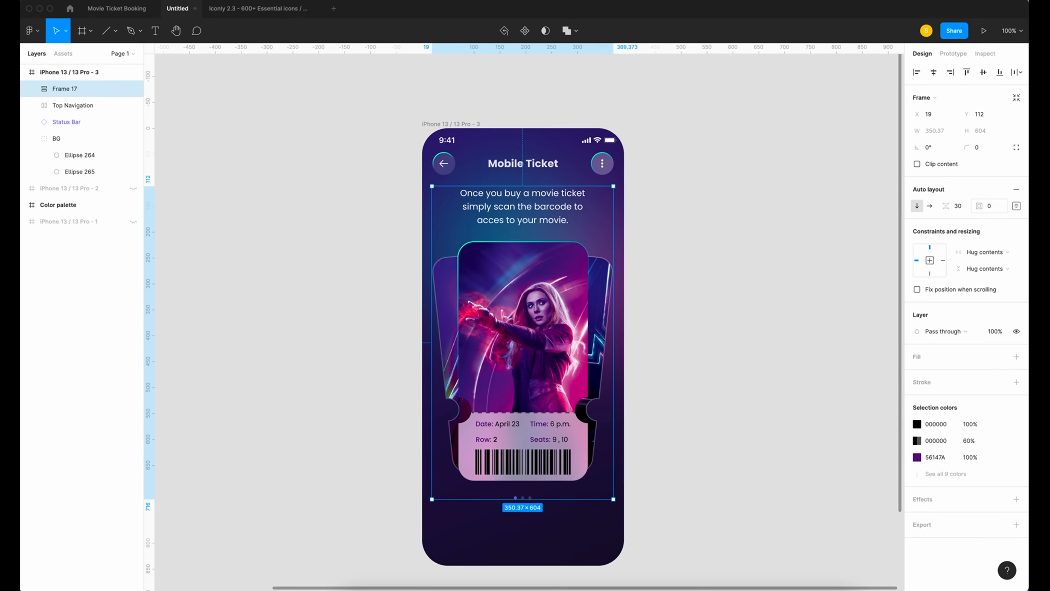
pyautogui.scroll(1, 525, 198)
pyautogui.press('alt')
pyautogui.click(223, 204)
pyautogui.scroll(-1, 223, 204)
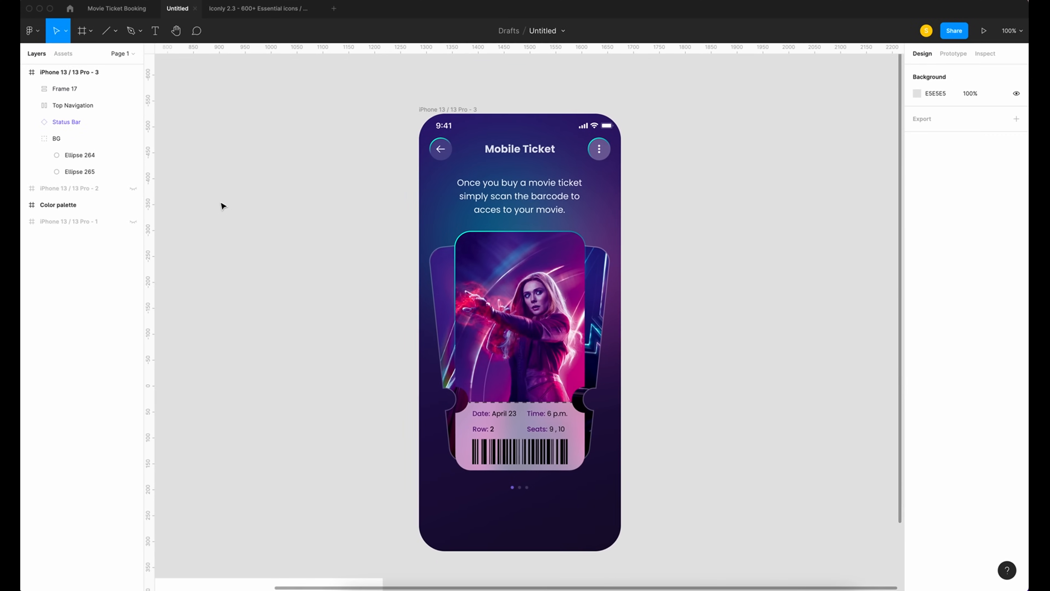
pyautogui.hscroll(1, 222, 204)
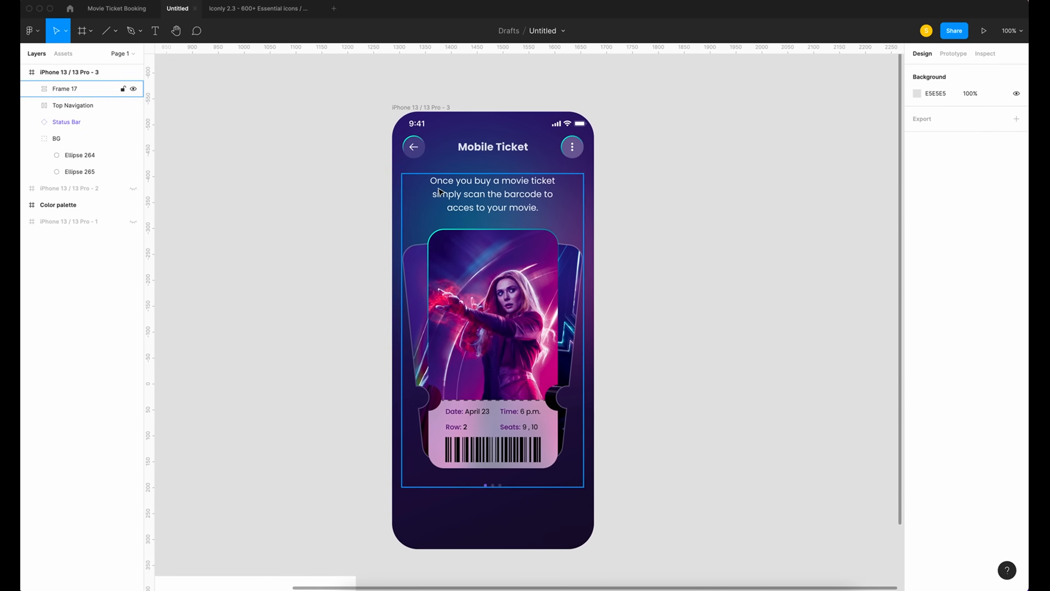
# Collapse the BG group and move it down and to the right, to X 47, Y 173.
pyautogui.click(31, 139)
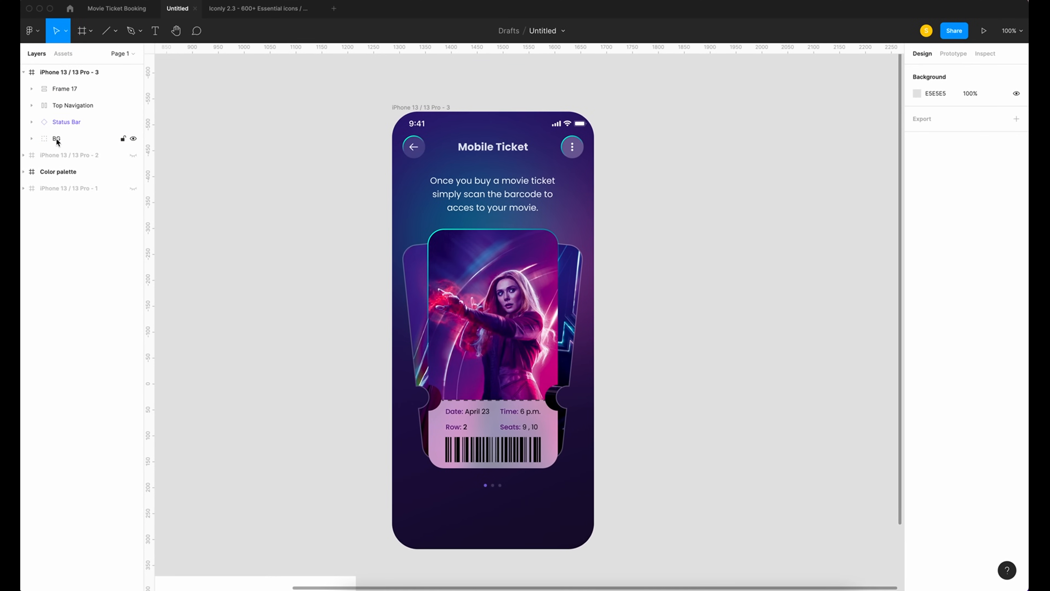
pyautogui.click(62, 140)
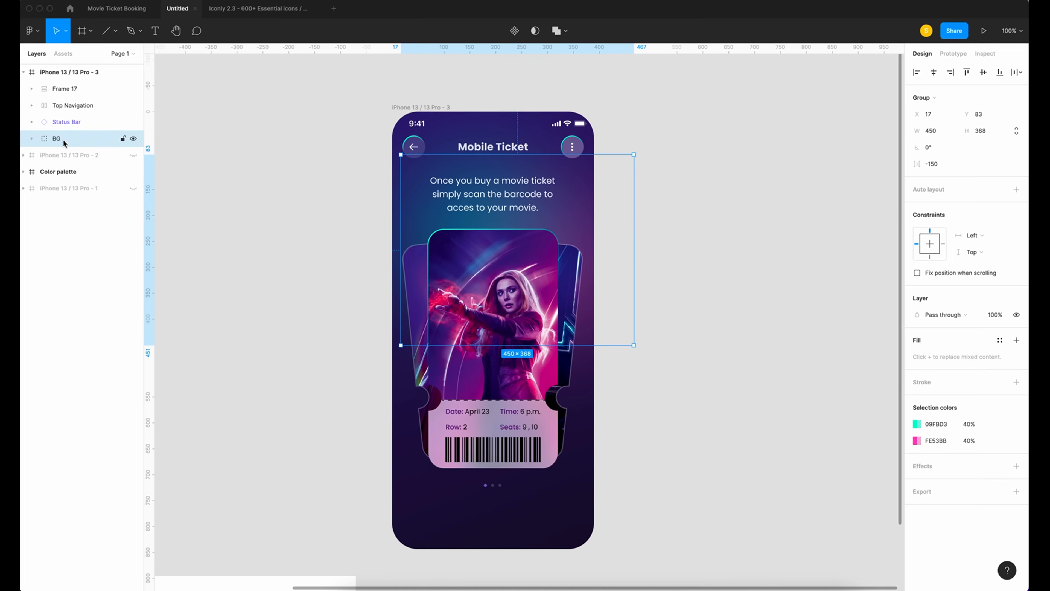
pyautogui.hotkey('shift', 'Down')
pyautogui.hotkey('shift', 'Down')
pyautogui.hotkey('shift', 'Down')
pyautogui.hotkey('shift', 'Down')
pyautogui.hotkey('shift', 'Down')
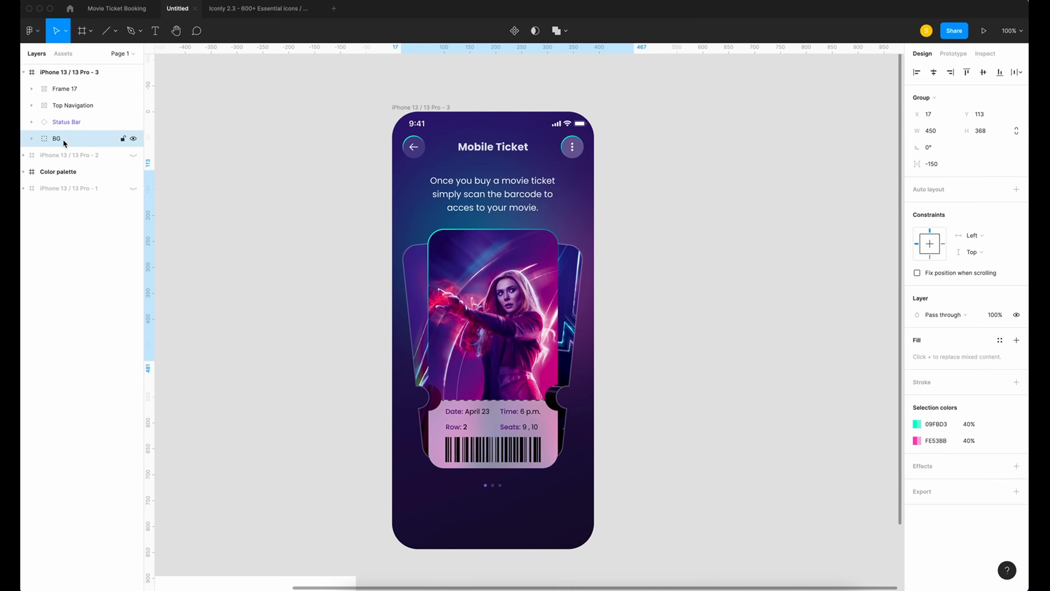
pyautogui.hotkey('shift', 'Down')
pyautogui.hotkey('shift', 'Down')
pyautogui.hotkey('shift', 'Down')
pyautogui.hotkey('shift', 'Right')
pyautogui.hotkey('shift', 'Right')
pyautogui.hotkey('shift', 'Down')
pyautogui.hotkey('shift', 'Right')
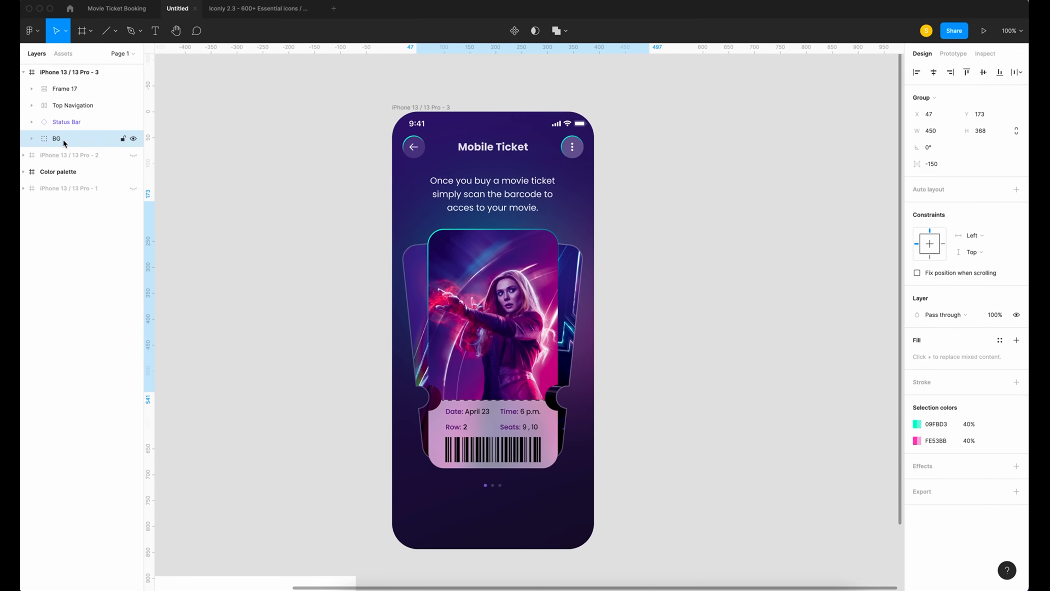
# Draw a 390-wide rectangle across the phone frame's lower end, set its height to 90, and align it to the bottom of the frame.
pyautogui.press('r')
pyautogui.moveTo(392, 490)
pyautogui.mouseDown()
pyautogui.moveTo(561, 547)
pyautogui.moveTo(585, 541)
pyautogui.moveTo(593, 549)
pyautogui.moveTo(583, 558)
pyautogui.mouseUp()
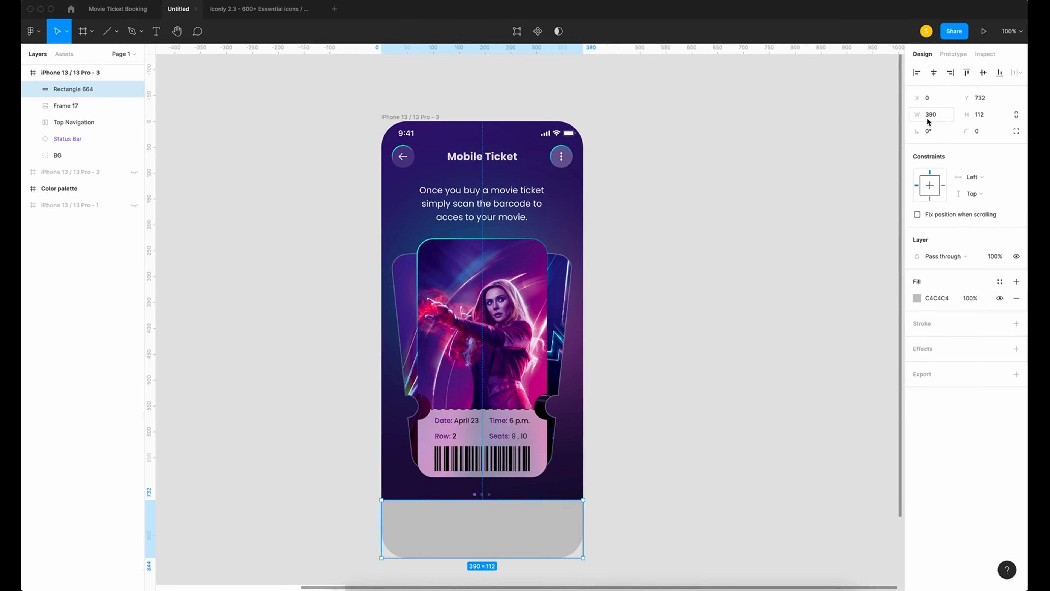
pyautogui.click(987, 119)
pyautogui.write('90')
pyautogui.press('Return')
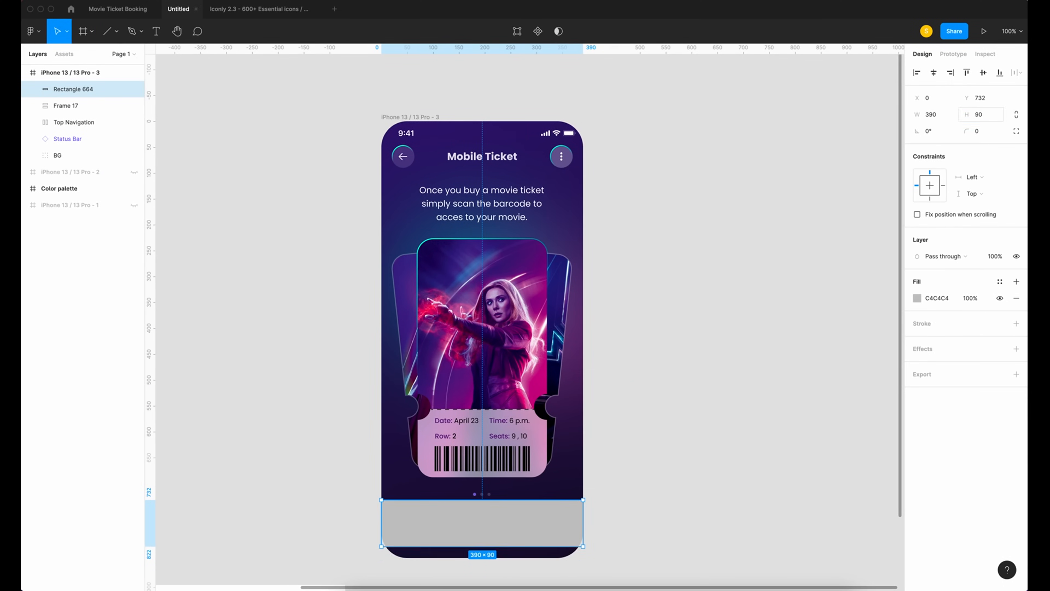
pyautogui.click(999, 73)
# Round only the rectangle's two bottom corners with a radius of 50.
pyautogui.click(1016, 131)
pyautogui.click(963, 148)
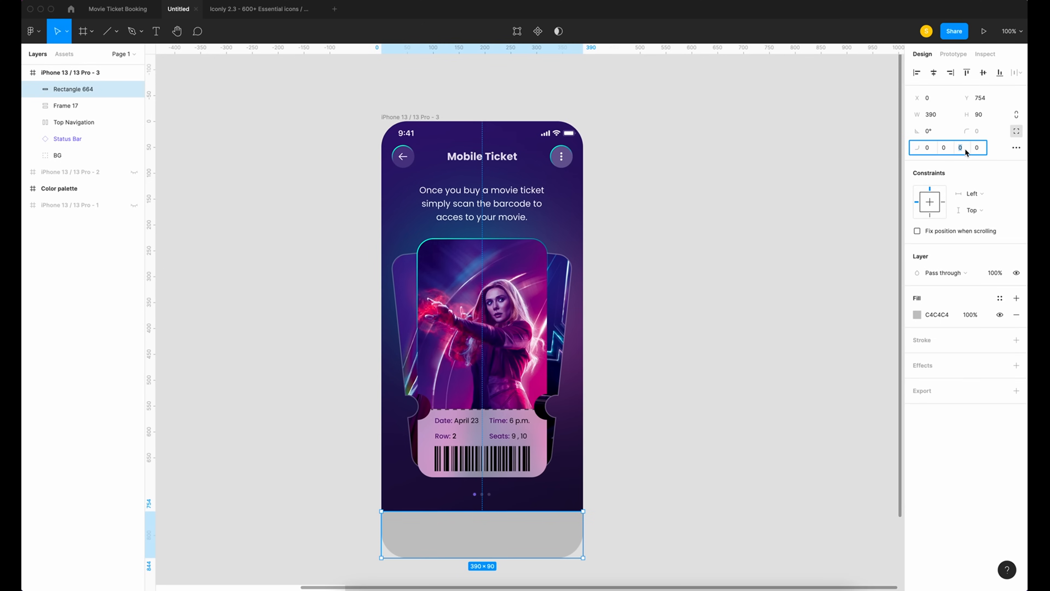
pyautogui.click(980, 151)
pyautogui.write('5')
pyautogui.press('Return')
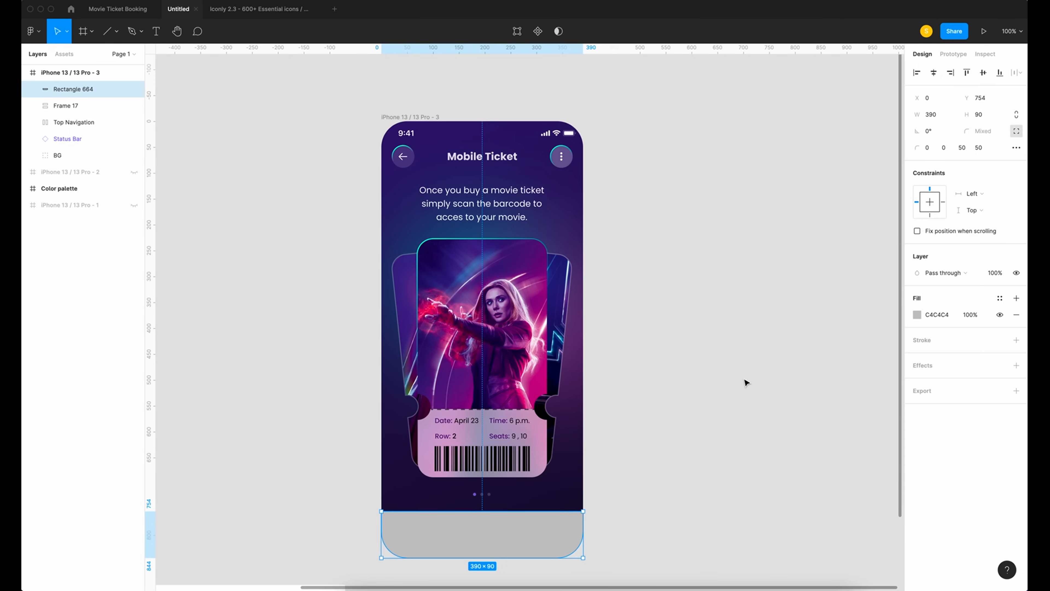
# Change the bottom rectangle's fill to FFFFFF at 60% opacity.
pyautogui.click(917, 315)
pyautogui.moveTo(779, 357); pyautogui.dragTo(720, 233)
pyautogui.click(977, 317)
pyautogui.write('30')
pyautogui.press('Return')
pyautogui.click(972, 315)
pyautogui.press('BackSpace')
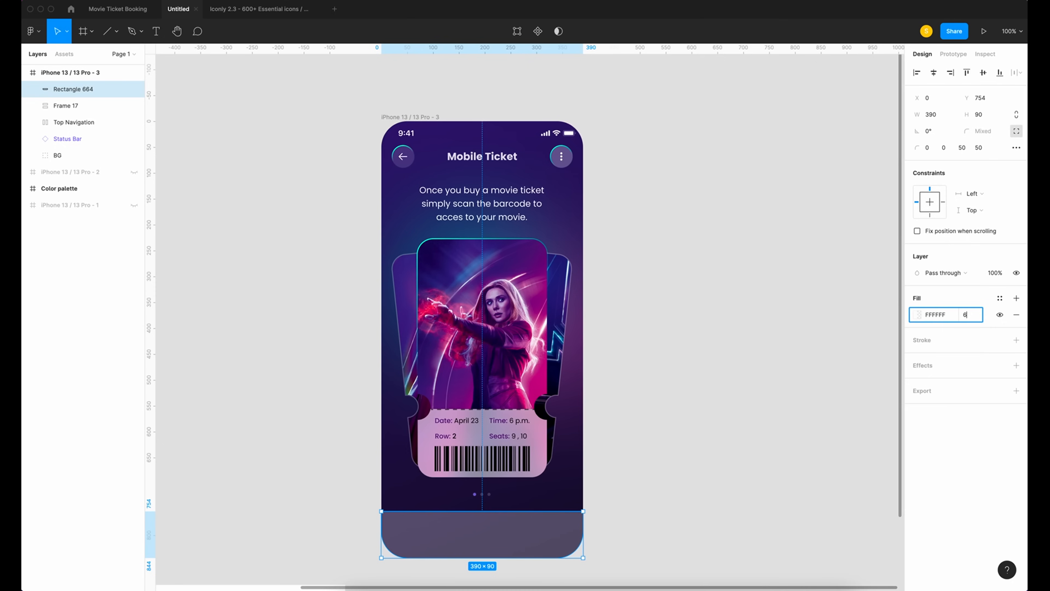
pyautogui.press('Return')
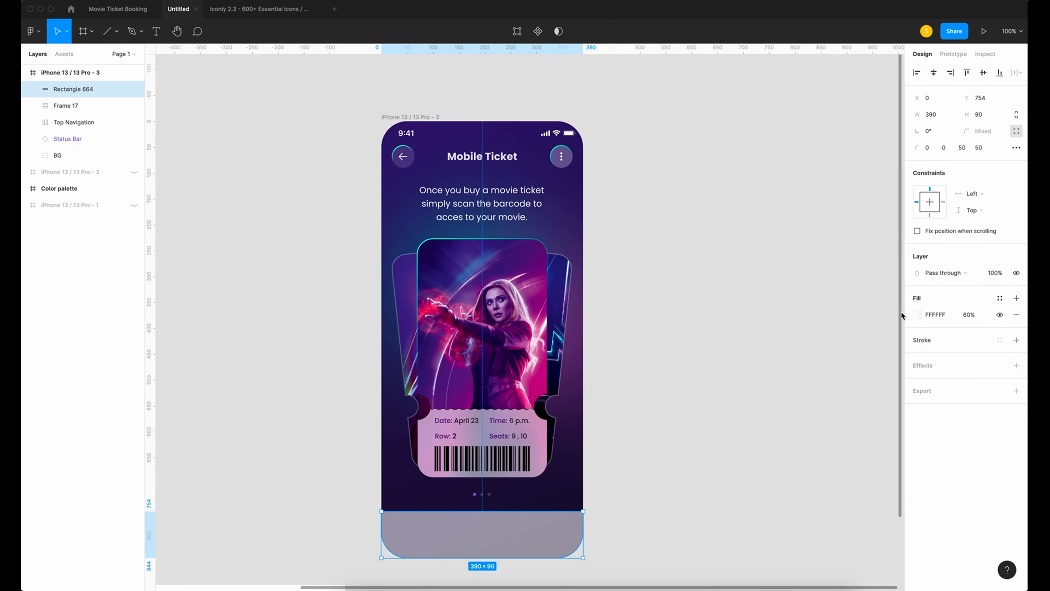
# Set the blend mode of the bottom rectangle's fill to Overlay.
pyautogui.click(916, 315)
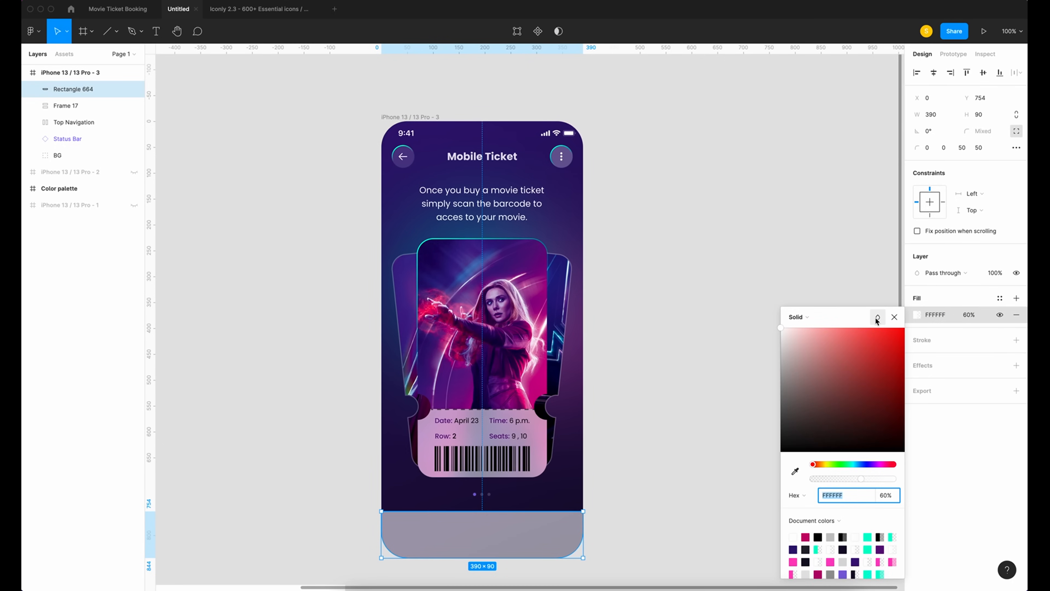
pyautogui.click(876, 319)
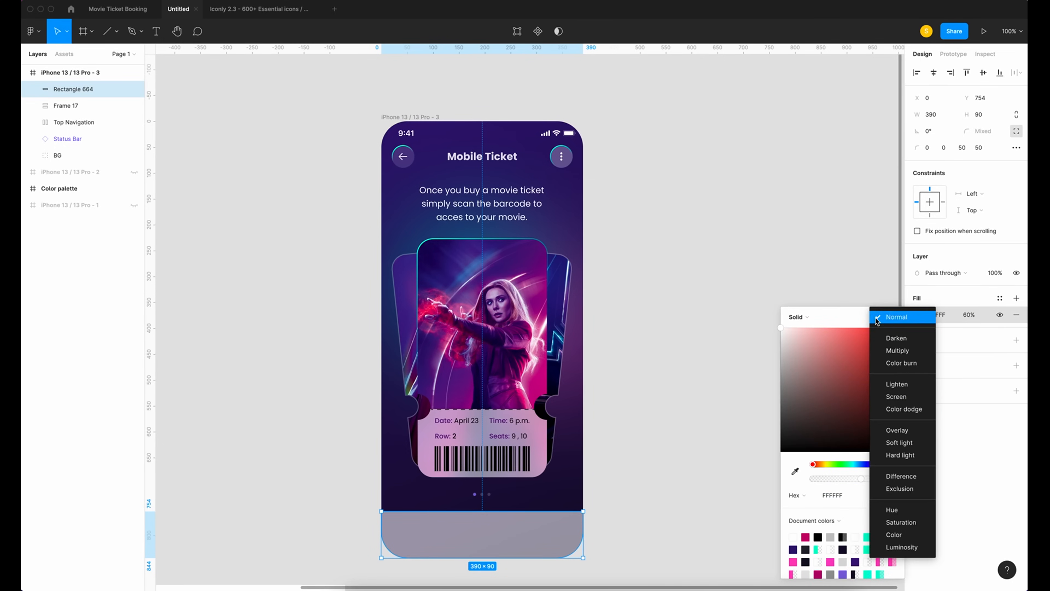
pyautogui.click(905, 432)
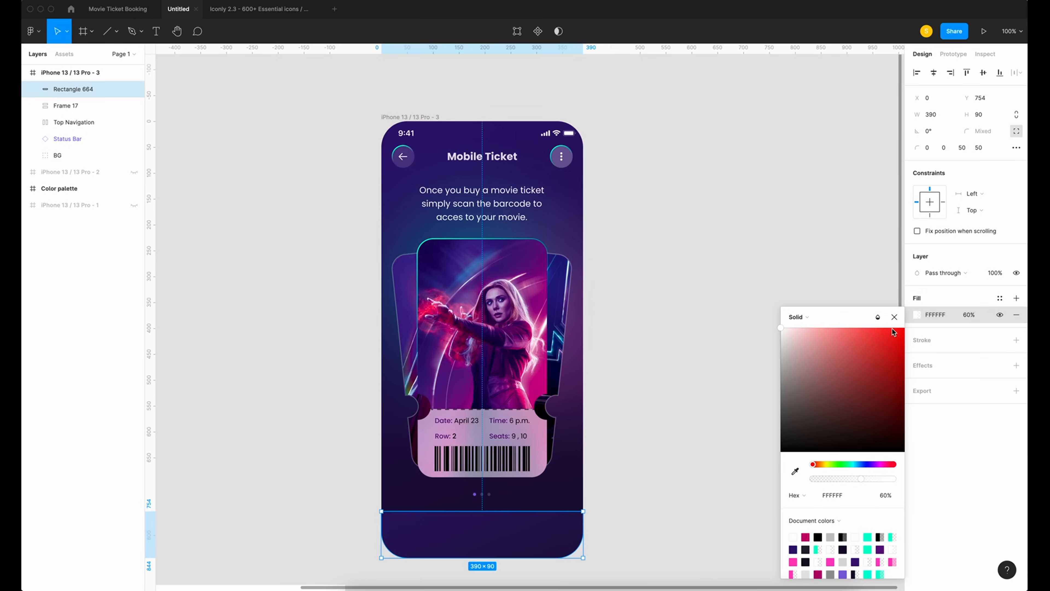
pyautogui.click(894, 317)
# Add an inside stroke of 1 to the bottom rectangle as a white linear gradient with 0% opacity at its lower end.
pyautogui.click(927, 342)
pyautogui.click(917, 357)
pyautogui.click(798, 321)
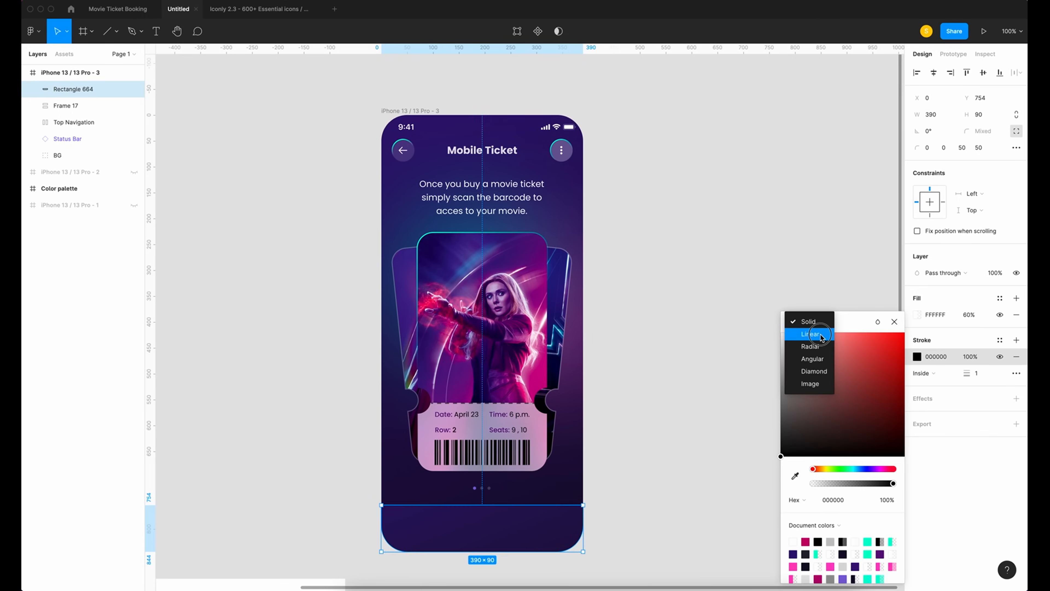
pyautogui.click(812, 334)
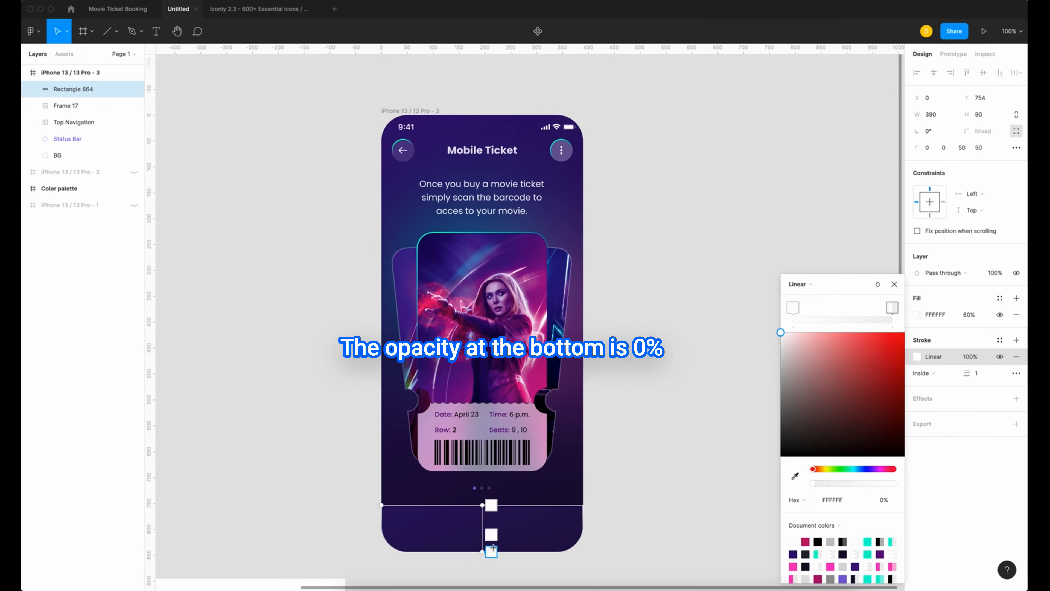
# Set the stroke gradient's upper stop to 30% opacity and its blend mode to Overlay, and deselect the rectangle.
pyautogui.click(491, 504)
pyautogui.click(891, 500)
pyautogui.write('30')
pyautogui.press('Return')
pyautogui.click(877, 286)
pyautogui.click(891, 400)
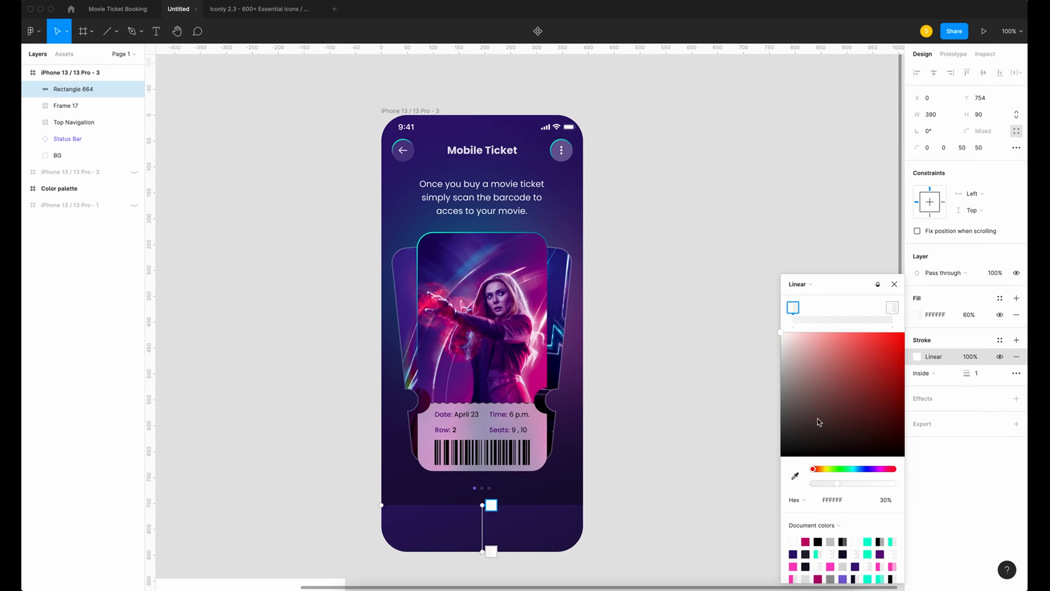
pyautogui.click(739, 465)
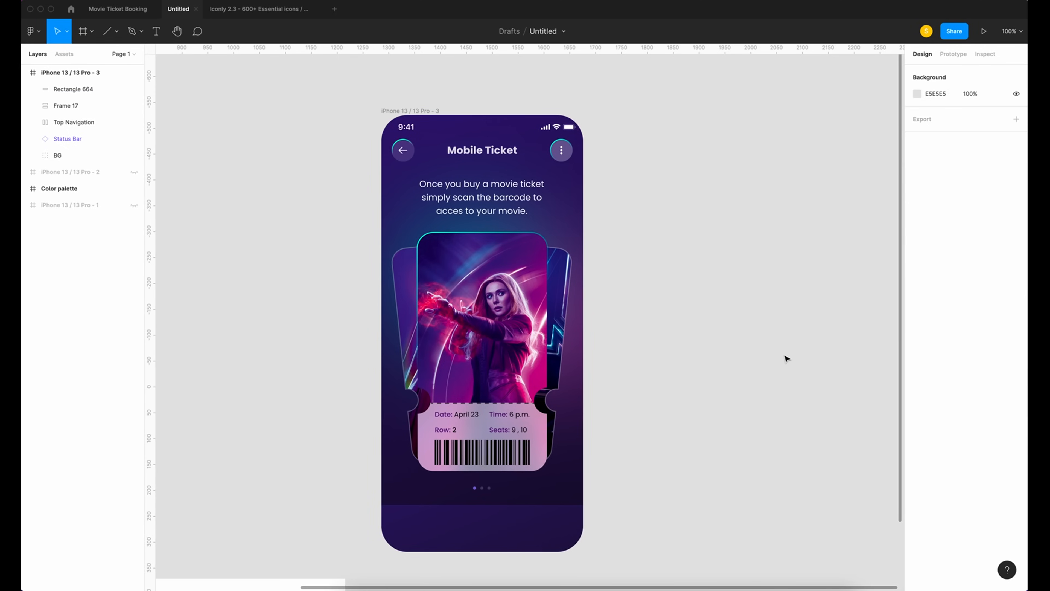
# Paste the Iconly Bold Home, Location, Ticket, Category and Profile icons beside the phone frame and wrap each in its own auto layout.
pyautogui.press('super+v')
pyautogui.scroll(-1, 806, 476)
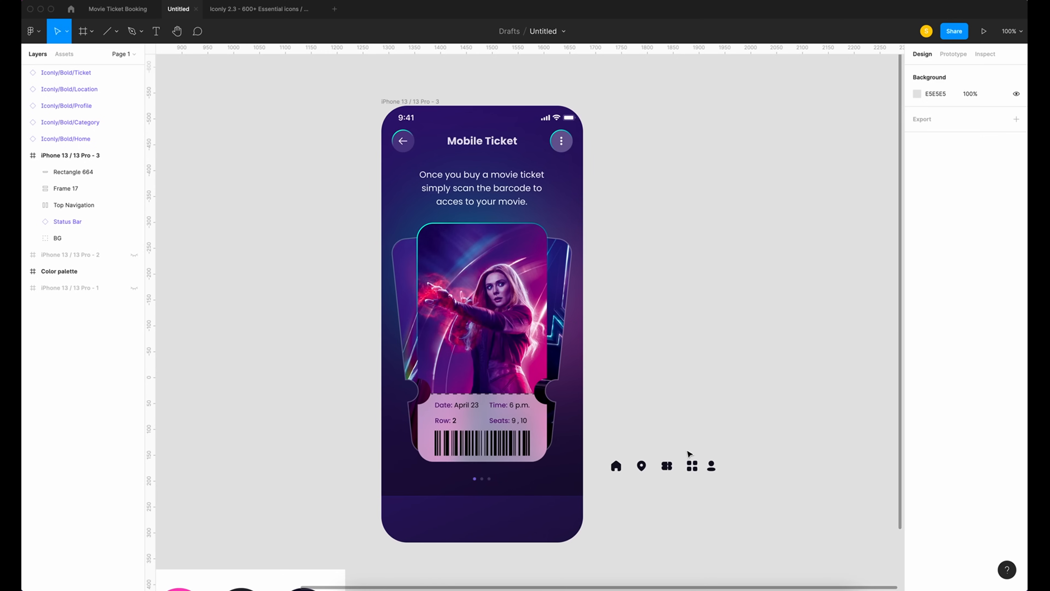
pyautogui.click(79, 139)
pyautogui.hotkey('shift', 'a')
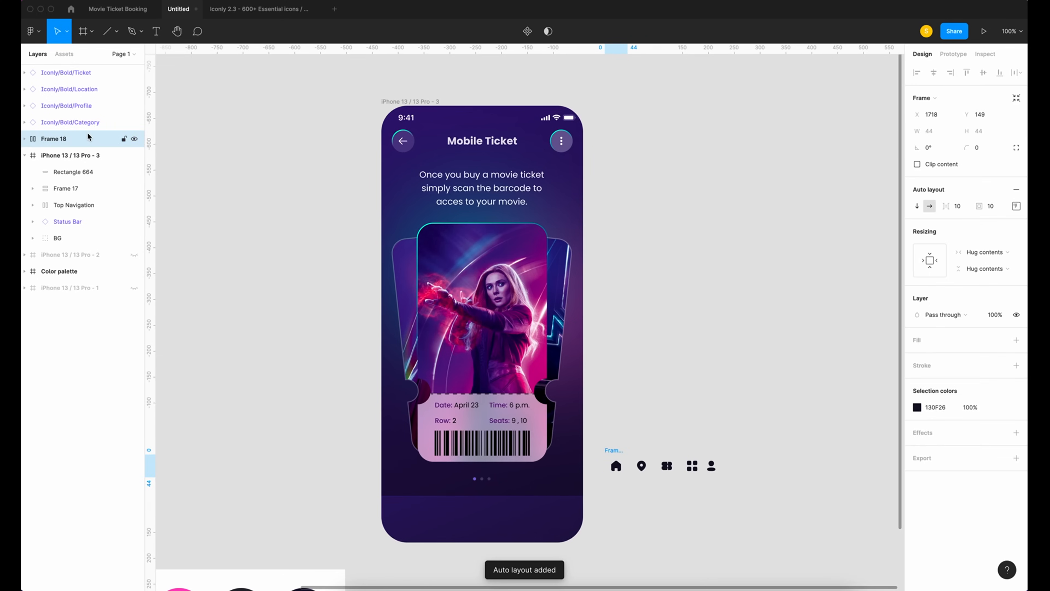
pyautogui.click(83, 121)
pyautogui.hotkey('shift', 'a')
pyautogui.click(76, 106)
pyautogui.hotkey('shift', 'a')
pyautogui.click(77, 89)
pyautogui.hotkey('shift', 'a')
pyautogui.click(70, 72)
pyautogui.hotkey('shift', 'a')
# Combine the five icon frames into one horizontal auto layout row and recolor the icons to FFFFFF.
pyautogui.keyDown('shift'); pyautogui.click(58, 138); pyautogui.keyUp('shift')
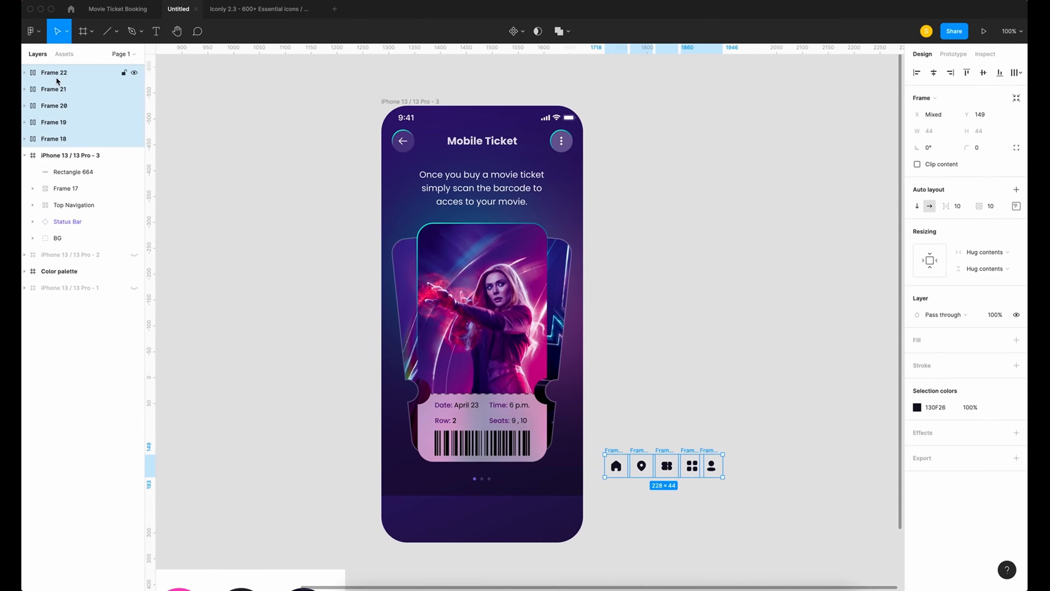
pyautogui.hotkey('shift', 'a')
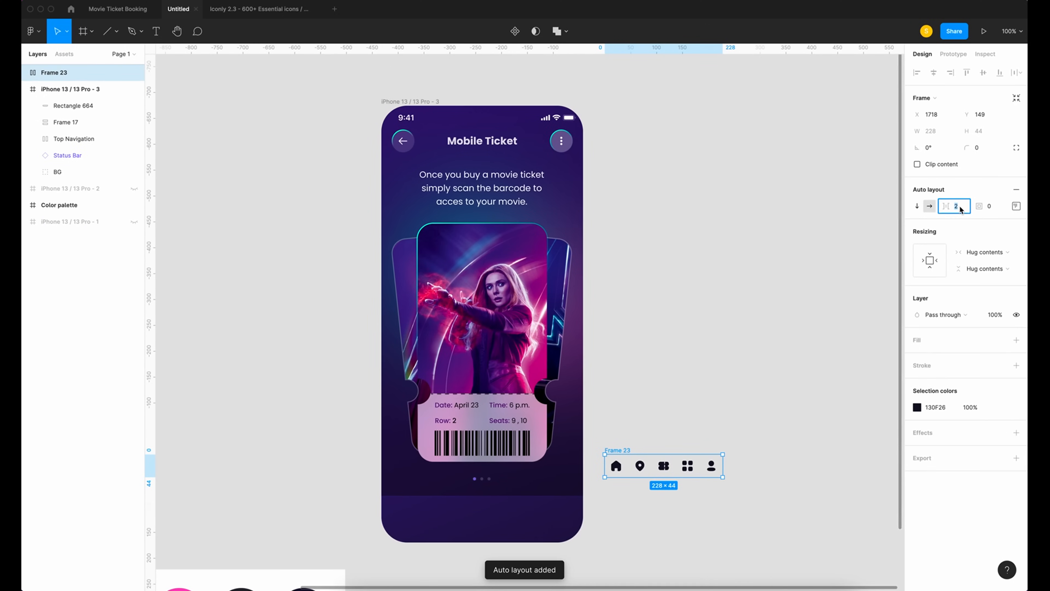
pyautogui.click(917, 407)
pyautogui.write('ffffff')
pyautogui.press('Return')
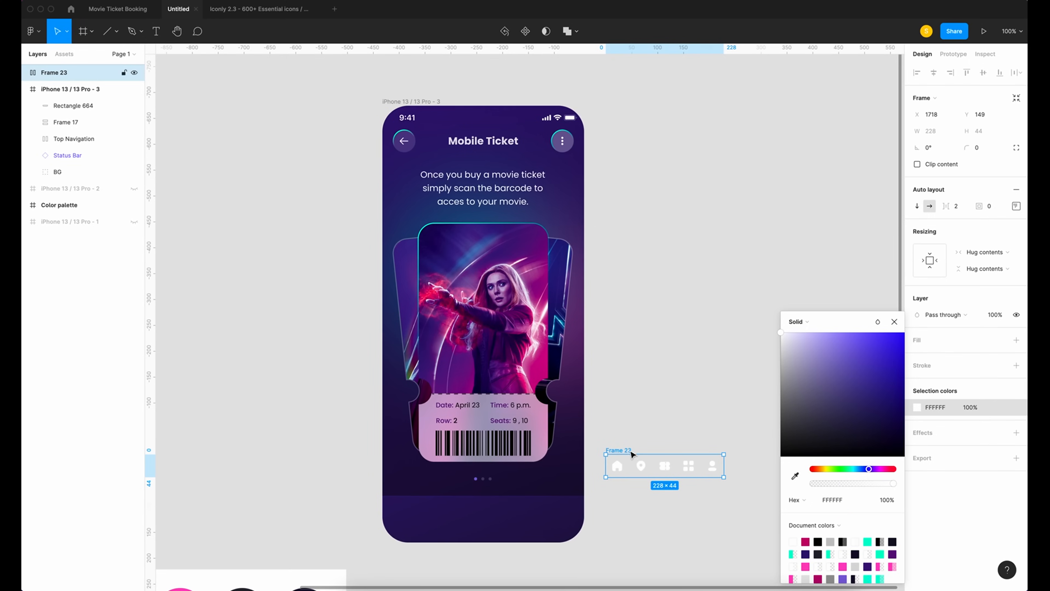
# Place the icon row on the bottom bar, centered horizontally in the phone frame, with a spacing of 30 between icons.
pyautogui.moveTo(615, 466); pyautogui.dragTo(434, 517)
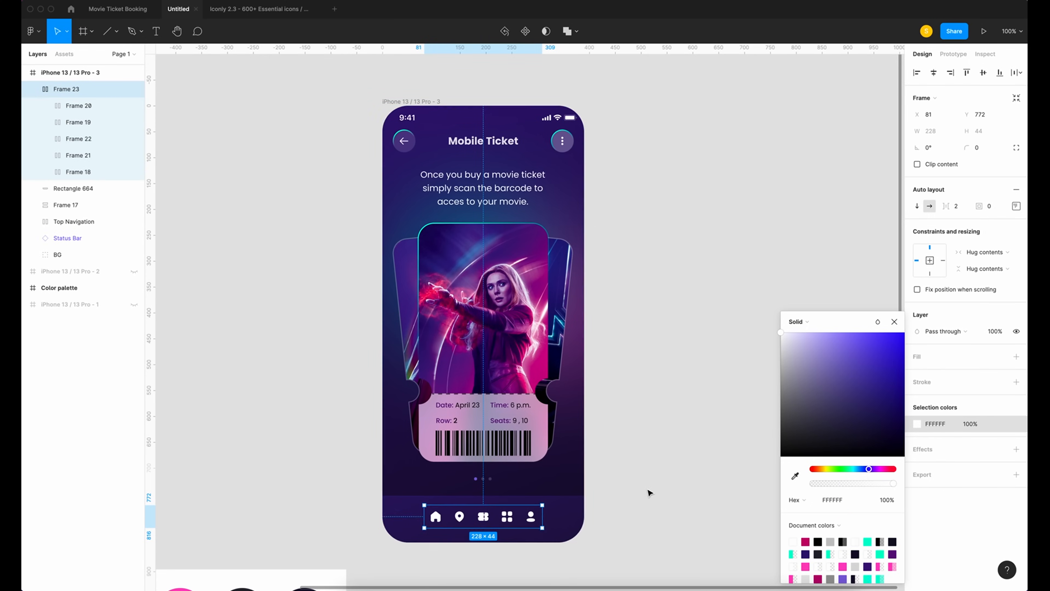
pyautogui.scroll(-3, 433, 517)
pyautogui.click(955, 205)
pyautogui.press('Return')
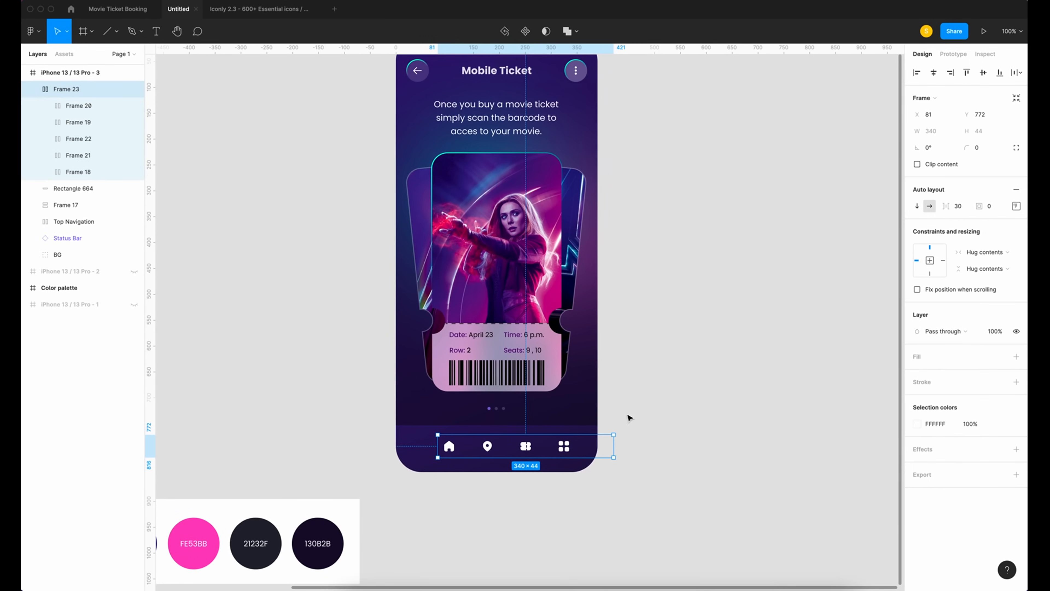
pyautogui.click(934, 74)
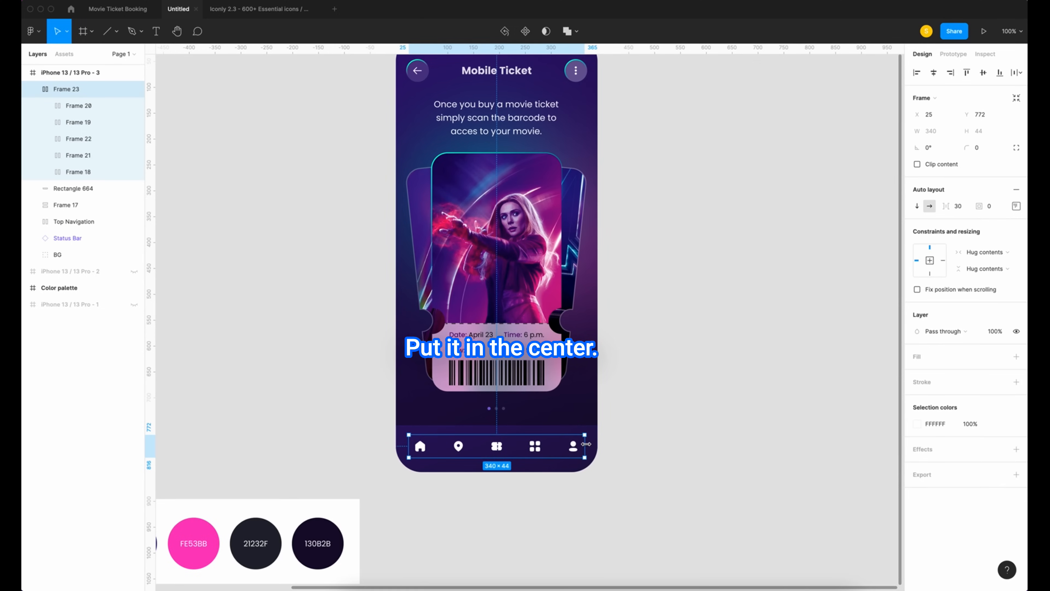
# Rename the icon row layer to Icons and the bottom bar rectangle to Base.
pyautogui.doubleClick(78, 91)
pyautogui.write('Ico')
pyautogui.click(300, 178)
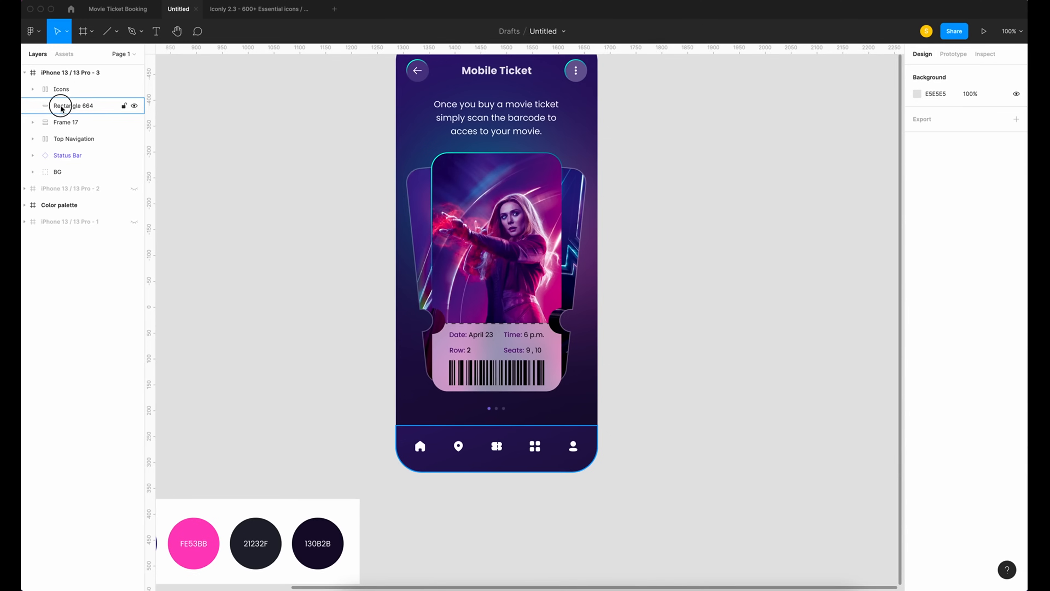
pyautogui.click(67, 107)
pyautogui.doubleClick(77, 108)
pyautogui.write('B')
pyautogui.press('Return')
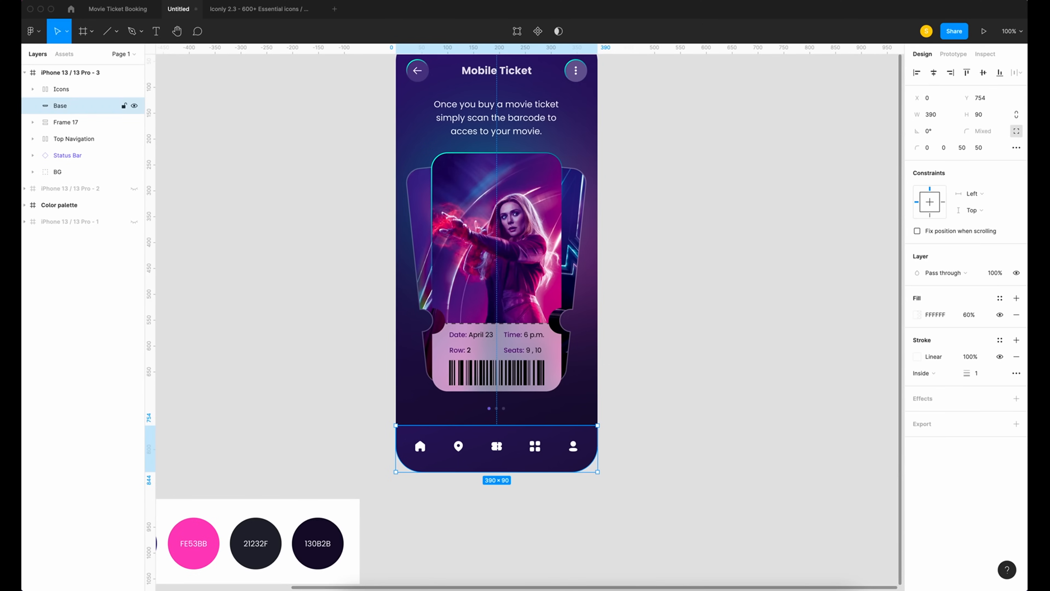
pyautogui.click(234, 165)
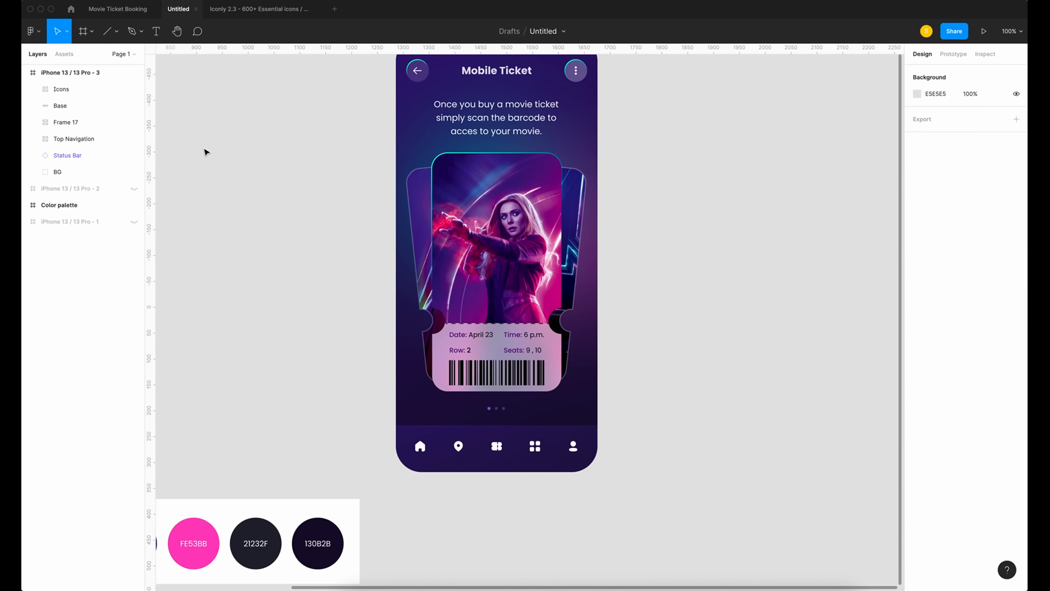
# Add the Home Indicator component to the bottom of the Mobile Ticket frame and recolor it to FFFFFF.
pyautogui.click(65, 55)
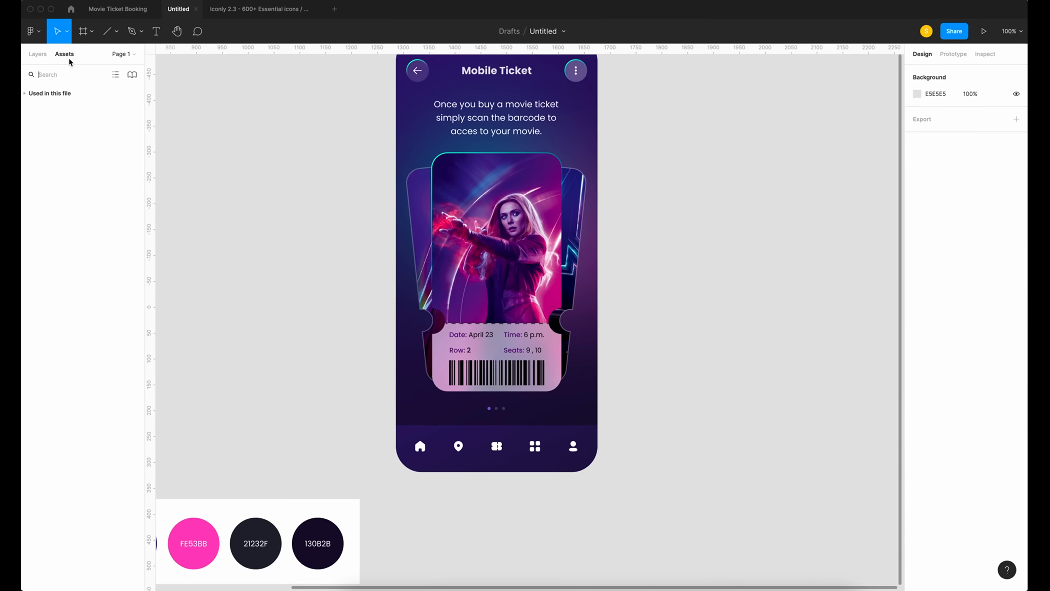
pyautogui.click(68, 75)
pyautogui.write('home indi')
pyautogui.moveTo(83, 113); pyautogui.dragTo(489, 469)
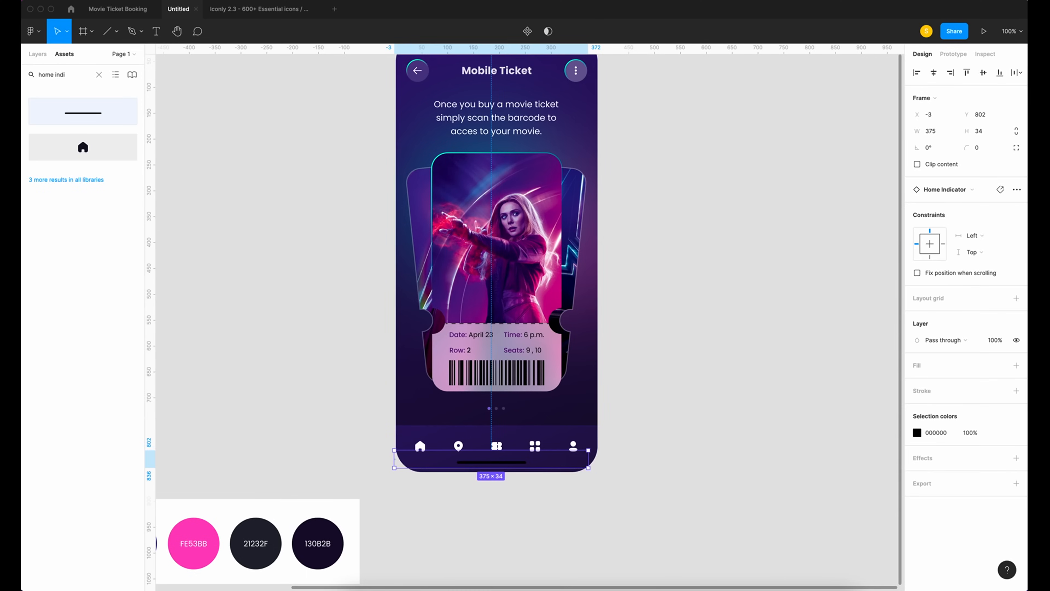
pyautogui.click(918, 434)
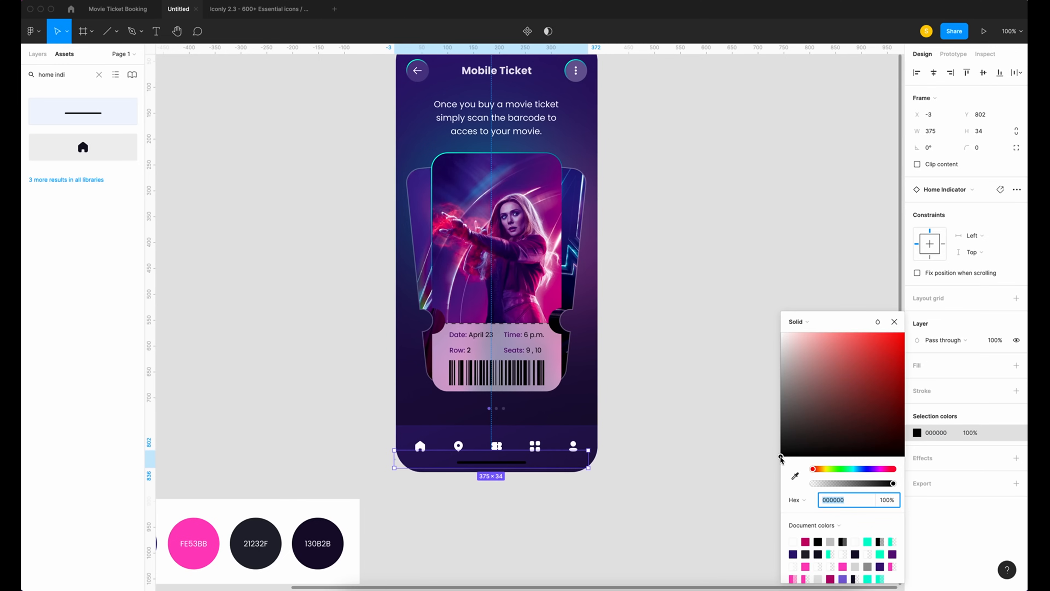
pyautogui.moveTo(780, 457); pyautogui.dragTo(762, 311)
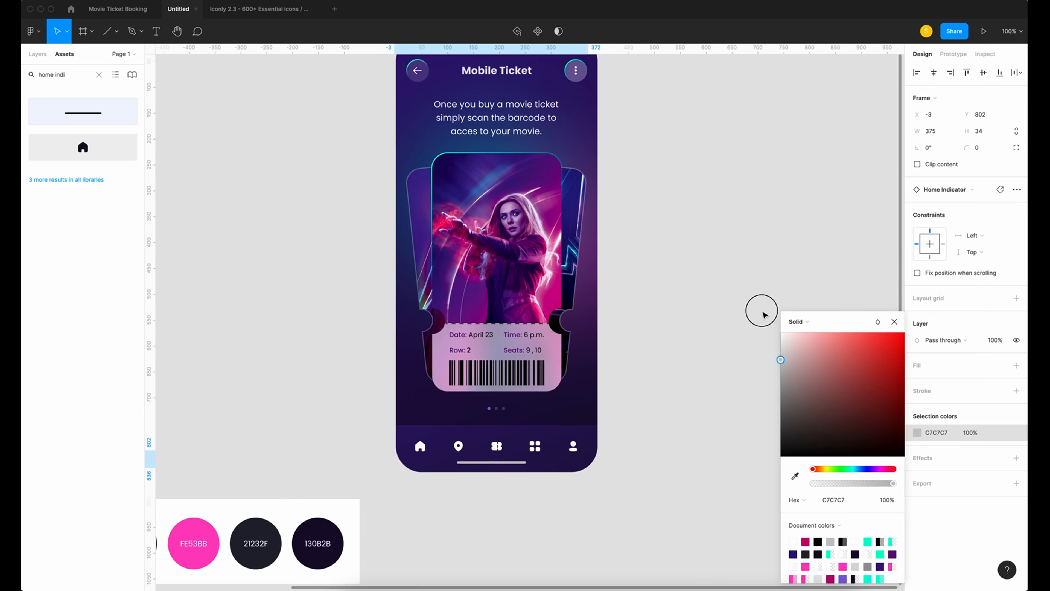
pyautogui.click(894, 322)
# Align the home indicator to the phone frame's bottom and horizontal center, and stretch it to the frame's full width.
pyautogui.click(1001, 73)
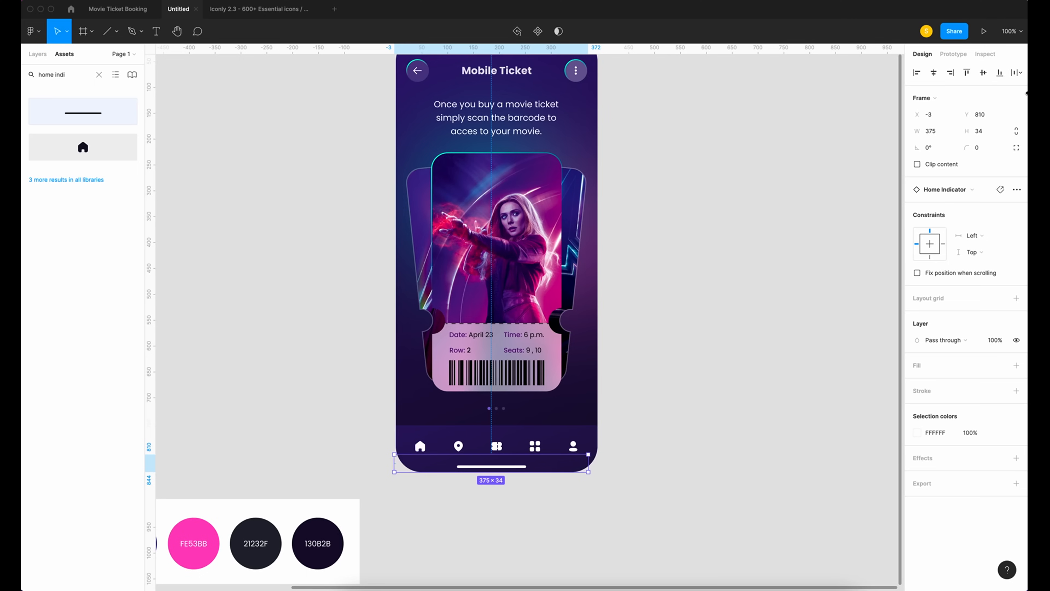
pyautogui.click(934, 73)
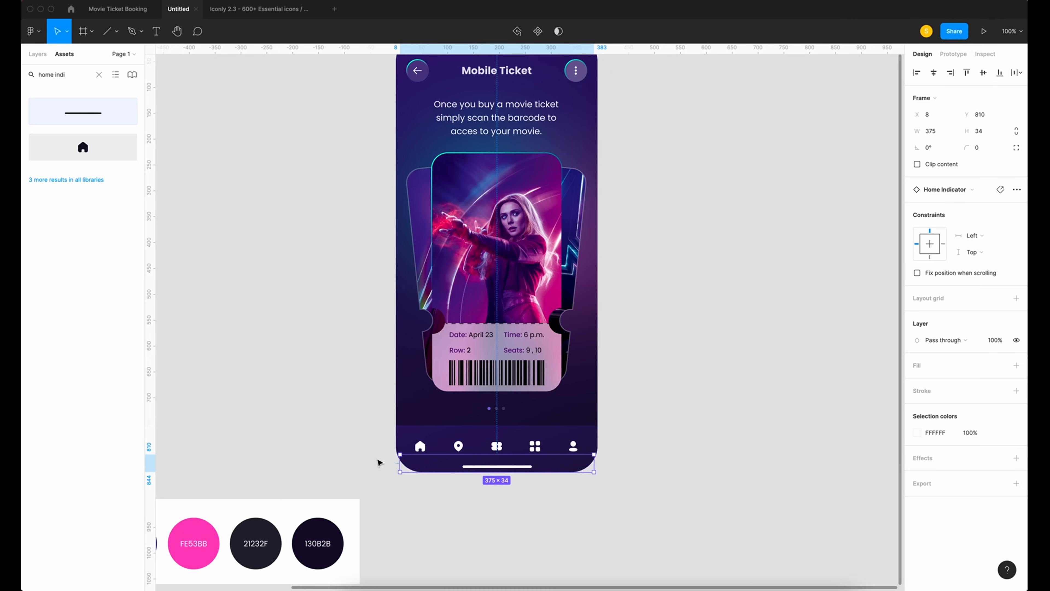
pyautogui.moveTo(400, 462); pyautogui.dragTo(397, 463)
pyautogui.moveTo(594, 464); pyautogui.dragTo(597, 465)
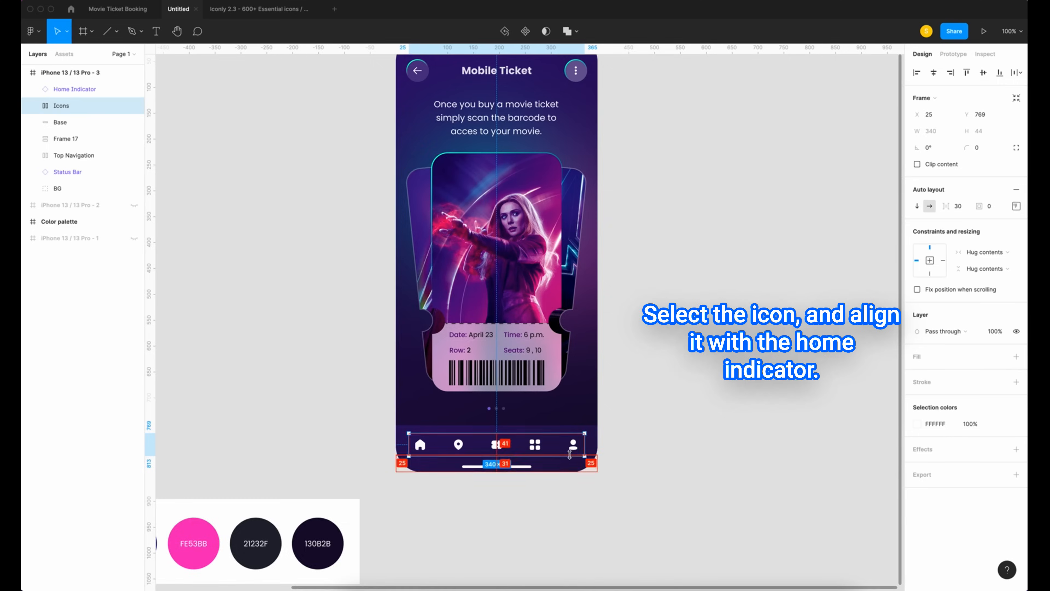
# Nudge the Icons row up to Y 766 above the home indicator and deselect it.
pyautogui.scroll(5, 464, 432)
pyautogui.press('Up')
pyautogui.press('Up')
pyautogui.press('Up')
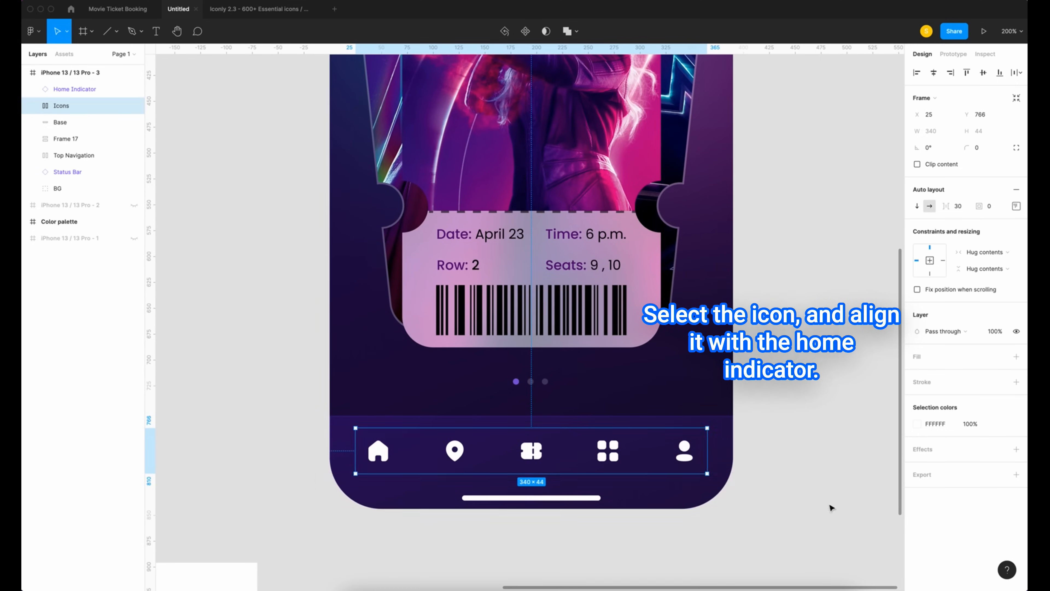
pyautogui.press('Escape')
# Draw an ellipse on the empty canvas beside the phone frame and set its width and height to 70.
pyautogui.hscroll(2, 785, 414)
pyautogui.press('o')
pyautogui.moveTo(740, 389); pyautogui.dragTo(805, 445)
pyautogui.click(941, 115)
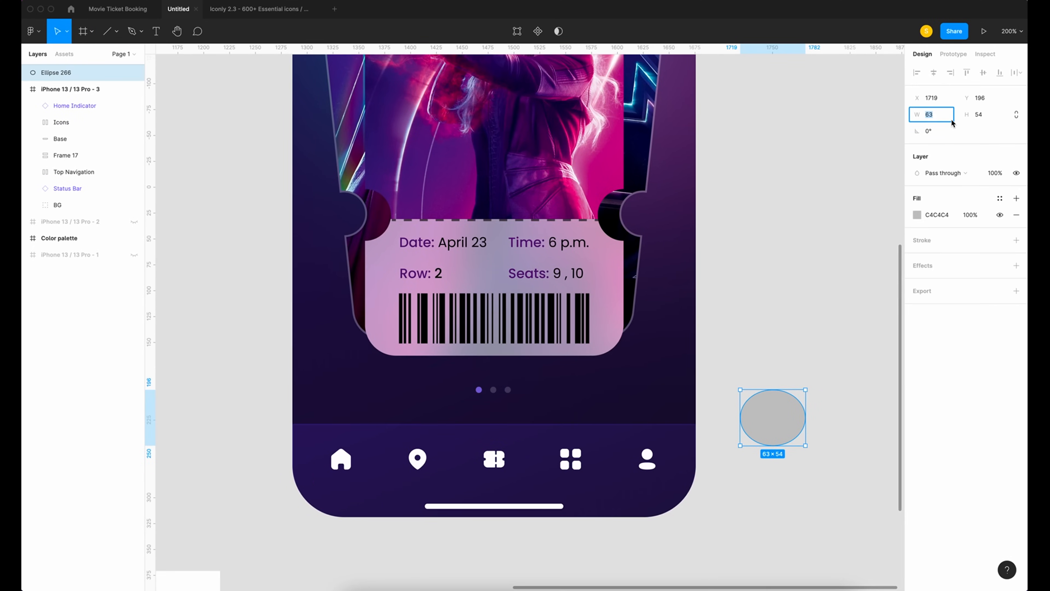
pyautogui.write('70')
pyautogui.click(988, 118)
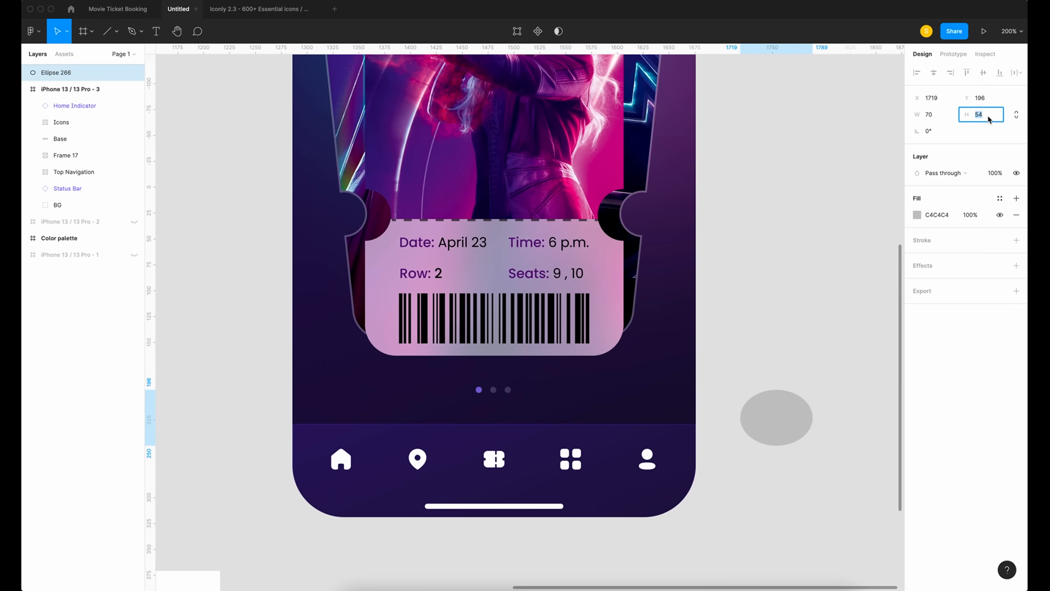
pyautogui.write('70')
pyautogui.press('Return')
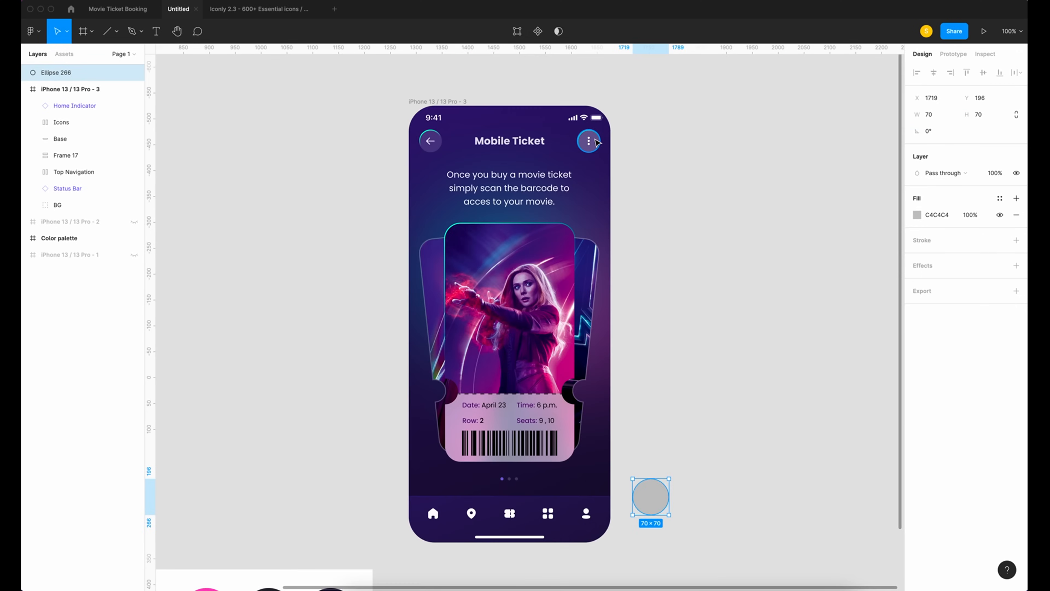
# Copy the properties of the menu button's circle and paste them onto the new 70 × 70 circle.
pyautogui.keyDown('super'); pyautogui.click(596, 138); pyautogui.keyUp('super')
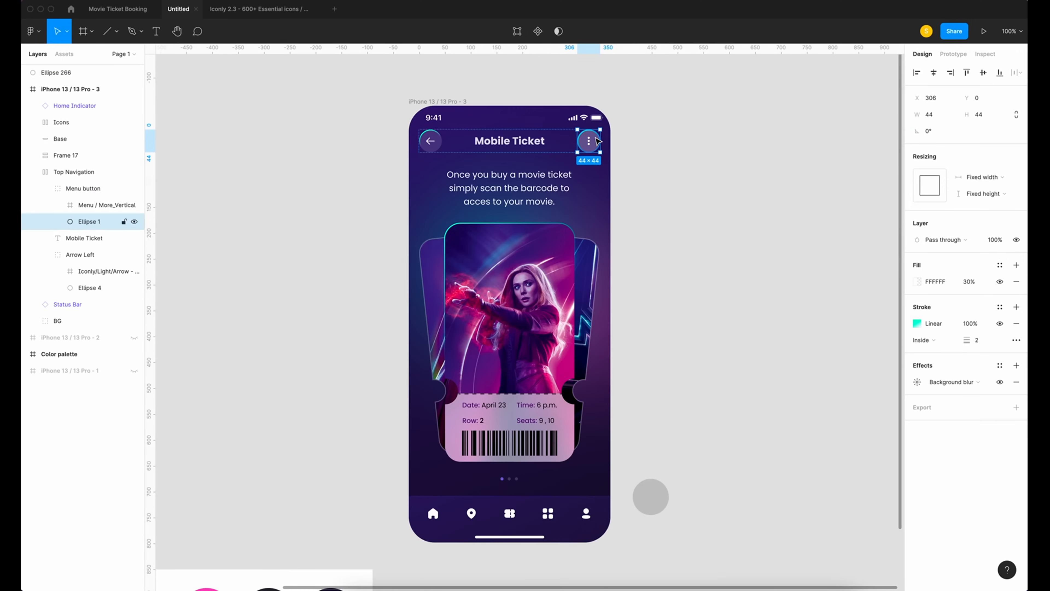
pyautogui.rightClick(96, 223)
pyautogui.moveTo(181, 257)
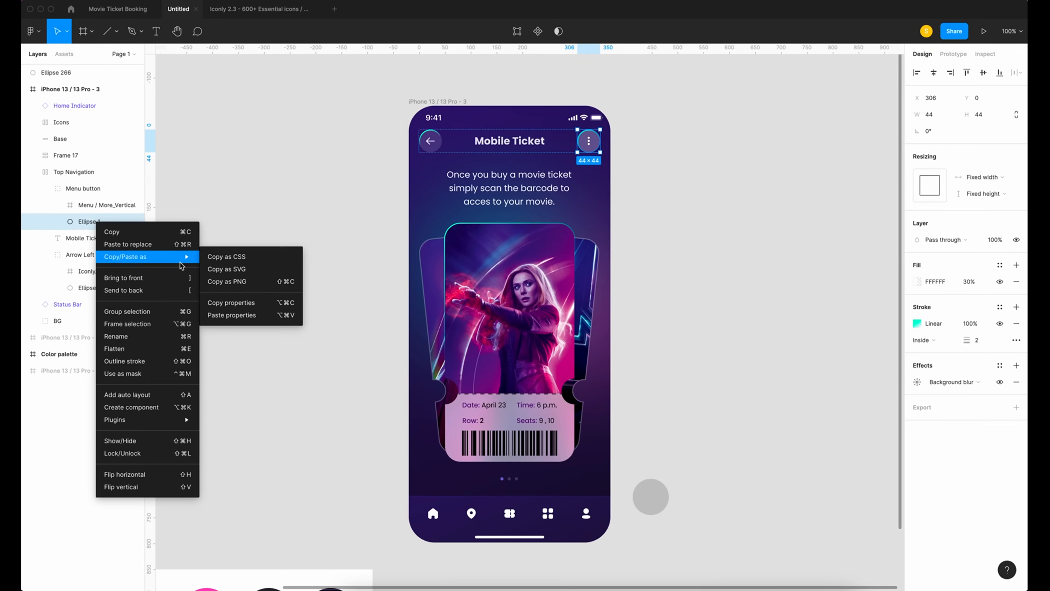
pyautogui.click(228, 303)
pyautogui.click(652, 501)
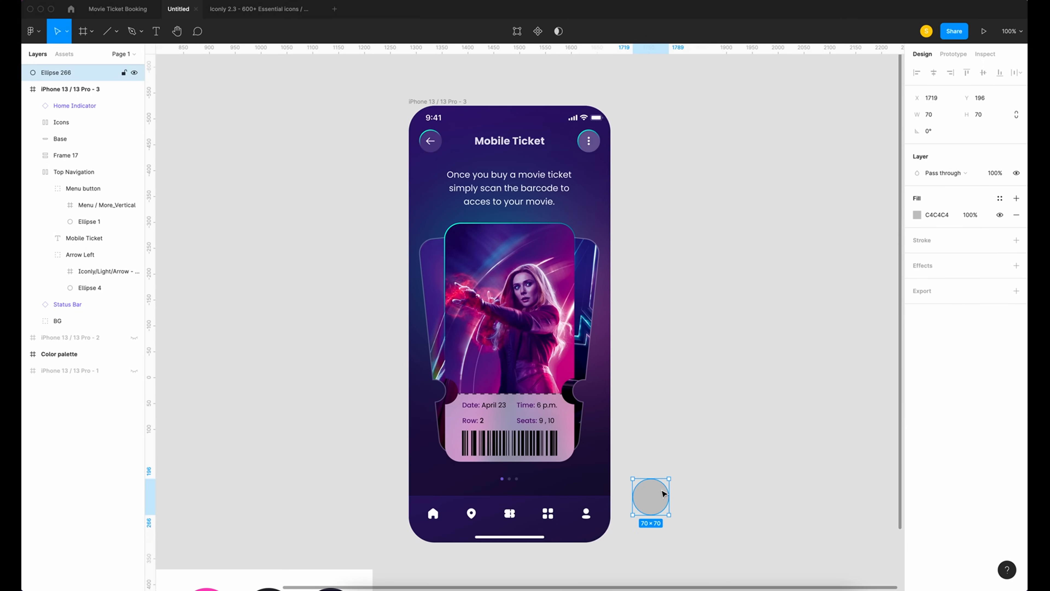
pyautogui.rightClick(663, 495)
pyautogui.moveTo(729, 360)
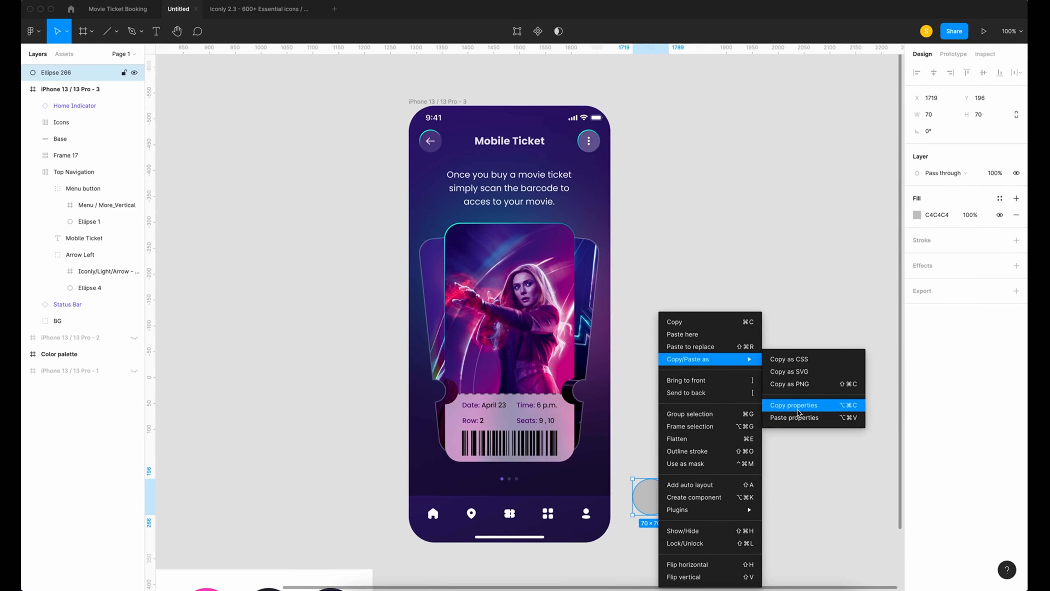
pyautogui.click(806, 417)
pyautogui.click(736, 418)
# Move the styled circle over the ticket icon on the bottom bar, centered horizontally in the phone frame.
pyautogui.scroll(5, 737, 420)
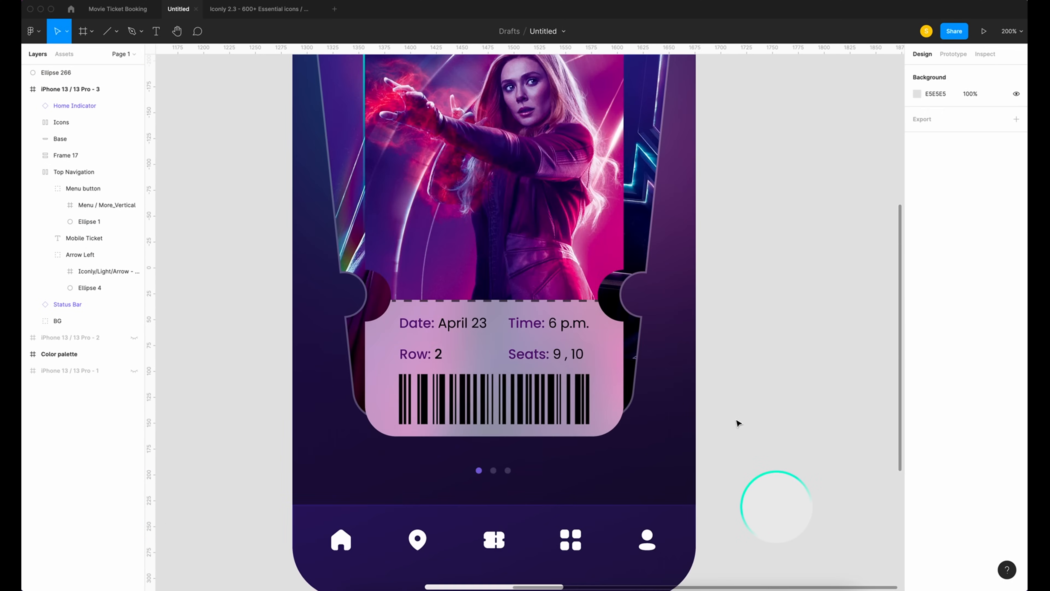
pyautogui.moveTo(806, 524); pyautogui.dragTo(494, 534)
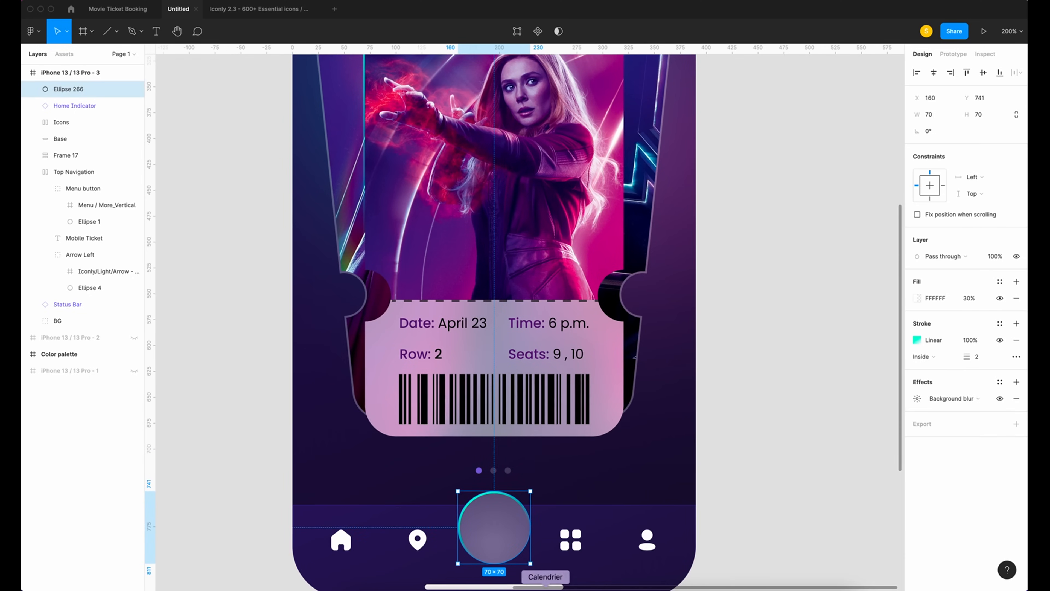
pyautogui.scroll(-2, 661, 531)
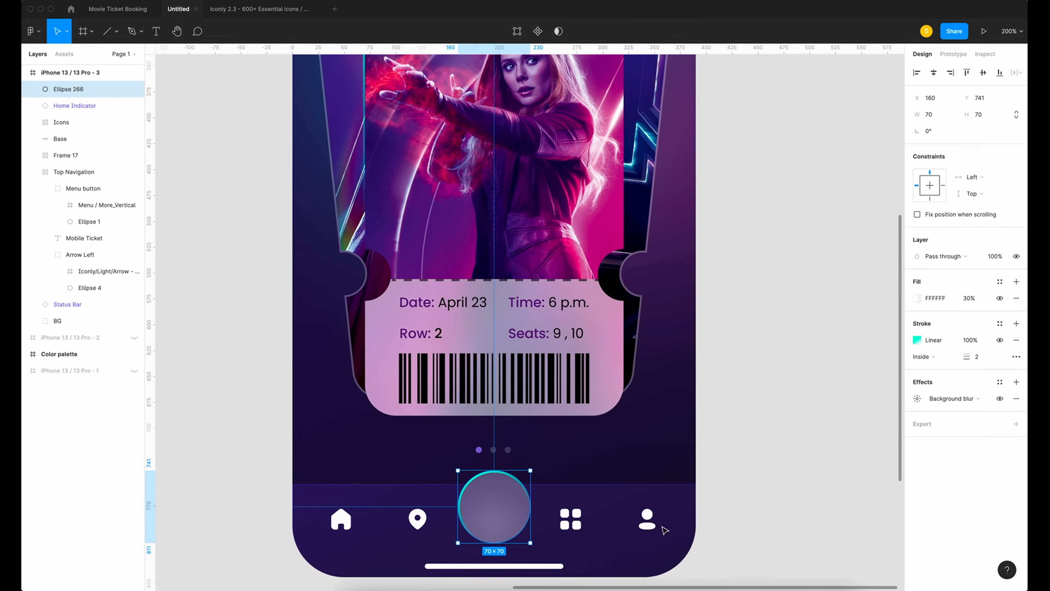
# Select the ticket icon nested in the Icons row, copy it and hide the original.
pyautogui.click(36, 124)
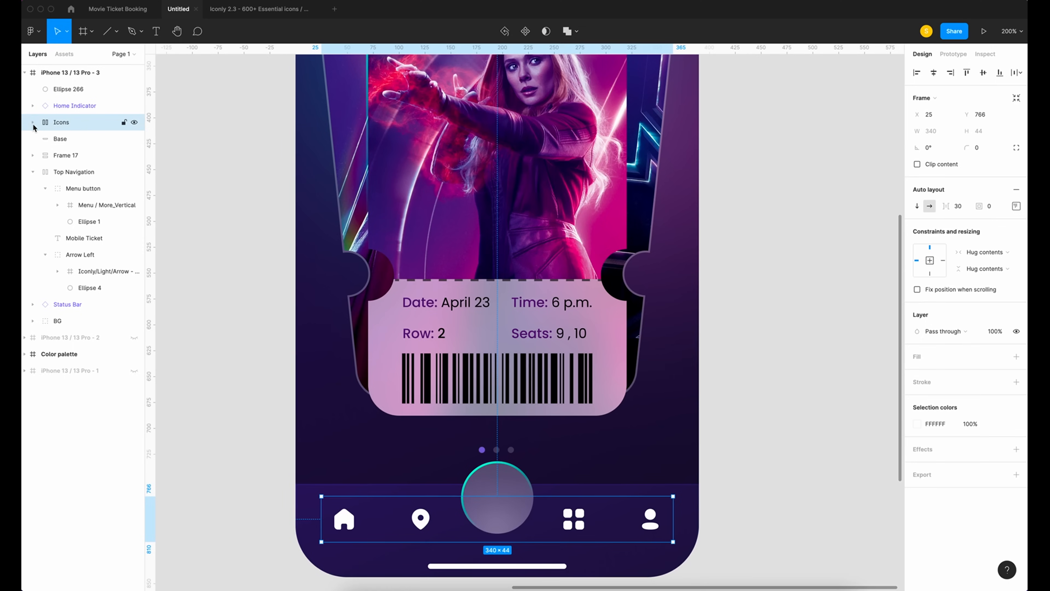
pyautogui.click(33, 123)
pyautogui.click(76, 140)
pyautogui.click(83, 156)
pyautogui.click(88, 172)
pyautogui.click(46, 172)
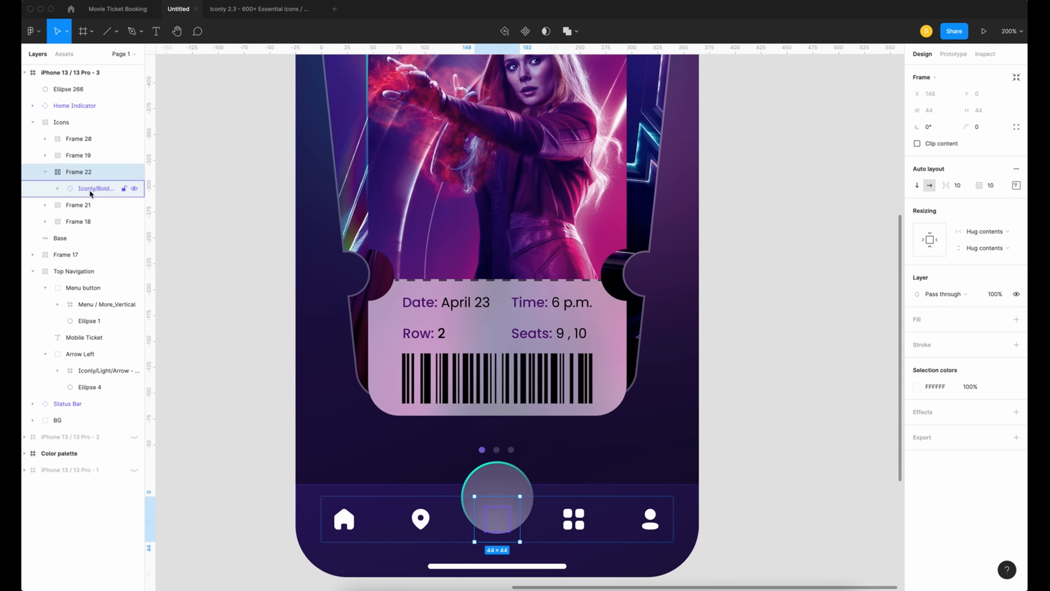
pyautogui.click(91, 191)
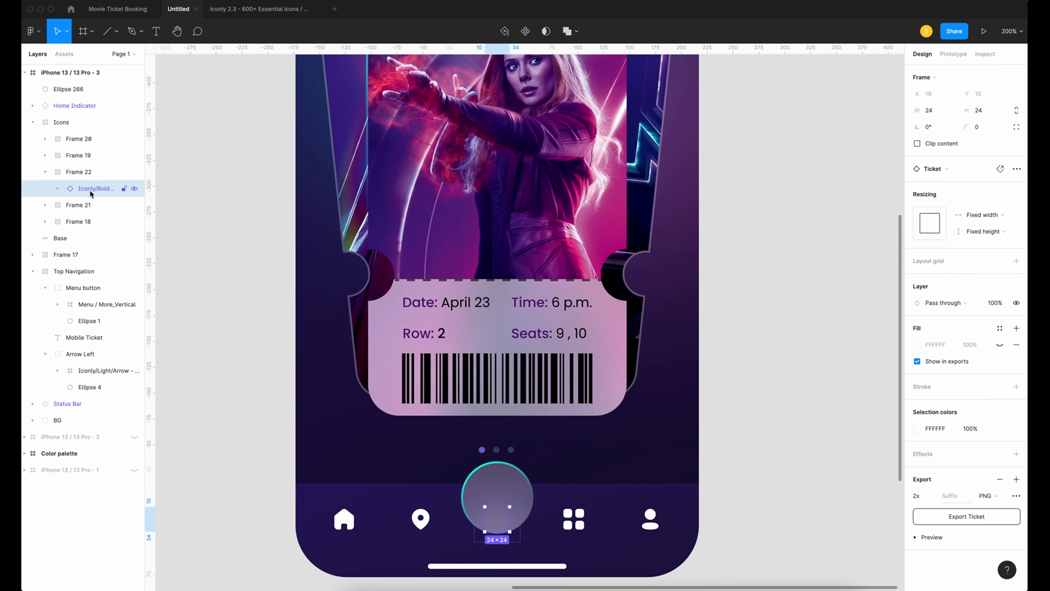
pyautogui.click(134, 189)
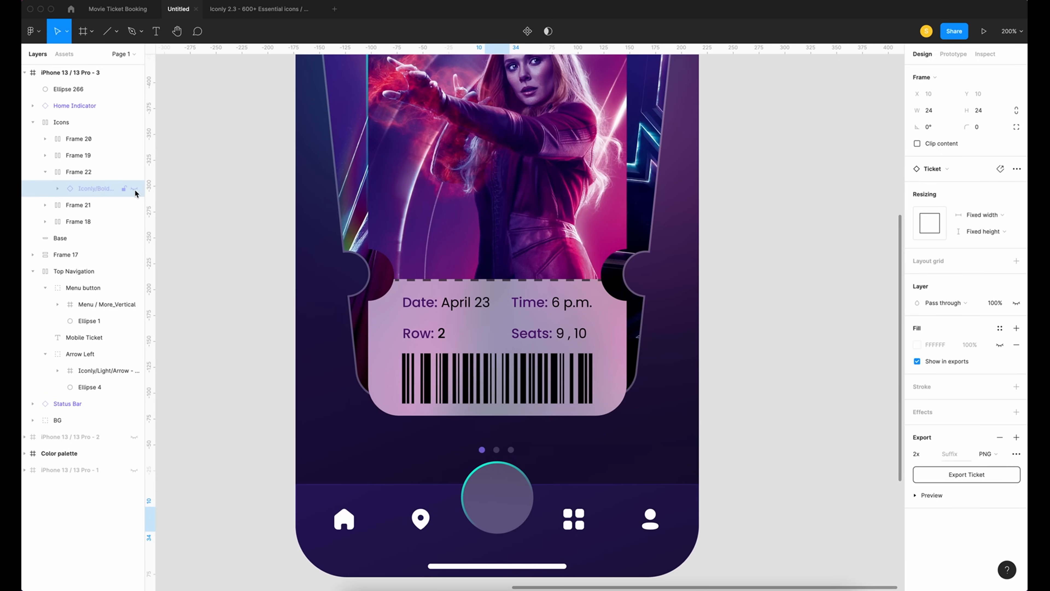
# Paste the ticket icon copy, take it out of the Icons row, and place it over the circle as the topmost layer.
pyautogui.click(230, 375)
pyautogui.press('super+v')
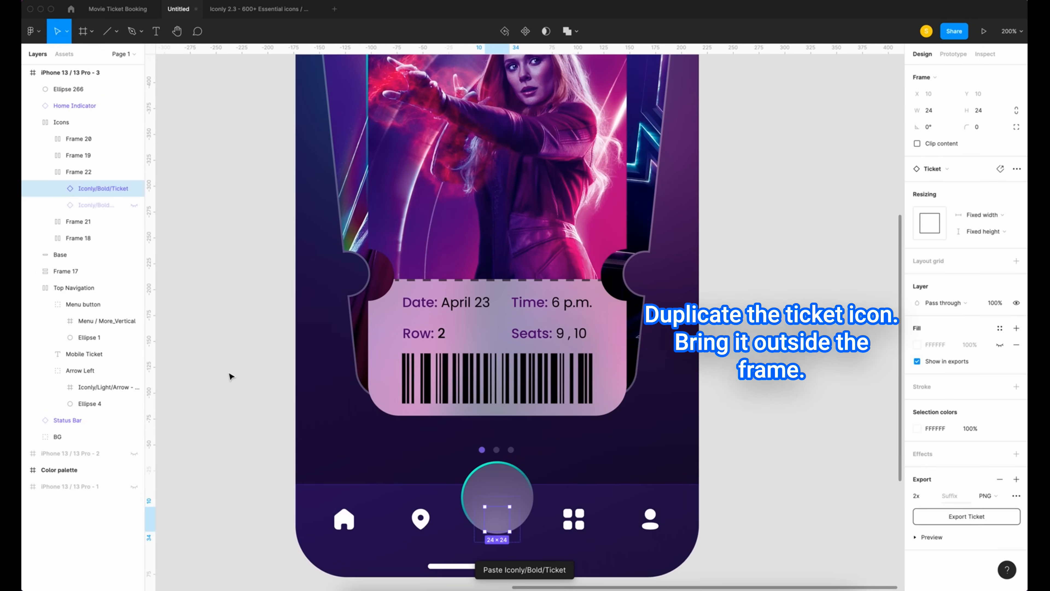
pyautogui.moveTo(500, 481); pyautogui.dragTo(336, 468)
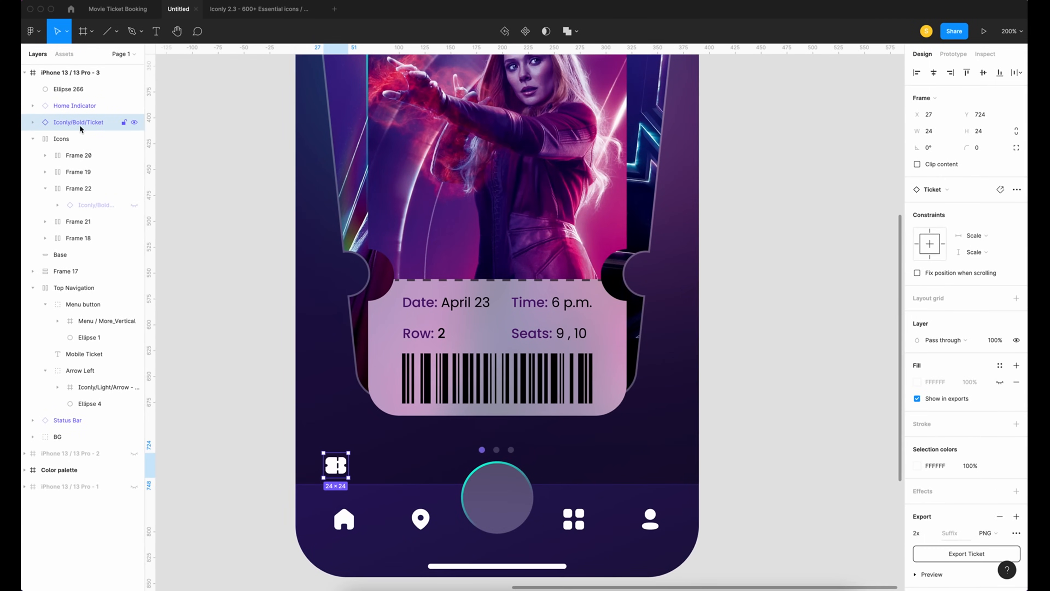
pyautogui.moveTo(70, 121); pyautogui.dragTo(78, 82)
pyautogui.moveTo(336, 465); pyautogui.dragTo(500, 484)
# Group the ticket icon copy with the circle and name the group Ticket button.
pyautogui.keyDown('shift'); pyautogui.click(77, 106); pyautogui.keyUp('shift')
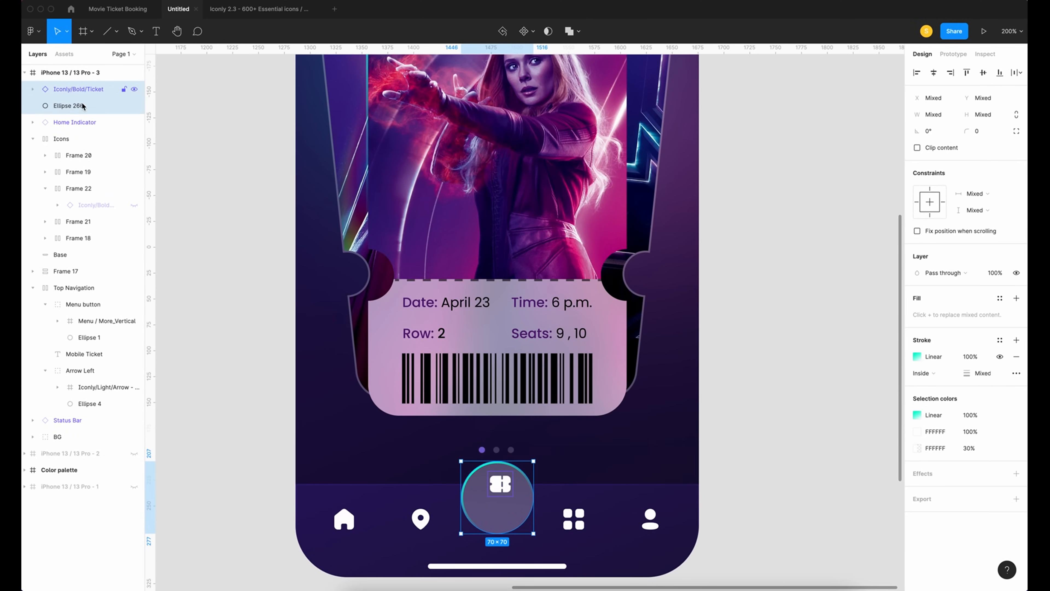
pyautogui.press('super+g')
pyautogui.doubleClick(72, 89)
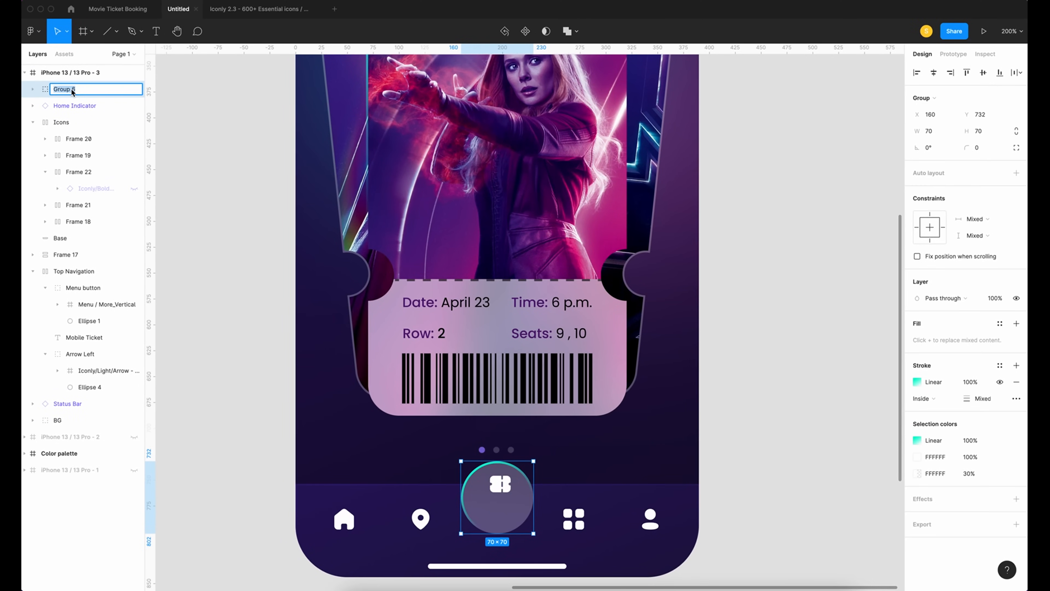
pyautogui.write('Ticke')
pyautogui.press('Return')
# Center the ticket icon horizontally and vertically within the Ticket button group.
pyautogui.click(33, 90)
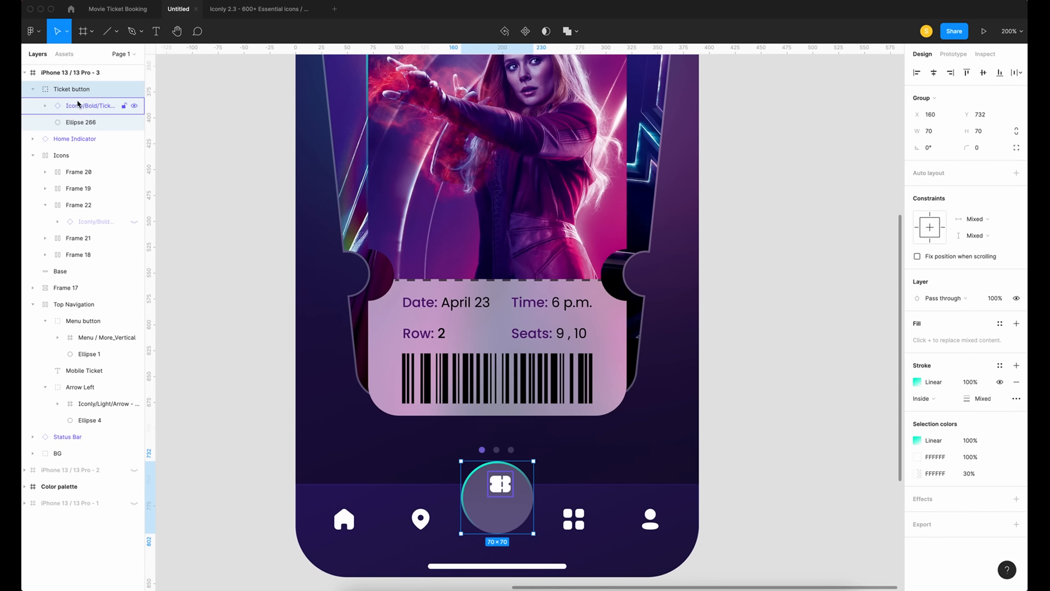
pyautogui.click(81, 106)
pyautogui.click(934, 73)
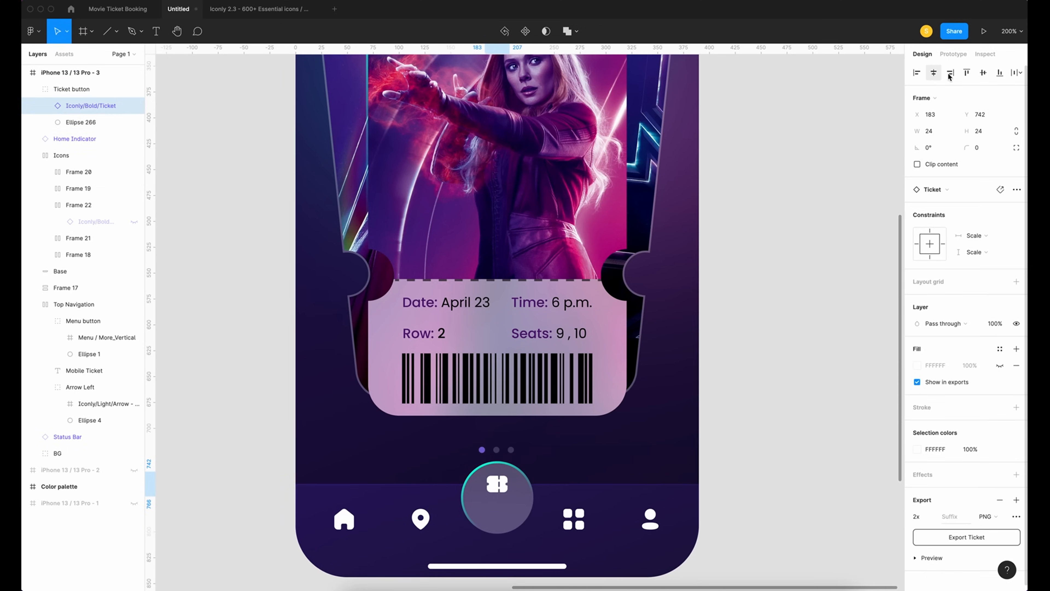
pyautogui.click(982, 73)
pyautogui.click(804, 513)
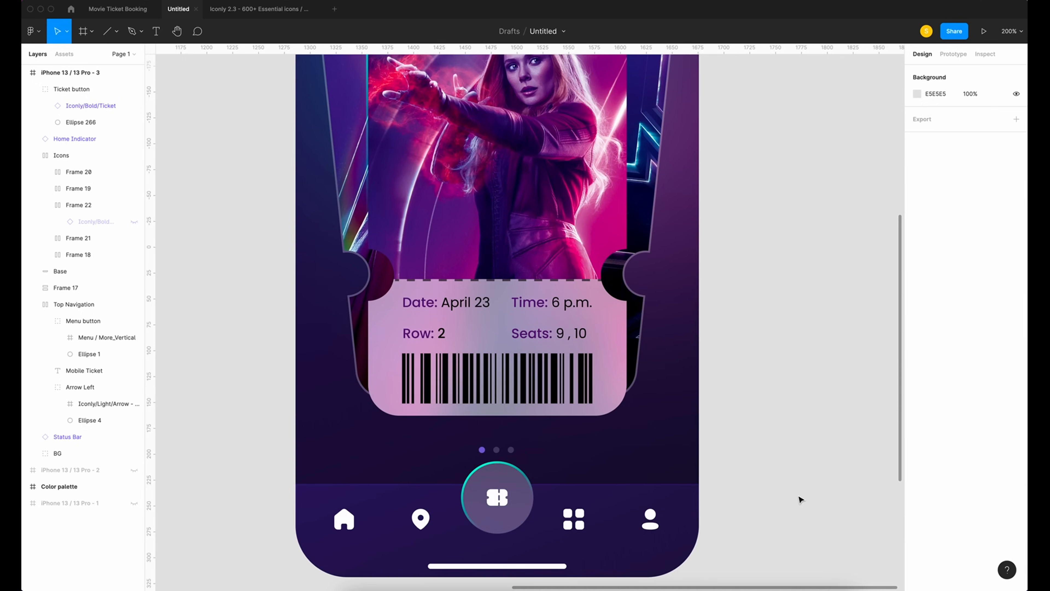
# Copy the Background gradient group from the Choose Seats screen's Bottom Card and paste it into the Mobile Ticket frame.
pyautogui.scroll(-2, 799, 497)
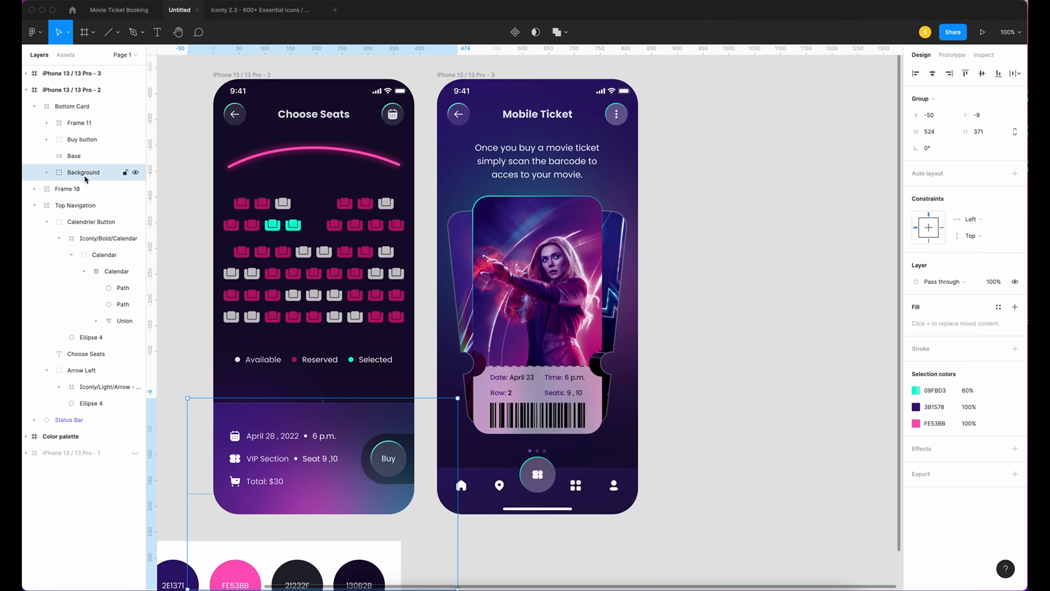
pyautogui.press('super+c')
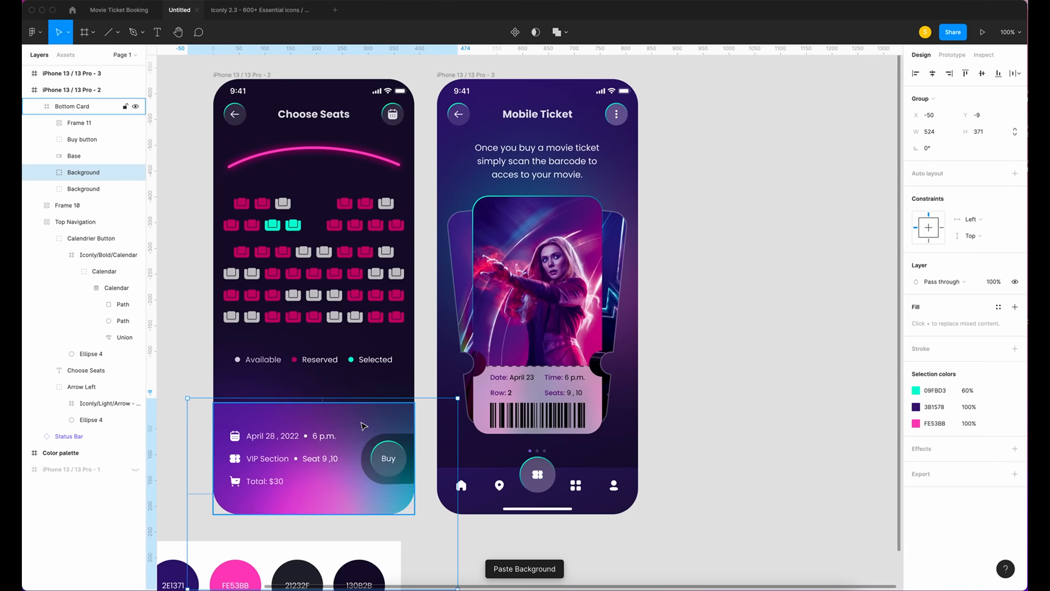
pyautogui.press('super+v')
pyautogui.click(74, 485)
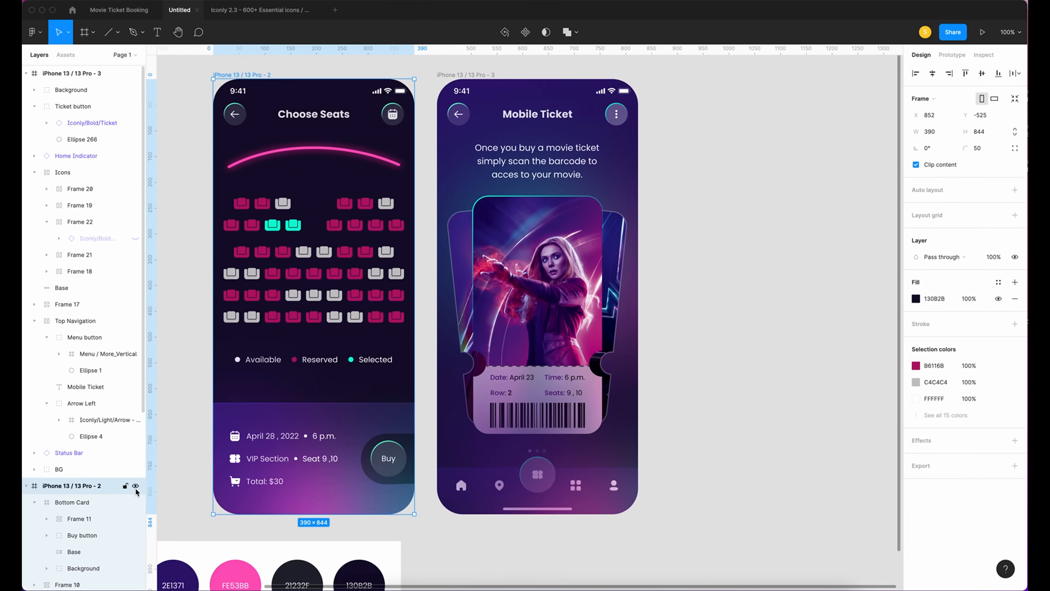
# Hide the Choose Seats screen and wrap the Mobile Ticket's Base, Icons, Home Indicator and Ticket button layers in one frame.
pyautogui.click(135, 485)
pyautogui.click(58, 160)
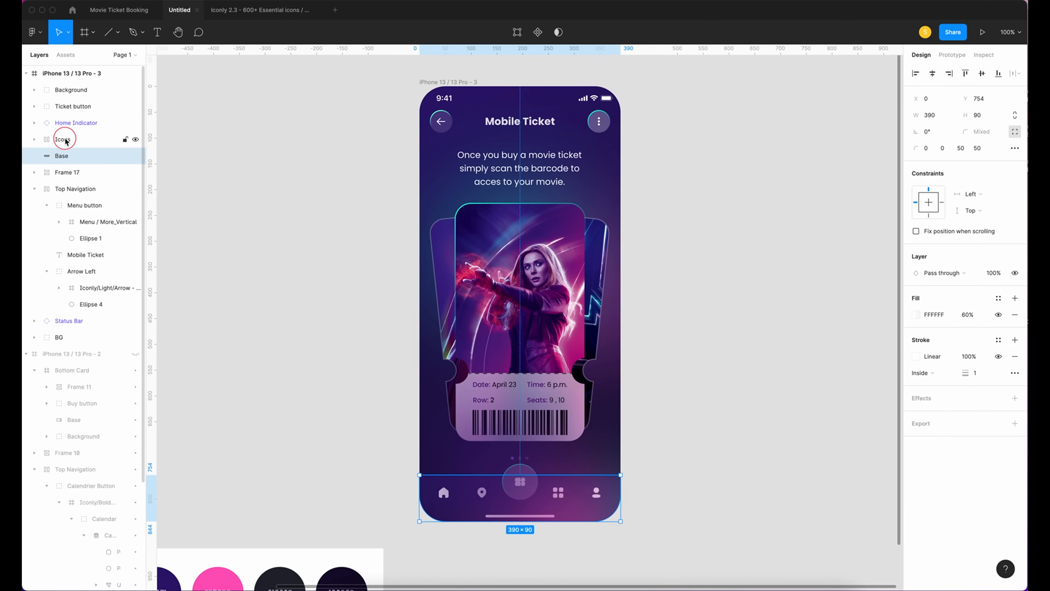
pyautogui.keyDown('shift'); pyautogui.click(85, 124); pyautogui.keyUp('shift')
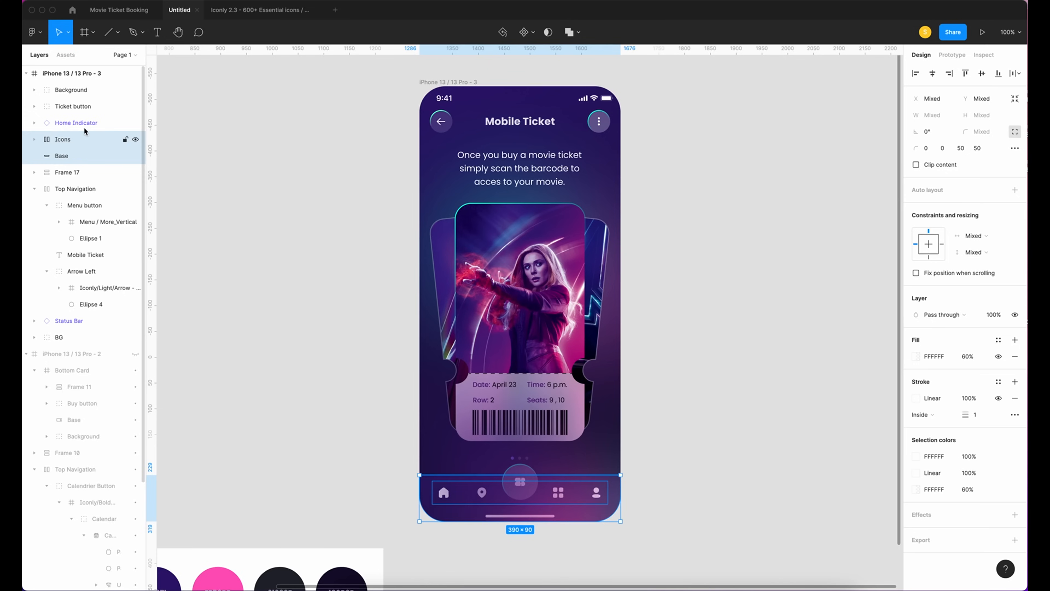
pyautogui.keyDown('shift'); pyautogui.click(80, 106); pyautogui.keyUp('shift')
pyautogui.rightClick(81, 109)
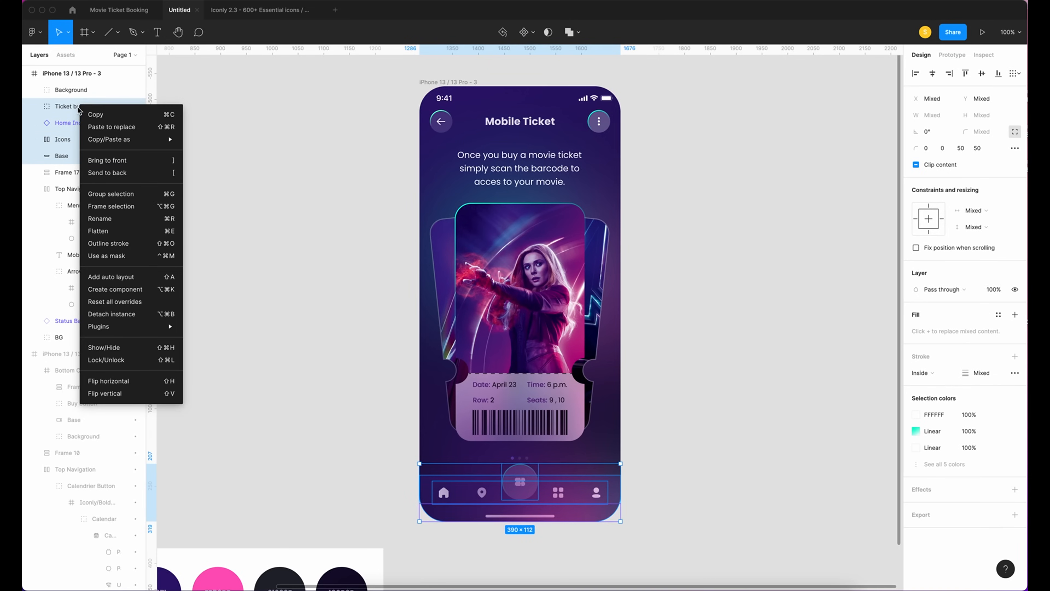
pyautogui.click(113, 211)
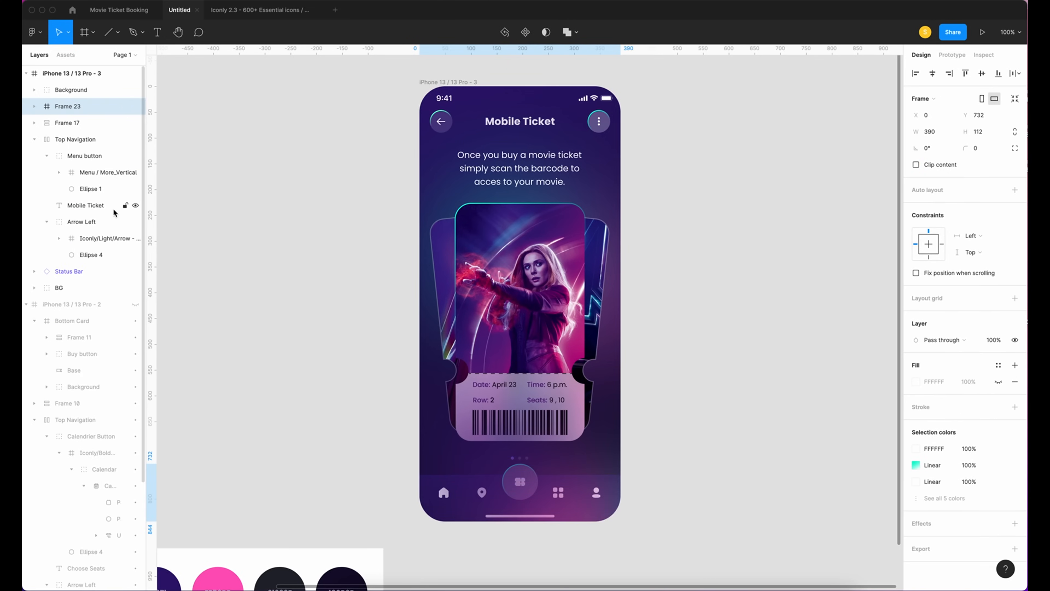
# Rename the new bottom navigation frame Tab Bar.
pyautogui.doubleClick(77, 109)
pyautogui.write('T')
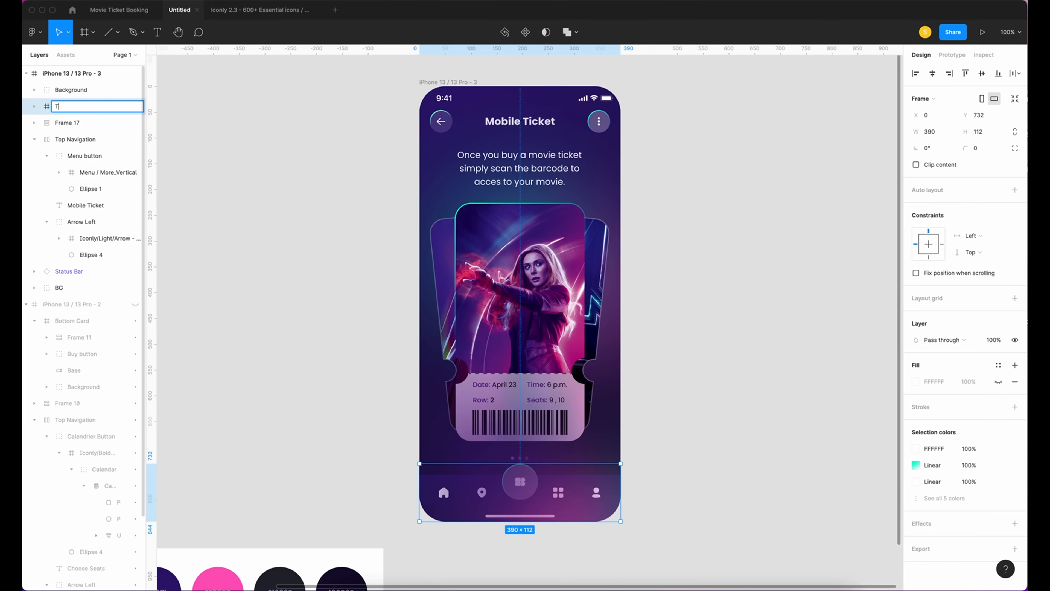
pyautogui.press('Return')
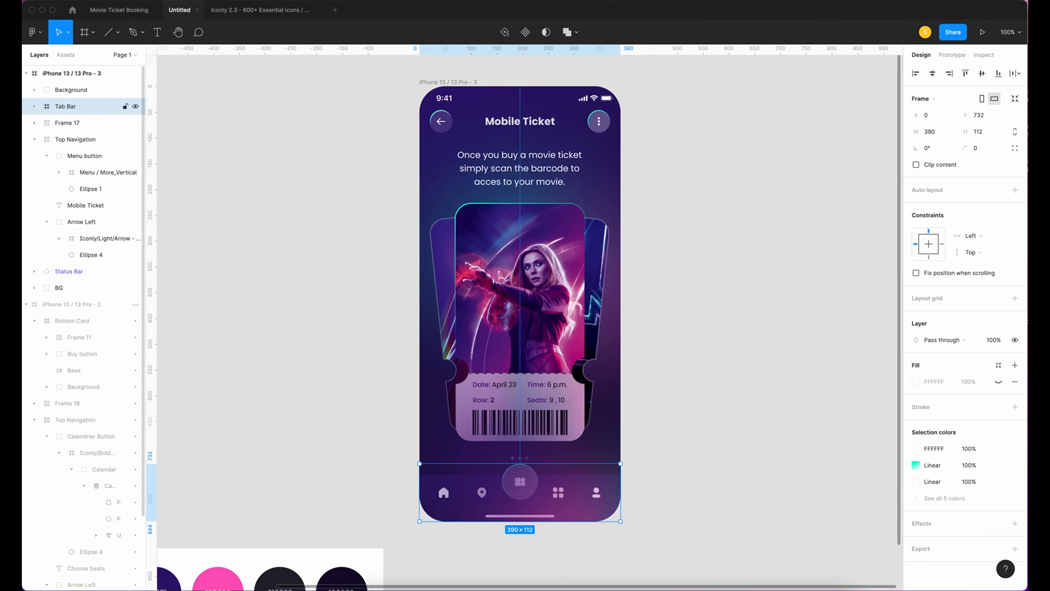
# Move the Background group into the Tab Bar frame beneath Base and reposition its gradient ellipses behind the bar.
pyautogui.click(71, 89)
pyautogui.moveTo(71, 112); pyautogui.dragTo(72, 114)
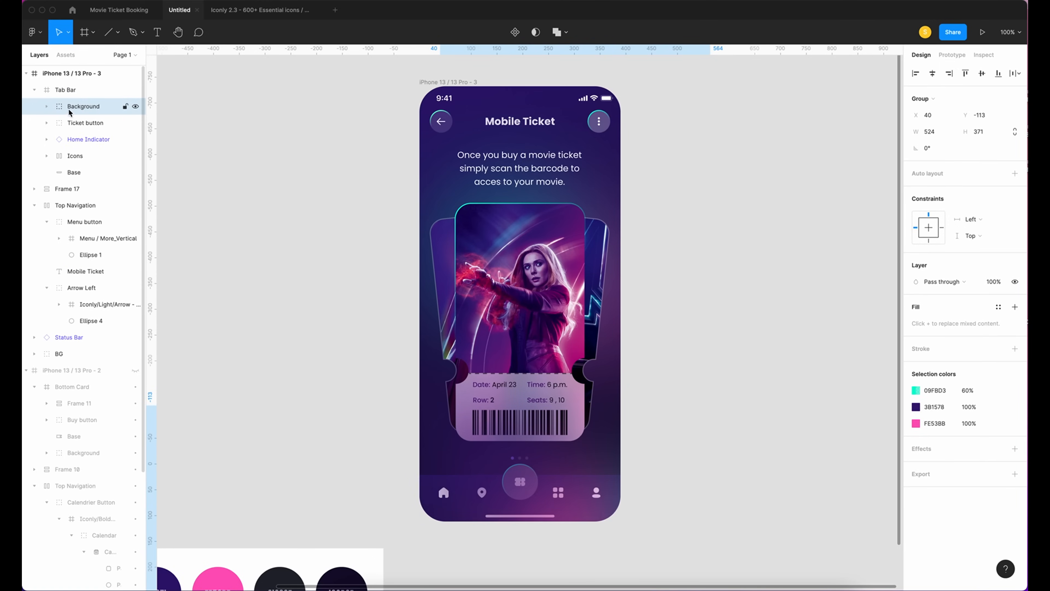
pyautogui.moveTo(75, 159); pyautogui.dragTo(77, 179)
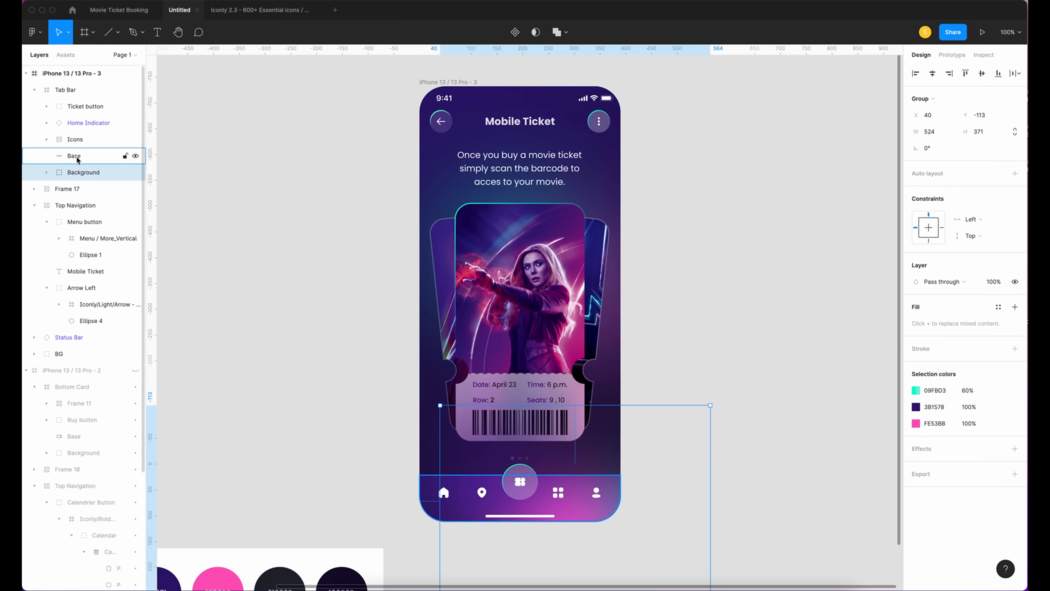
pyautogui.scroll(-2, 651, 435)
pyautogui.moveTo(652, 438); pyautogui.dragTo(616, 488)
pyautogui.hscroll(-1, 616, 488)
pyautogui.click(65, 90)
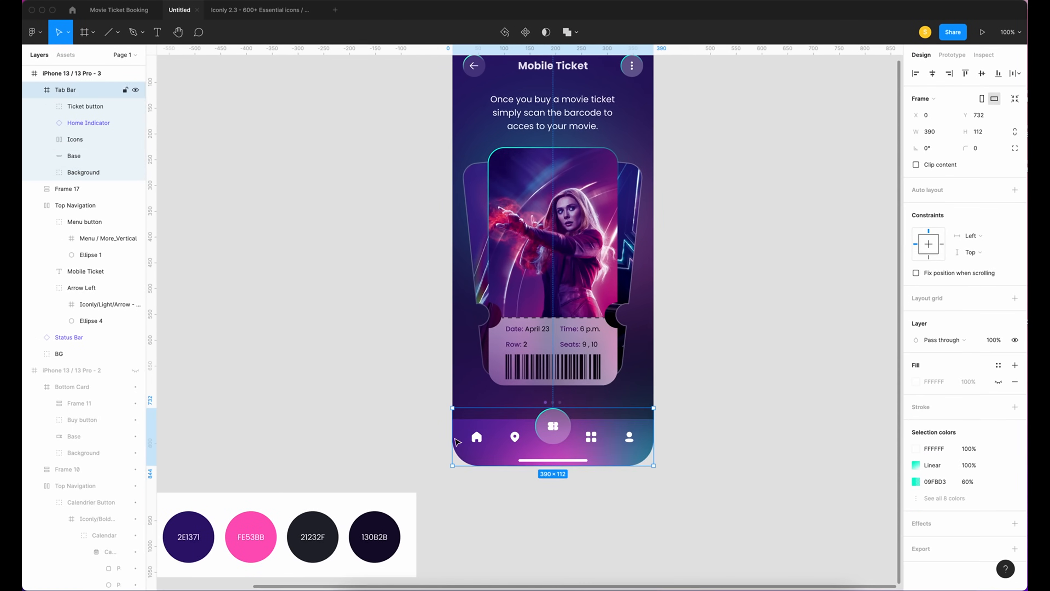
# Recolor Ellipse 260 in the Tab Bar's Background group with the palette's pink FE53BB.
pyautogui.click(46, 172)
pyautogui.click(85, 194)
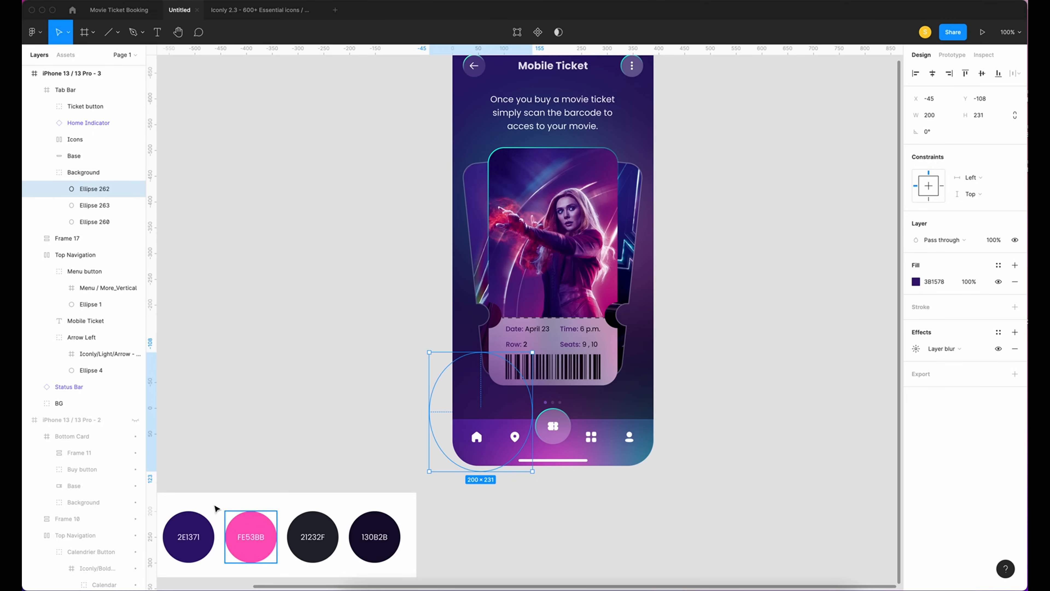
pyautogui.hscroll(-3, 251, 530)
pyautogui.click(94, 222)
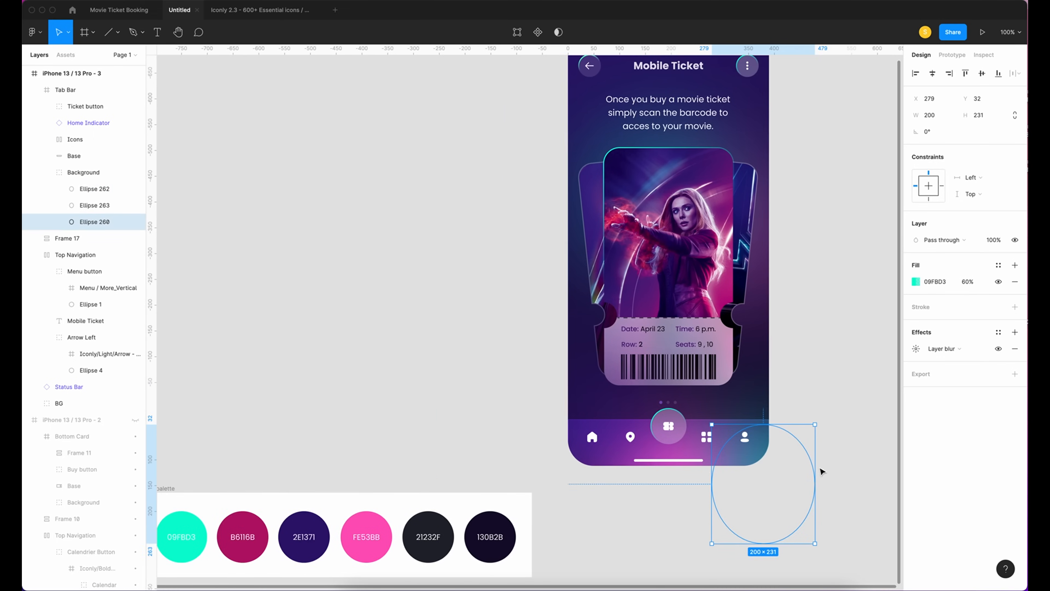
pyautogui.press('i')
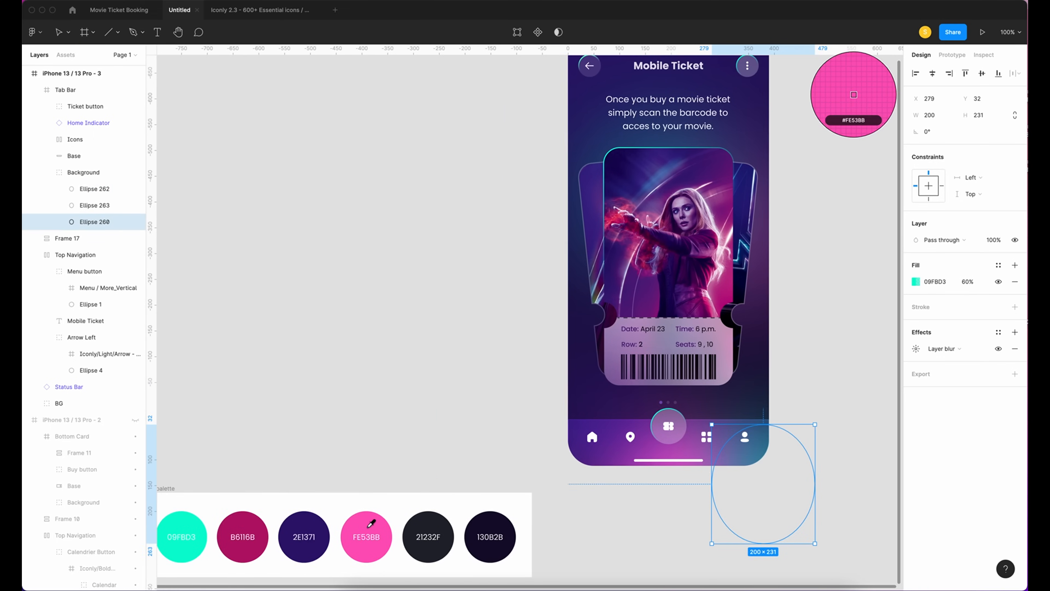
pyautogui.click(369, 531)
# Try the palette's turquoise 09FBD3 as the fill of Ellipse 263 in the Background group.
pyautogui.click(94, 205)
pyautogui.scroll(2, 644, 264)
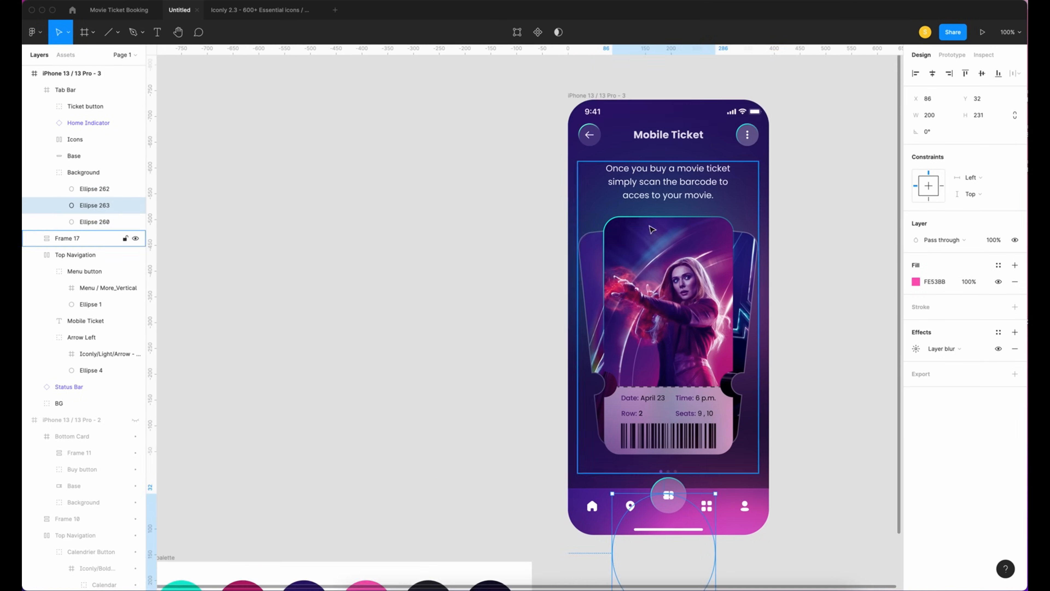
pyautogui.scroll(-3, 620, 290)
pyautogui.press('i')
pyautogui.click(206, 483)
pyautogui.hscroll(1, 647, 165)
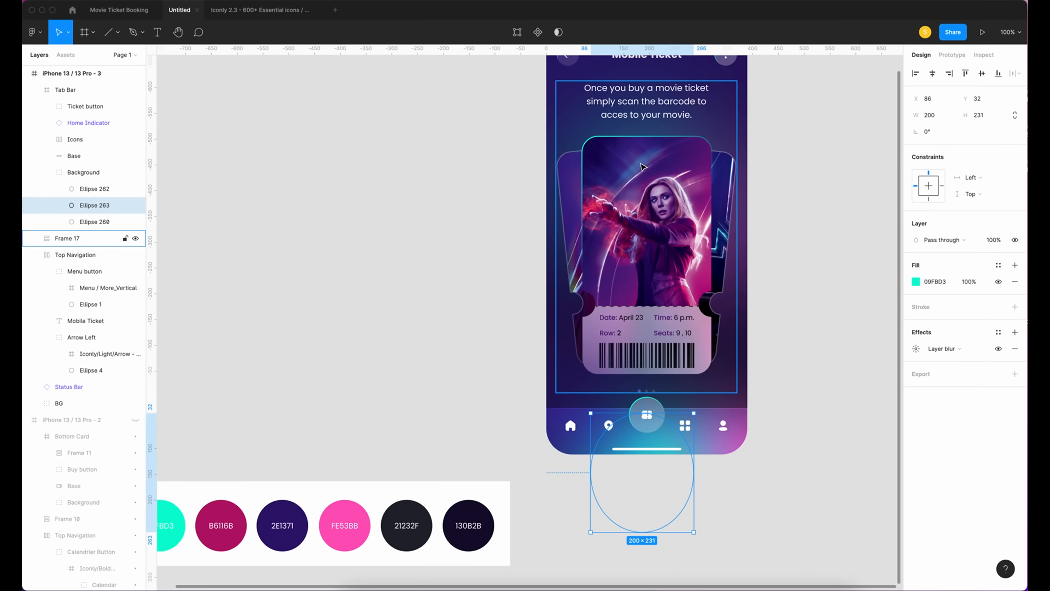
# Fill Ellipse 263 with the blue 5571B5 sampled from the upper part of the ticket's poster image.
pyautogui.press('i')
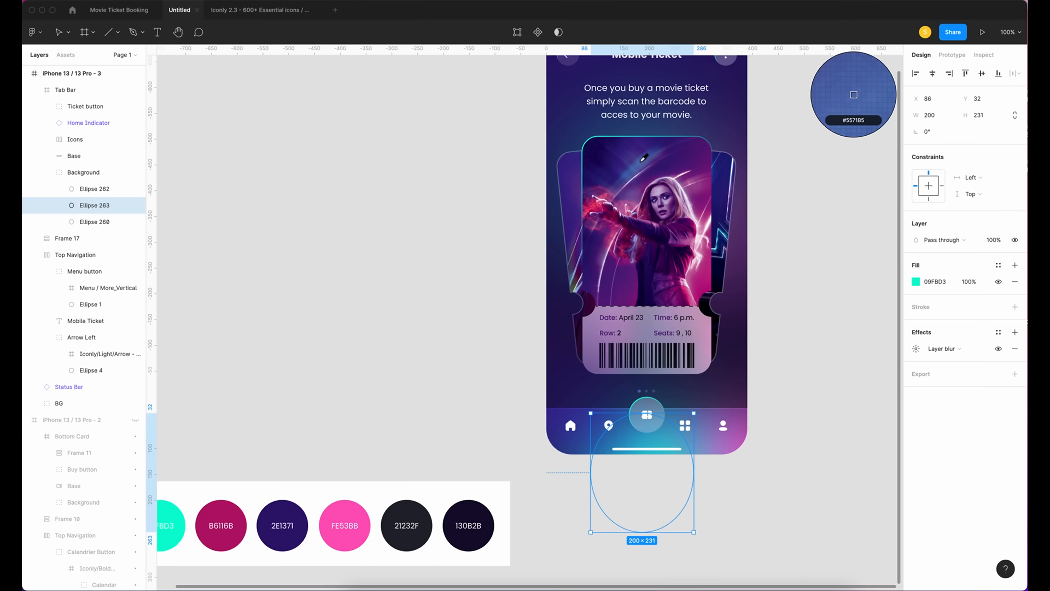
pyautogui.click(644, 158)
pyautogui.scroll(2, 809, 386)
pyautogui.click(809, 386)
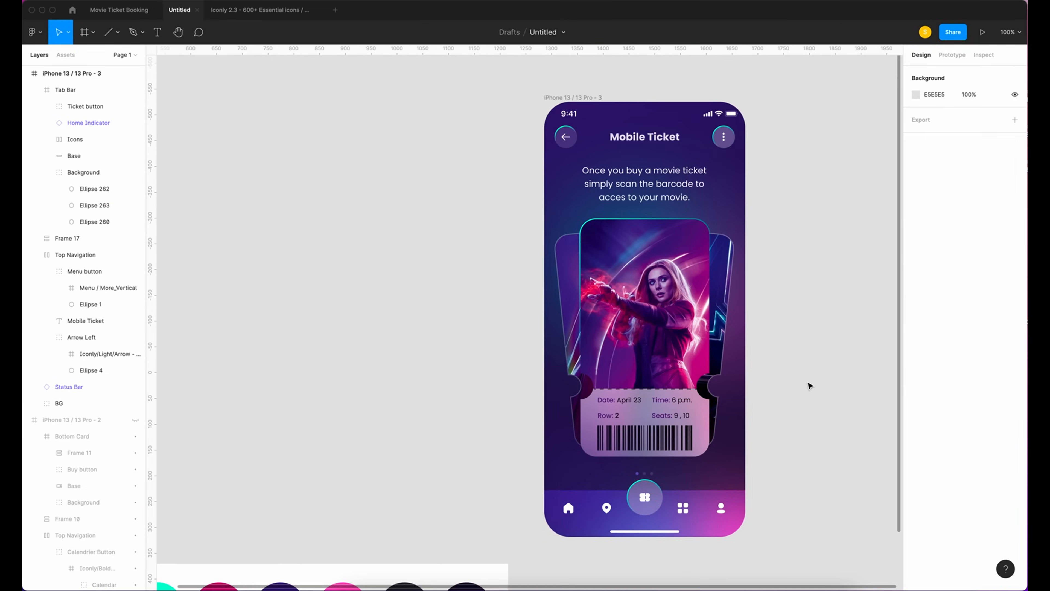
# Set the white fill opacity of the Ticket button's circle to 15%.
pyautogui.scroll(-1, 810, 385)
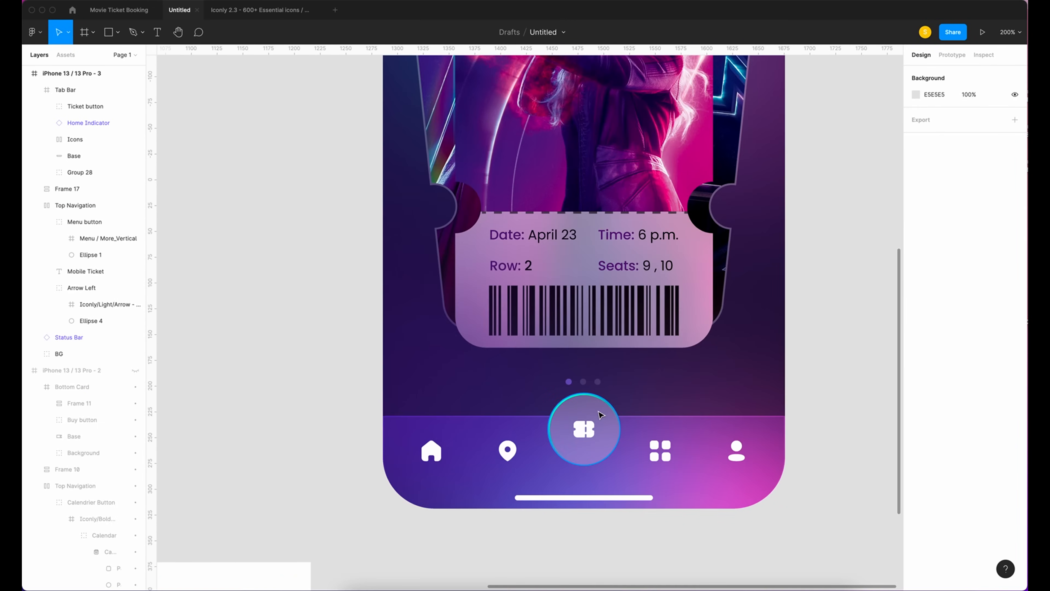
pyautogui.keyDown('super'); pyautogui.click(598, 413); pyautogui.keyUp('super')
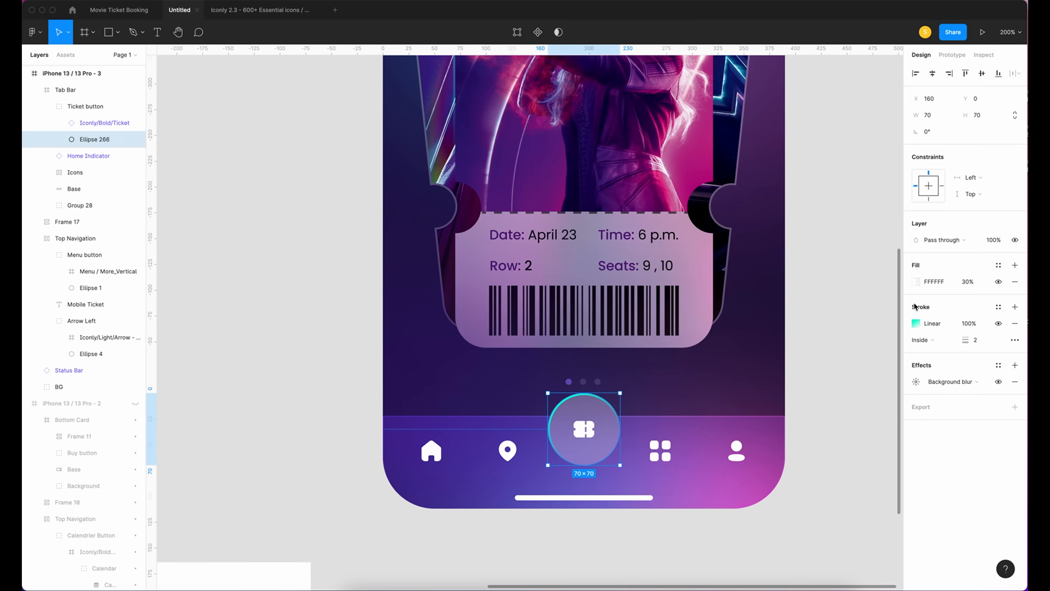
pyautogui.click(971, 285)
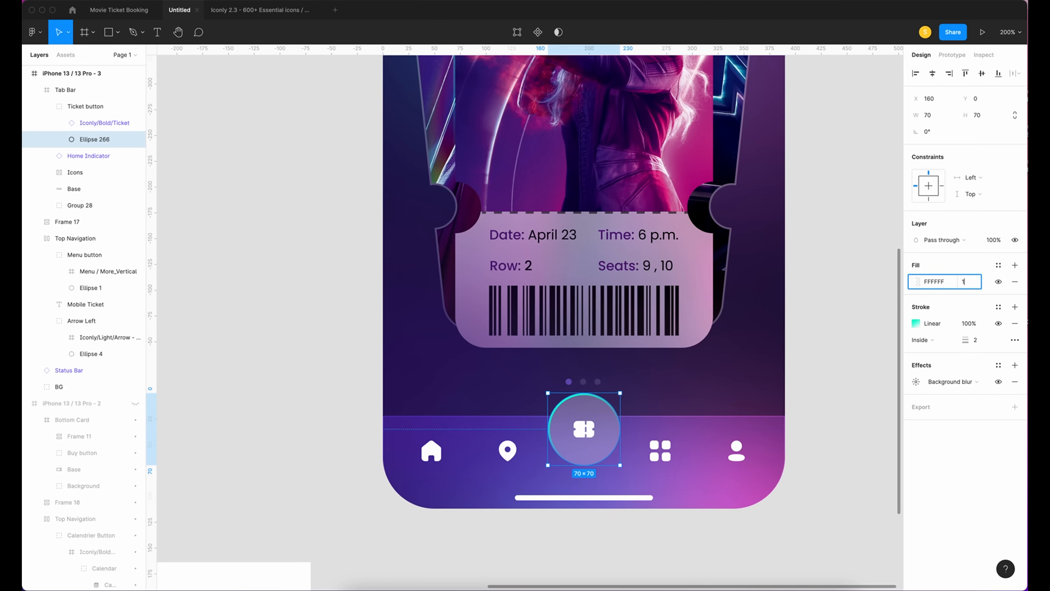
pyautogui.press('Return')
# Change the blend mode of the Ticket button circle's fill to Overlay.
pyautogui.scroll(1, 578, 289)
pyautogui.click(916, 281)
pyautogui.click(876, 284)
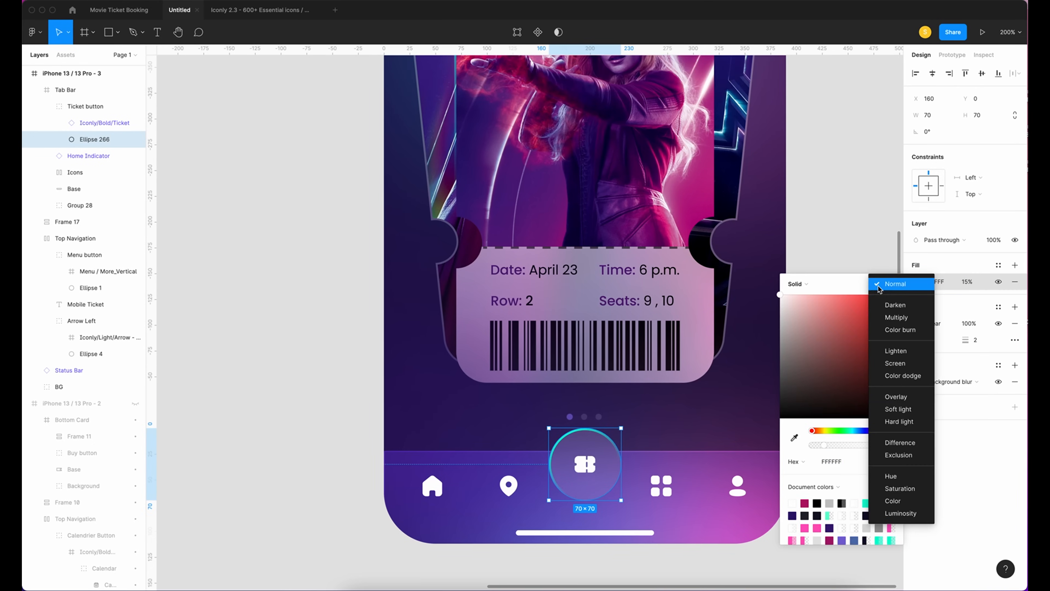
pyautogui.click(896, 397)
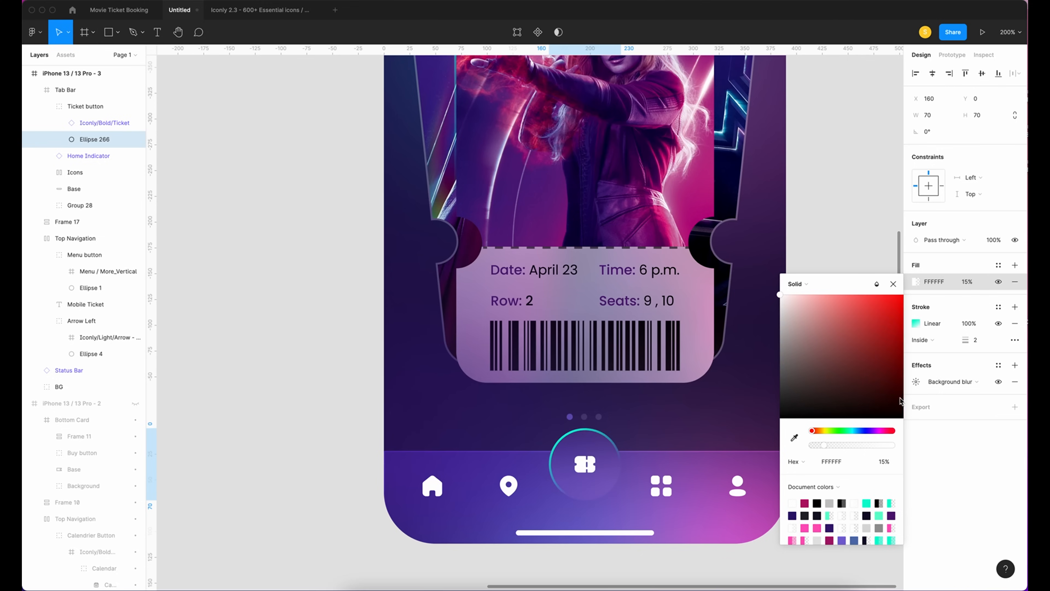
pyautogui.press('Escape')
pyautogui.scroll(-1, 511, 476)
pyautogui.hscroll(1, 511, 476)
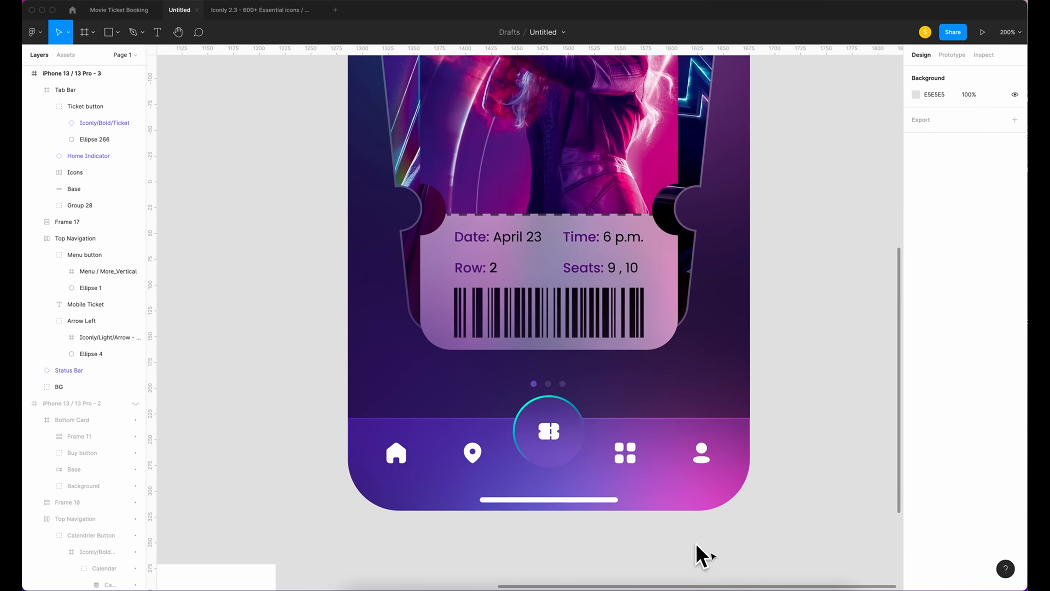
# Add a drop shadow to the Ticket button group with a Y offset of 10 and a blur of 20.
pyautogui.click(81, 108)
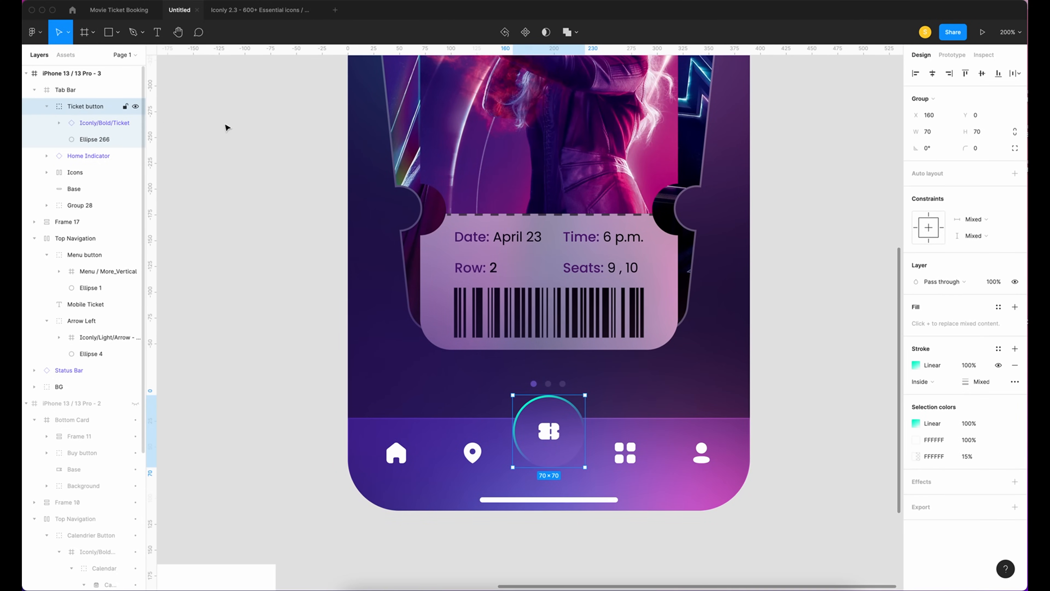
pyautogui.click(920, 488)
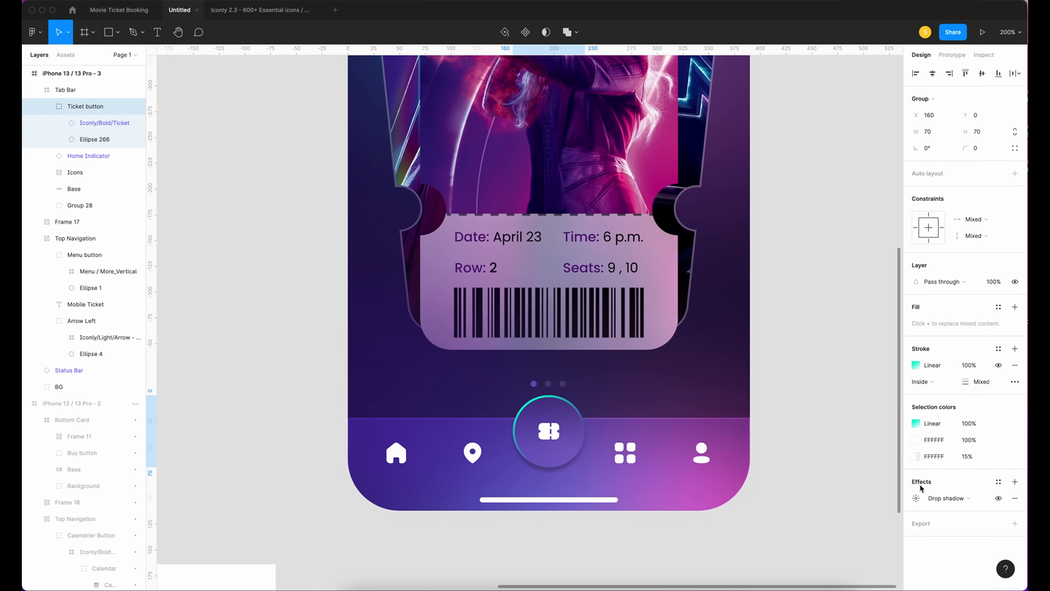
pyautogui.click(916, 498)
pyautogui.click(812, 529)
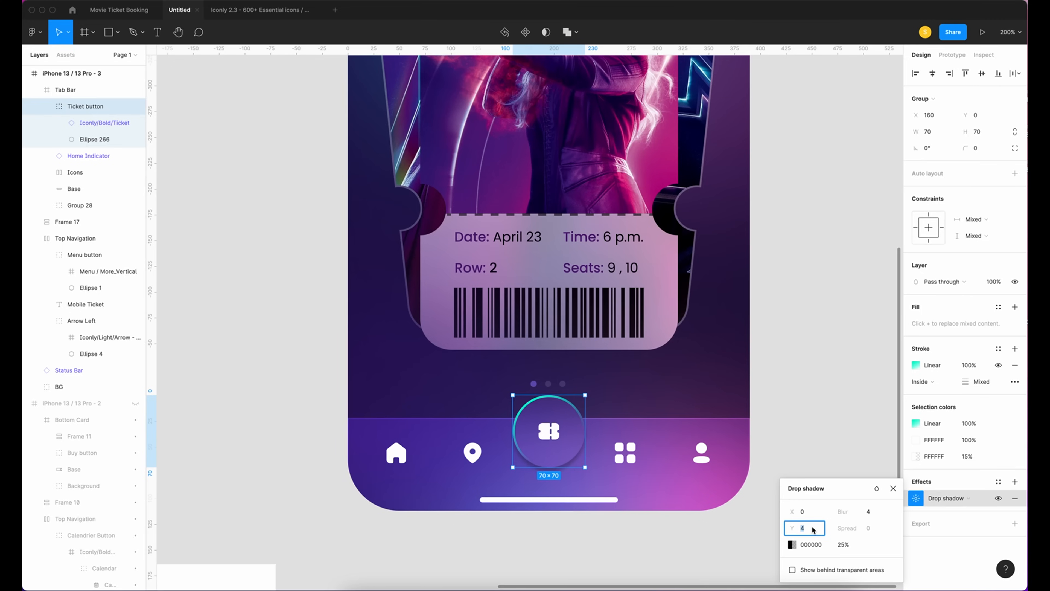
pyautogui.write('10')
pyautogui.click(872, 513)
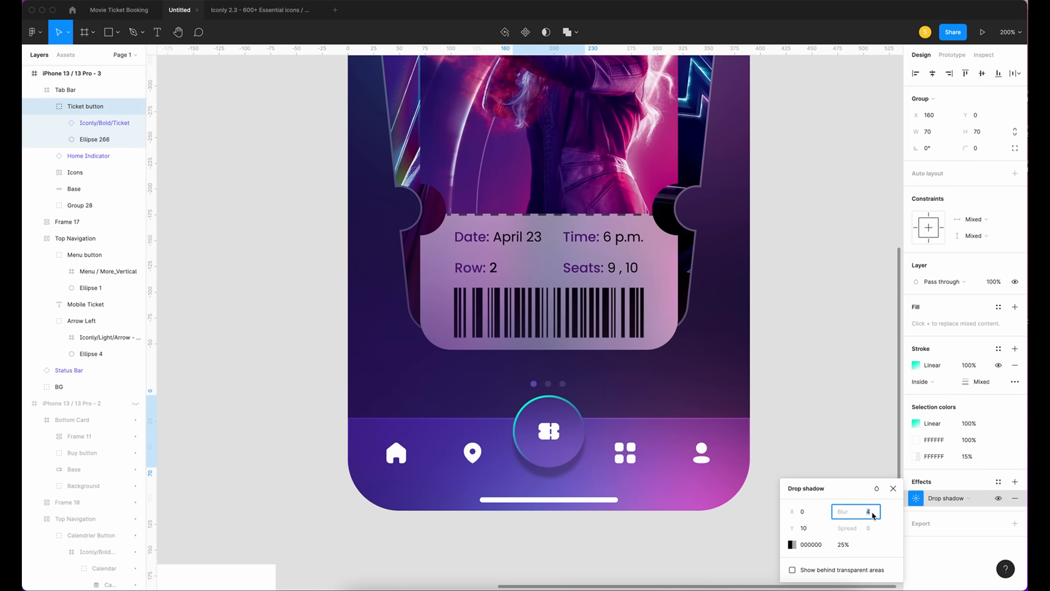
pyautogui.write('20')
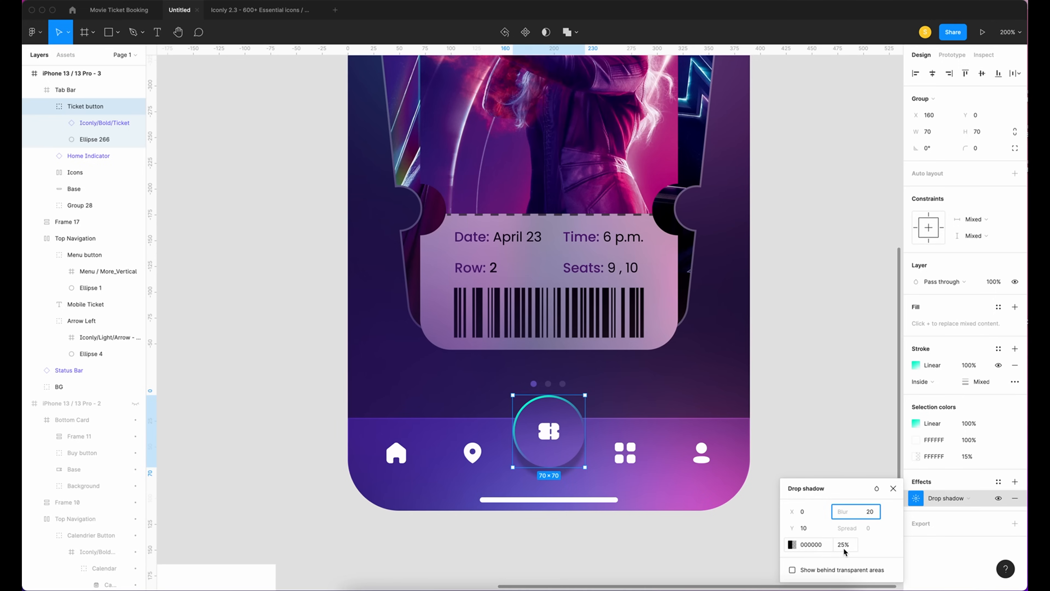
pyautogui.click(847, 446)
# Resize the Ticket button's circle to 80 by 80.
pyautogui.scroll(1, 847, 445)
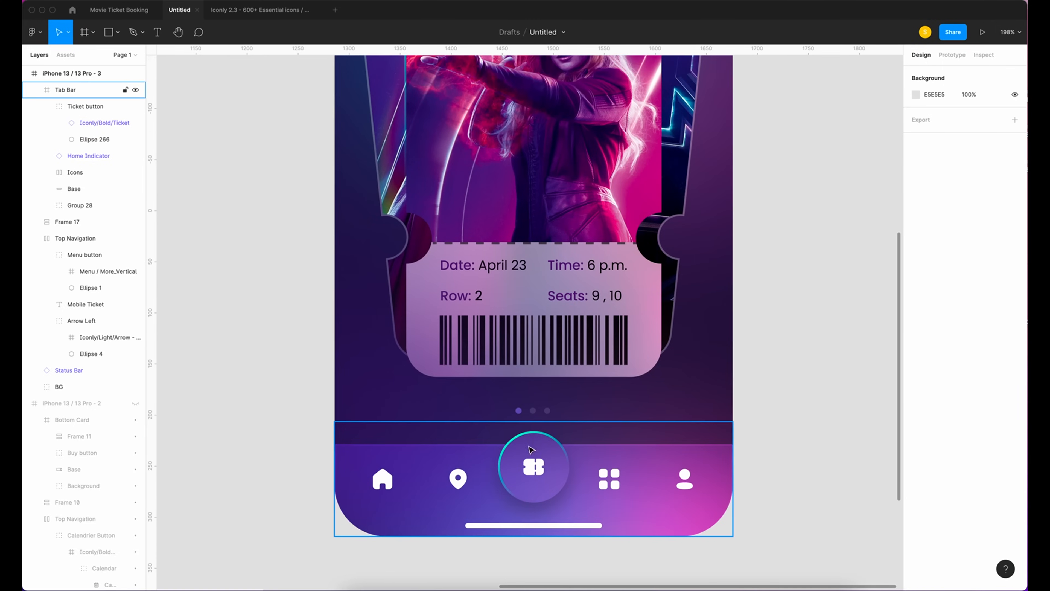
pyautogui.click(87, 140)
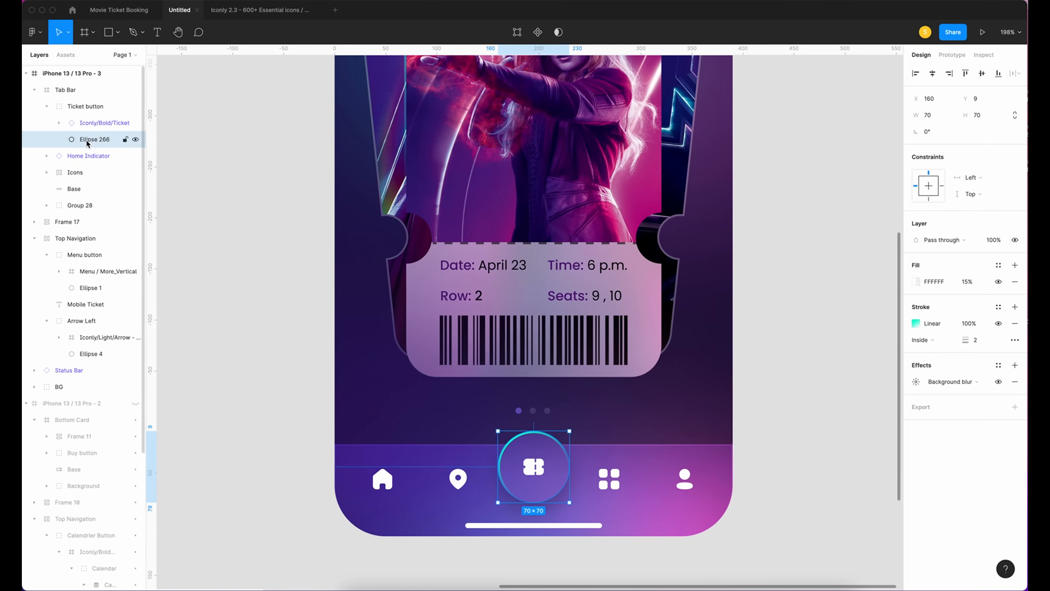
pyautogui.click(937, 118)
pyautogui.write('8')
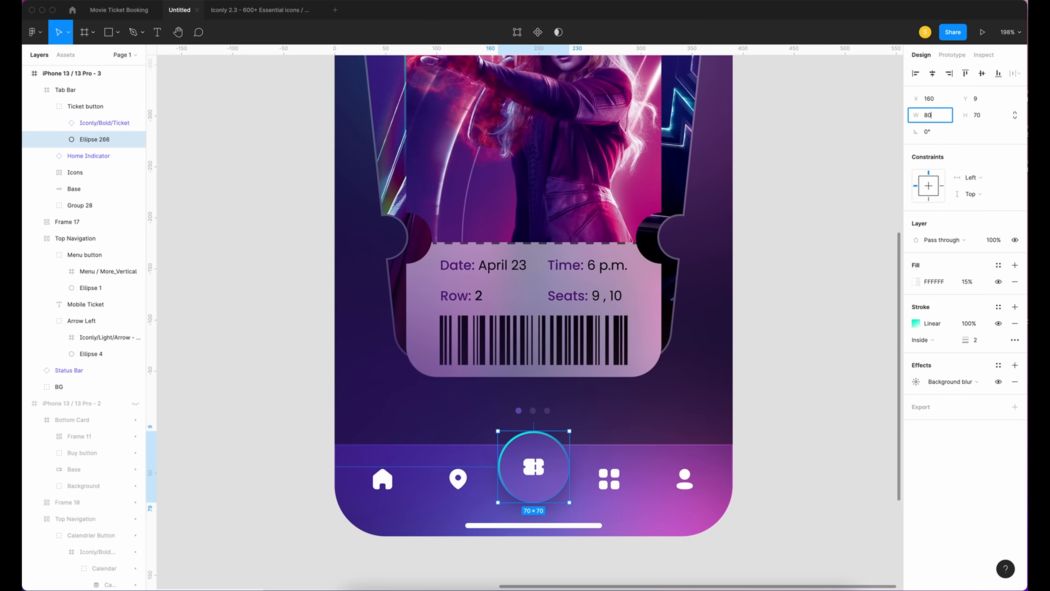
pyautogui.click(983, 118)
pyautogui.write('80')
pyautogui.press('Return')
# Center the ticket icon horizontally and vertically within the enlarged Ticket button.
pyautogui.click(104, 123)
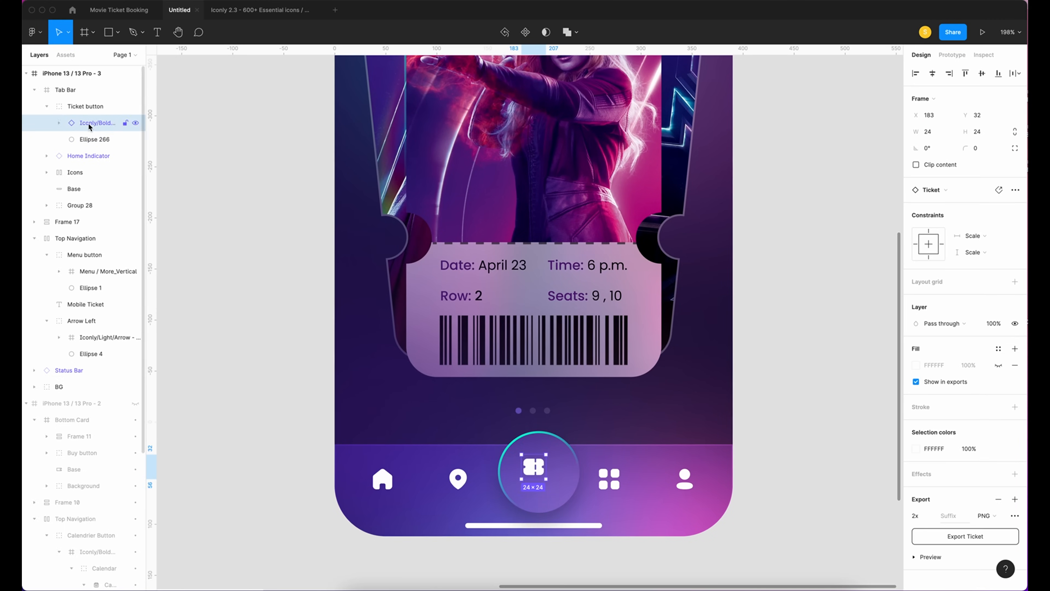
pyautogui.click(935, 74)
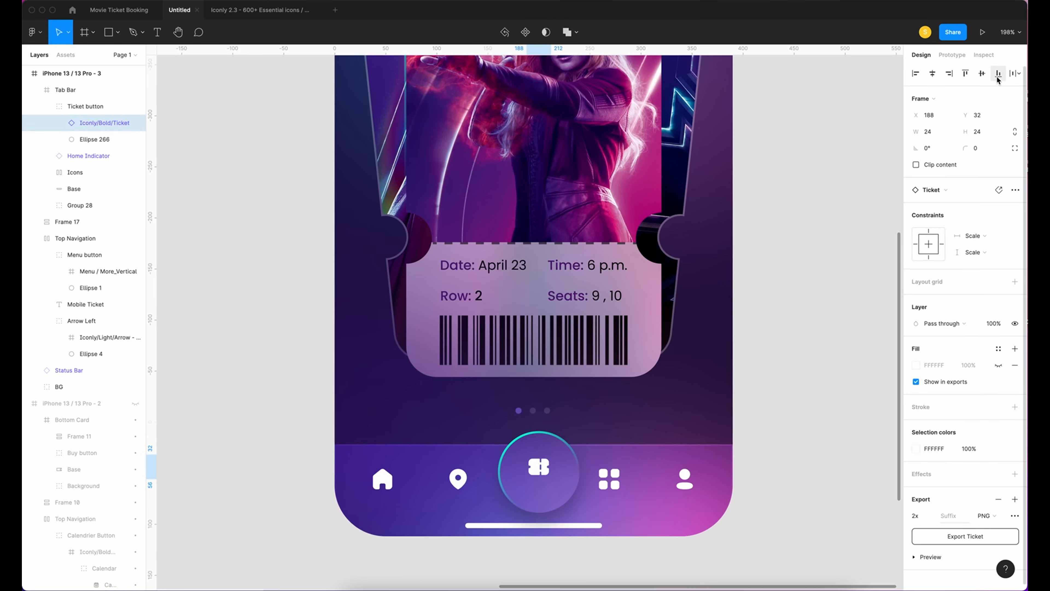
pyautogui.click(981, 74)
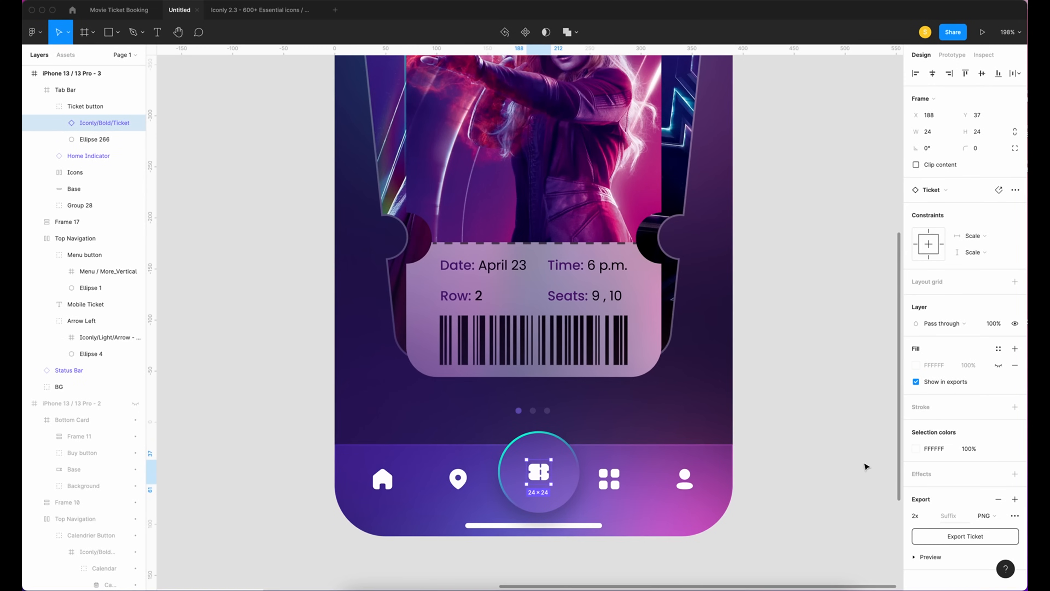
pyautogui.click(180, 150)
# Nudge the Ticket button group up by 4 px in the Tab Bar.
pyautogui.click(83, 105)
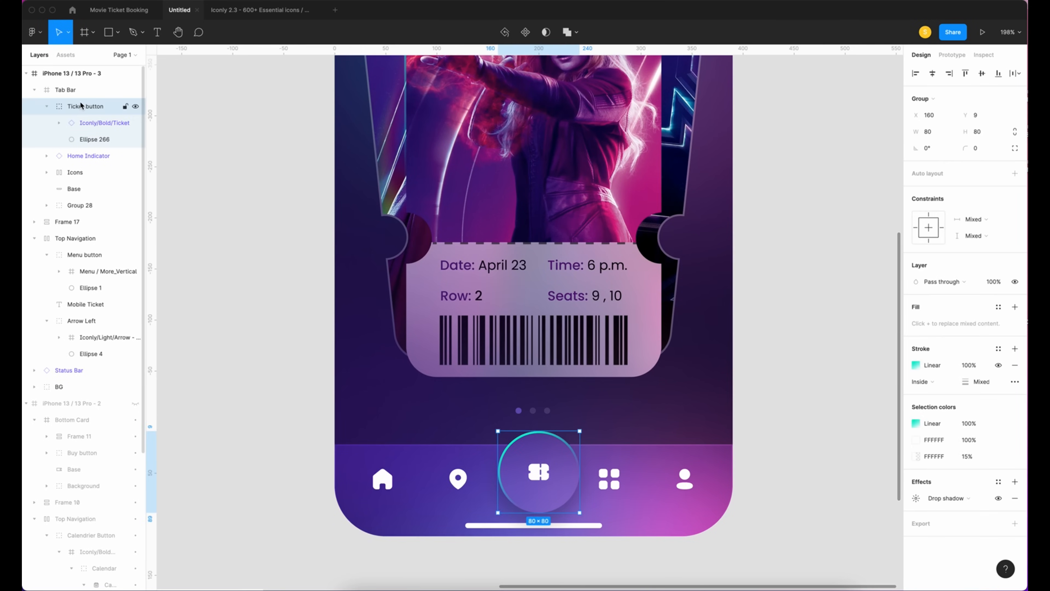
pyautogui.hotkey('shift', 'Up')
pyautogui.press('Down')
pyautogui.press('Down')
pyautogui.press('Down')
pyautogui.press('Down')
pyautogui.press('Down')
pyautogui.press('Down')
pyautogui.click(834, 539)
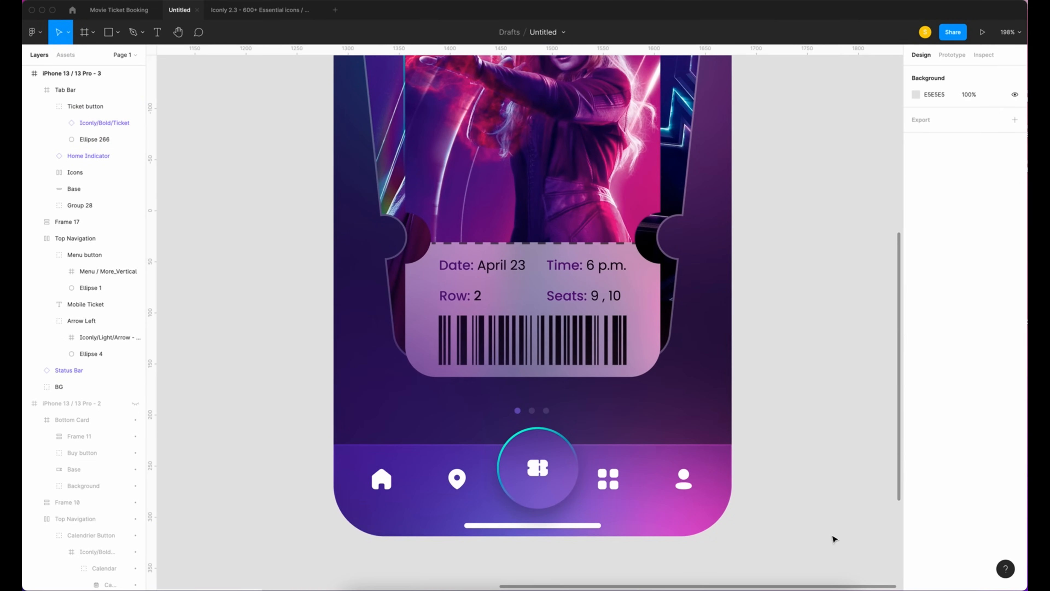
# Measure the Ticket button's spacing to the surrounding elements of the Tab Bar.
pyautogui.click(95, 106)
pyautogui.click(932, 74)
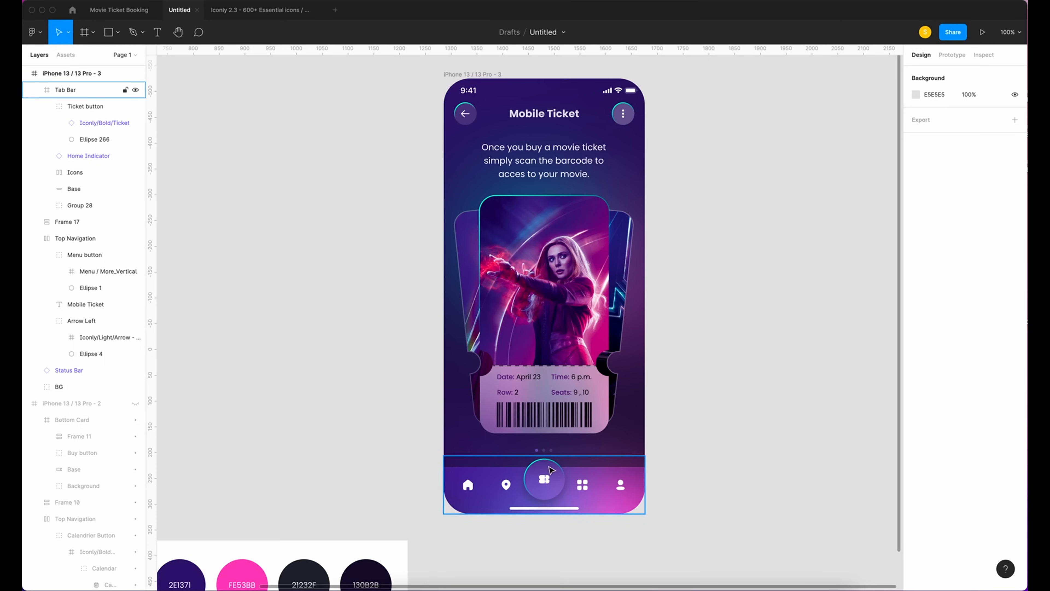
pyautogui.click(83, 106)
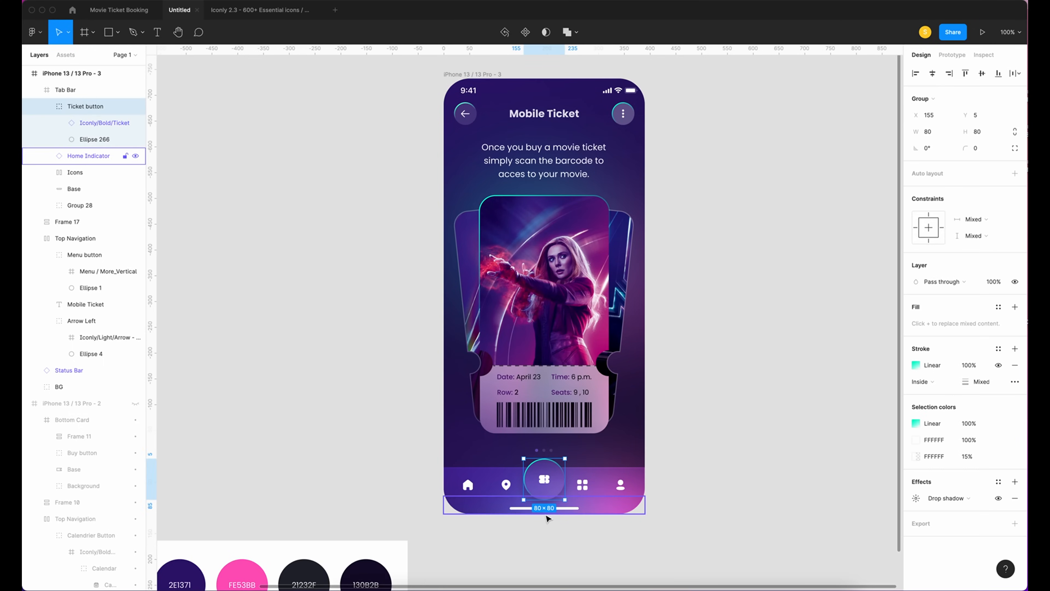
pyautogui.press('alt')
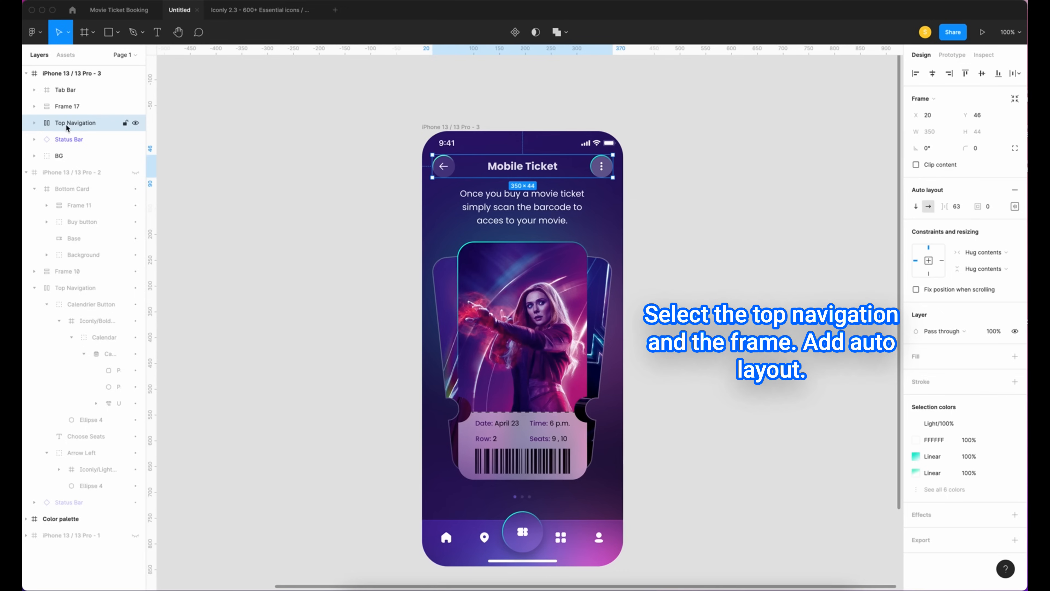
# Combine Top Navigation and Frame 17 in a vertical auto layout with 20 spacing between items, positioned at X 20, Y 50.
pyautogui.keyDown('shift'); pyautogui.click(74, 108); pyautogui.keyUp('shift')
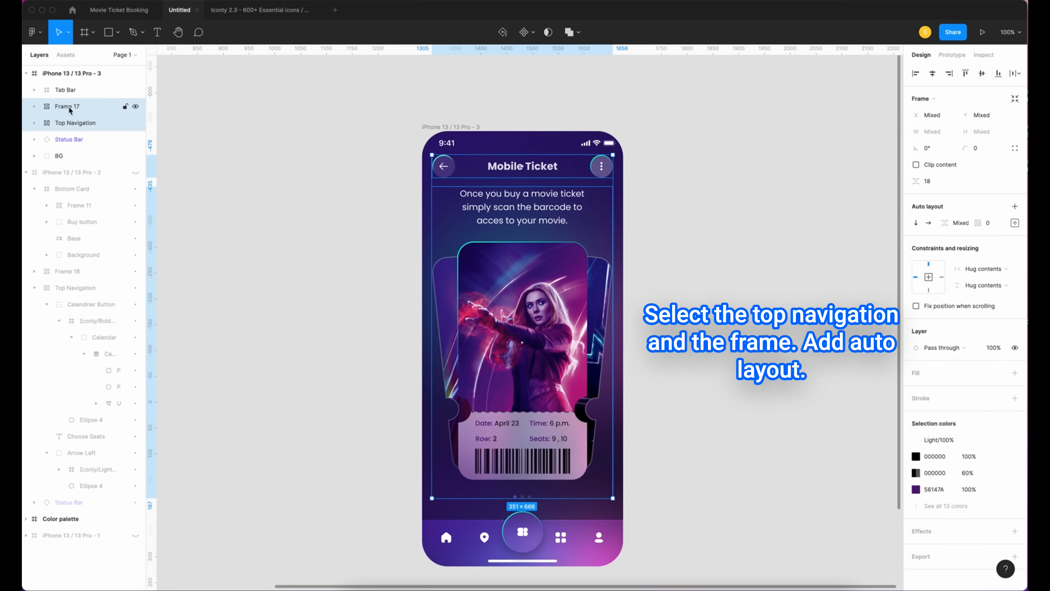
pyautogui.hotkey('shift', 'a')
pyautogui.click(954, 206)
pyautogui.write('20')
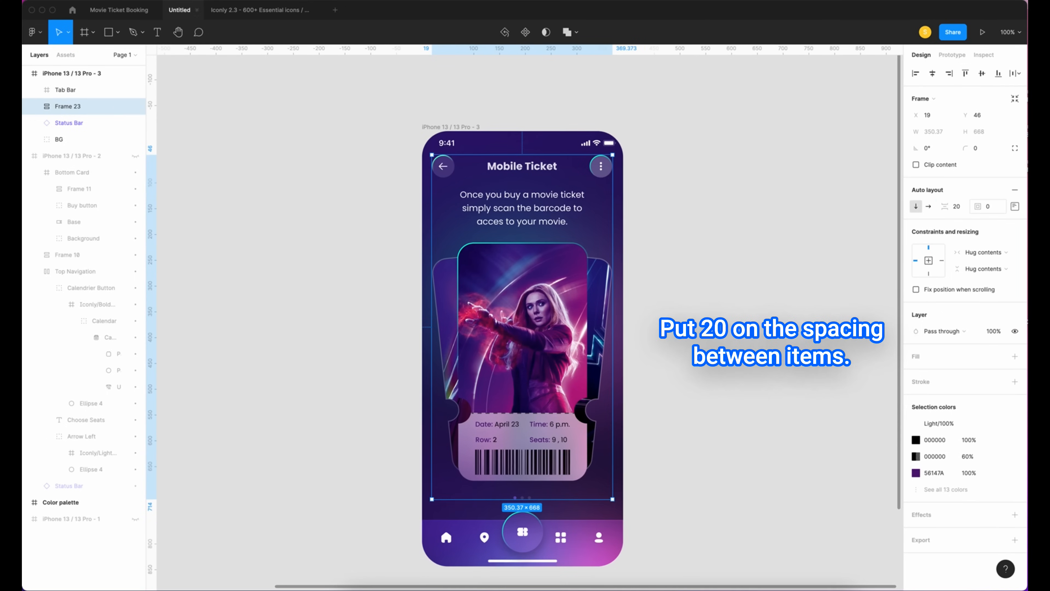
pyautogui.press('Return')
pyautogui.press('alt')
pyautogui.press('alt')
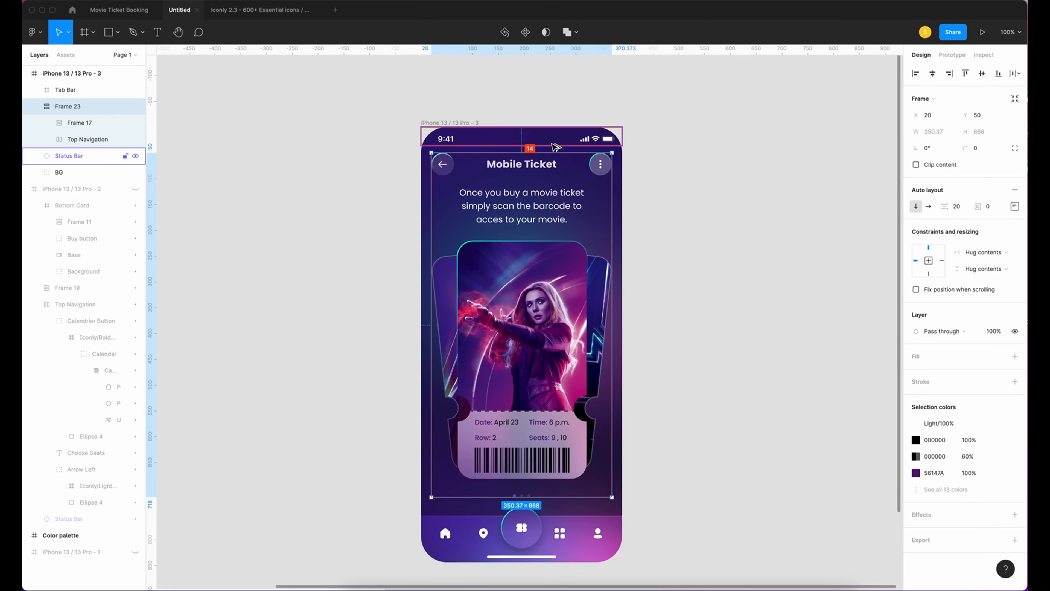
# Ungroup the auto layout frame that holds Top Navigation and Frame 17.
pyautogui.rightClick(66, 106)
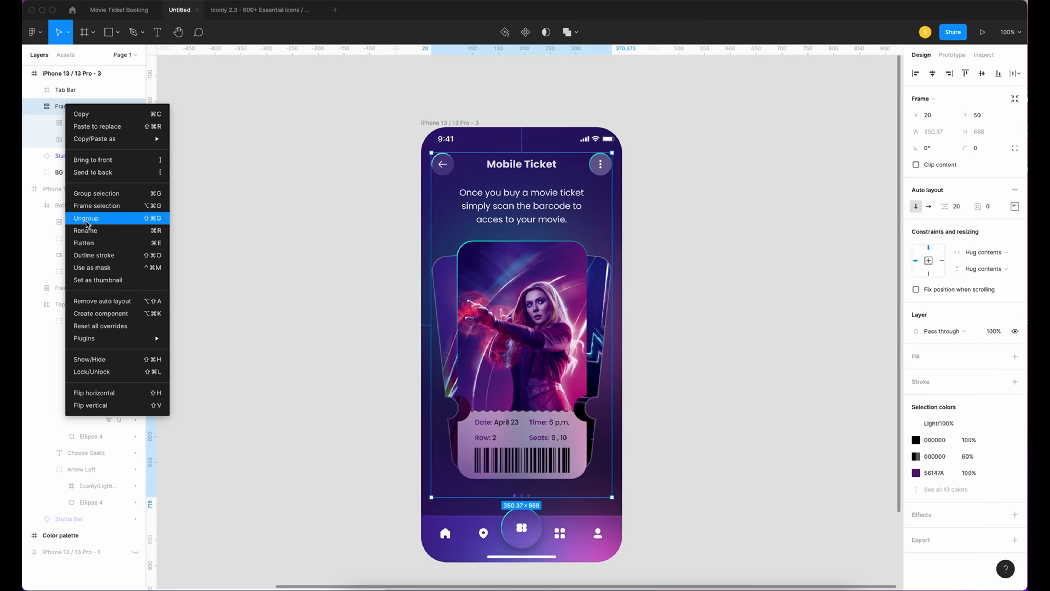
pyautogui.click(88, 219)
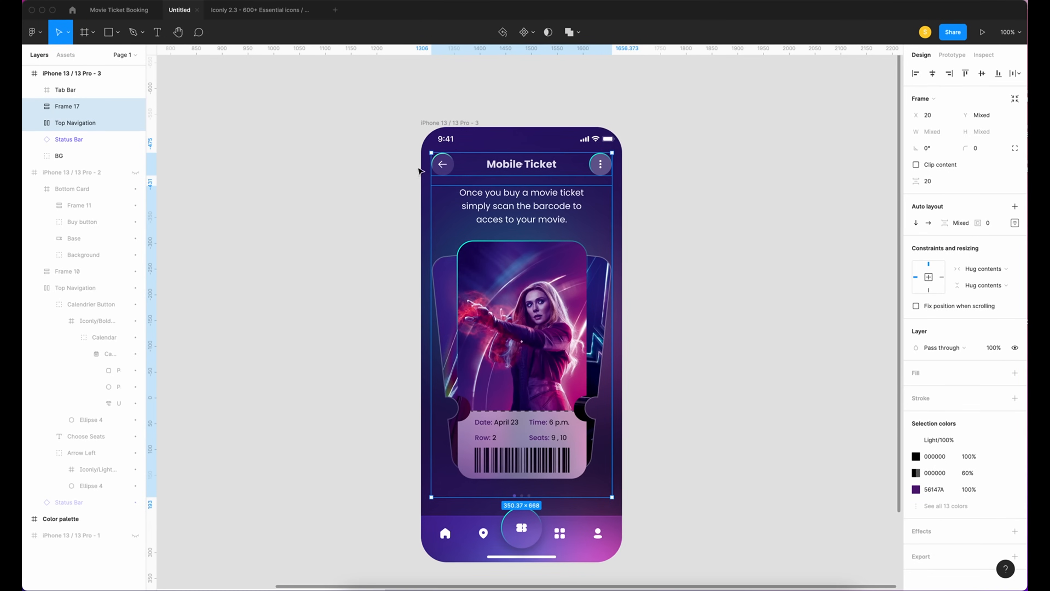
pyautogui.press('alt')
# Ungroup Frame 17 so the intro text, Mobile Tickets and Dots sit directly in the Mobile Ticket screen's frame.
pyautogui.click(67, 106)
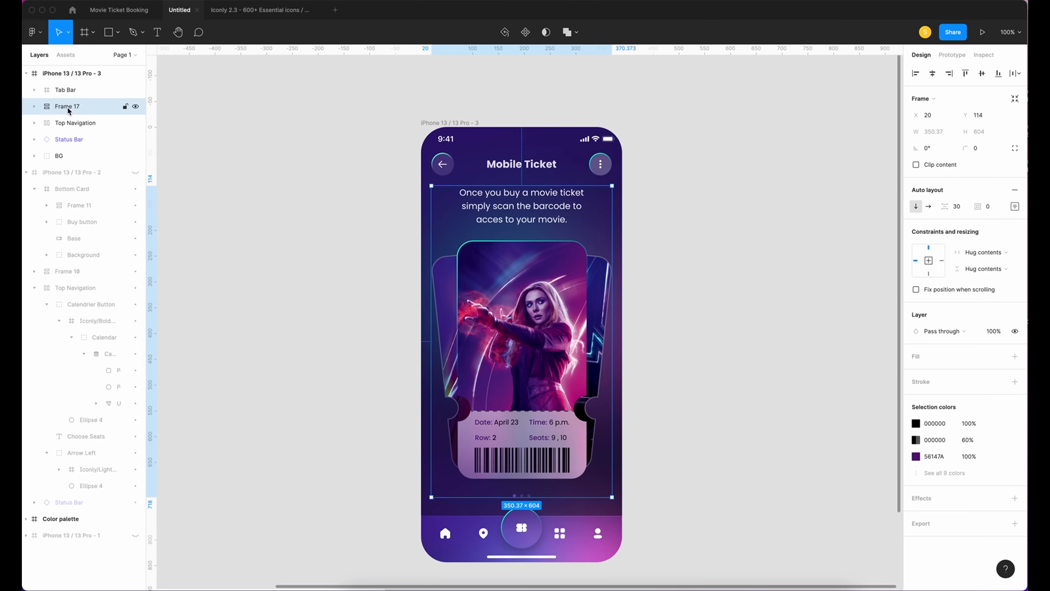
pyautogui.rightClick(67, 106)
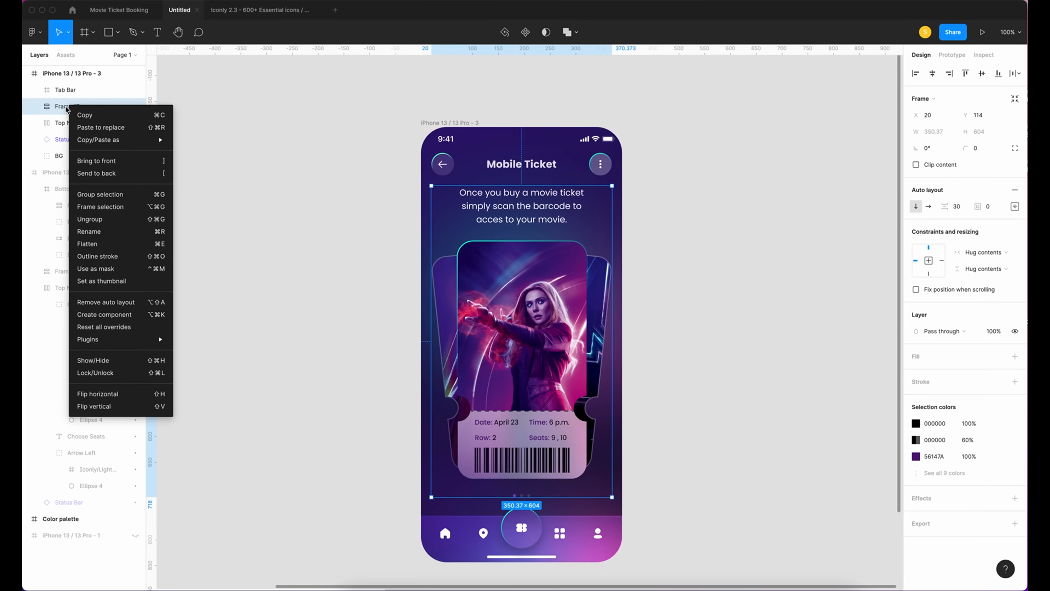
pyautogui.click(100, 218)
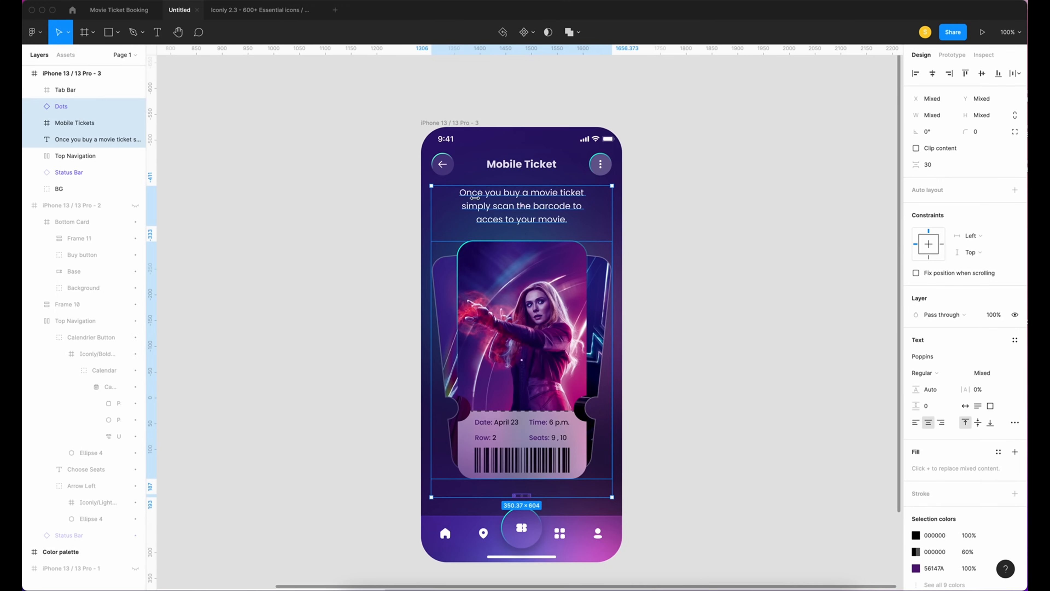
pyautogui.click(205, 125)
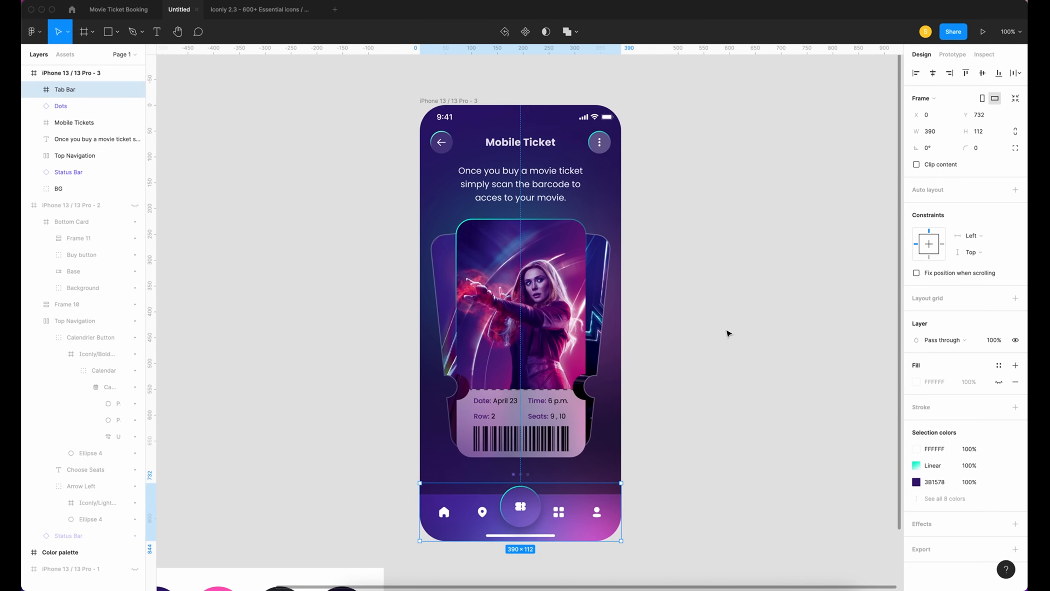
# Rename the three iPhone screen frames as Reservation, Chosen seat and Mobile Ticket.
pyautogui.click(208, 136)
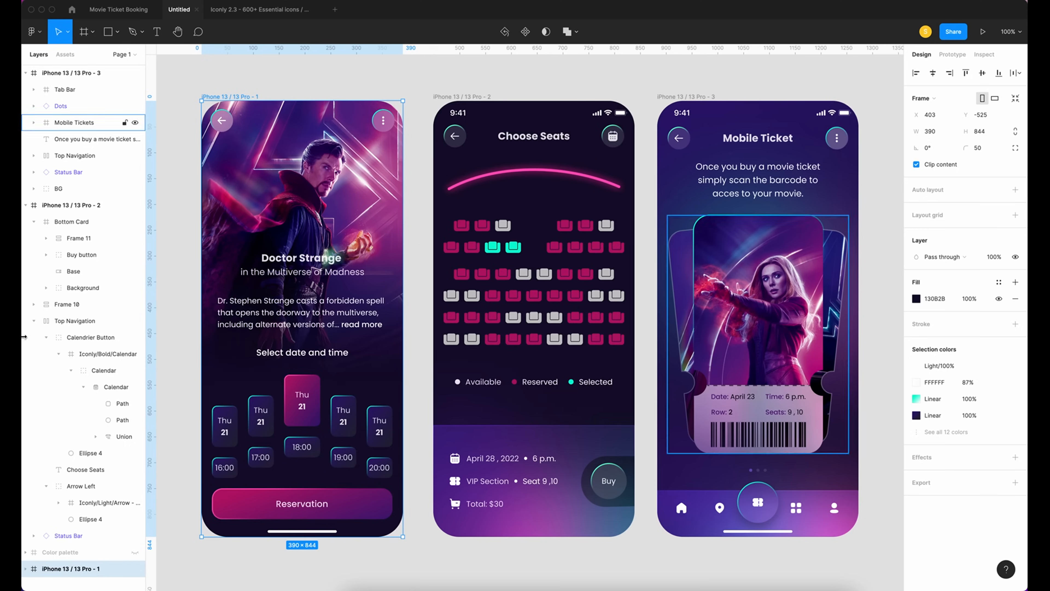
pyautogui.doubleClick(68, 569)
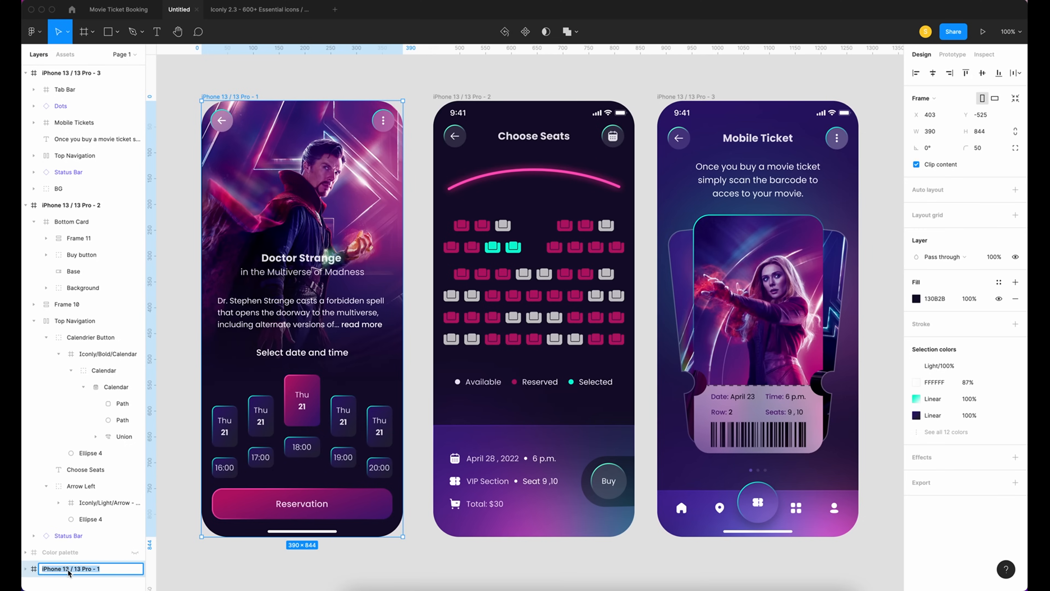
pyautogui.write('Reservation')
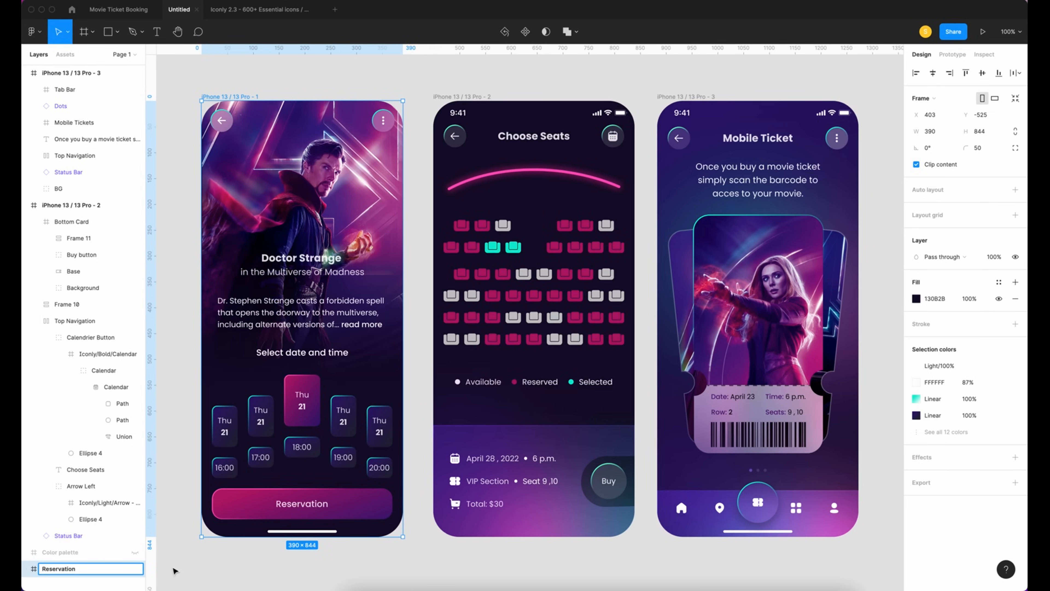
pyautogui.press('Tab')
pyautogui.write('Chosen seat')
pyautogui.click(82, 73)
pyautogui.doubleClick(82, 74)
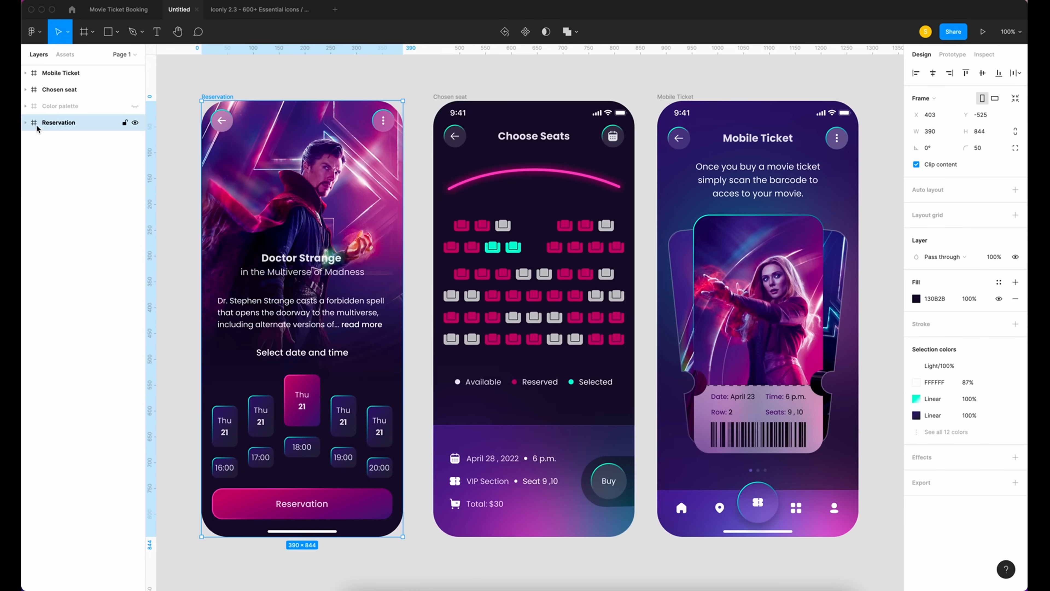
# Rename Frame 8 in the Reservation screen as Top Navigation.
pyautogui.click(26, 123)
pyautogui.click(68, 140)
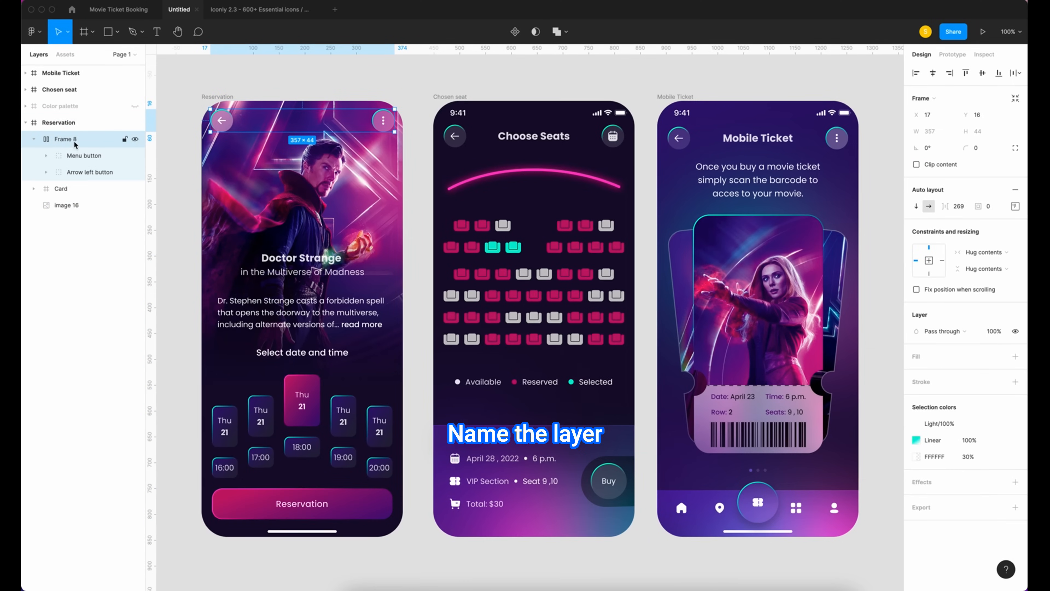
pyautogui.doubleClick(81, 142)
pyautogui.write('Top Navigation')
pyautogui.press('Return')
# Detach the Home Indicator instance in the Reservation screen's Card.
pyautogui.click(81, 206)
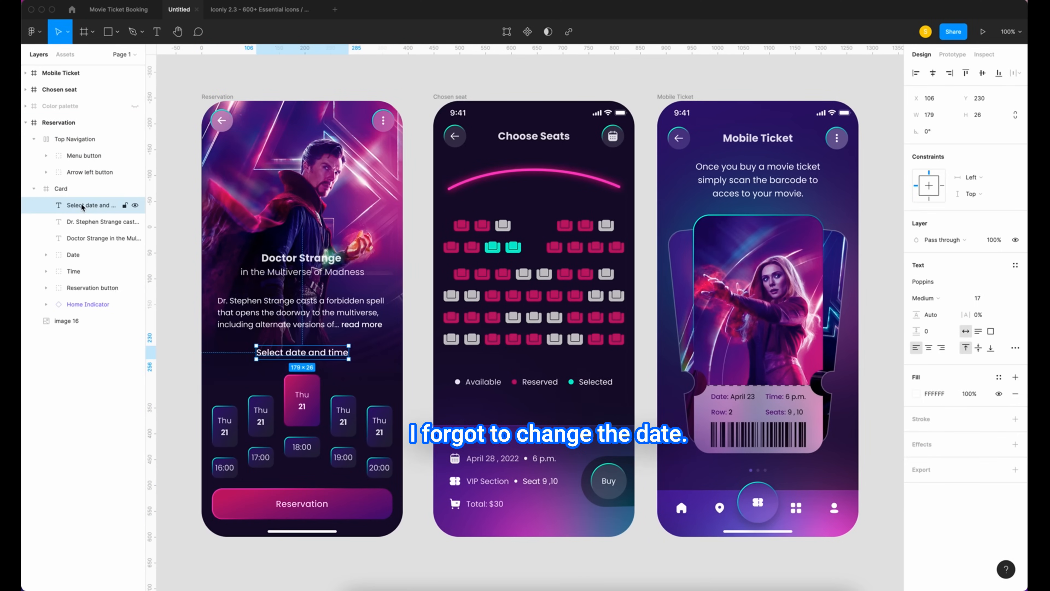
pyautogui.click(89, 226)
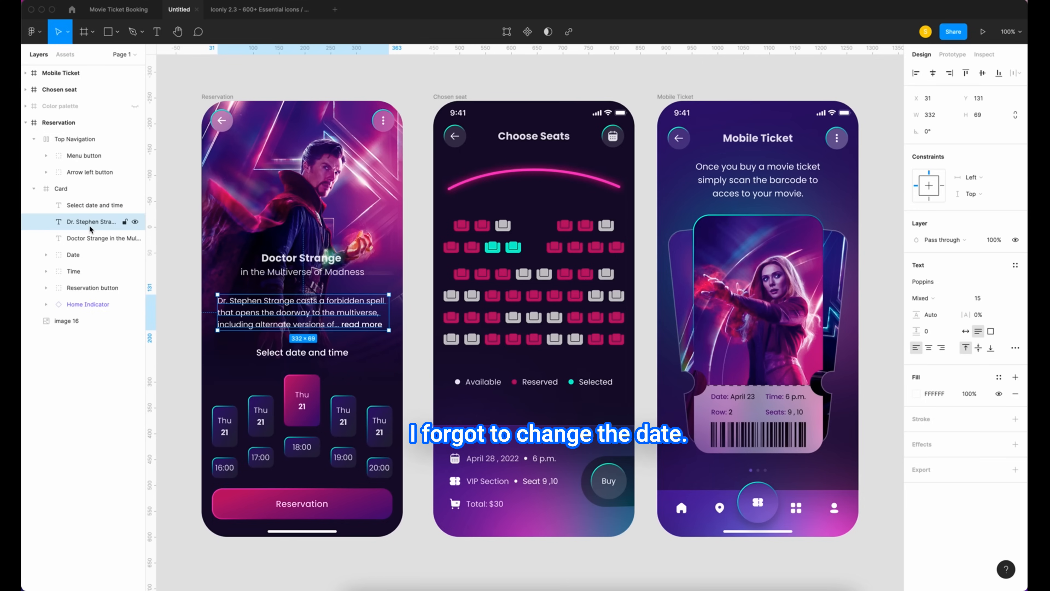
pyautogui.click(88, 305)
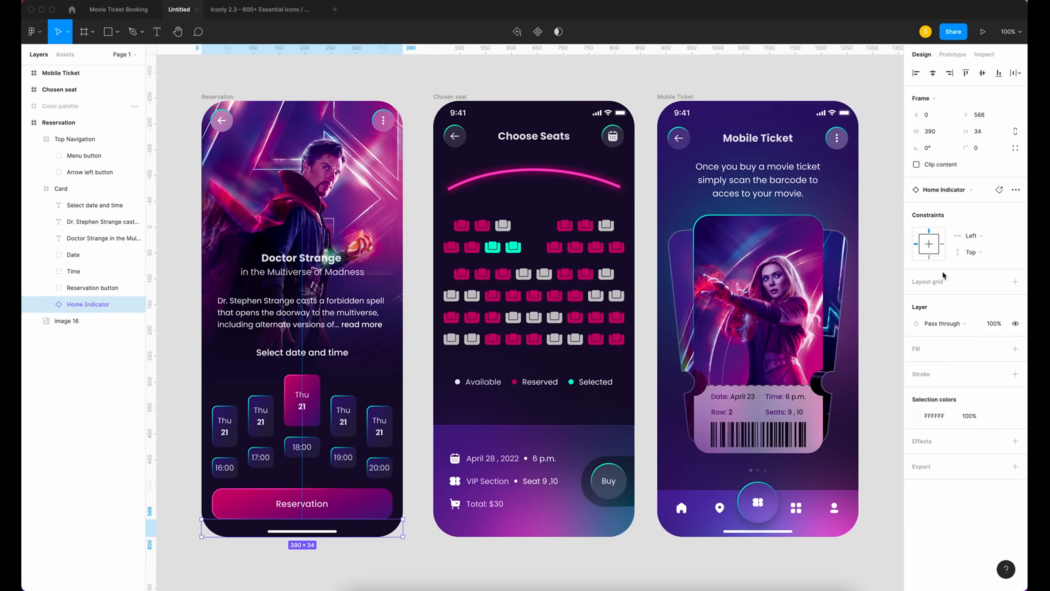
pyautogui.click(1016, 190)
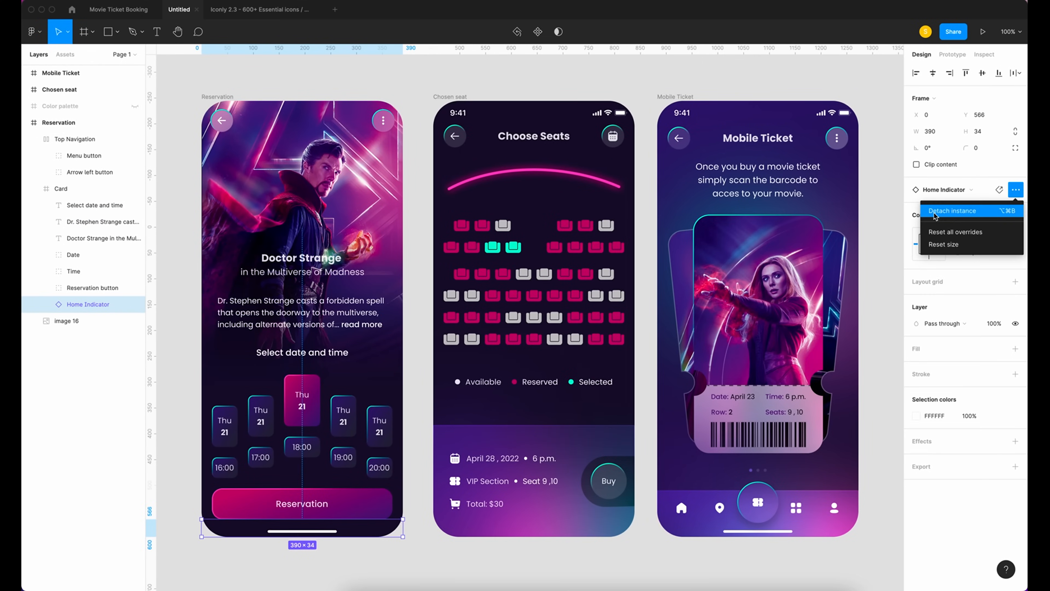
pyautogui.click(966, 211)
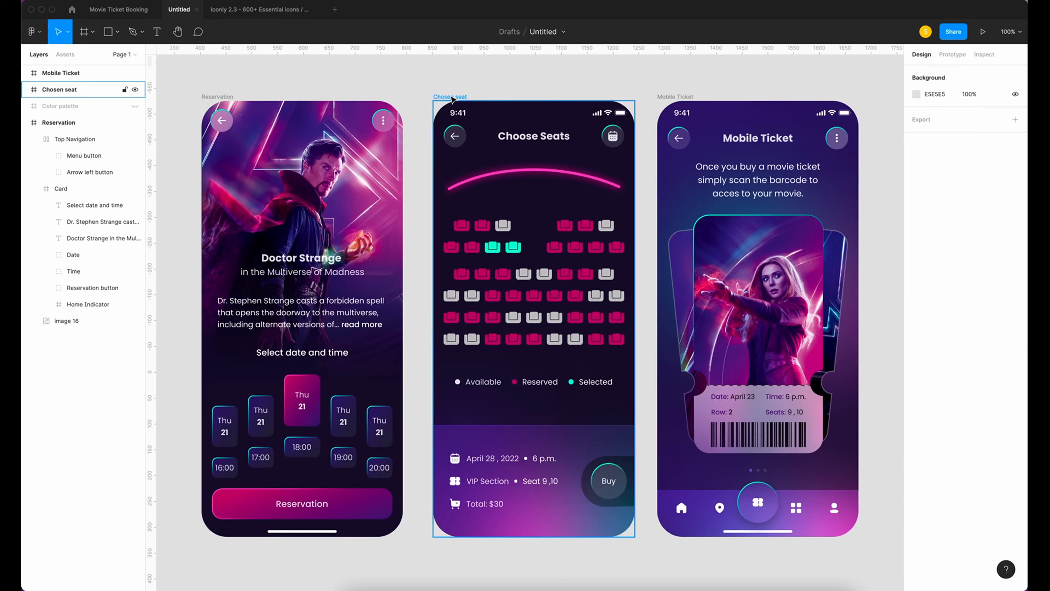
# Set the spacing between items to 30 for Frame 11 in the Chosen seat screen's Bottom Card.
pyautogui.click(452, 99)
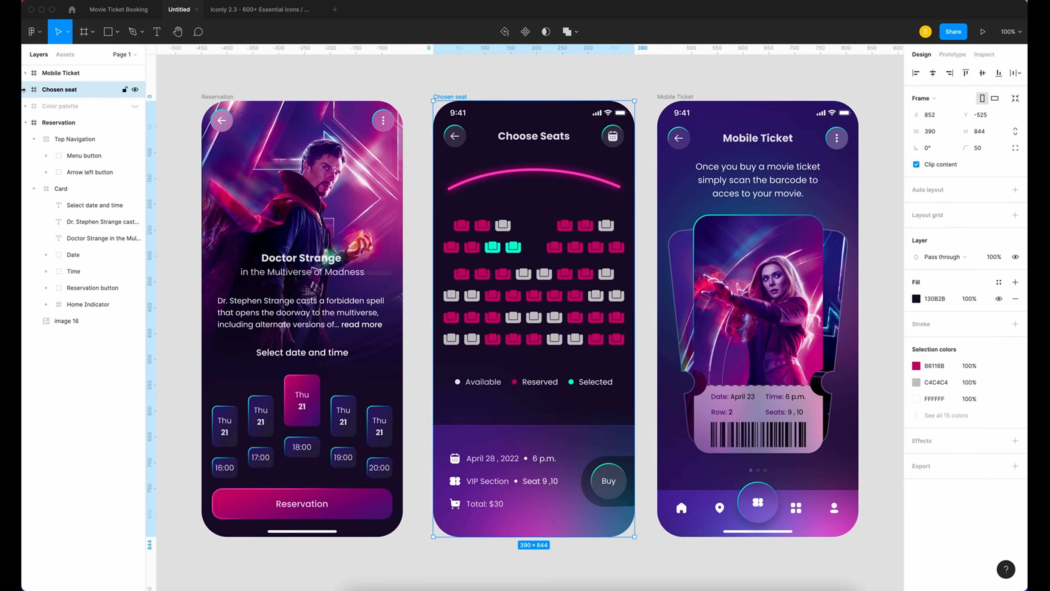
pyautogui.click(60, 110)
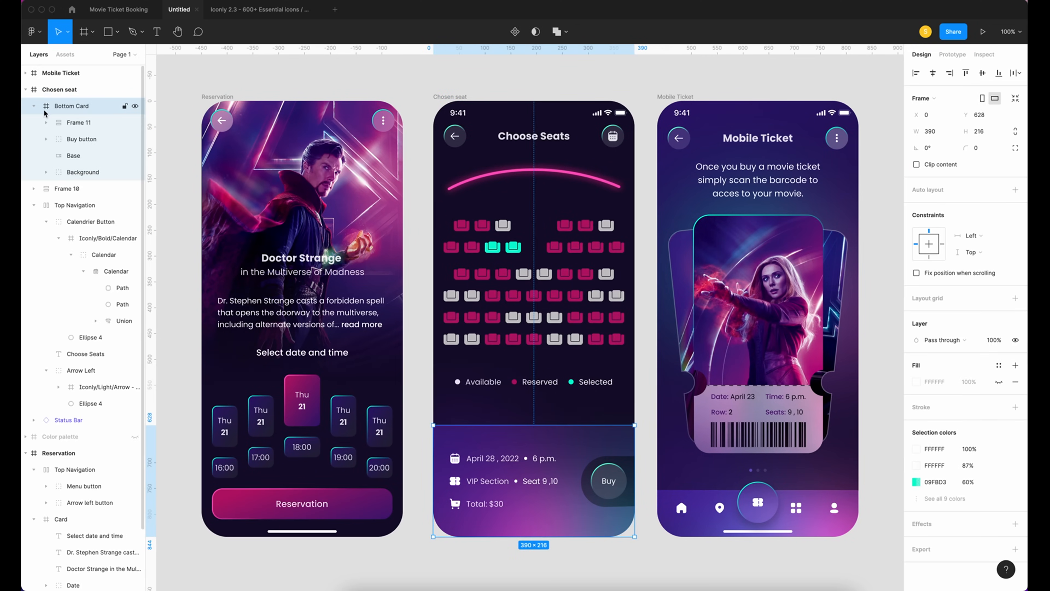
pyautogui.click(58, 120)
pyautogui.click(961, 207)
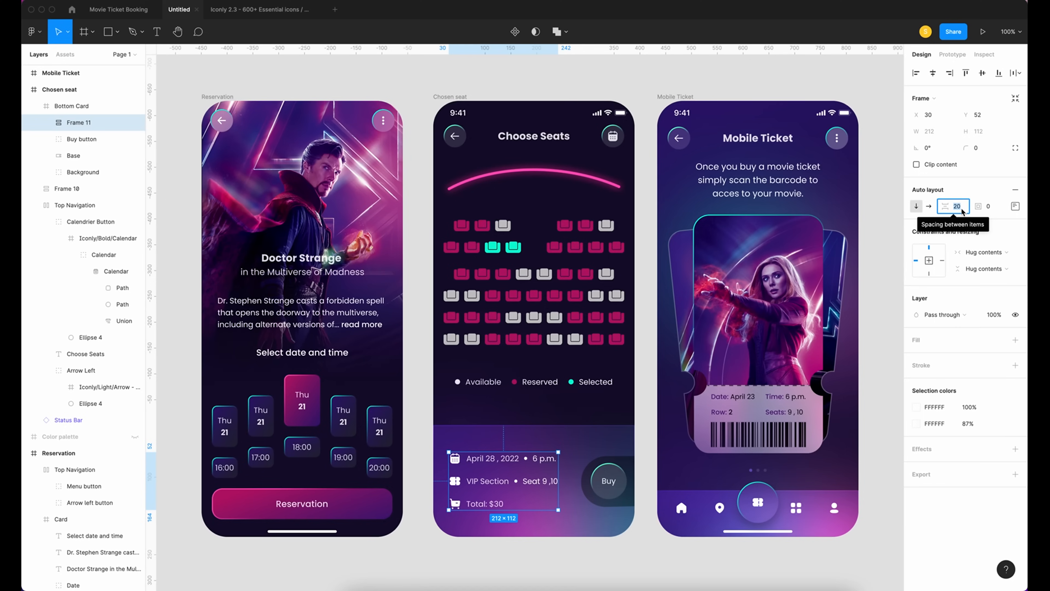
pyautogui.write('30')
pyautogui.press('Return')
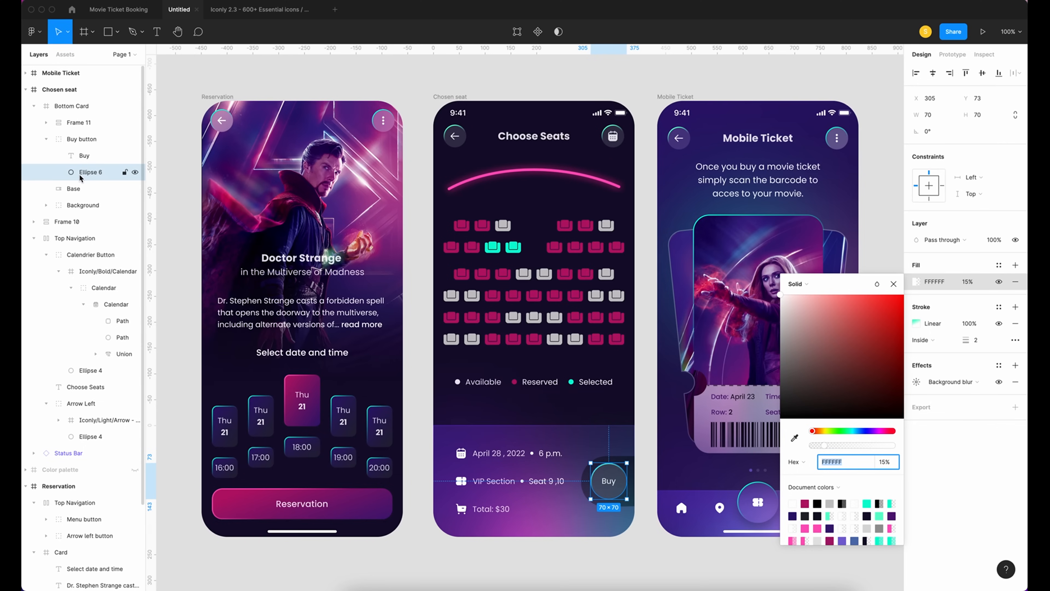
# Change the fill blend mode of the Buy button's circle to Overlay.
pyautogui.click(877, 284)
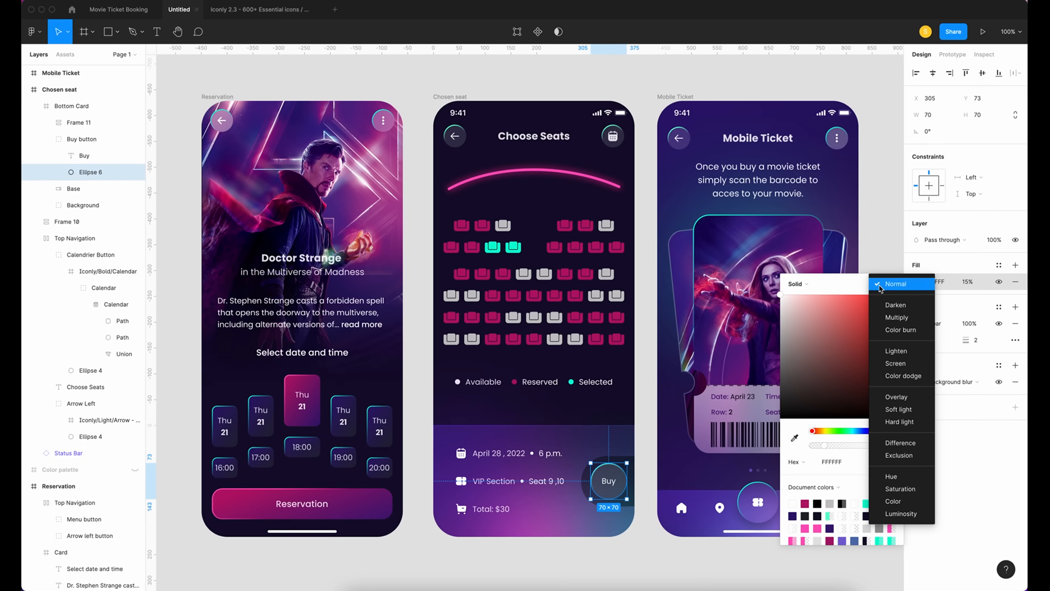
pyautogui.click(897, 397)
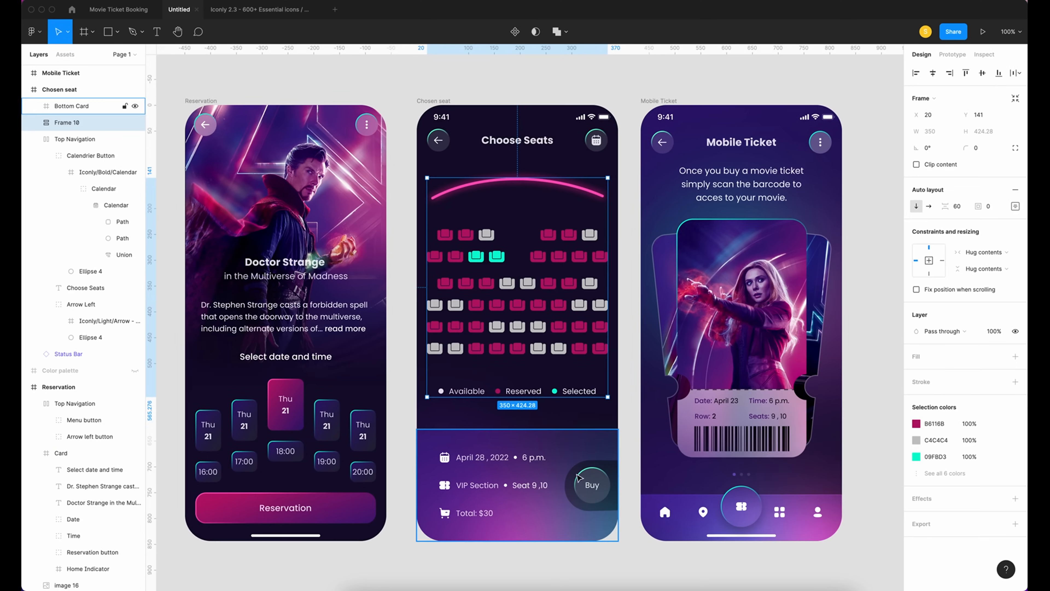
# Set the height of the seat map's Frame 10 to 432 and reposition it at Y 143 in the Chosen seat screen.
pyautogui.press('Tab')
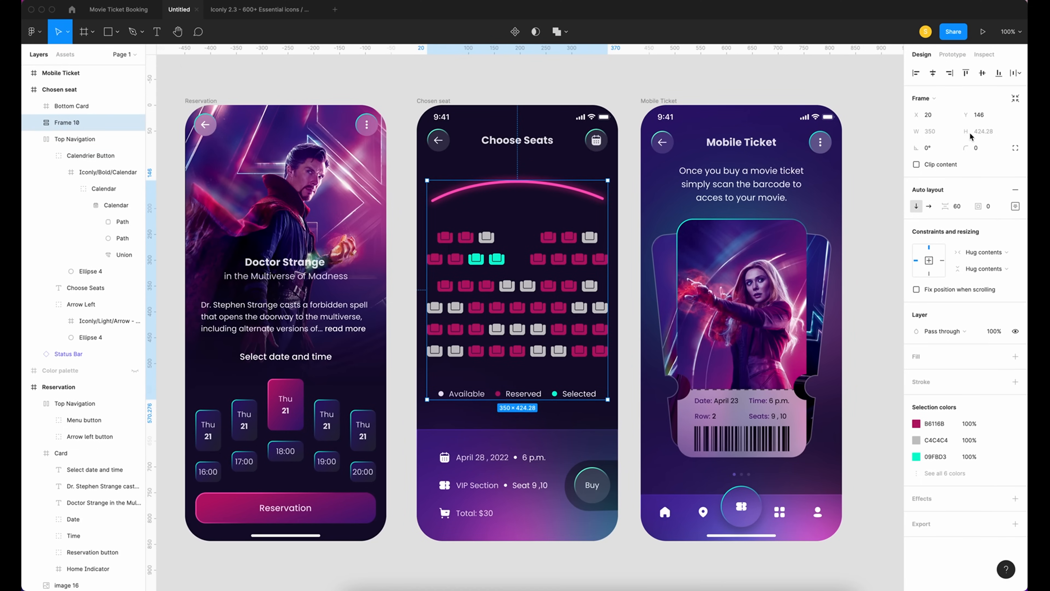
pyautogui.moveTo(572, 399); pyautogui.dragTo(572, 402)
pyautogui.click(989, 134)
pyautogui.write('4')
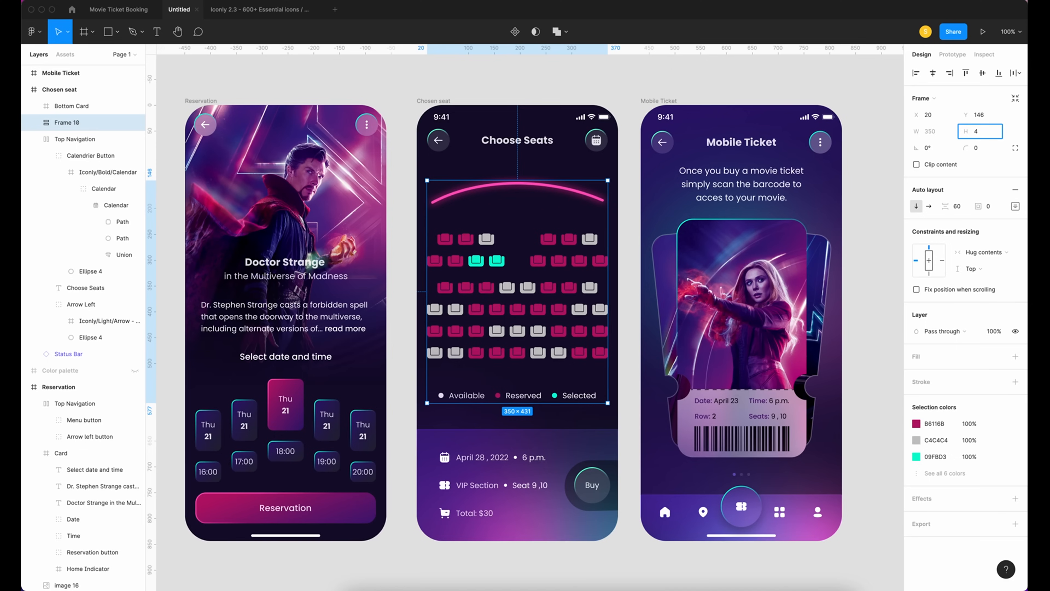
pyautogui.write('32')
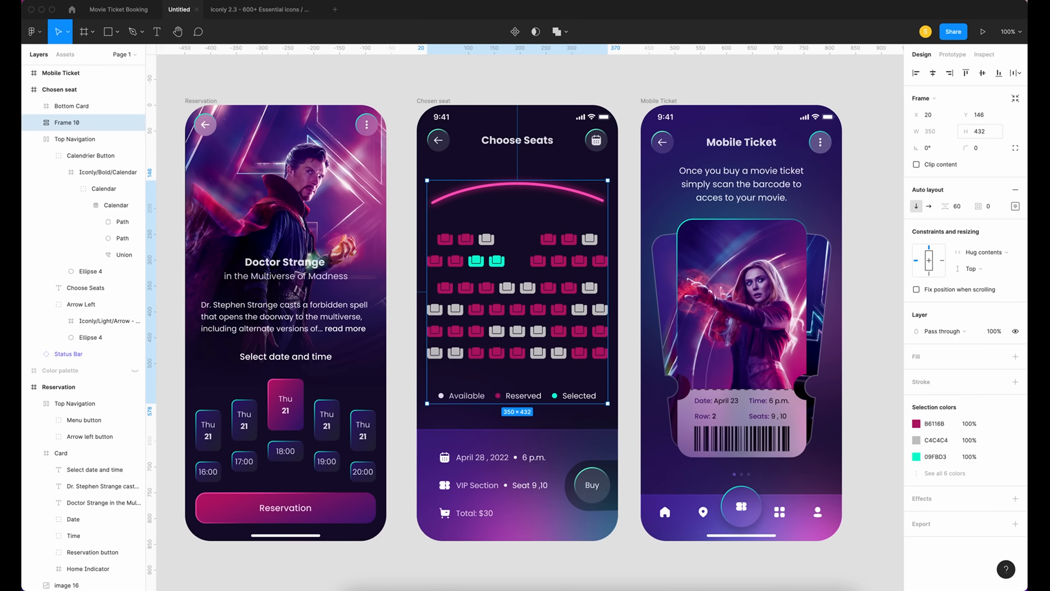
pyautogui.press('Return')
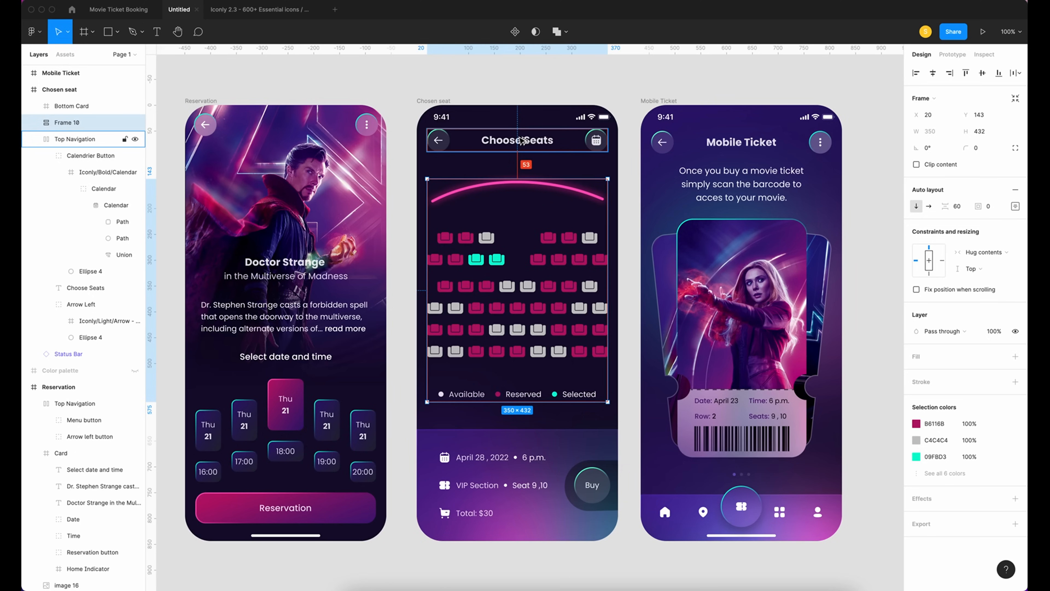
# Detach the Status Bar instance in the Chosen seat screen.
pyautogui.click(592, 101)
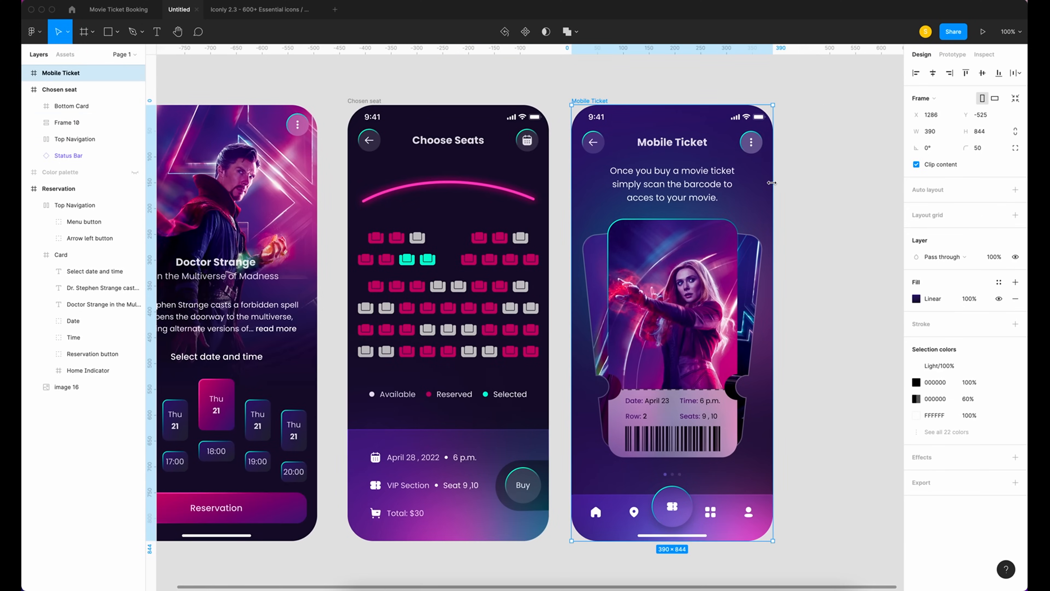
pyautogui.hscroll(2, 771, 185)
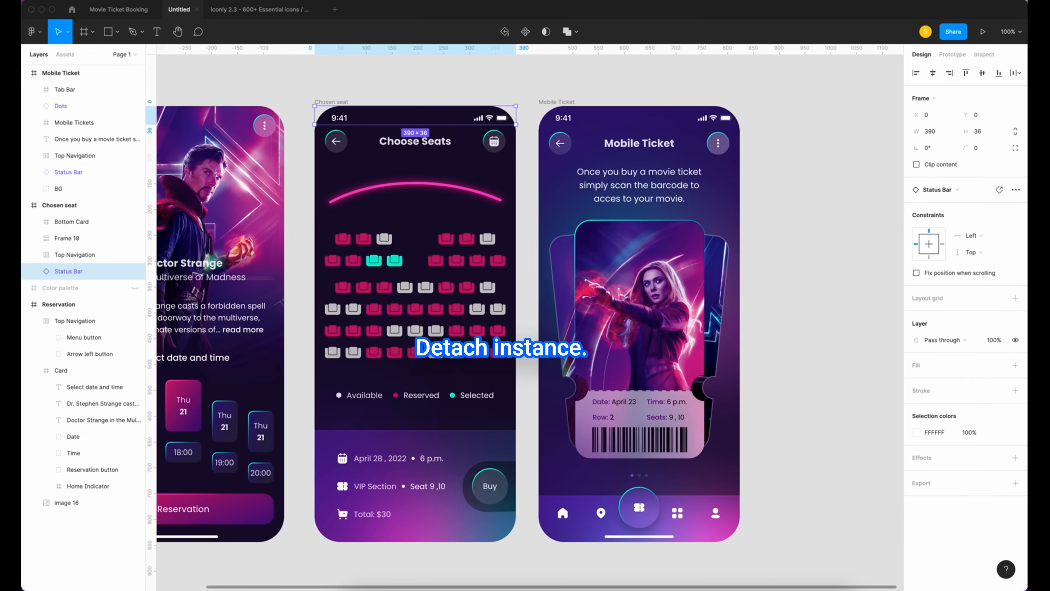
pyautogui.hotkey('ctrl', 'alt', 'b')
# Detach the Dots and Status Bar instances in the Mobile Ticket screen.
pyautogui.click(639, 474)
pyautogui.click(1015, 190)
pyautogui.click(956, 214)
pyautogui.click(35, 105)
pyautogui.click(68, 172)
pyautogui.click(1015, 190)
pyautogui.click(964, 213)
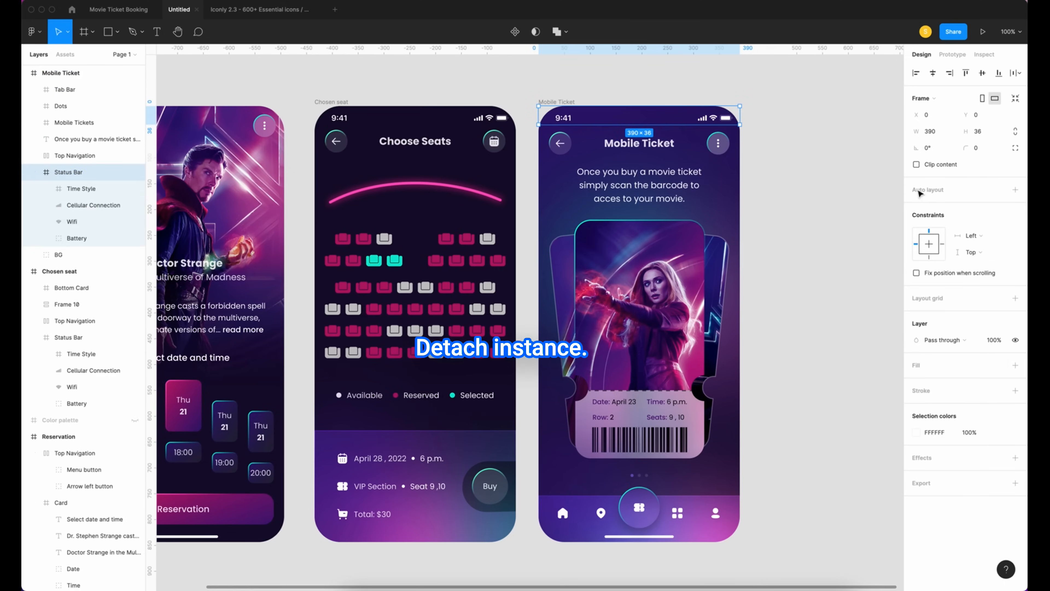